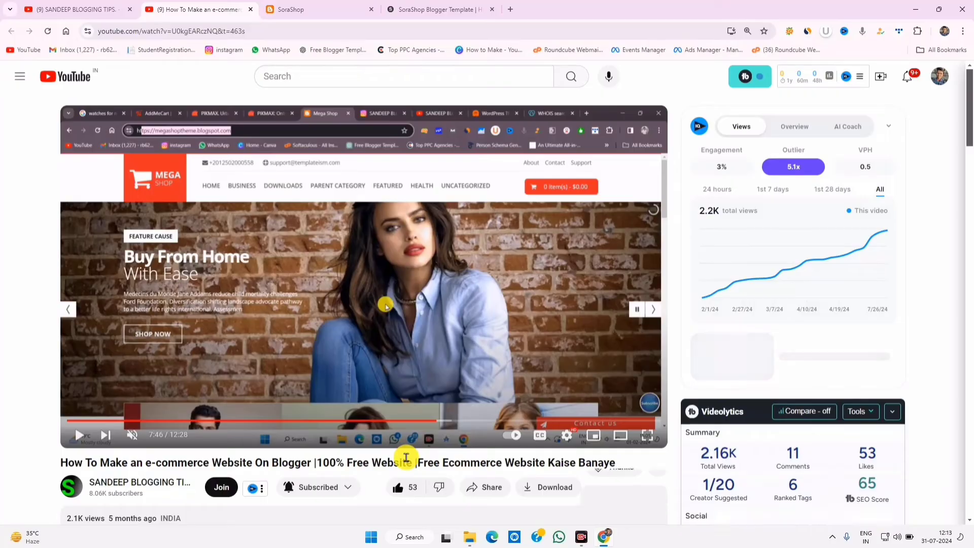
- Scroll the YouTube tutorial page and comments, then switch to the SoraShop store demo tab
{"action": "scroll", "coordinate": [402, 456], "scroll_direction": "down", "scroll_amount": 6}
{"action": "scroll", "coordinate": [387, 269], "scroll_direction": "up", "scroll_amount": 6}
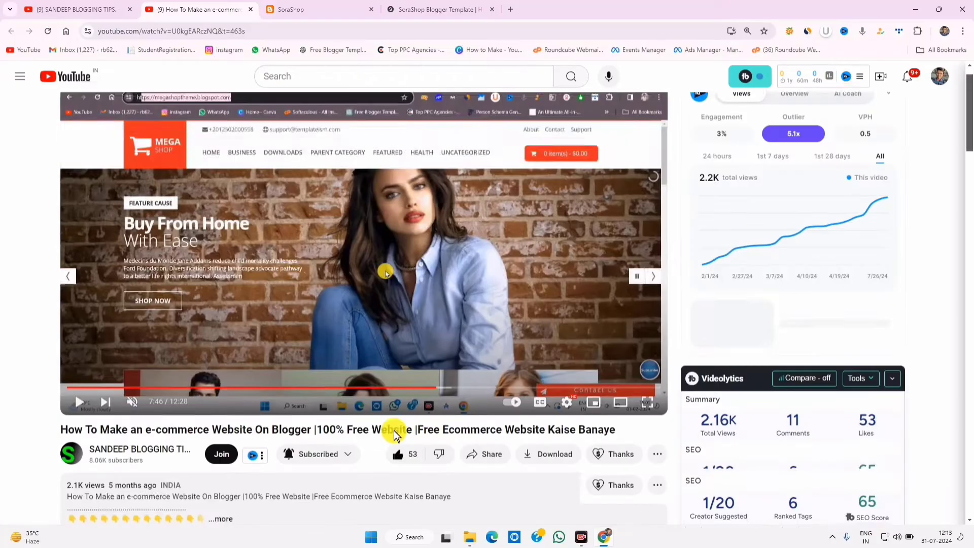
{"action": "scroll", "coordinate": [320, 375], "scroll_direction": "down", "scroll_amount": 10}
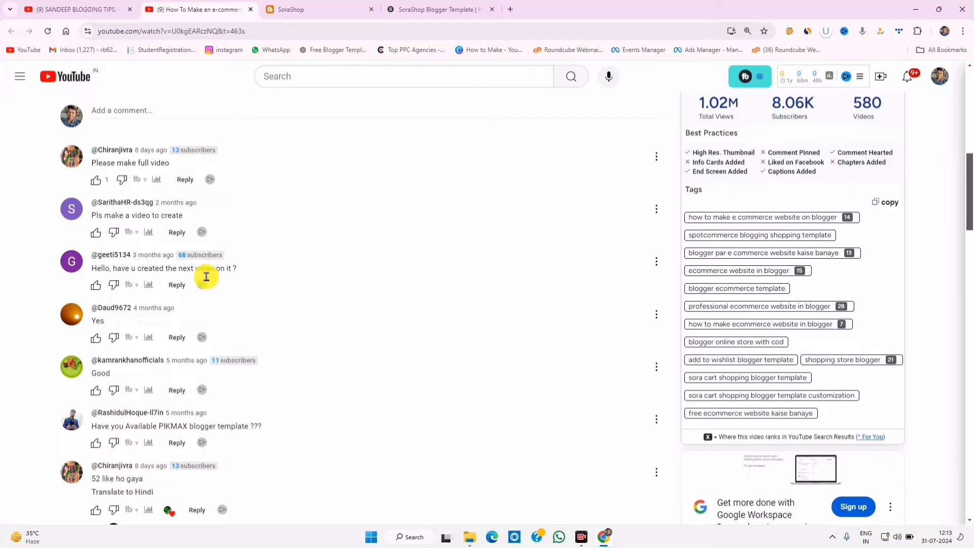
{"action": "scroll", "coordinate": [189, 422], "scroll_direction": "down", "scroll_amount": 1}
{"action": "scroll", "coordinate": [188, 422], "scroll_direction": "down", "scroll_amount": 5}
{"action": "scroll", "coordinate": [191, 420], "scroll_direction": "up", "scroll_amount": 15}
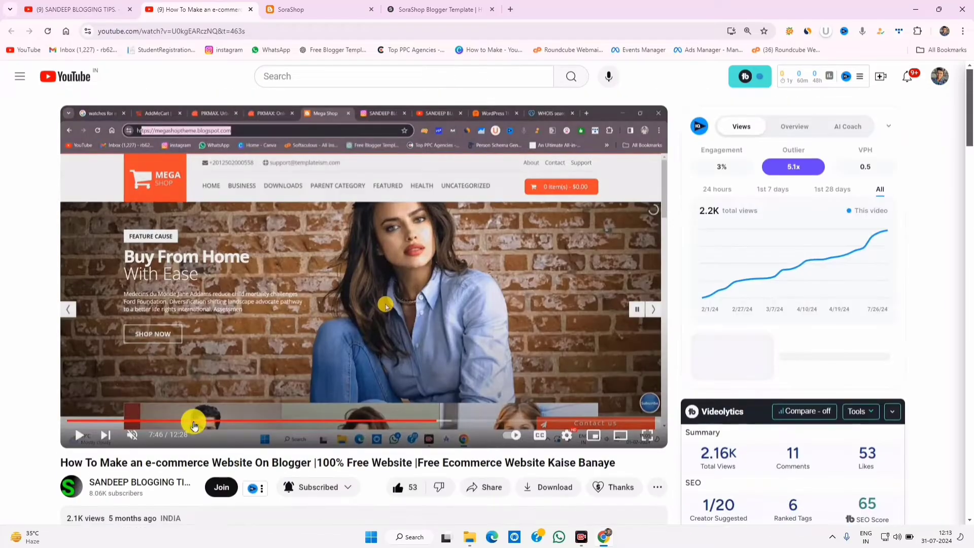
{"action": "left_click", "coordinate": [319, 6]}
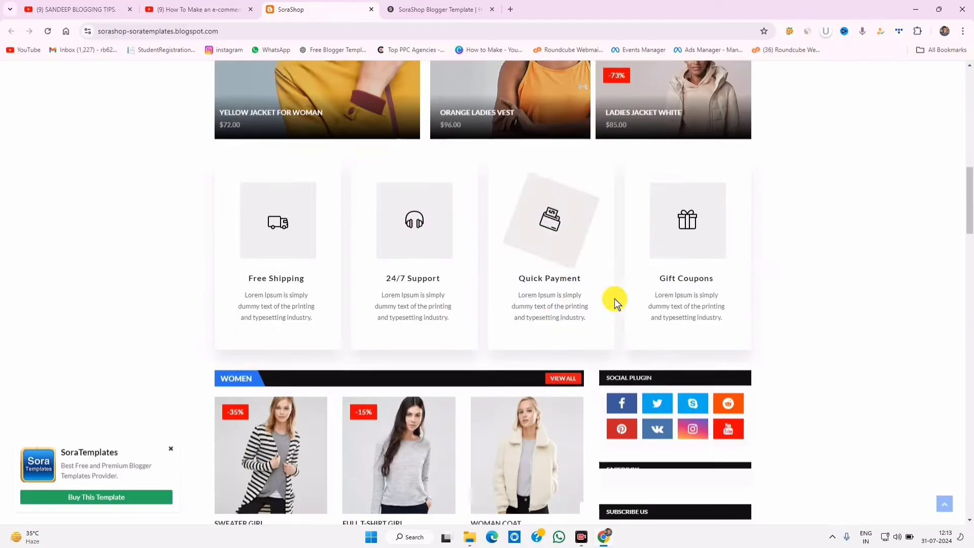
{"action": "scroll", "coordinate": [616, 300], "scroll_direction": "up", "scroll_amount": 8}
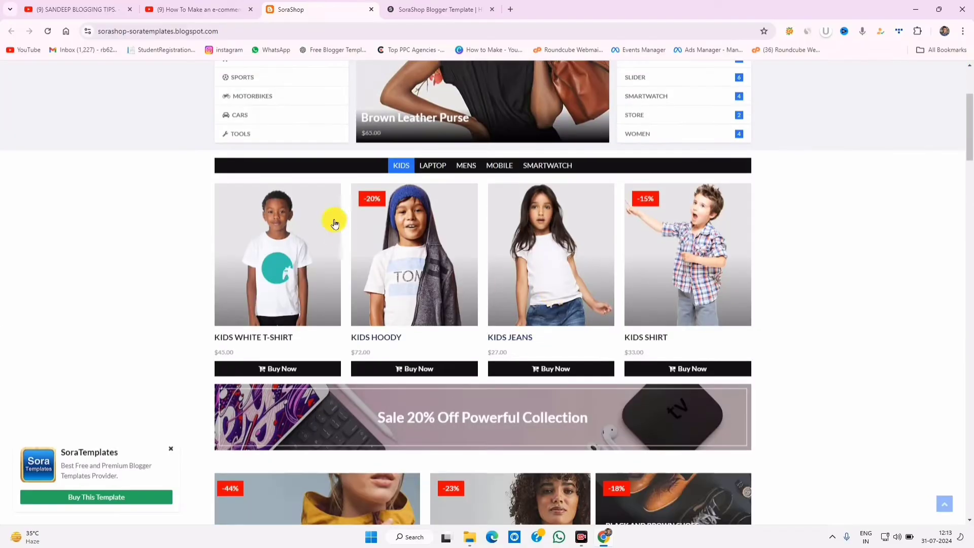
{"action": "scroll", "coordinate": [416, 259], "scroll_direction": "up", "scroll_amount": 3}
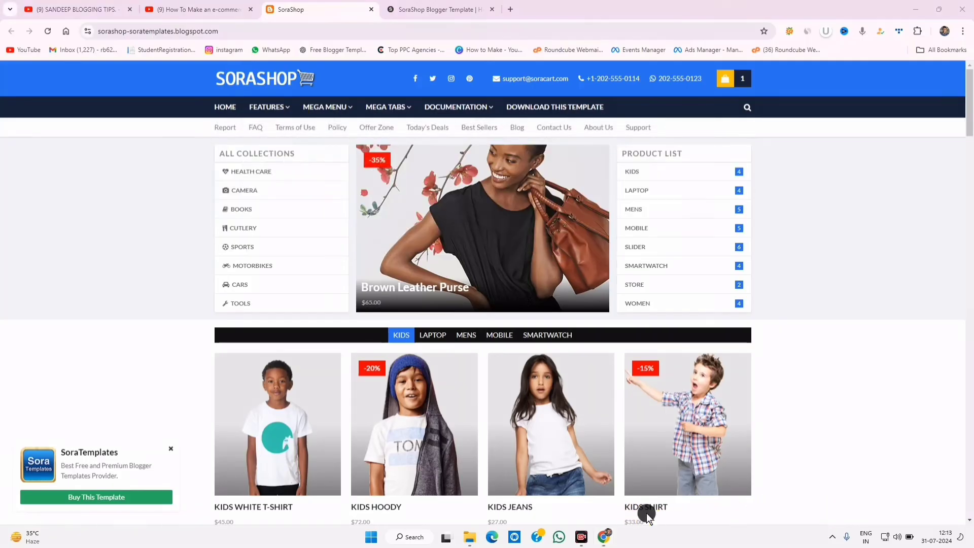
{"action": "left_click_drag", "start_coordinate": [204, 60], "coordinate": [362, 95]}
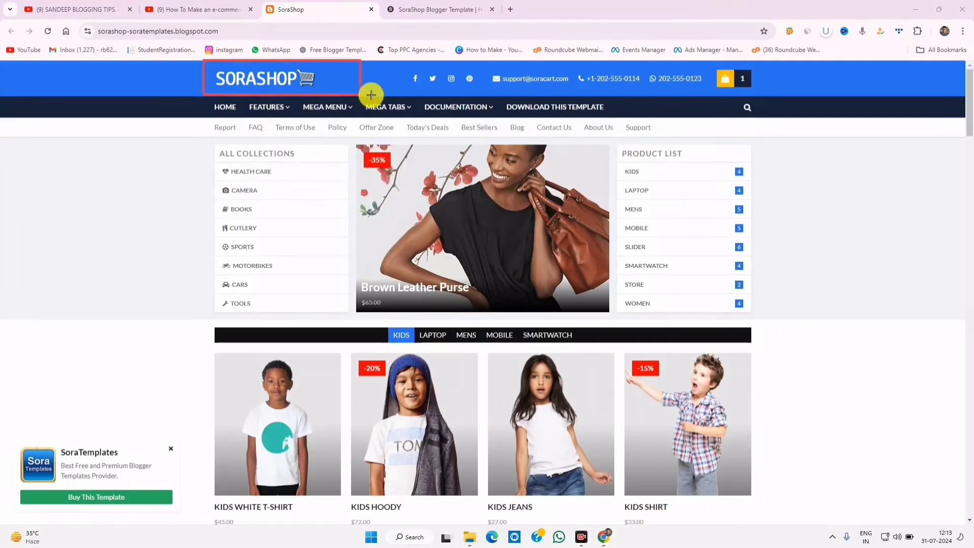
{"action": "left_click_drag", "start_coordinate": [402, 61], "coordinate": [567, 93]}
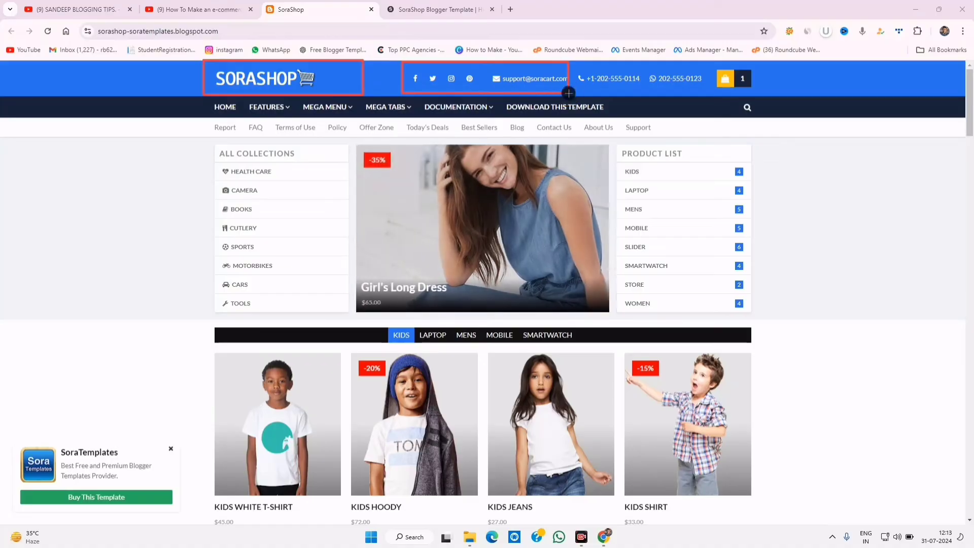
{"action": "left_click_drag", "start_coordinate": [581, 57], "coordinate": [679, 86]}
{"action": "left_click_drag", "start_coordinate": [716, 60], "coordinate": [740, 93]}
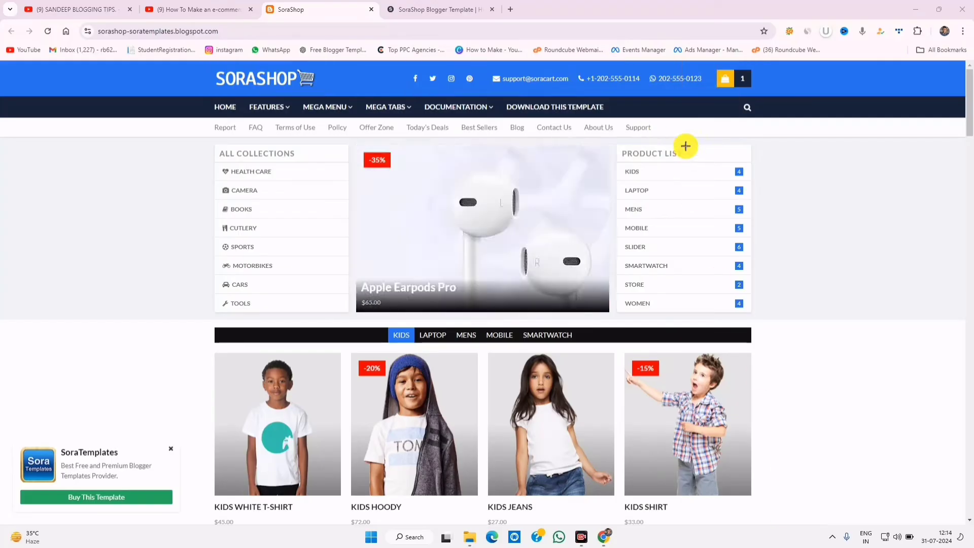
{"action": "mouse_move", "coordinate": [615, 133]}
{"action": "left_mouse_down"}
{"action": "mouse_move", "coordinate": [715, 296]}
{"action": "mouse_move", "coordinate": [769, 323]}
{"action": "left_mouse_up"}
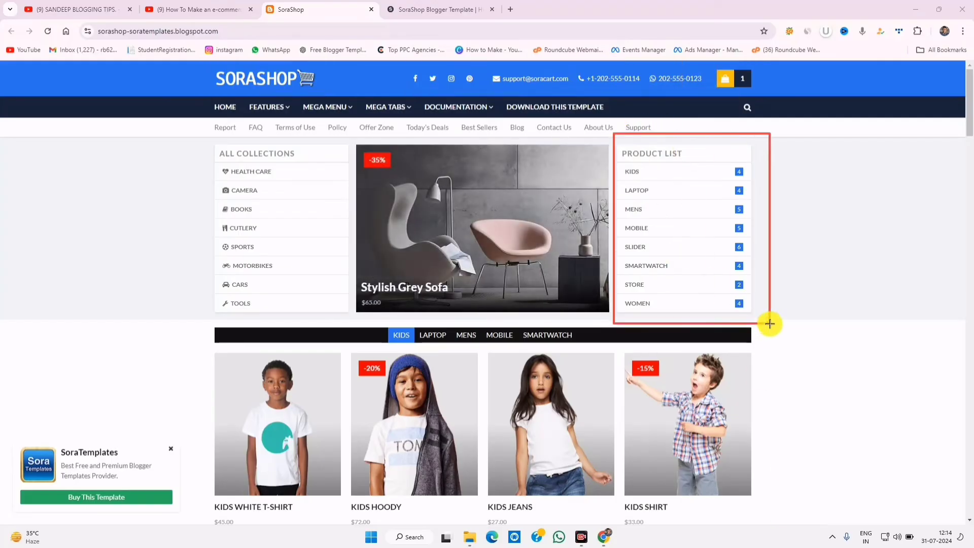
{"action": "mouse_move", "coordinate": [213, 137]}
{"action": "left_mouse_down"}
{"action": "mouse_move", "coordinate": [290, 259]}
{"action": "mouse_move", "coordinate": [349, 322]}
{"action": "left_mouse_up"}
{"action": "left_click_drag", "start_coordinate": [214, 156], "coordinate": [321, 314]}
{"action": "mouse_move", "coordinate": [376, 327]}
{"action": "left_mouse_down"}
{"action": "mouse_move", "coordinate": [478, 354]}
{"action": "mouse_move", "coordinate": [587, 344]}
{"action": "left_mouse_up"}
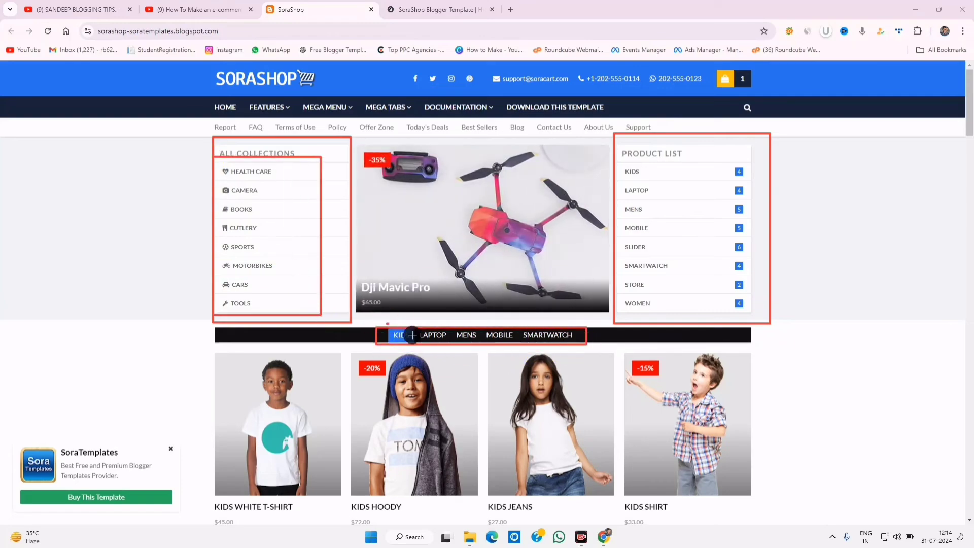
{"action": "mouse_move", "coordinate": [387, 323]}
{"action": "left_mouse_down"}
{"action": "mouse_move", "coordinate": [530, 353]}
{"action": "mouse_move", "coordinate": [589, 352]}
{"action": "left_mouse_up"}
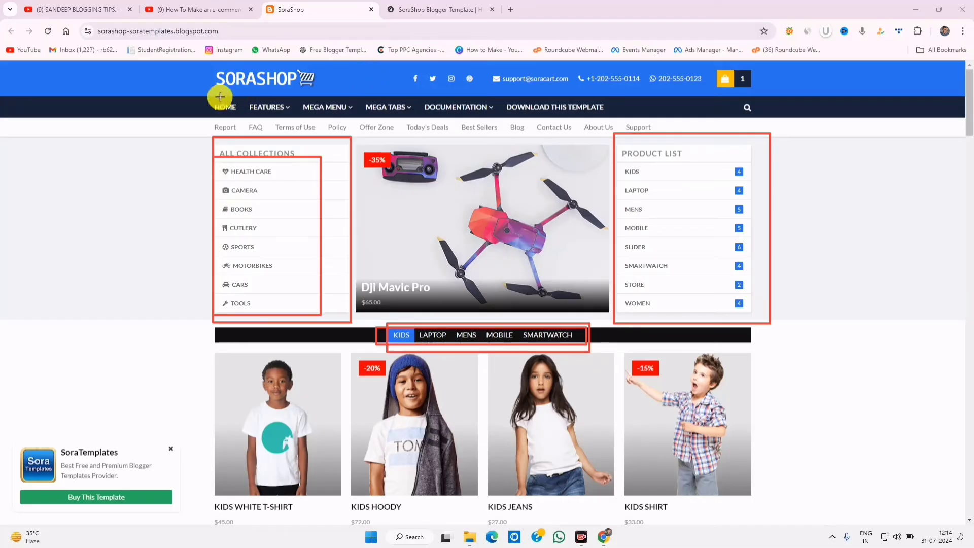
{"action": "left_click_drag", "start_coordinate": [207, 96], "coordinate": [269, 127]}
{"action": "left_click_drag", "start_coordinate": [389, 133], "coordinate": [629, 131]}
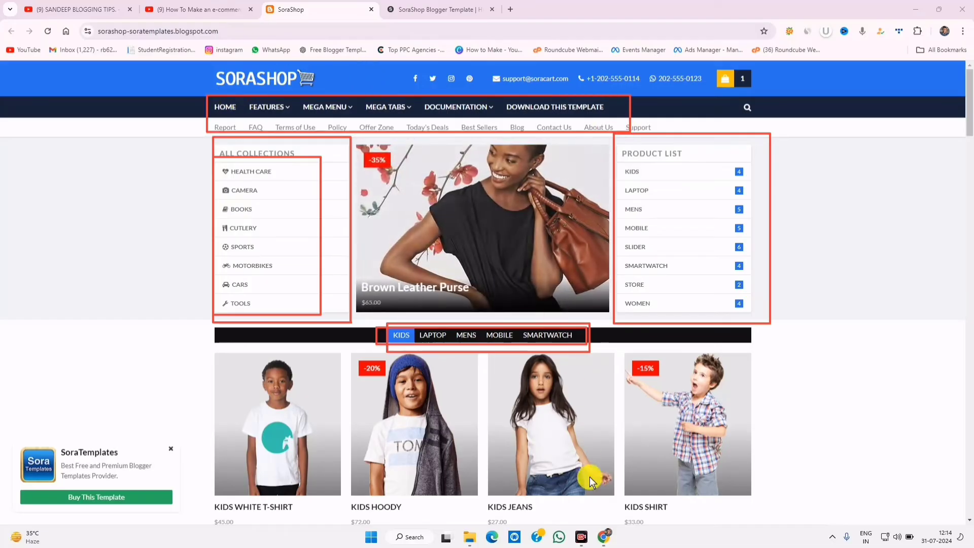
{"action": "mouse_move", "coordinate": [387, 105]}
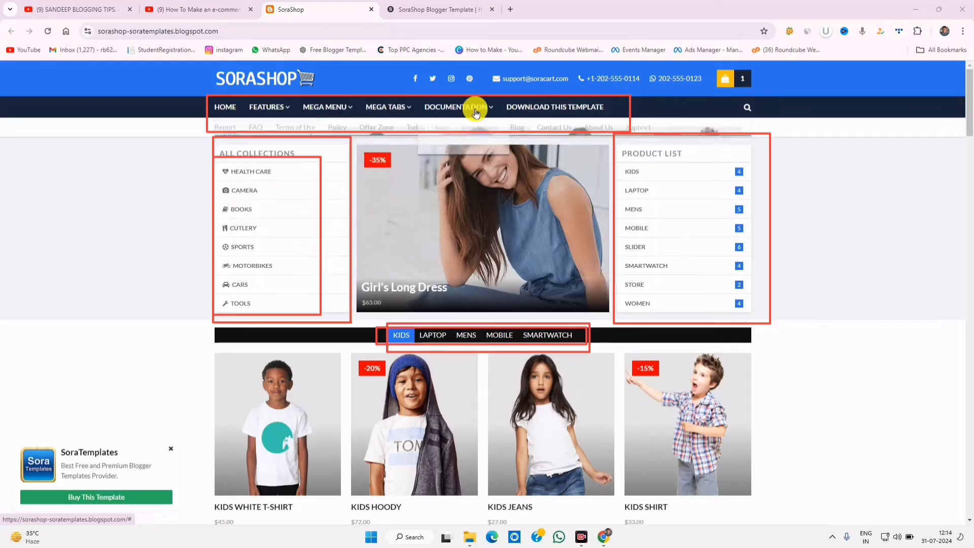
{"action": "mouse_move", "coordinate": [339, 107]}
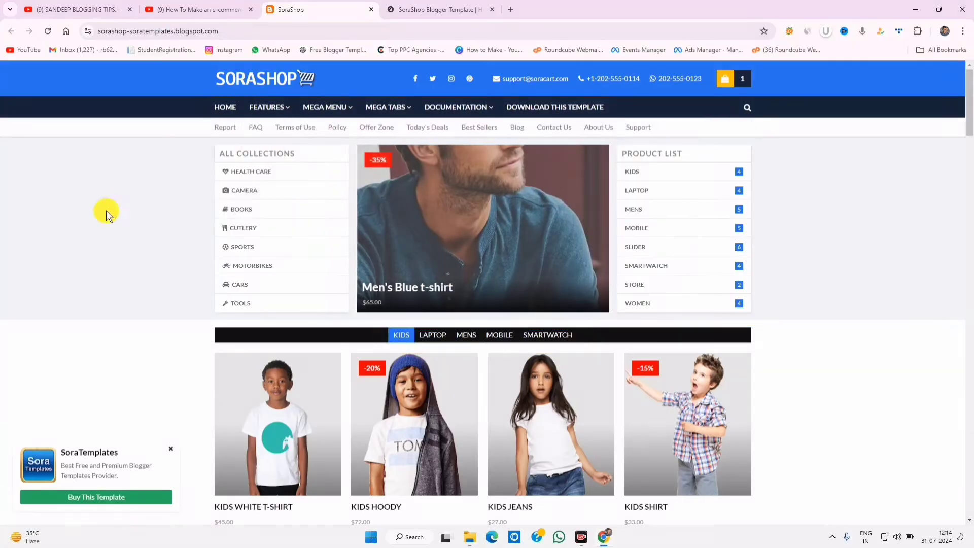
- Scroll the SoraShop demo page and dismiss the SoraTemplates Buy This Template popup
{"action": "scroll", "coordinate": [881, 254], "scroll_direction": "down", "scroll_amount": 6}
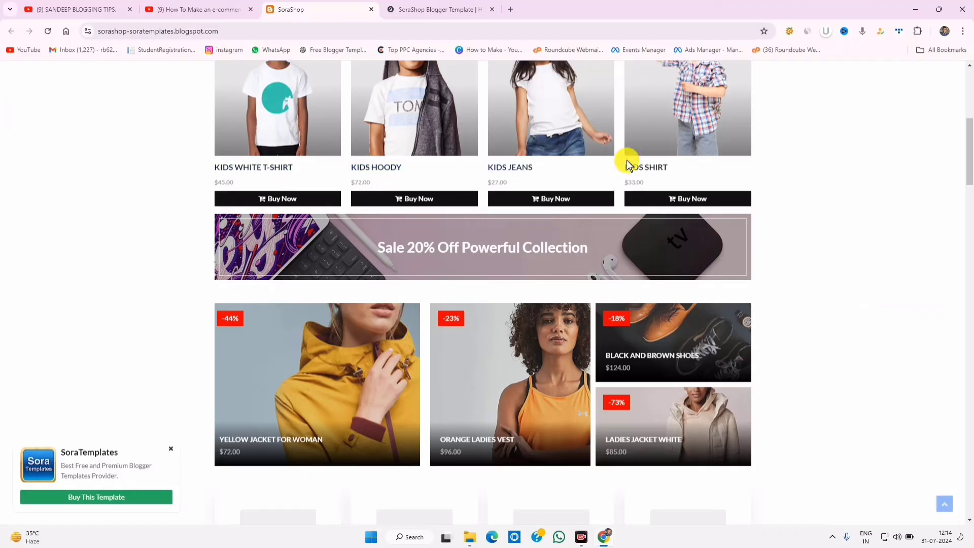
{"action": "scroll", "coordinate": [558, 234], "scroll_direction": "up", "scroll_amount": 3}
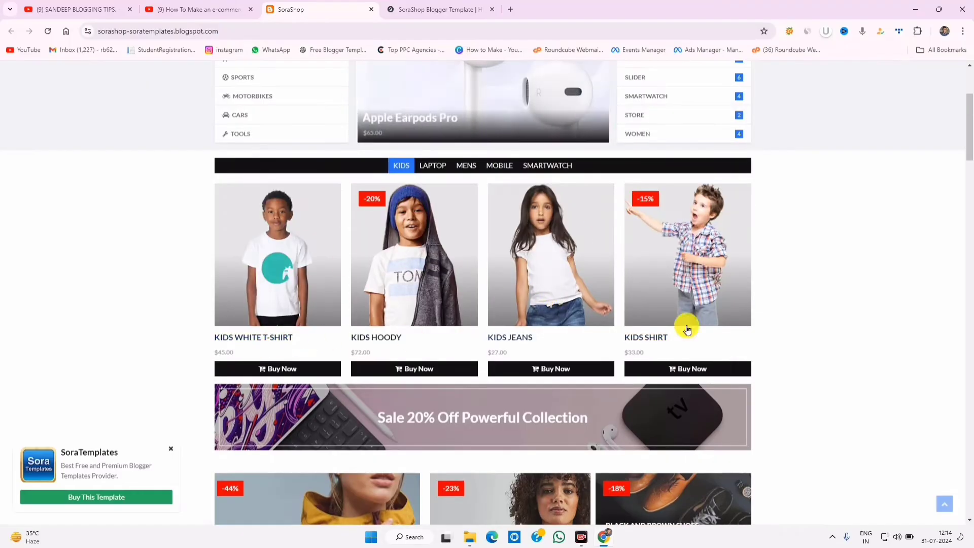
{"action": "scroll", "coordinate": [524, 269], "scroll_direction": "down", "scroll_amount": 3}
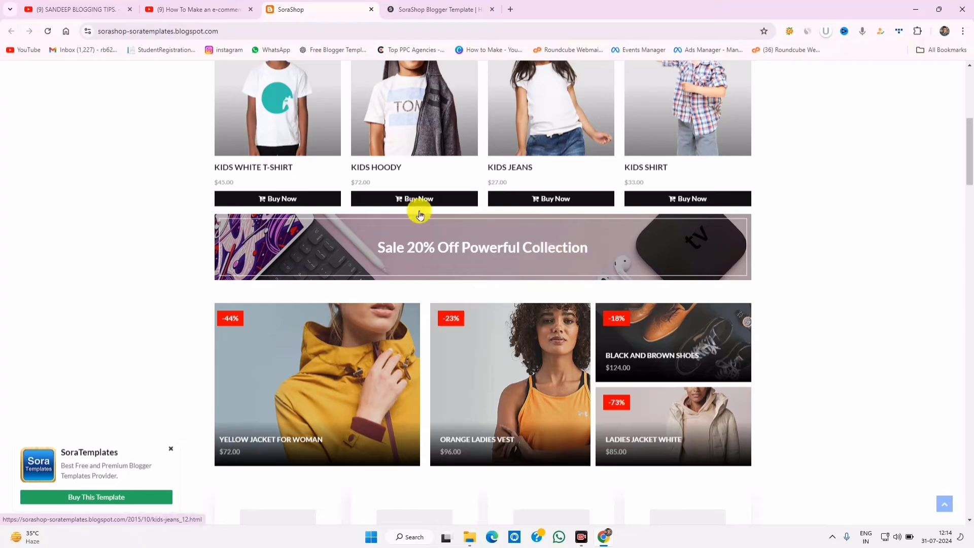
{"action": "scroll", "coordinate": [549, 272], "scroll_direction": "down", "scroll_amount": 9}
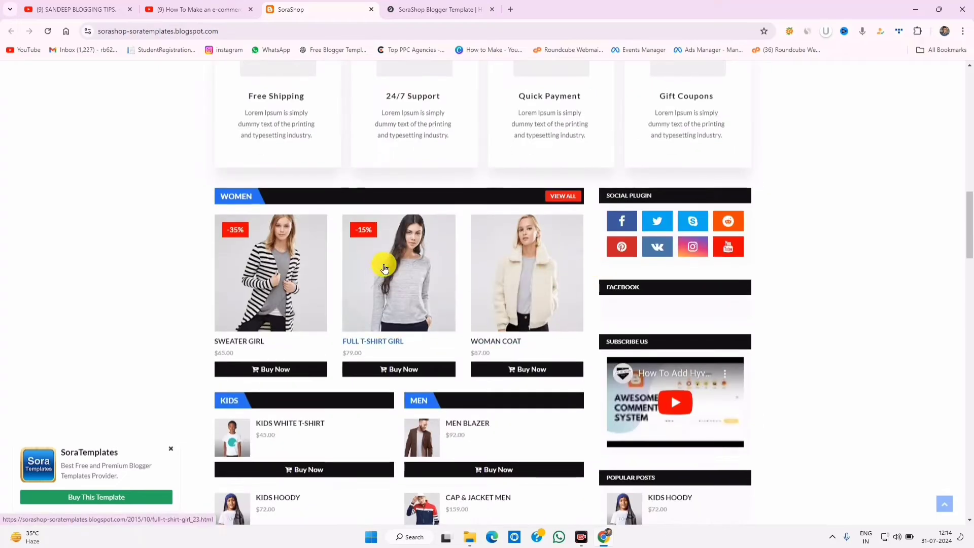
{"action": "scroll", "coordinate": [391, 266], "scroll_direction": "up", "scroll_amount": 3}
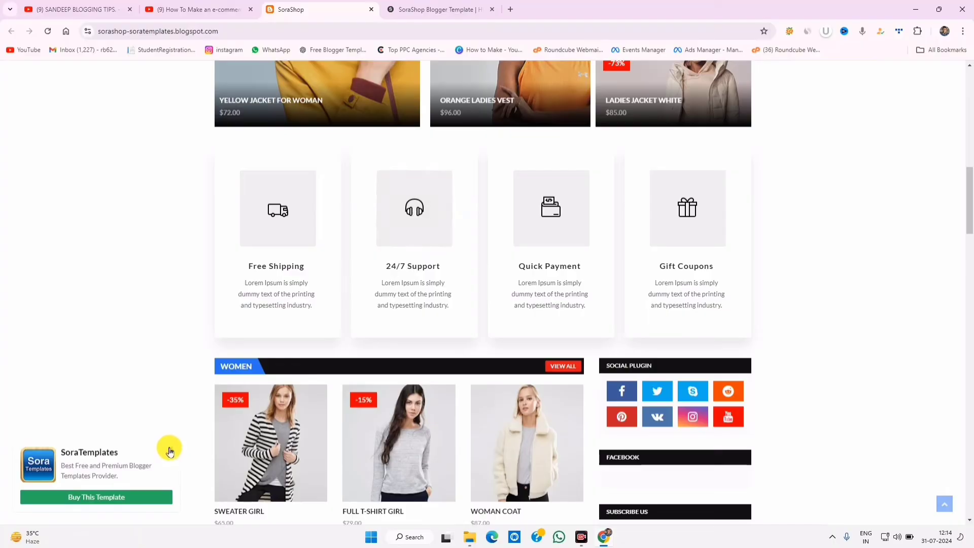
{"action": "left_click", "coordinate": [170, 451]}
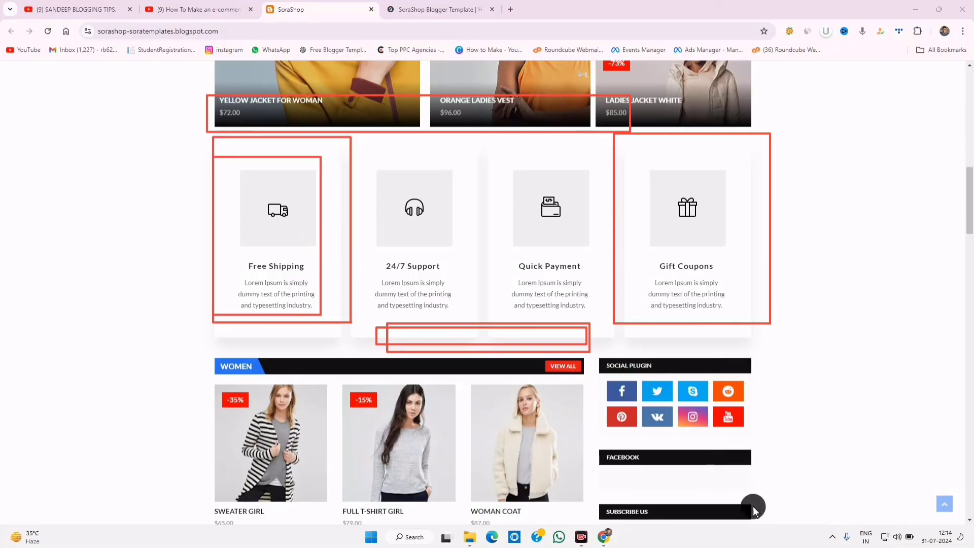
- Outline the Free Shipping, 24/7 Support, Quick Payment and Gift Coupons feature boxes, then clear the marks
{"action": "left_click_drag", "start_coordinate": [222, 173], "coordinate": [340, 358]}
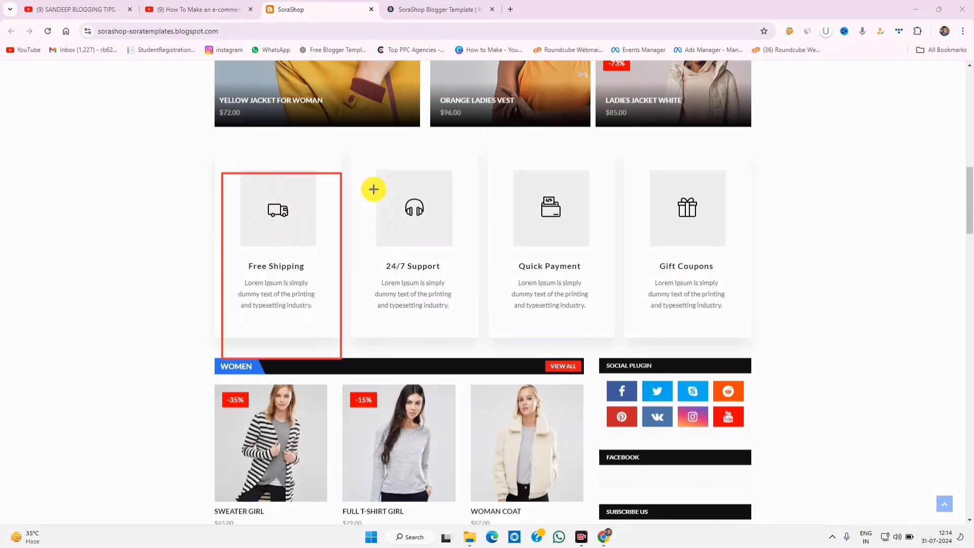
{"action": "mouse_move", "coordinate": [373, 189]}
{"action": "left_mouse_down"}
{"action": "mouse_move", "coordinate": [495, 356]}
{"action": "mouse_move", "coordinate": [462, 330]}
{"action": "left_mouse_up"}
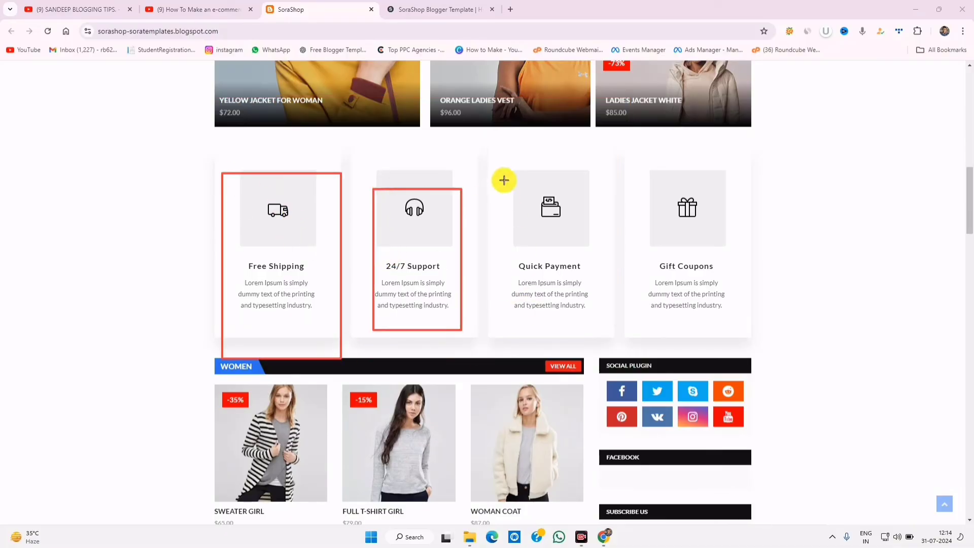
{"action": "left_click_drag", "start_coordinate": [503, 180], "coordinate": [600, 330]}
{"action": "mouse_move", "coordinate": [648, 169]}
{"action": "left_mouse_down"}
{"action": "mouse_move", "coordinate": [711, 302]}
{"action": "mouse_move", "coordinate": [741, 330]}
{"action": "left_mouse_up"}
{"action": "key", "text": "Escape"}
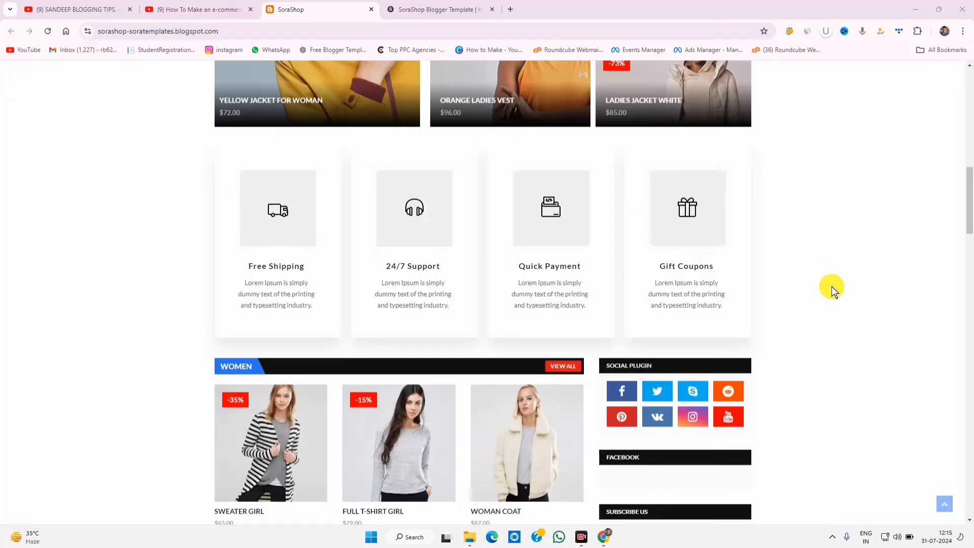
- Scroll down through the store's product sections
{"action": "scroll", "coordinate": [866, 306], "scroll_direction": "down", "scroll_amount": 3}
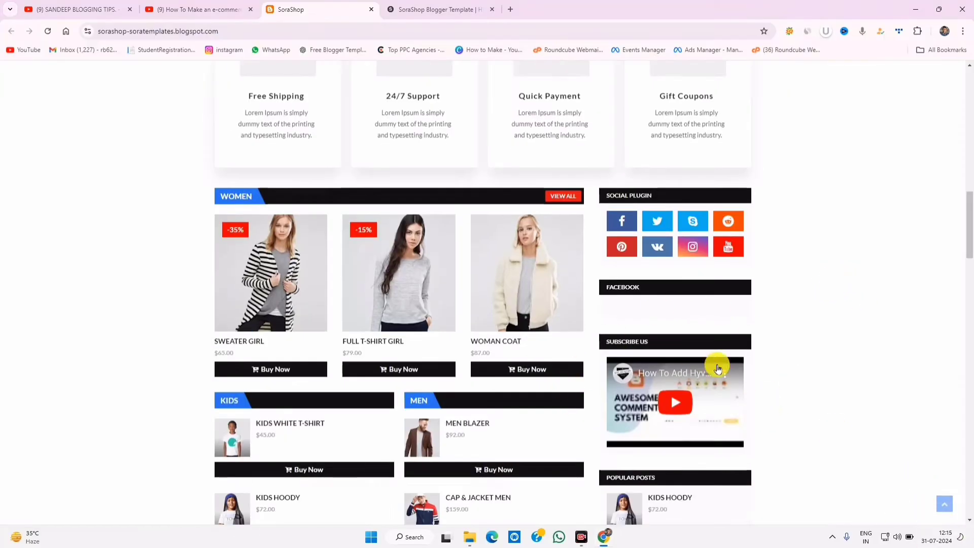
{"action": "scroll", "coordinate": [687, 400], "scroll_direction": "down", "scroll_amount": 6}
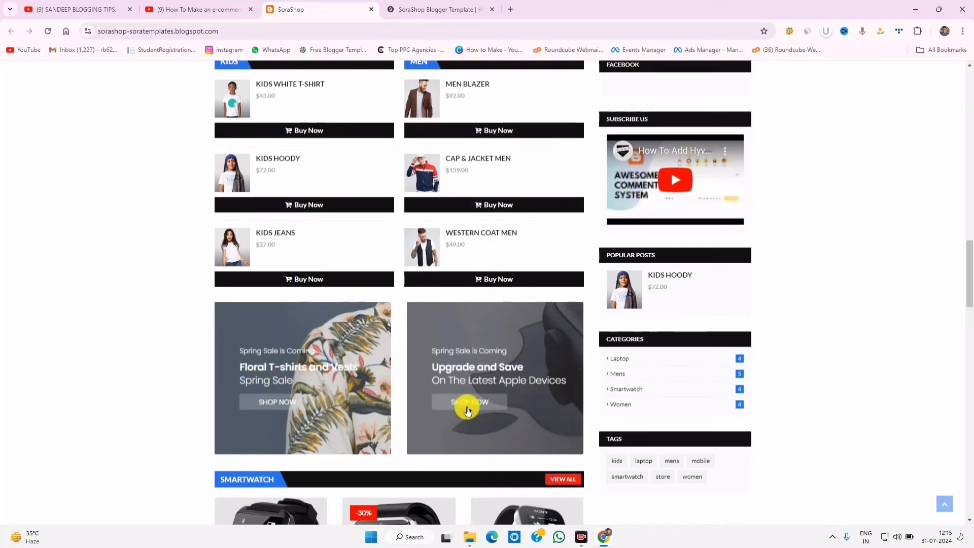
{"action": "scroll", "coordinate": [467, 410], "scroll_direction": "down", "scroll_amount": 3}
{"action": "scroll", "coordinate": [478, 315], "scroll_direction": "down", "scroll_amount": 15}
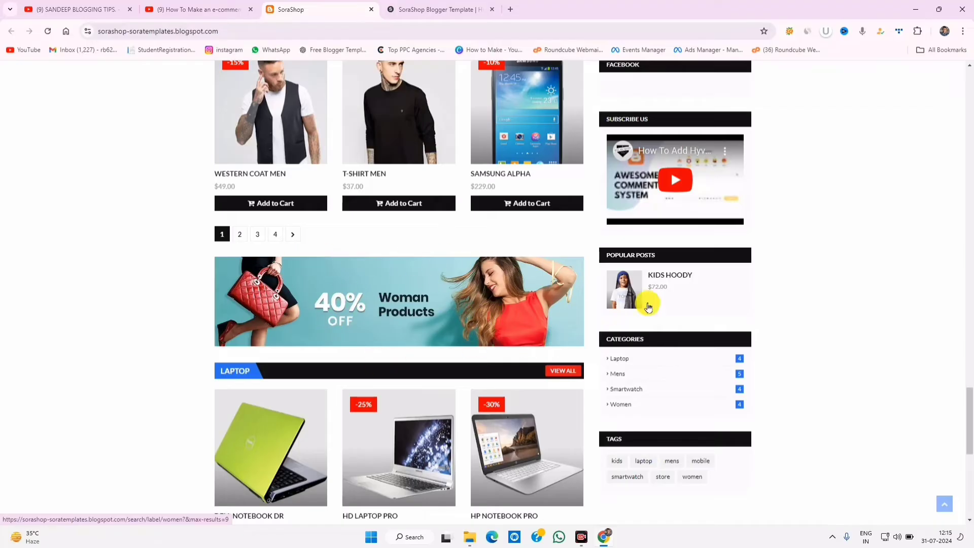
{"action": "scroll", "coordinate": [609, 406], "scroll_direction": "down", "scroll_amount": 8}
{"action": "scroll", "coordinate": [594, 417], "scroll_direction": "up", "scroll_amount": 13}
{"action": "scroll", "coordinate": [594, 417], "scroll_direction": "up", "scroll_amount": 10}
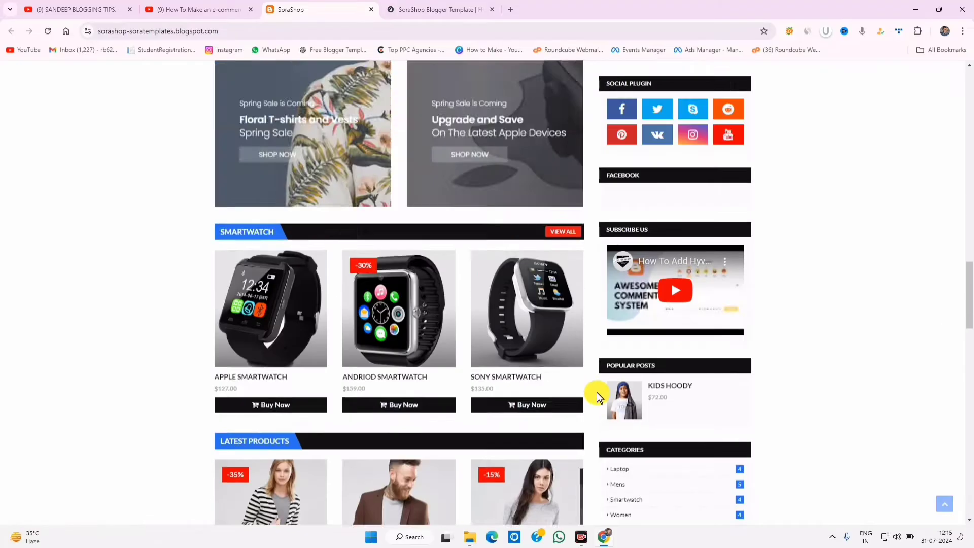
{"action": "scroll", "coordinate": [363, 350], "scroll_direction": "down", "scroll_amount": 5}
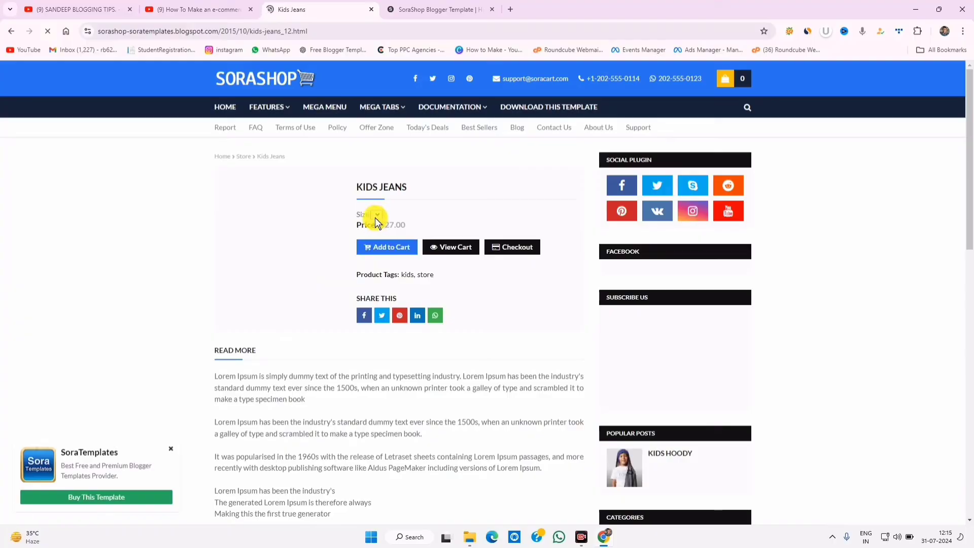
- Add the Kids Jeans to the cart and go to checkout
{"action": "left_click", "coordinate": [386, 246]}
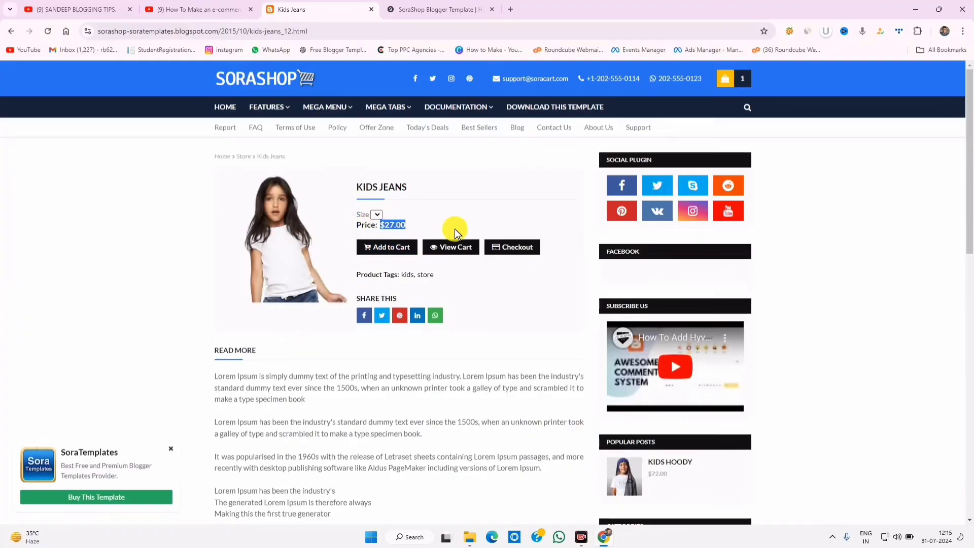
{"action": "left_click", "coordinate": [392, 253]}
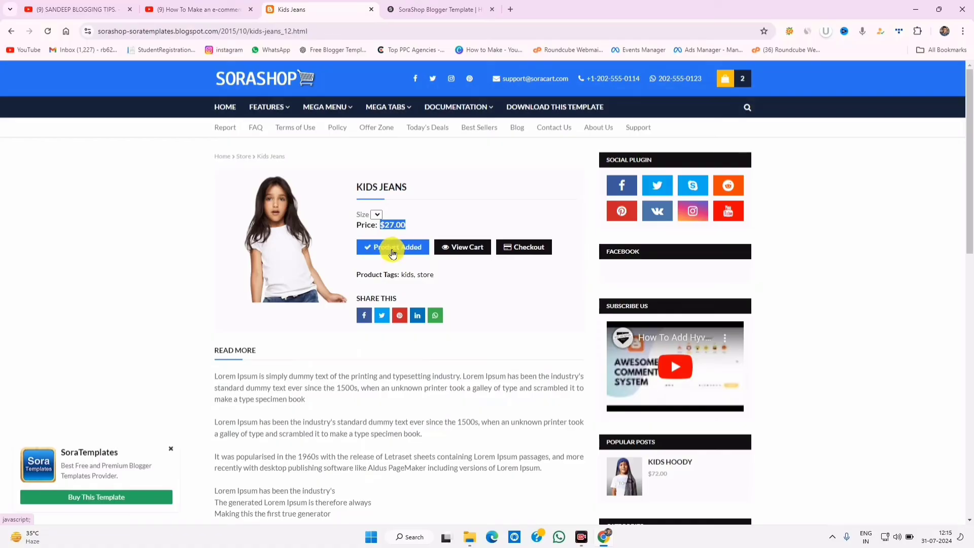
{"action": "left_click", "coordinate": [518, 251]}
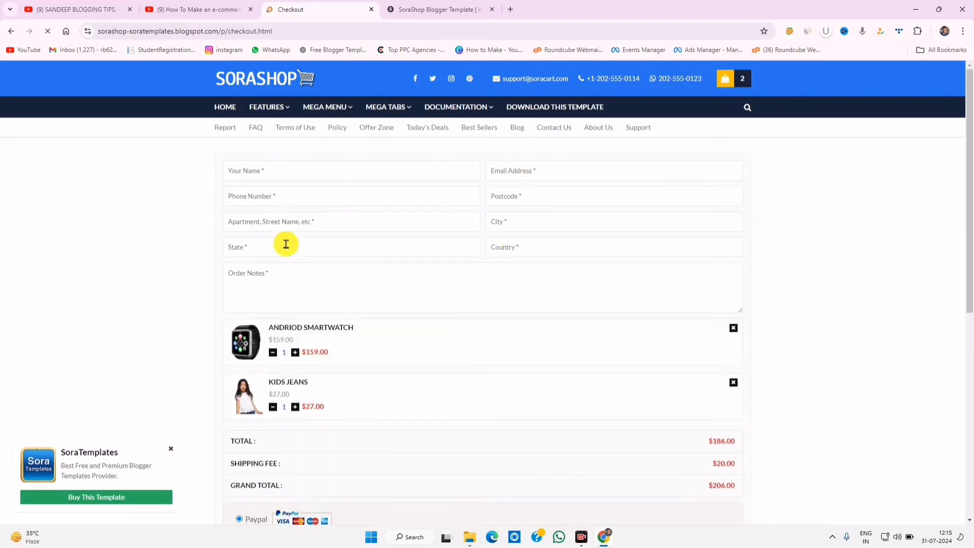
- Outline the buyer and shipping detail fields on the checkout form
{"action": "scroll", "coordinate": [491, 369], "scroll_direction": "down", "scroll_amount": 3}
{"action": "scroll", "coordinate": [491, 369], "scroll_direction": "up", "scroll_amount": 3}
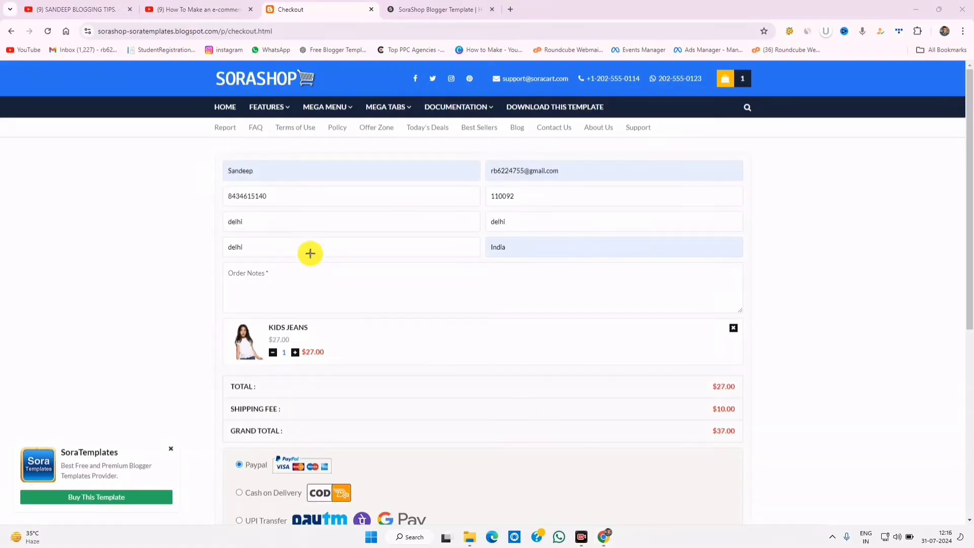
{"action": "mouse_move", "coordinate": [209, 151]}
{"action": "left_mouse_down"}
{"action": "mouse_move", "coordinate": [341, 211]}
{"action": "mouse_move", "coordinate": [778, 269]}
{"action": "left_mouse_up"}
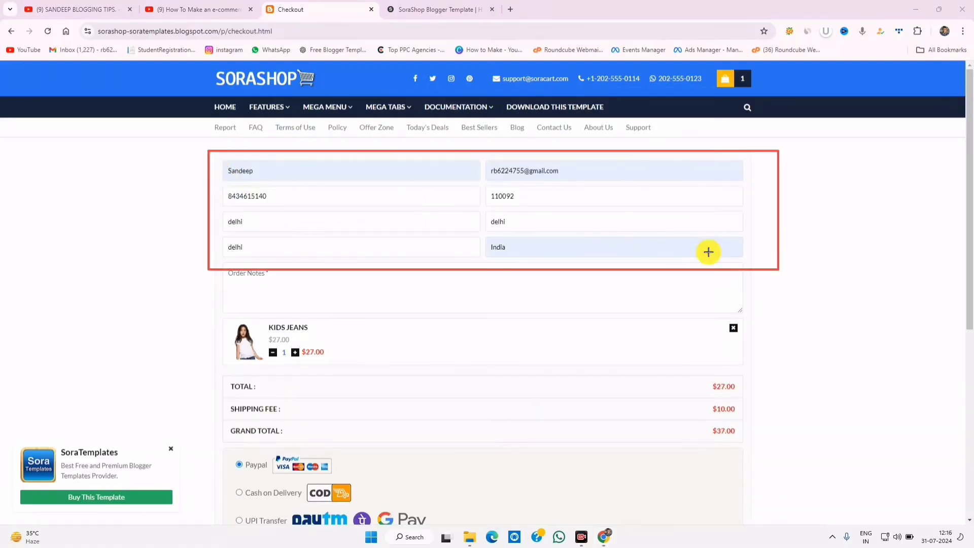
{"action": "left_click_drag", "start_coordinate": [217, 210], "coordinate": [380, 260]}
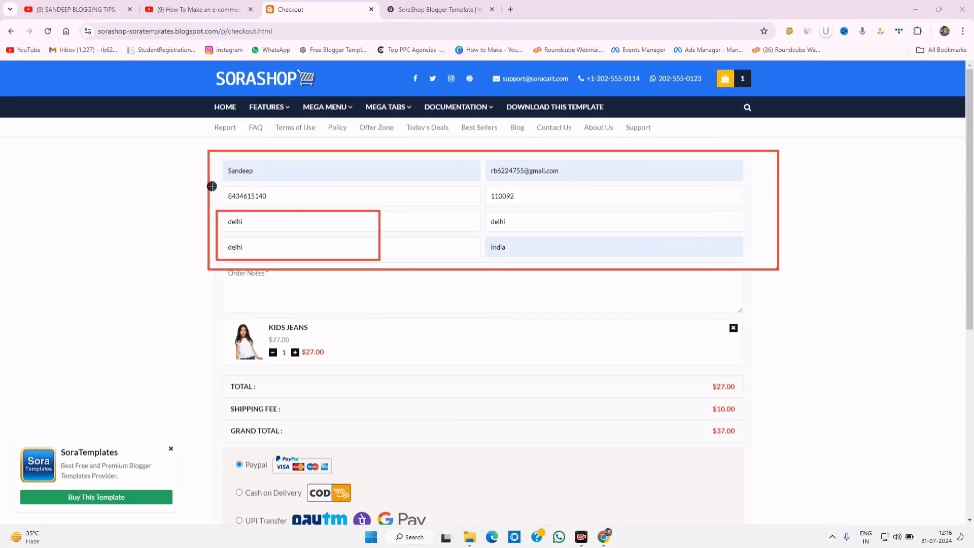
{"action": "left_click_drag", "start_coordinate": [211, 186], "coordinate": [400, 217]}
{"action": "left_click_drag", "start_coordinate": [480, 174], "coordinate": [674, 287]}
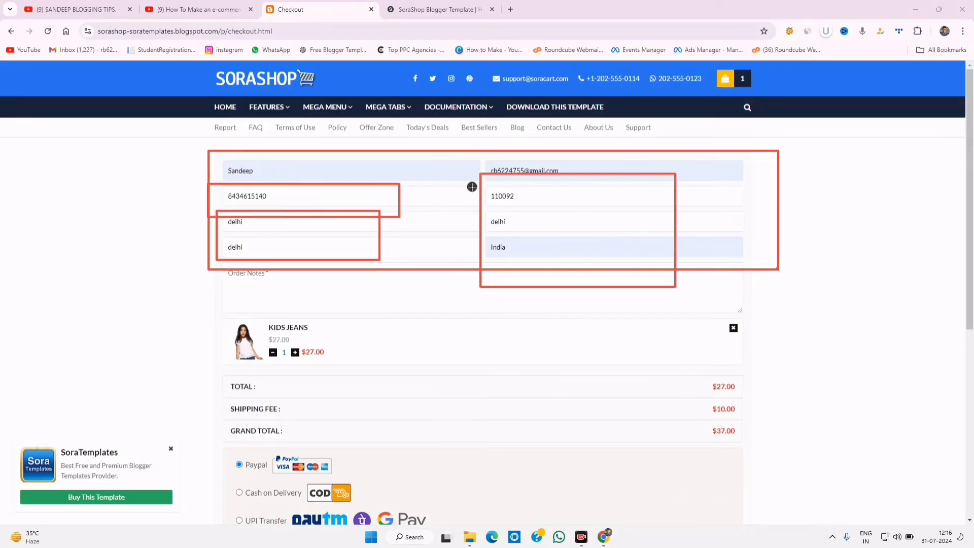
{"action": "left_click_drag", "start_coordinate": [467, 184], "coordinate": [573, 211]}
{"action": "mouse_move", "coordinate": [474, 204]}
{"action": "left_mouse_down"}
{"action": "mouse_move", "coordinate": [663, 268]}
{"action": "mouse_move", "coordinate": [741, 269]}
{"action": "left_mouse_up"}
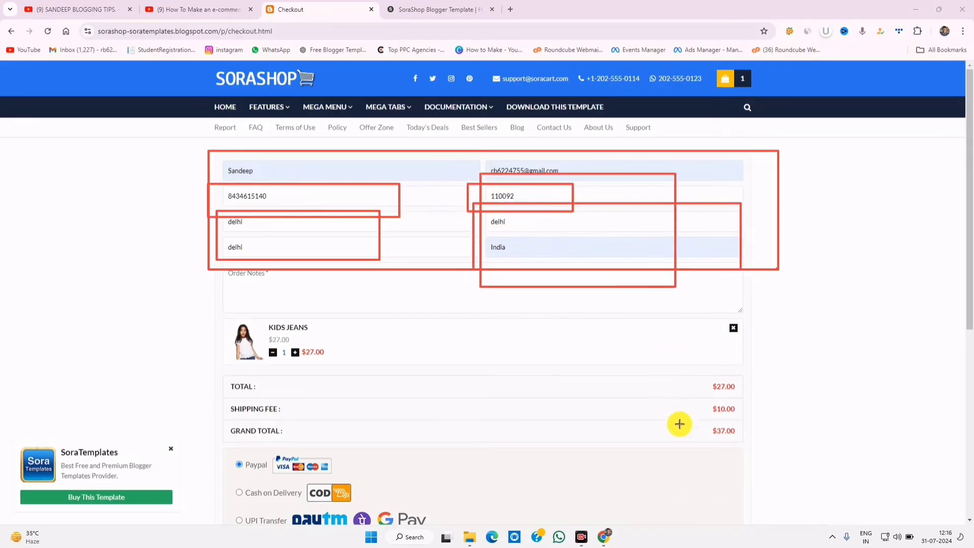
{"action": "left_click", "coordinate": [757, 511]}
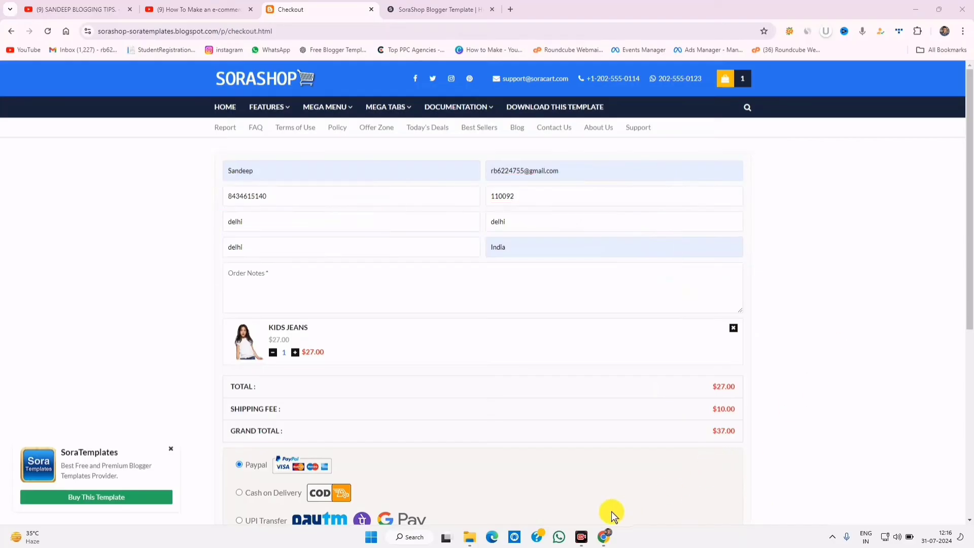
- Highlight the payment options and select UPI Transfer as the payment method
{"action": "scroll", "coordinate": [693, 455], "scroll_direction": "down", "scroll_amount": 3}
{"action": "left_click_drag", "start_coordinate": [225, 284], "coordinate": [398, 307]}
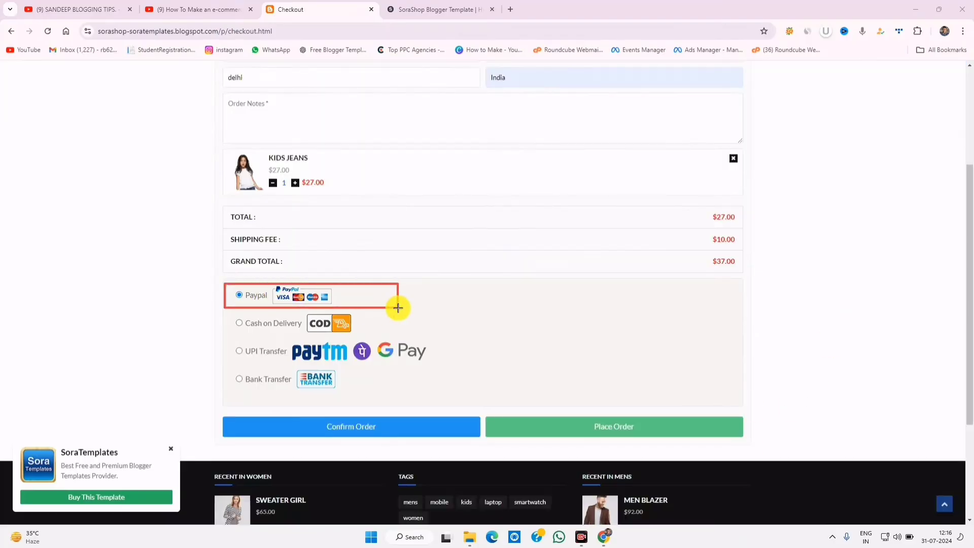
{"action": "left_click_drag", "start_coordinate": [255, 280], "coordinate": [391, 311]}
{"action": "mouse_move", "coordinate": [289, 328]}
{"action": "left_mouse_down"}
{"action": "mouse_move", "coordinate": [375, 340]}
{"action": "mouse_move", "coordinate": [343, 317]}
{"action": "mouse_move", "coordinate": [491, 311]}
{"action": "mouse_move", "coordinate": [552, 338]}
{"action": "left_mouse_up"}
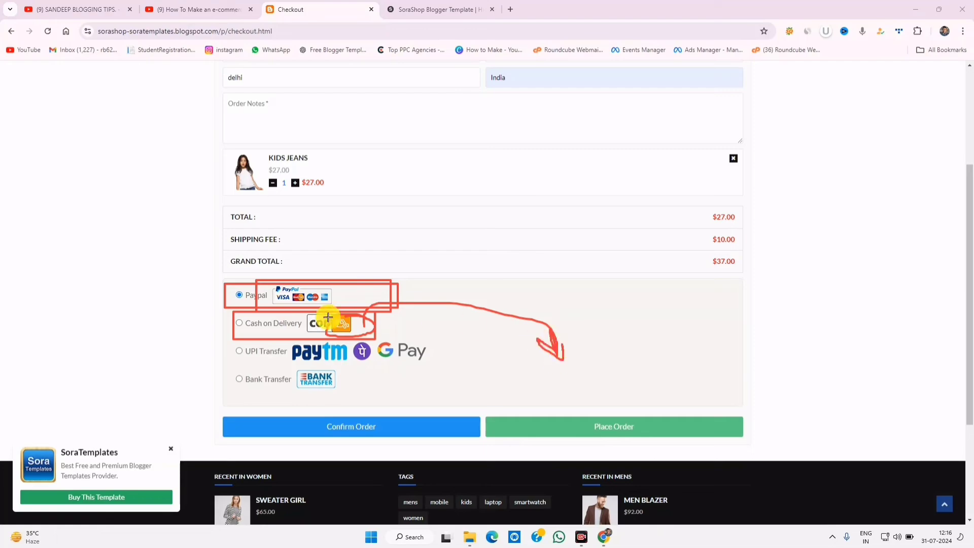
{"action": "left_click_drag", "start_coordinate": [328, 316], "coordinate": [357, 309]}
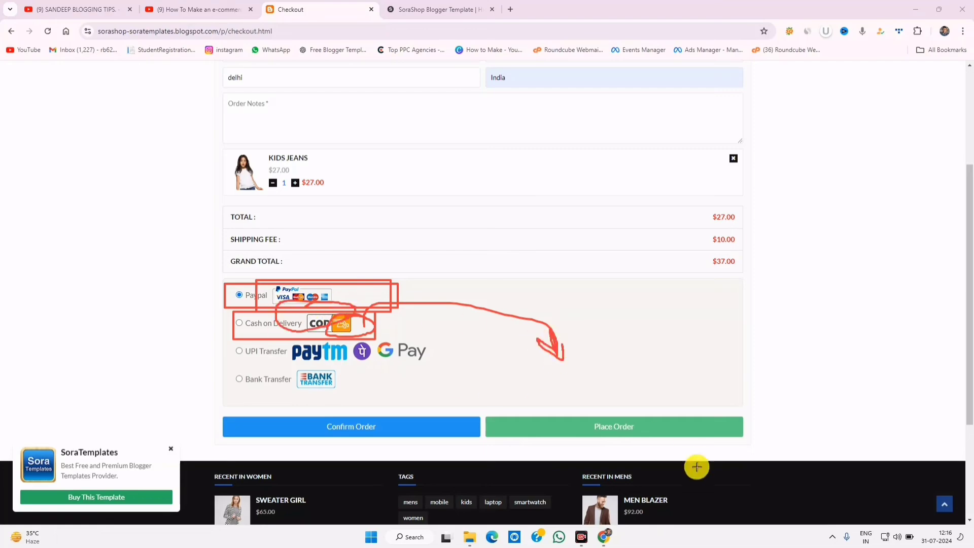
{"action": "left_click", "coordinate": [754, 511]}
{"action": "mouse_move", "coordinate": [351, 346]}
{"action": "left_mouse_down"}
{"action": "mouse_move", "coordinate": [267, 354]}
{"action": "mouse_move", "coordinate": [294, 336]}
{"action": "left_mouse_up"}
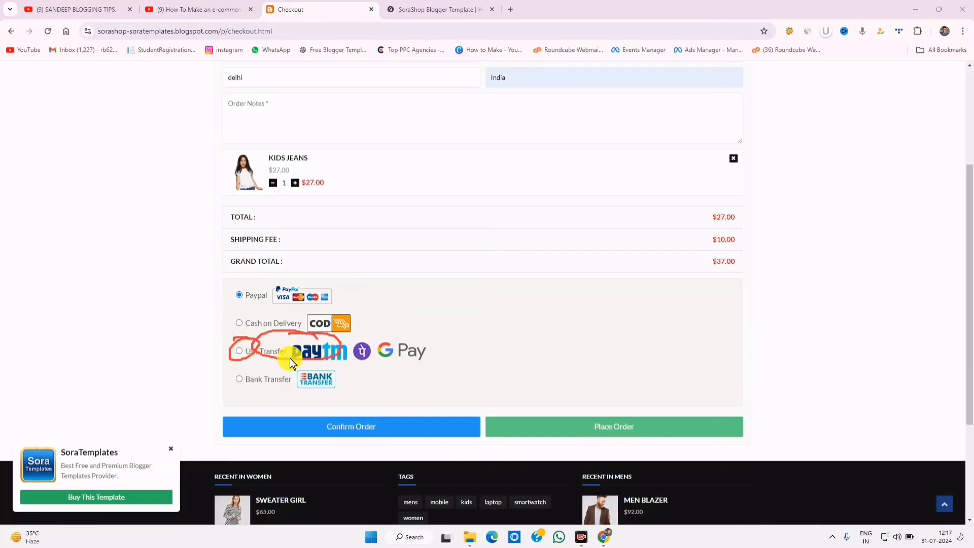
{"action": "left_click", "coordinate": [240, 352]}
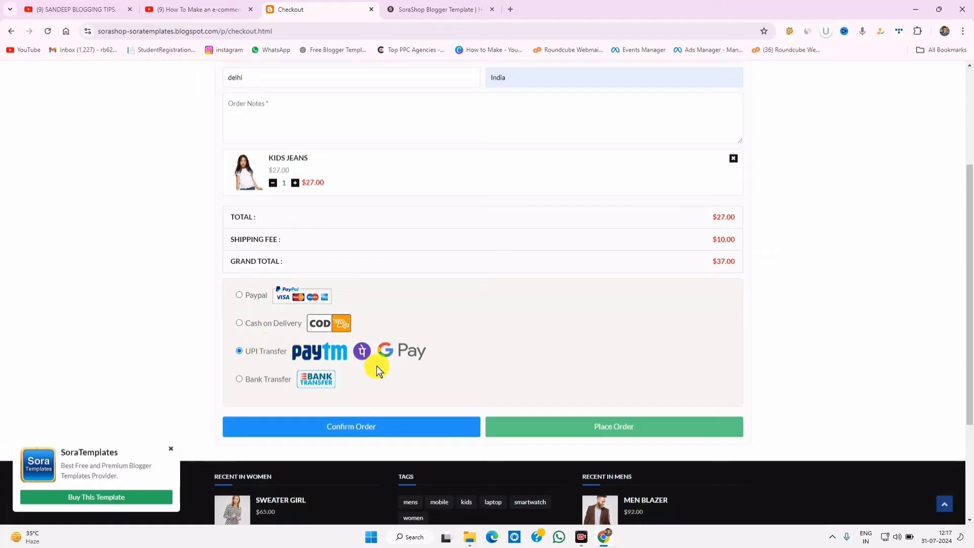
- Enter 'demo' as the order note and confirm the order
{"action": "scroll", "coordinate": [377, 366], "scroll_direction": "up", "scroll_amount": 3}
{"action": "scroll", "coordinate": [376, 366], "scroll_direction": "down", "scroll_amount": 6}
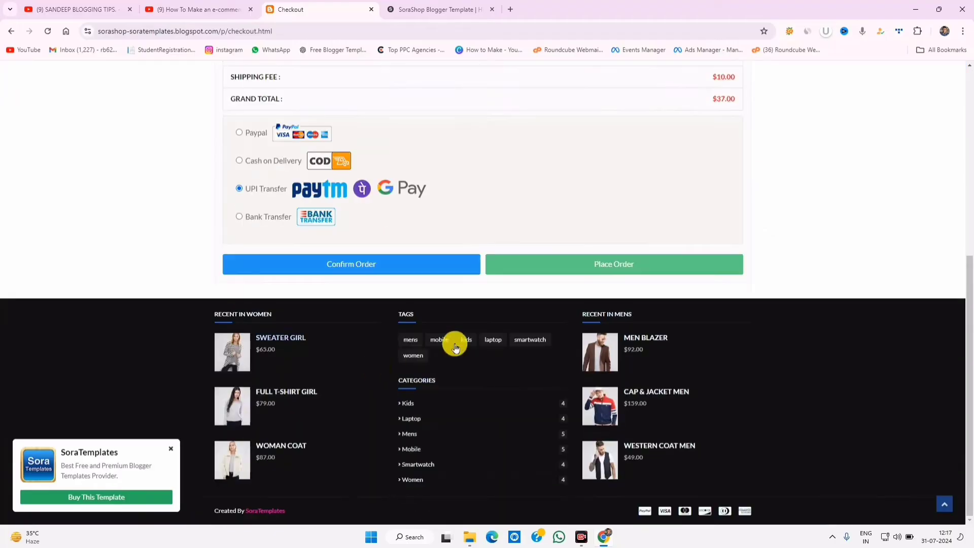
{"action": "left_click", "coordinate": [366, 266]}
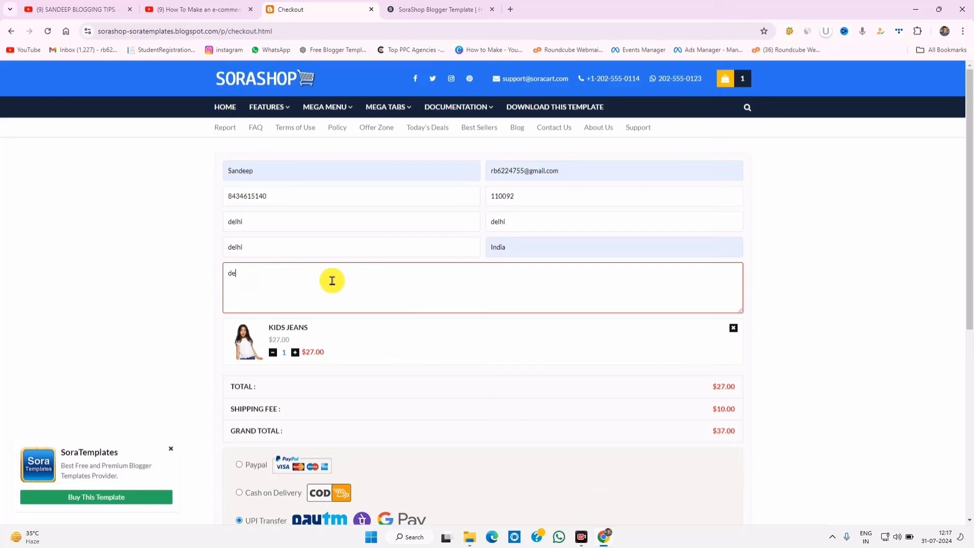
{"action": "type", "text": "mo"}
{"action": "scroll", "coordinate": [568, 424], "scroll_direction": "down", "scroll_amount": 3}
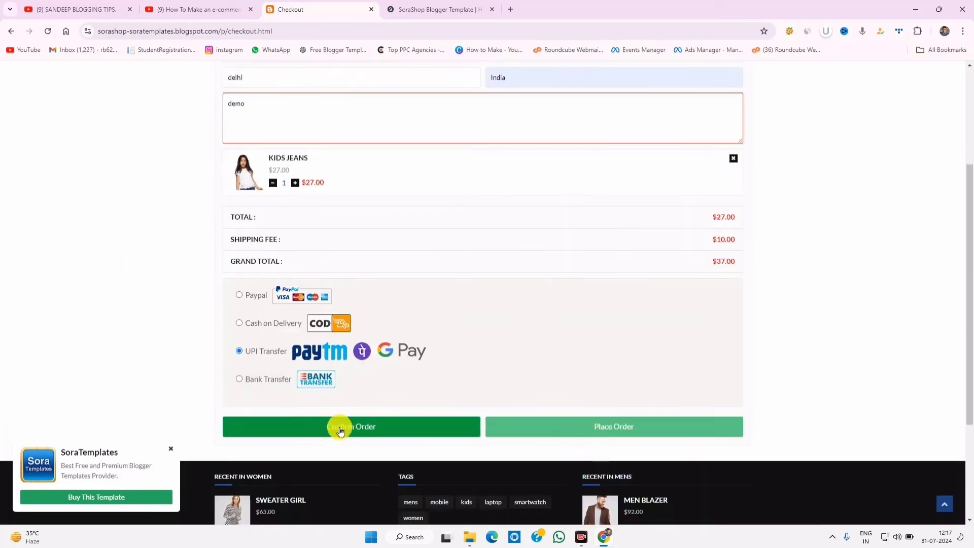
{"action": "left_click", "coordinate": [345, 427]}
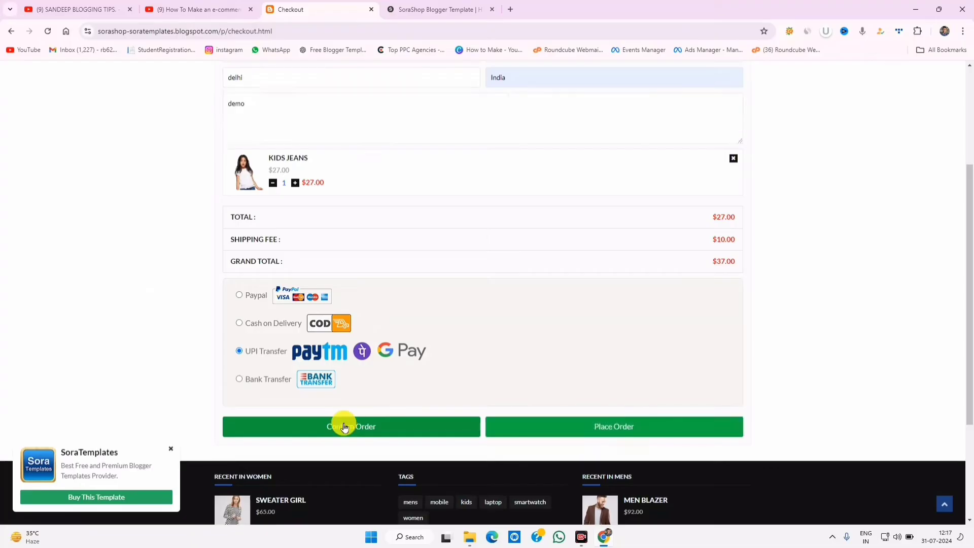
{"action": "scroll", "coordinate": [383, 366], "scroll_direction": "up", "scroll_amount": 3}
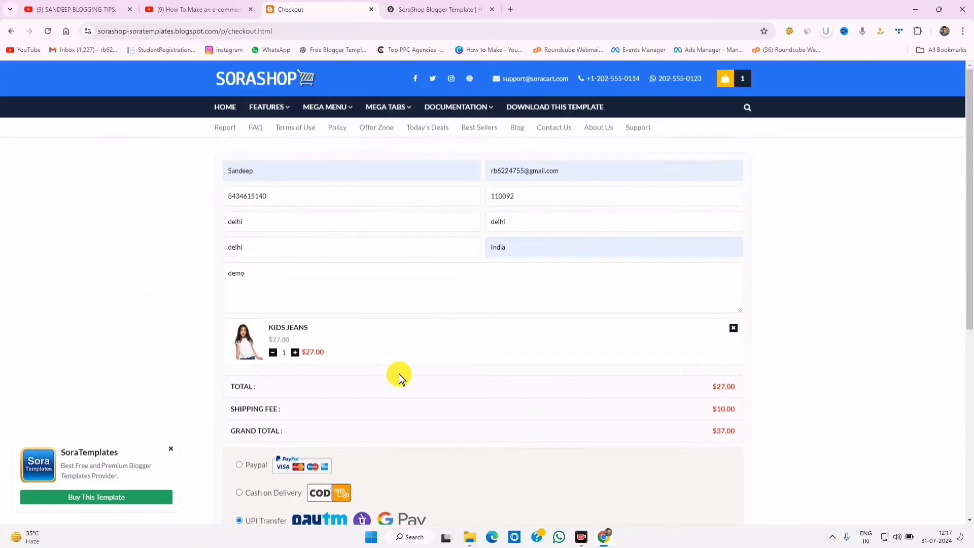
{"action": "scroll", "coordinate": [399, 378], "scroll_direction": "down", "scroll_amount": 6}
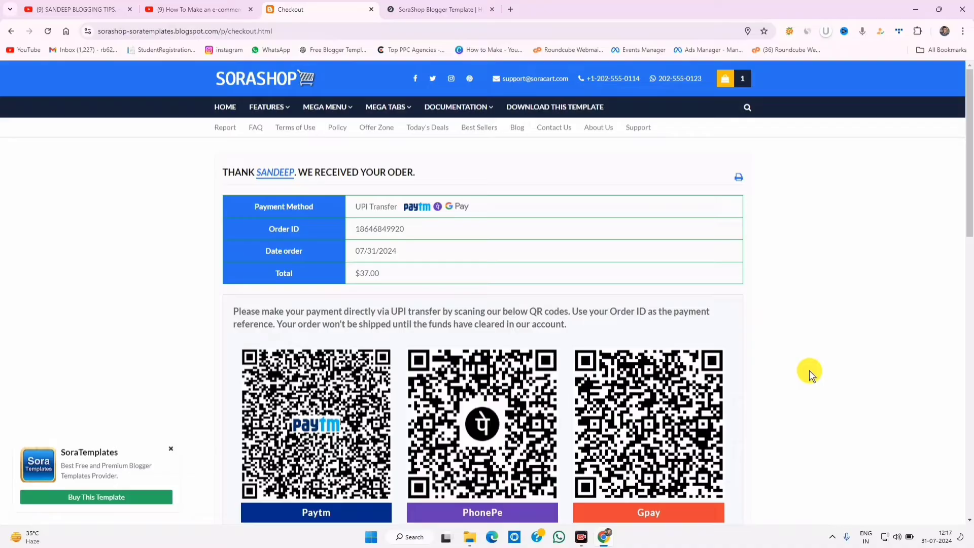
- Mark up the payment QR code section of the order-received page
{"action": "scroll", "coordinate": [810, 373], "scroll_direction": "down", "scroll_amount": 3}
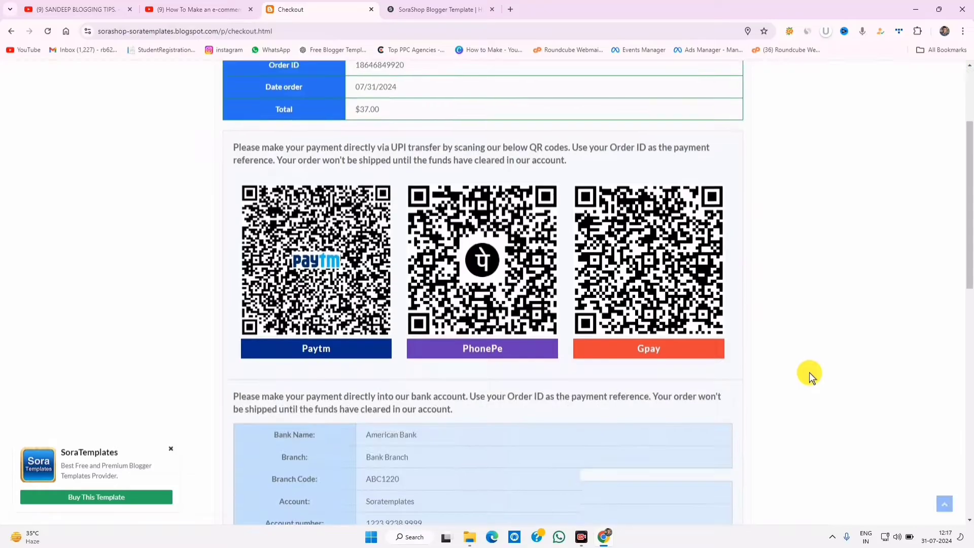
{"action": "scroll", "coordinate": [809, 374], "scroll_direction": "up", "scroll_amount": 3}
{"action": "left_click_drag", "start_coordinate": [311, 170], "coordinate": [428, 174]}
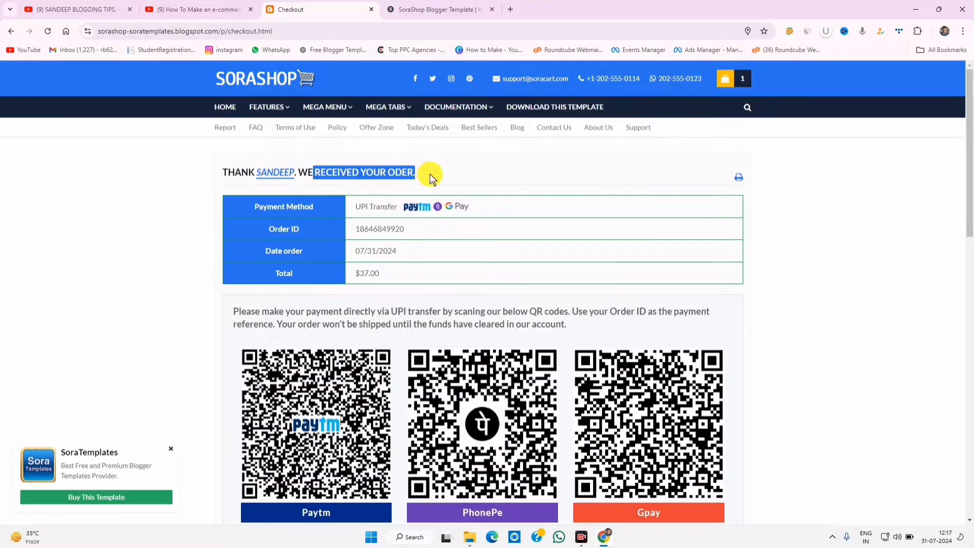
{"action": "scroll", "coordinate": [456, 294], "scroll_direction": "down", "scroll_amount": 3}
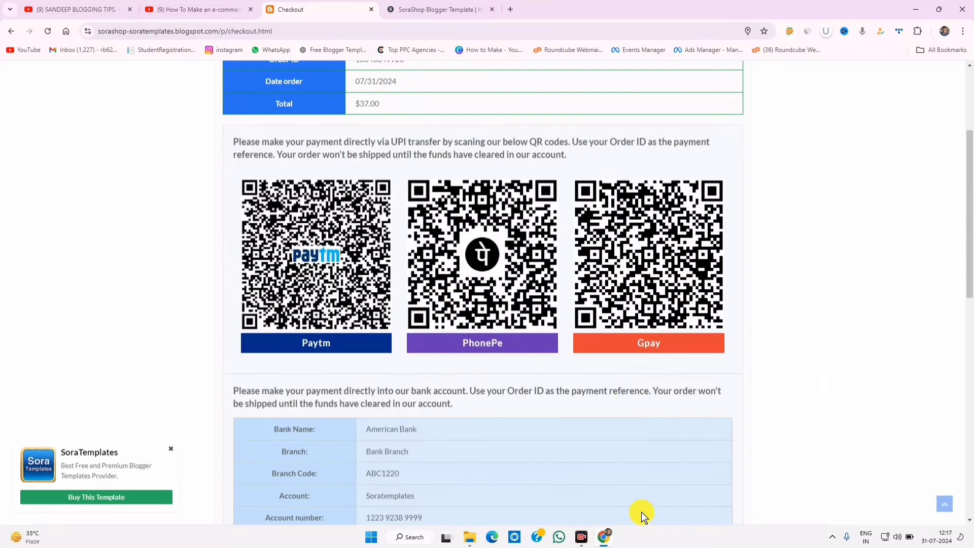
{"action": "left_click_drag", "start_coordinate": [339, 339], "coordinate": [239, 357]}
{"action": "left_click_drag", "start_coordinate": [234, 171], "coordinate": [404, 370]}
{"action": "mouse_move", "coordinate": [394, 161]}
{"action": "left_mouse_down"}
{"action": "mouse_move", "coordinate": [408, 200]}
{"action": "mouse_move", "coordinate": [570, 396]}
{"action": "left_mouse_up"}
{"action": "left_click_drag", "start_coordinate": [536, 174], "coordinate": [765, 370]}
{"action": "mouse_move", "coordinate": [201, 193]}
{"action": "left_mouse_down"}
{"action": "mouse_move", "coordinate": [376, 274]}
{"action": "mouse_move", "coordinate": [761, 368]}
{"action": "left_mouse_up"}
{"action": "left_click", "coordinate": [756, 514]}
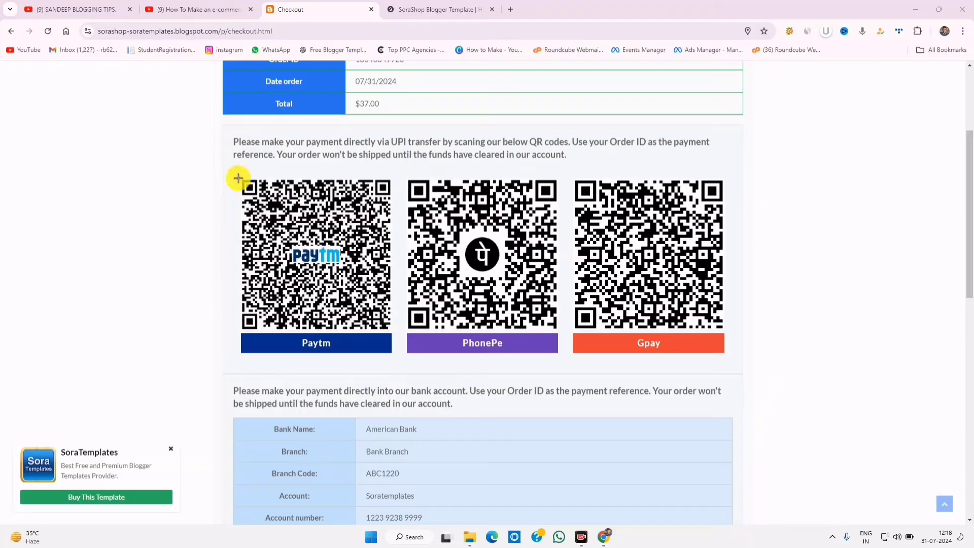
- Annotate the bank details, clear the red notes, and scroll back to the order summary
{"action": "left_click_drag", "start_coordinate": [238, 178], "coordinate": [779, 363]}
{"action": "left_click_drag", "start_coordinate": [345, 411], "coordinate": [364, 438]}
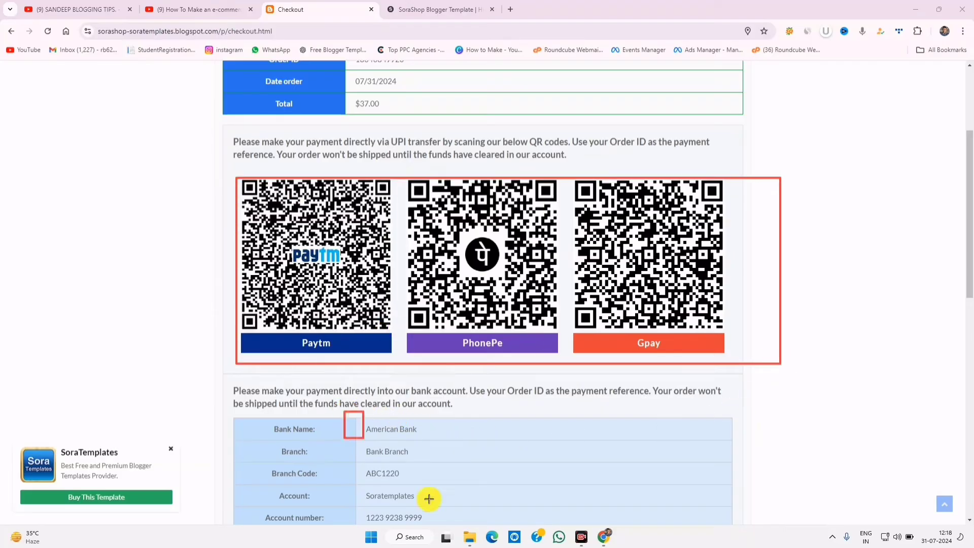
{"action": "left_click_drag", "start_coordinate": [429, 499], "coordinate": [498, 531]}
{"action": "left_click_drag", "start_coordinate": [364, 427], "coordinate": [443, 486]}
{"action": "left_click_drag", "start_coordinate": [371, 462], "coordinate": [429, 514]}
{"action": "left_click_drag", "start_coordinate": [360, 498], "coordinate": [422, 528]}
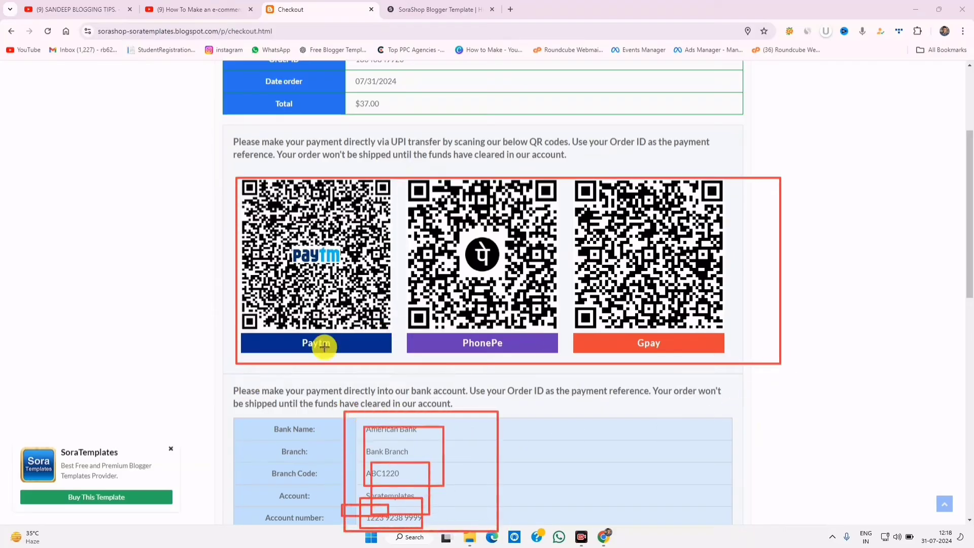
{"action": "left_click_drag", "start_coordinate": [581, 91], "coordinate": [61, 35]}
{"action": "left_click_drag", "start_coordinate": [212, 164], "coordinate": [821, 329]}
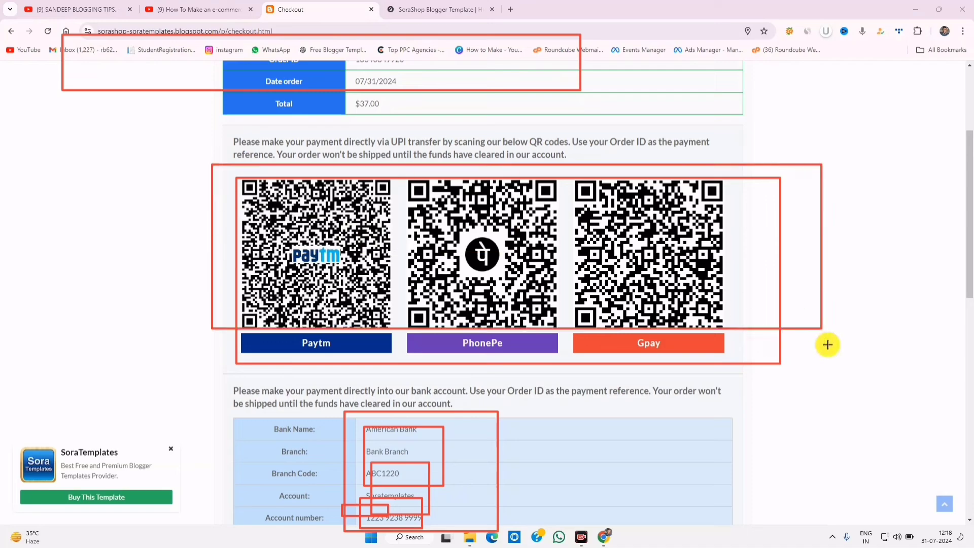
{"action": "left_click", "coordinate": [759, 514]}
{"action": "left_click", "coordinate": [626, 515]}
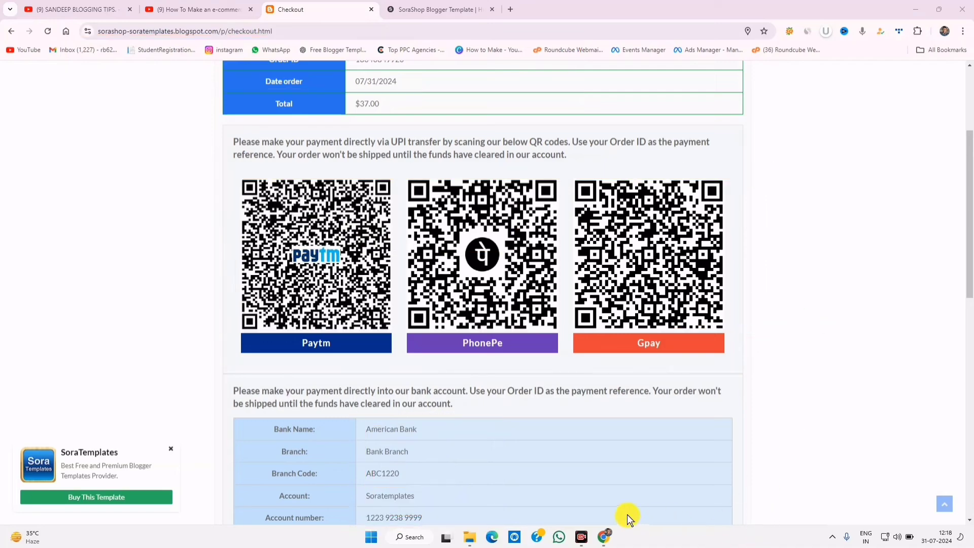
{"action": "mouse_move", "coordinate": [450, 494]}
{"action": "left_mouse_down"}
{"action": "mouse_move", "coordinate": [399, 492]}
{"action": "mouse_move", "coordinate": [381, 406]}
{"action": "mouse_move", "coordinate": [402, 461]}
{"action": "mouse_move", "coordinate": [442, 474]}
{"action": "left_mouse_up"}
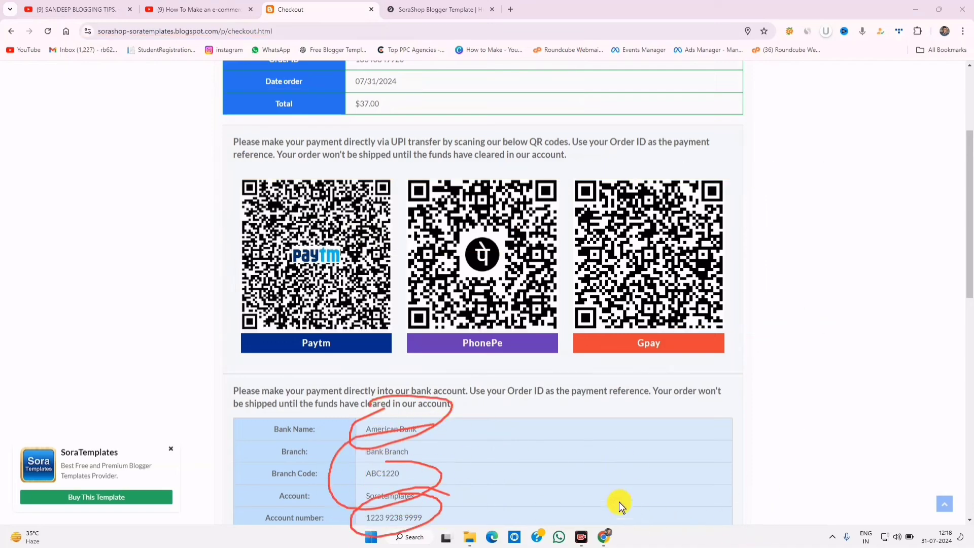
{"action": "left_click", "coordinate": [589, 508]}
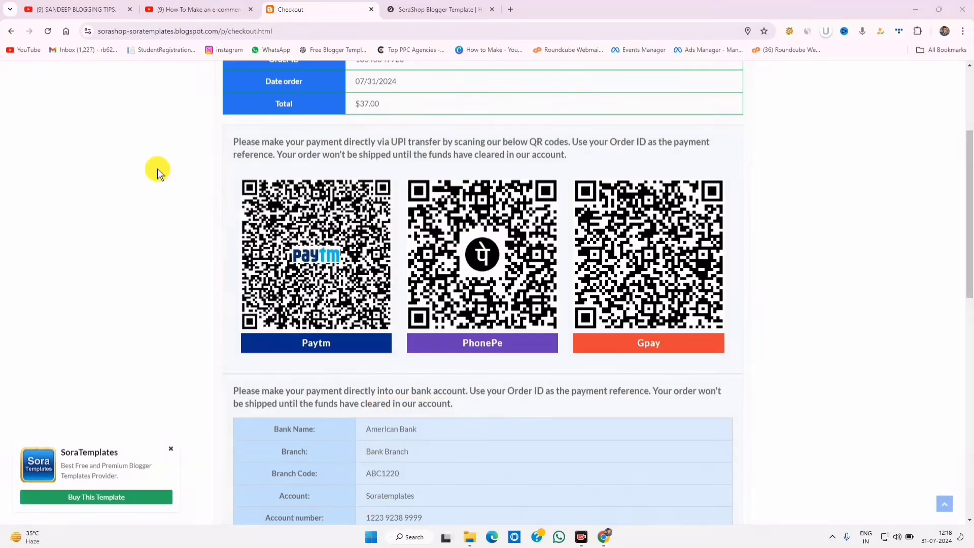
{"action": "scroll", "coordinate": [406, 193], "scroll_direction": "up", "scroll_amount": 3}
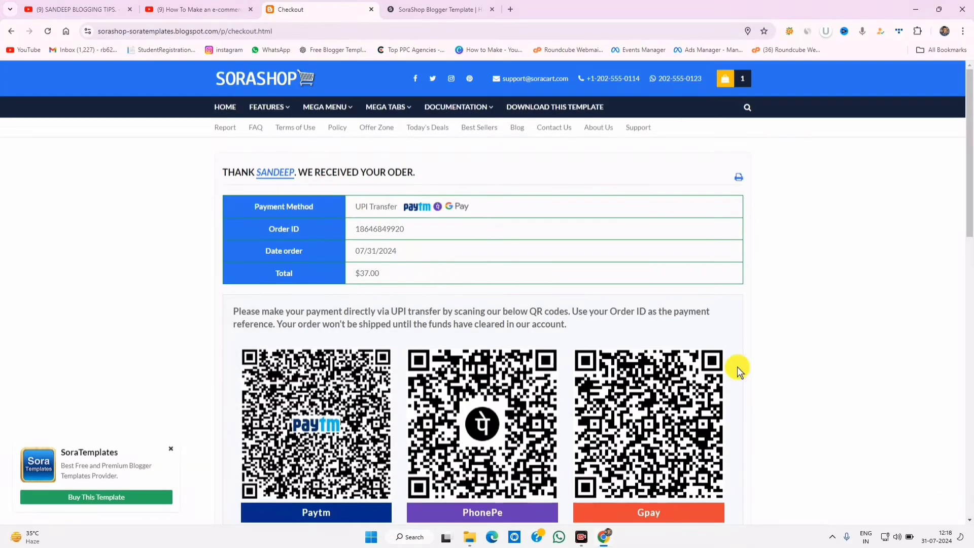
{"action": "mouse_move", "coordinate": [369, 189]}
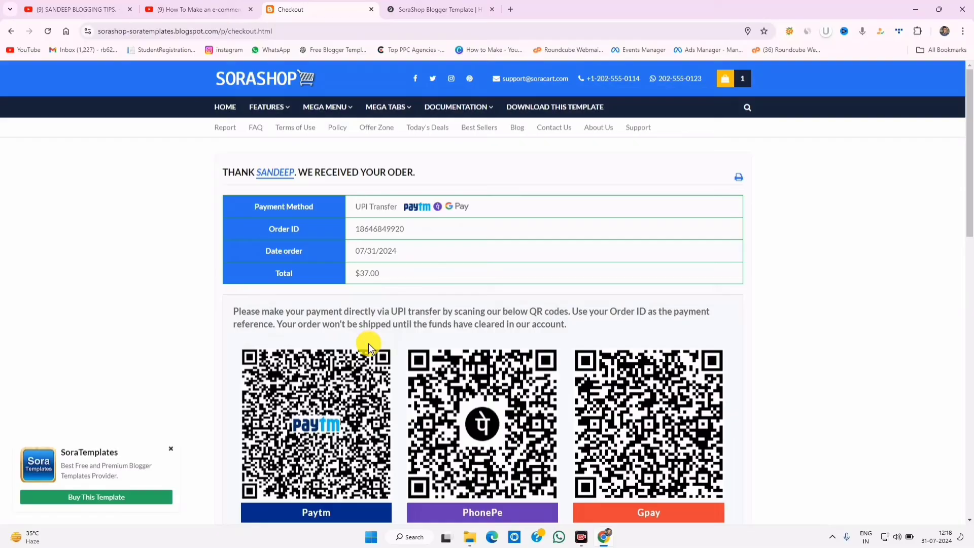
- Search Google for 'courier partner in india' and scroll through the results
{"action": "left_click", "coordinate": [511, 10]}
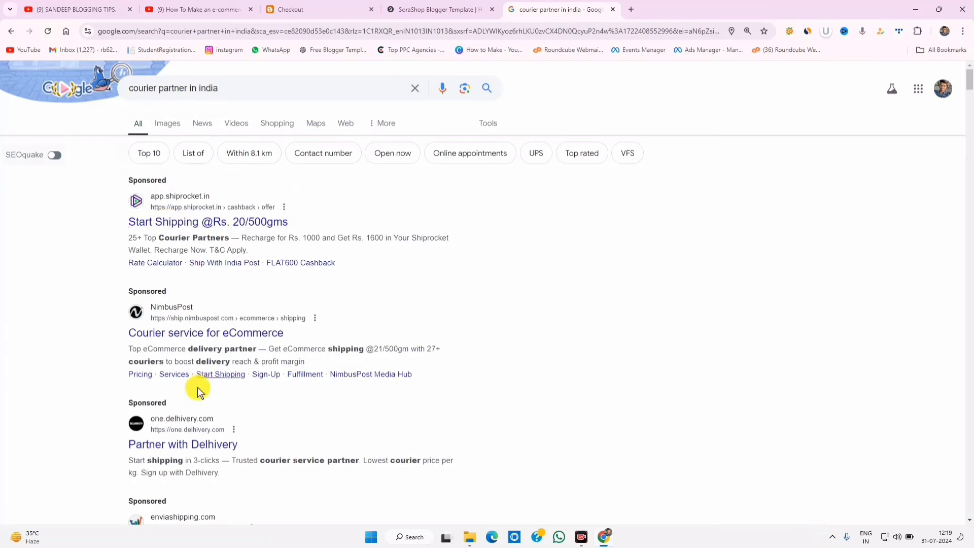
{"action": "scroll", "coordinate": [213, 435], "scroll_direction": "down", "scroll_amount": 5}
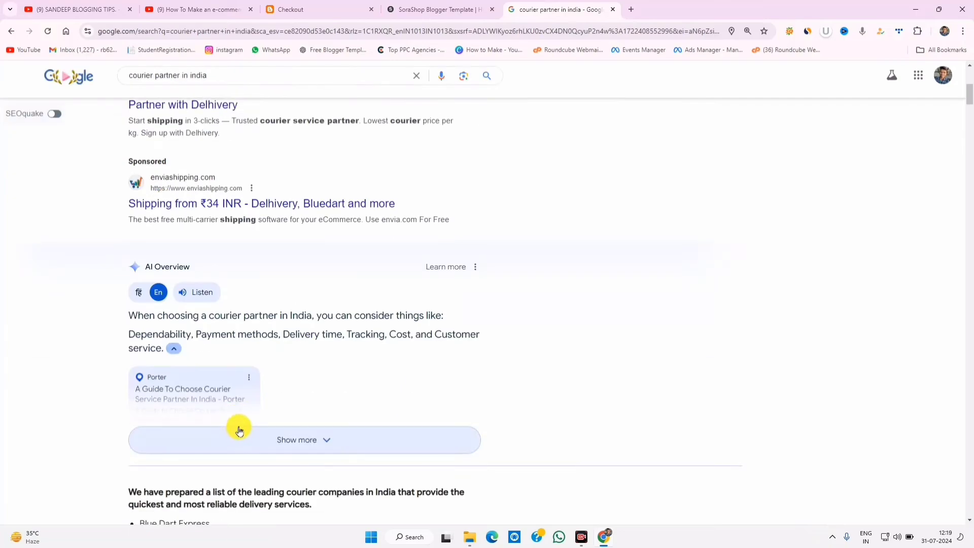
{"action": "scroll", "coordinate": [239, 430], "scroll_direction": "down", "scroll_amount": 3}
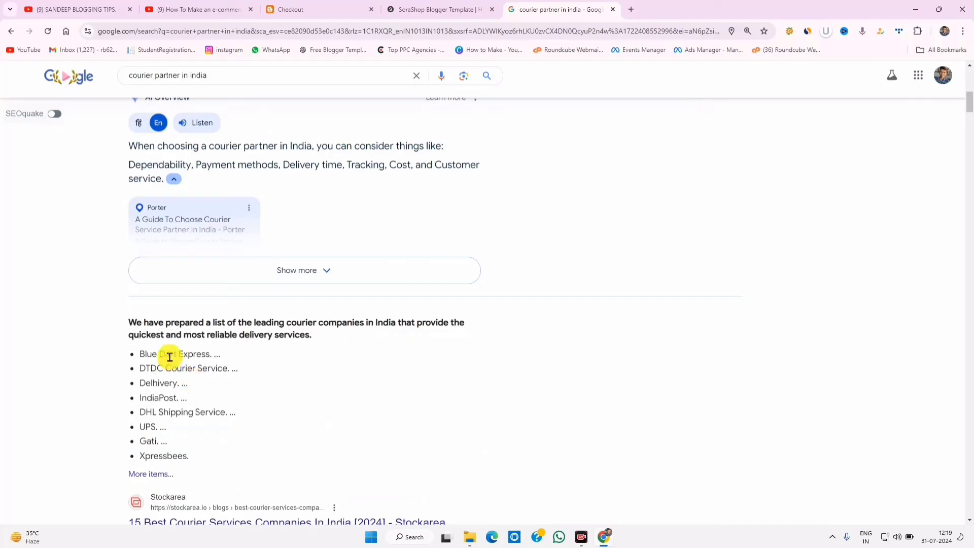
{"action": "left_click_drag", "start_coordinate": [163, 369], "coordinate": [141, 369]}
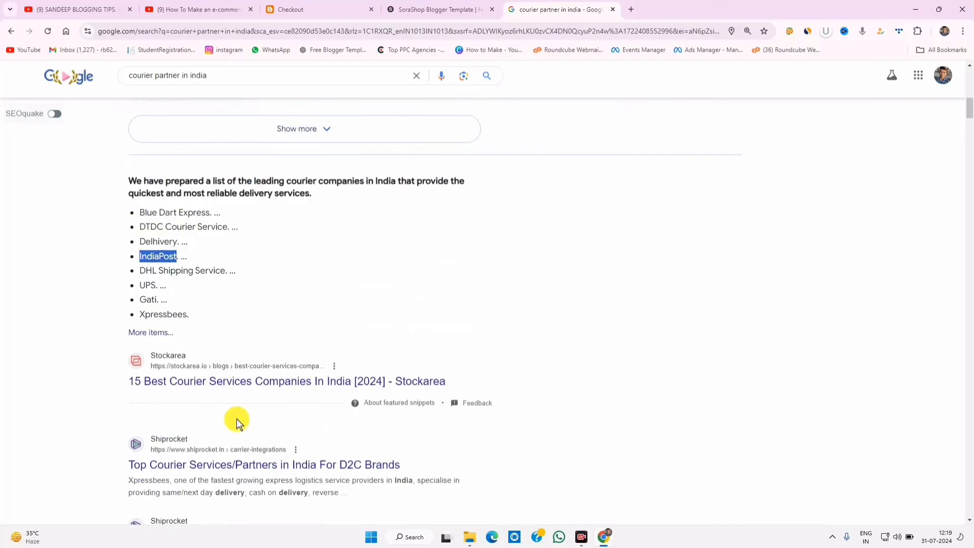
{"action": "scroll", "coordinate": [235, 420], "scroll_direction": "down", "scroll_amount": 3}
{"action": "scroll", "coordinate": [237, 423], "scroll_direction": "down", "scroll_amount": 3}
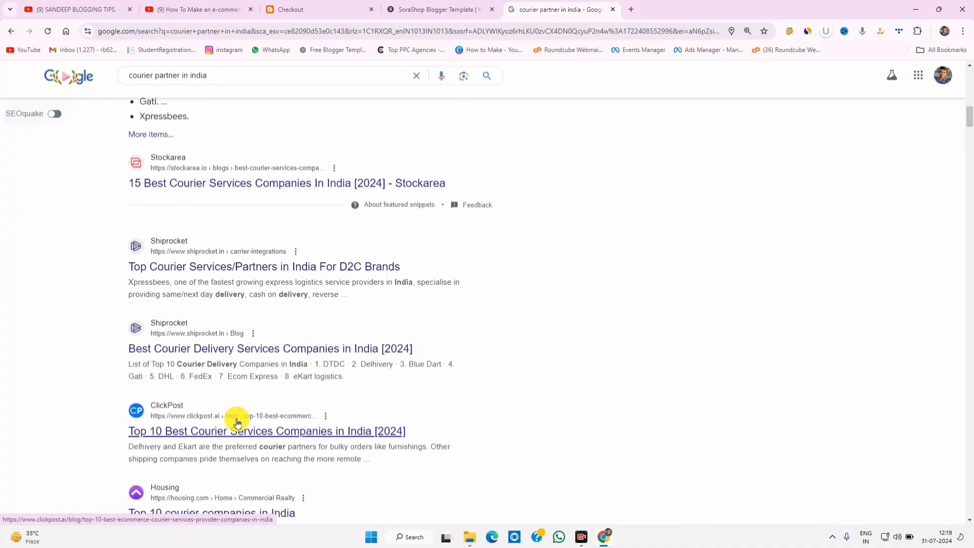
- Open Shiprocket's 'Best Courier Companies In India' article in a new tab
{"action": "right_click", "coordinate": [207, 347]}
{"action": "left_click", "coordinate": [221, 353]}
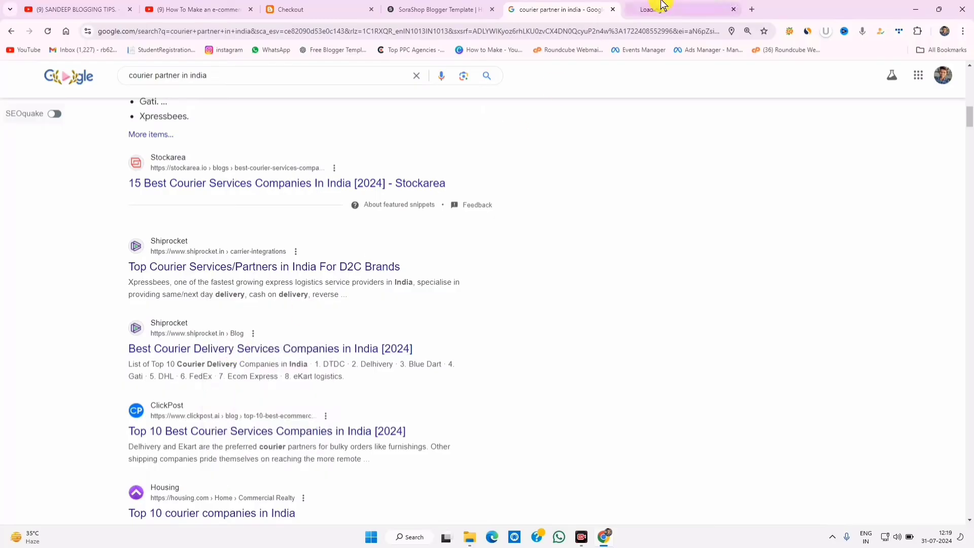
{"action": "left_click", "coordinate": [662, 4]}
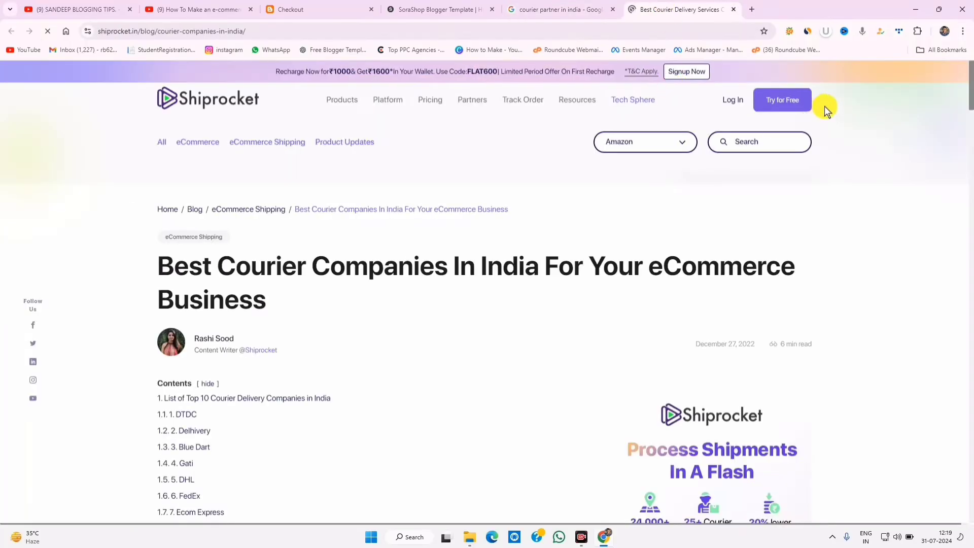
- Skim the Shiprocket courier article with red sketch marks, then return to the Checkout tab
{"action": "scroll", "coordinate": [298, 333], "scroll_direction": "down", "scroll_amount": 3}
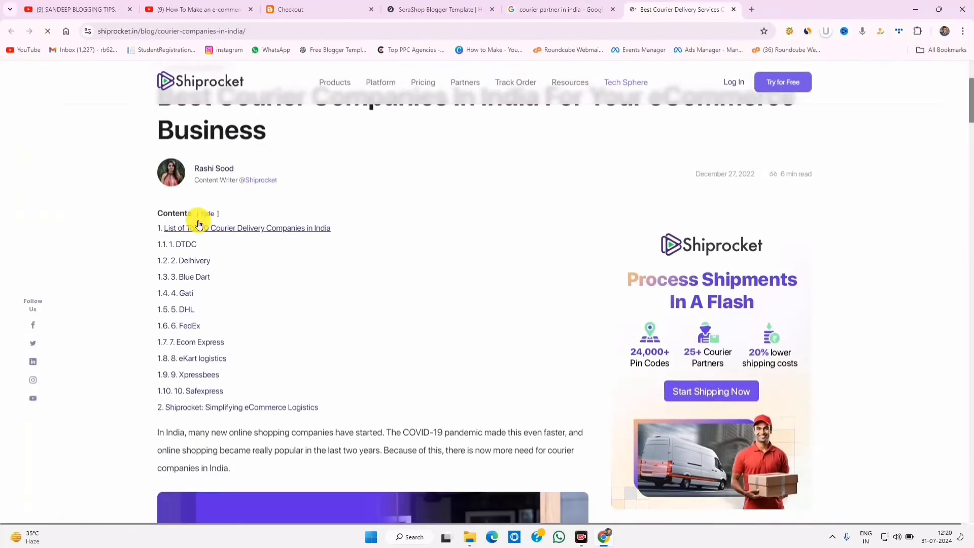
{"action": "scroll", "coordinate": [278, 397], "scroll_direction": "down", "scroll_amount": 18}
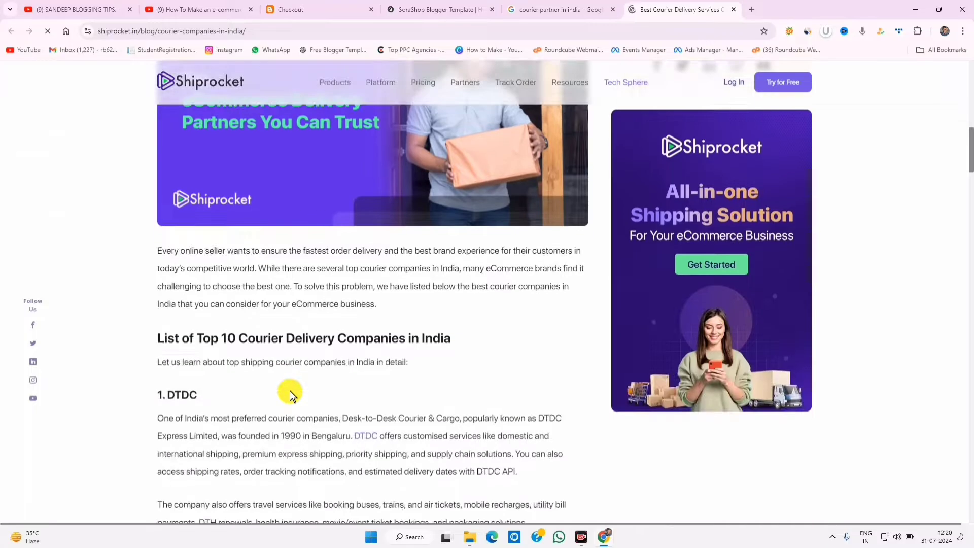
{"action": "scroll", "coordinate": [293, 393], "scroll_direction": "up", "scroll_amount": 20}
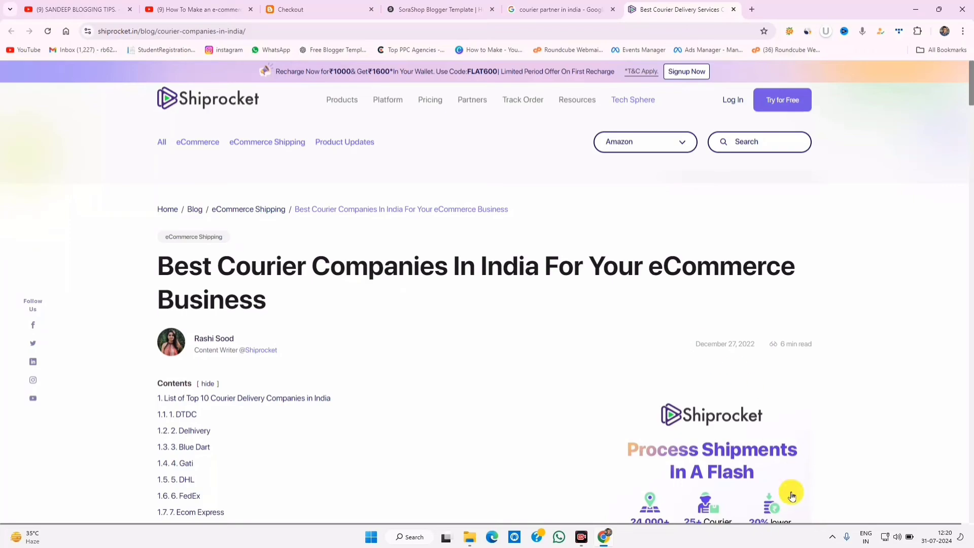
{"action": "mouse_move", "coordinate": [336, 390]}
{"action": "left_mouse_down"}
{"action": "mouse_move", "coordinate": [431, 375]}
{"action": "mouse_move", "coordinate": [458, 380]}
{"action": "mouse_move", "coordinate": [454, 398]}
{"action": "mouse_move", "coordinate": [510, 381]}
{"action": "mouse_move", "coordinate": [446, 415]}
{"action": "mouse_move", "coordinate": [506, 371]}
{"action": "mouse_move", "coordinate": [482, 398]}
{"action": "mouse_move", "coordinate": [504, 379]}
{"action": "mouse_move", "coordinate": [548, 401]}
{"action": "left_mouse_up"}
{"action": "left_click_drag", "start_coordinate": [526, 358], "coordinate": [482, 366]}
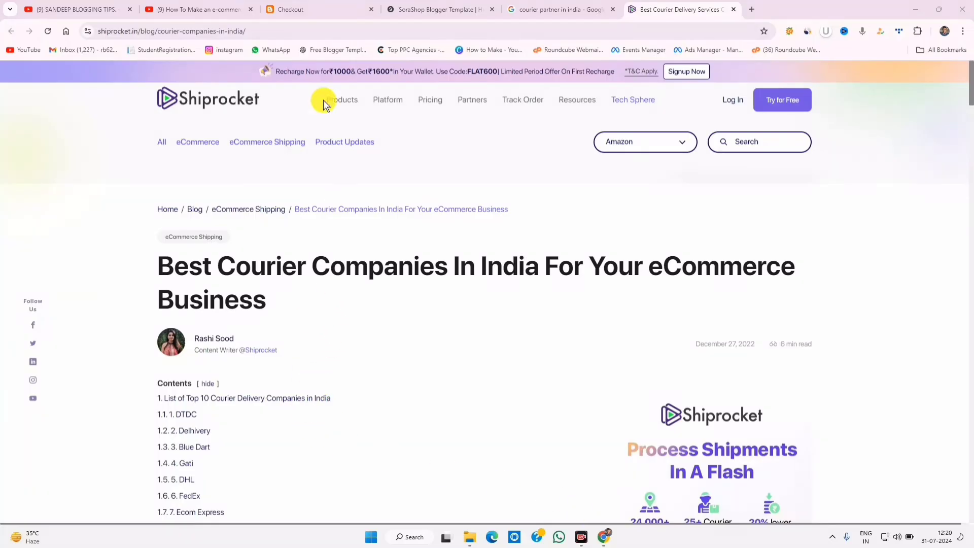
{"action": "left_click", "coordinate": [290, 9]}
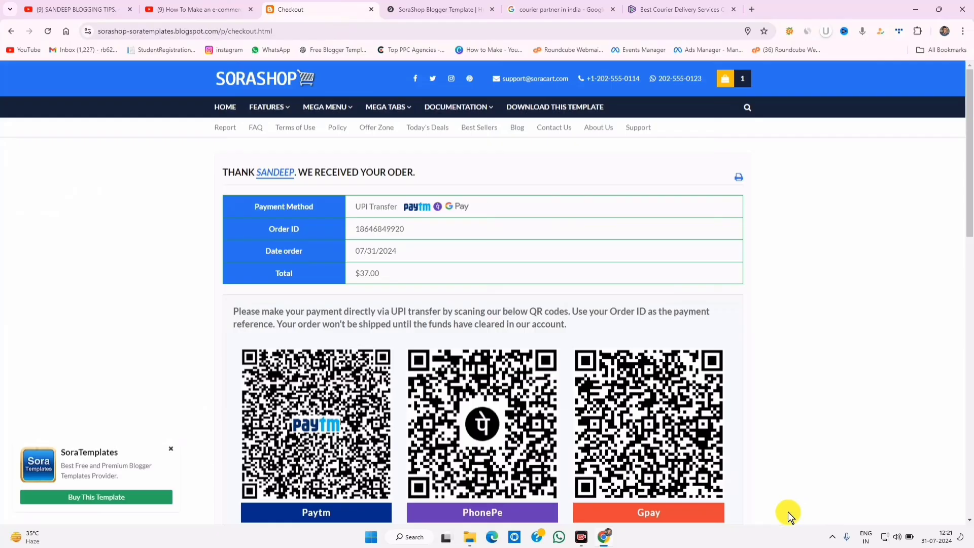
{"action": "left_click", "coordinate": [765, 499]}
{"action": "left_click_drag", "start_coordinate": [795, 229], "coordinate": [805, 279]}
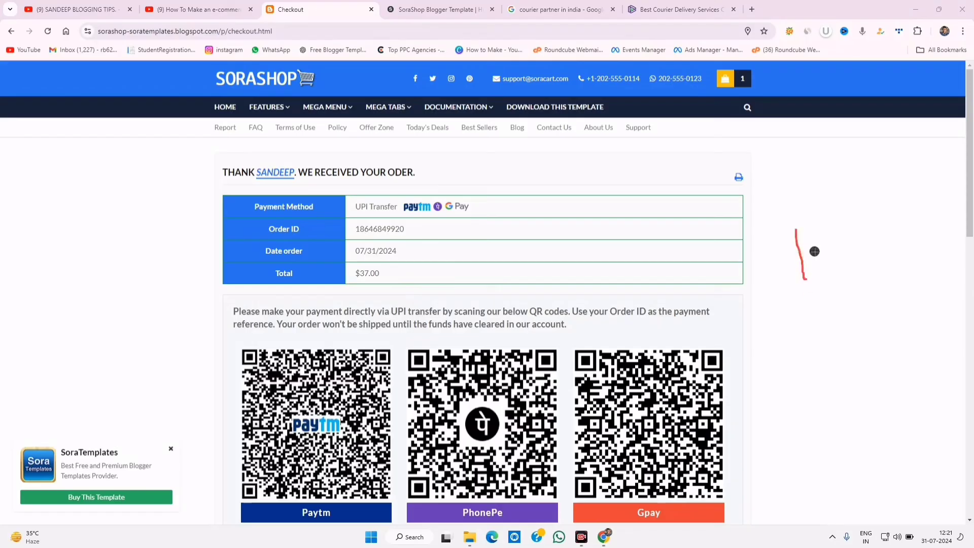
{"action": "mouse_move", "coordinate": [822, 247]}
{"action": "left_mouse_down"}
{"action": "mouse_move", "coordinate": [854, 238]}
{"action": "mouse_move", "coordinate": [845, 313]}
{"action": "mouse_move", "coordinate": [859, 283]}
{"action": "mouse_move", "coordinate": [891, 302]}
{"action": "mouse_move", "coordinate": [891, 335]}
{"action": "mouse_move", "coordinate": [903, 321]}
{"action": "left_mouse_up"}
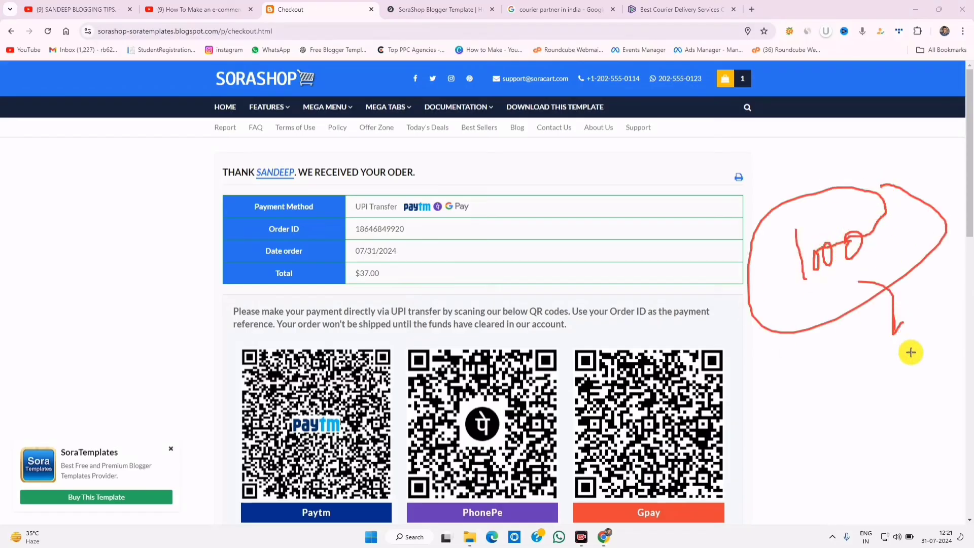
{"action": "mouse_move", "coordinate": [831, 356]}
{"action": "left_mouse_down"}
{"action": "mouse_move", "coordinate": [832, 376]}
{"action": "mouse_move", "coordinate": [832, 365]}
{"action": "mouse_move", "coordinate": [859, 358]}
{"action": "mouse_move", "coordinate": [687, 13]}
{"action": "mouse_move", "coordinate": [820, 263]}
{"action": "mouse_move", "coordinate": [808, 284]}
{"action": "left_mouse_up"}
{"action": "left_click_drag", "start_coordinate": [711, 5], "coordinate": [703, 2]}
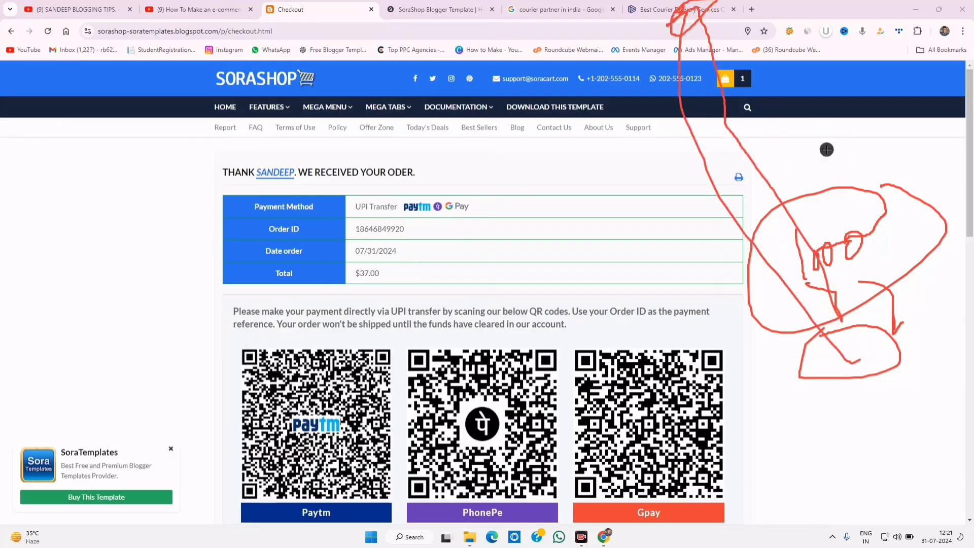
{"action": "mouse_move", "coordinate": [824, 137]}
{"action": "left_mouse_down"}
{"action": "mouse_move", "coordinate": [840, 156]}
{"action": "mouse_move", "coordinate": [860, 122]}
{"action": "mouse_move", "coordinate": [839, 122]}
{"action": "mouse_move", "coordinate": [860, 181]}
{"action": "mouse_move", "coordinate": [669, 14]}
{"action": "left_mouse_up"}
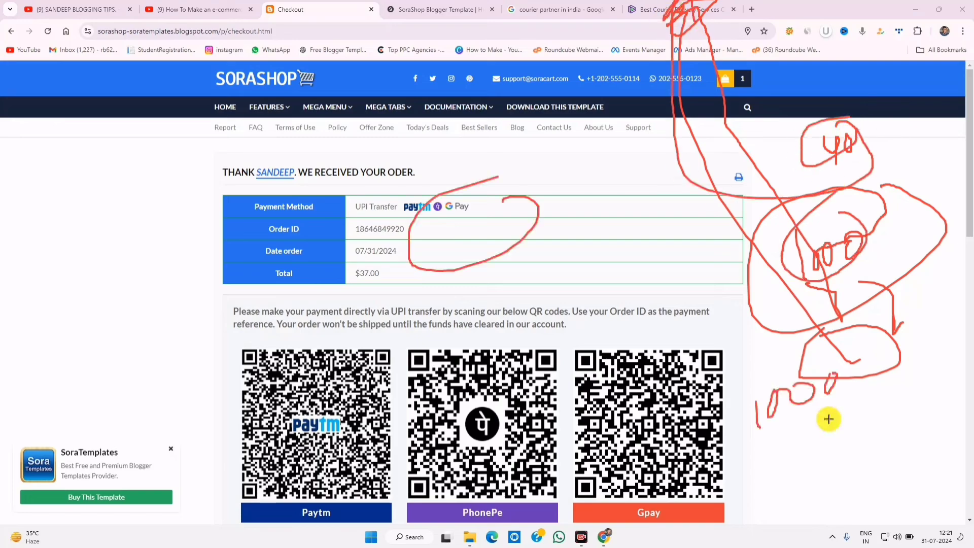
{"action": "mouse_move", "coordinate": [812, 402]}
{"action": "left_mouse_down"}
{"action": "mouse_move", "coordinate": [826, 402]}
{"action": "mouse_move", "coordinate": [825, 430]}
{"action": "left_mouse_up"}
{"action": "mouse_move", "coordinate": [843, 389]}
{"action": "left_mouse_down"}
{"action": "mouse_move", "coordinate": [842, 405]}
{"action": "mouse_move", "coordinate": [830, 394]}
{"action": "left_mouse_up"}
{"action": "mouse_move", "coordinate": [915, 433]}
{"action": "left_mouse_down"}
{"action": "mouse_move", "coordinate": [830, 463]}
{"action": "mouse_move", "coordinate": [839, 488]}
{"action": "left_mouse_up"}
{"action": "mouse_move", "coordinate": [871, 448]}
{"action": "left_mouse_down"}
{"action": "mouse_move", "coordinate": [864, 466]}
{"action": "mouse_move", "coordinate": [884, 465]}
{"action": "left_mouse_up"}
{"action": "mouse_move", "coordinate": [809, 471]}
{"action": "left_mouse_down"}
{"action": "mouse_move", "coordinate": [831, 482]}
{"action": "mouse_move", "coordinate": [846, 429]}
{"action": "left_mouse_up"}
{"action": "left_click_drag", "start_coordinate": [557, 144], "coordinate": [488, 213]}
{"action": "left_click_drag", "start_coordinate": [285, 37], "coordinate": [330, 80]}
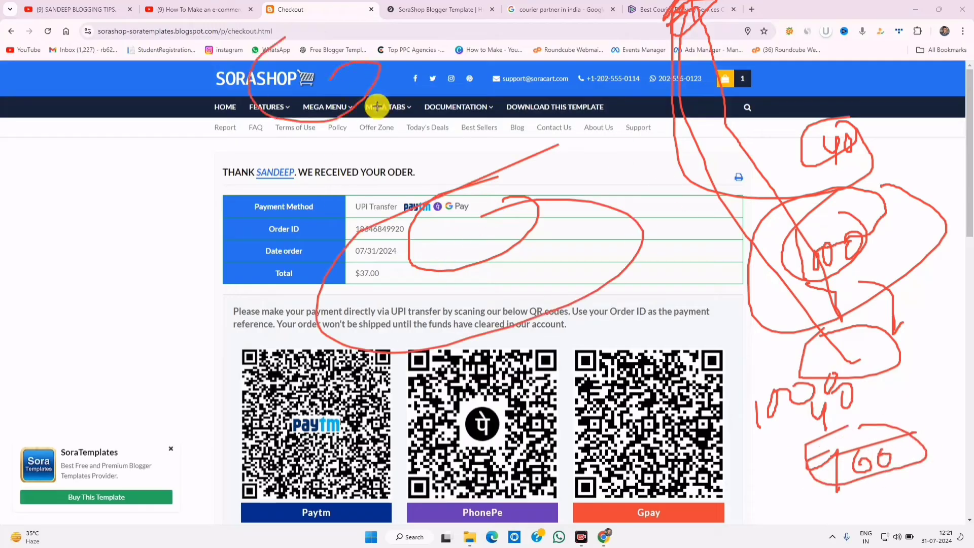
{"action": "mouse_move", "coordinate": [561, 52]}
{"action": "left_mouse_down"}
{"action": "mouse_move", "coordinate": [545, 108]}
{"action": "mouse_move", "coordinate": [533, 64]}
{"action": "left_mouse_up"}
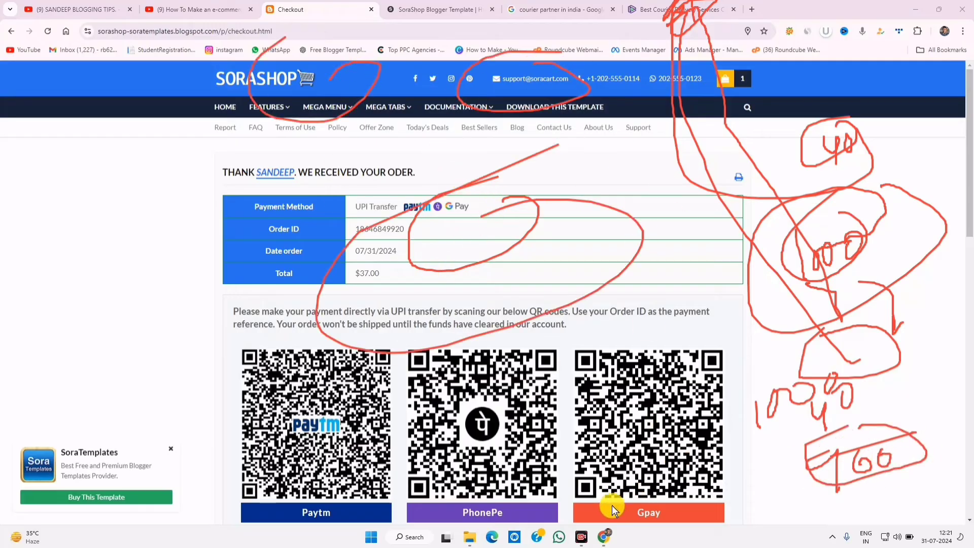
{"action": "left_click", "coordinate": [755, 519]}
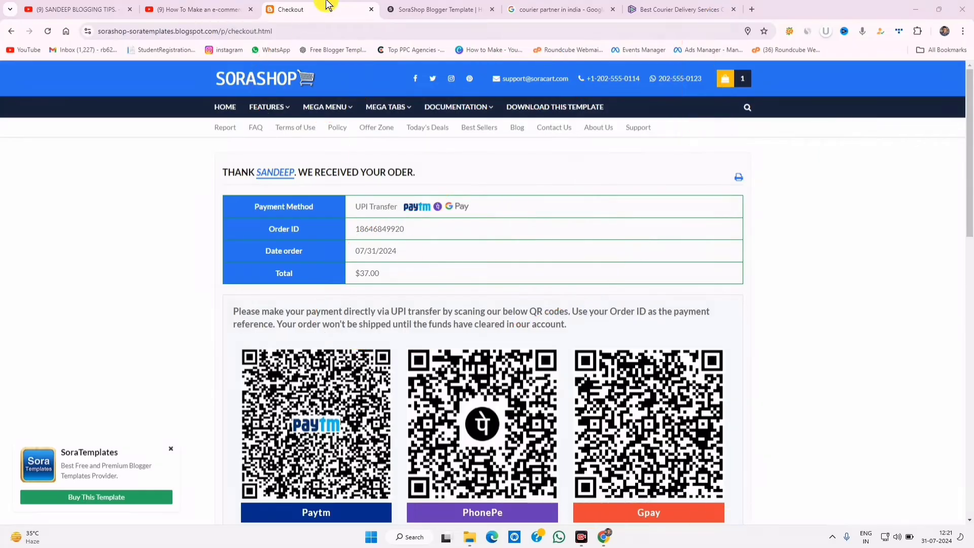
- Dismiss the template page's full-page ad and close the courier research tabs
{"action": "left_click", "coordinate": [283, 30]}
{"action": "left_click", "coordinate": [436, 9]}
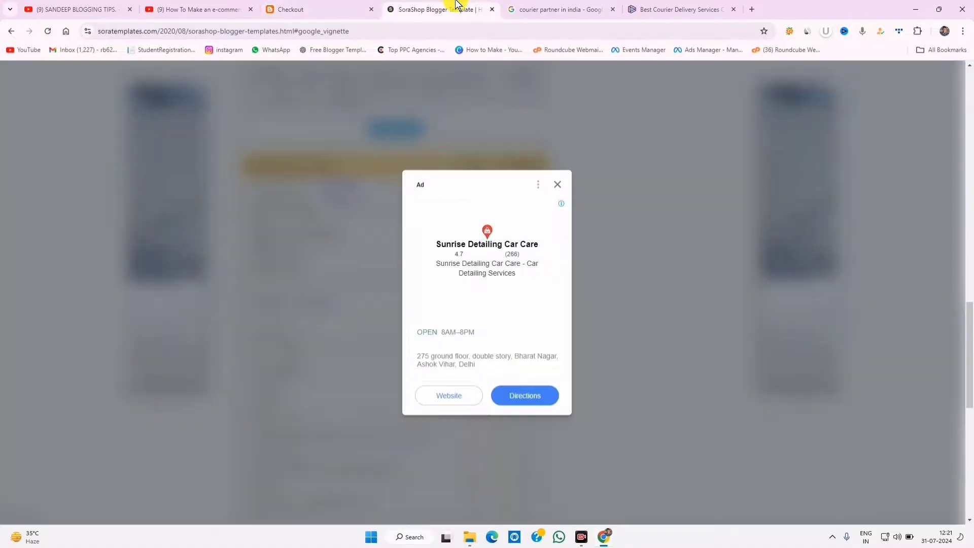
{"action": "left_click", "coordinate": [559, 185]}
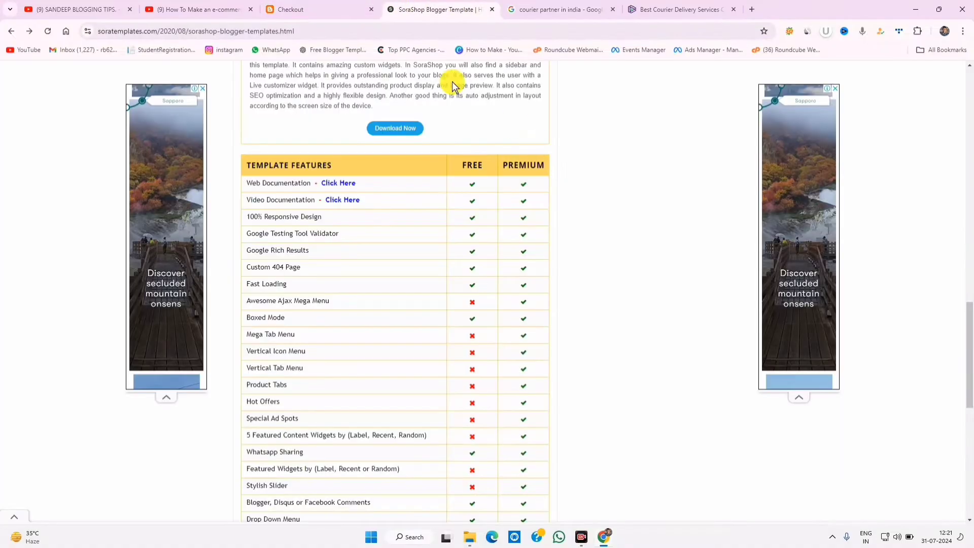
{"action": "left_click", "coordinate": [315, 10]}
{"action": "left_click", "coordinate": [472, 6]}
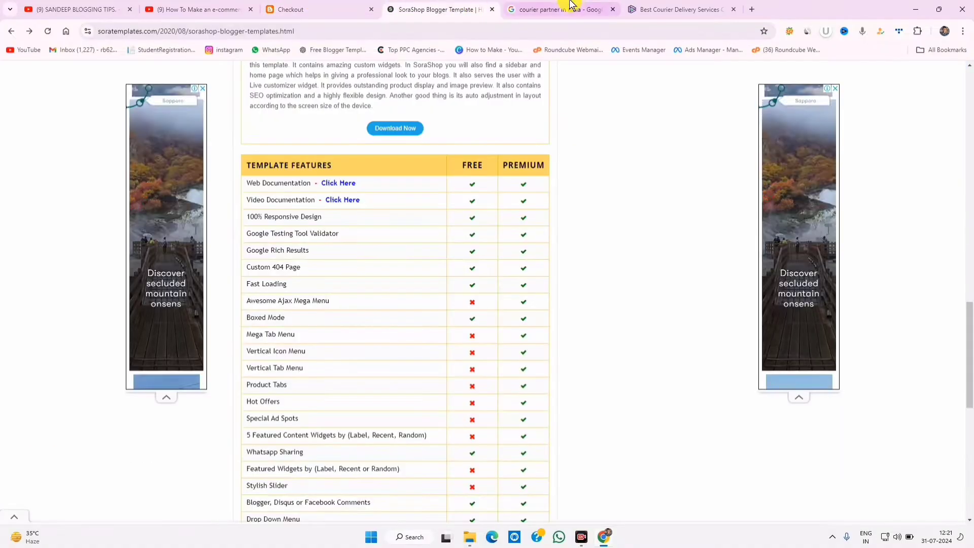
{"action": "left_click", "coordinate": [558, 10]}
{"action": "left_click", "coordinate": [679, 9]}
{"action": "left_click", "coordinate": [751, 11]}
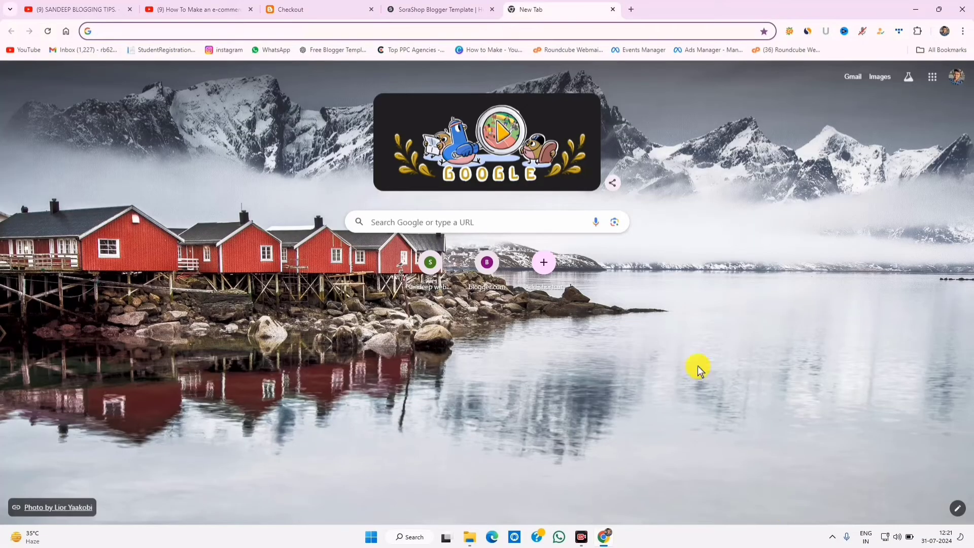
- Return to the order-received page showing the $37.00 UPI order and QR codes
{"action": "left_click", "coordinate": [342, 9]}
{"action": "mouse_move", "coordinate": [373, 112]}
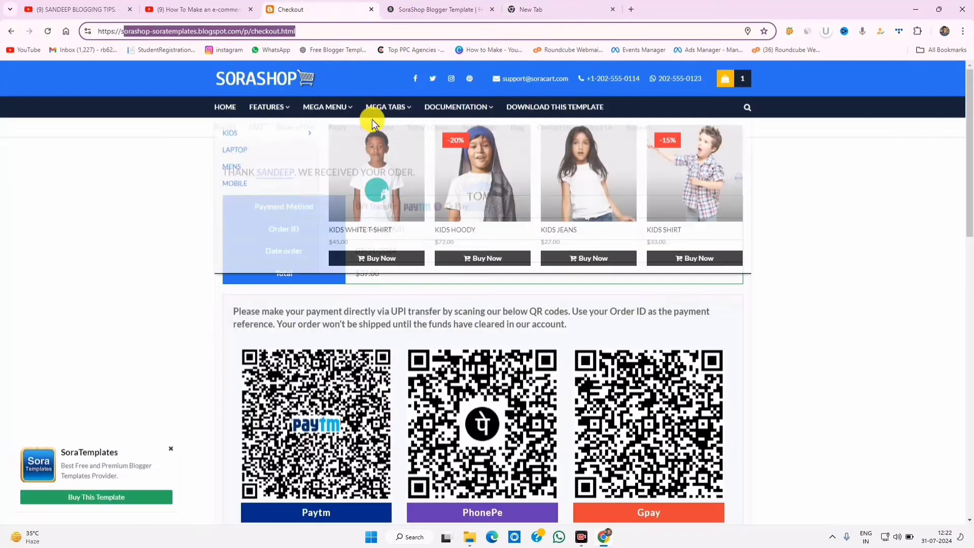
{"action": "scroll", "coordinate": [387, 363], "scroll_direction": "down", "scroll_amount": 10}
{"action": "scroll", "coordinate": [390, 370], "scroll_direction": "up", "scroll_amount": 10}
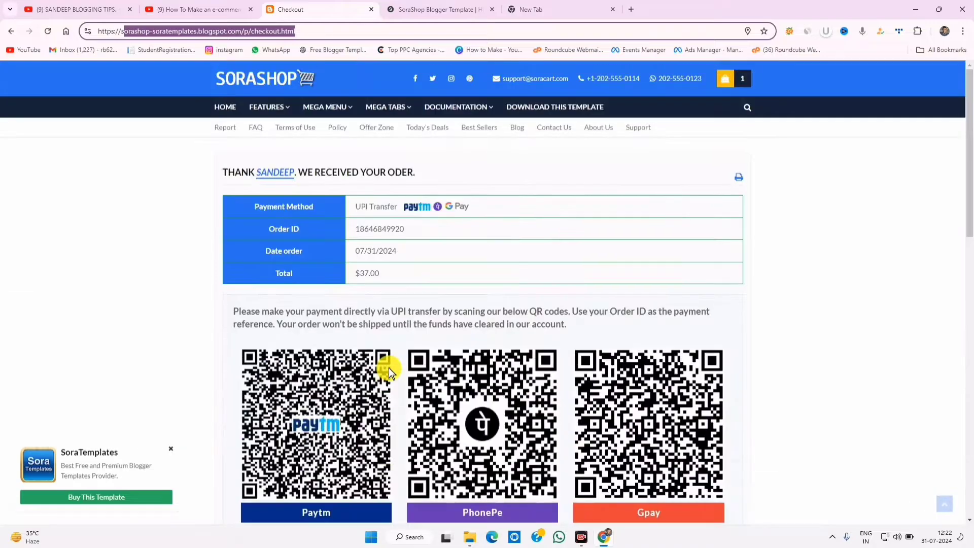
{"action": "scroll", "coordinate": [389, 373], "scroll_direction": "down", "scroll_amount": 3}
{"action": "scroll", "coordinate": [389, 374], "scroll_direction": "up", "scroll_amount": 3}
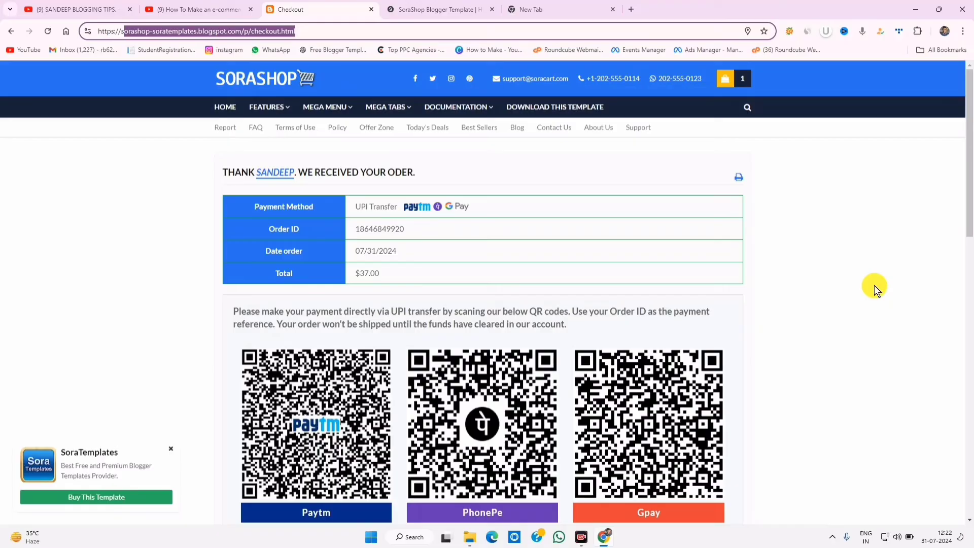
- Load blogger.com in the new tab to reach the Blogger Posts dashboard
{"action": "left_click", "coordinate": [558, 10]}
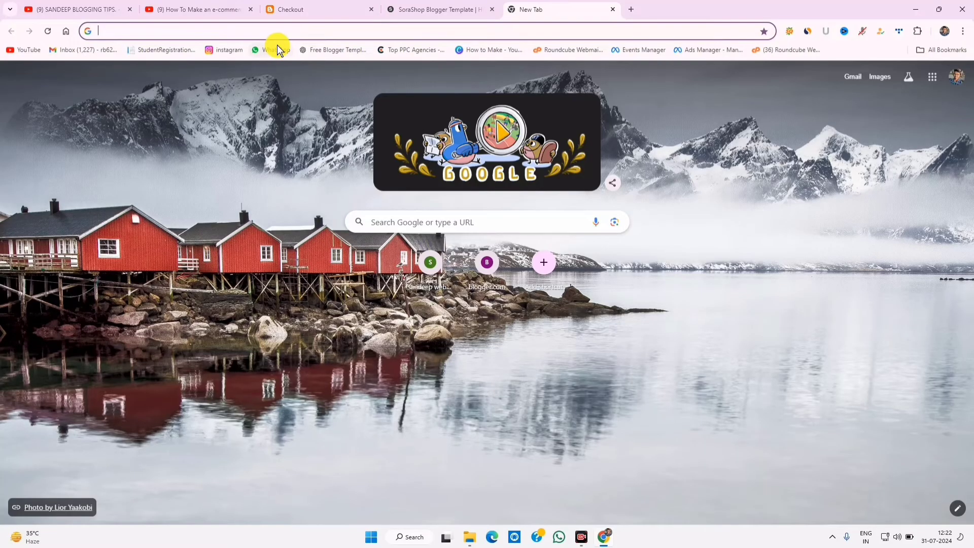
{"action": "type", "text": "blogger.com"}
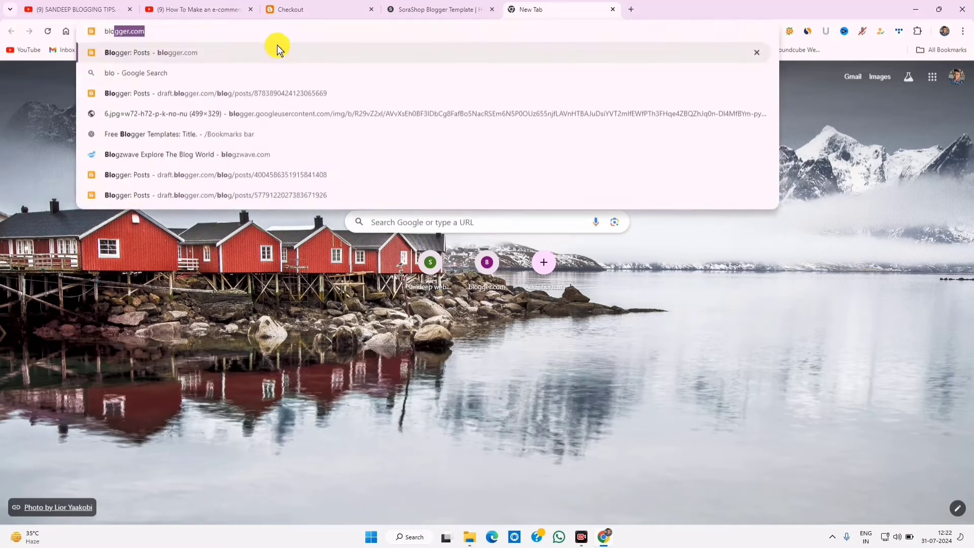
{"action": "key", "text": "Right"}
{"action": "key", "text": "Return"}
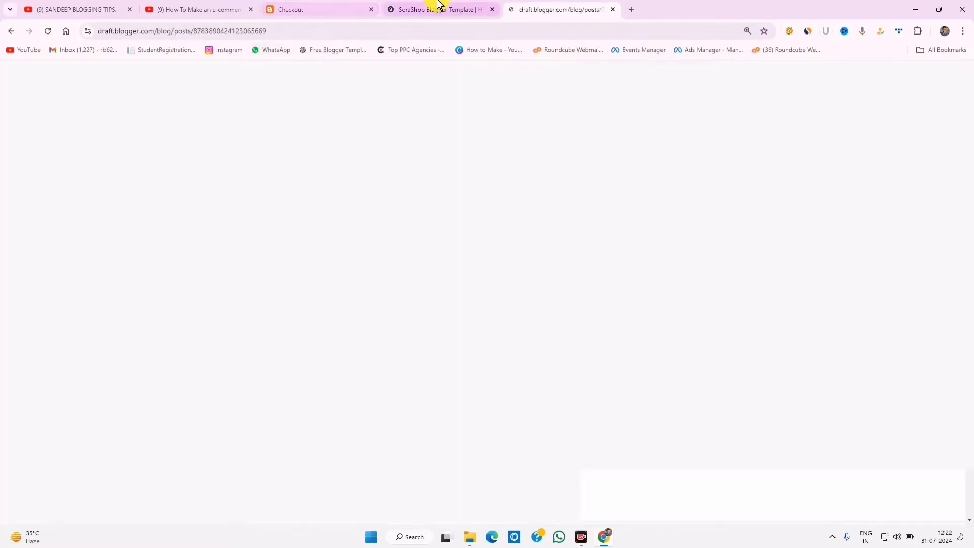
{"action": "left_click", "coordinate": [438, 6]}
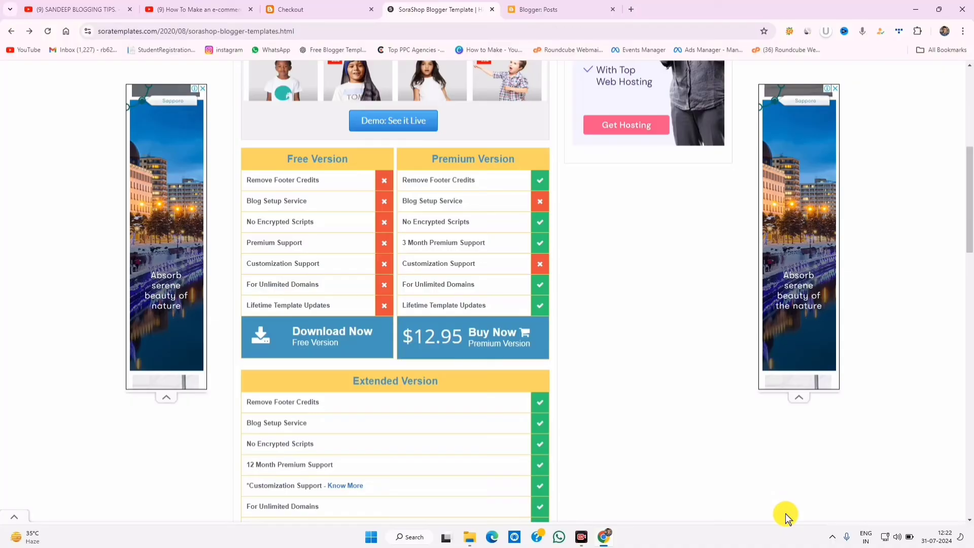
{"action": "key", "text": "ctrl+Tab"}
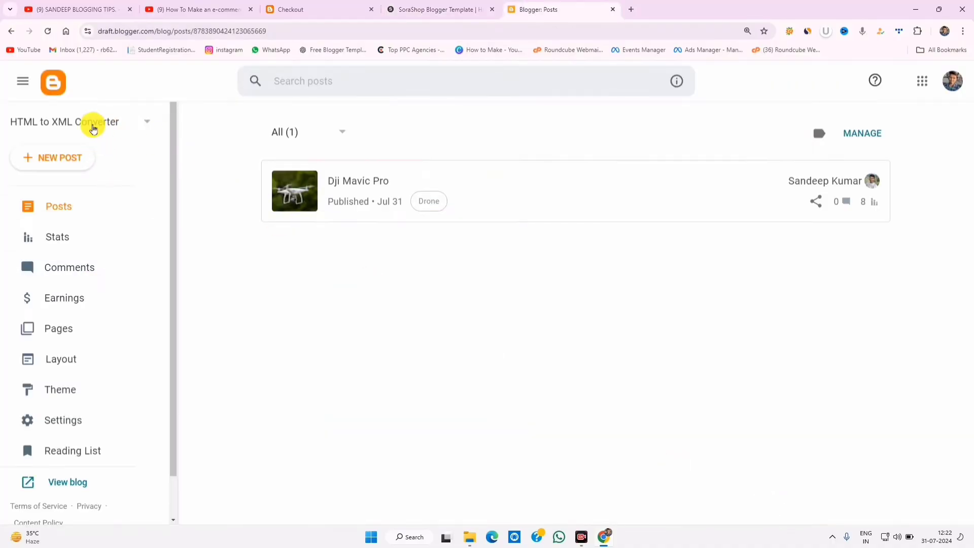
- Create a new blog titled 'Apna-Shop-Worlds' at Apna-Shop-Worlds.blogspot.com
{"action": "left_click", "coordinate": [91, 119]}
{"action": "left_click", "coordinate": [76, 261]}
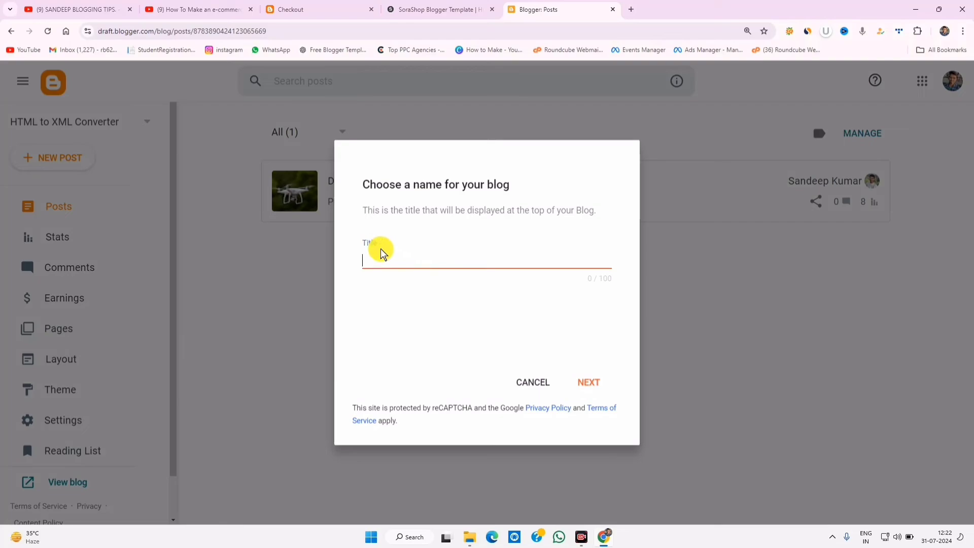
{"action": "type", "text": "Apna-Shop-Worlds"}
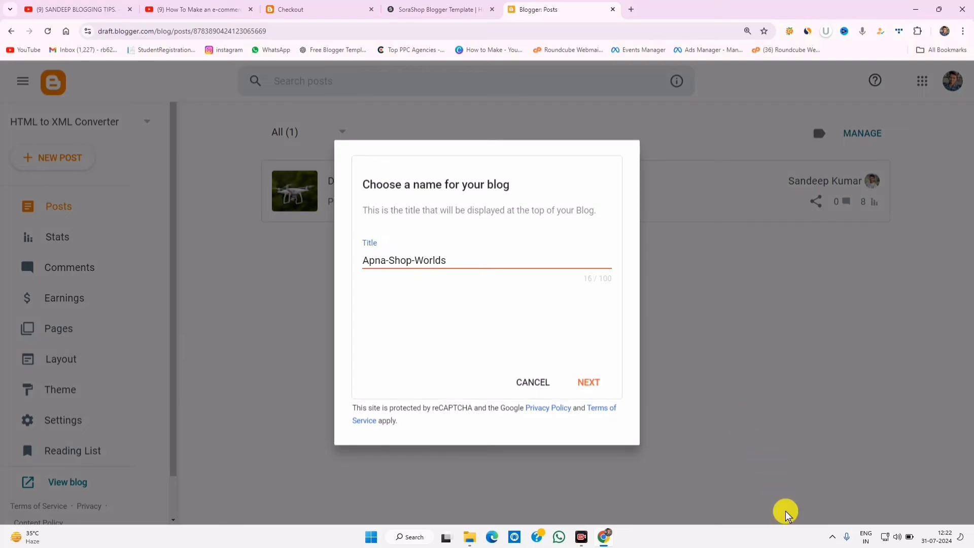
{"action": "triple_click", "coordinate": [413, 256]}
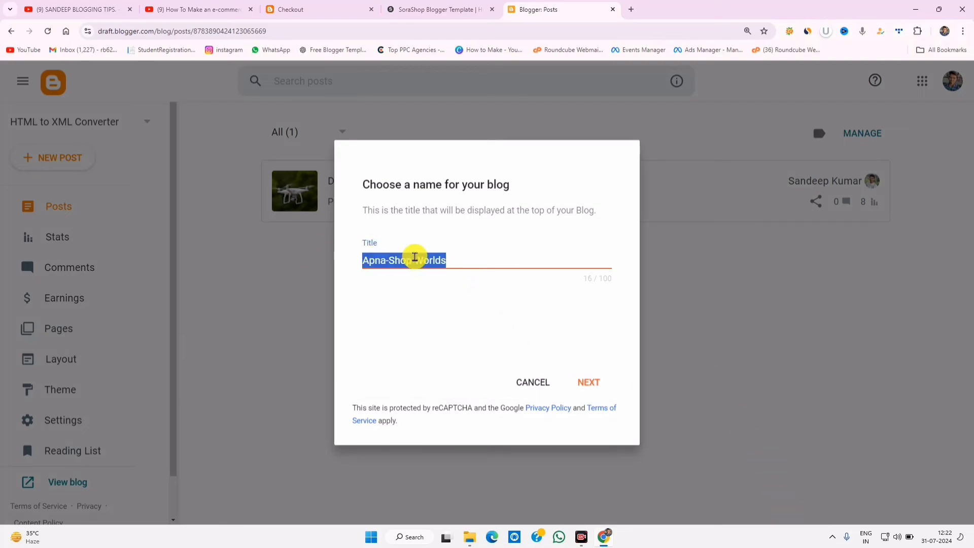
{"action": "right_click", "coordinate": [416, 260]}
{"action": "left_click", "coordinate": [445, 304]}
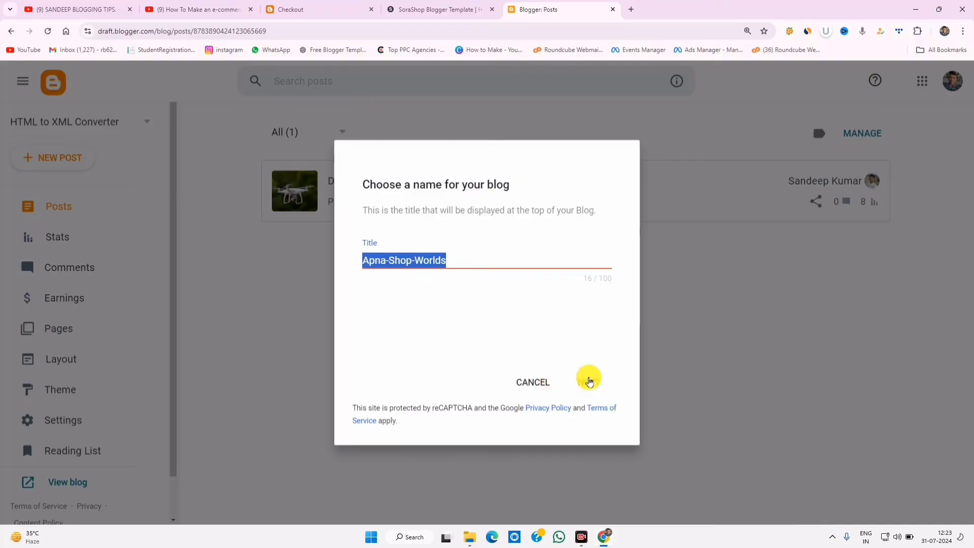
{"action": "left_click", "coordinate": [589, 382]}
{"action": "left_click", "coordinate": [406, 258]}
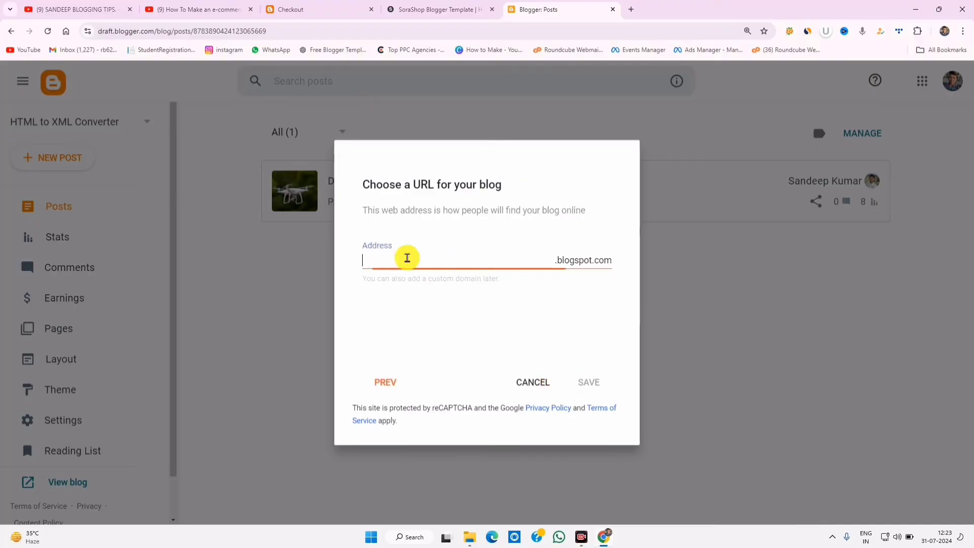
{"action": "right_click", "coordinate": [407, 258]}
{"action": "left_click", "coordinate": [437, 357]}
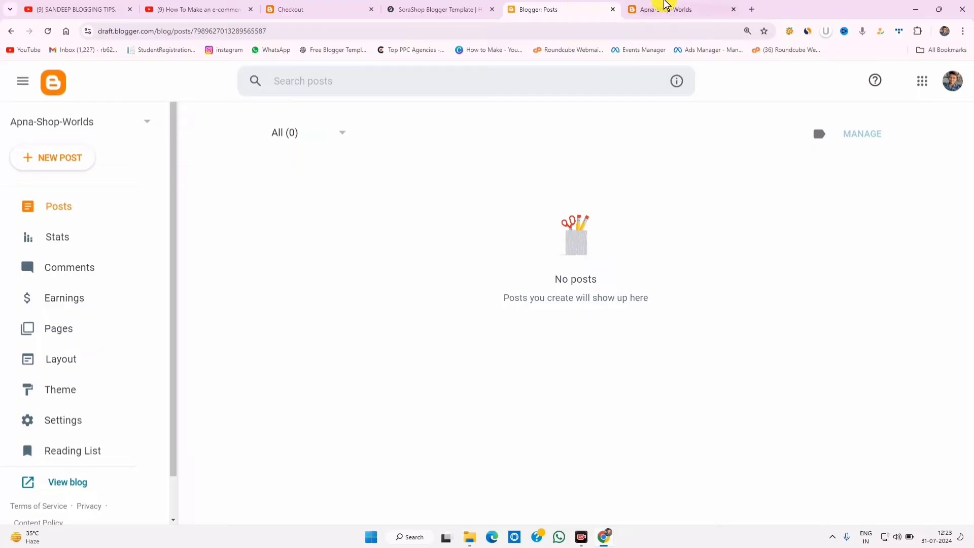
- View the empty Apna-Shop-Worlds blog live, then open the SoraShop demo home page from the checkout tab
{"action": "left_click", "coordinate": [665, 6]}
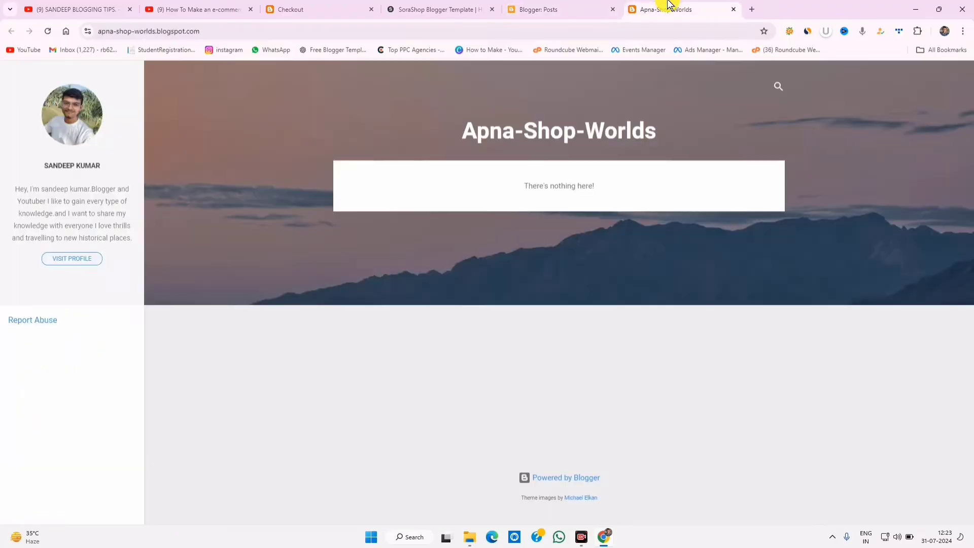
{"action": "left_click", "coordinate": [361, 8]}
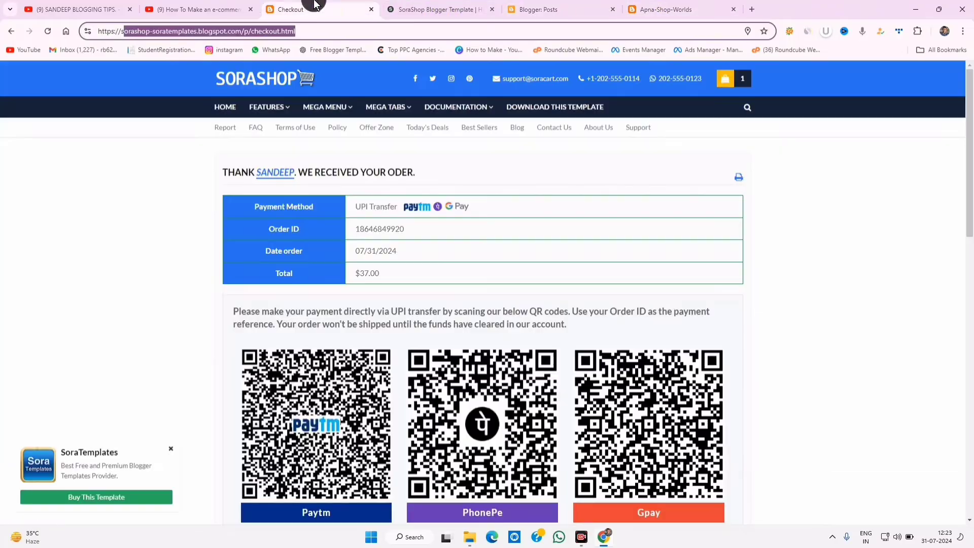
{"action": "left_click", "coordinate": [272, 82]}
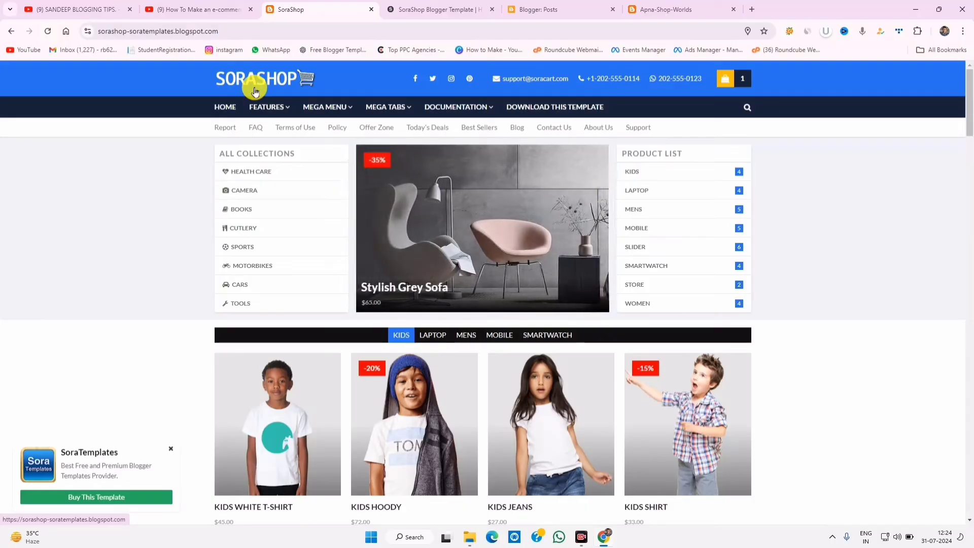
- Scroll the SoraShop template page down to its Template Features table
{"action": "left_click", "coordinate": [413, 9]}
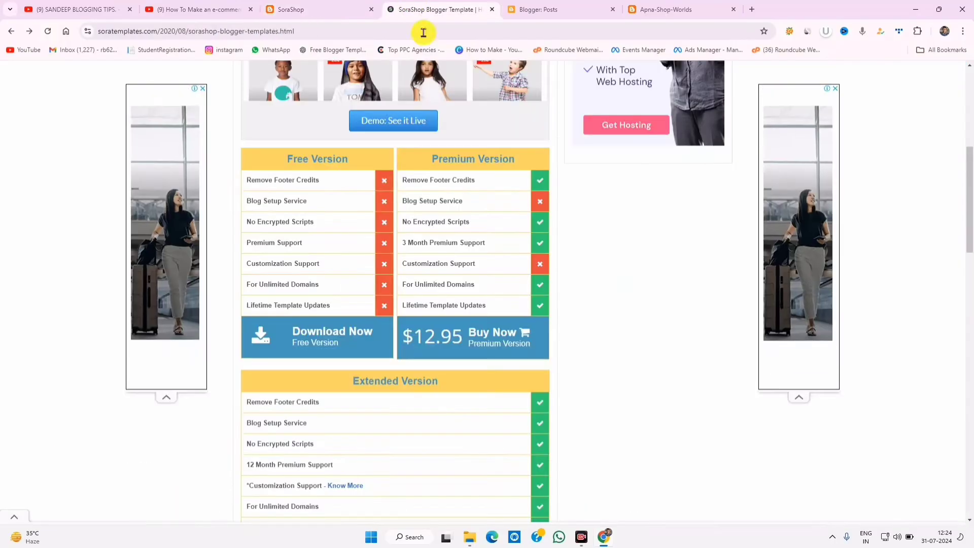
{"action": "scroll", "coordinate": [602, 261], "scroll_direction": "down", "scroll_amount": 7}
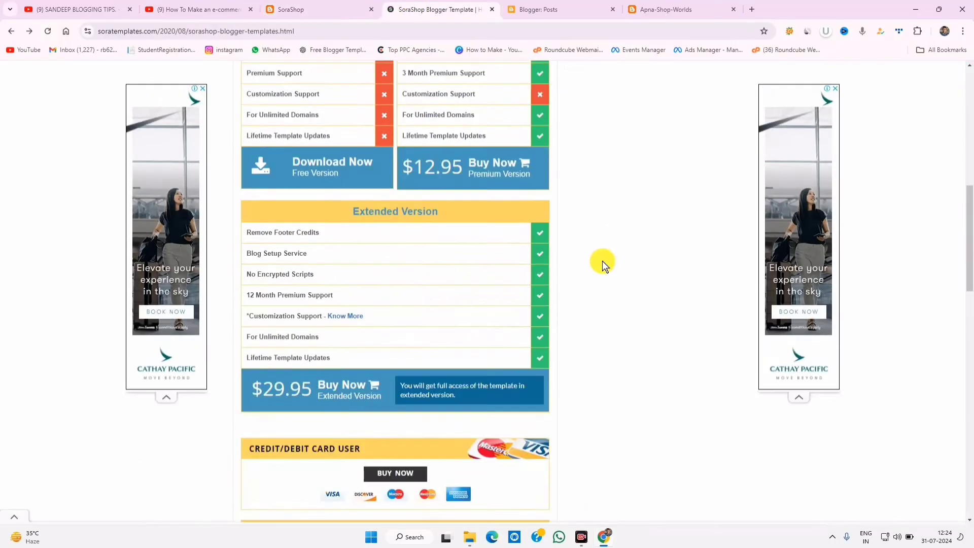
{"action": "left_click", "coordinate": [362, 5]}
{"action": "left_click", "coordinate": [413, 9]}
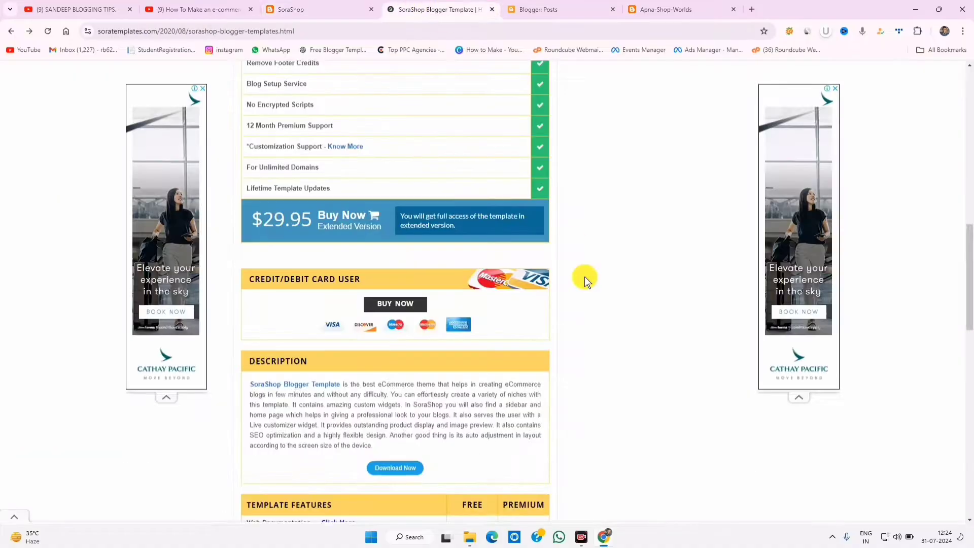
{"action": "scroll", "coordinate": [584, 276], "scroll_direction": "down", "scroll_amount": 7}
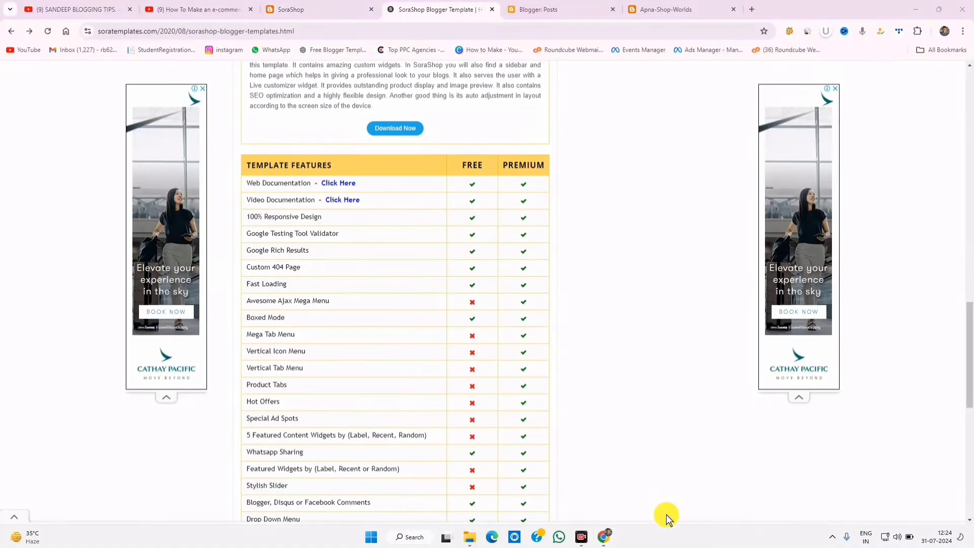
- Circle the free version's ticks and the missing Awesome Ajax Mega Menu, then show the demo's Mega Menu
{"action": "mouse_move", "coordinate": [484, 173]}
{"action": "left_mouse_down"}
{"action": "mouse_move", "coordinate": [494, 239]}
{"action": "mouse_move", "coordinate": [478, 249]}
{"action": "left_mouse_up"}
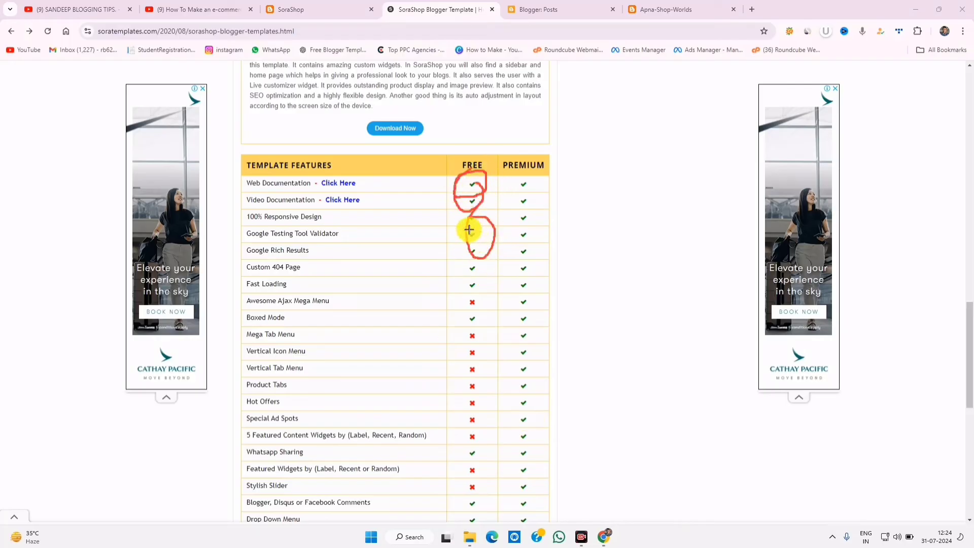
{"action": "left_click_drag", "start_coordinate": [485, 294], "coordinate": [487, 199]}
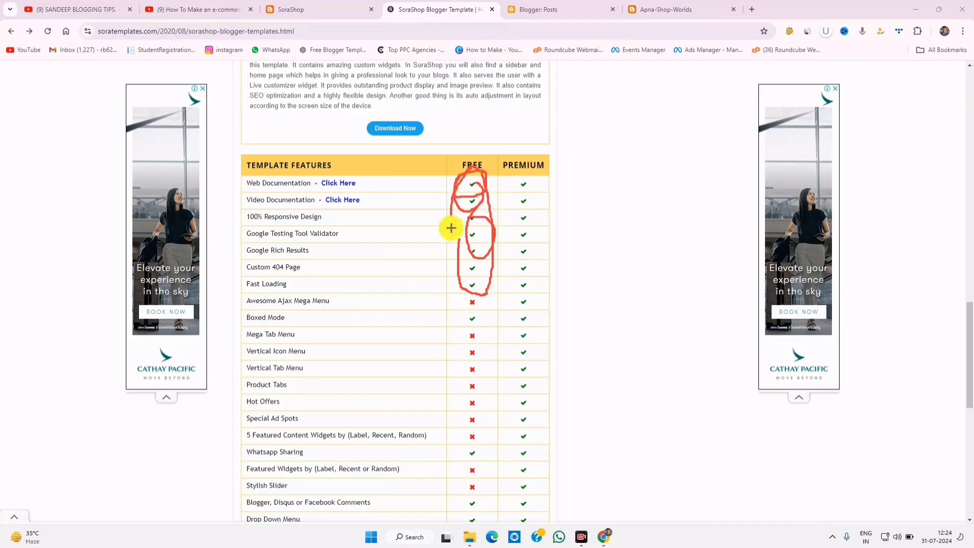
{"action": "left_click_drag", "start_coordinate": [451, 228], "coordinate": [451, 265]}
{"action": "mouse_move", "coordinate": [345, 292]}
{"action": "left_mouse_down"}
{"action": "mouse_move", "coordinate": [282, 312]}
{"action": "mouse_move", "coordinate": [306, 321]}
{"action": "mouse_move", "coordinate": [284, 286]}
{"action": "left_mouse_up"}
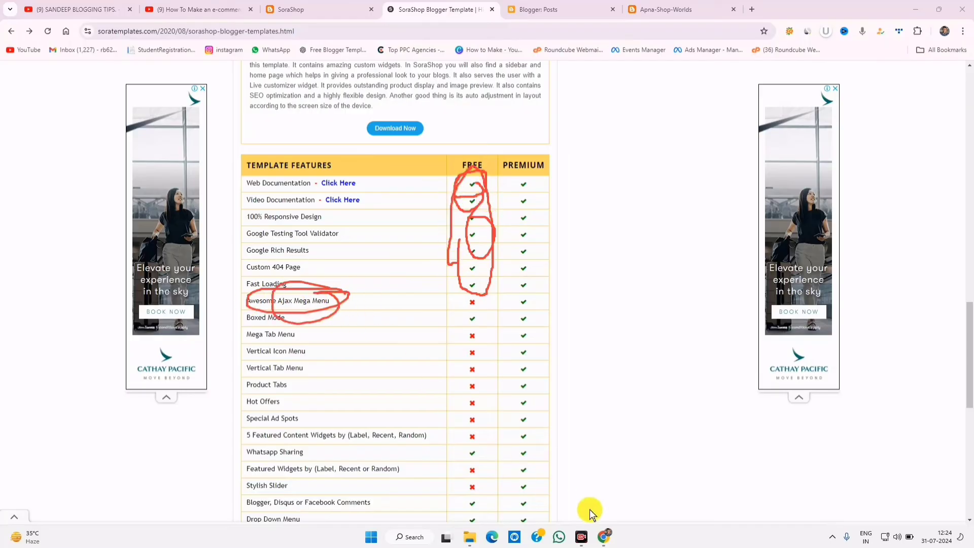
{"action": "key", "text": "Escape"}
{"action": "left_click", "coordinate": [337, 9]}
{"action": "mouse_move", "coordinate": [337, 105]}
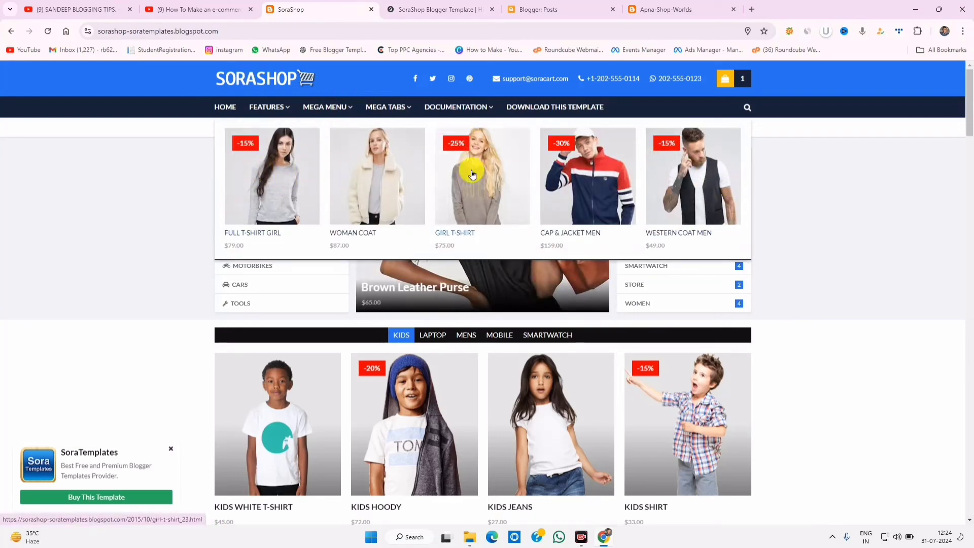
- Flip between the features table and the SoraShop demo store with Ctrl+Tab
{"action": "left_click", "coordinate": [436, 9]}
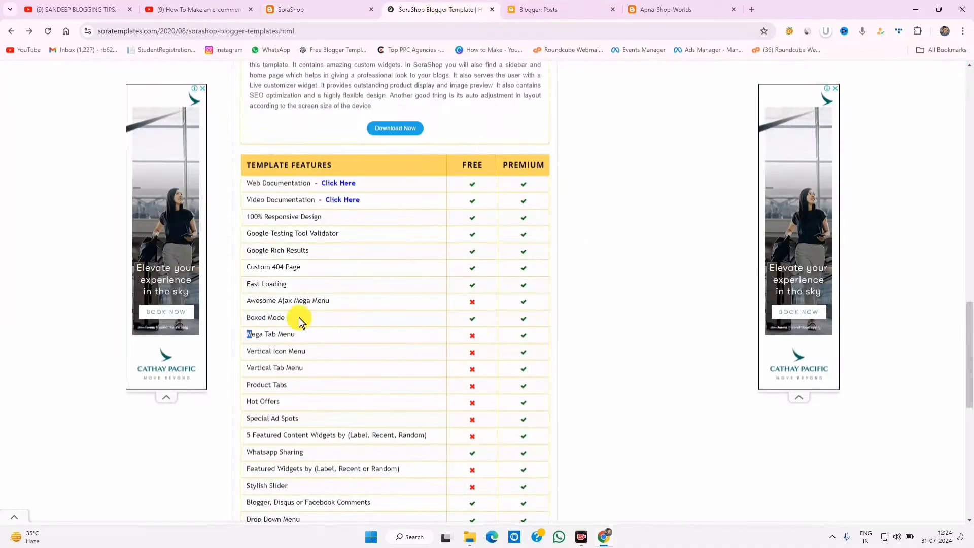
{"action": "left_click", "coordinate": [301, 8]}
{"action": "mouse_move", "coordinate": [448, 108]}
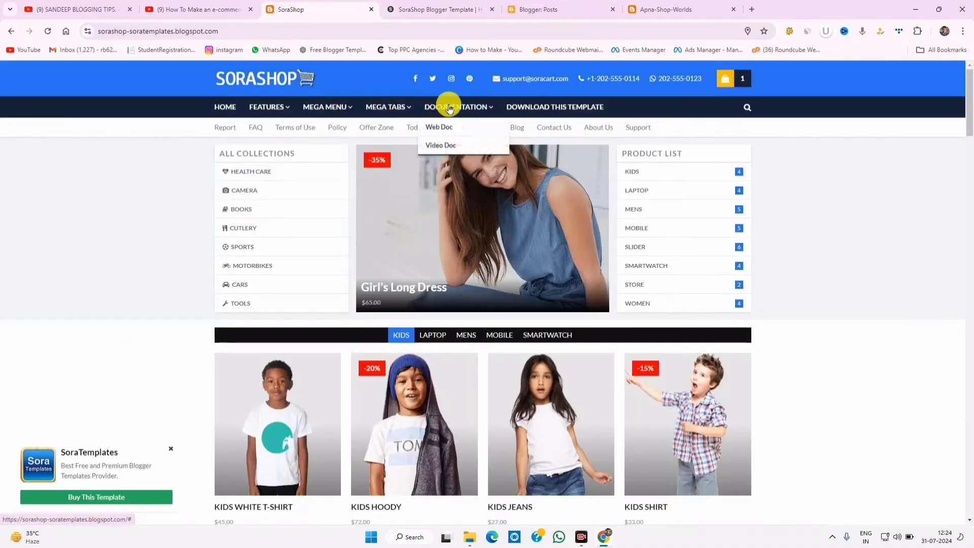
{"action": "key", "text": "ctrl+Tab"}
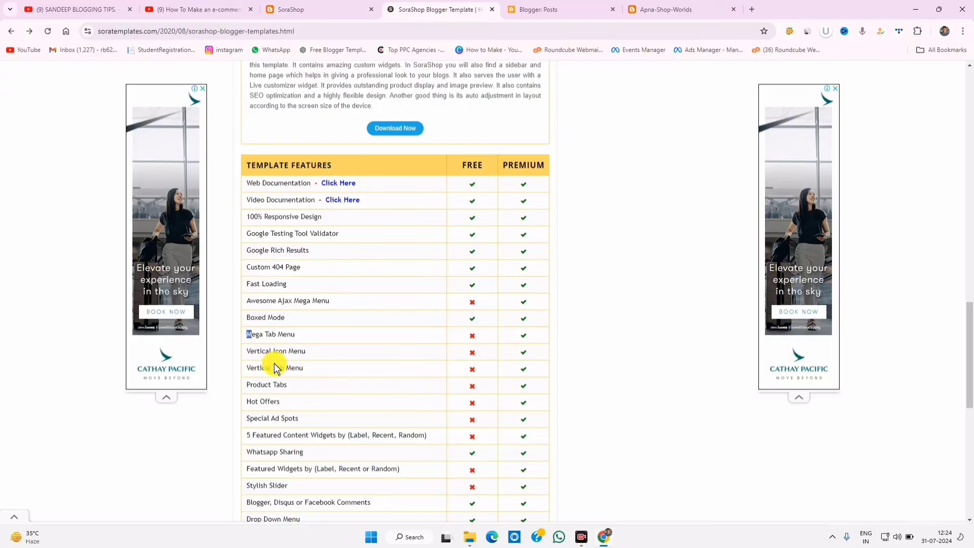
{"action": "key", "text": "ctrl+shift+Tab"}
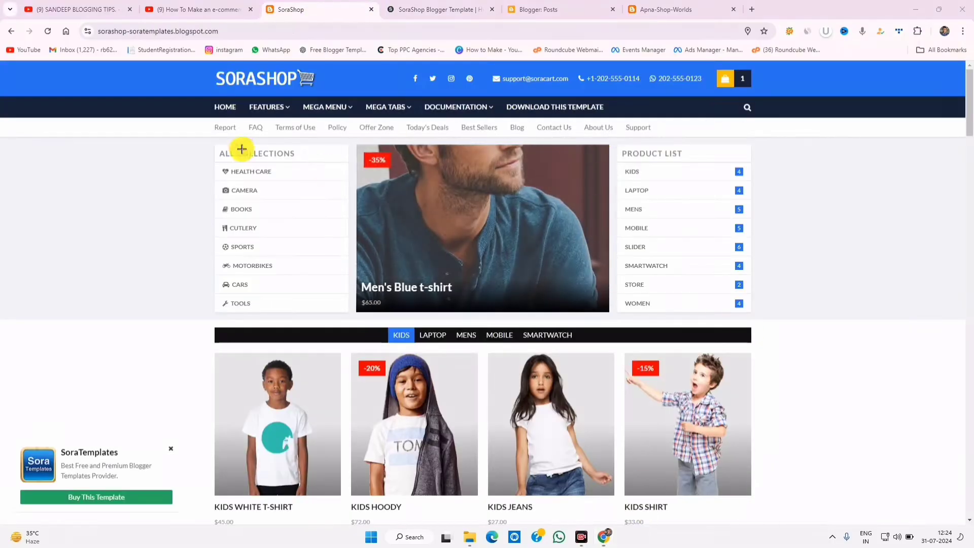
- Outline the demo's All Collections, Product List, menu bar and product row, then return to the features table
{"action": "left_click_drag", "start_coordinate": [203, 139], "coordinate": [353, 329]}
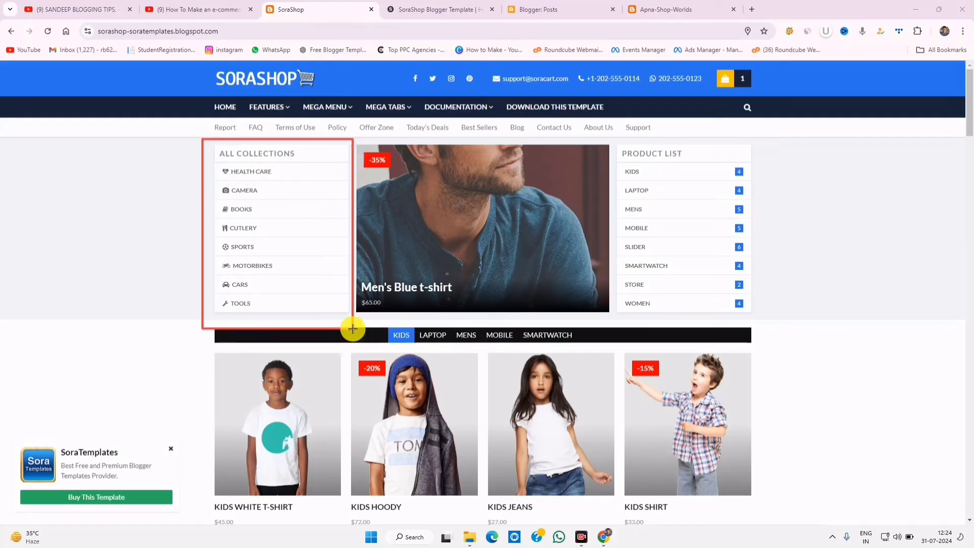
{"action": "left_click_drag", "start_coordinate": [615, 139], "coordinate": [803, 306]}
{"action": "left_click_drag", "start_coordinate": [864, 268], "coordinate": [85, 110]}
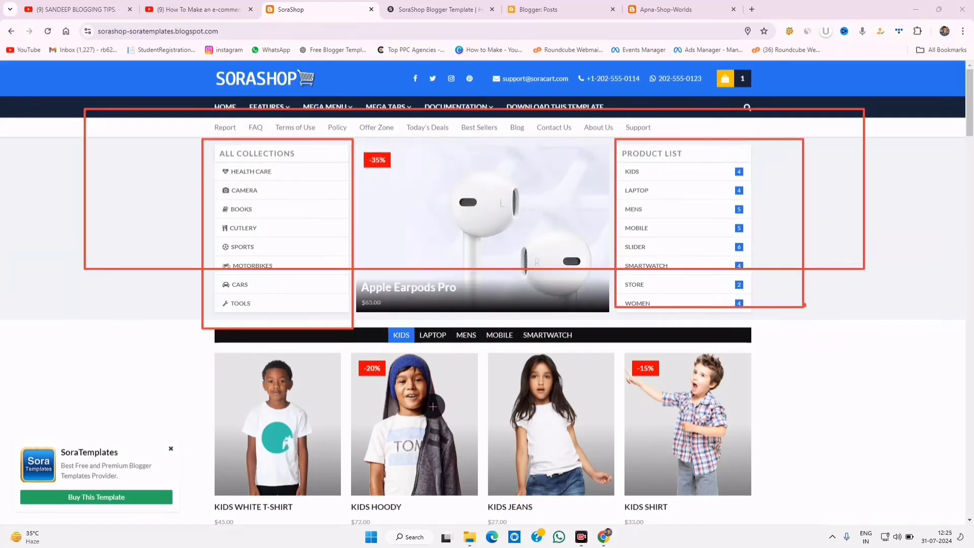
{"action": "left_click_drag", "start_coordinate": [132, 330], "coordinate": [742, 436]}
{"action": "left_click", "coordinate": [592, 514]}
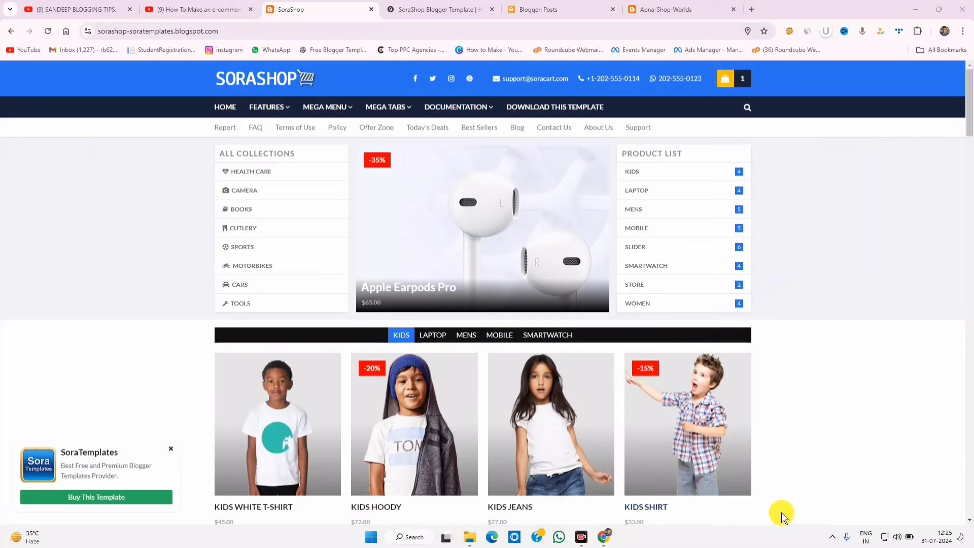
{"action": "key", "text": "ctrl+Tab"}
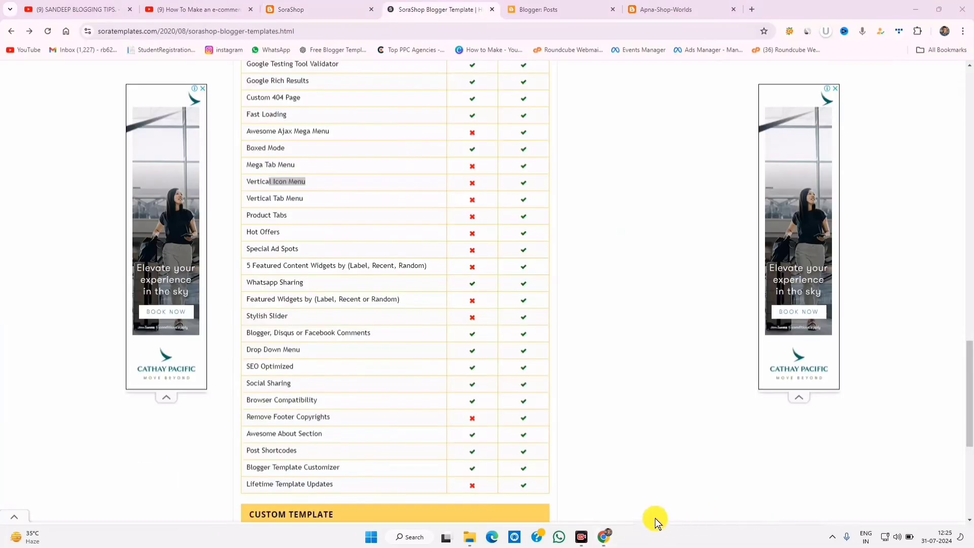
- Mark the premium-only rows, from Vertical Icon Menu to Lifetime Template Updates, then clear the marks
{"action": "left_click_drag", "start_coordinate": [242, 475], "coordinate": [488, 495]}
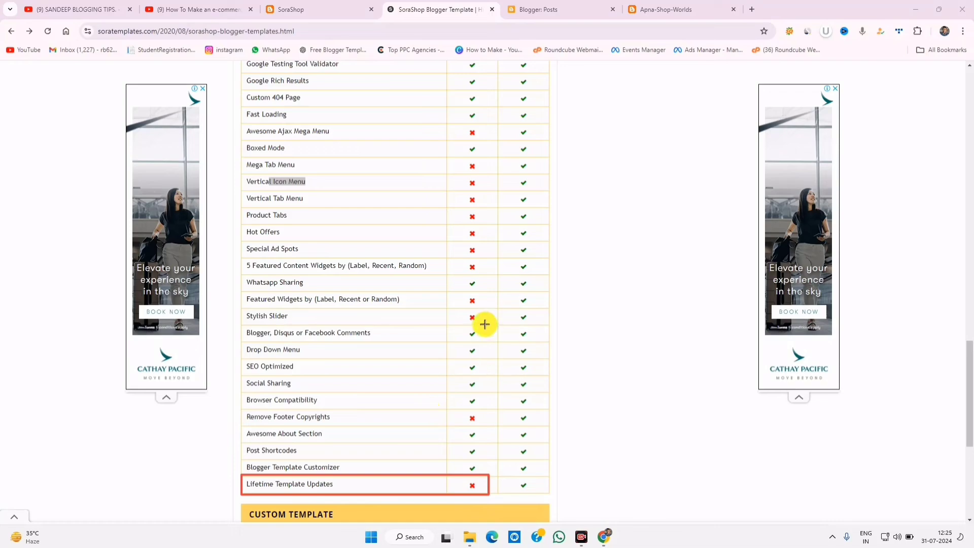
{"action": "mouse_move", "coordinate": [485, 324]}
{"action": "left_mouse_down"}
{"action": "mouse_move", "coordinate": [328, 300]}
{"action": "mouse_move", "coordinate": [230, 306]}
{"action": "mouse_move", "coordinate": [494, 323]}
{"action": "left_mouse_up"}
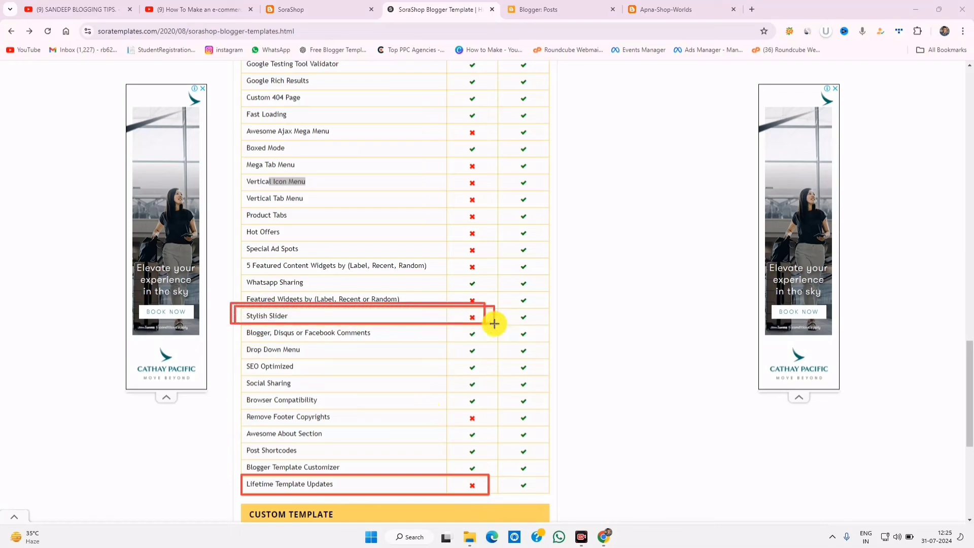
{"action": "left_click_drag", "start_coordinate": [244, 217], "coordinate": [498, 310]}
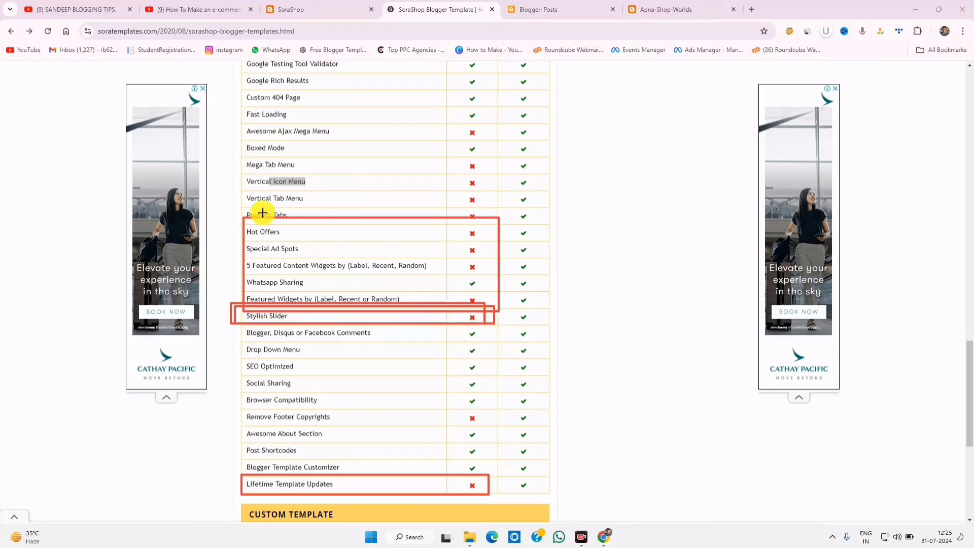
{"action": "left_click_drag", "start_coordinate": [240, 176], "coordinate": [414, 262]}
{"action": "left_click_drag", "start_coordinate": [242, 166], "coordinate": [275, 195]}
{"action": "left_click_drag", "start_coordinate": [344, 275], "coordinate": [344, 273]}
{"action": "left_click_drag", "start_coordinate": [309, 278], "coordinate": [380, 327]}
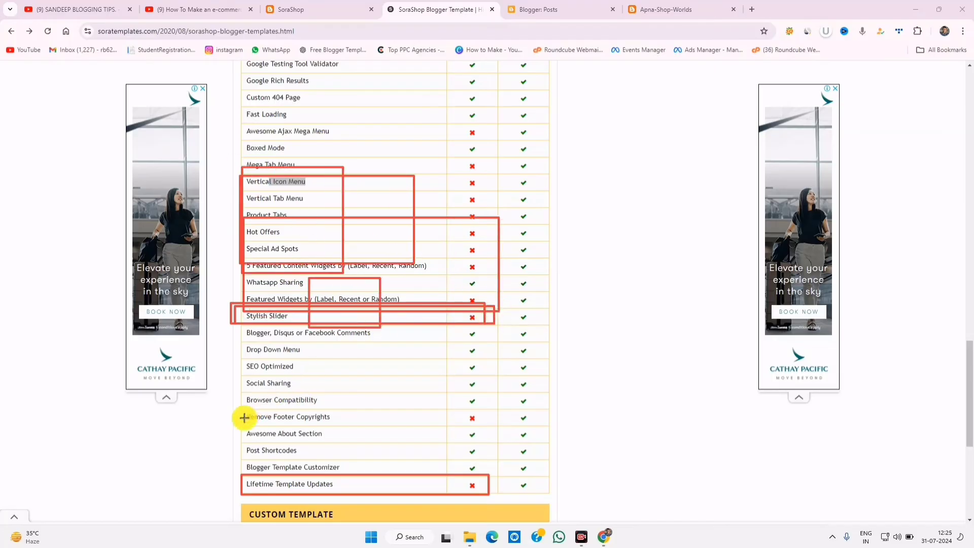
{"action": "left_click_drag", "start_coordinate": [478, 415], "coordinate": [232, 420]}
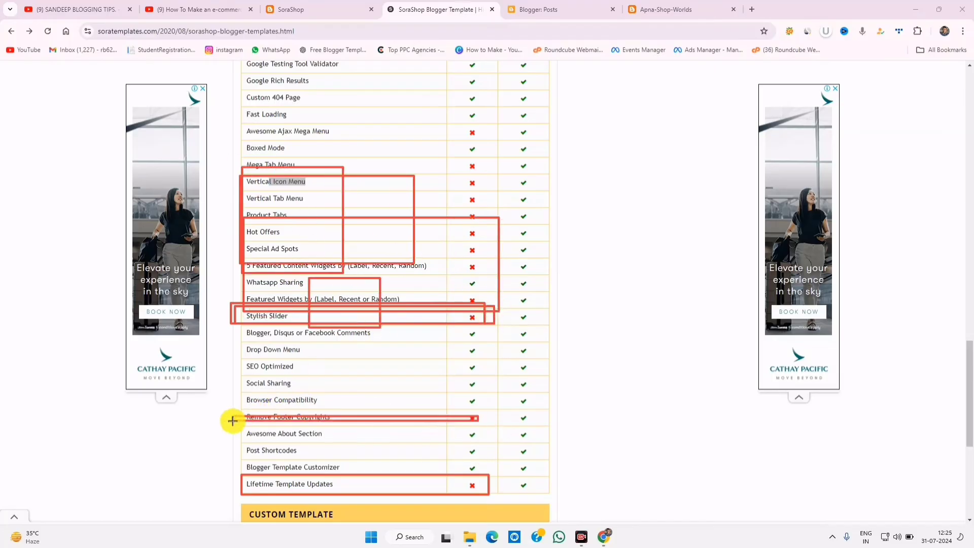
{"action": "mouse_move", "coordinate": [500, 54]}
{"action": "left_mouse_down"}
{"action": "mouse_move", "coordinate": [578, 367]}
{"action": "mouse_move", "coordinate": [561, 512]}
{"action": "mouse_move", "coordinate": [554, 505]}
{"action": "left_mouse_up"}
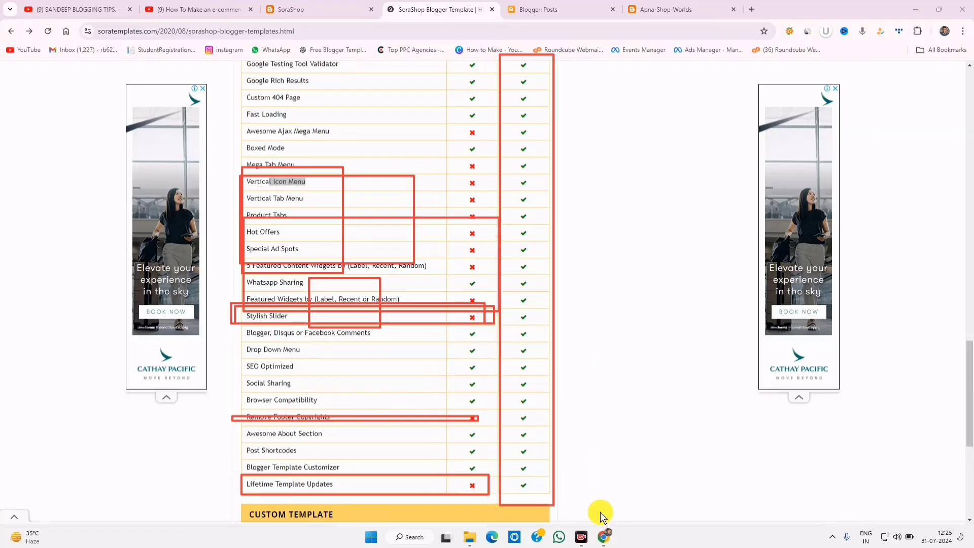
{"action": "key", "text": "Escape"}
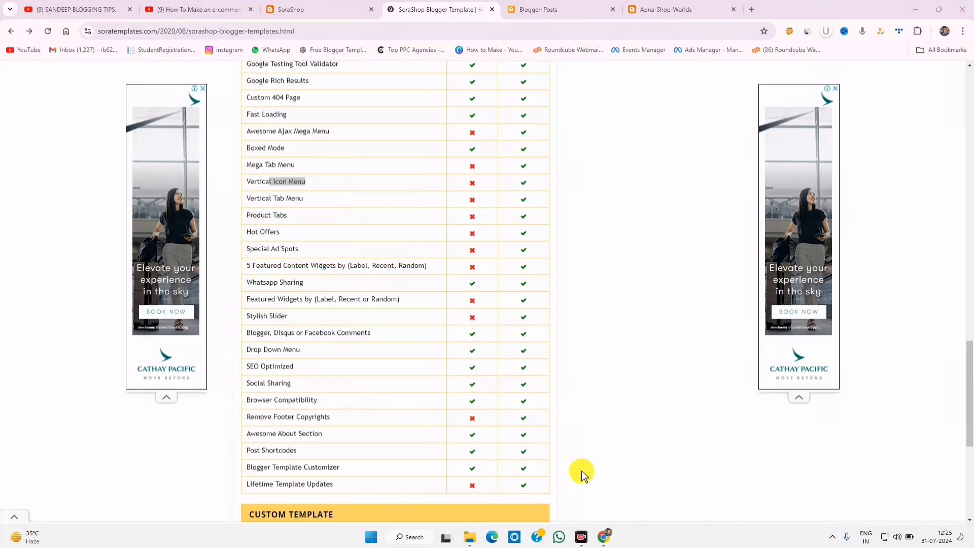
- Scroll up to the Free, $12.95 Premium and $29.95 Extended pricing tables
{"action": "scroll", "coordinate": [606, 373], "scroll_direction": "up", "scroll_amount": 10}
{"action": "scroll", "coordinate": [608, 375], "scroll_direction": "up", "scroll_amount": 3}
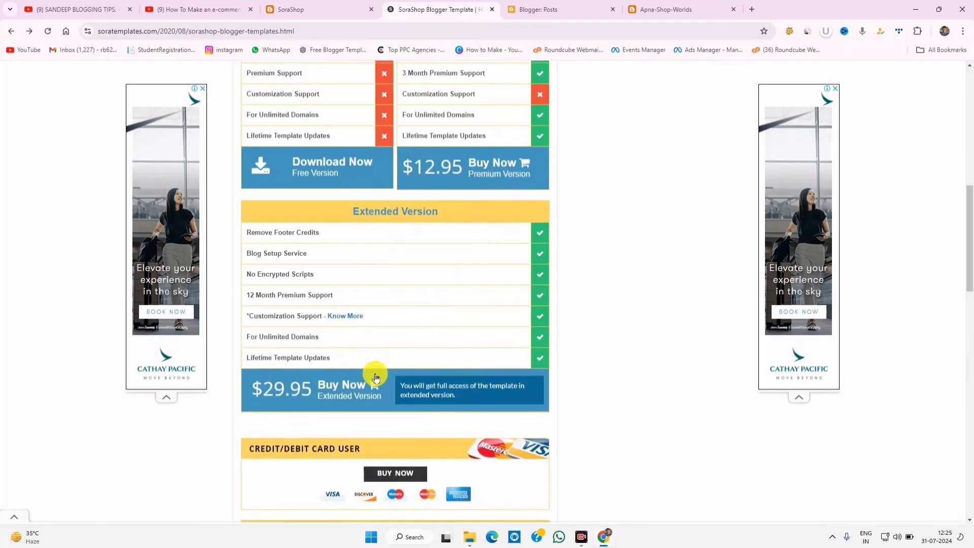
{"action": "scroll", "coordinate": [376, 378], "scroll_direction": "up", "scroll_amount": 3}
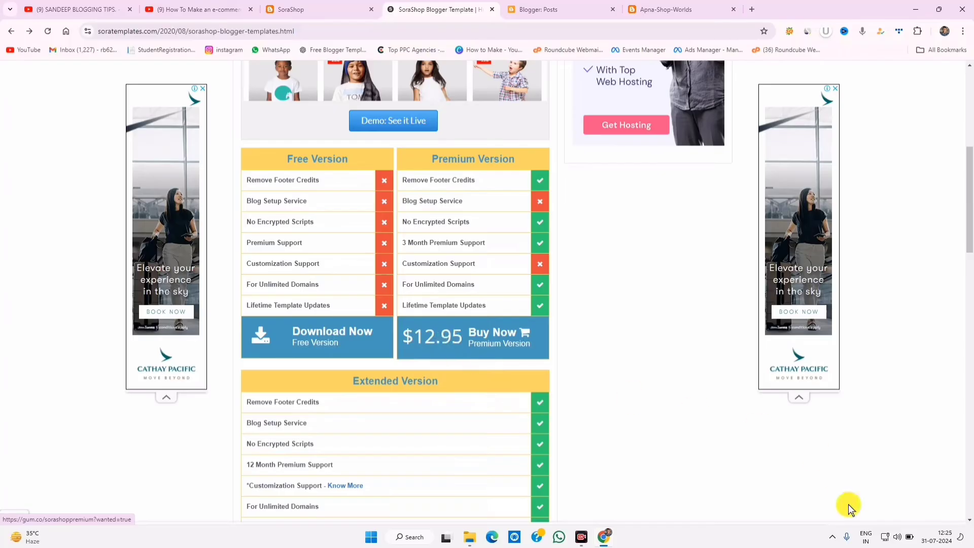
- Search '13 usd' to inr in a new tab (1,088.57 INR), then close that tab
{"action": "left_click", "coordinate": [756, 11]}
{"action": "type", "text": "13"}
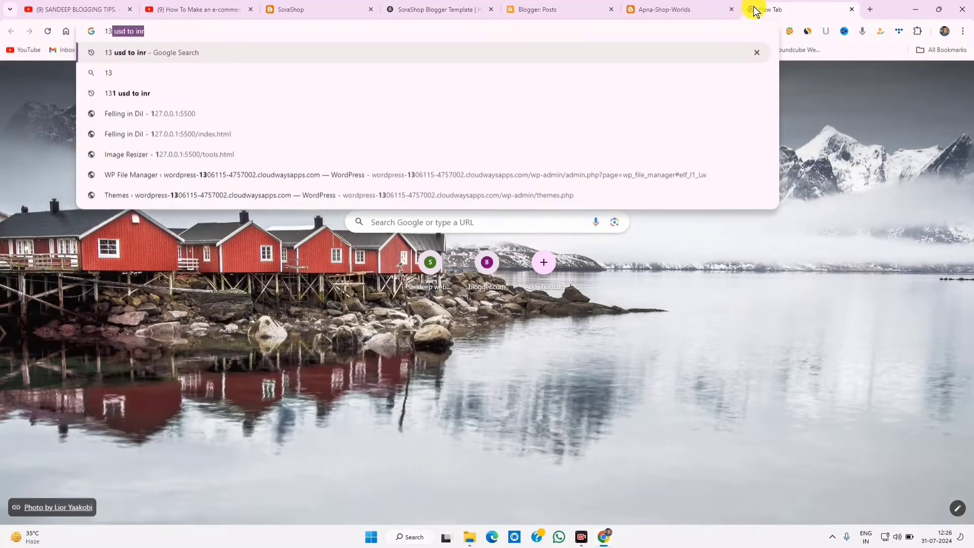
{"action": "type", "text": " usd"}
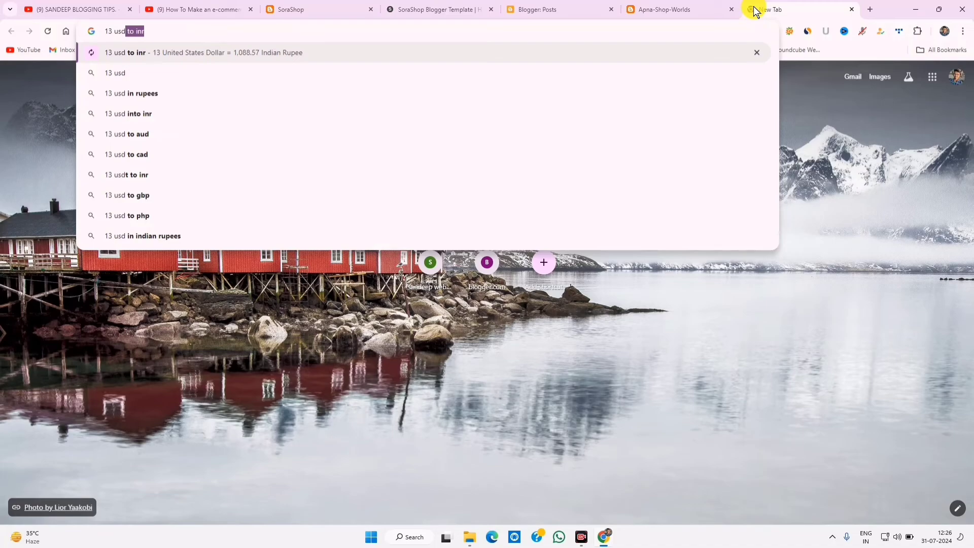
{"action": "key", "text": "Return"}
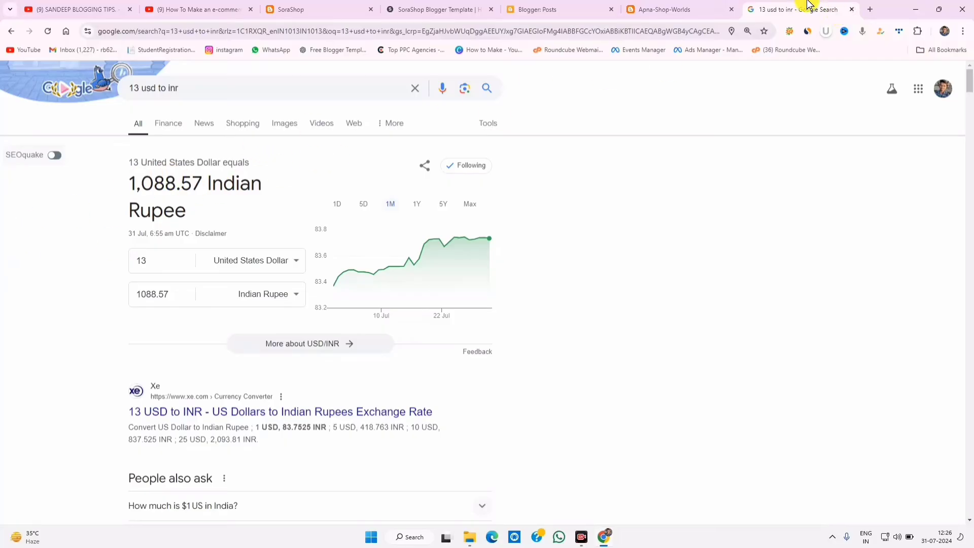
{"action": "left_click", "coordinate": [855, 9]}
- Download the free SoraShop-Free-Version-4.0.zip from the SoraShop template page
{"action": "left_click", "coordinate": [588, 7]}
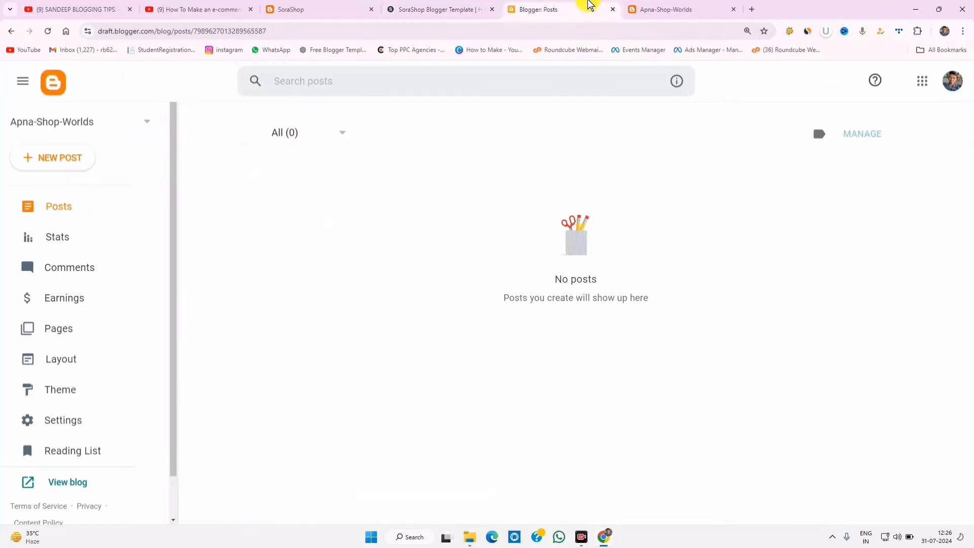
{"action": "left_click", "coordinate": [454, 7]}
{"action": "scroll", "coordinate": [345, 325], "scroll_direction": "up", "scroll_amount": 3}
{"action": "scroll", "coordinate": [293, 405], "scroll_direction": "down", "scroll_amount": 3}
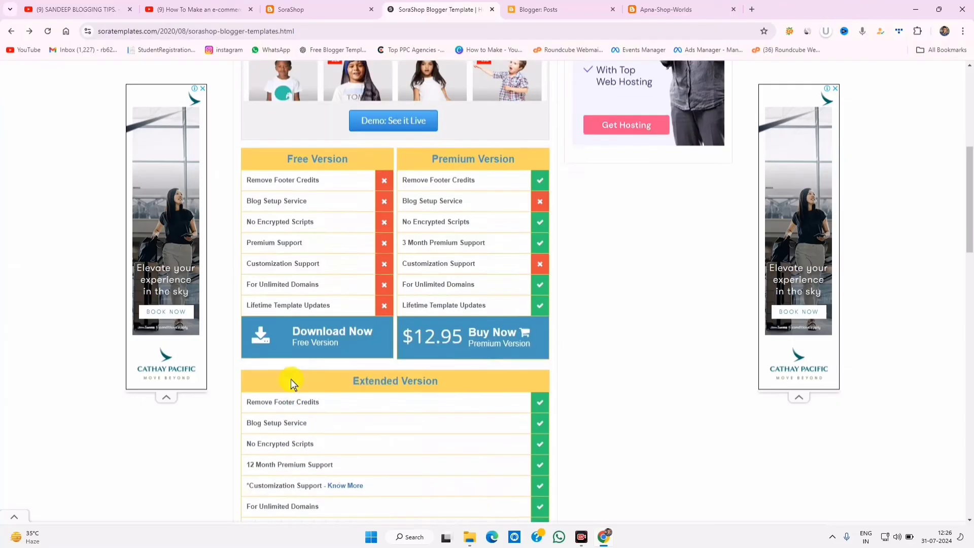
{"action": "left_click", "coordinate": [321, 344]}
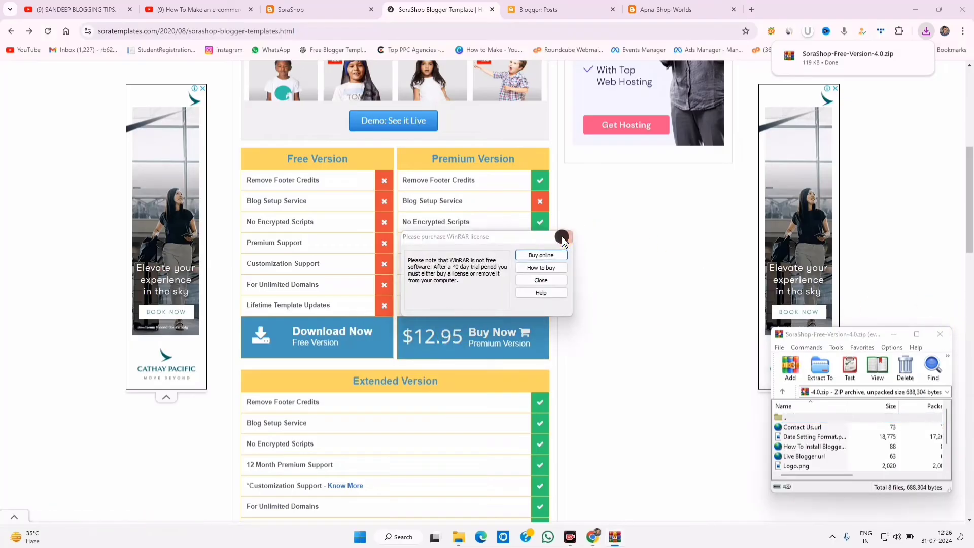
- Dismiss the WinRAR reminder and window, then bring up the Downloads folder in File Explorer
{"action": "left_click", "coordinate": [563, 236]}
{"action": "left_click", "coordinate": [946, 335]}
{"action": "left_click", "coordinate": [558, 9]}
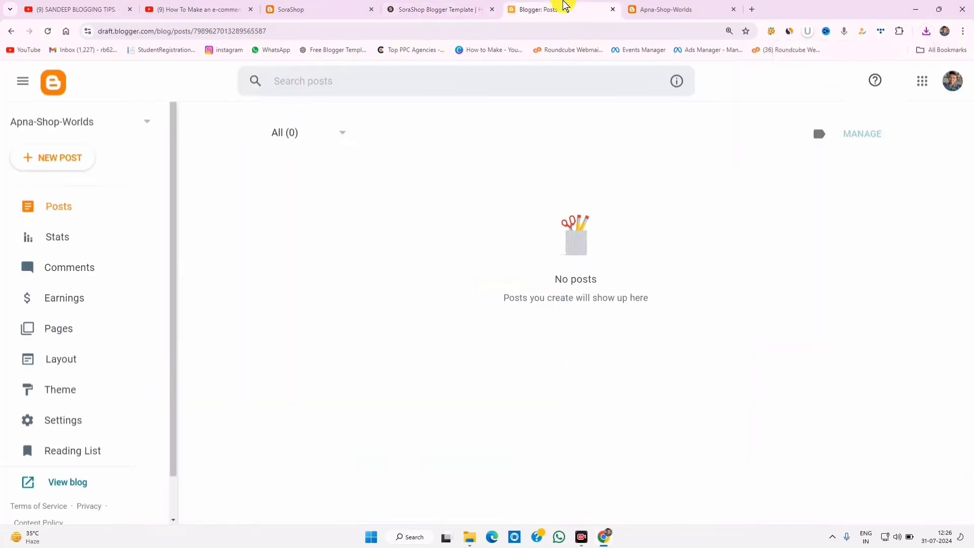
{"action": "left_click", "coordinate": [471, 539]}
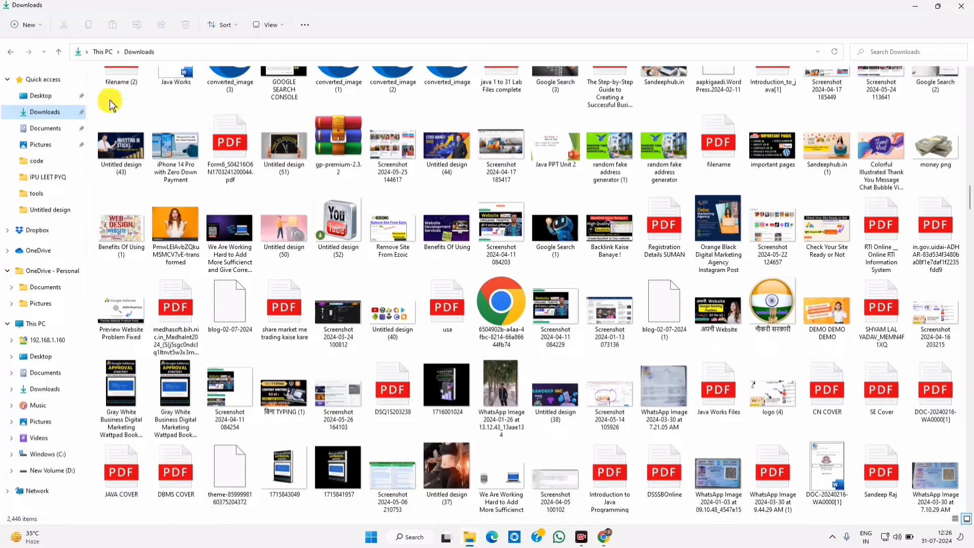
- Extract SoraShop-Free-Version-4.0.zip into a matching folder in Downloads and delete the zip
{"action": "left_click", "coordinate": [46, 112]}
{"action": "left_click", "coordinate": [127, 118]}
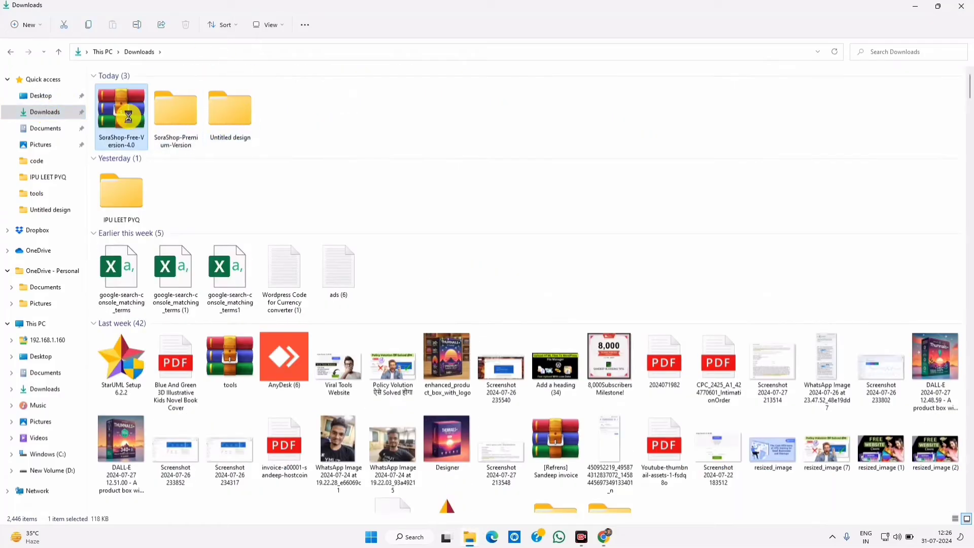
{"action": "right_click", "coordinate": [130, 121]}
{"action": "left_click", "coordinate": [139, 182]}
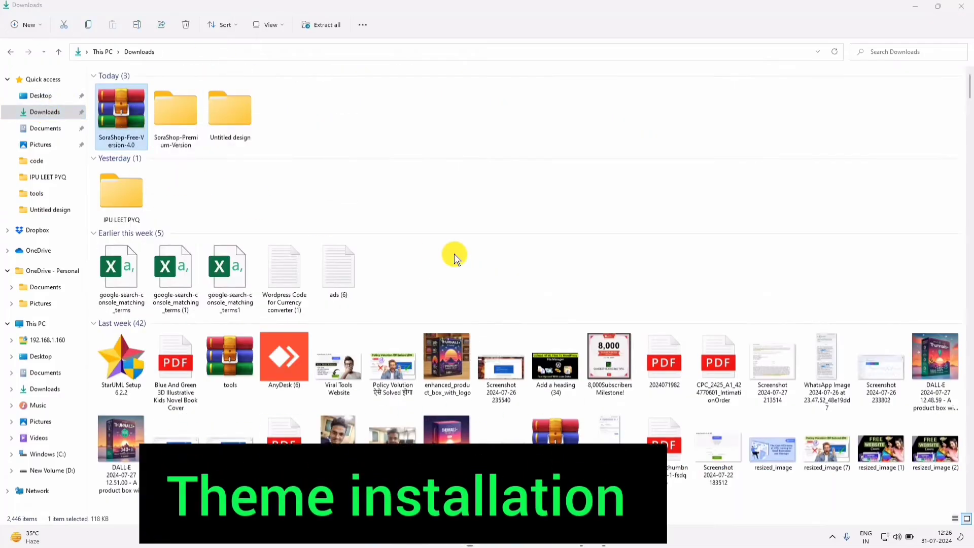
{"action": "left_click", "coordinate": [578, 364]}
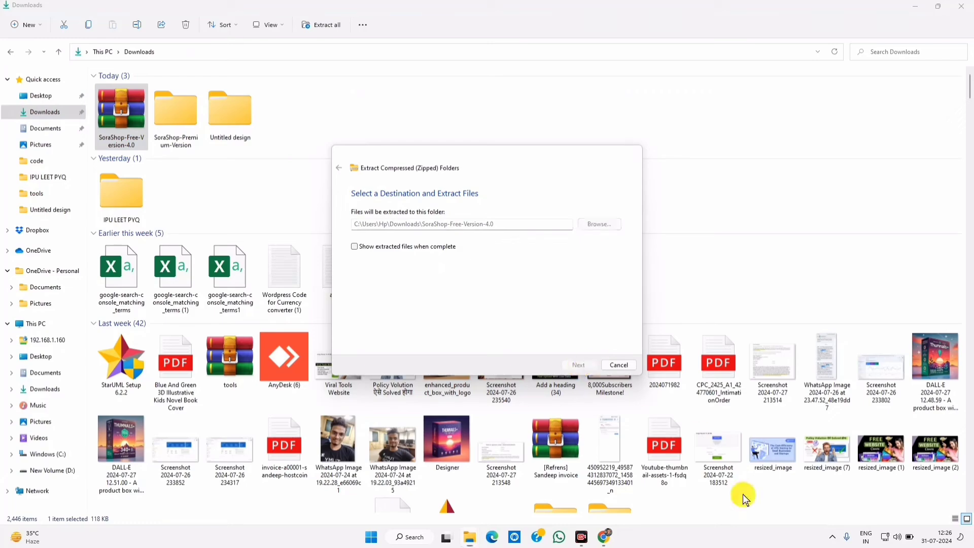
{"action": "key", "text": "Delete"}
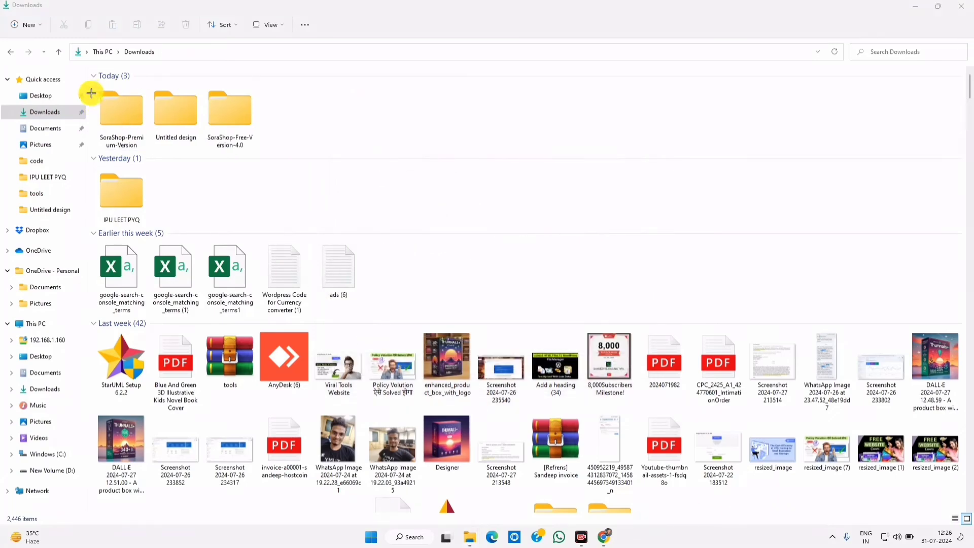
- Outline the SoraShop-Premium-Version and SoraShop-Free-Version-4.0 folders
{"action": "mouse_move", "coordinate": [91, 93]}
{"action": "left_mouse_down"}
{"action": "mouse_move", "coordinate": [135, 157]}
{"action": "mouse_move", "coordinate": [151, 163]}
{"action": "left_mouse_up"}
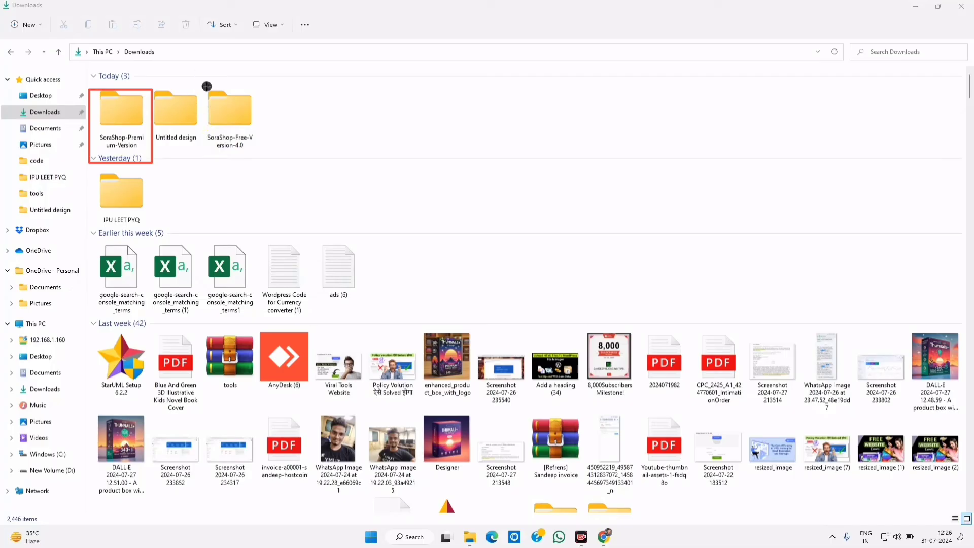
{"action": "left_click_drag", "start_coordinate": [206, 86], "coordinate": [303, 163]}
{"action": "left_click_drag", "start_coordinate": [214, 111], "coordinate": [288, 156]}
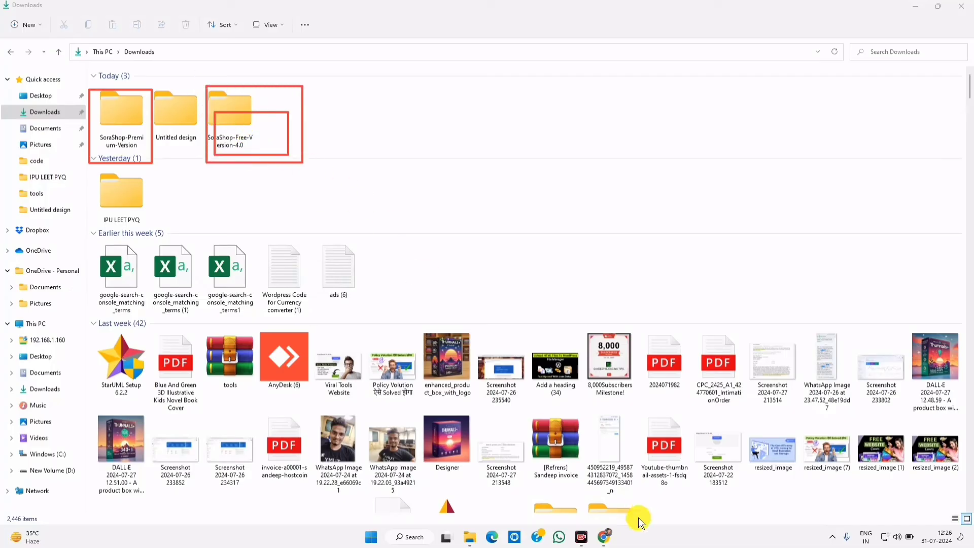
- Restore the Apna-Shop-Worlds theme by uploading the SoraShop Free Version 4.0 XML from its extracted folder
{"action": "left_click", "coordinate": [604, 537]}
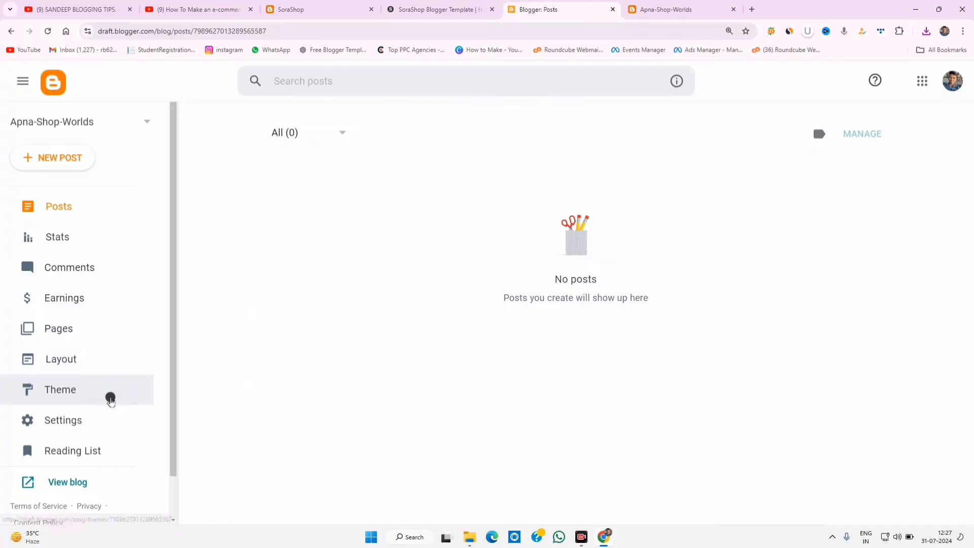
{"action": "left_click", "coordinate": [111, 400]}
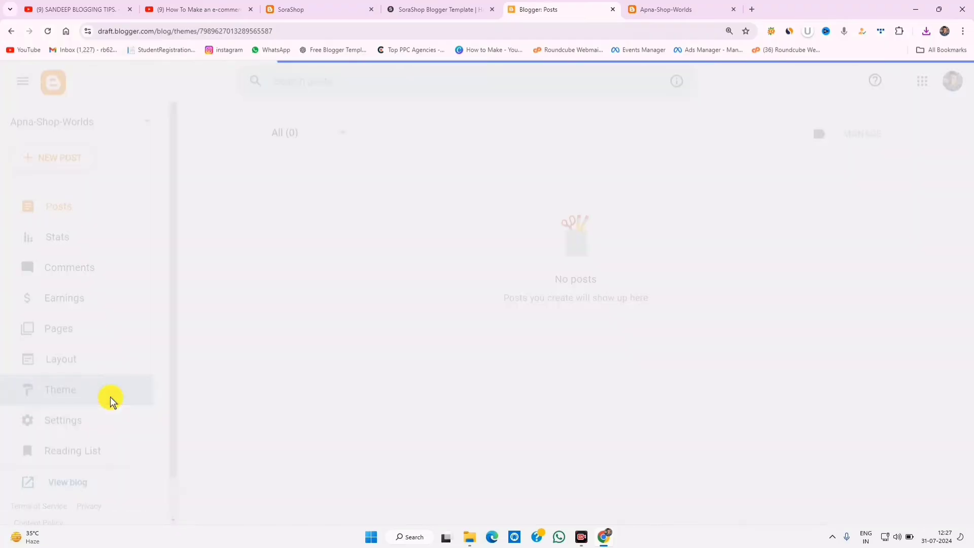
{"action": "left_click", "coordinate": [483, 198]}
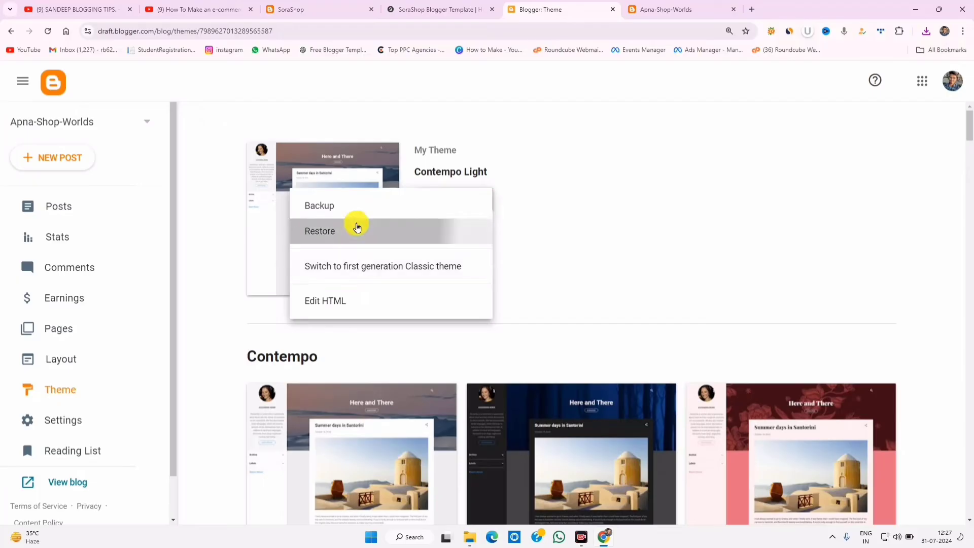
{"action": "left_click", "coordinate": [357, 229]}
{"action": "left_click", "coordinate": [572, 331]}
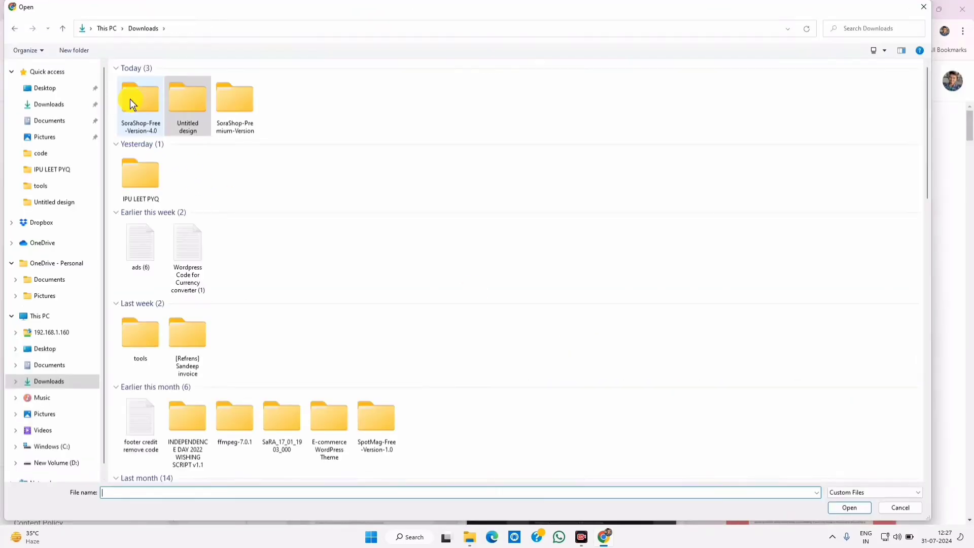
{"action": "double_click", "coordinate": [140, 104]}
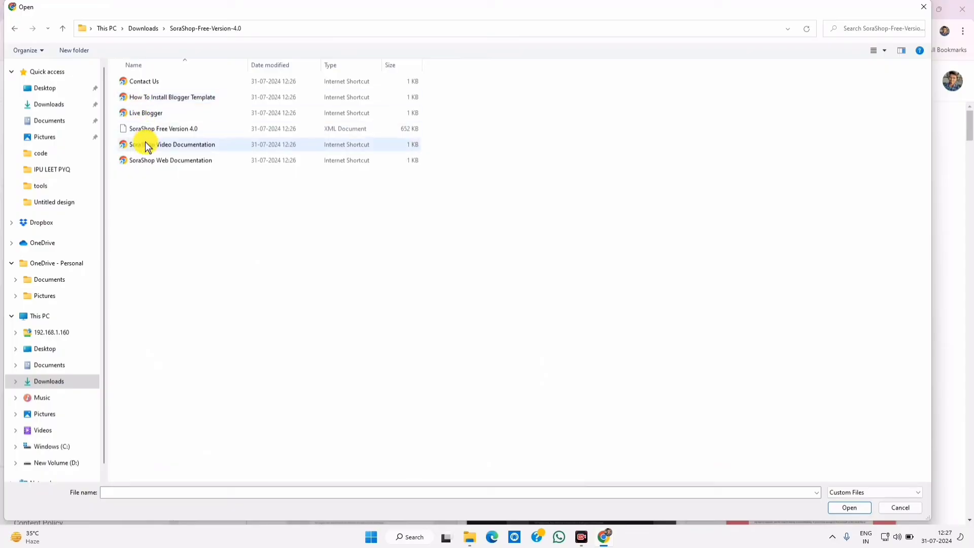
{"action": "left_click", "coordinate": [354, 133]}
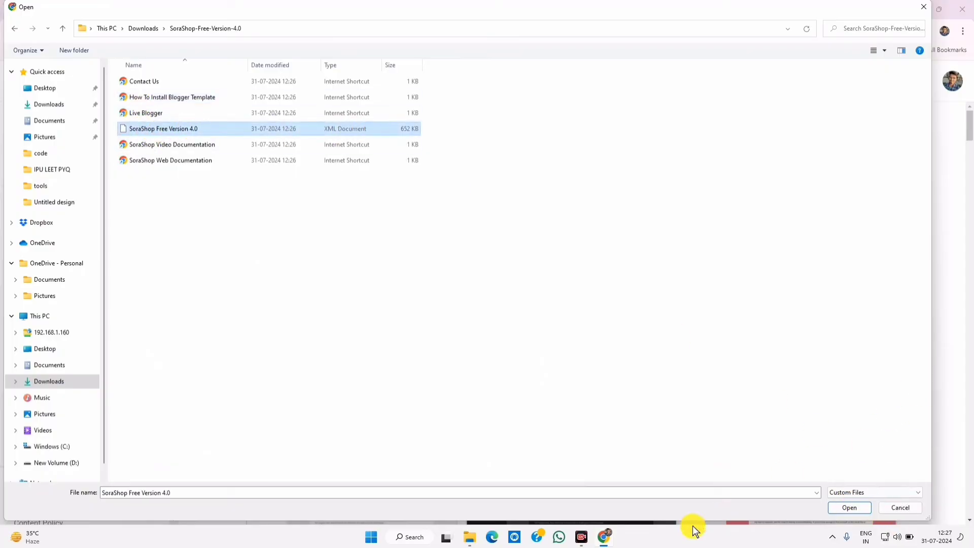
{"action": "left_click_drag", "start_coordinate": [694, 522], "coordinate": [702, 431]}
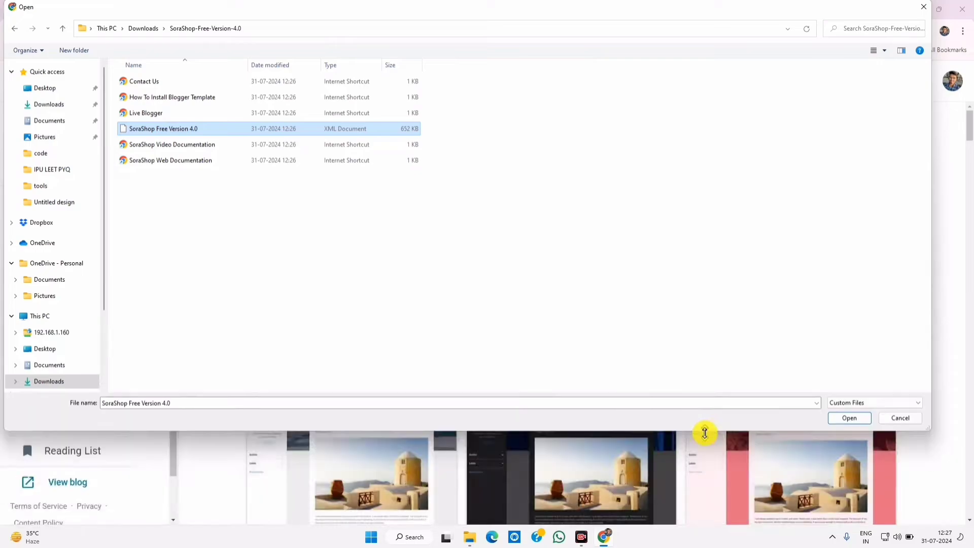
{"action": "left_click", "coordinate": [847, 418]}
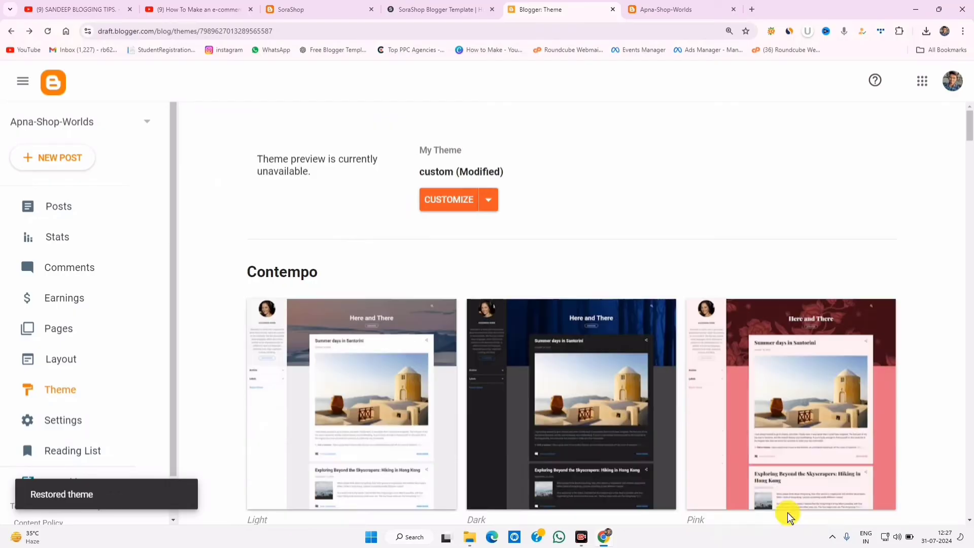
{"action": "left_click", "coordinate": [678, 6]}
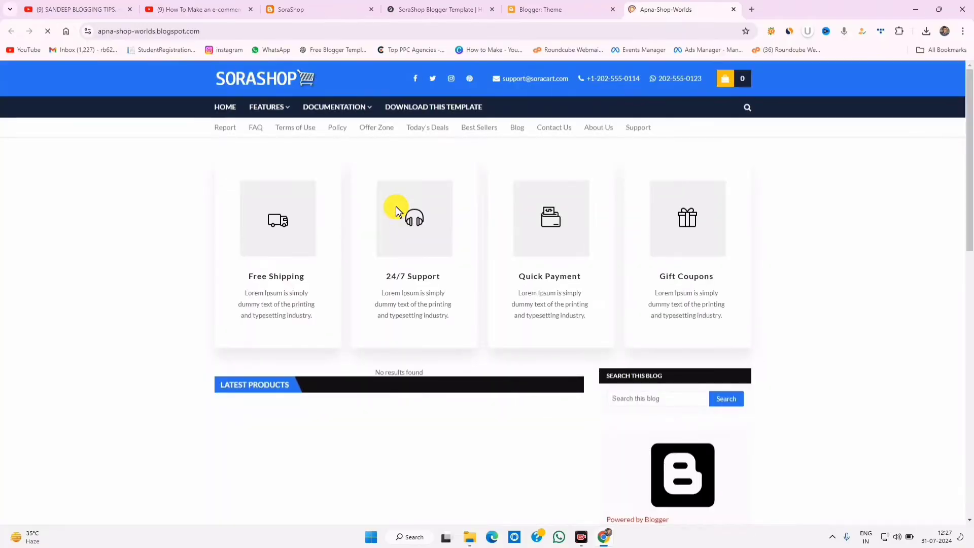
{"action": "left_click", "coordinate": [428, 6]}
{"action": "left_click_drag", "start_coordinate": [427, 6], "coordinate": [545, 6]}
{"action": "left_click_drag", "start_coordinate": [334, 7], "coordinate": [577, 7]}
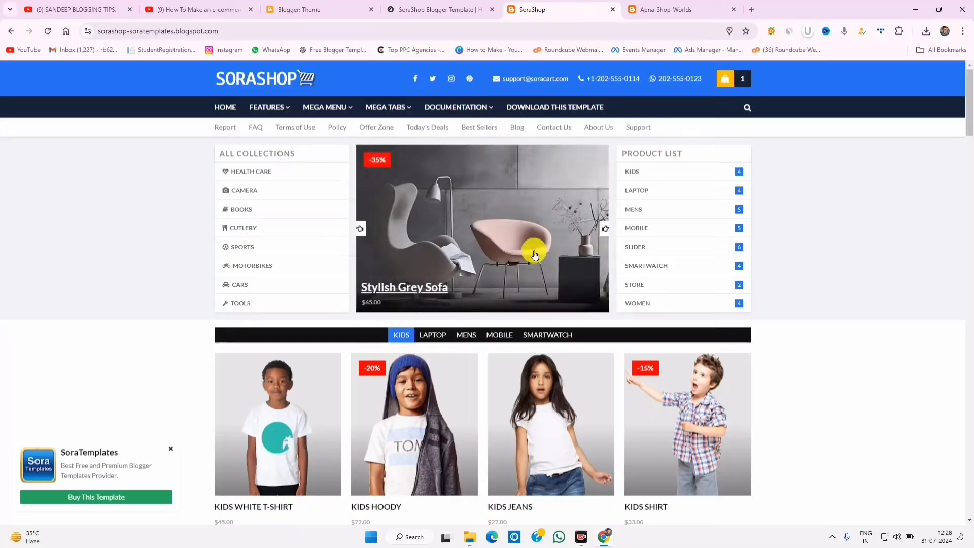
{"action": "left_click", "coordinate": [676, 9]}
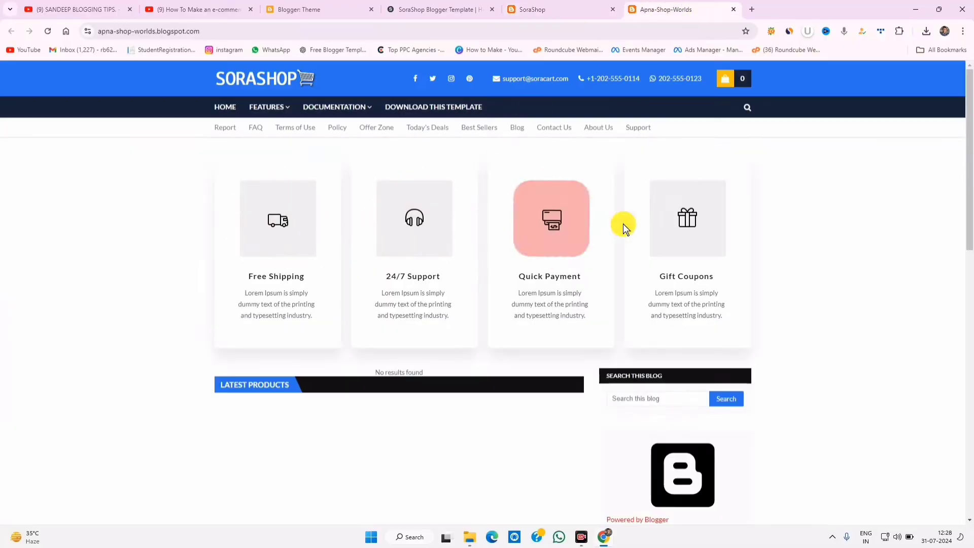
{"action": "left_click", "coordinate": [530, 9]}
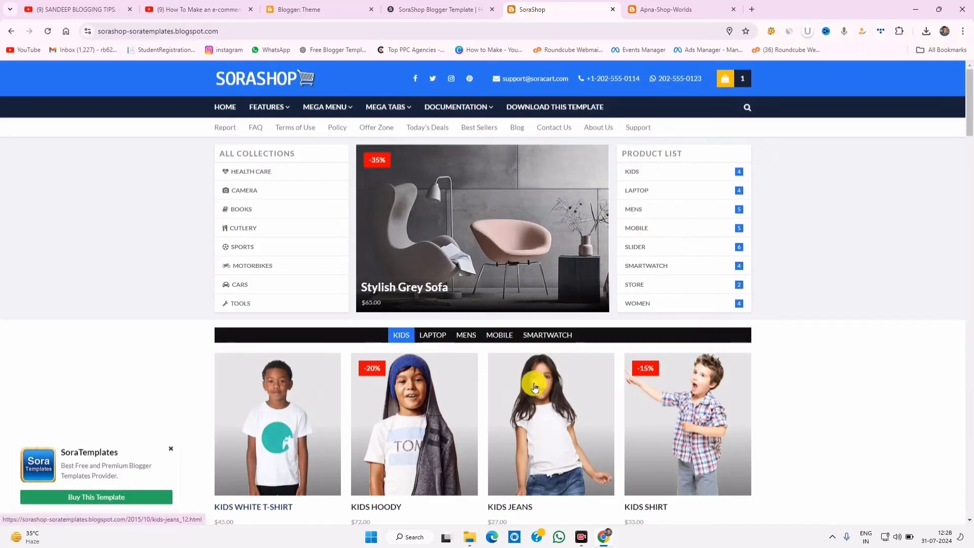
{"action": "left_click", "coordinate": [660, 10]}
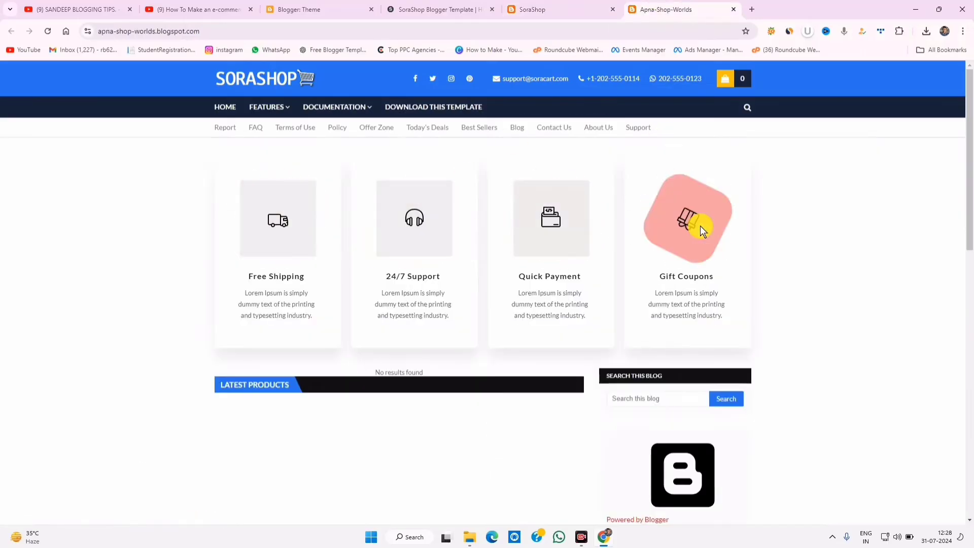
{"action": "left_click", "coordinate": [583, 10]}
{"action": "scroll", "coordinate": [542, 330], "scroll_direction": "down", "scroll_amount": 3}
{"action": "scroll", "coordinate": [285, 174], "scroll_direction": "down", "scroll_amount": 3}
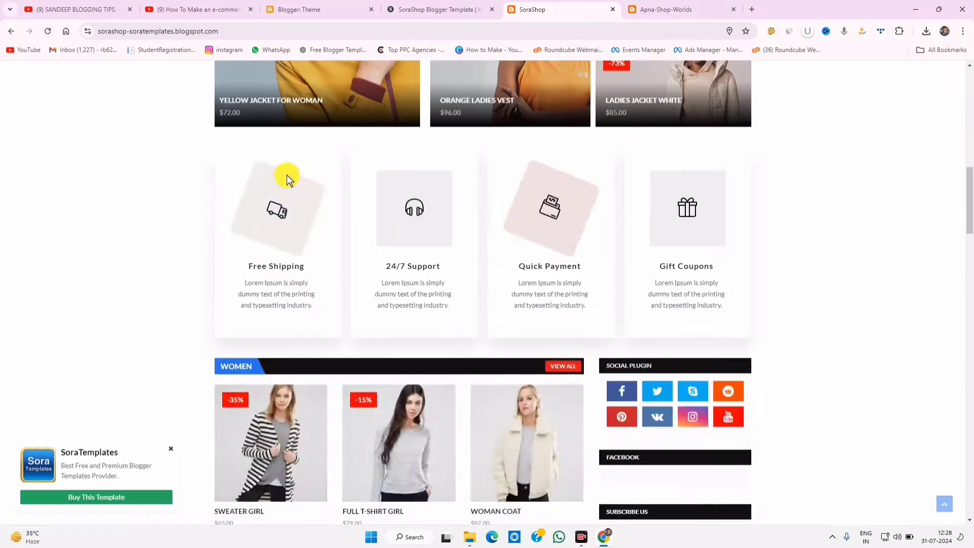
{"action": "scroll", "coordinate": [369, 283], "scroll_direction": "up", "scroll_amount": 10}
{"action": "key", "text": "ctrl+Tab"}
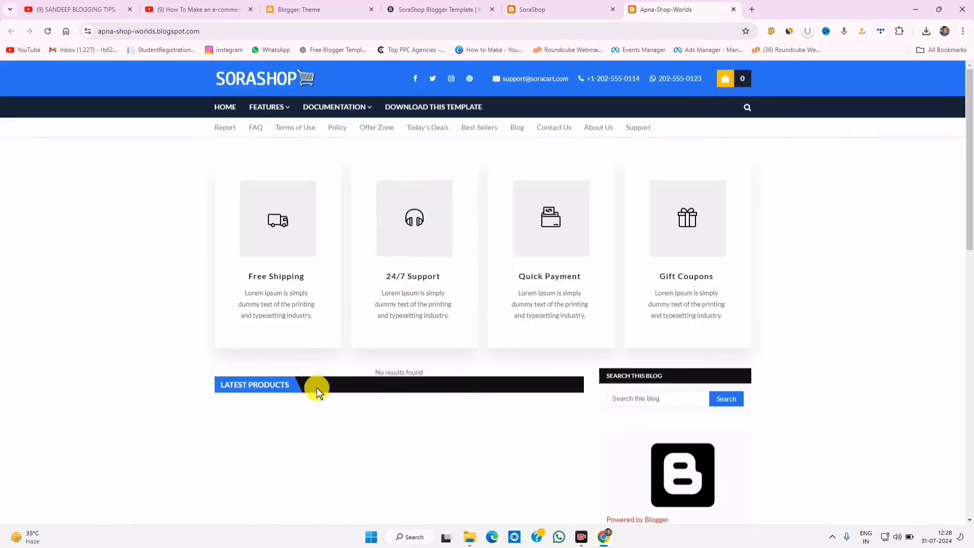
{"action": "scroll", "coordinate": [450, 462], "scroll_direction": "down", "scroll_amount": 10}
{"action": "scroll", "coordinate": [452, 454], "scroll_direction": "up", "scroll_amount": 15}
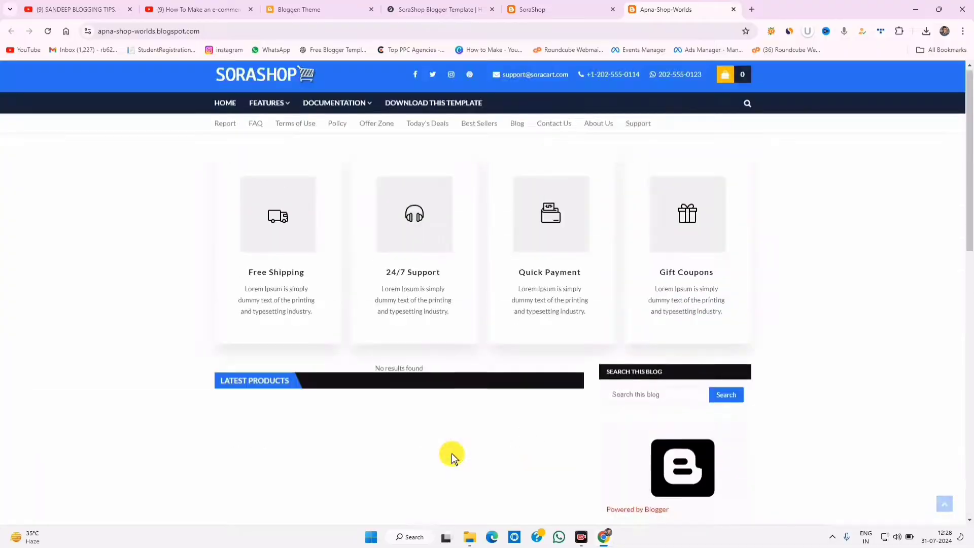
{"action": "scroll", "coordinate": [450, 464], "scroll_direction": "down", "scroll_amount": 10}
{"action": "scroll", "coordinate": [451, 470], "scroll_direction": "up", "scroll_amount": 10}
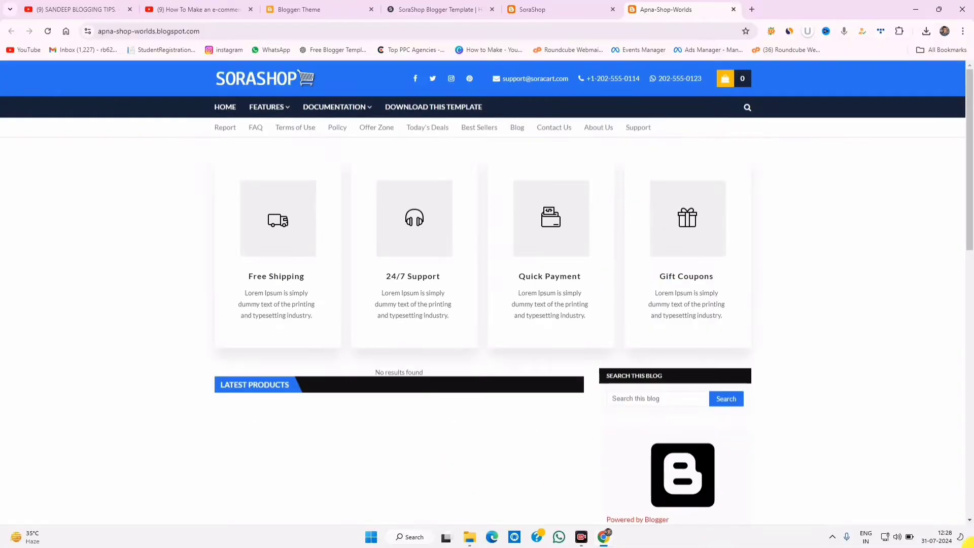
{"action": "left_click", "coordinate": [572, 5]}
{"action": "scroll", "coordinate": [558, 233], "scroll_direction": "up", "scroll_amount": 4}
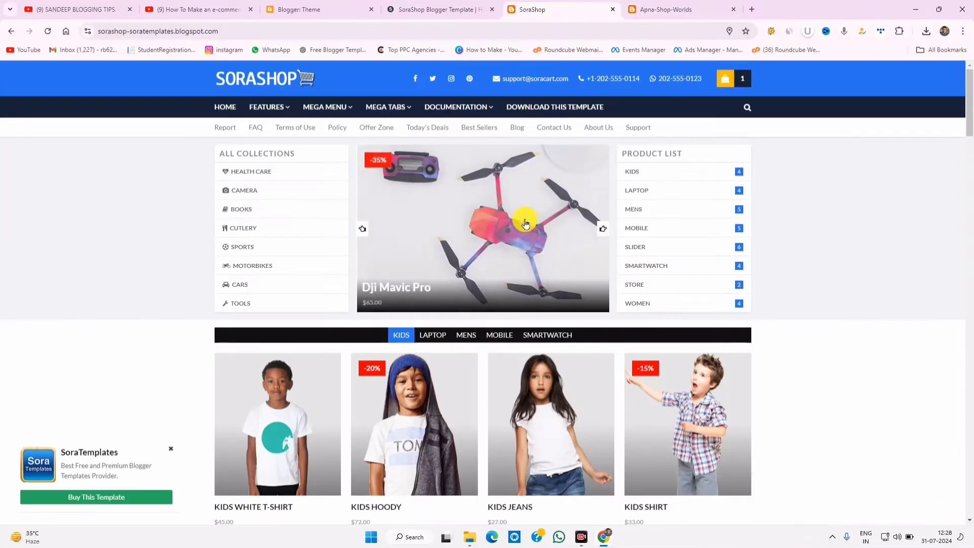
{"action": "left_click", "coordinate": [358, 6]}
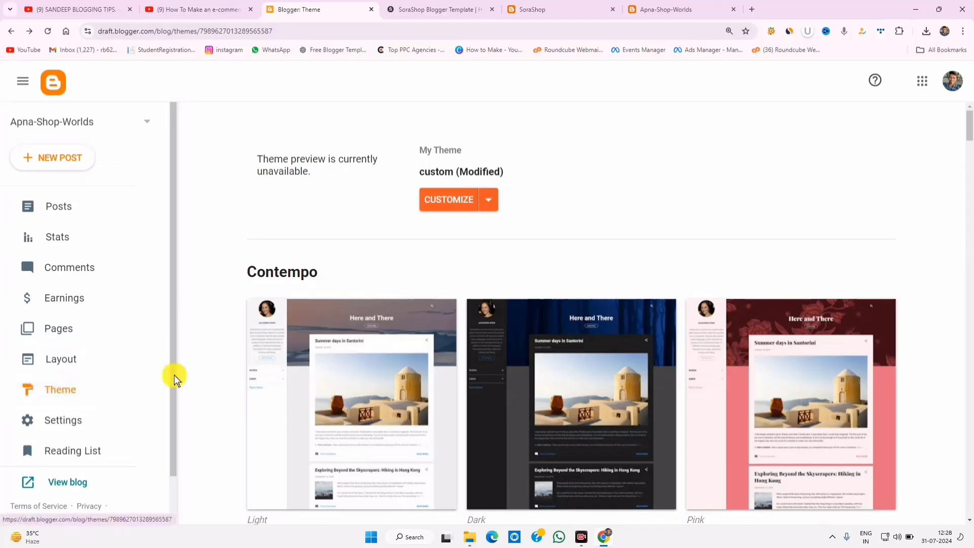
- Restore the theme from the SoraShop Premium Version file and view the live Apna-Shop-Worlds blog
{"action": "left_click", "coordinate": [488, 199]}
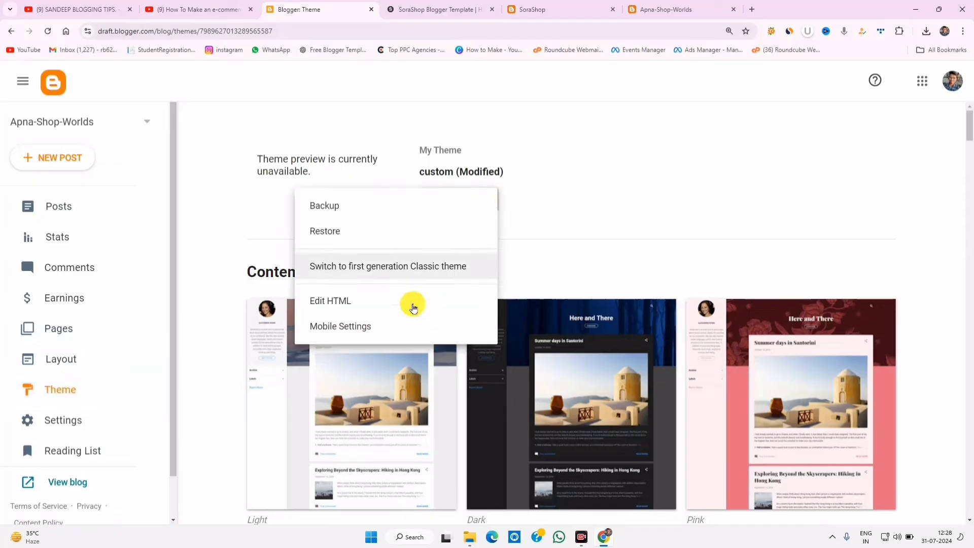
{"action": "left_click", "coordinate": [393, 237]}
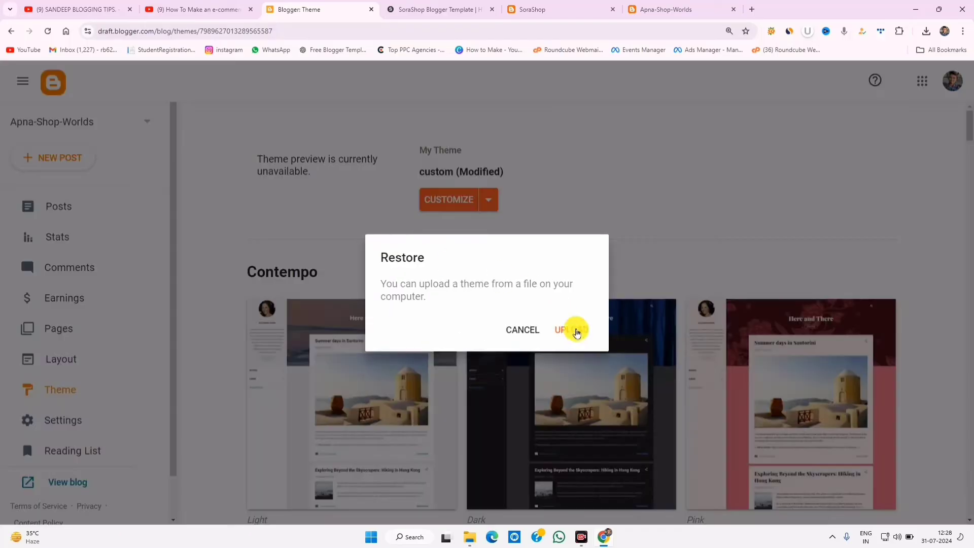
{"action": "left_click", "coordinate": [573, 330]}
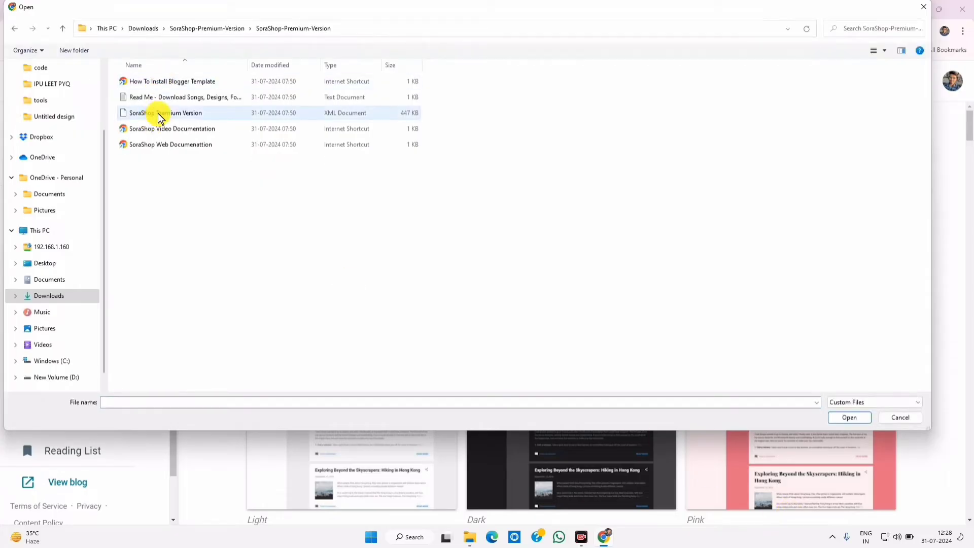
{"action": "left_click", "coordinate": [157, 113]}
{"action": "left_click", "coordinate": [852, 417]}
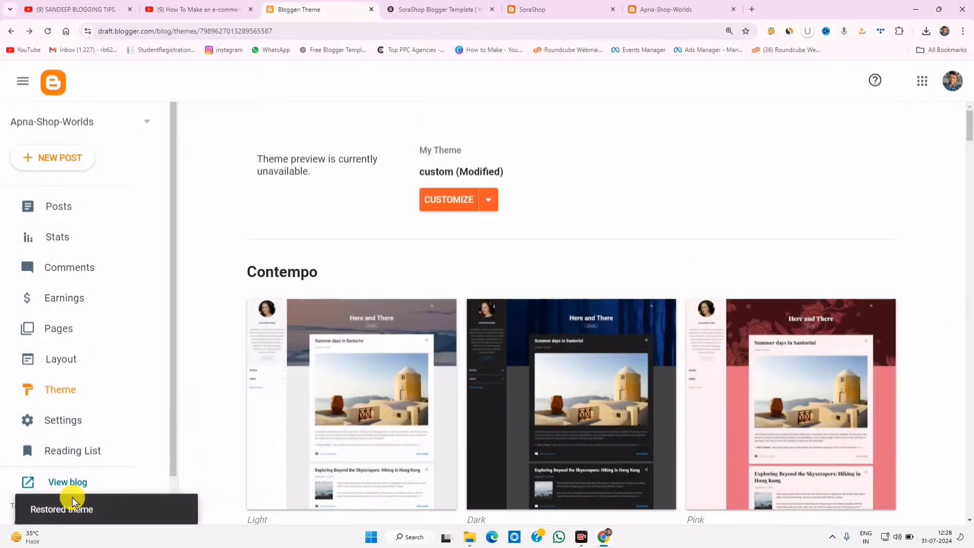
{"action": "left_click", "coordinate": [659, 9]}
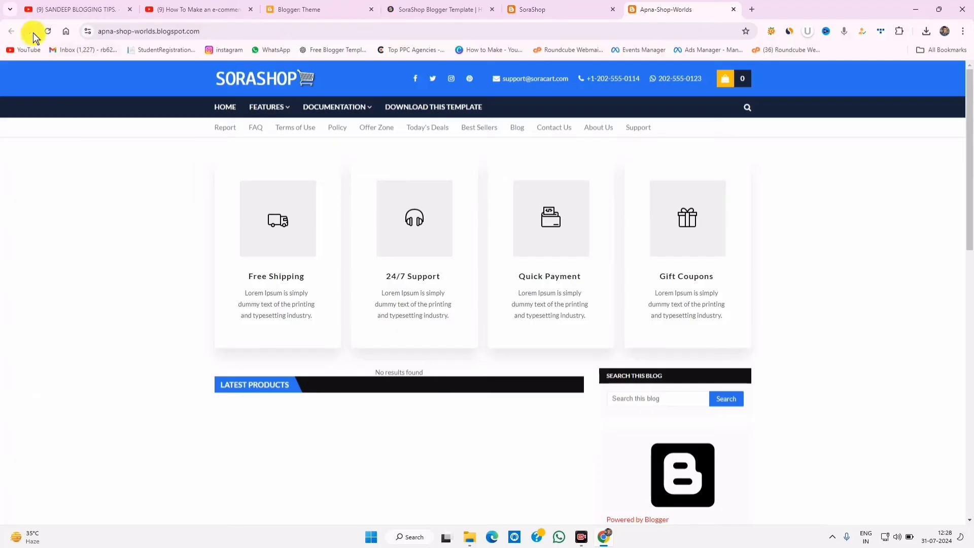
- Reload the blog with the new theme and scroll it alongside the SoraShop demo store
{"action": "left_click", "coordinate": [49, 31]}
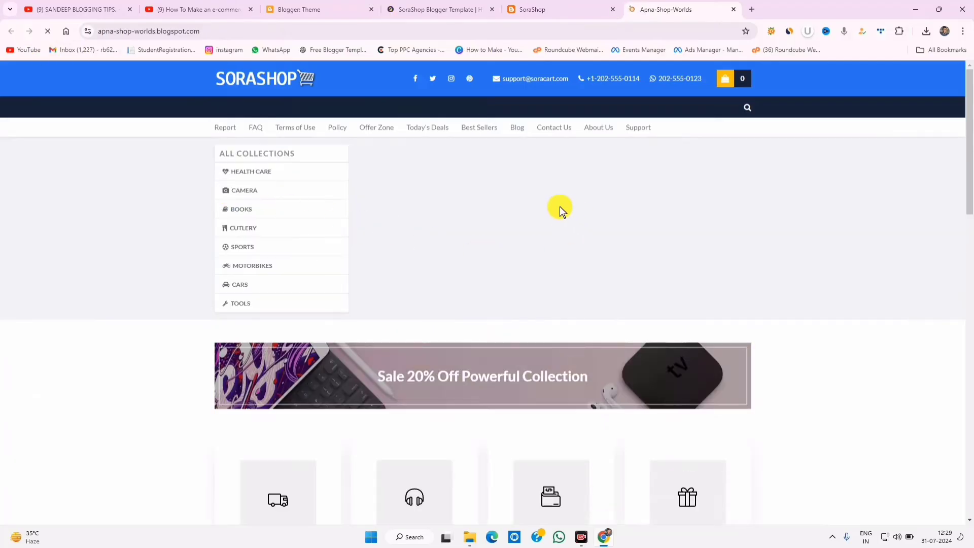
{"action": "scroll", "coordinate": [519, 393], "scroll_direction": "down", "scroll_amount": 10}
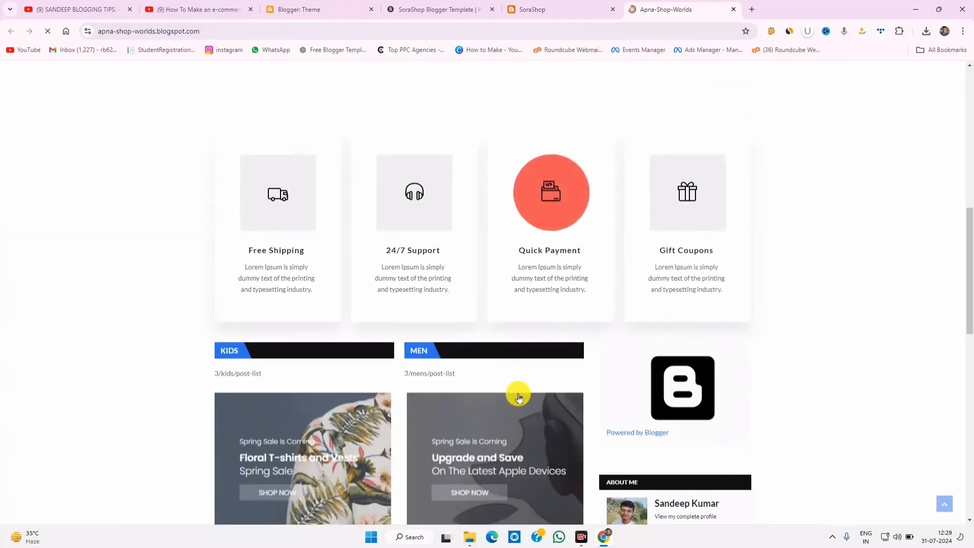
{"action": "scroll", "coordinate": [514, 388], "scroll_direction": "up", "scroll_amount": 6}
{"action": "scroll", "coordinate": [491, 394], "scroll_direction": "down", "scroll_amount": 12}
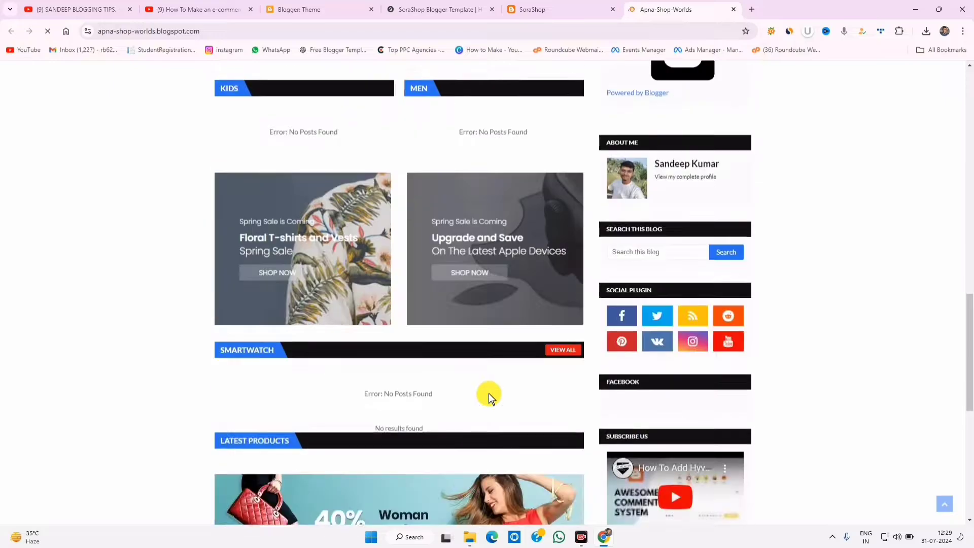
{"action": "left_click", "coordinate": [537, 10]}
{"action": "scroll", "coordinate": [497, 304], "scroll_direction": "down", "scroll_amount": 9}
{"action": "left_click", "coordinate": [662, 10]}
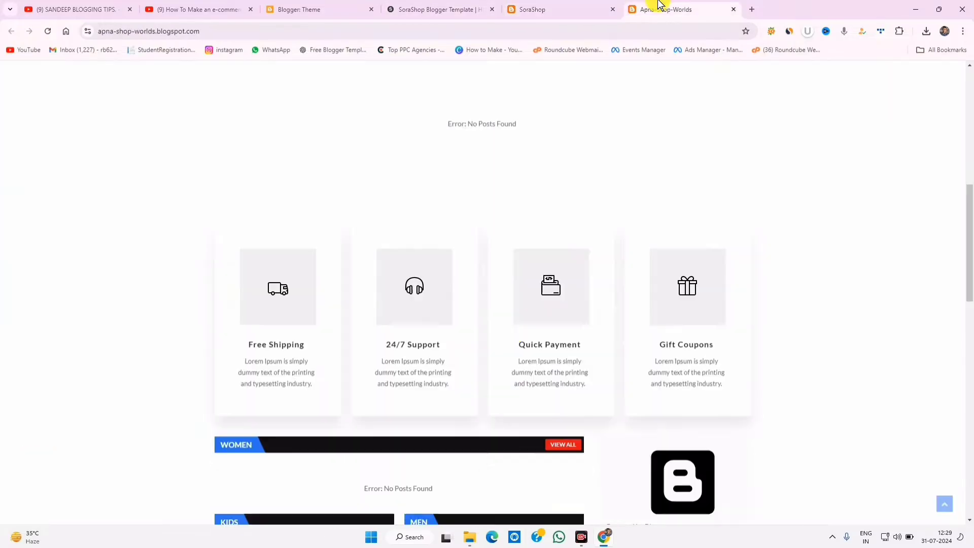
{"action": "scroll", "coordinate": [509, 345], "scroll_direction": "up", "scroll_amount": 12}
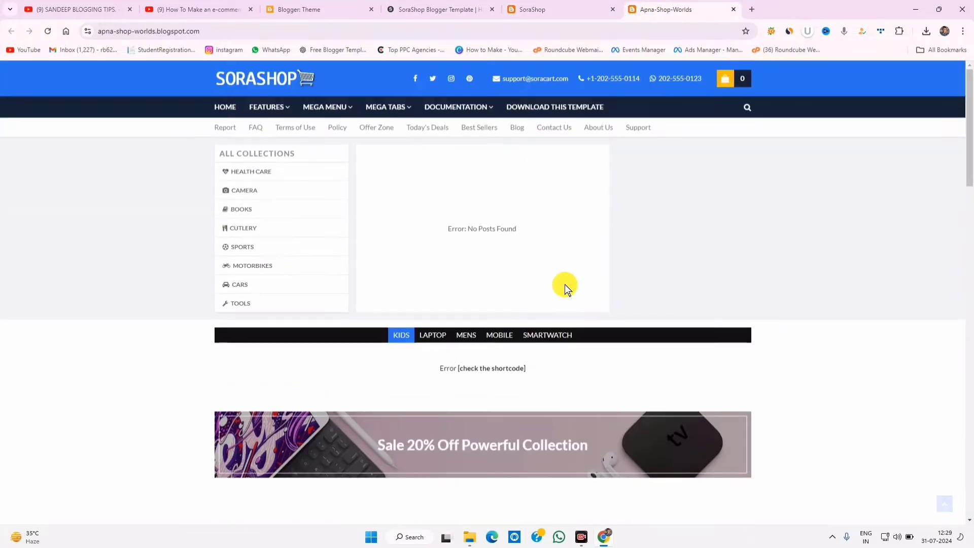
- Highlight the blog's 'No Posts Found' error and other empty sections
{"action": "left_click_drag", "start_coordinate": [464, 235], "coordinate": [643, 196]}
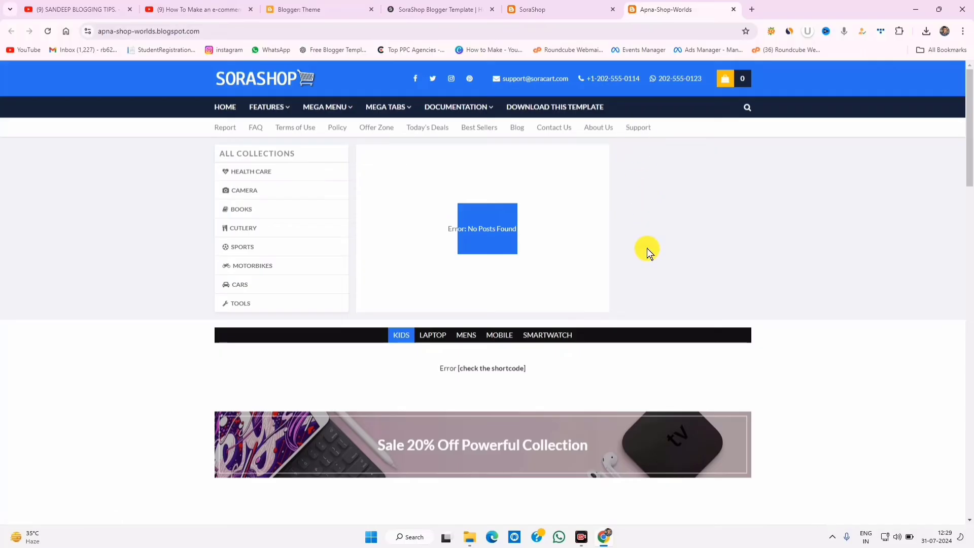
{"action": "scroll", "coordinate": [652, 269], "scroll_direction": "down", "scroll_amount": 3}
{"action": "left_click_drag", "start_coordinate": [445, 199], "coordinate": [562, 200]}
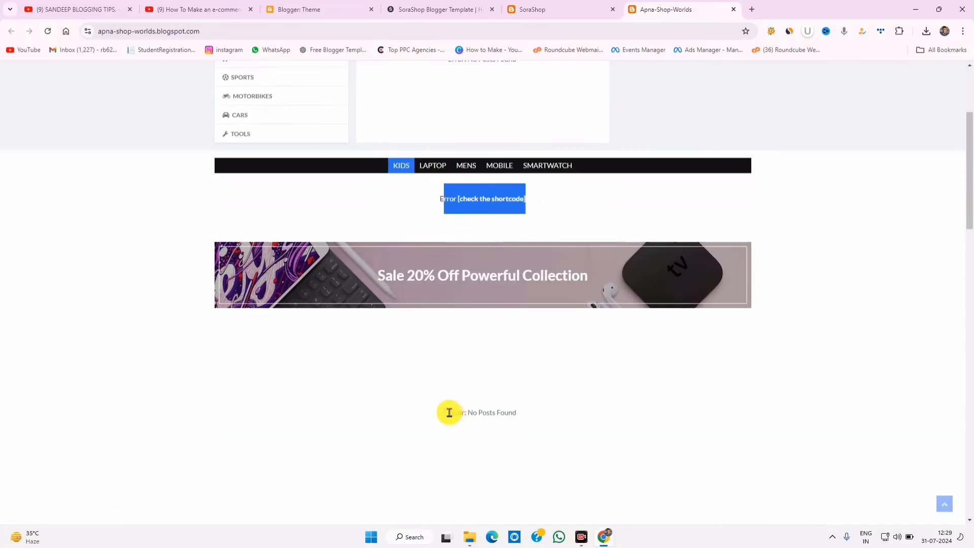
{"action": "left_click_drag", "start_coordinate": [449, 412], "coordinate": [572, 417]}
{"action": "scroll", "coordinate": [558, 421], "scroll_direction": "down", "scroll_amount": 6}
{"action": "left_click_drag", "start_coordinate": [378, 437], "coordinate": [516, 431]}
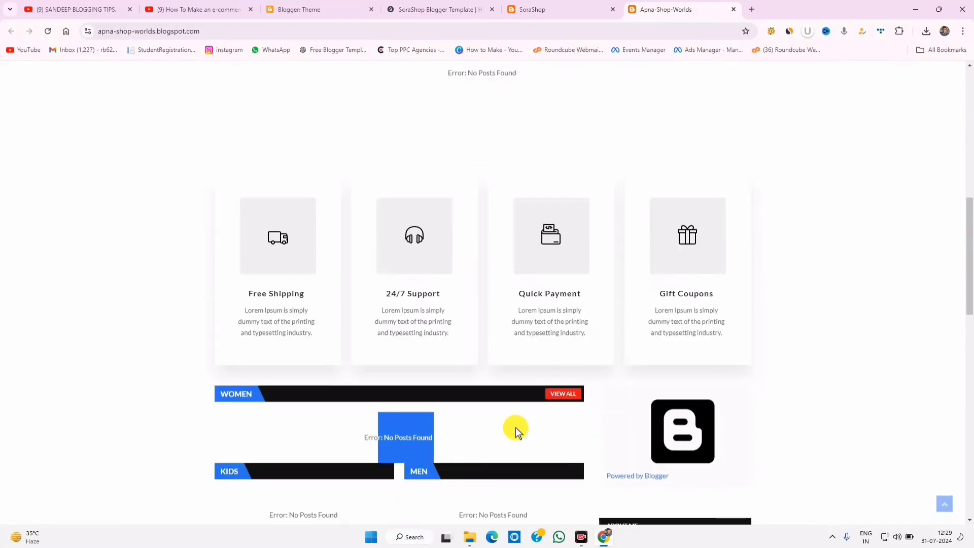
- Scroll through the demo store and the blog side by side to compare their layouts
{"action": "left_click", "coordinate": [531, 9]}
{"action": "scroll", "coordinate": [350, 365], "scroll_direction": "down", "scroll_amount": 3}
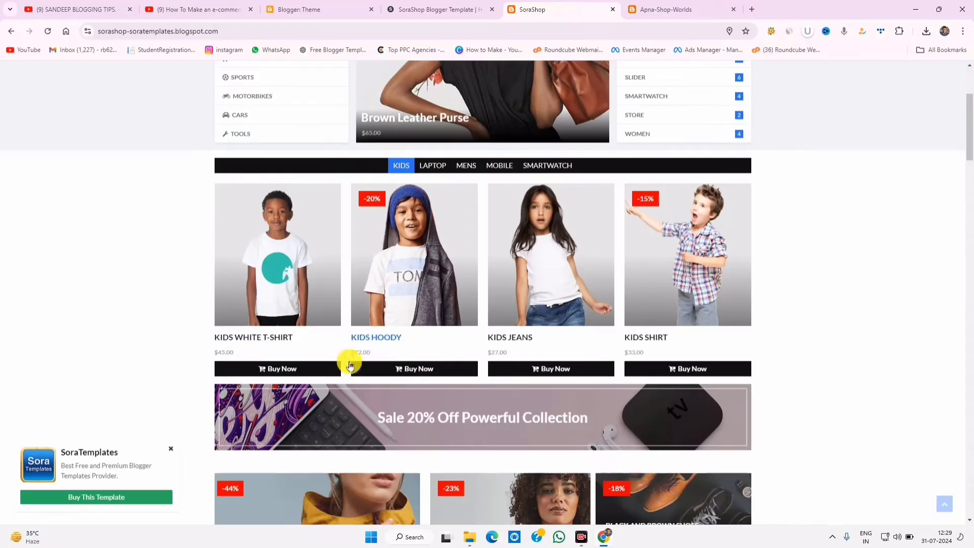
{"action": "scroll", "coordinate": [365, 326], "scroll_direction": "up", "scroll_amount": 3}
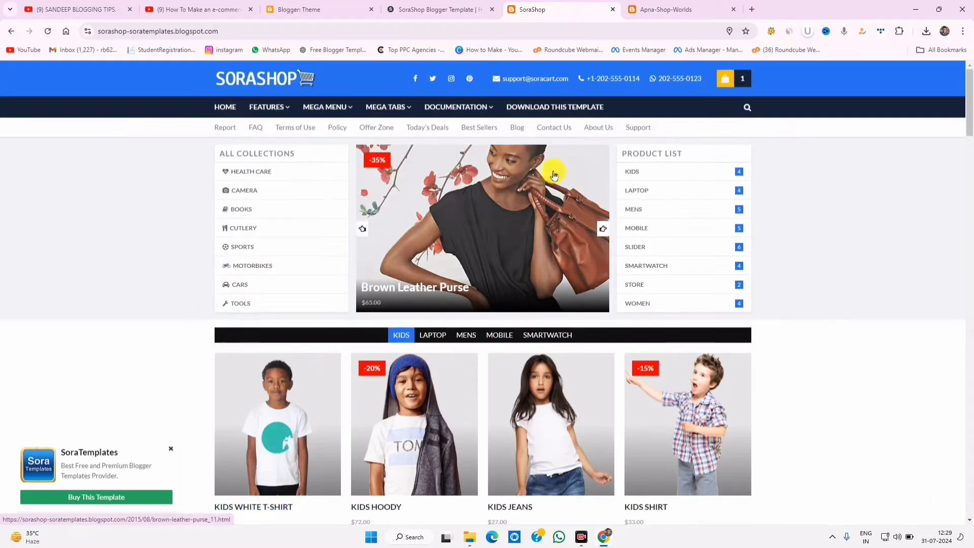
{"action": "left_click", "coordinate": [654, 9]}
{"action": "scroll", "coordinate": [431, 185], "scroll_direction": "down", "scroll_amount": 3}
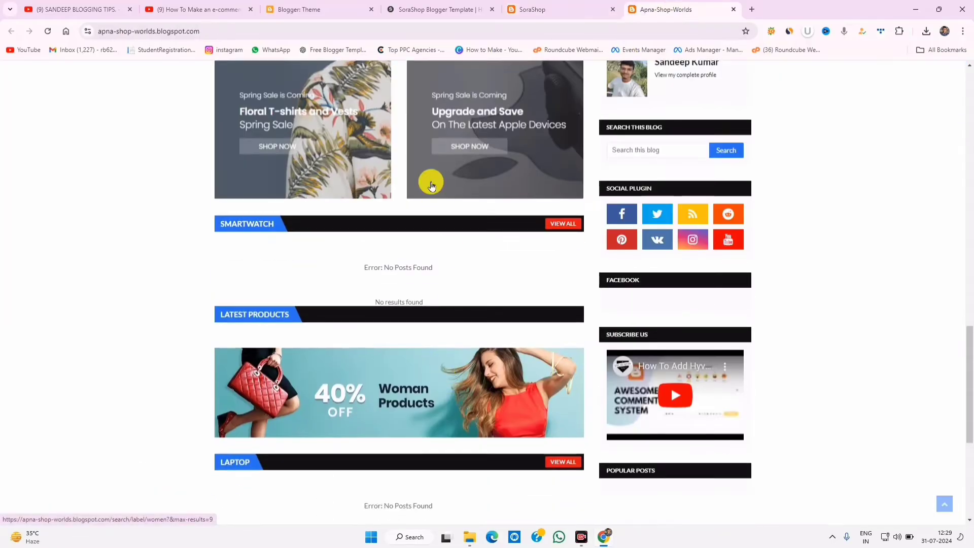
{"action": "scroll", "coordinate": [394, 354], "scroll_direction": "down", "scroll_amount": 5}
{"action": "left_click", "coordinate": [531, 9]}
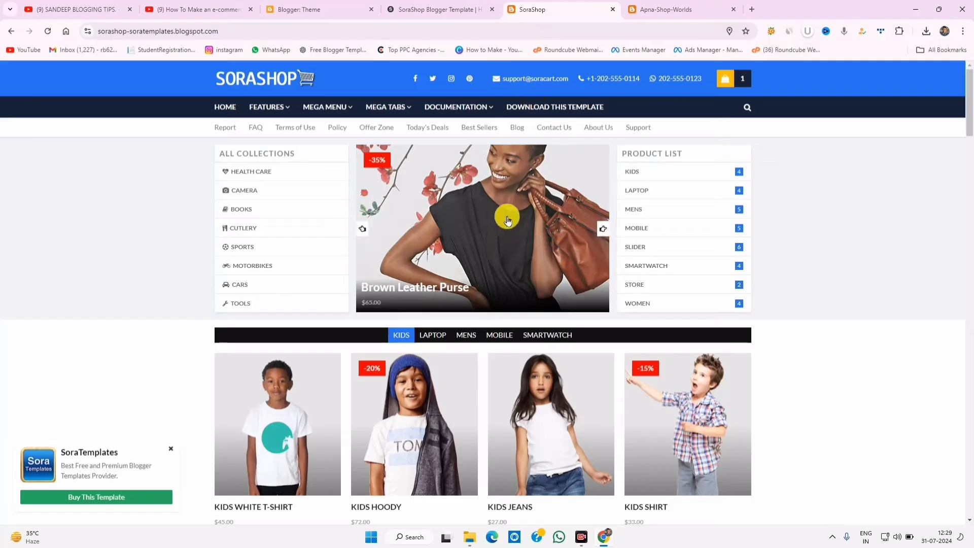
{"action": "left_click", "coordinate": [675, 9]}
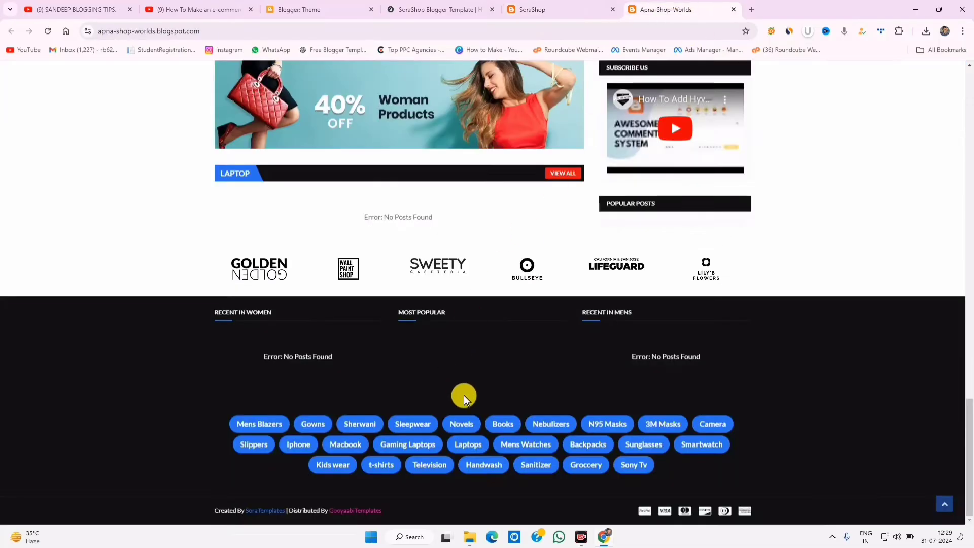
{"action": "scroll", "coordinate": [463, 394], "scroll_direction": "up", "scroll_amount": 15}
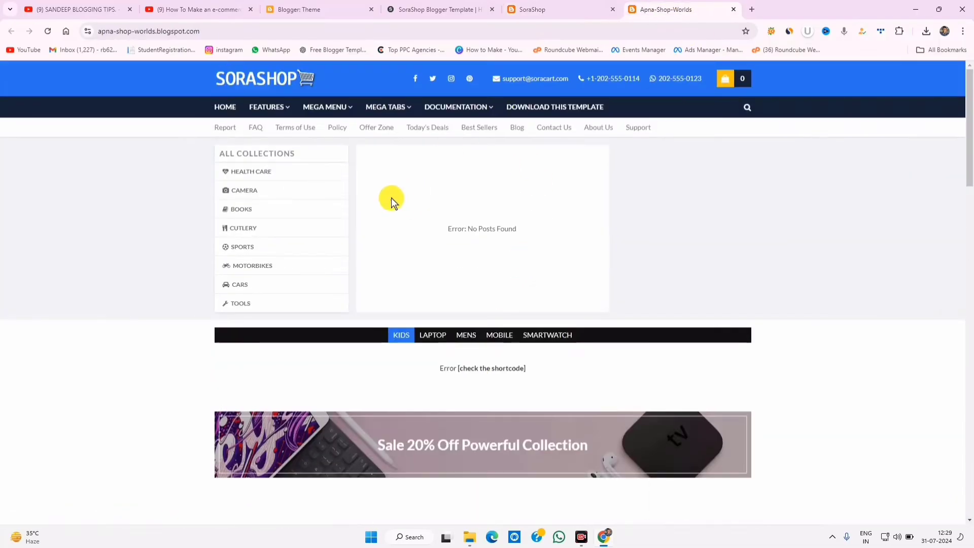
- Step the demo slider back four slides past Girl's Long Dress, then return to the blog
{"action": "left_click", "coordinate": [532, 9]}
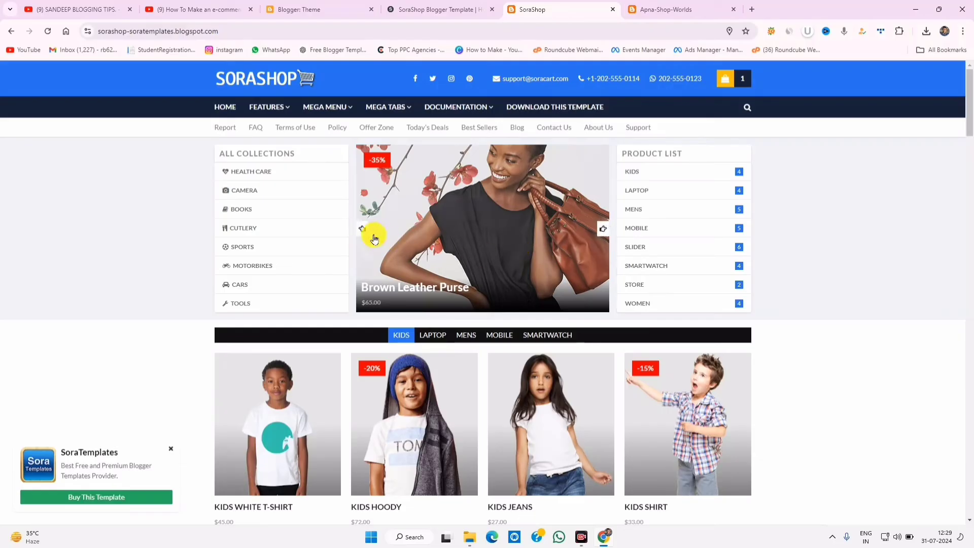
{"action": "left_click", "coordinate": [362, 229]}
{"action": "left_click", "coordinate": [362, 229]}
{"action": "left_click", "coordinate": [362, 230]}
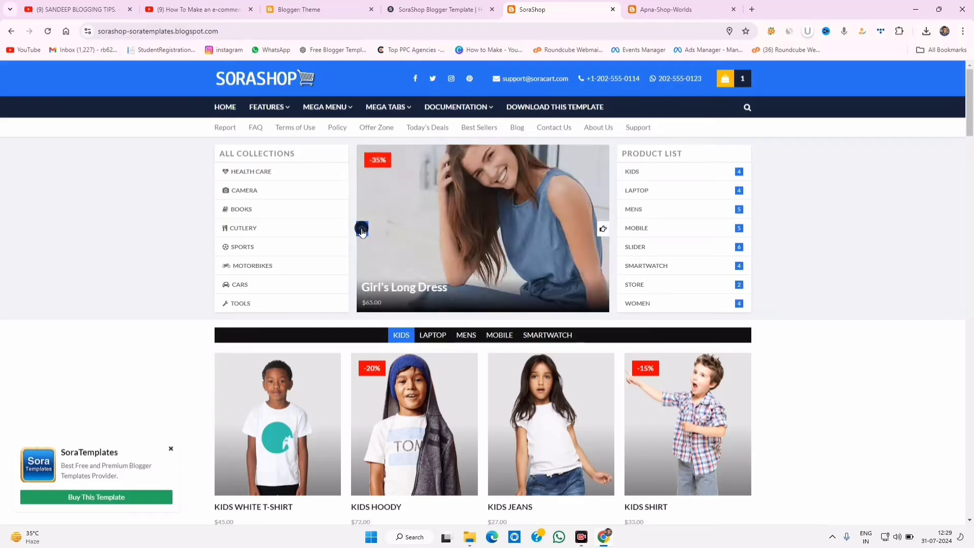
{"action": "left_click", "coordinate": [362, 229]}
{"action": "left_click", "coordinate": [636, 5]}
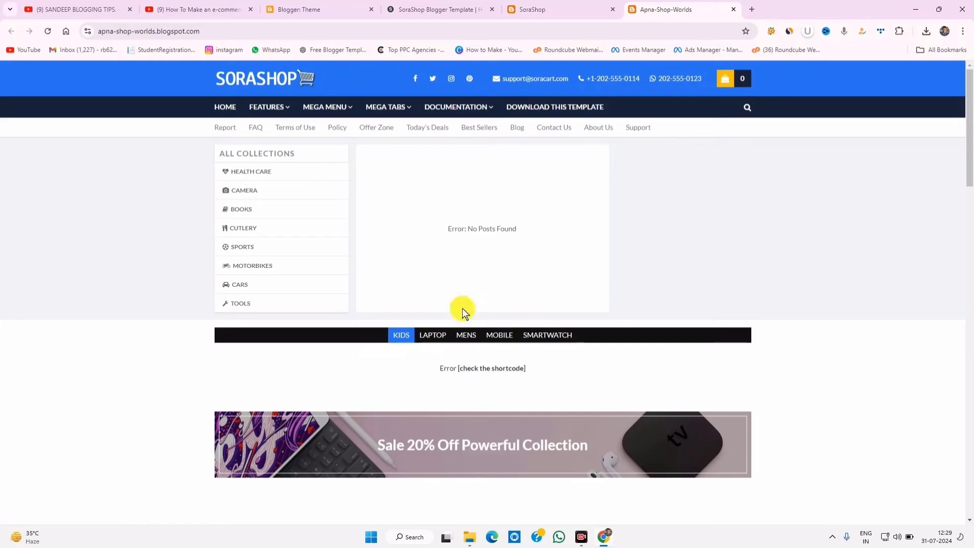
- Select the 'No Posts Found' error message on the blog's slider
{"action": "scroll", "coordinate": [561, 394], "scroll_direction": "down", "scroll_amount": 10}
{"action": "scroll", "coordinate": [583, 359], "scroll_direction": "up", "scroll_amount": 10}
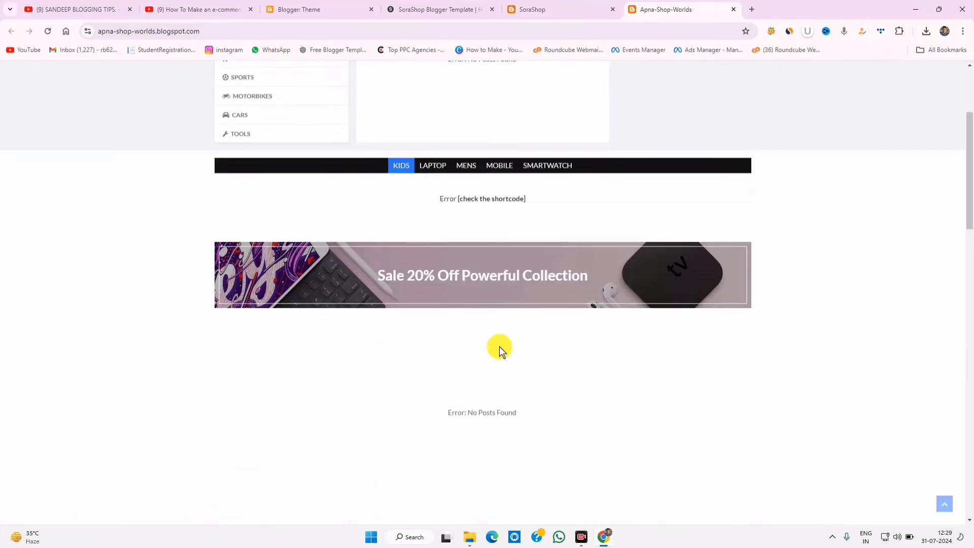
{"action": "scroll", "coordinate": [604, 310], "scroll_direction": "up", "scroll_amount": 3}
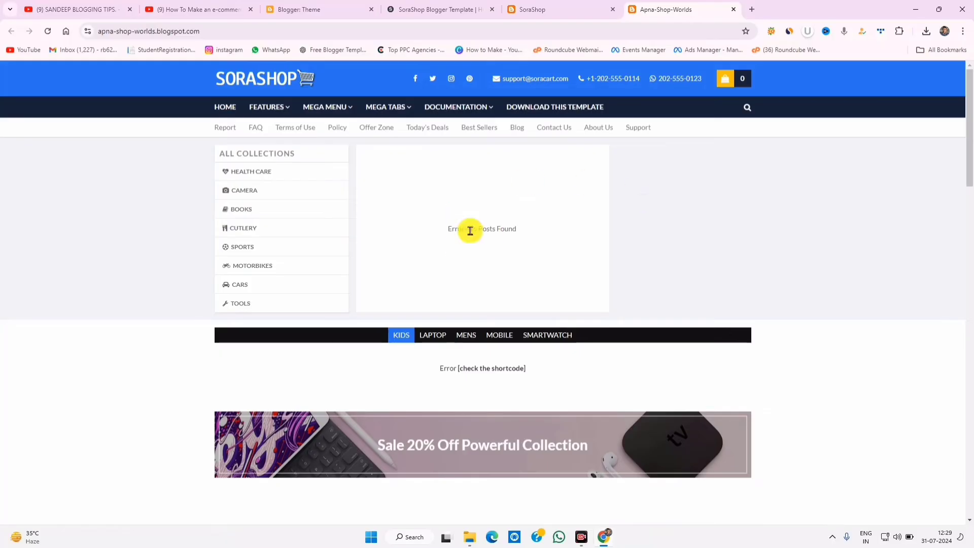
{"action": "left_click_drag", "start_coordinate": [452, 229], "coordinate": [537, 231]}
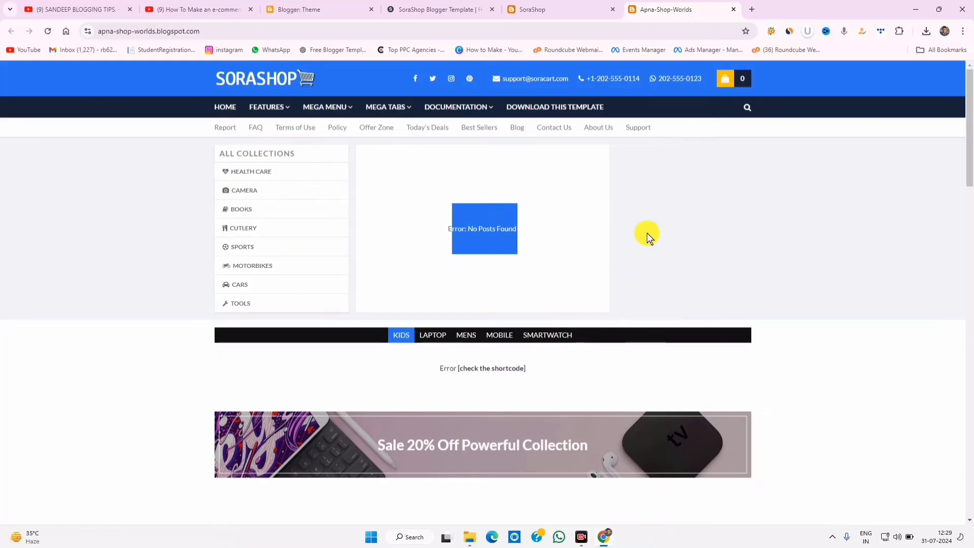
{"action": "scroll", "coordinate": [700, 354], "scroll_direction": "down", "scroll_amount": 10}
{"action": "scroll", "coordinate": [695, 391], "scroll_direction": "up", "scroll_amount": 10}
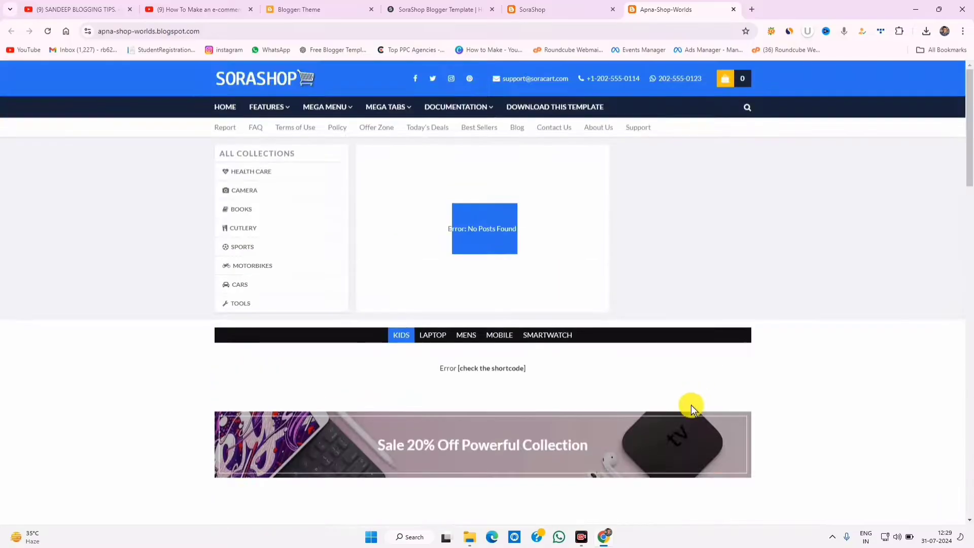
- Cycle through the demo store and soratemplates.com template page back to the blog
{"action": "left_click", "coordinate": [558, 9]}
{"action": "left_click", "coordinate": [435, 9]}
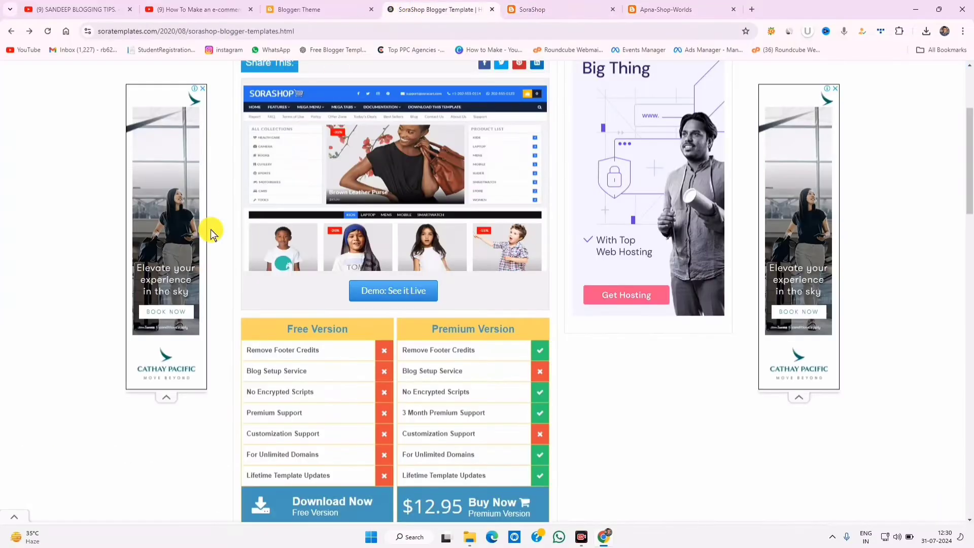
{"action": "scroll", "coordinate": [344, 320], "scroll_direction": "up", "scroll_amount": 3}
{"action": "left_click", "coordinate": [548, 10]}
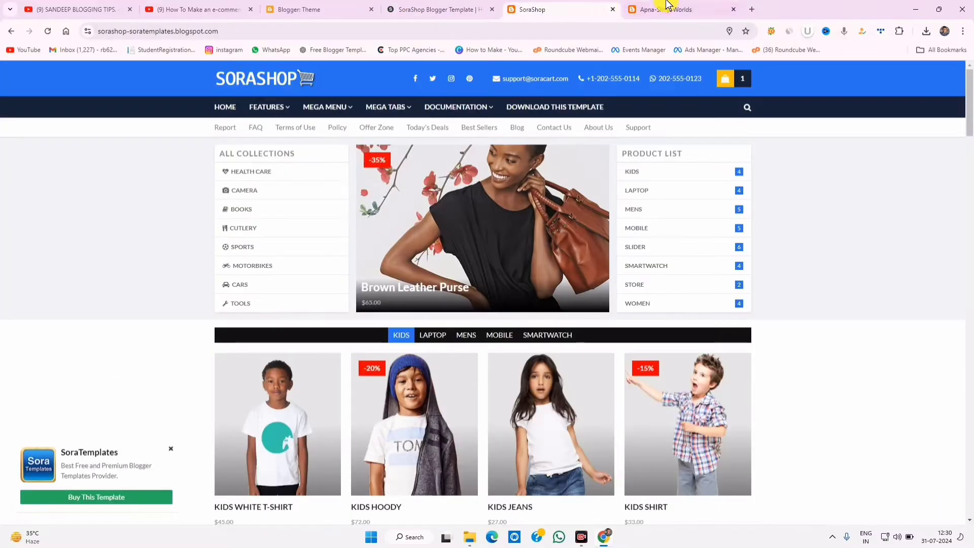
{"action": "left_click", "coordinate": [682, 6]}
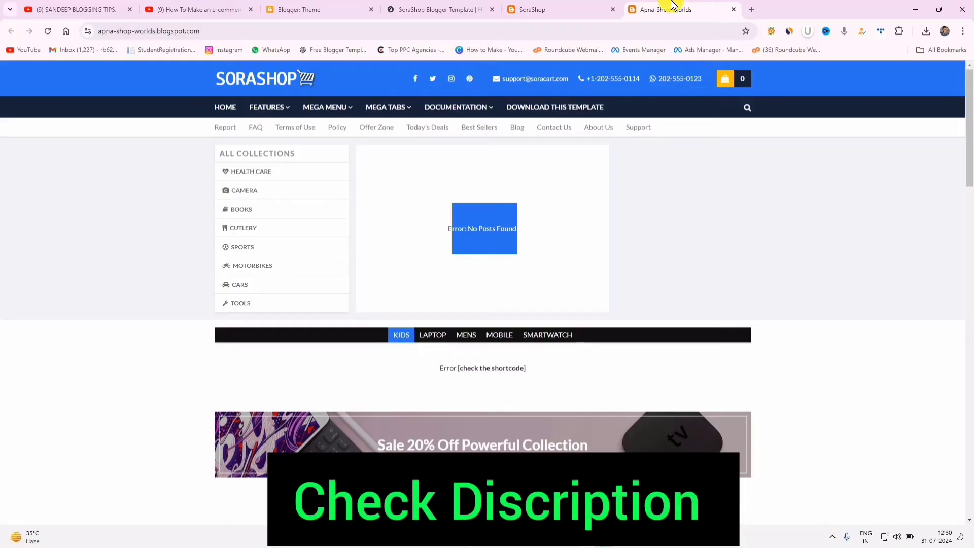
- Review the SoraShop template page on soratemplates.com again, checking the blog in between
{"action": "left_click", "coordinate": [550, 8]}
{"action": "left_click", "coordinate": [470, 6]}
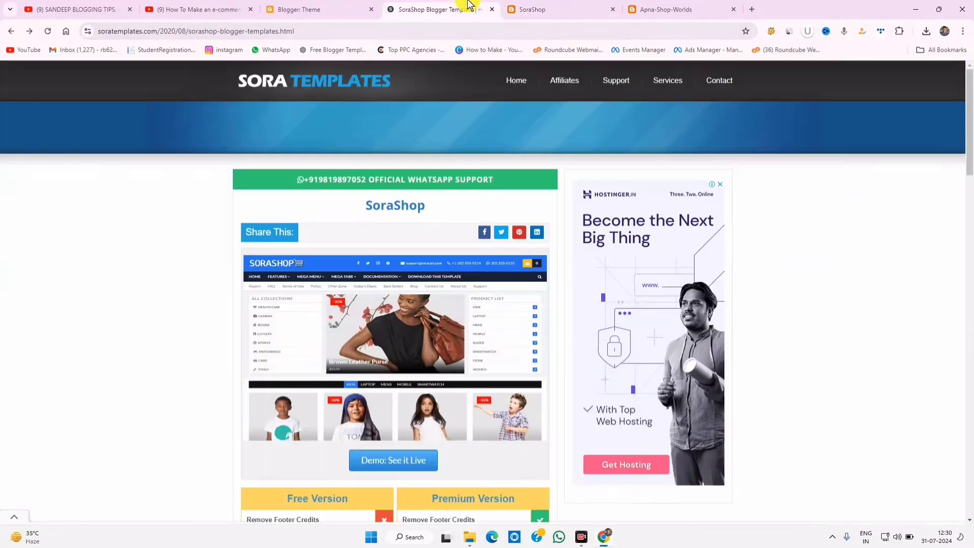
{"action": "scroll", "coordinate": [493, 288], "scroll_direction": "down", "scroll_amount": 6}
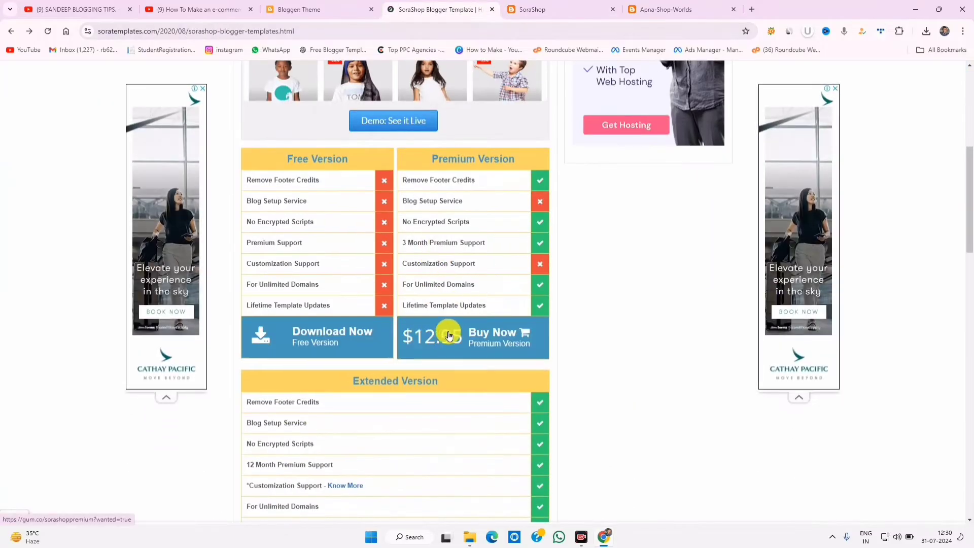
{"action": "scroll", "coordinate": [451, 339], "scroll_direction": "up", "scroll_amount": 6}
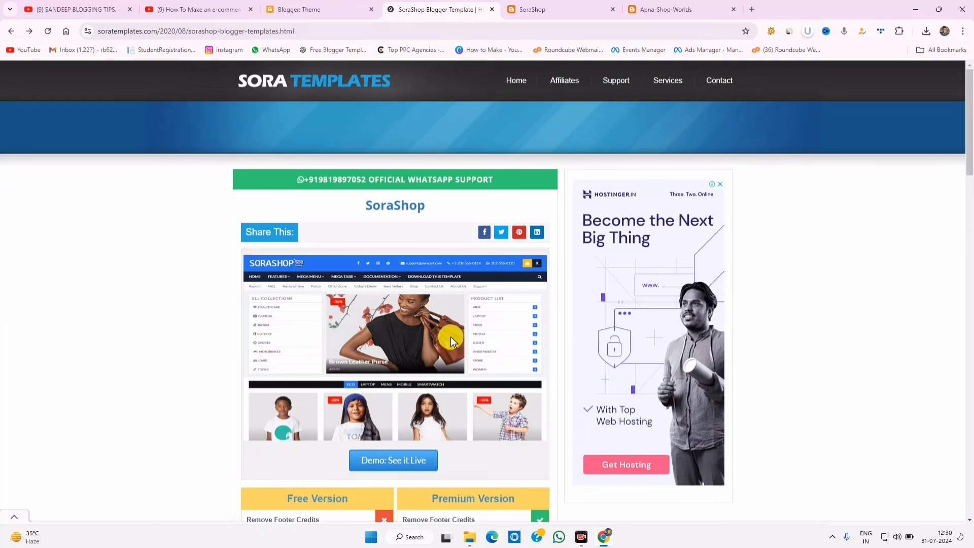
{"action": "left_click", "coordinate": [672, 9]}
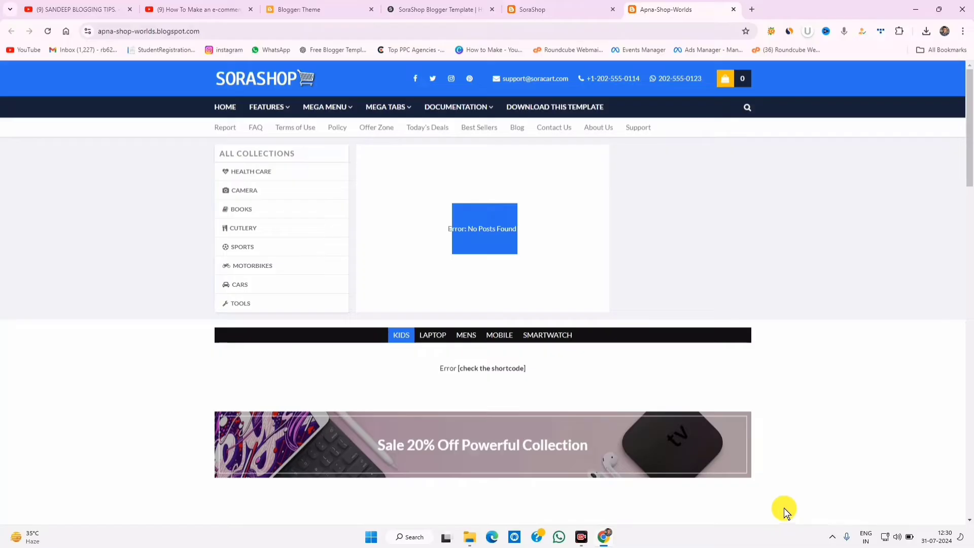
{"action": "left_click", "coordinate": [435, 9]}
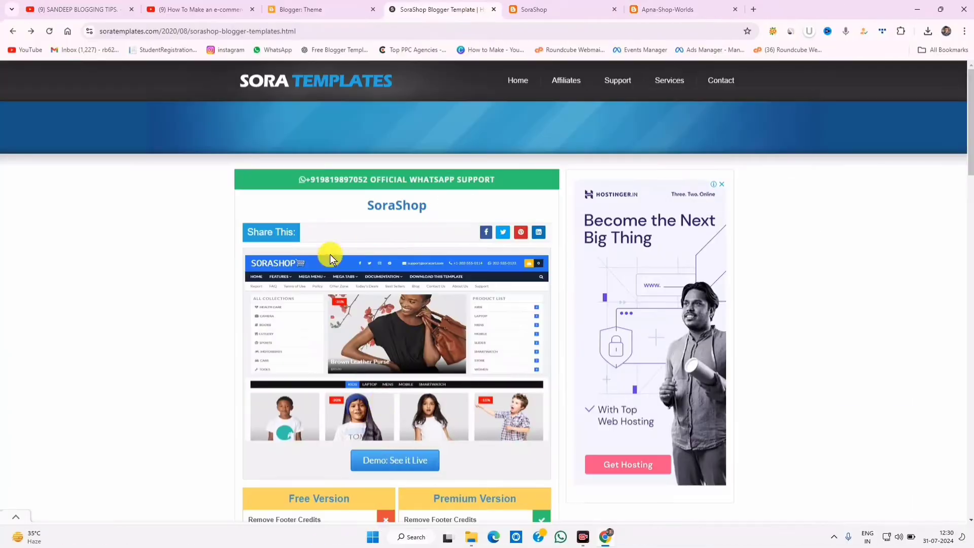
{"action": "scroll", "coordinate": [353, 384], "scroll_direction": "down", "scroll_amount": 3}
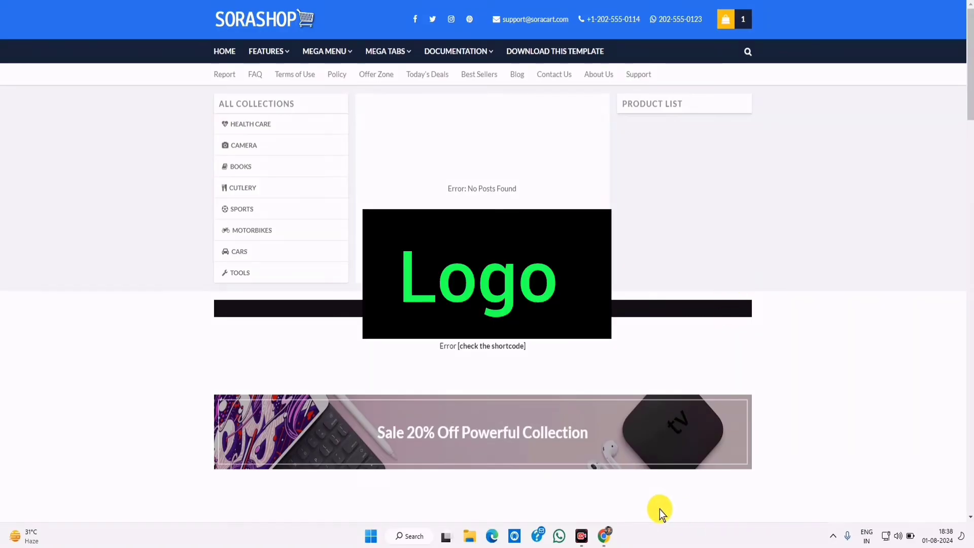
- Draw a red box around the SORASHOP logo in the blog header, redrawing it once
{"action": "left_click_drag", "start_coordinate": [205, 3], "coordinate": [340, 33]}
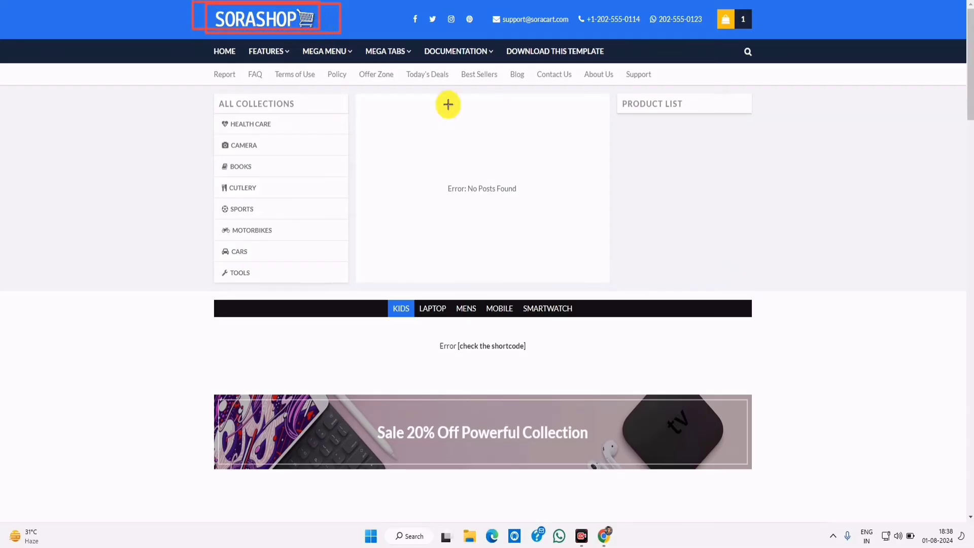
{"action": "left_click", "coordinate": [784, 507]}
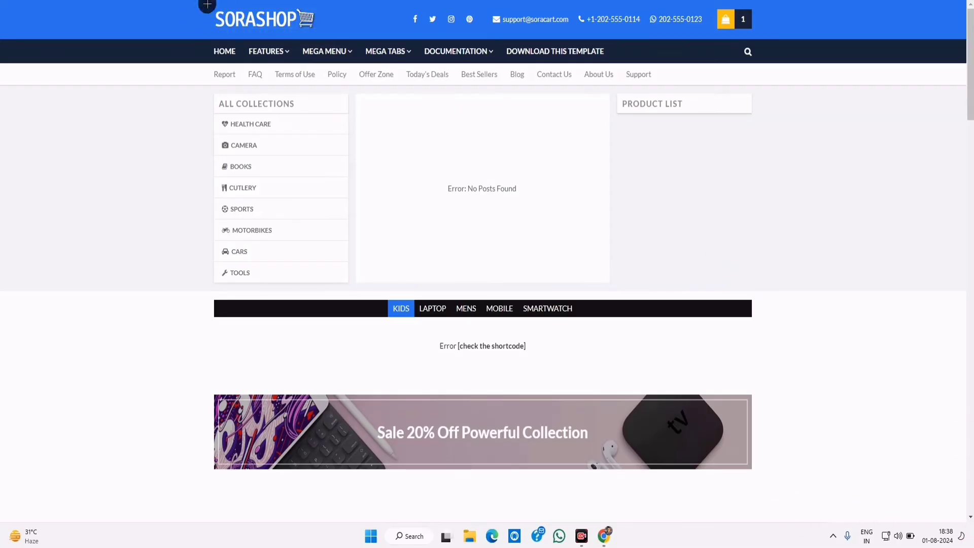
{"action": "left_click_drag", "start_coordinate": [207, 2], "coordinate": [343, 39]}
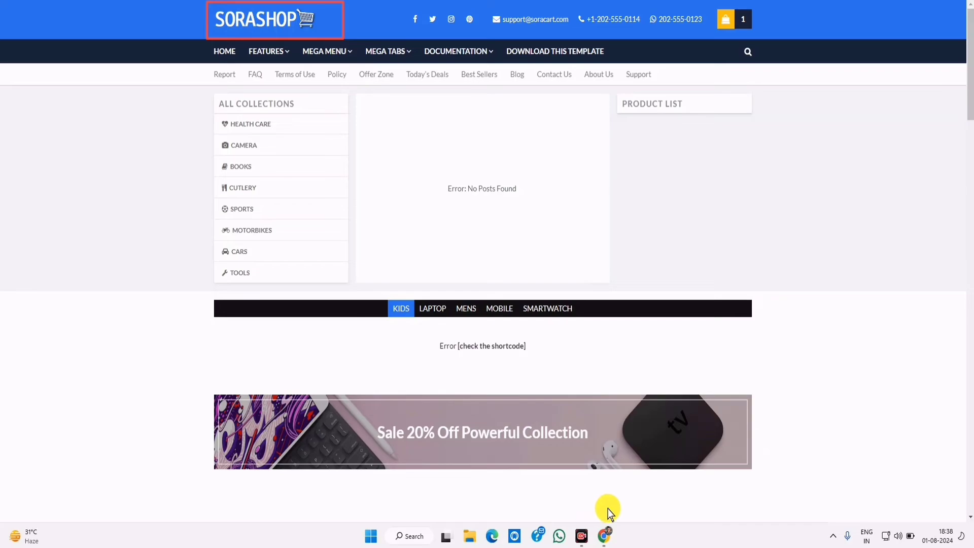
{"action": "left_click", "coordinate": [783, 509]}
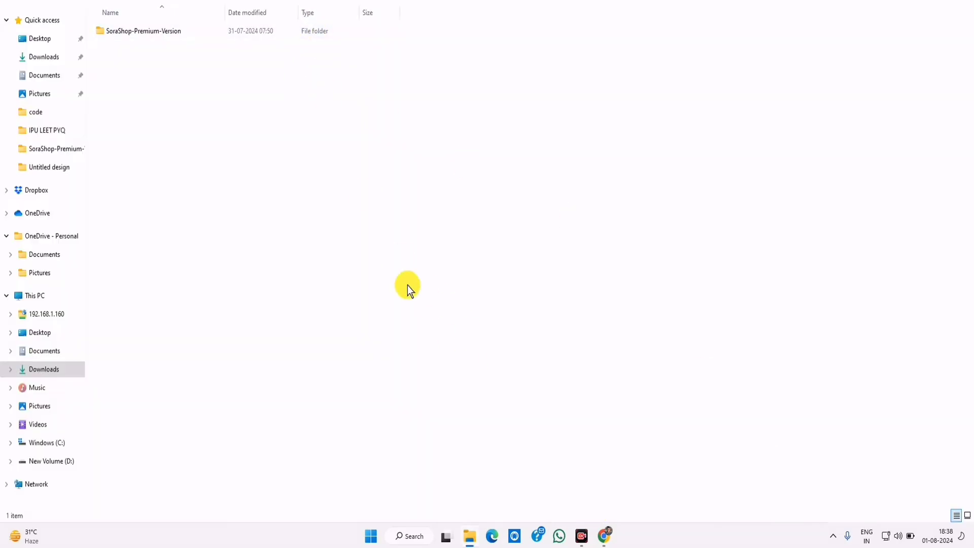
- Open the SoraShop-Premium-Version folder and preview the Logo image
{"action": "double_click", "coordinate": [236, 32]}
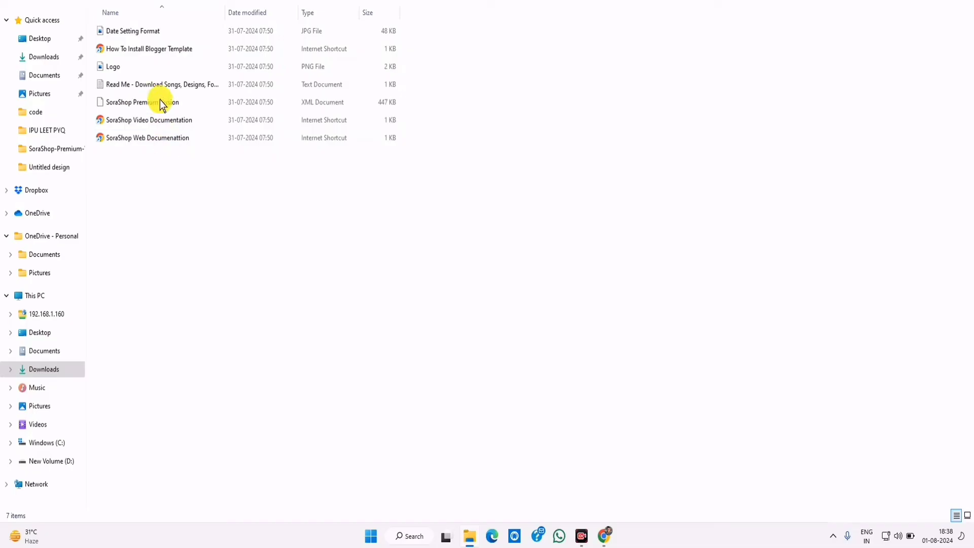
{"action": "left_click", "coordinate": [141, 67]}
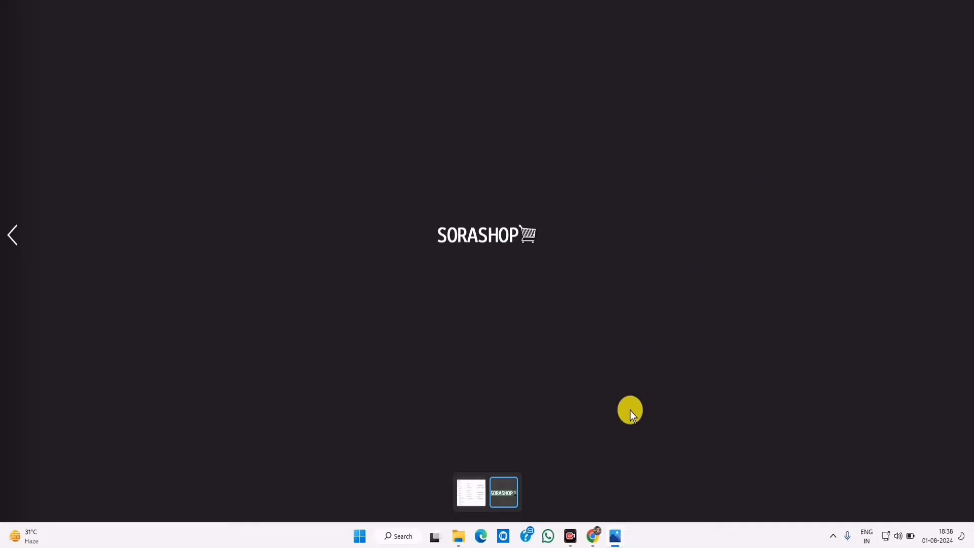
{"action": "left_click", "coordinate": [961, 1]}
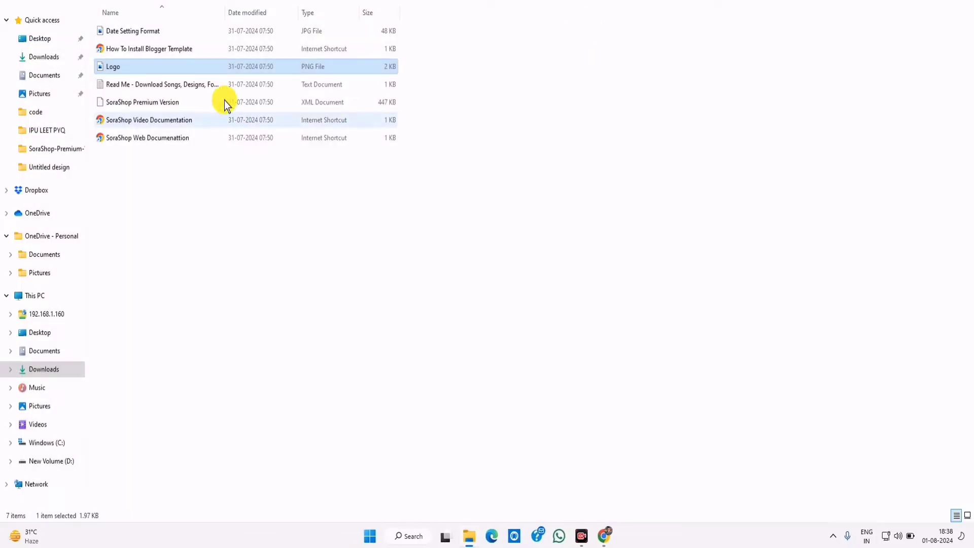
- Check Logo.png's Properties details to confirm it measures 200 x 40 pixels
{"action": "right_click", "coordinate": [169, 68]}
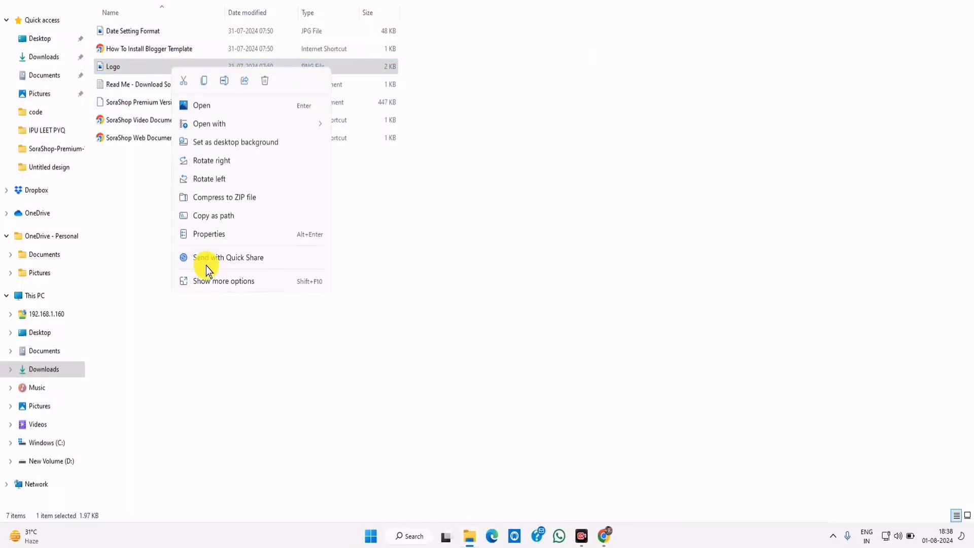
{"action": "left_click", "coordinate": [211, 236]}
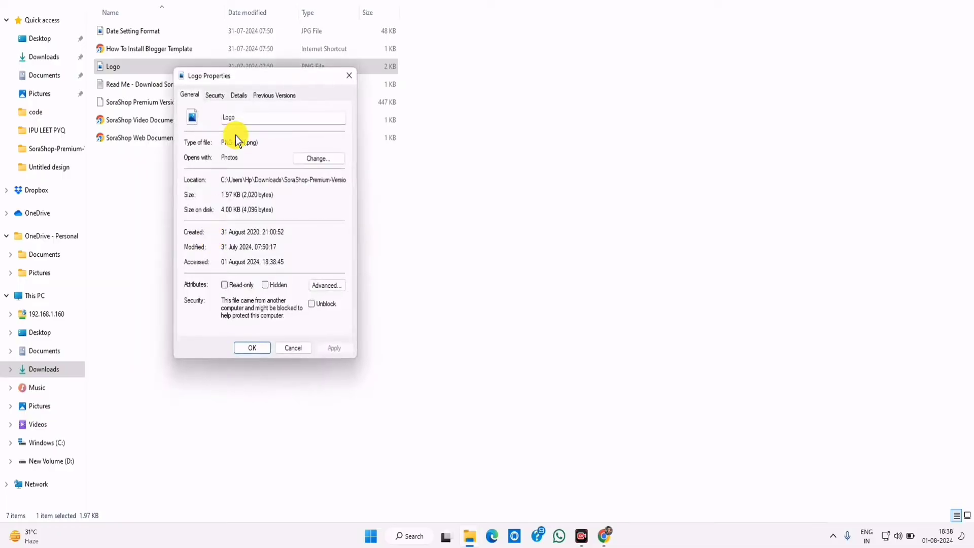
{"action": "left_click", "coordinate": [238, 97]}
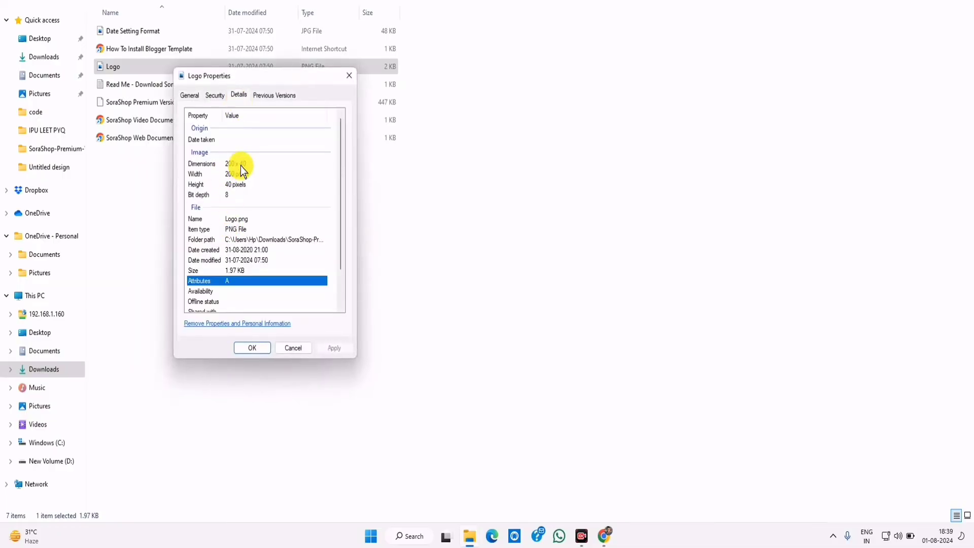
{"action": "left_click", "coordinate": [349, 75]}
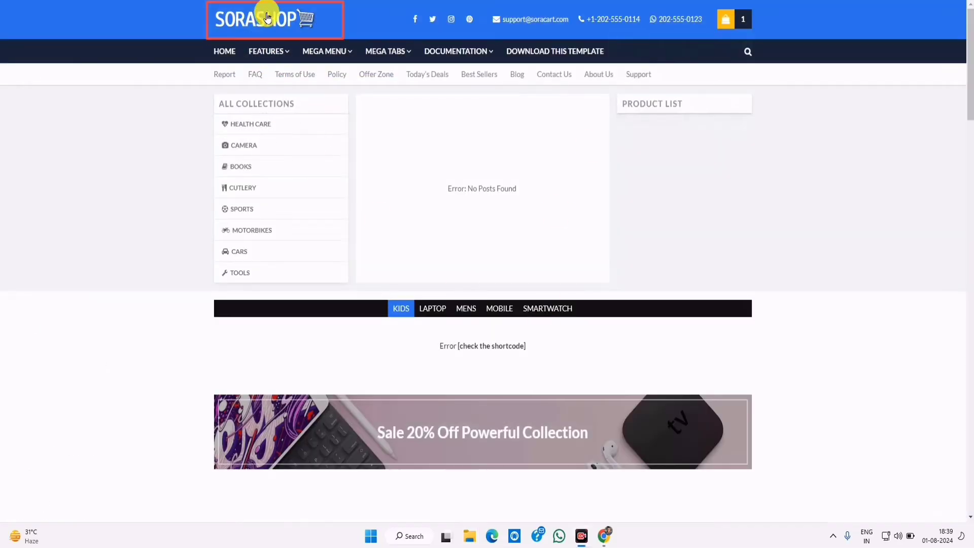
- Inspect the SORASHOP header logo with the DevTools element picker to read its 200 × 40 size
{"action": "right_click", "coordinate": [265, 14]}
{"action": "left_click", "coordinate": [326, 258]}
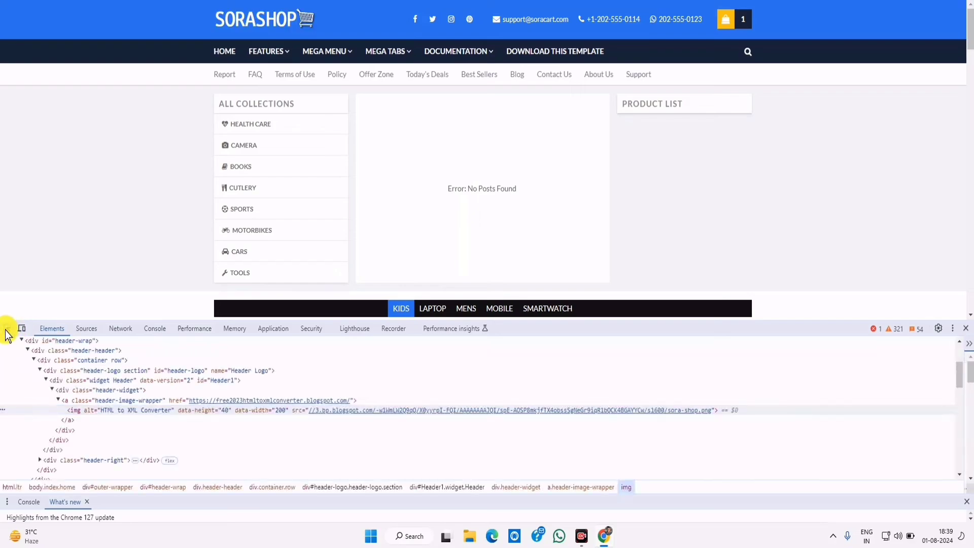
{"action": "left_click", "coordinate": [7, 330]}
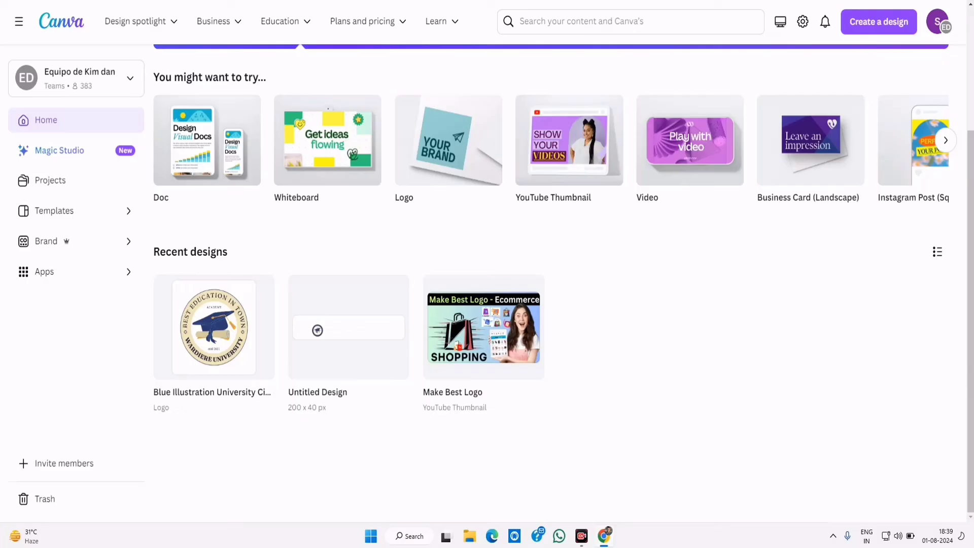
- Create a custom 200 × 40 px Canva design, then close DevTools on the blog tab
{"action": "left_click", "coordinate": [872, 26]}
{"action": "left_click", "coordinate": [744, 408]}
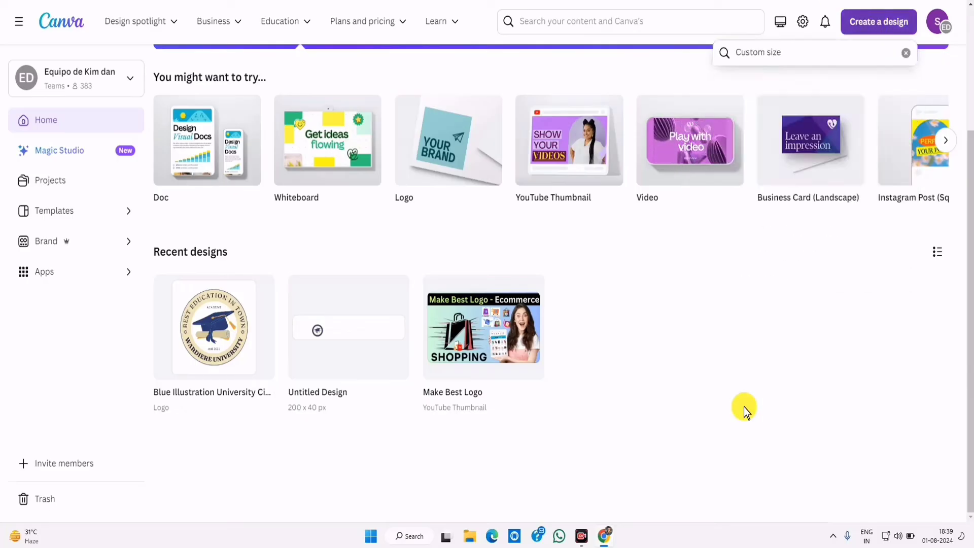
{"action": "type", "text": "400"}
{"action": "left_click_drag", "start_coordinate": [748, 107], "coordinate": [725, 106]}
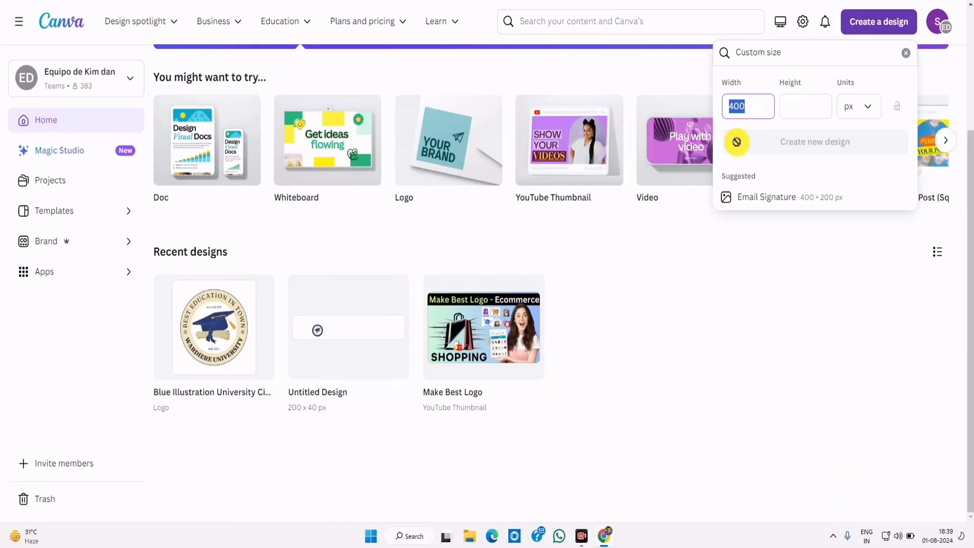
{"action": "type", "text": "200"}
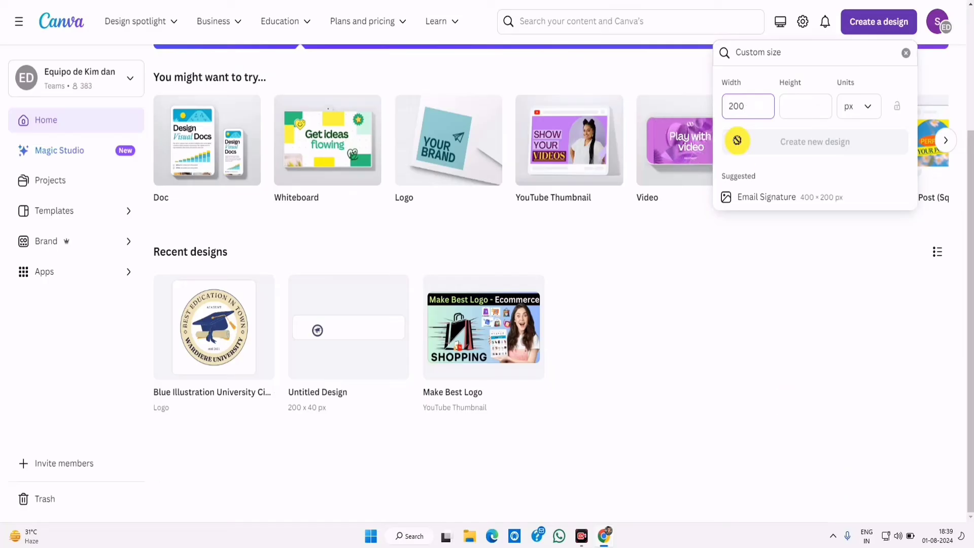
{"action": "left_click", "coordinate": [803, 107]}
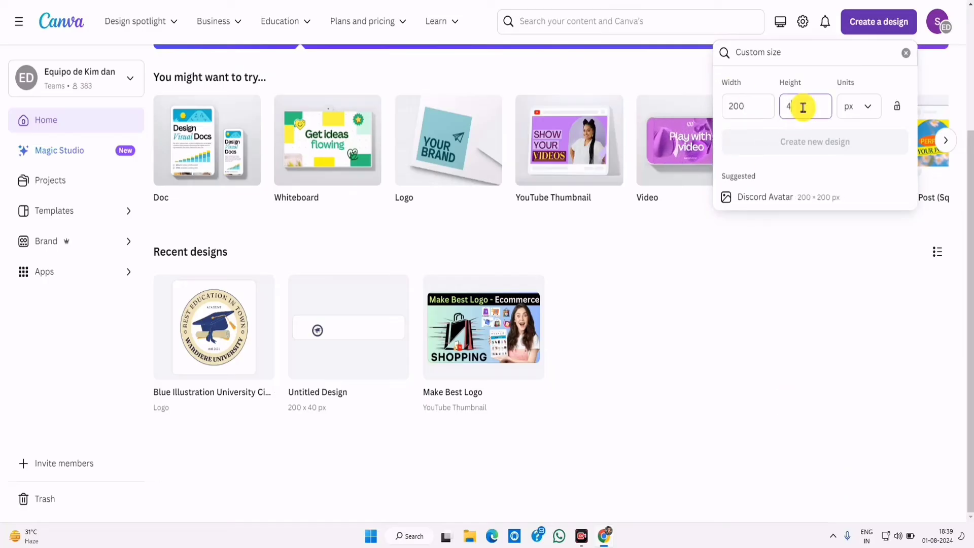
{"action": "type", "text": "40"}
{"action": "left_click", "coordinate": [793, 143]}
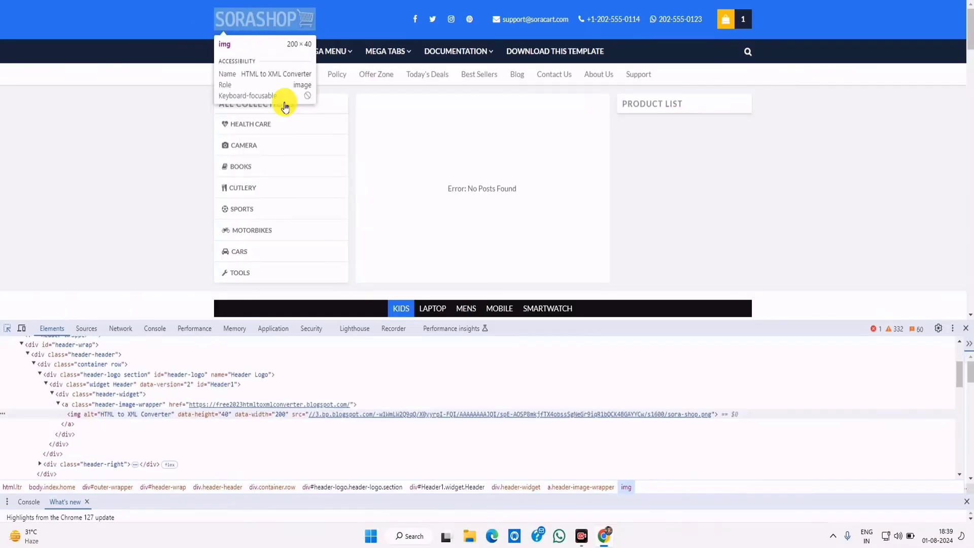
{"action": "left_click_drag", "start_coordinate": [972, 322], "coordinate": [972, 327]}
{"action": "left_click", "coordinate": [969, 328]}
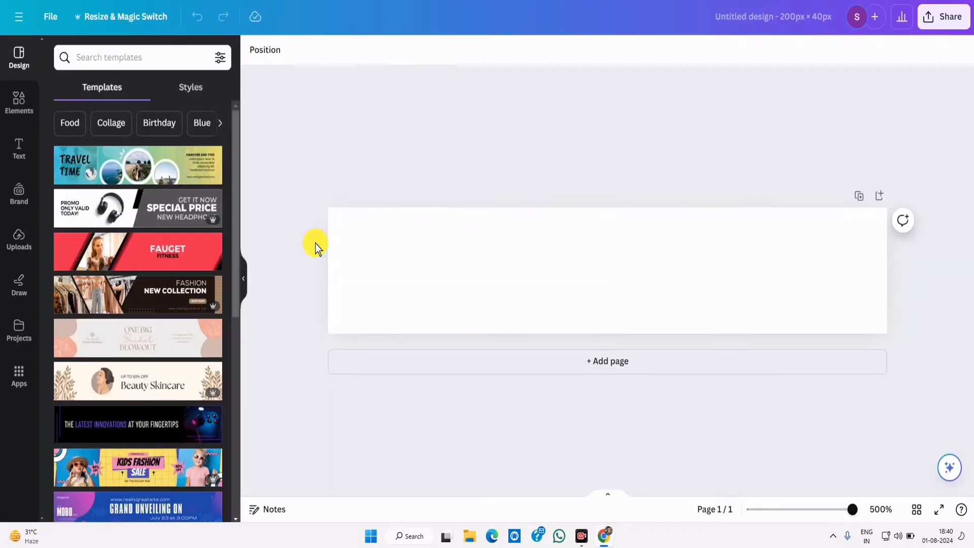
- Select the blank 200 × 40 page and scroll through the suggested banner templates
{"action": "left_click", "coordinate": [315, 242]}
{"action": "scroll", "coordinate": [174, 284], "scroll_direction": "down", "scroll_amount": 8}
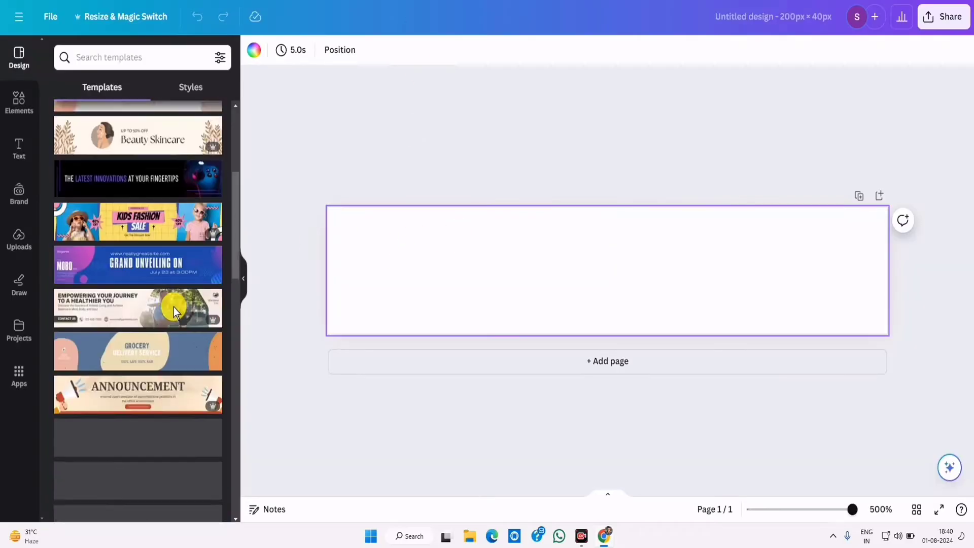
{"action": "scroll", "coordinate": [157, 264], "scroll_direction": "up", "scroll_amount": 8}
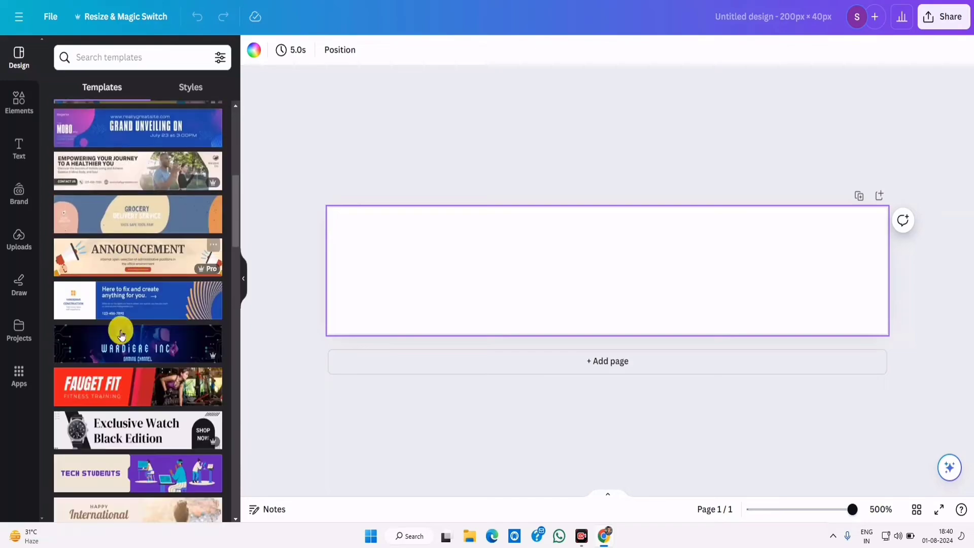
{"action": "scroll", "coordinate": [109, 416], "scroll_direction": "down", "scroll_amount": 4}
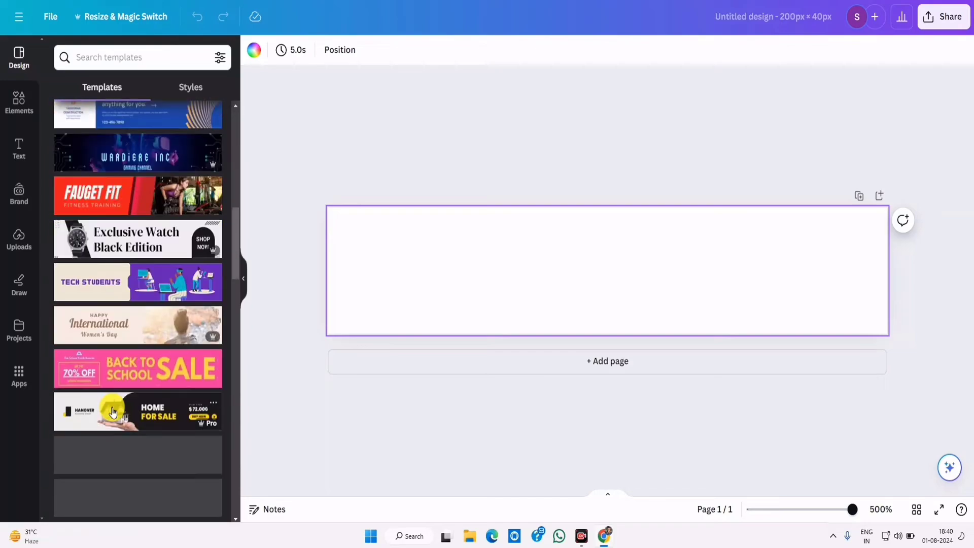
{"action": "scroll", "coordinate": [120, 417], "scroll_direction": "down", "scroll_amount": 6}
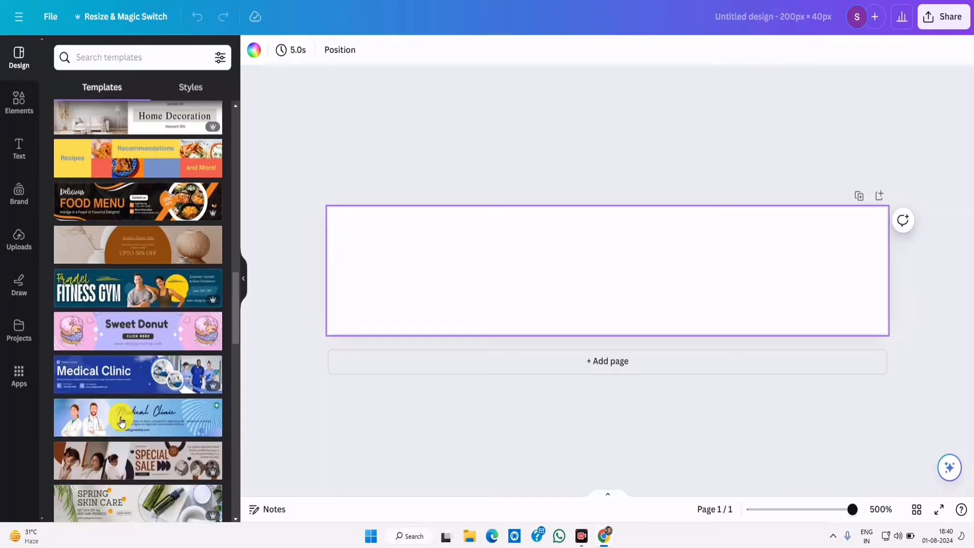
{"action": "scroll", "coordinate": [121, 418], "scroll_direction": "down", "scroll_amount": 6}
{"action": "scroll", "coordinate": [119, 418], "scroll_direction": "up", "scroll_amount": 20}
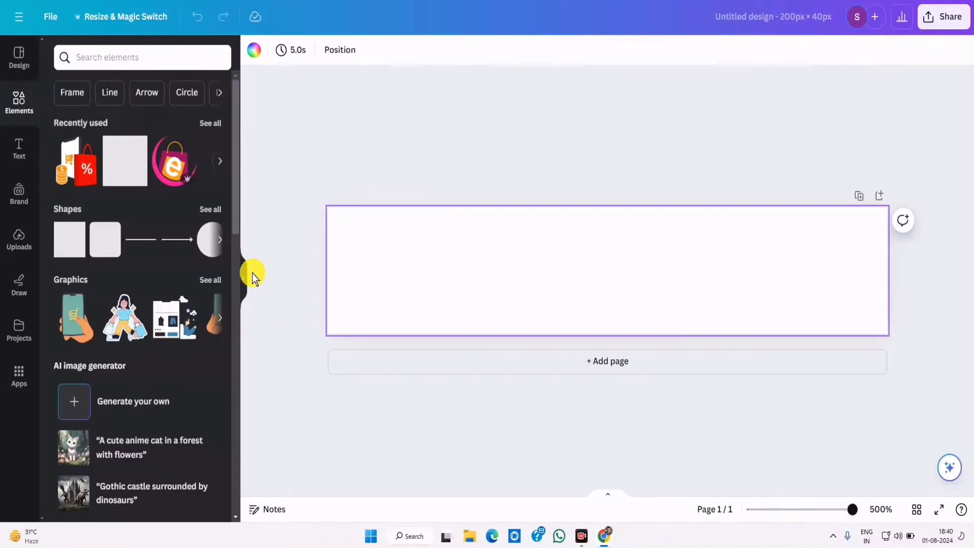
- Add a heading to the logo page and place the shopping-bag graphic over WORLDS
{"action": "left_click", "coordinate": [18, 149]}
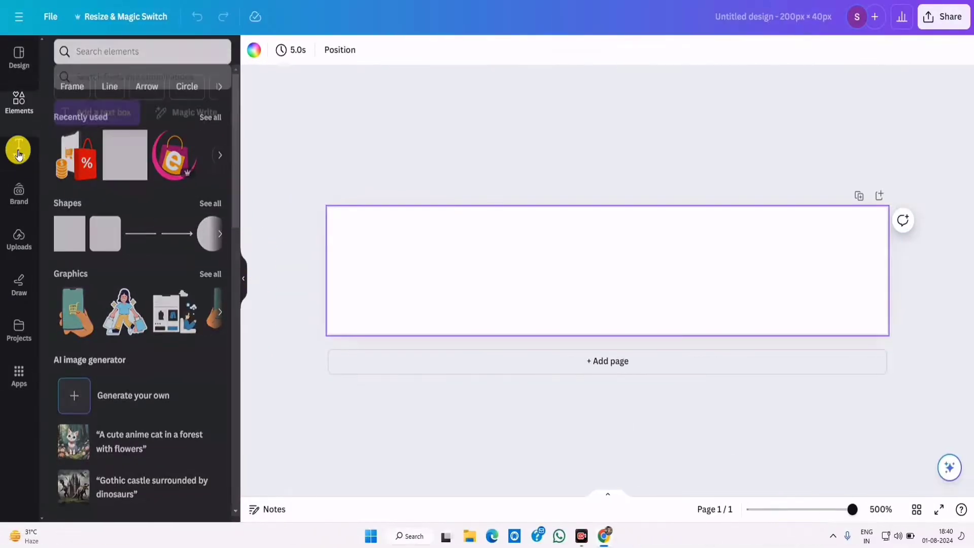
{"action": "left_click_drag", "start_coordinate": [109, 178], "coordinate": [589, 272]}
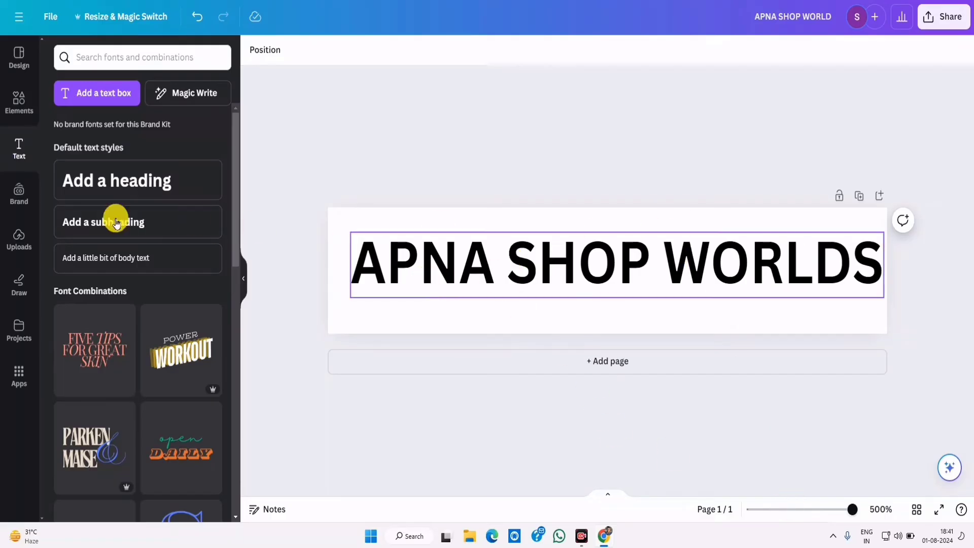
{"action": "left_click", "coordinate": [6, 107]}
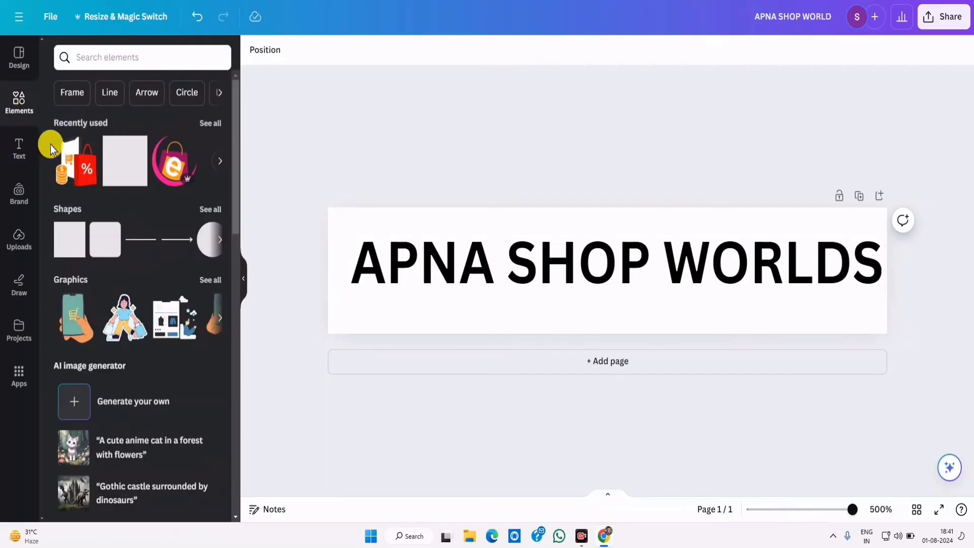
{"action": "left_click", "coordinate": [65, 163]}
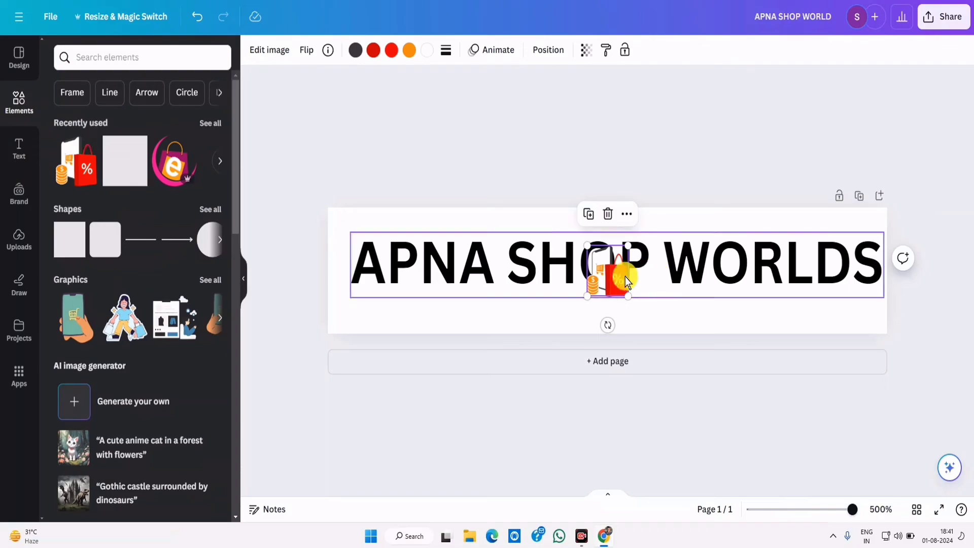
{"action": "left_click_drag", "start_coordinate": [612, 272], "coordinate": [753, 284]}
- Edit the APNA SHOP WORLDS heading text and delete the shopping-bag graphic
{"action": "left_click", "coordinate": [522, 261]}
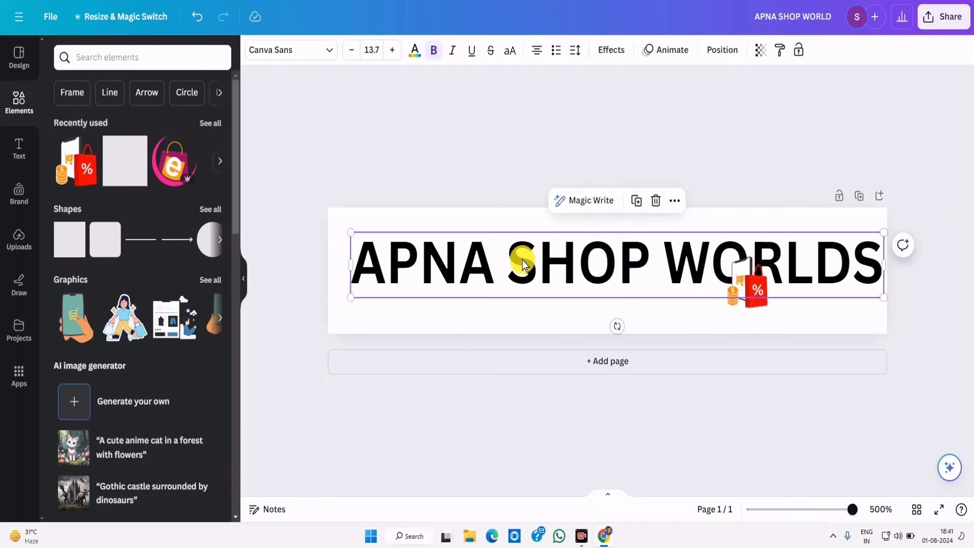
{"action": "left_click", "coordinate": [538, 261]}
{"action": "left_click", "coordinate": [642, 259]}
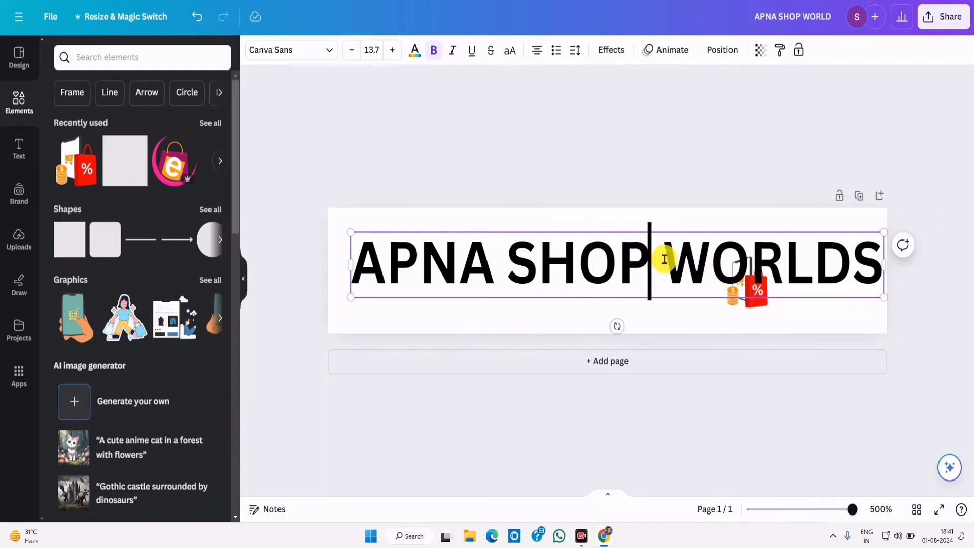
{"action": "double_click", "coordinate": [665, 256]}
{"action": "left_click", "coordinate": [739, 289]}
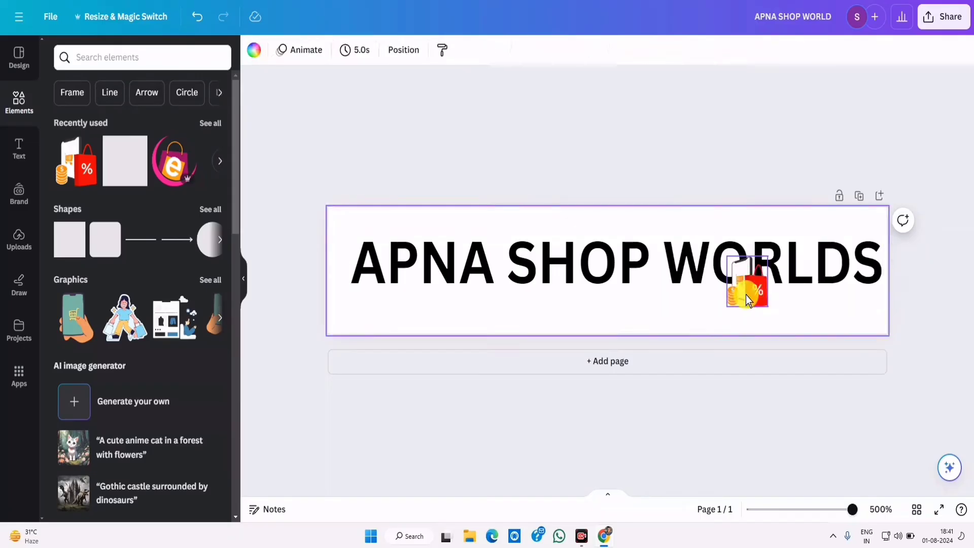
{"action": "left_click", "coordinate": [747, 229]}
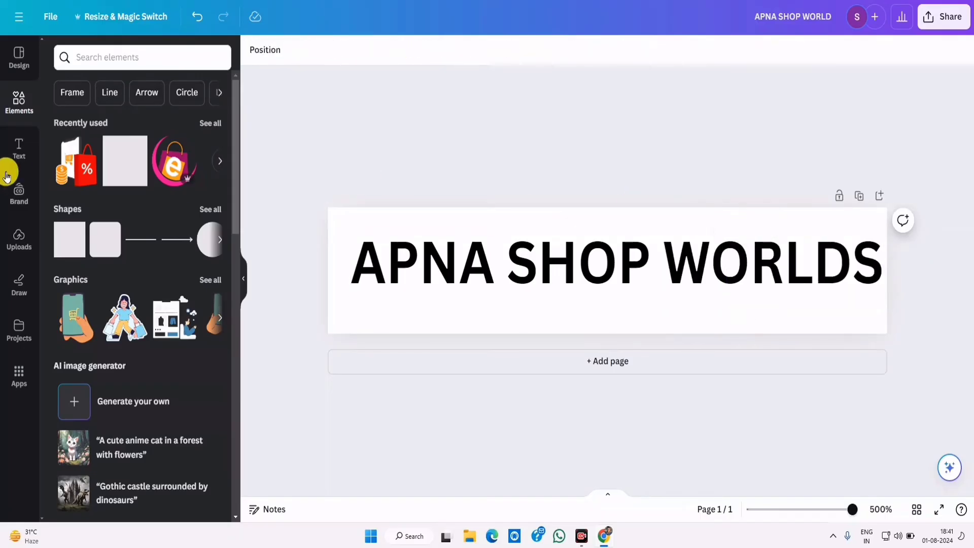
- Search the elements library for EARPHONE graphics
{"action": "left_click", "coordinate": [20, 101]}
{"action": "type", "text": "E"}
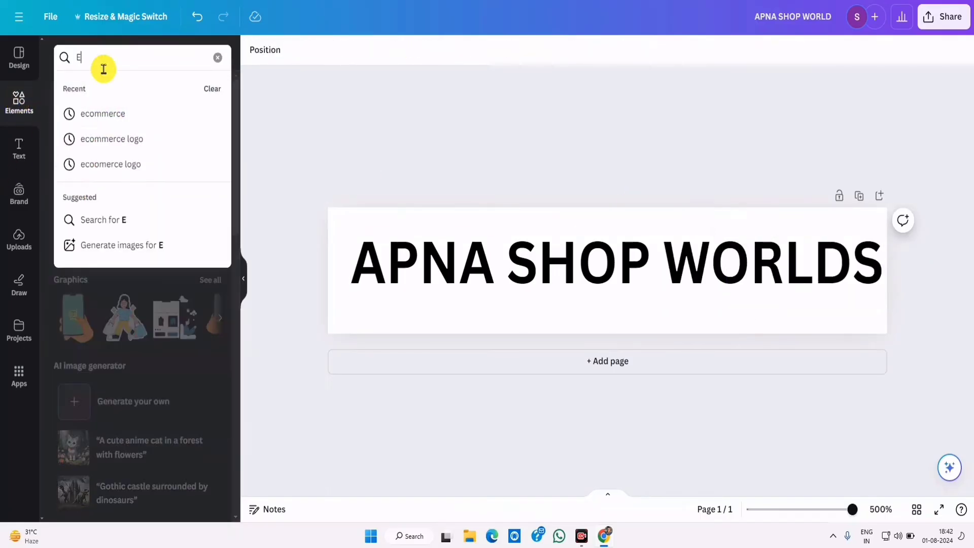
{"action": "type", "text": "ARPHONE"}
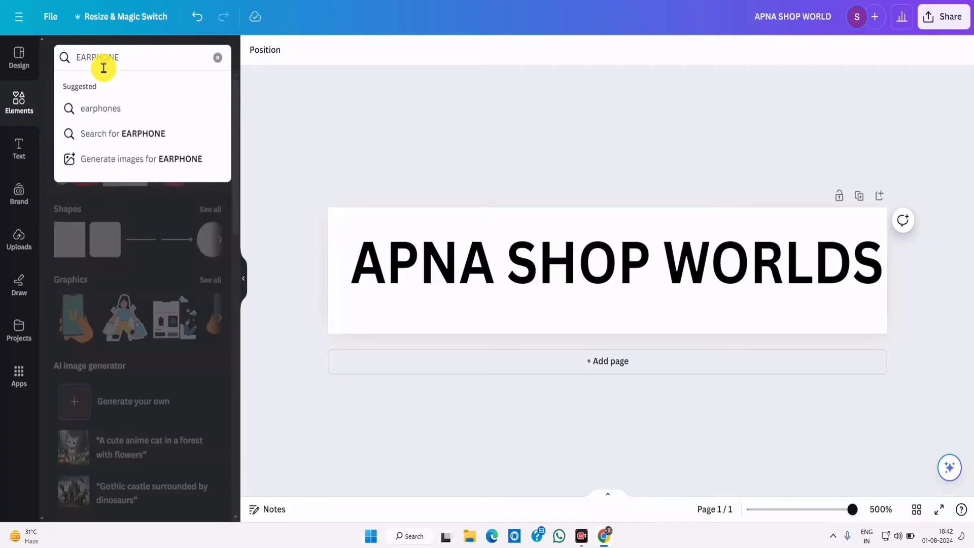
{"action": "key", "text": "Return"}
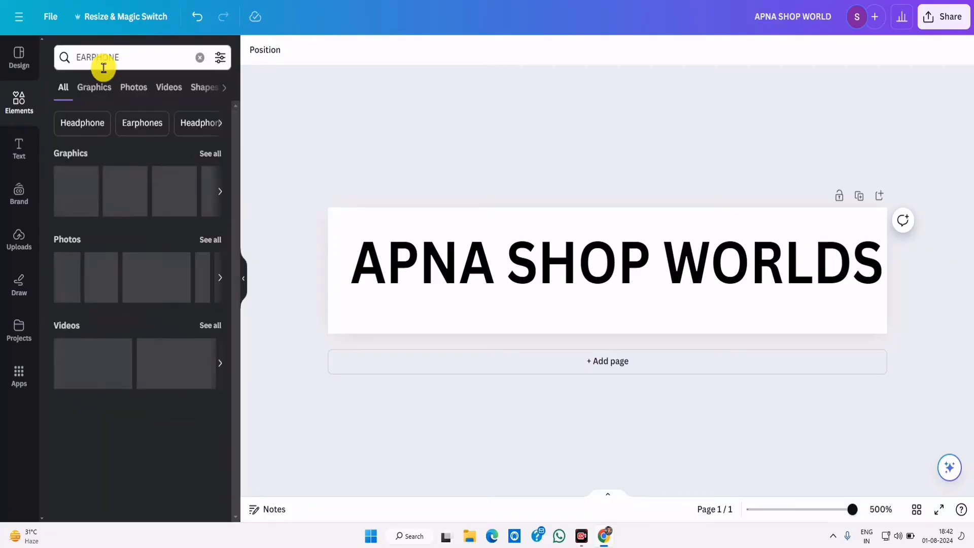
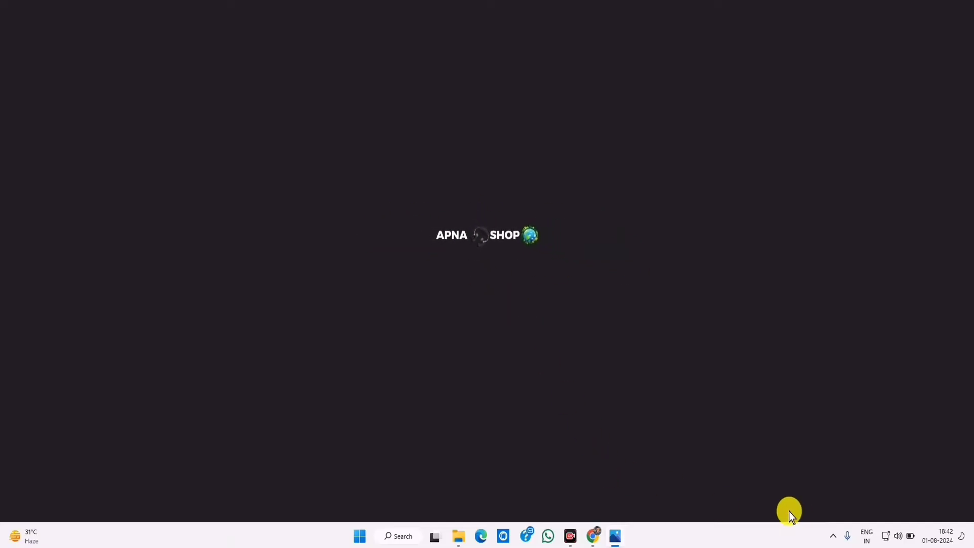
- Go to the Blogger dashboard and start a new page in the HTML to XML Converter blog
{"action": "key", "text": "alt+Tab"}
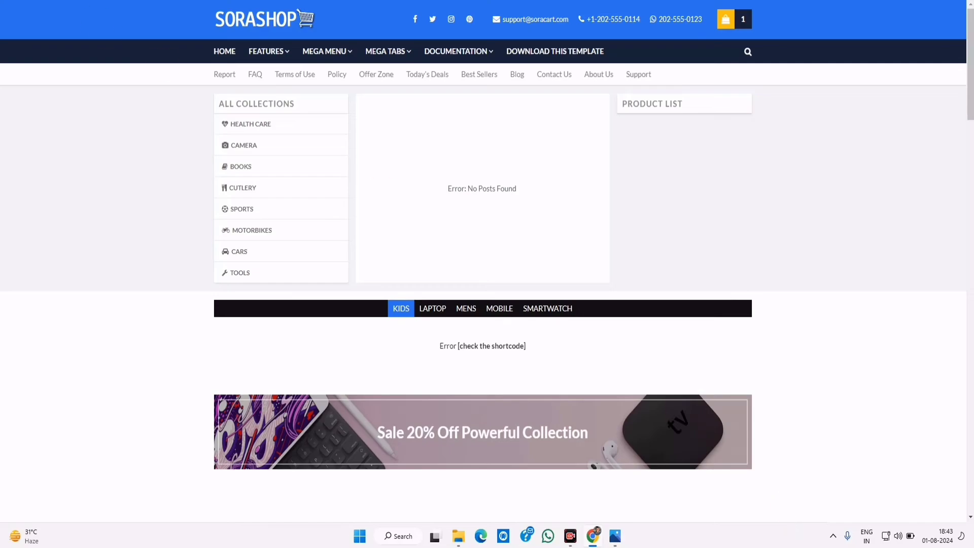
{"action": "key", "text": "ctrl+Tab"}
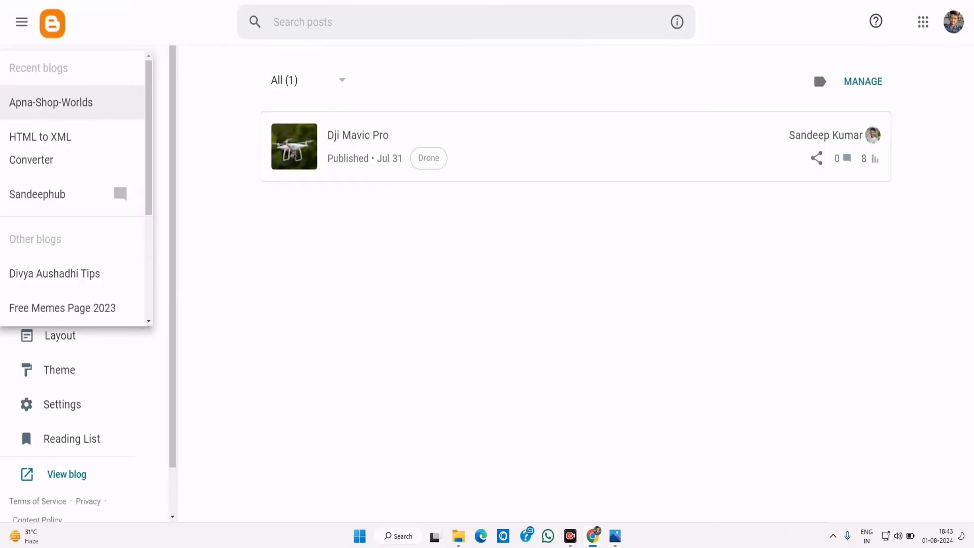
{"action": "left_click", "coordinate": [218, 339]}
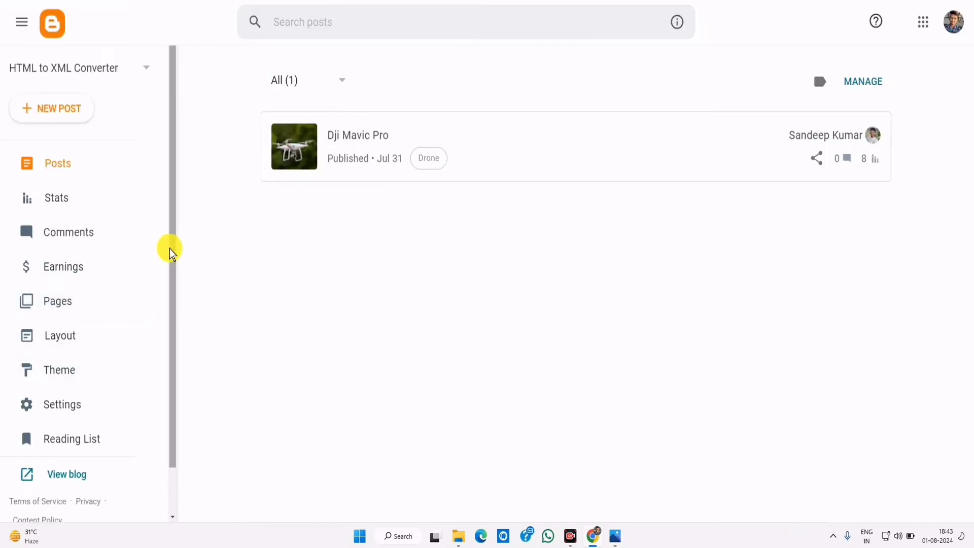
{"action": "left_click", "coordinate": [71, 337]}
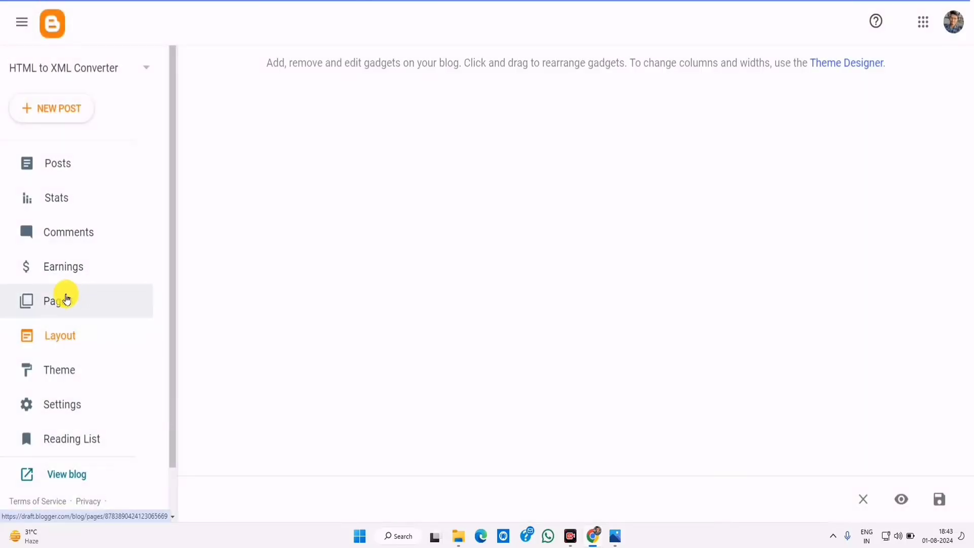
{"action": "left_click", "coordinate": [63, 297]}
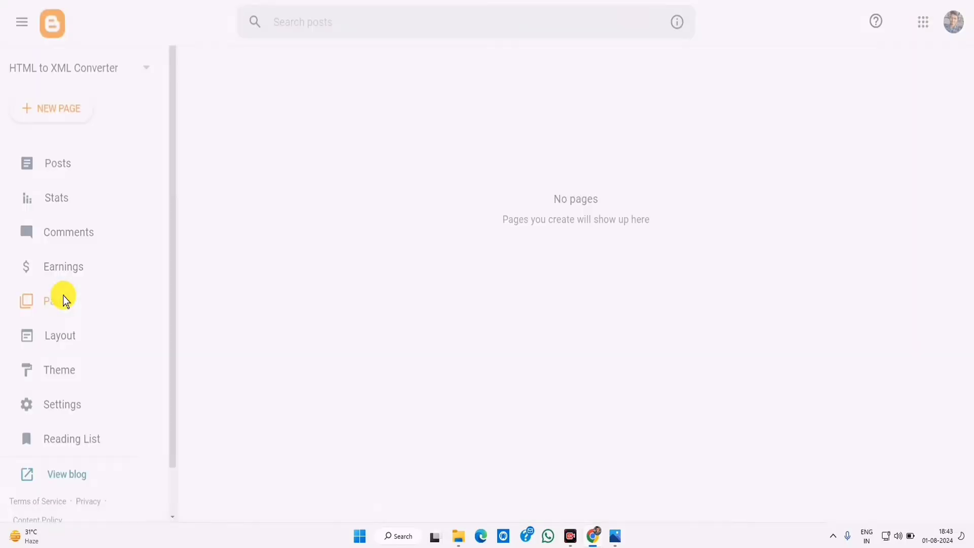
{"action": "left_click", "coordinate": [58, 110]}
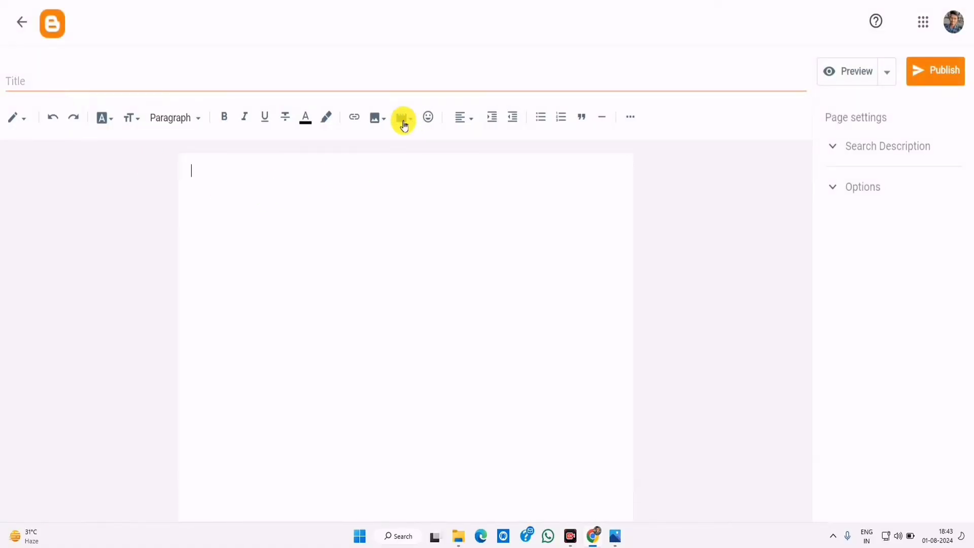
- Upload the APNA SHOP logo into the draft page, copy its image address, and return to Pages
{"action": "left_click", "coordinate": [404, 125]}
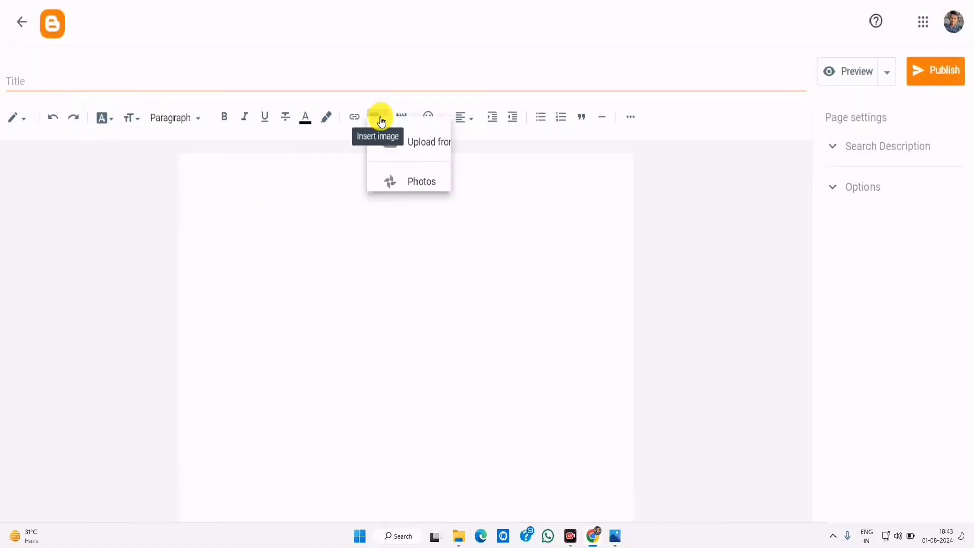
{"action": "left_click", "coordinate": [439, 157]}
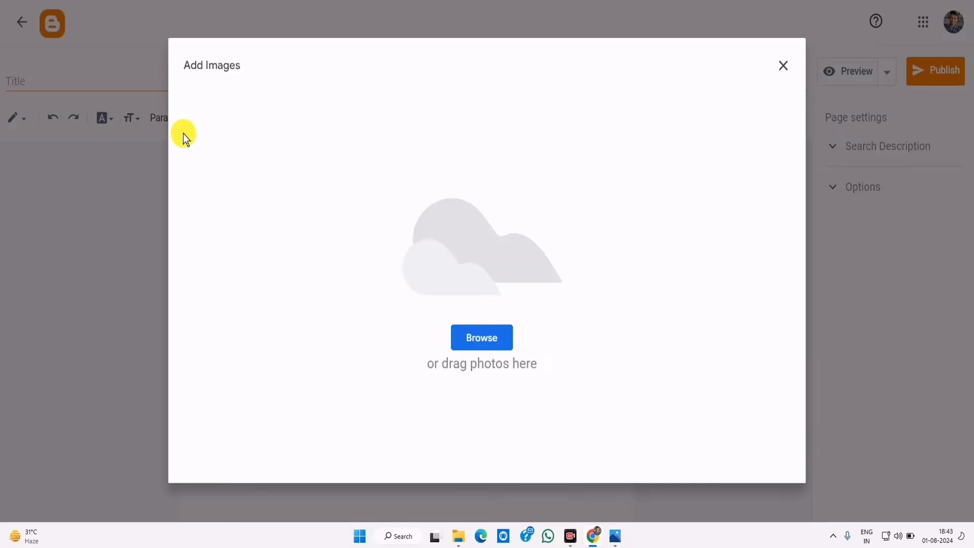
{"action": "left_click", "coordinate": [499, 347]}
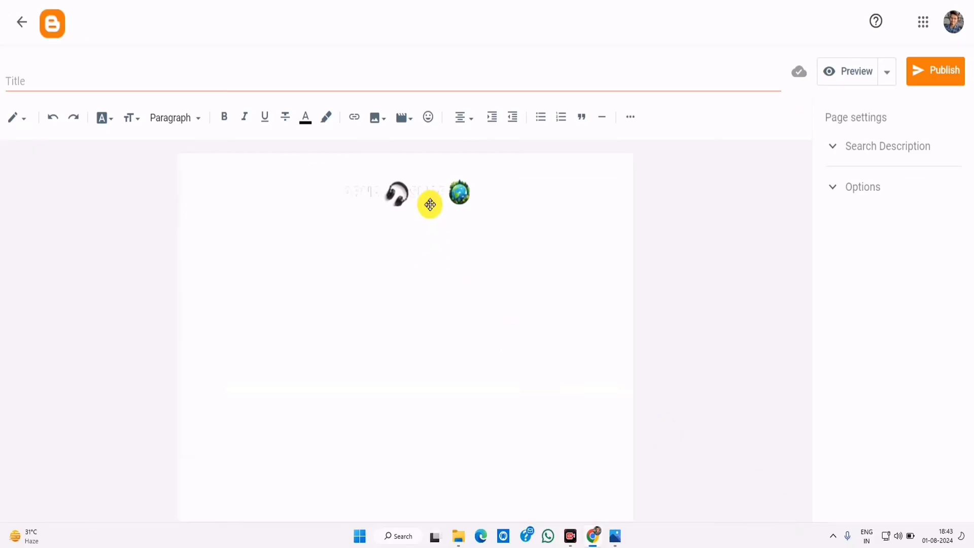
{"action": "left_click", "coordinate": [429, 202]}
{"action": "right_click", "coordinate": [427, 196]}
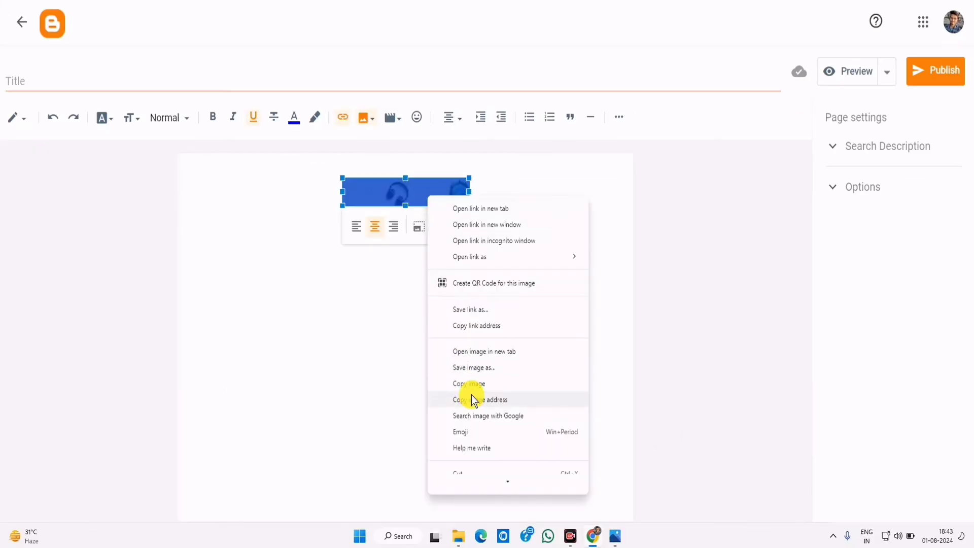
{"action": "left_click", "coordinate": [488, 400]}
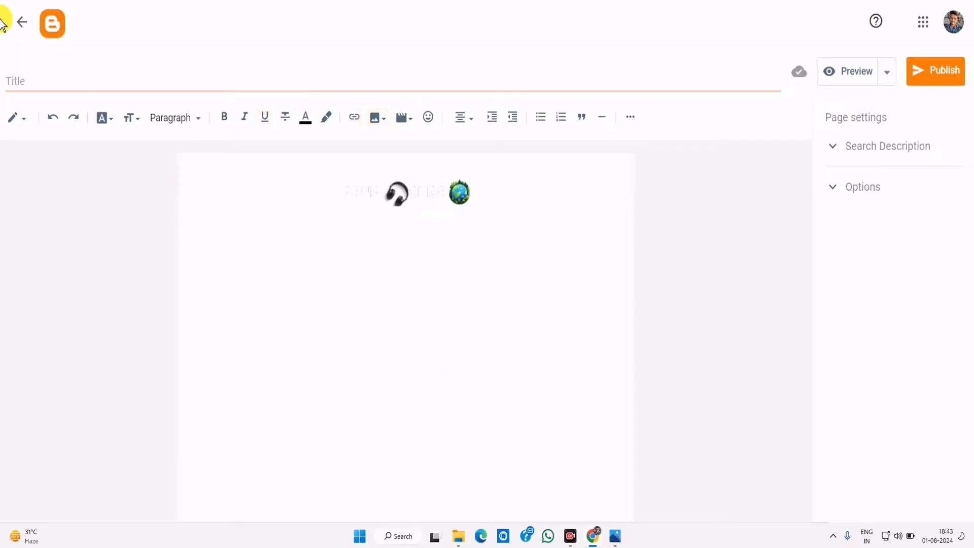
{"action": "left_click", "coordinate": [21, 22]}
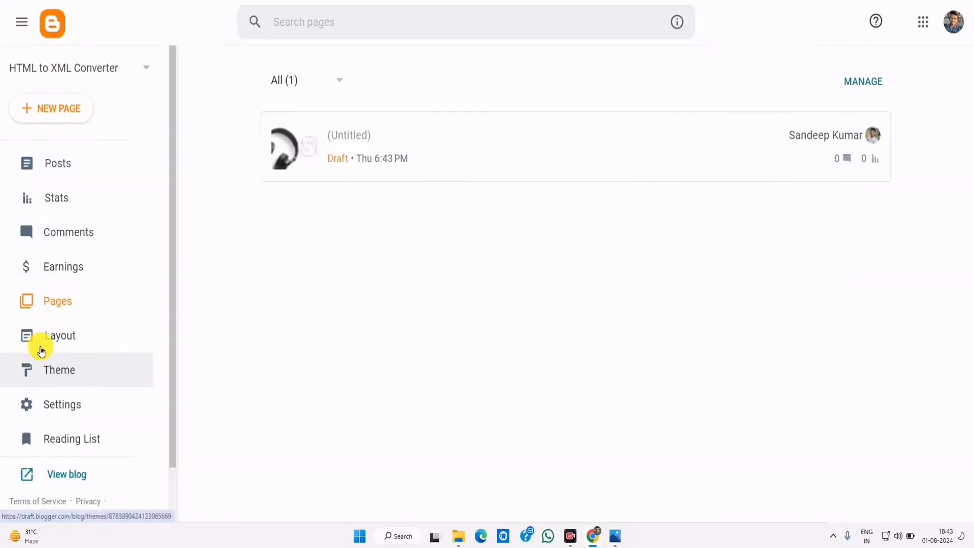
- Paste the copied logo address as plain text into the Header gadget's Image URL and save
{"action": "left_click", "coordinate": [73, 339]}
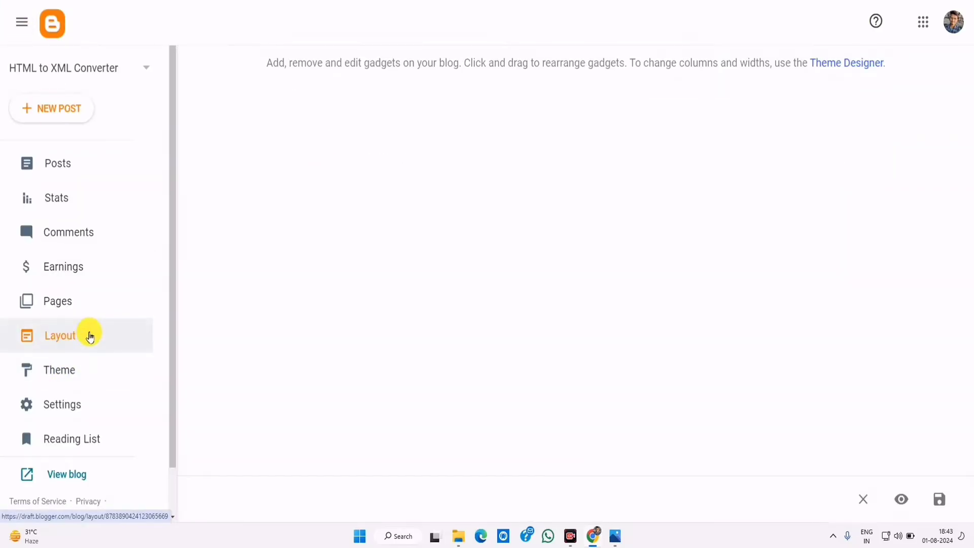
{"action": "scroll", "coordinate": [510, 323], "scroll_direction": "down", "scroll_amount": 4}
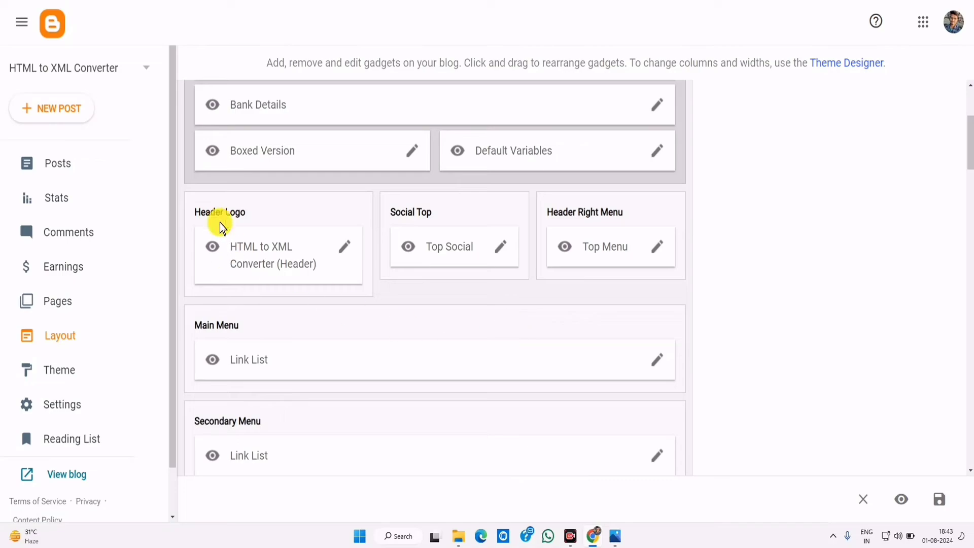
{"action": "left_click", "coordinate": [343, 249]}
{"action": "scroll", "coordinate": [504, 211], "scroll_direction": "up", "scroll_amount": 4}
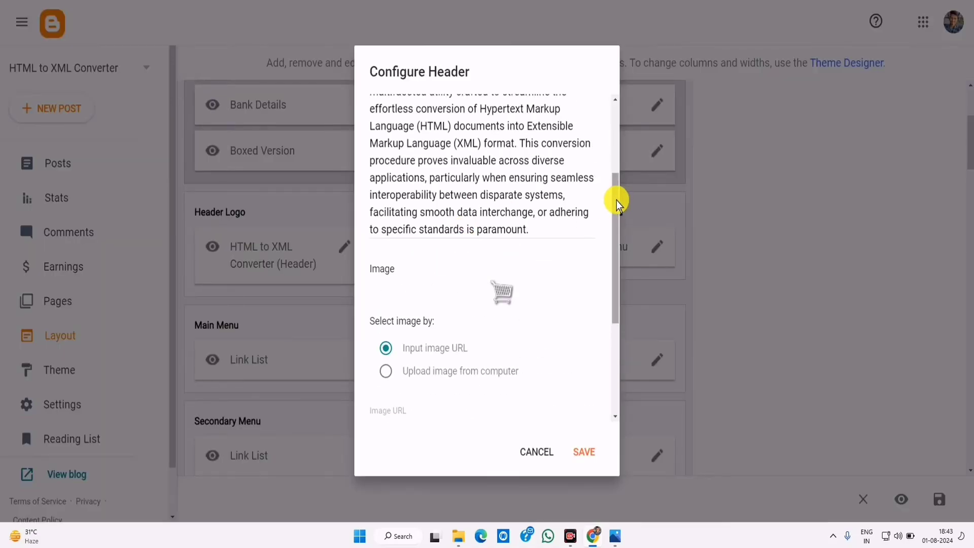
{"action": "scroll", "coordinate": [620, 248], "scroll_direction": "down", "scroll_amount": 1}
{"action": "scroll", "coordinate": [620, 248], "scroll_direction": "down", "scroll_amount": 1}
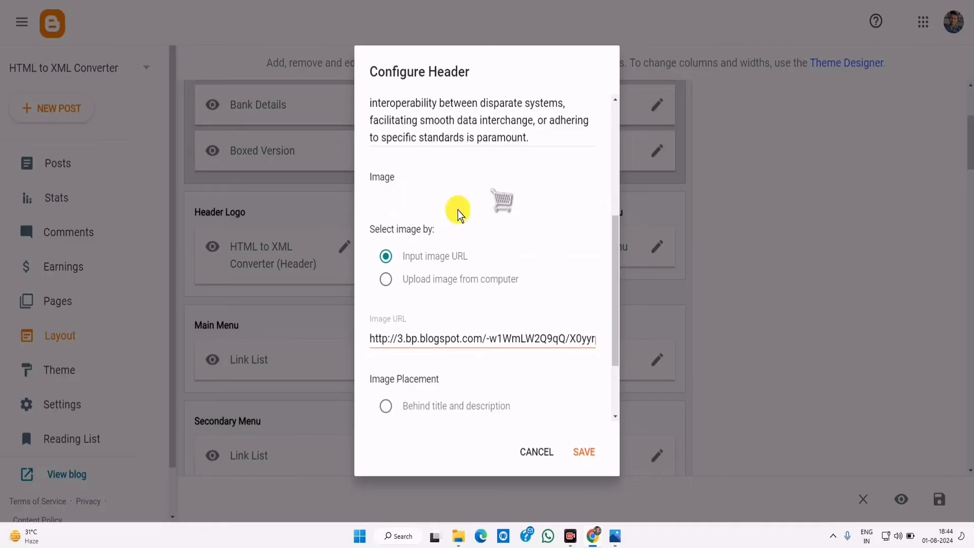
{"action": "triple_click", "coordinate": [397, 337]}
{"action": "right_click", "coordinate": [400, 337]}
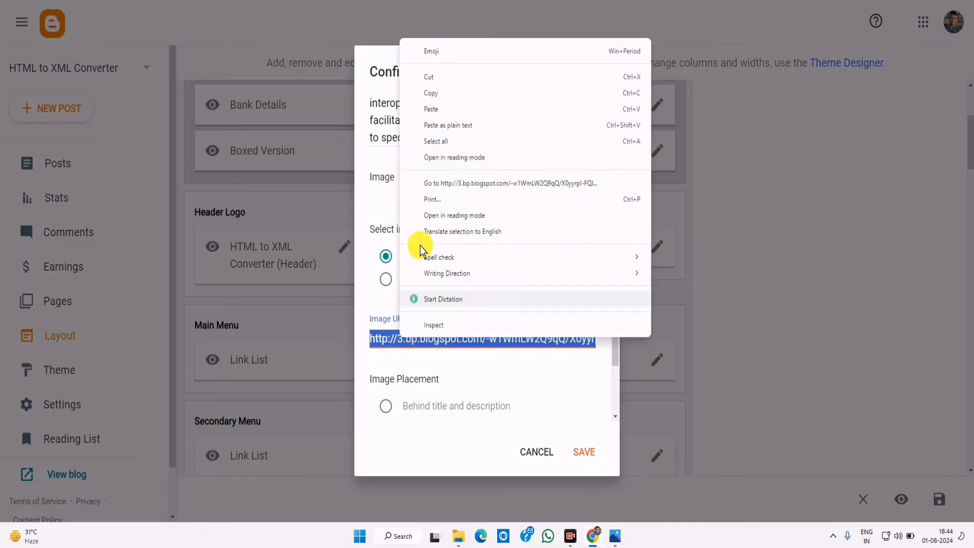
{"action": "left_click", "coordinate": [441, 125]}
{"action": "left_click", "coordinate": [578, 451]}
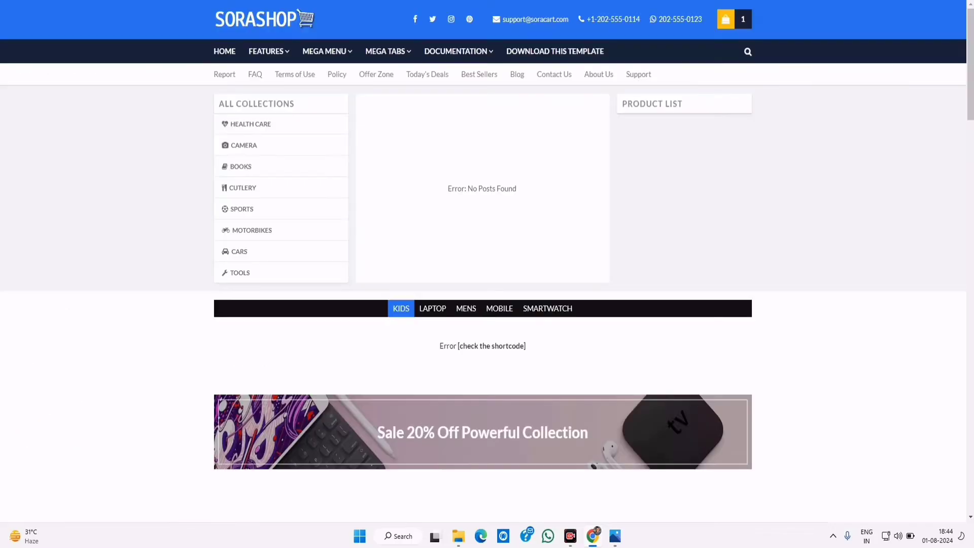
- Reload the shop site to check the new logo, then return to the Layout page
{"action": "left_click", "coordinate": [228, 20]}
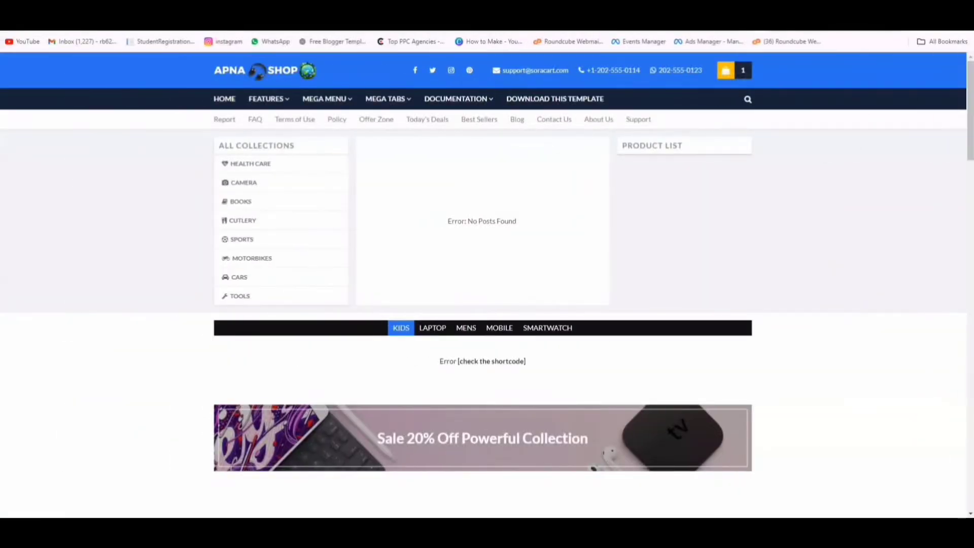
{"action": "left_click", "coordinate": [610, 517]}
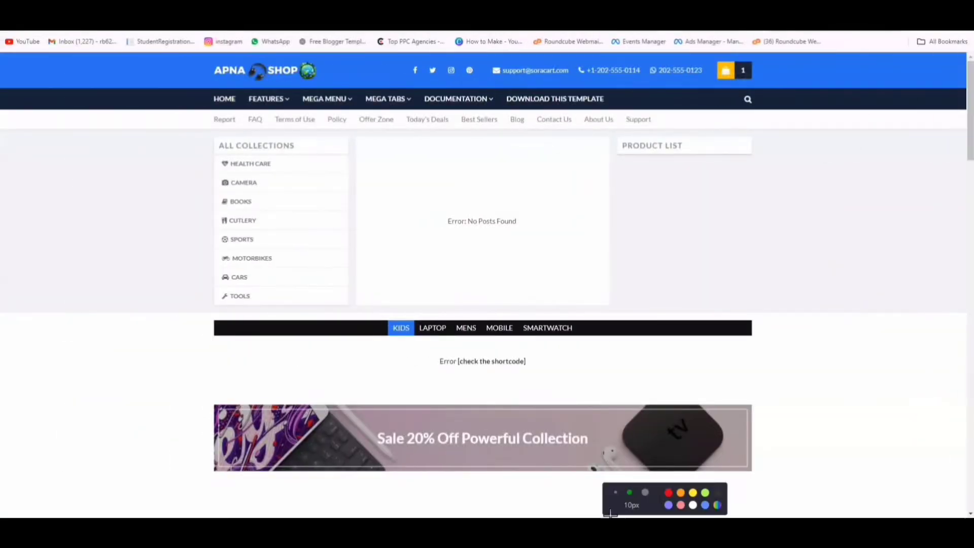
{"action": "mouse_move", "coordinate": [413, 51]}
{"action": "left_mouse_down"}
{"action": "mouse_move", "coordinate": [472, 81]}
{"action": "mouse_move", "coordinate": [417, 55]}
{"action": "left_mouse_up"}
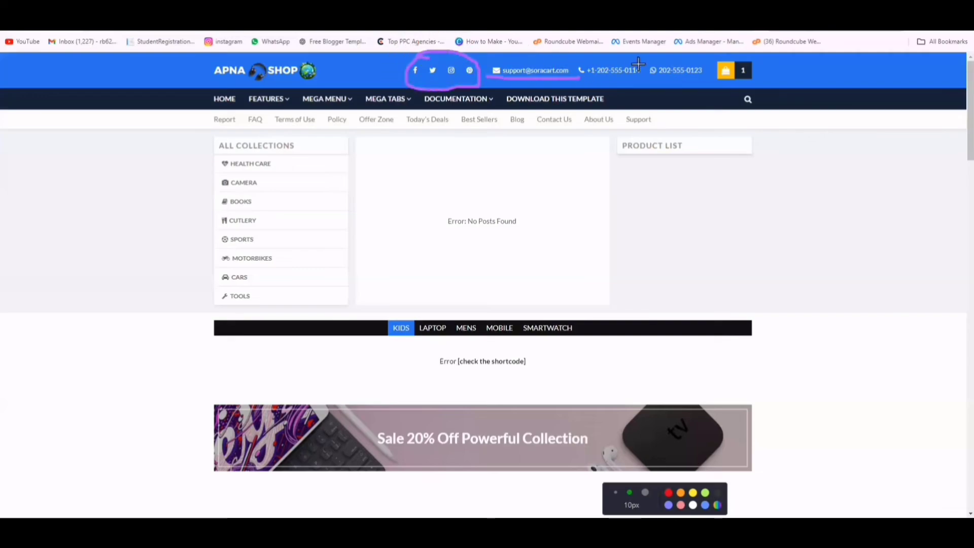
{"action": "mouse_move", "coordinate": [637, 64]}
{"action": "left_mouse_down"}
{"action": "mouse_move", "coordinate": [571, 45]}
{"action": "mouse_move", "coordinate": [655, 45]}
{"action": "mouse_move", "coordinate": [674, 66]}
{"action": "mouse_move", "coordinate": [667, 80]}
{"action": "mouse_move", "coordinate": [700, 64]}
{"action": "left_mouse_up"}
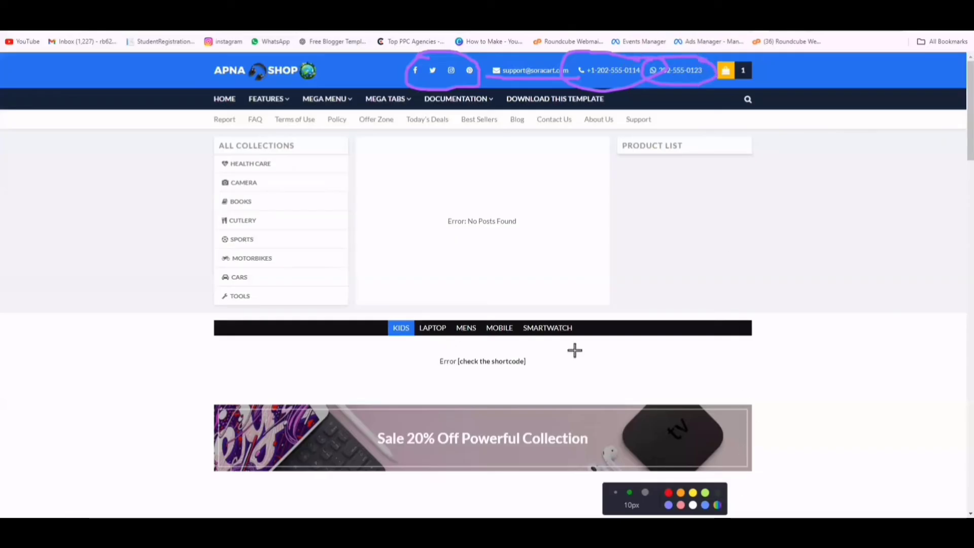
{"action": "mouse_move", "coordinate": [204, 91]}
{"action": "left_mouse_down"}
{"action": "mouse_move", "coordinate": [284, 106]}
{"action": "mouse_move", "coordinate": [507, 109]}
{"action": "mouse_move", "coordinate": [588, 84]}
{"action": "mouse_move", "coordinate": [264, 76]}
{"action": "mouse_move", "coordinate": [289, 96]}
{"action": "mouse_move", "coordinate": [332, 86]}
{"action": "mouse_move", "coordinate": [403, 96]}
{"action": "mouse_move", "coordinate": [453, 89]}
{"action": "left_mouse_up"}
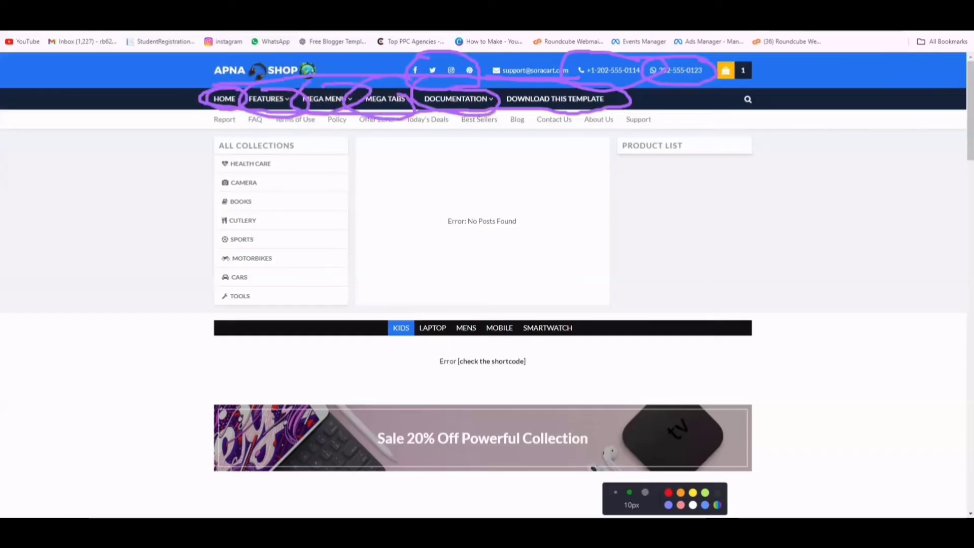
{"action": "key", "text": "Delete"}
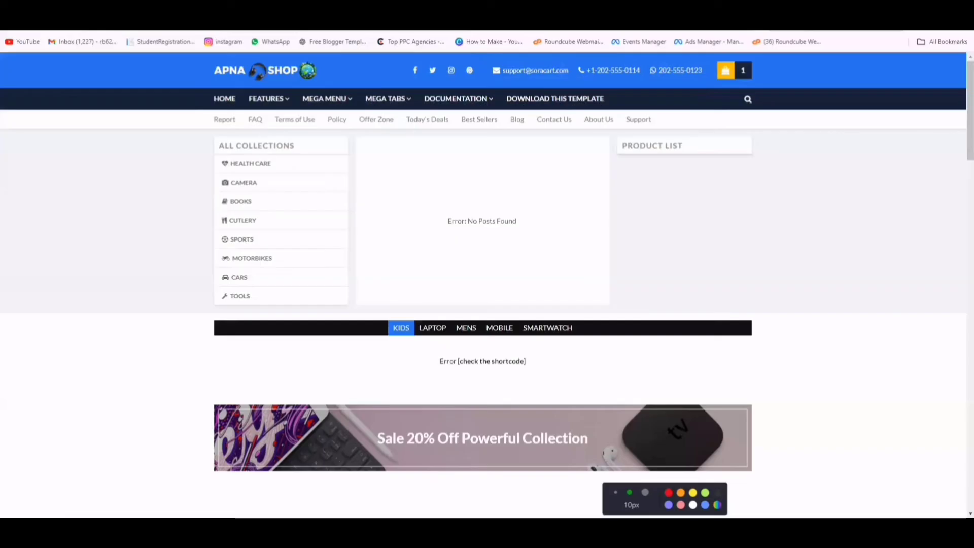
{"action": "mouse_move", "coordinate": [471, 51]}
{"action": "left_mouse_down"}
{"action": "mouse_move", "coordinate": [386, 51]}
{"action": "mouse_move", "coordinate": [462, 49]}
{"action": "mouse_move", "coordinate": [464, 73]}
{"action": "mouse_move", "coordinate": [416, 55]}
{"action": "mouse_move", "coordinate": [413, 63]}
{"action": "mouse_move", "coordinate": [443, 56]}
{"action": "mouse_move", "coordinate": [456, 67]}
{"action": "left_mouse_up"}
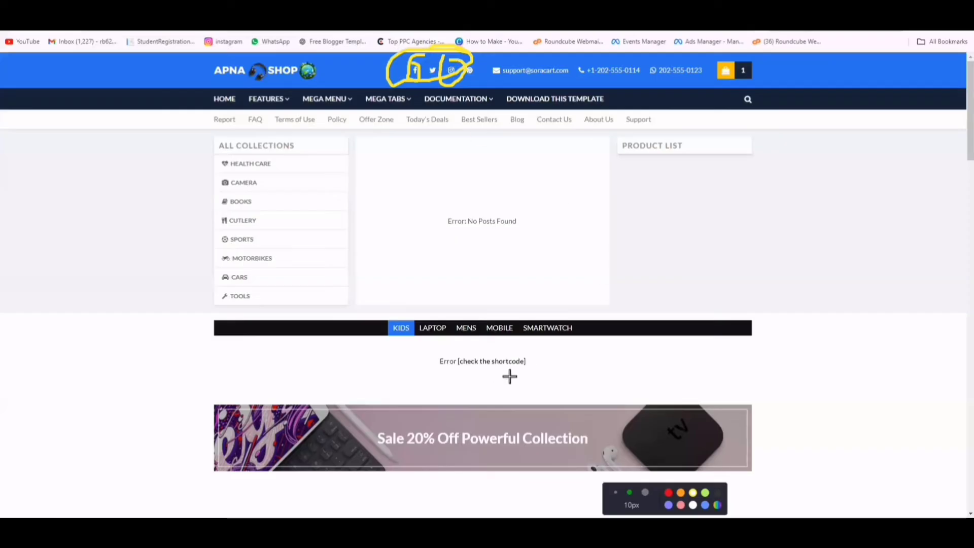
{"action": "key", "text": "Delete"}
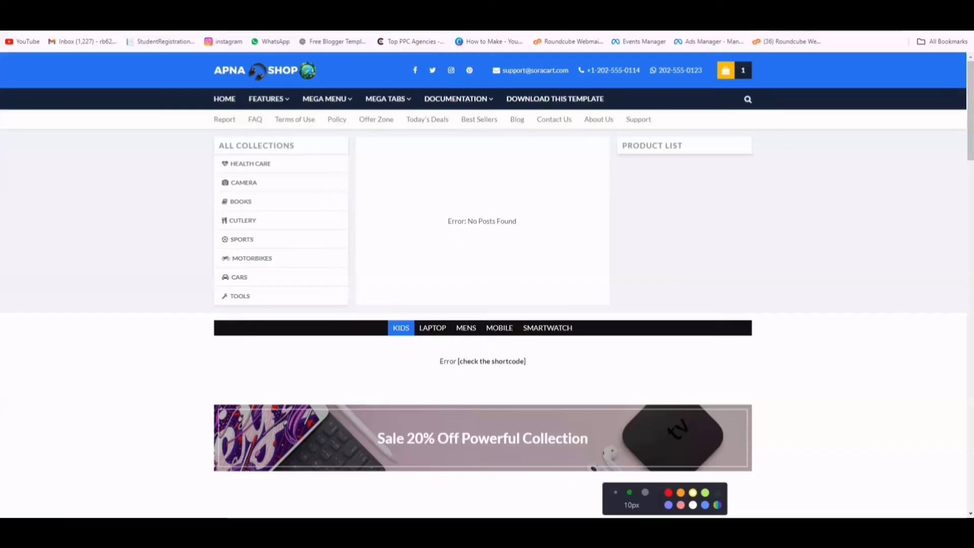
{"action": "key", "text": "Escape"}
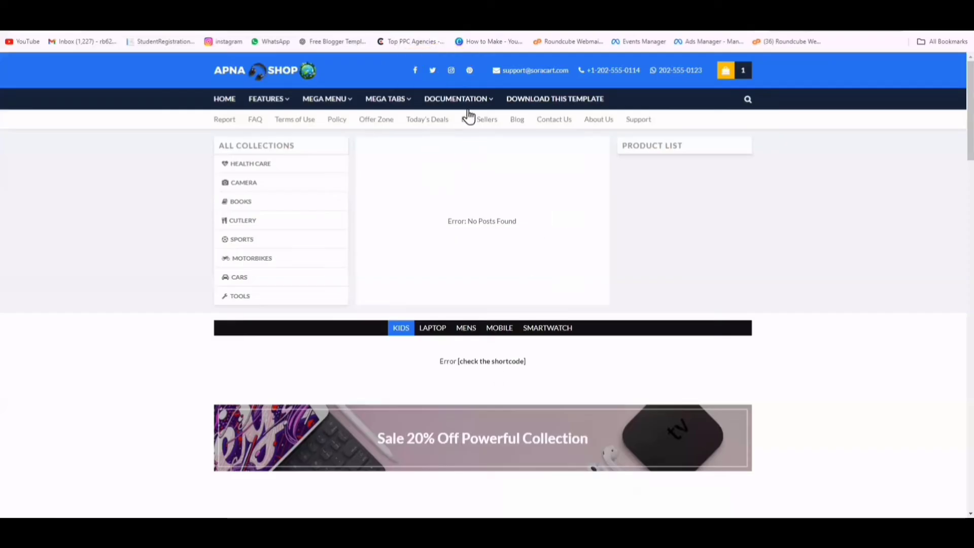
{"action": "key", "text": "ctrl+shift+Tab"}
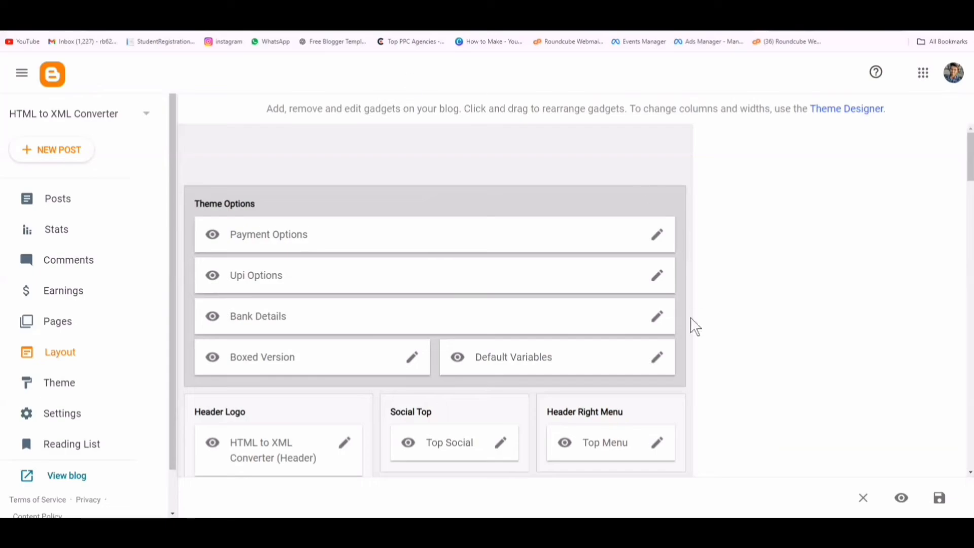
- Replace the Top Menu envelope link's text with the owner's Gmail address and set its URL to mailto:
{"action": "scroll", "coordinate": [636, 359], "scroll_direction": "down", "scroll_amount": 3}
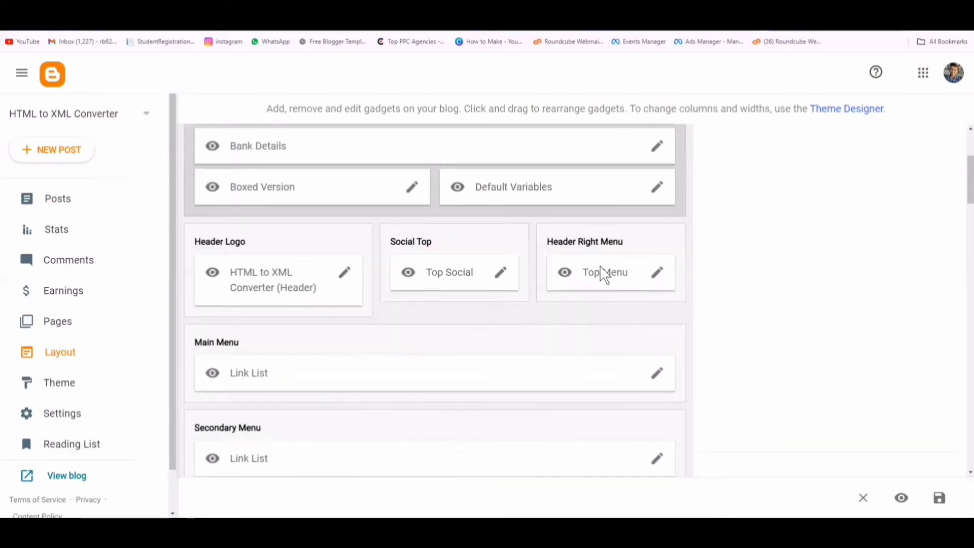
{"action": "left_click", "coordinate": [656, 278]}
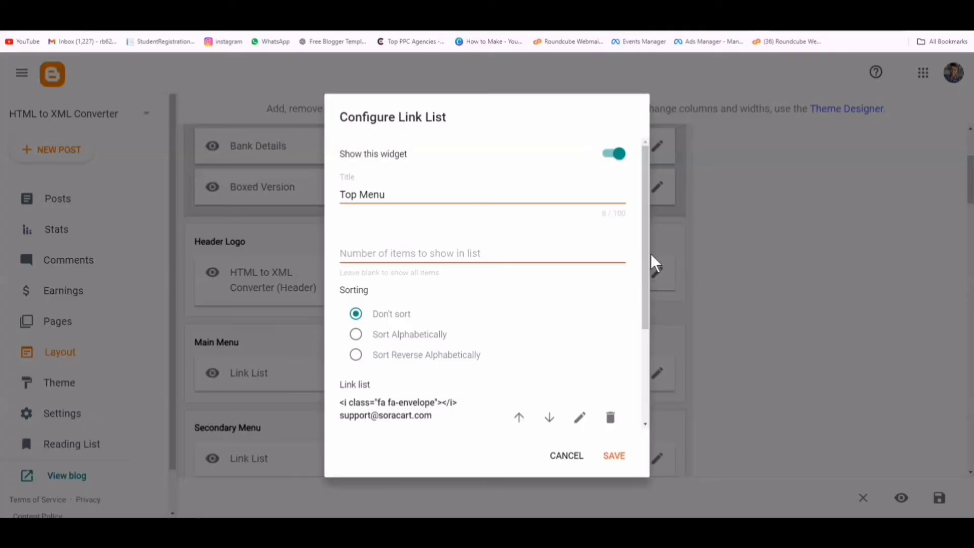
{"action": "left_click_drag", "start_coordinate": [645, 255], "coordinate": [647, 346]}
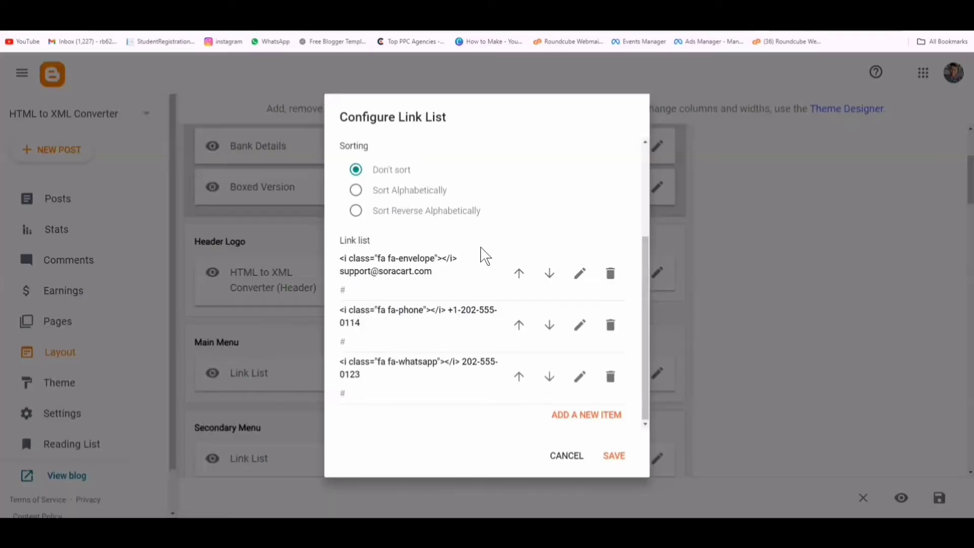
{"action": "left_click", "coordinate": [579, 273]}
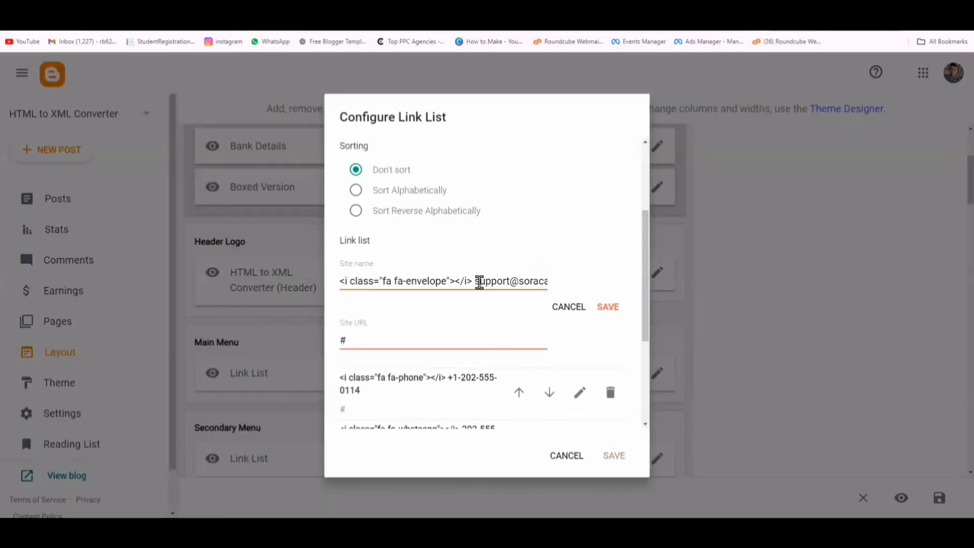
{"action": "left_click_drag", "start_coordinate": [475, 282], "coordinate": [598, 282]}
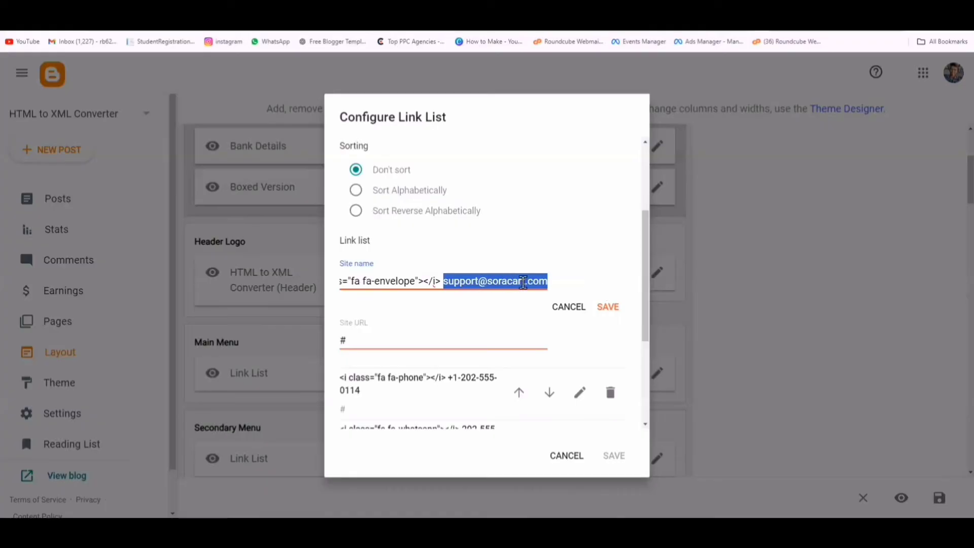
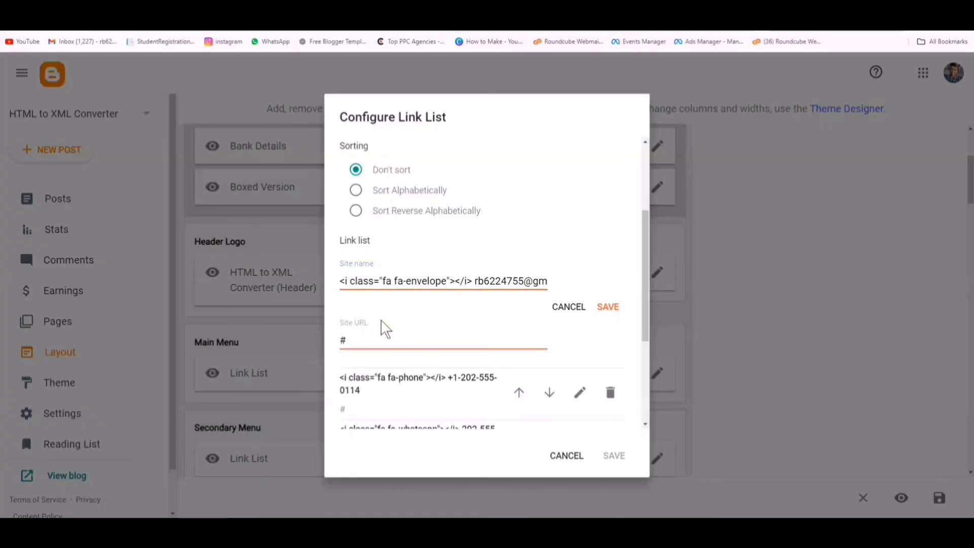
{"action": "double_click", "coordinate": [362, 340]}
{"action": "right_click", "coordinate": [357, 335]}
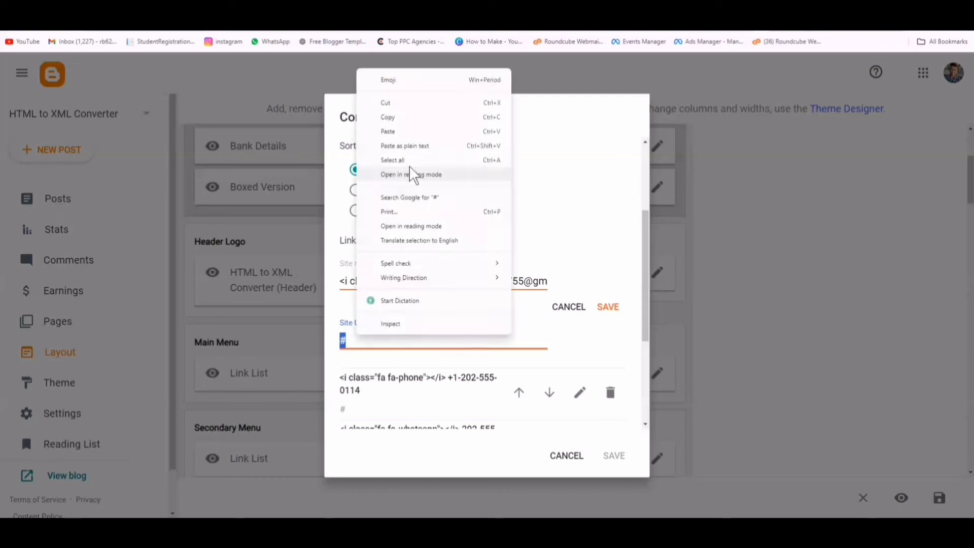
{"action": "left_click", "coordinate": [406, 131]}
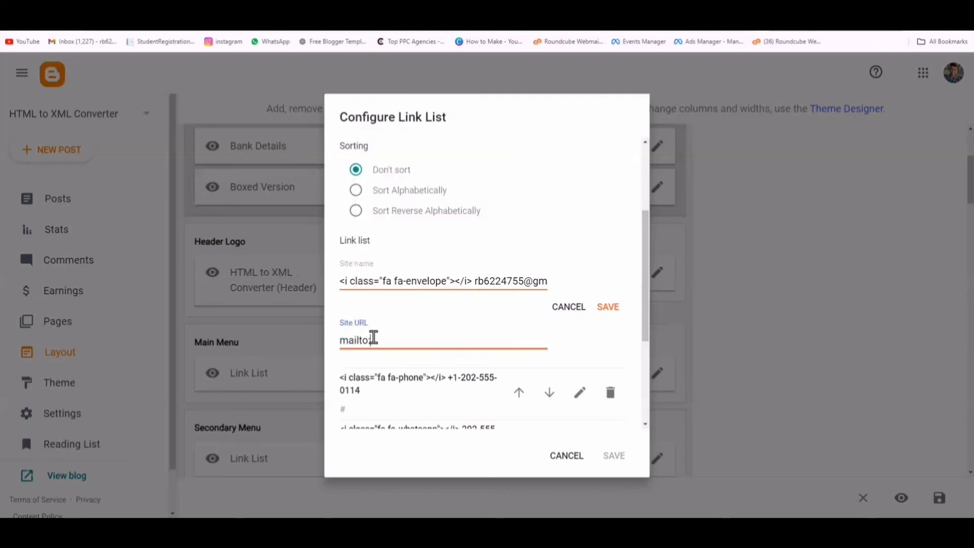
{"action": "left_click", "coordinate": [610, 306]}
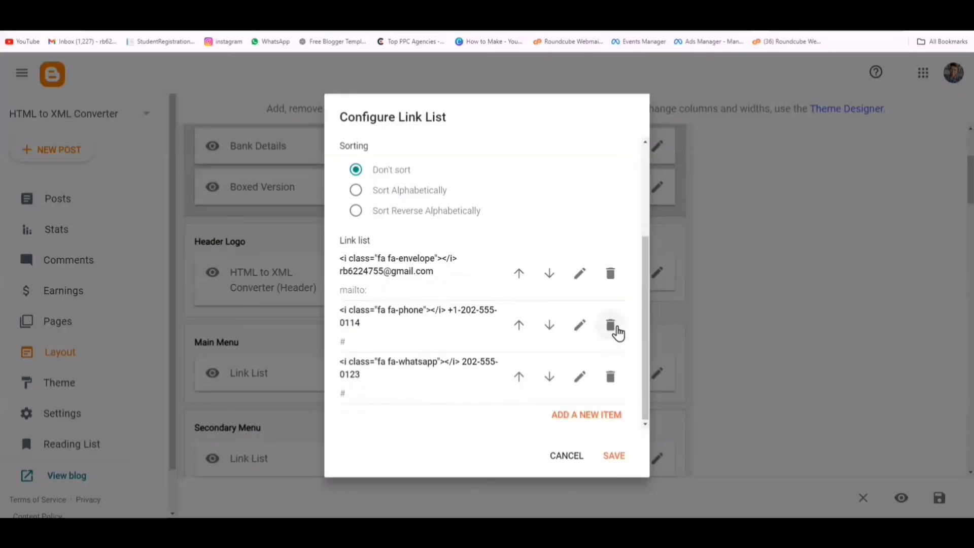
- Update the phone link with the owner's mobile number and a tel: URL
{"action": "left_click", "coordinate": [576, 335]}
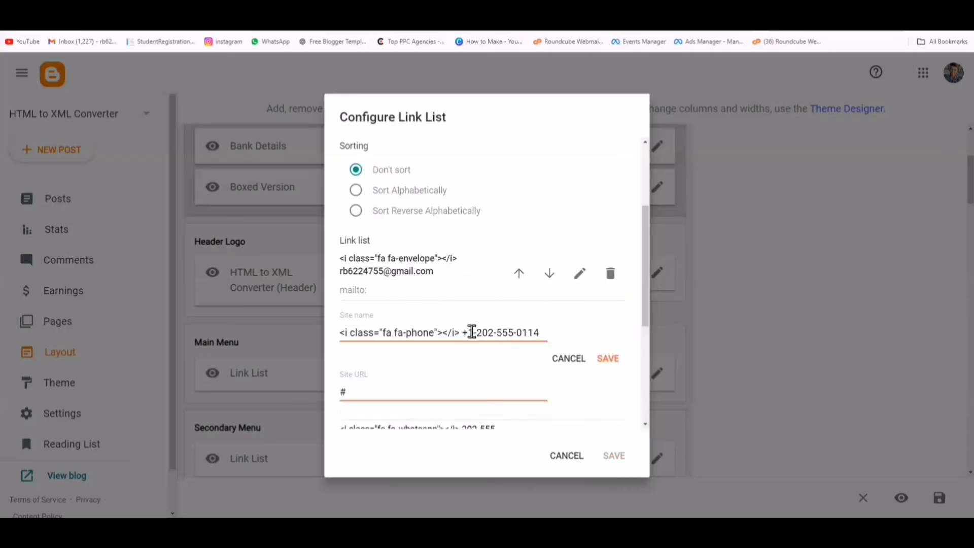
{"action": "left_click_drag", "start_coordinate": [477, 332], "coordinate": [651, 334]}
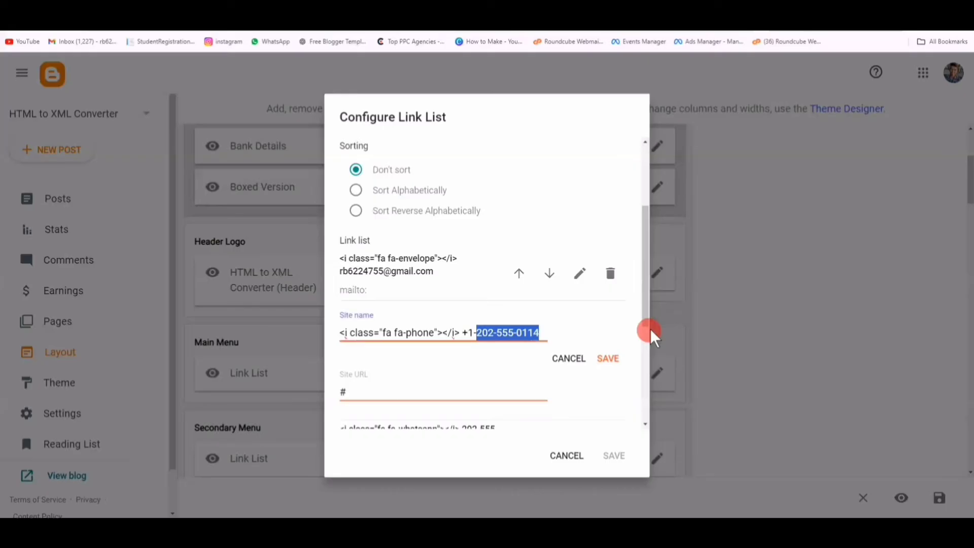
{"action": "key", "text": "BackSpace"}
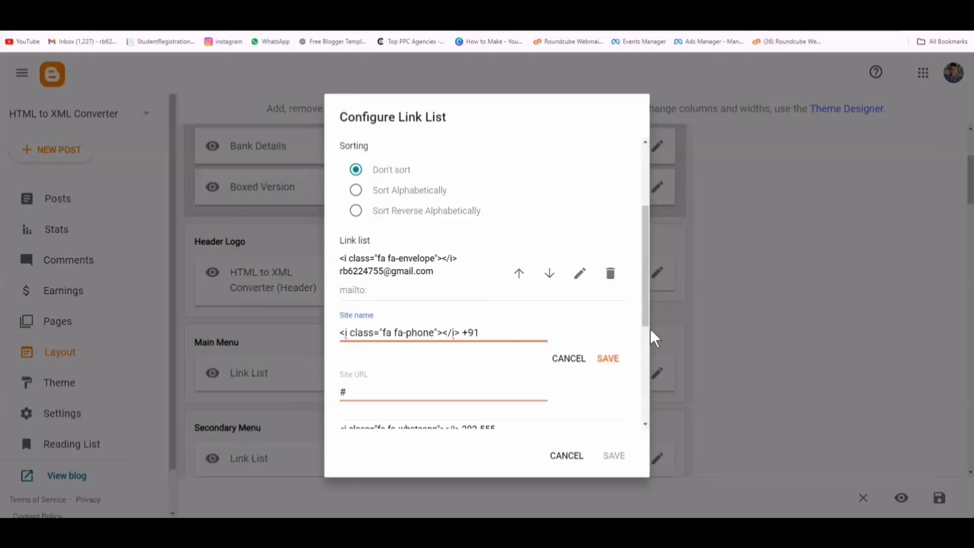
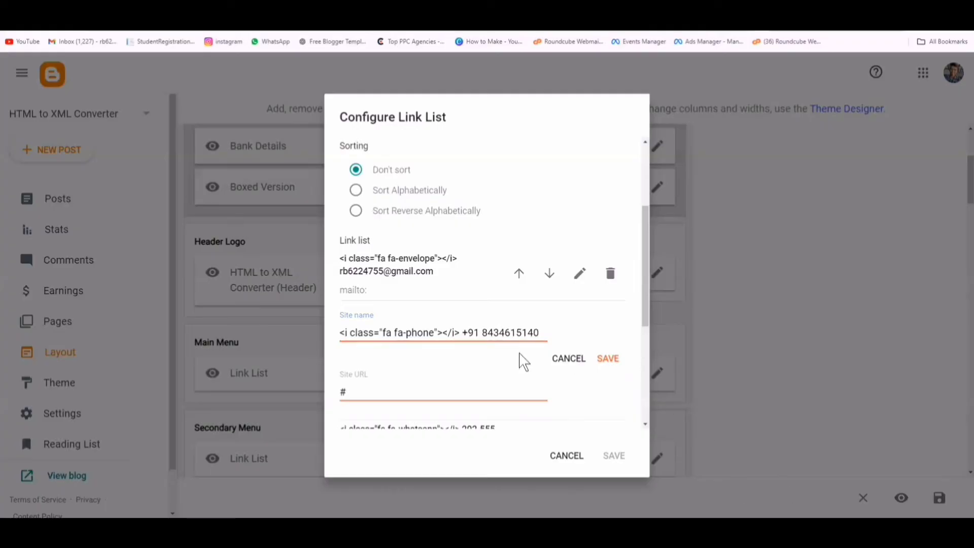
{"action": "left_click_drag", "start_coordinate": [361, 395], "coordinate": [325, 397]}
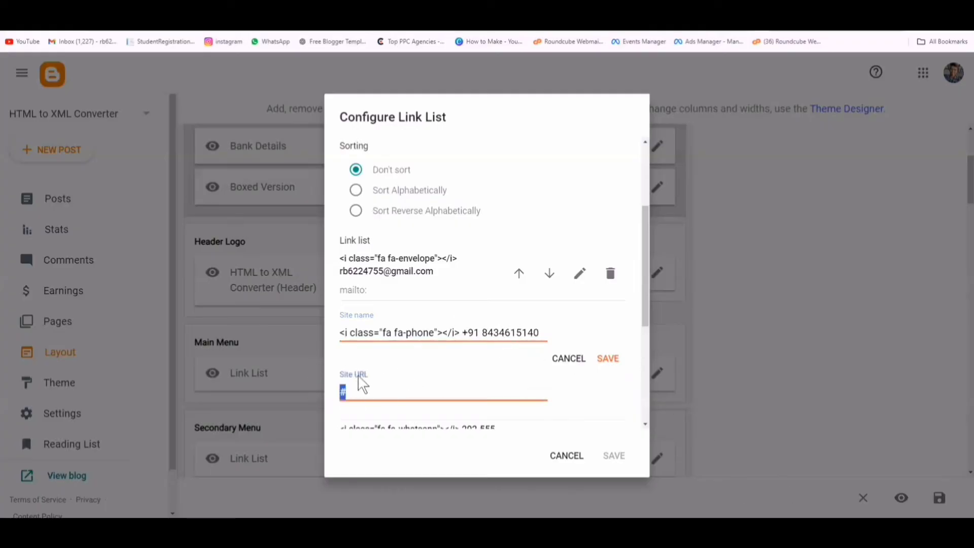
{"action": "right_click", "coordinate": [345, 390]}
{"action": "left_click", "coordinate": [394, 187]}
{"action": "key", "text": "Return"}
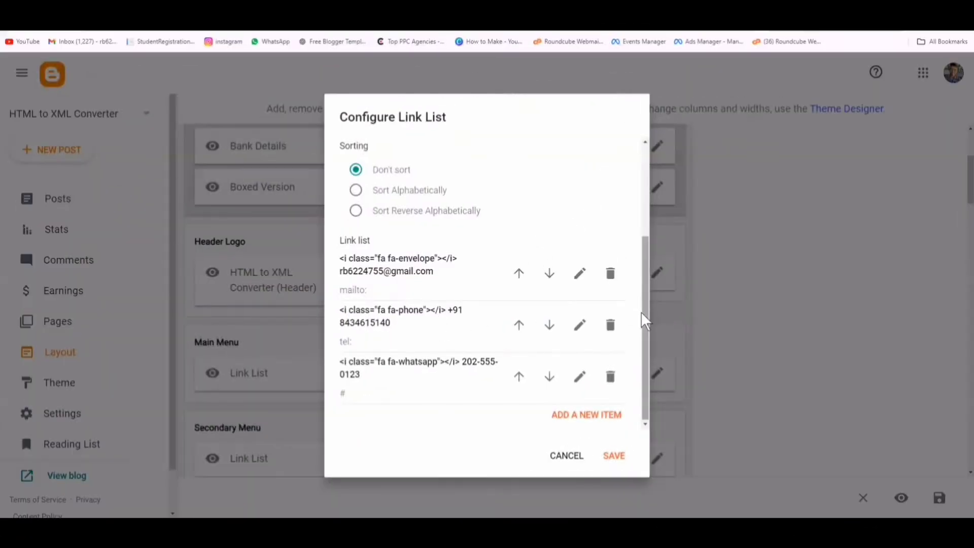
- Copy the new mobile number into the WhatsApp link entry, replacing the old number
{"action": "left_click_drag", "start_coordinate": [379, 360], "coordinate": [461, 361]}
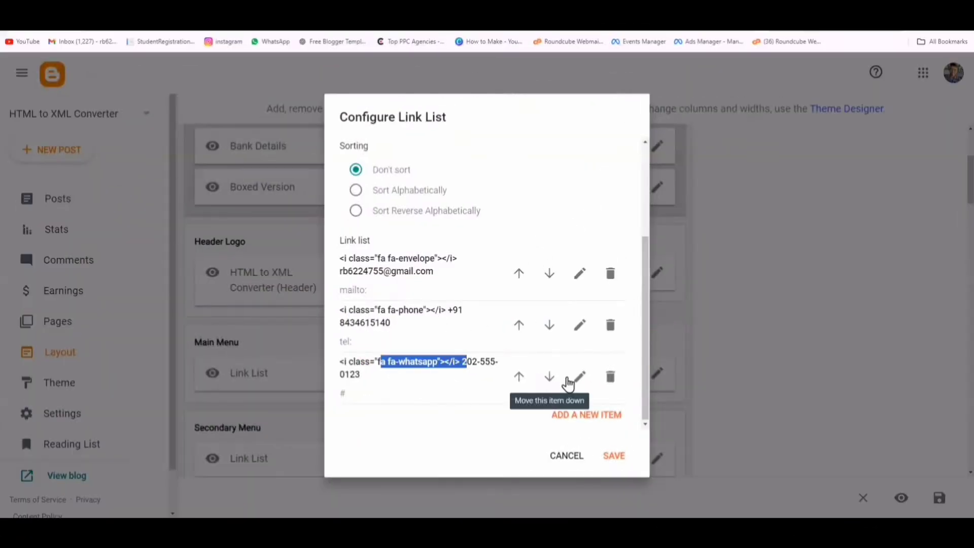
{"action": "left_click", "coordinate": [580, 376]}
{"action": "left_click", "coordinate": [579, 325]}
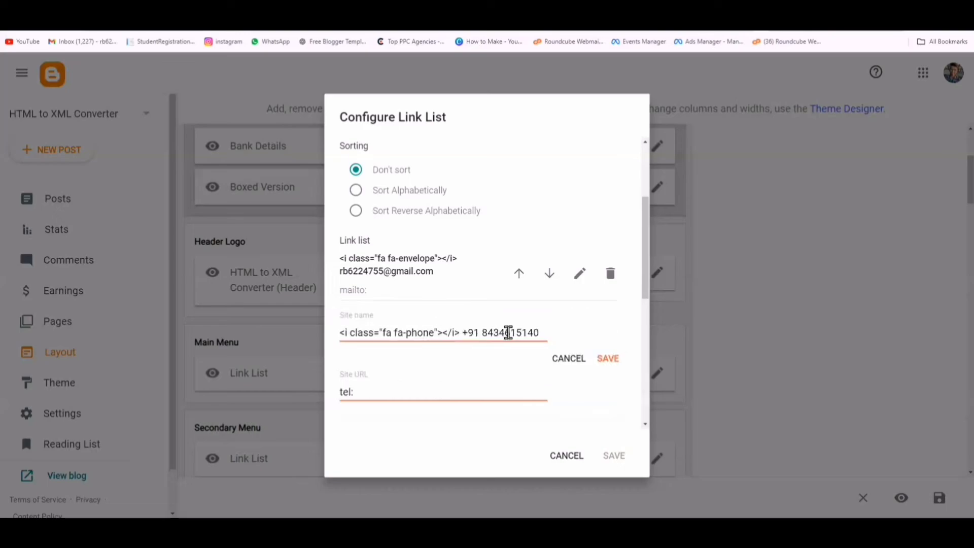
{"action": "left_click_drag", "start_coordinate": [481, 333], "coordinate": [609, 336]}
{"action": "right_click", "coordinate": [502, 334]}
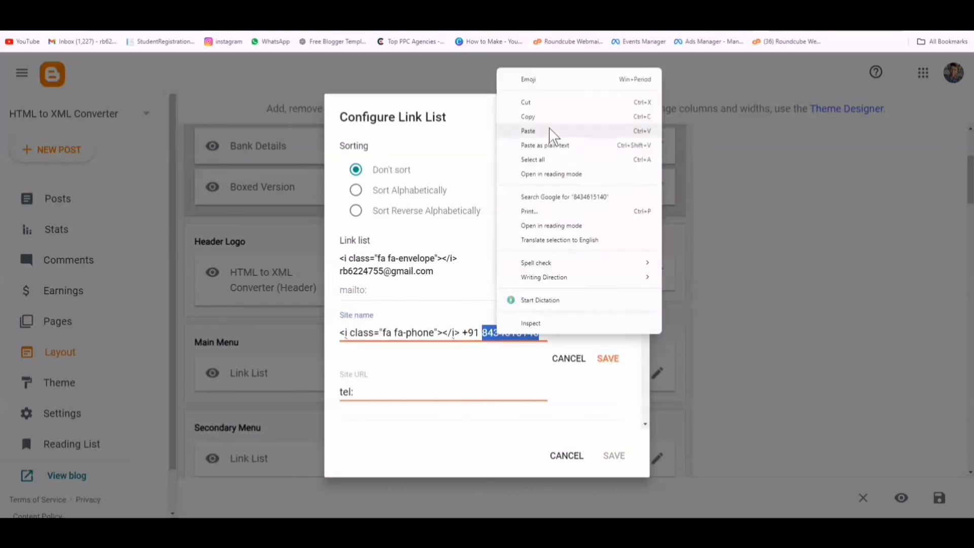
{"action": "left_click", "coordinate": [547, 123]}
{"action": "left_click", "coordinate": [571, 358]}
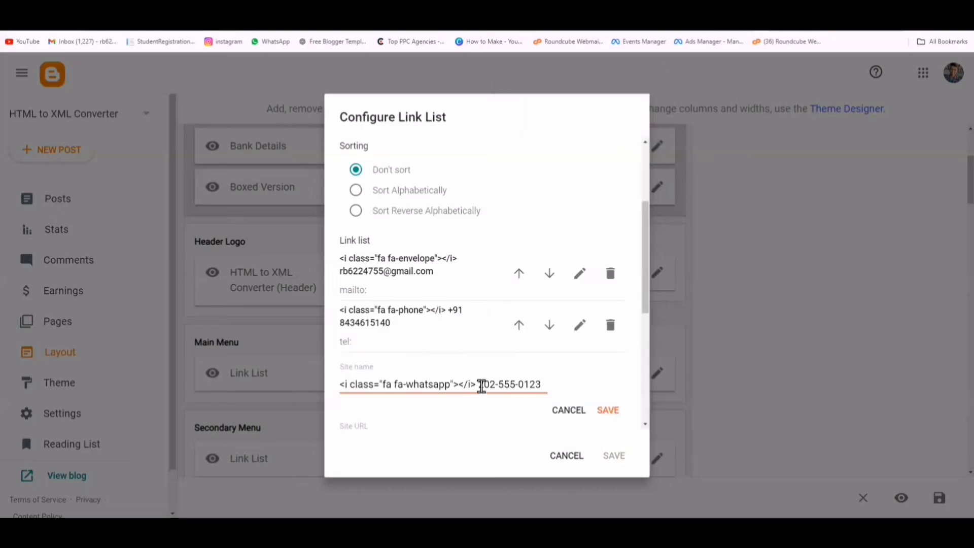
{"action": "left_click_drag", "start_coordinate": [482, 385], "coordinate": [605, 391]}
{"action": "right_click", "coordinate": [507, 380]}
{"action": "left_click", "coordinate": [555, 189]}
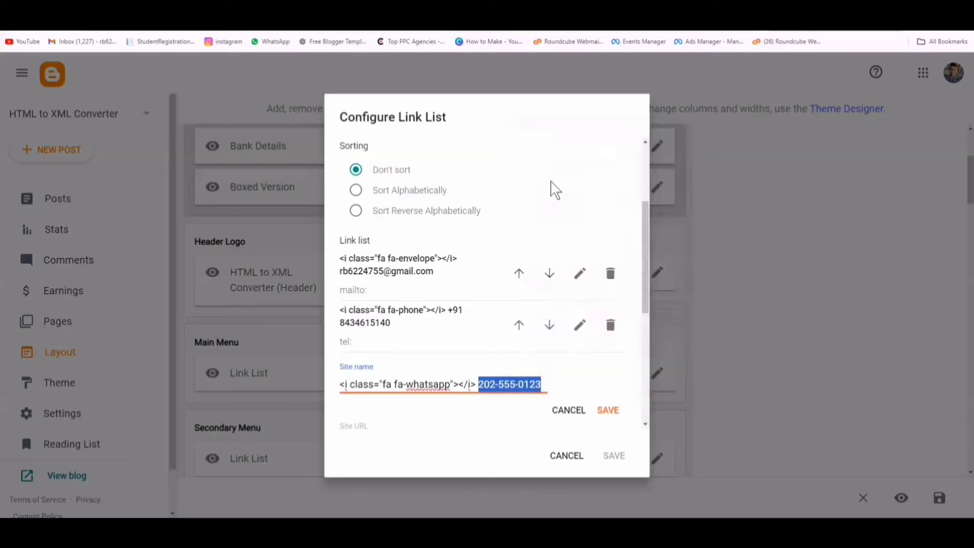
{"action": "left_click", "coordinate": [364, 428]}
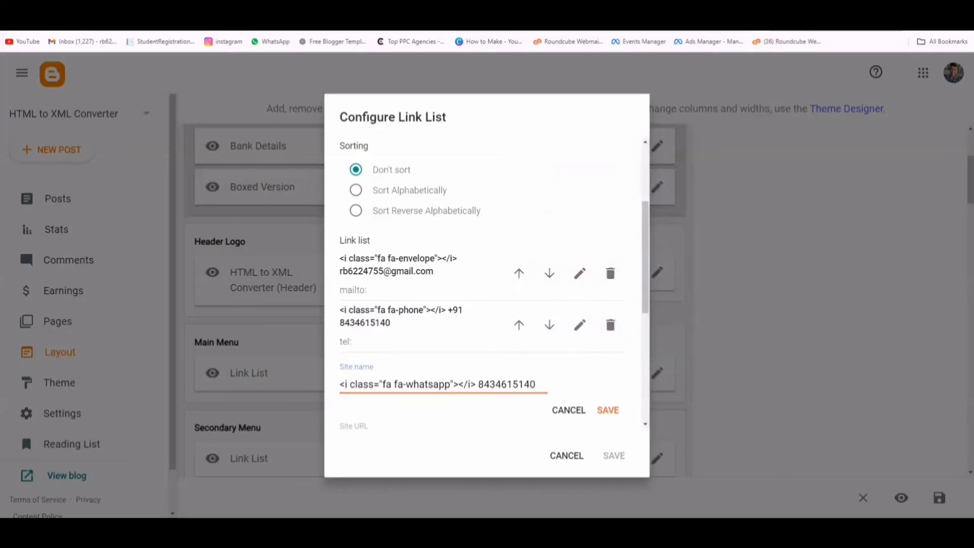
{"action": "scroll", "coordinate": [404, 276], "scroll_direction": "down", "scroll_amount": 3}
{"action": "left_click_drag", "start_coordinate": [342, 270], "coordinate": [371, 273]}
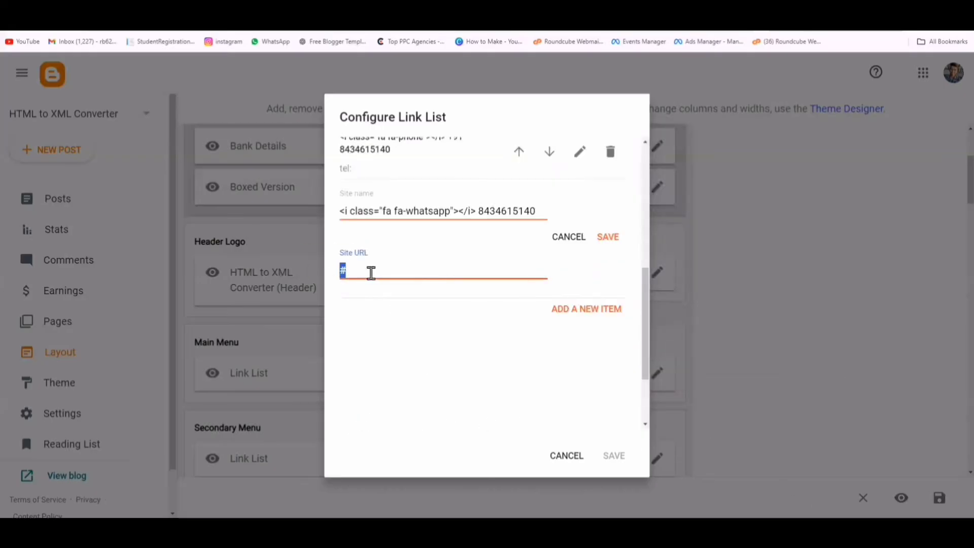
{"action": "right_click", "coordinate": [372, 273]}
{"action": "left_click", "coordinate": [410, 91]}
{"action": "key", "text": "Return"}
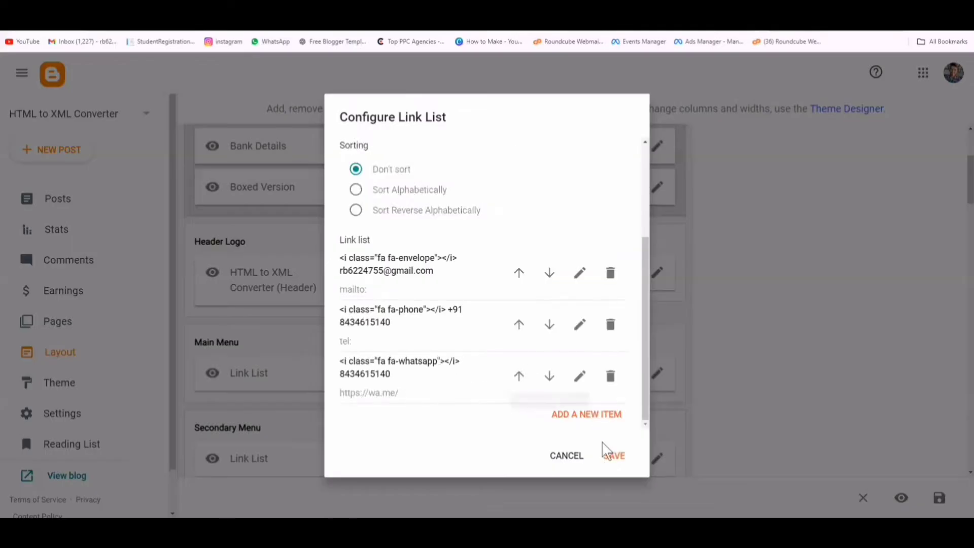
{"action": "left_click", "coordinate": [613, 455]}
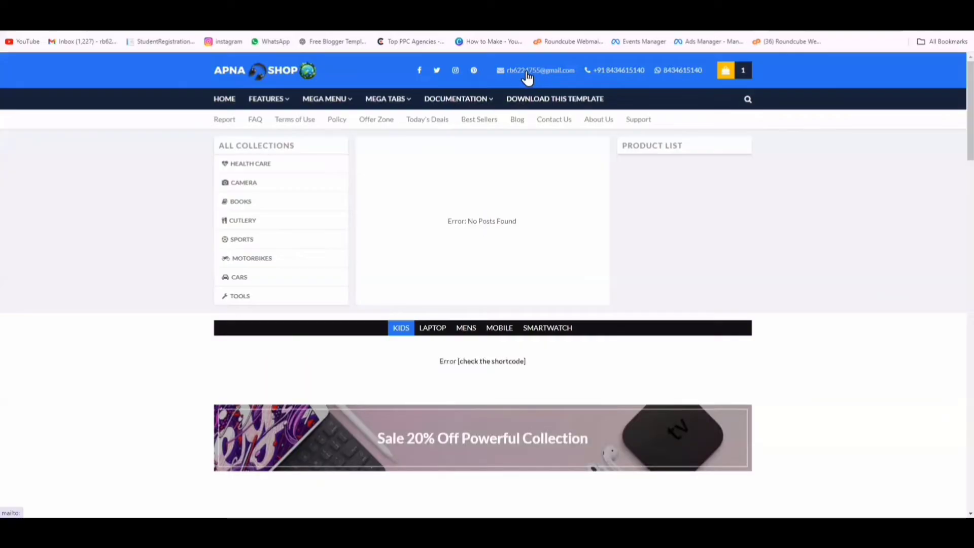
- Test the header's email, phone and WhatsApp links on the live shop, then return to Layout
{"action": "left_click", "coordinate": [528, 76]}
{"action": "key", "text": "alt+F4"}
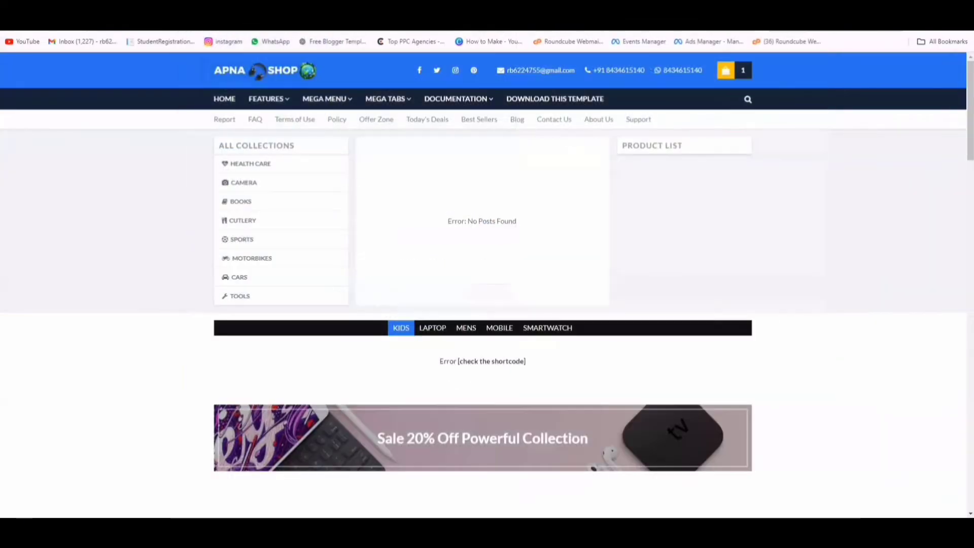
{"action": "left_click", "coordinate": [616, 69]}
{"action": "left_click", "coordinate": [629, 118]}
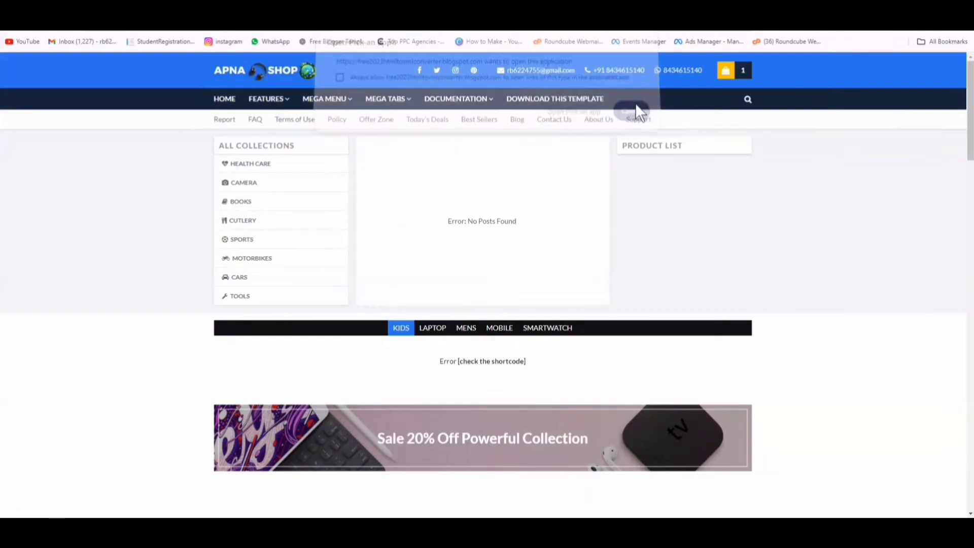
{"action": "left_click", "coordinate": [676, 75]}
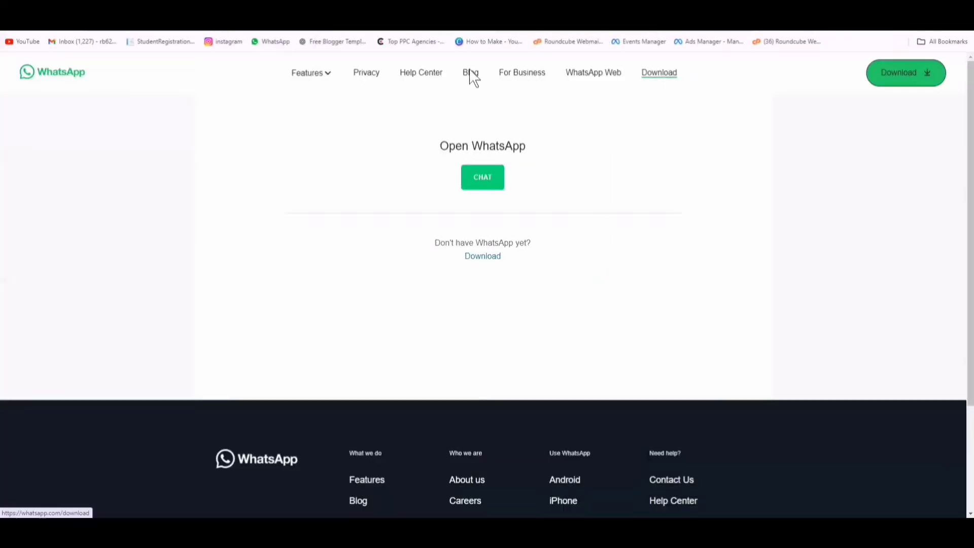
{"action": "key", "text": "ctrl+w"}
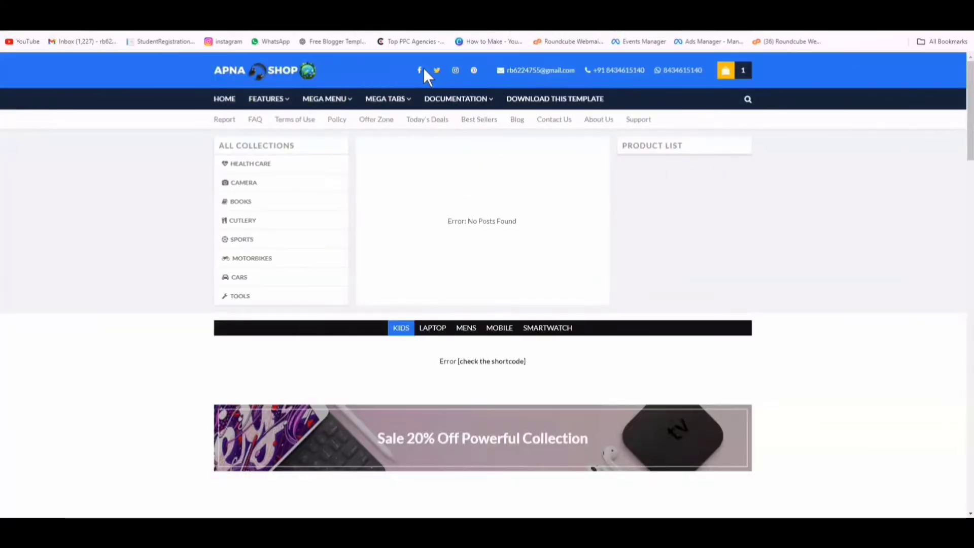
{"action": "key", "text": "ctrl+shift+Tab"}
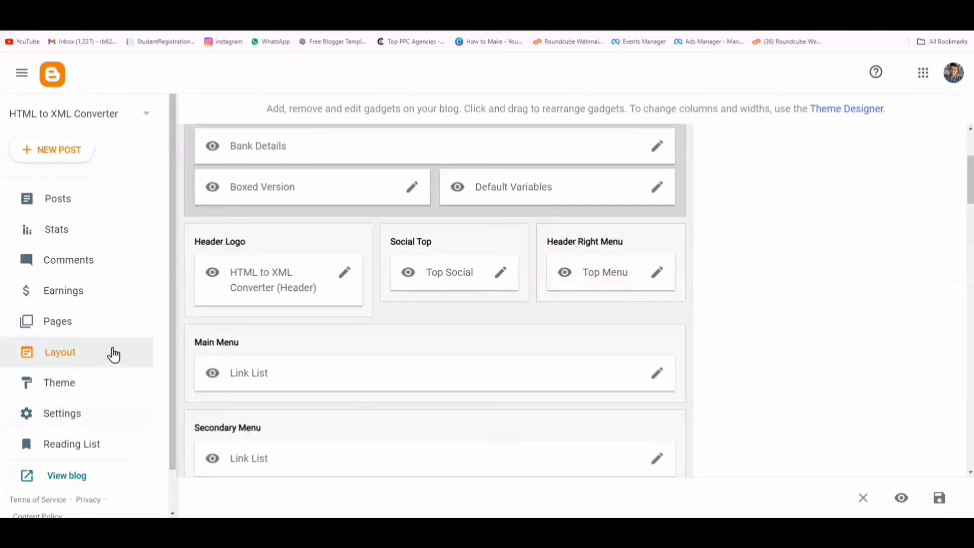
- Open the Top Social gadget and load the creator's Facebook page in a new tab
{"action": "left_click", "coordinate": [500, 277]}
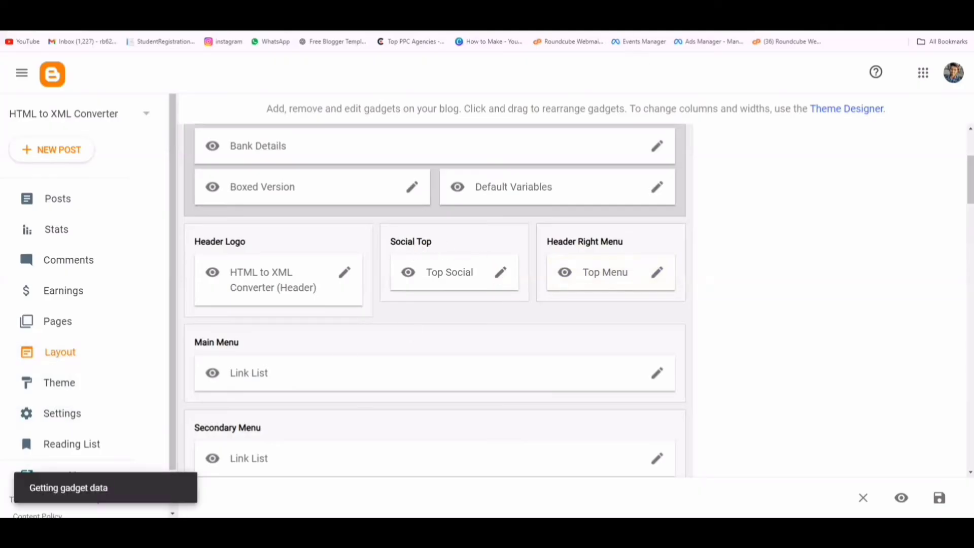
{"action": "key", "text": "ctrl+t"}
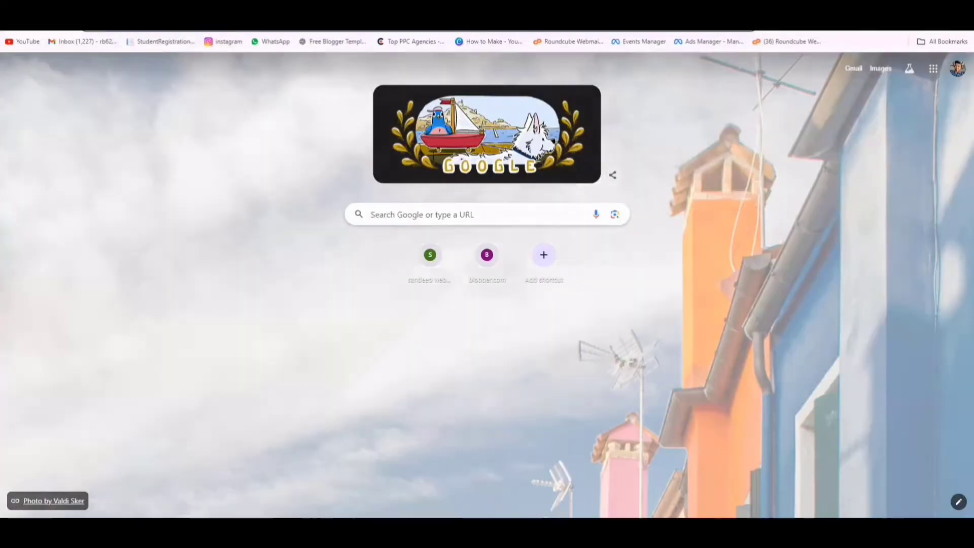
{"action": "type", "text": "fac"}
{"action": "key", "text": "Right"}
{"action": "key", "text": "Return"}
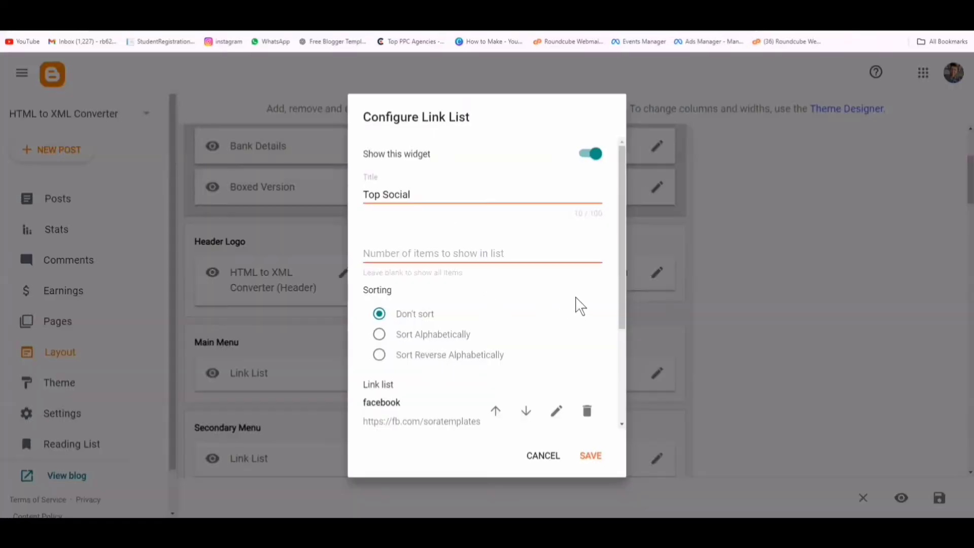
- Delete the twitter and pinterest links from Top Social
{"action": "left_click_drag", "start_coordinate": [619, 291], "coordinate": [631, 348]}
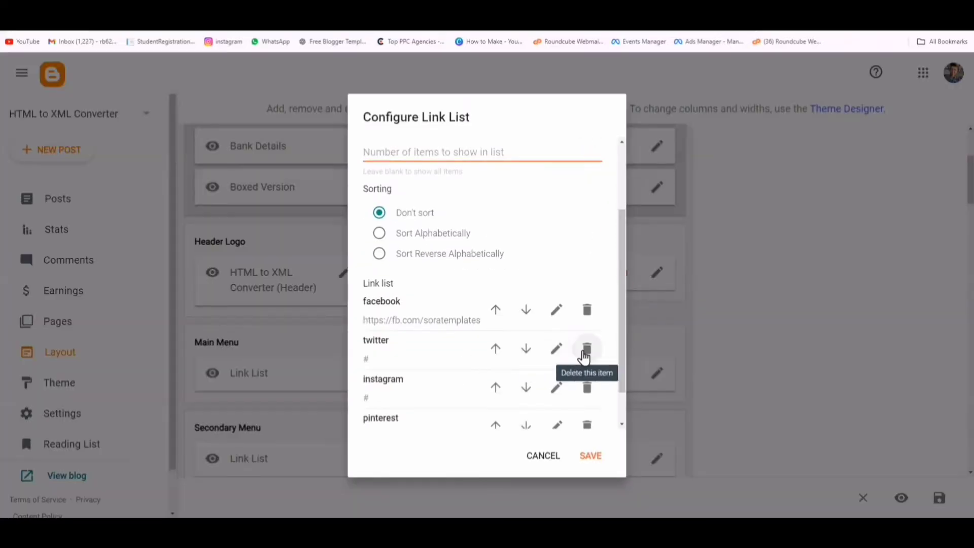
{"action": "left_click", "coordinate": [585, 349]}
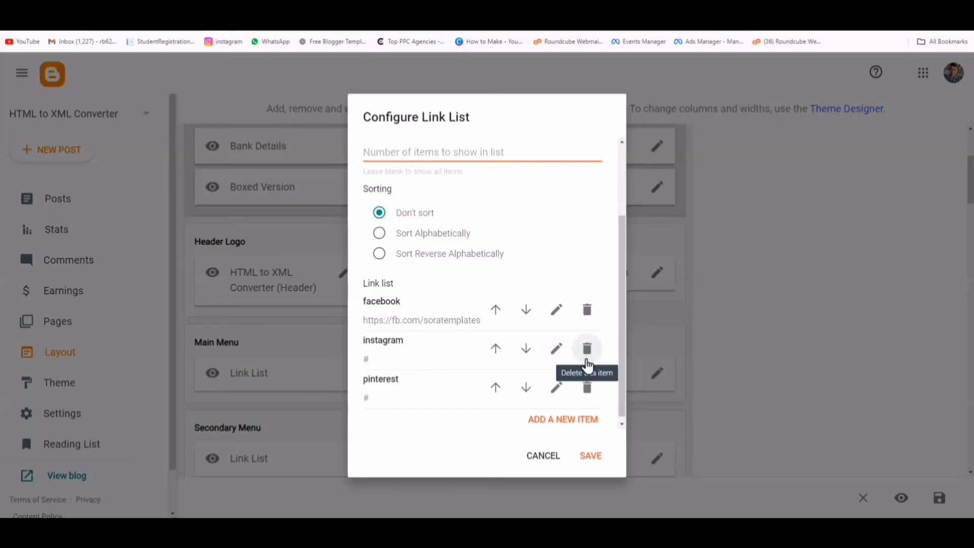
{"action": "left_click", "coordinate": [576, 395]}
- Replace the facebook link's URL with the copied Facebook page address and save it
{"action": "left_click", "coordinate": [555, 342]}
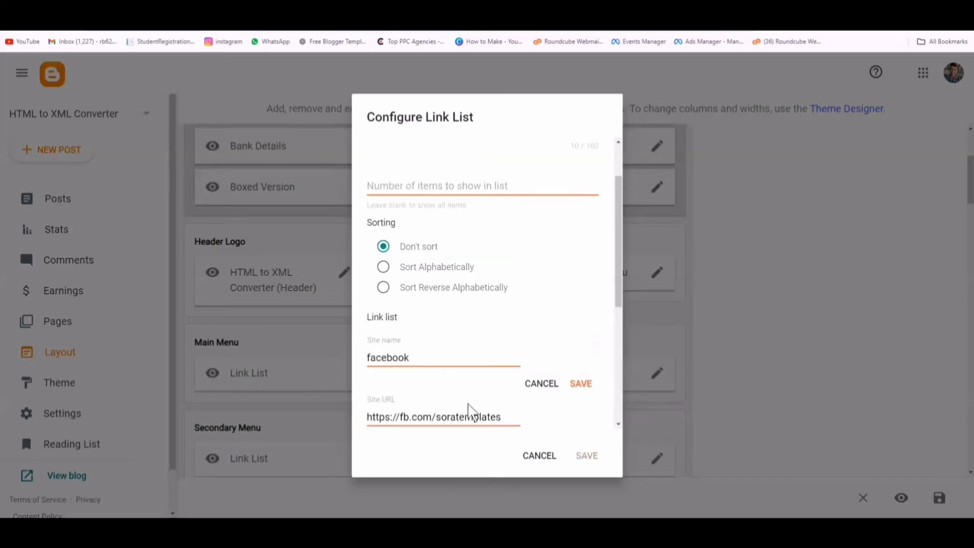
{"action": "left_click", "coordinate": [449, 408]}
{"action": "triple_click", "coordinate": [458, 417]}
{"action": "right_click", "coordinate": [458, 417]}
{"action": "left_click", "coordinate": [491, 241]}
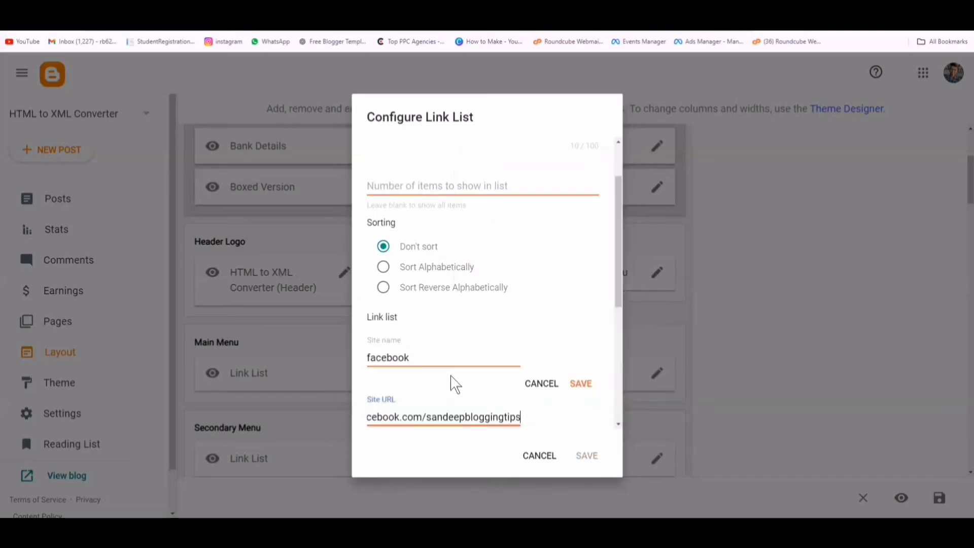
{"action": "left_click", "coordinate": [582, 382]}
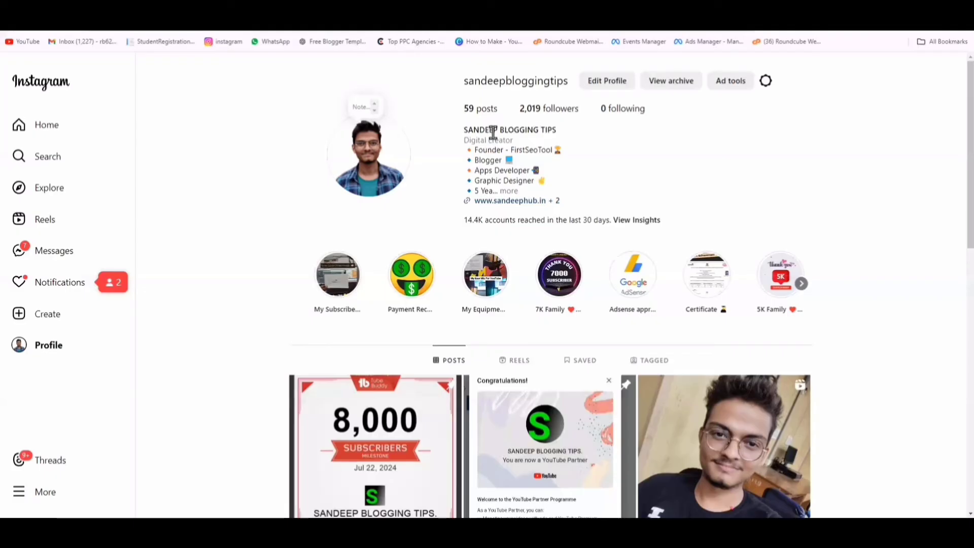
{"action": "left_click_drag", "start_coordinate": [494, 131], "coordinate": [561, 134]}
{"action": "left_click", "coordinate": [509, 191]}
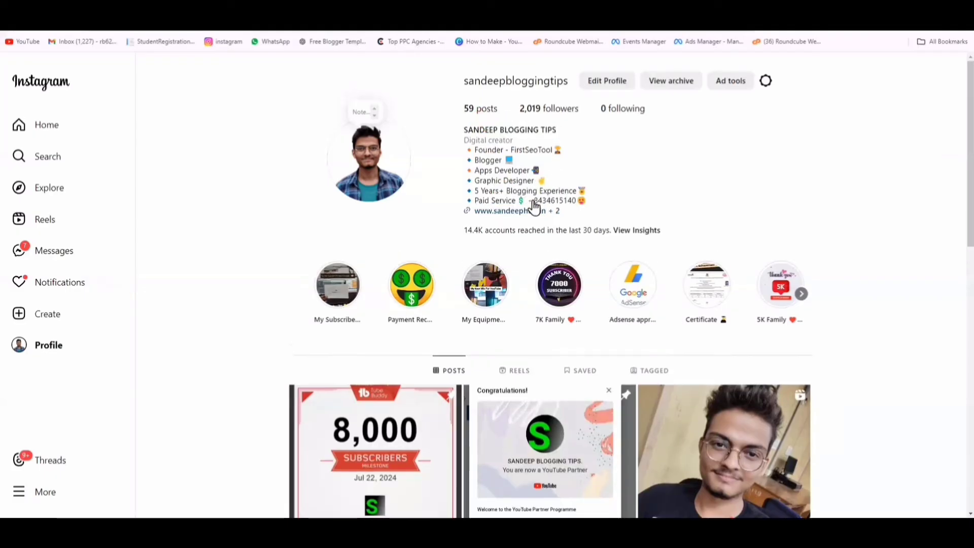
{"action": "left_click_drag", "start_coordinate": [534, 203], "coordinate": [554, 197]}
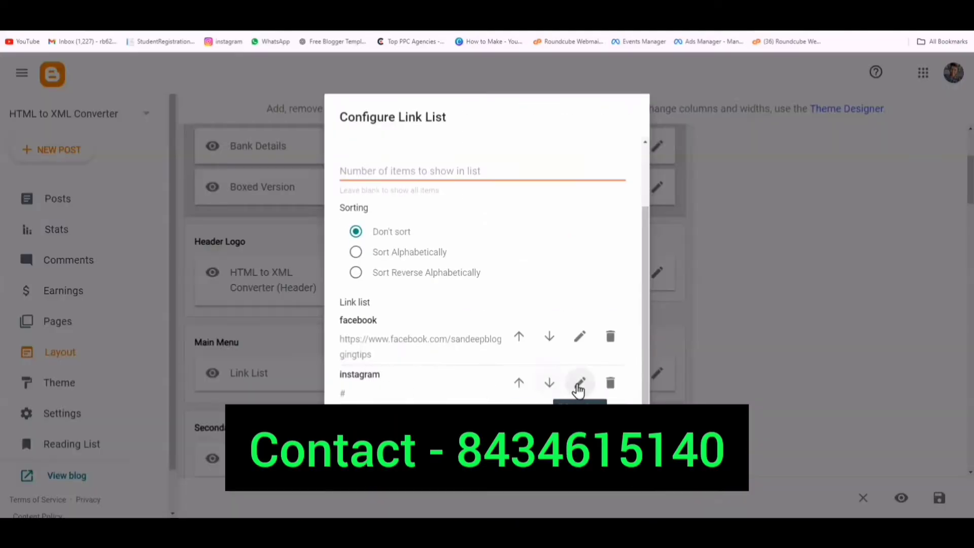
- Replace the instagram link's # URL with the Instagram profile address and save Top Social
{"action": "left_click", "coordinate": [579, 389]}
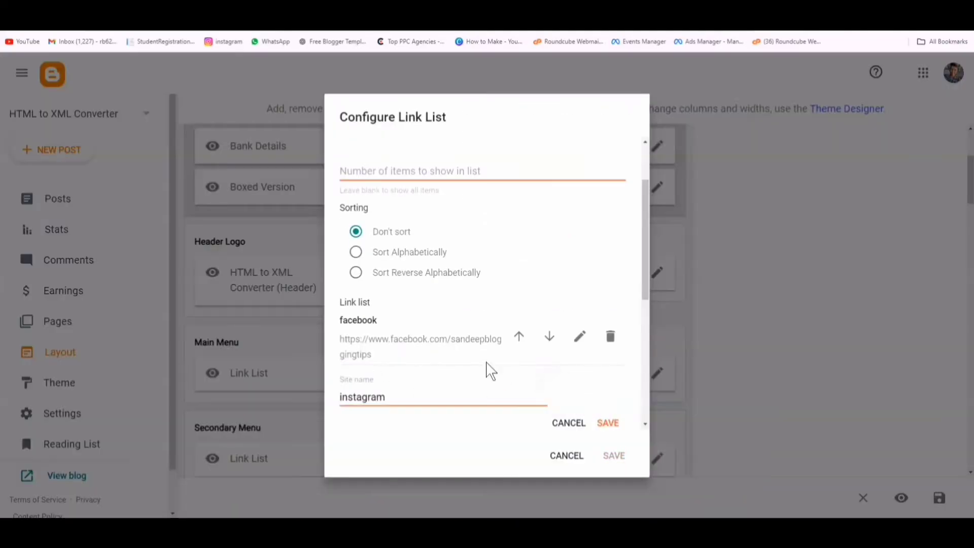
{"action": "scroll", "coordinate": [490, 371], "scroll_direction": "down", "scroll_amount": 3}
{"action": "double_click", "coordinate": [343, 287]}
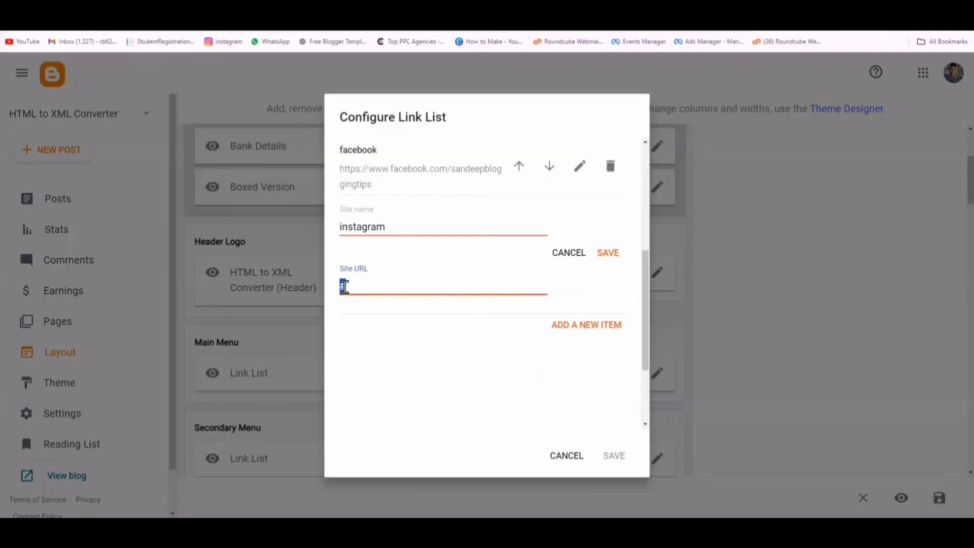
{"action": "right_click", "coordinate": [343, 287]}
{"action": "left_click", "coordinate": [412, 81]}
{"action": "left_click", "coordinate": [609, 252]}
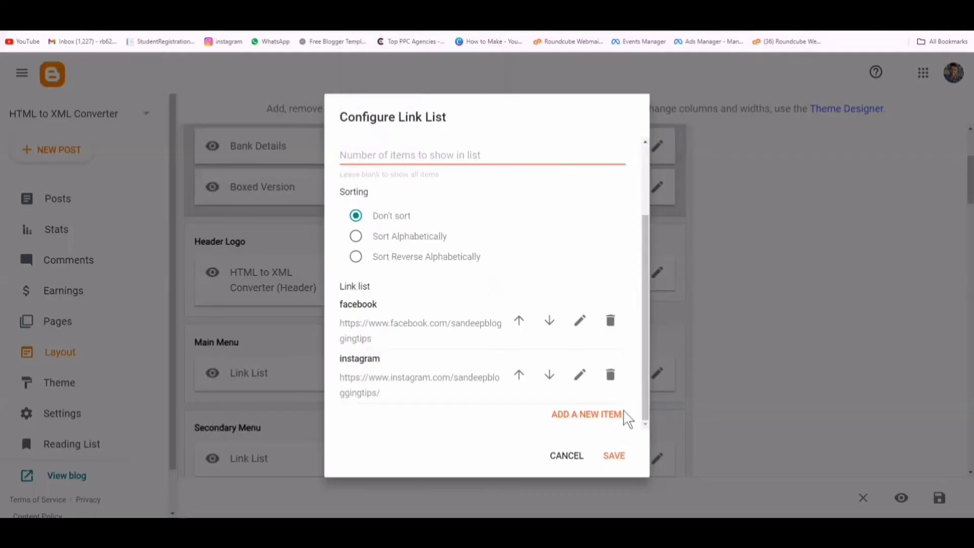
{"action": "left_click", "coordinate": [622, 459]}
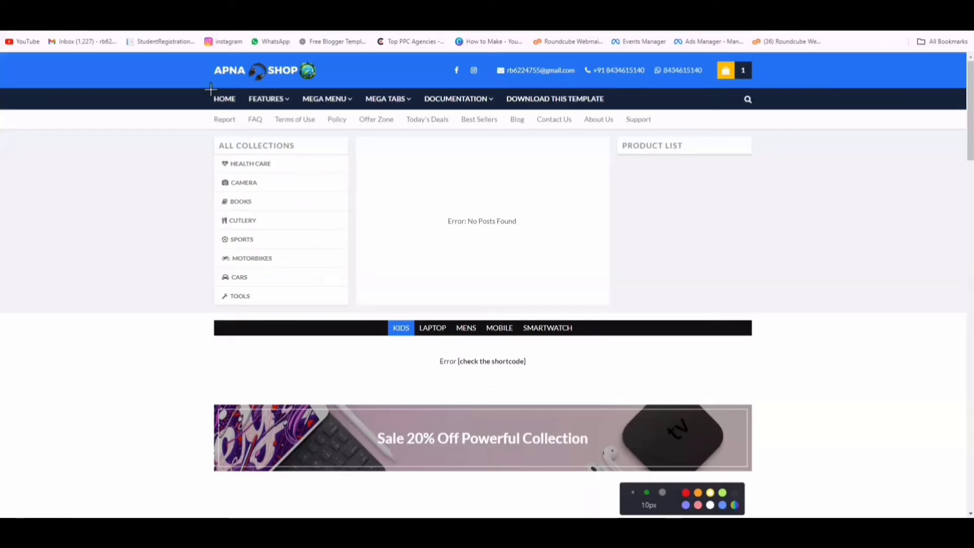
- Outline the shop's main menu bar with an annotation box, then clear it
{"action": "mouse_move", "coordinate": [209, 87]}
{"action": "left_mouse_down"}
{"action": "mouse_move", "coordinate": [256, 120]}
{"action": "mouse_move", "coordinate": [627, 109]}
{"action": "left_mouse_up"}
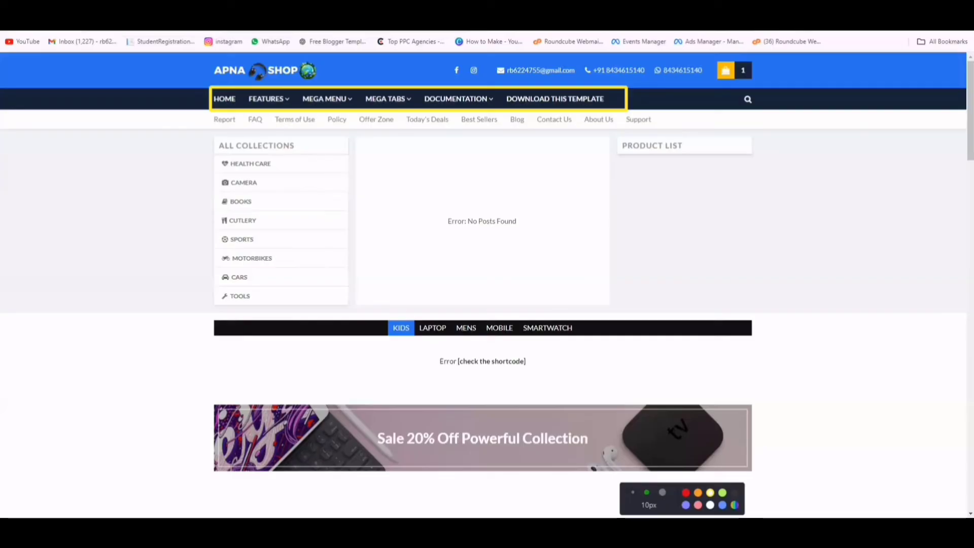
{"action": "key", "text": "Escape"}
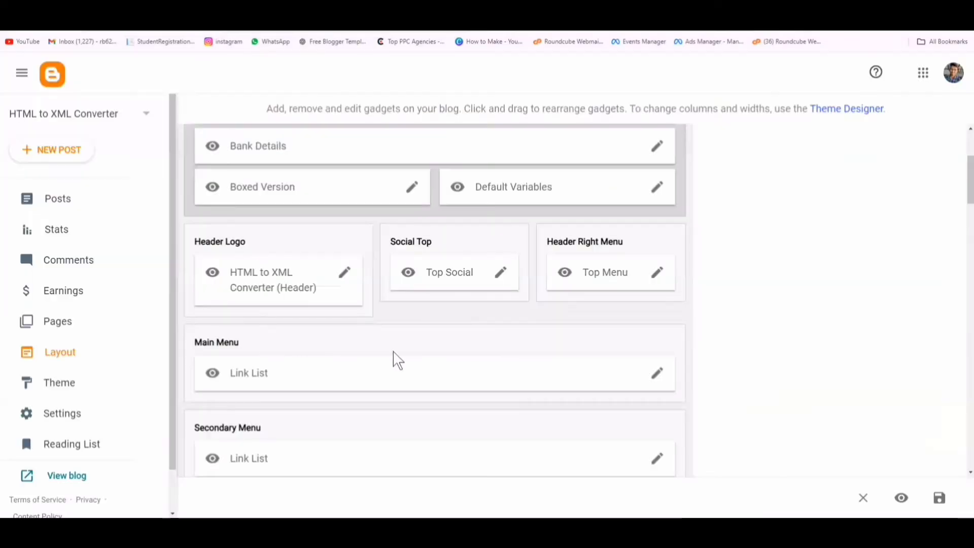
- Delete the Features, DropDown 1, Documentation and other leftover template links from the Main Menu
{"action": "left_click", "coordinate": [658, 373]}
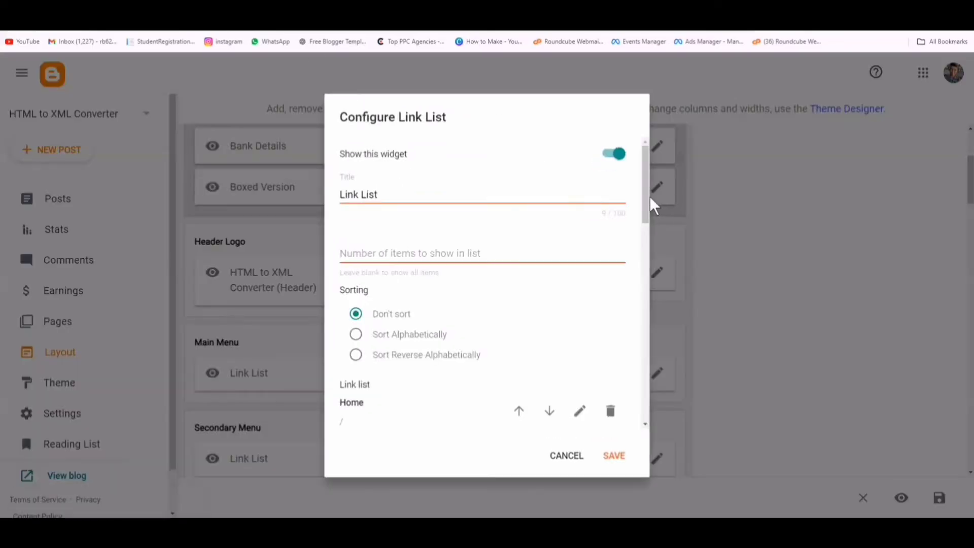
{"action": "left_click_drag", "start_coordinate": [643, 192], "coordinate": [647, 269]}
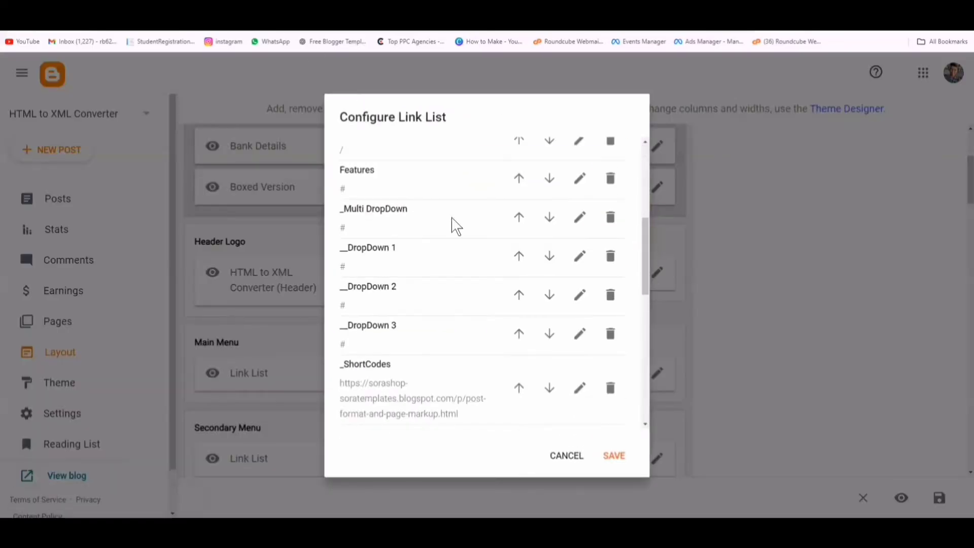
{"action": "left_click", "coordinate": [610, 179]}
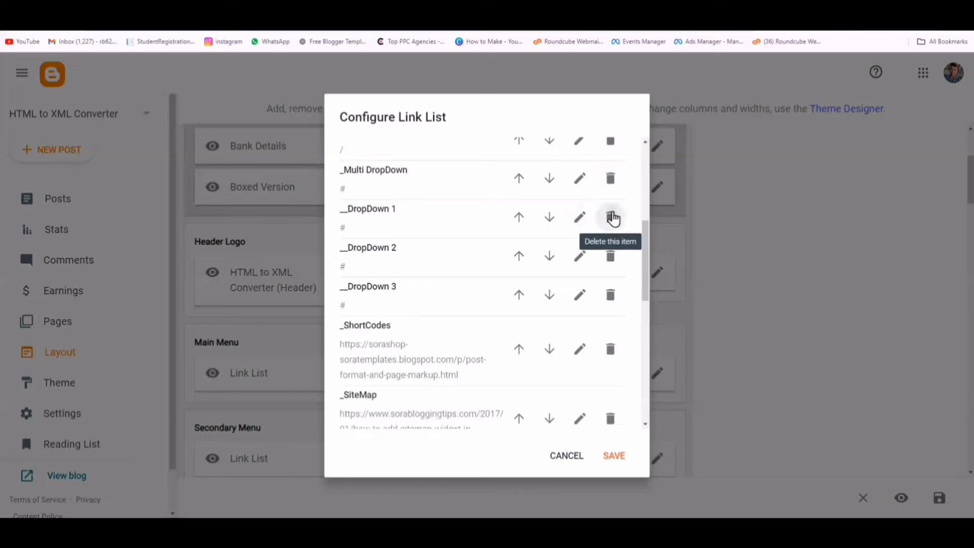
{"action": "left_click", "coordinate": [611, 220]}
{"action": "left_click", "coordinate": [611, 223]}
{"action": "left_click", "coordinate": [611, 223]}
{"action": "left_click", "coordinate": [611, 223]}
{"action": "left_click", "coordinate": [611, 224]}
{"action": "left_click", "coordinate": [611, 223]}
{"action": "left_click", "coordinate": [611, 223]}
{"action": "left_click", "coordinate": [611, 223]}
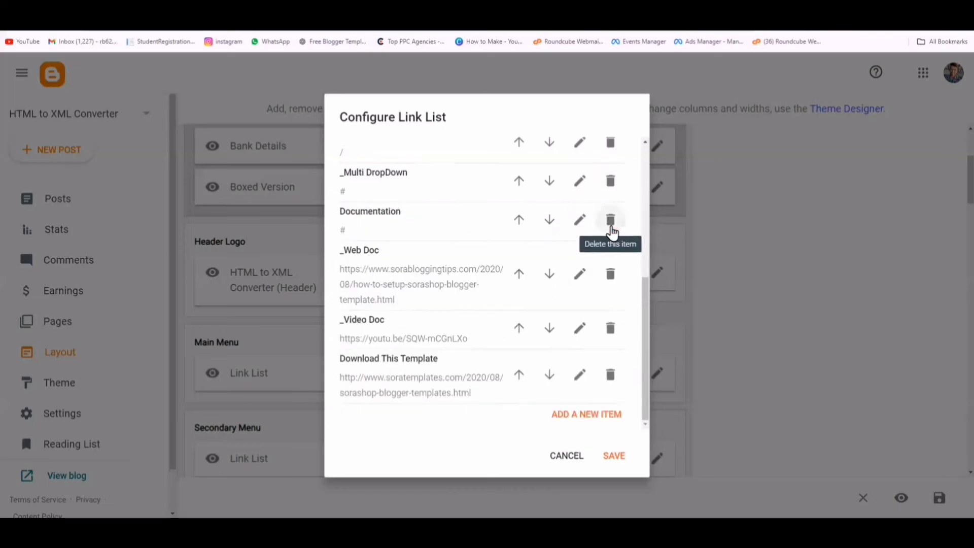
{"action": "left_click", "coordinate": [612, 223]}
- Delete the _Multi DropDown, Download This Template, _Video Doc and _Web Doc links, leaving only Home
{"action": "left_click", "coordinate": [611, 226]}
{"action": "left_click", "coordinate": [610, 374]}
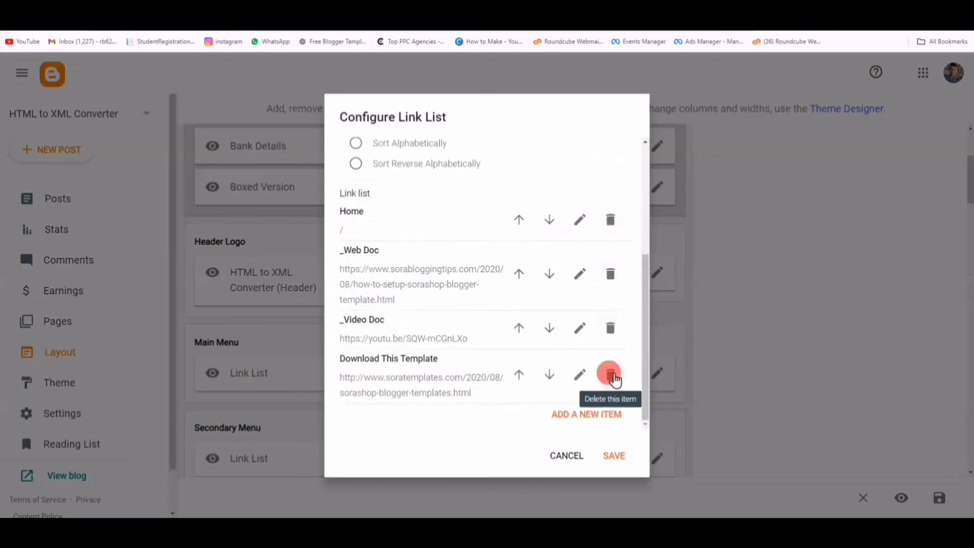
{"action": "left_click", "coordinate": [614, 377]}
{"action": "left_click", "coordinate": [611, 367]}
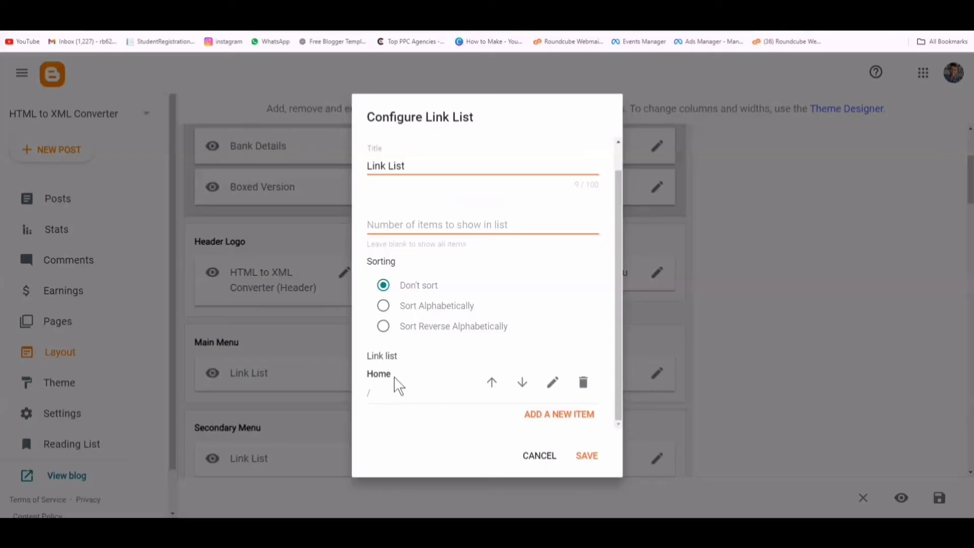
{"action": "left_click_drag", "start_coordinate": [378, 374], "coordinate": [392, 374]}
{"action": "left_click", "coordinate": [540, 413]}
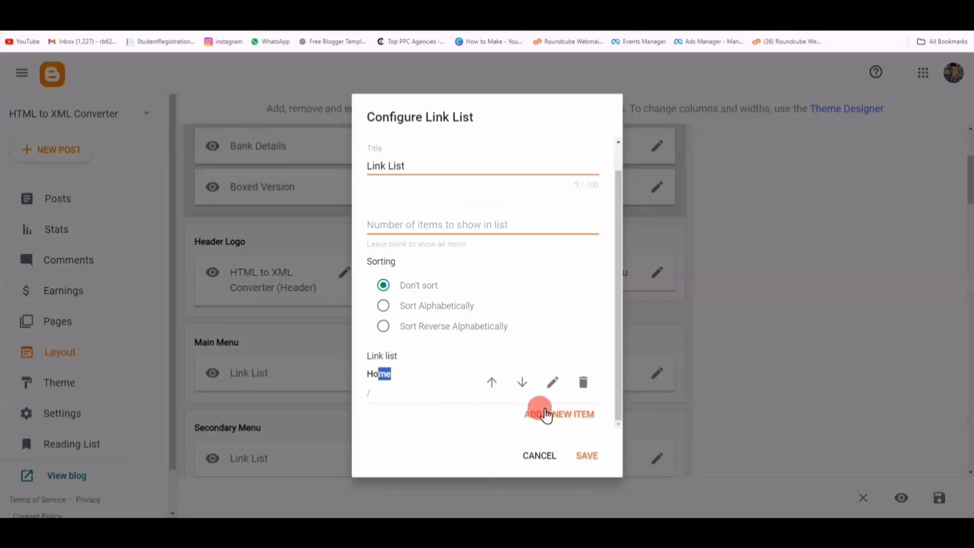
{"action": "left_click_drag", "start_coordinate": [619, 275], "coordinate": [617, 300]}
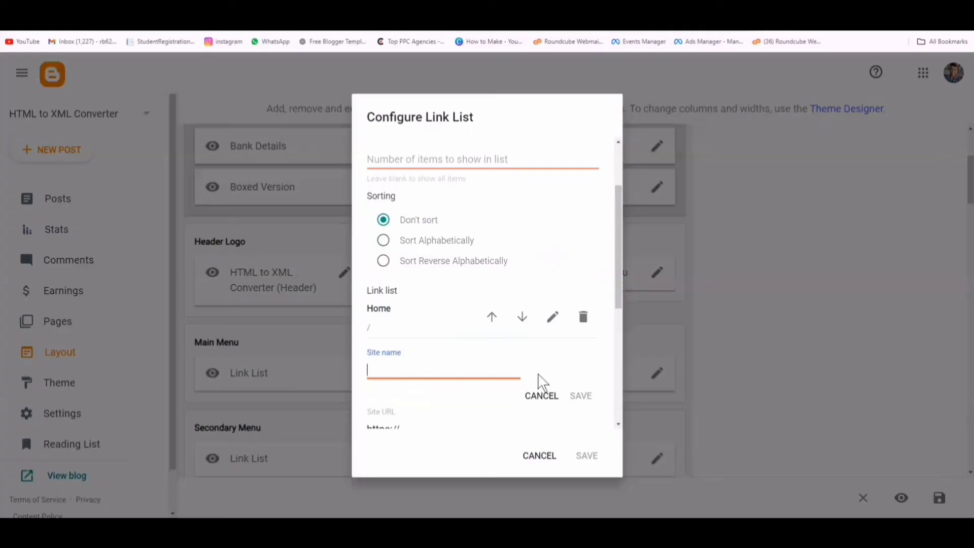
{"action": "scroll", "coordinate": [481, 409], "scroll_direction": "down", "scroll_amount": 3}
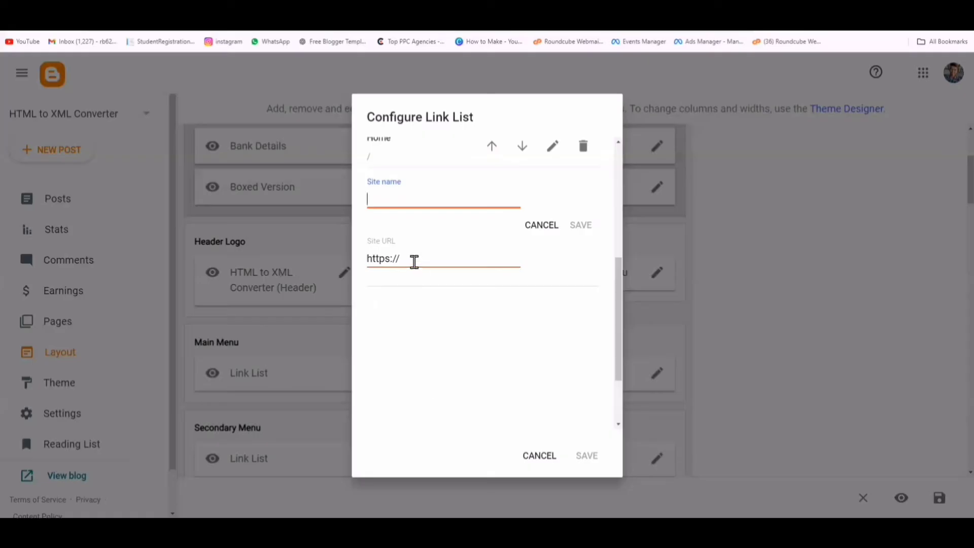
{"action": "left_click", "coordinate": [408, 259]}
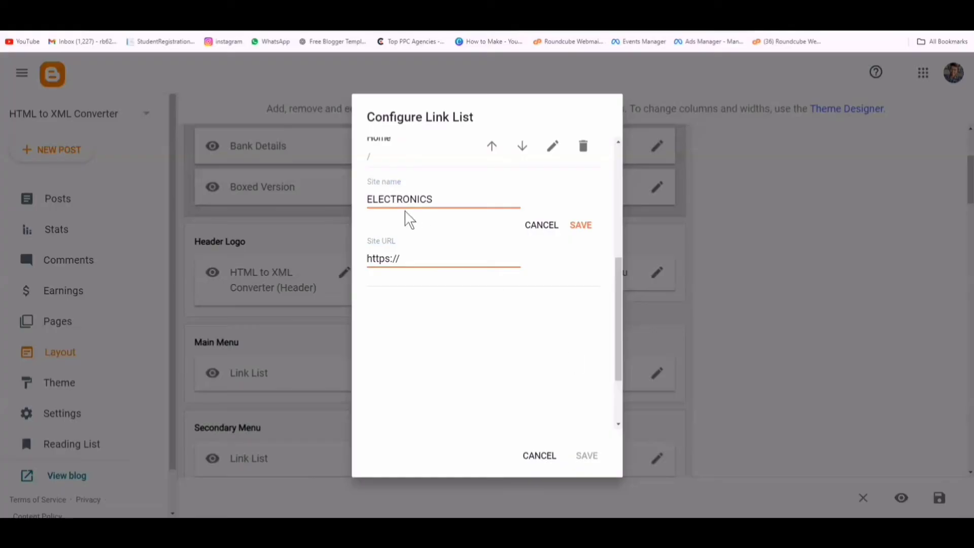
{"action": "left_click", "coordinate": [577, 225]}
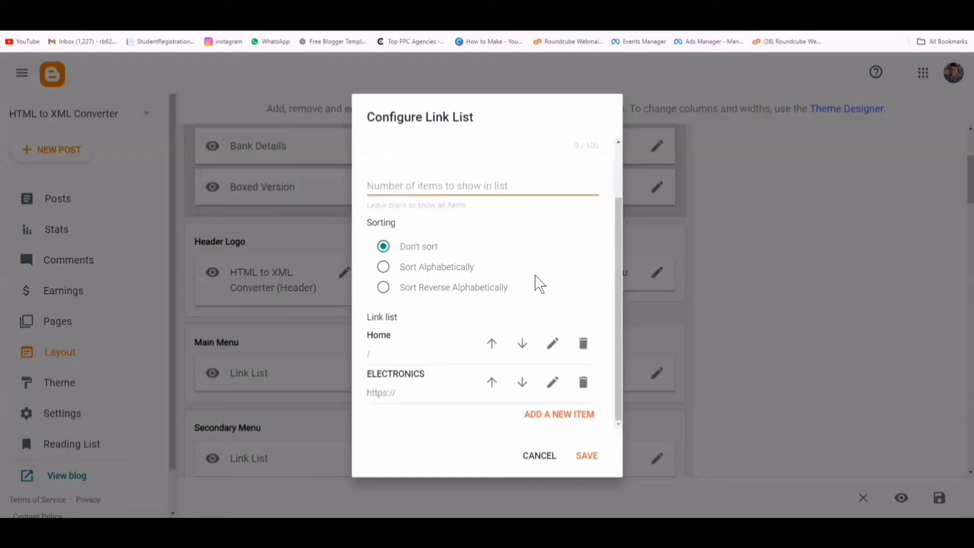
- Add the HEALTH & BEAUTY, CLOTHING, SHOES and OFFER & DEALS links and save the menu
{"action": "left_click", "coordinate": [561, 413]}
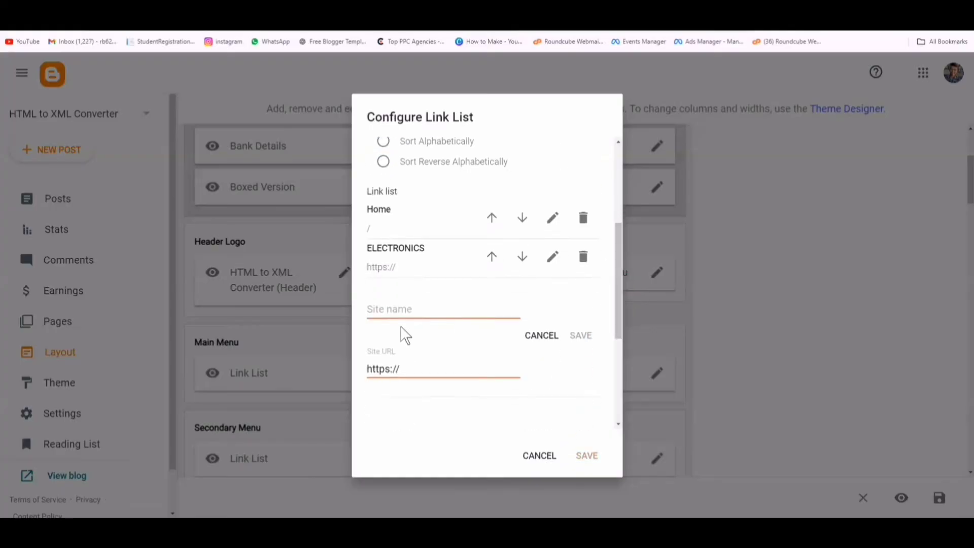
{"action": "left_click", "coordinate": [399, 310]}
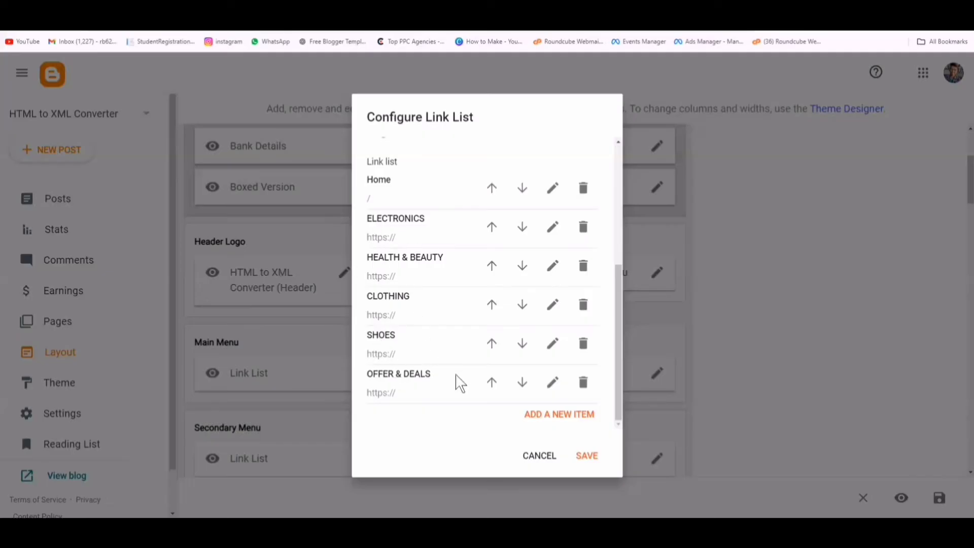
{"action": "left_click", "coordinate": [585, 457]}
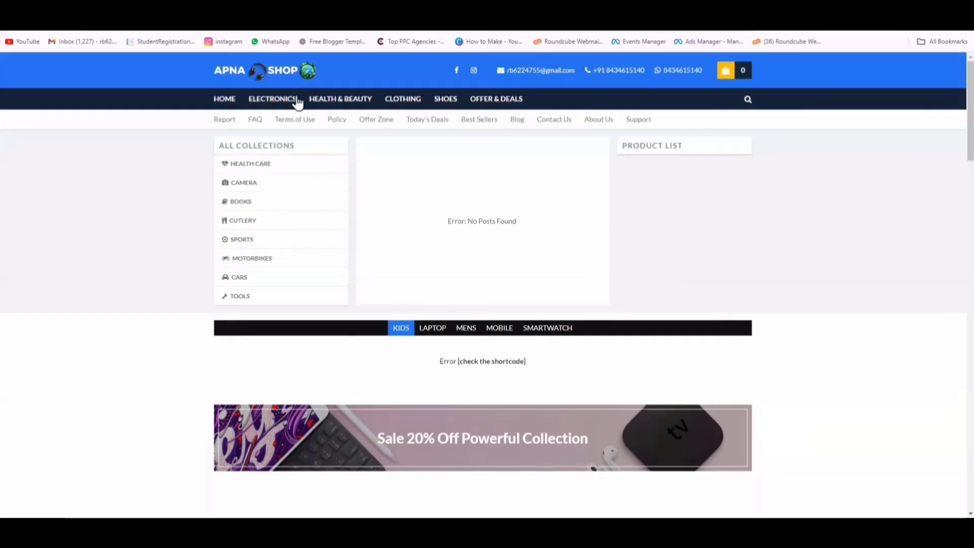
- Test the HEALTH & BEAUTY and OFFER & DEALS links in the live site's new main menu
{"action": "left_click", "coordinate": [350, 101]}
{"action": "left_click", "coordinate": [499, 102]}
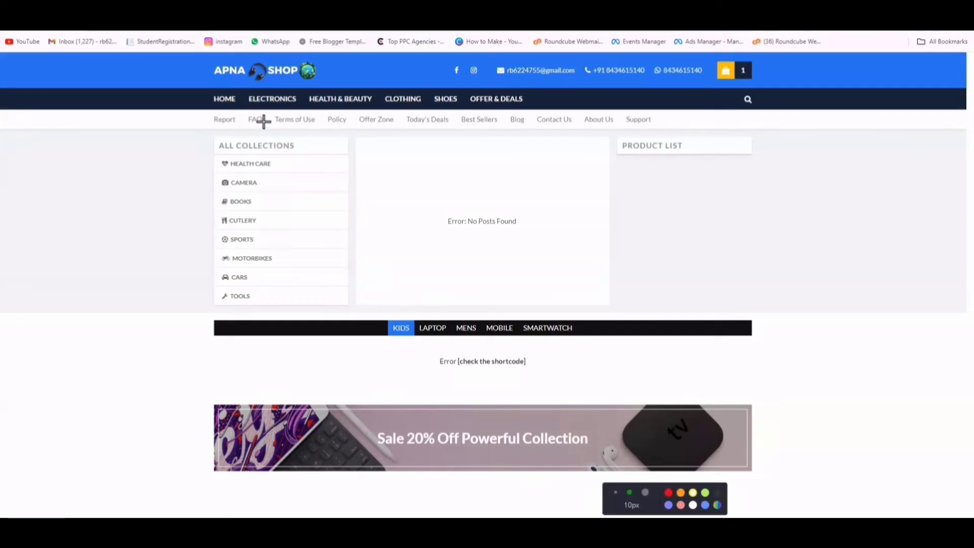
{"action": "mouse_move", "coordinate": [260, 119]}
{"action": "left_mouse_down"}
{"action": "mouse_move", "coordinate": [192, 114]}
{"action": "mouse_move", "coordinate": [260, 118]}
{"action": "left_mouse_up"}
{"action": "mouse_move", "coordinate": [448, 106]}
{"action": "left_mouse_down"}
{"action": "mouse_move", "coordinate": [381, 124]}
{"action": "mouse_move", "coordinate": [447, 109]}
{"action": "left_mouse_up"}
{"action": "left_click_drag", "start_coordinate": [591, 105], "coordinate": [624, 132]}
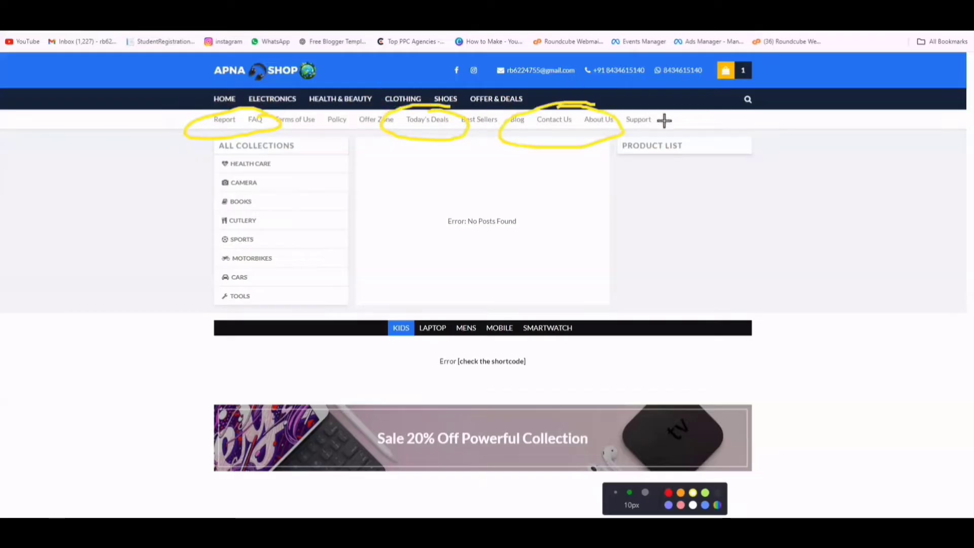
{"action": "mouse_move", "coordinate": [665, 105]}
{"action": "left_mouse_down"}
{"action": "mouse_move", "coordinate": [570, 102]}
{"action": "mouse_move", "coordinate": [665, 107]}
{"action": "left_mouse_up"}
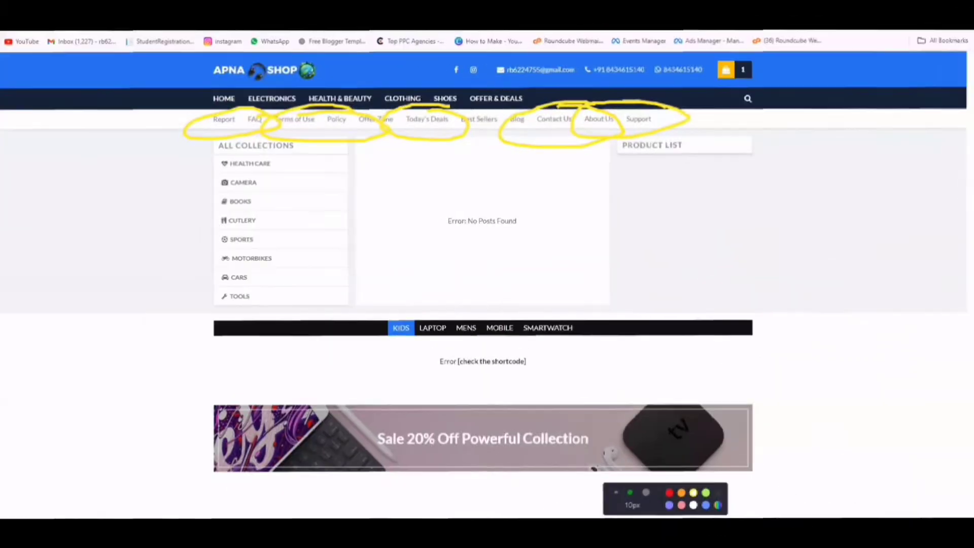
{"action": "left_click", "coordinate": [570, 528]}
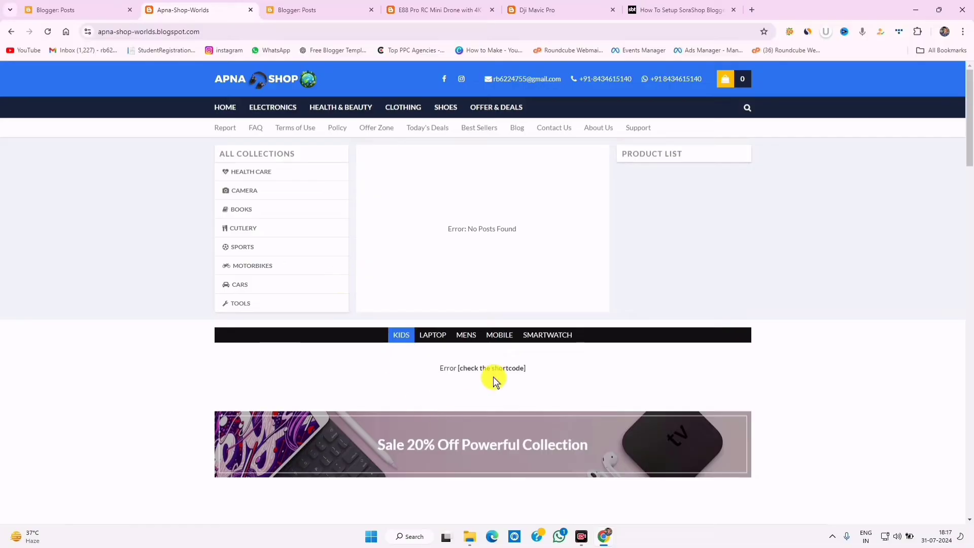
- Scroll through the live shop homepage, then switch to the Blogger: Posts tab
{"action": "scroll", "coordinate": [600, 379], "scroll_direction": "down", "scroll_amount": 3}
{"action": "scroll", "coordinate": [442, 411], "scroll_direction": "down", "scroll_amount": 6}
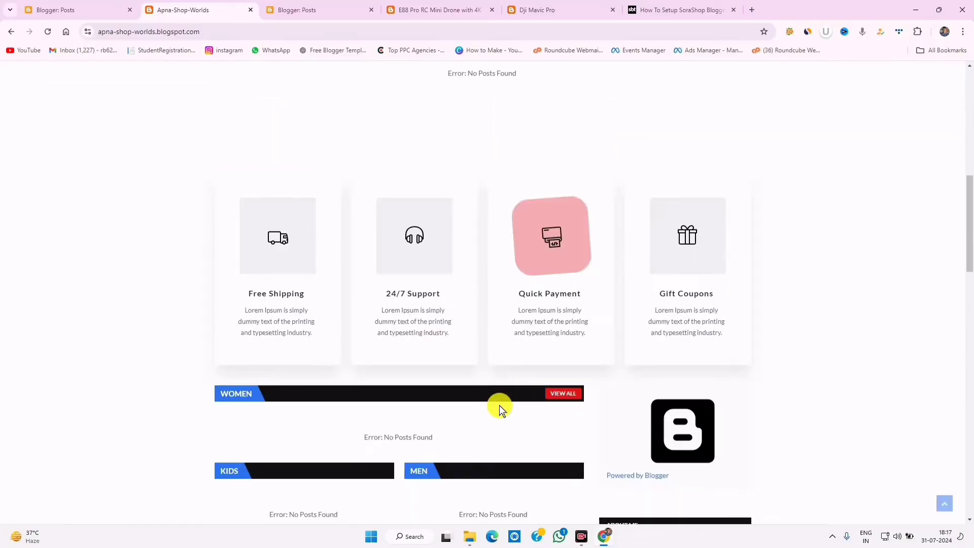
{"action": "scroll", "coordinate": [500, 404], "scroll_direction": "up", "scroll_amount": 5}
{"action": "scroll", "coordinate": [499, 409], "scroll_direction": "up", "scroll_amount": 4}
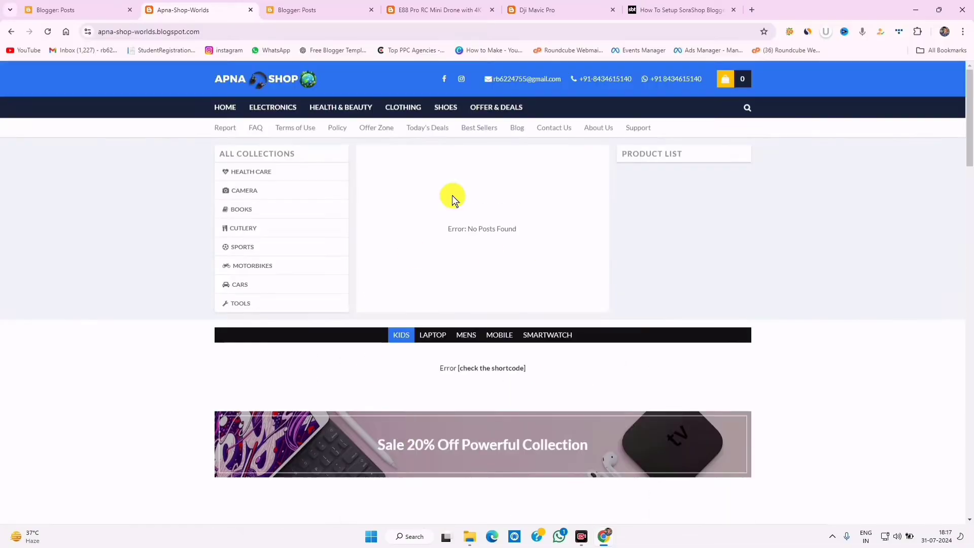
{"action": "left_click", "coordinate": [341, 7]}
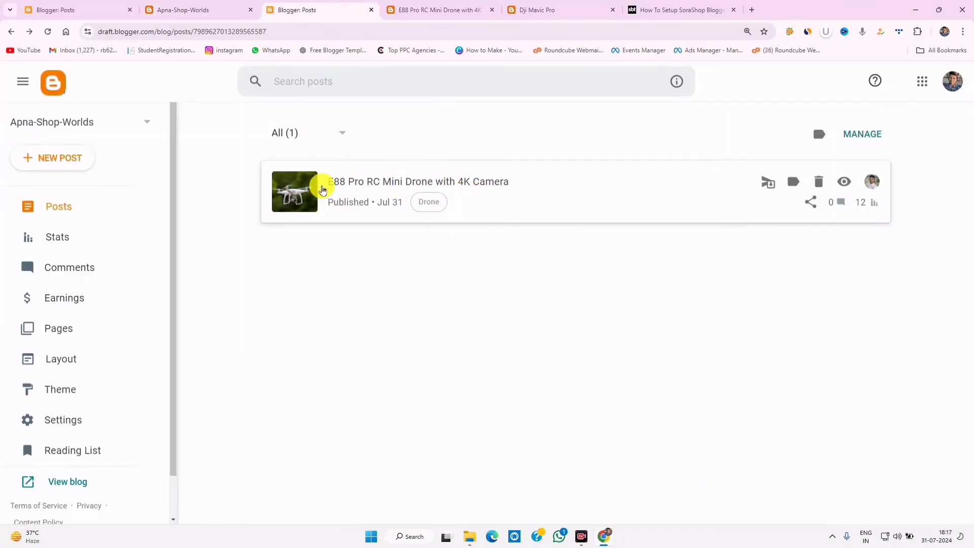
- Create a new post, placing the cursor in its title and body, and briefly check the SoraShop-Premium-Version folder
{"action": "left_click", "coordinate": [45, 167]}
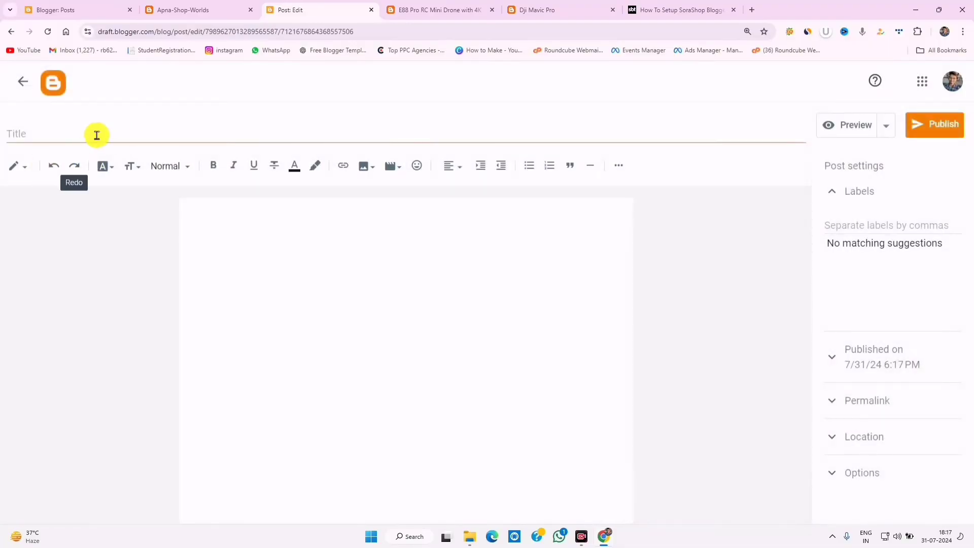
{"action": "left_click", "coordinate": [97, 135]}
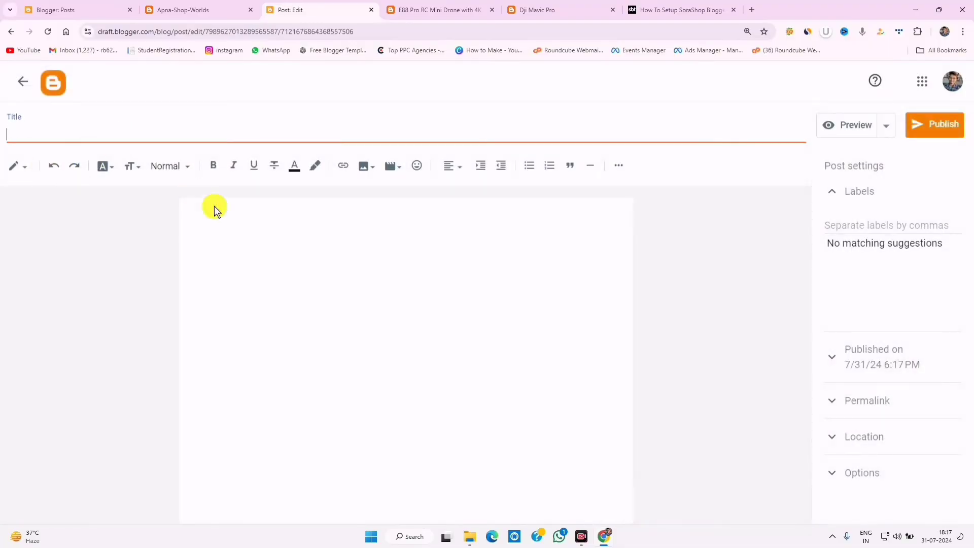
{"action": "left_click", "coordinate": [247, 228]}
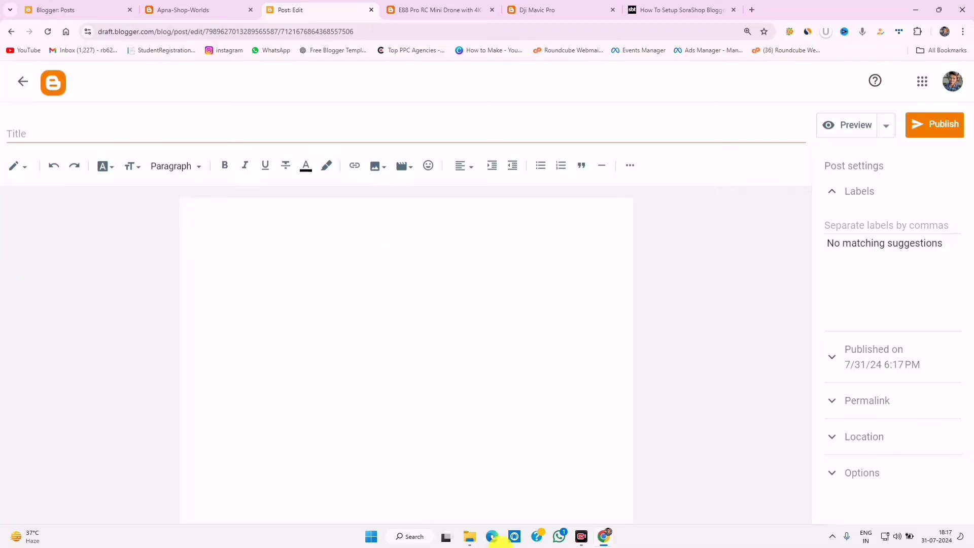
{"action": "left_click", "coordinate": [471, 537]}
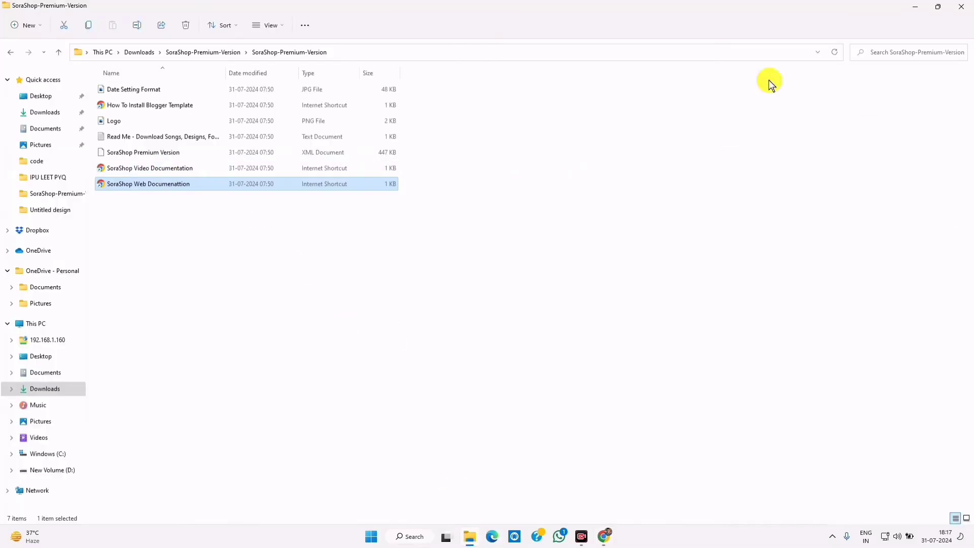
{"action": "left_click", "coordinate": [915, 6]}
- Insert image 4 from Downloads\Untitled design into the post using Upload from computer
{"action": "left_click", "coordinate": [376, 166]}
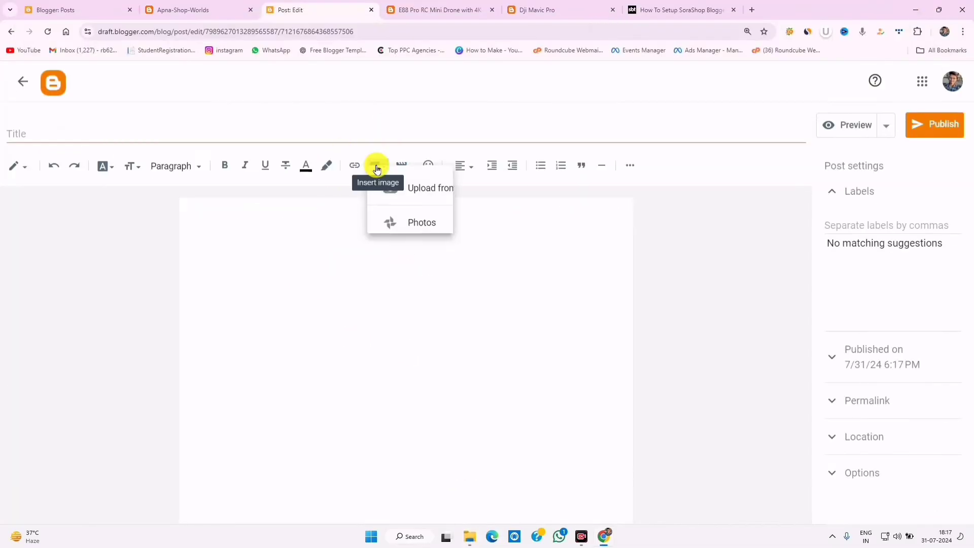
{"action": "left_click", "coordinate": [453, 205]}
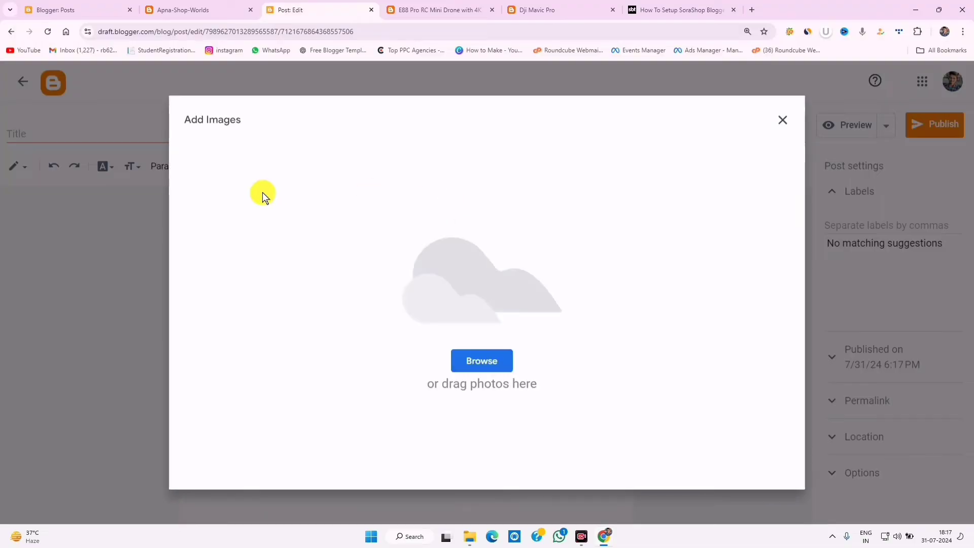
{"action": "left_click", "coordinate": [491, 366]}
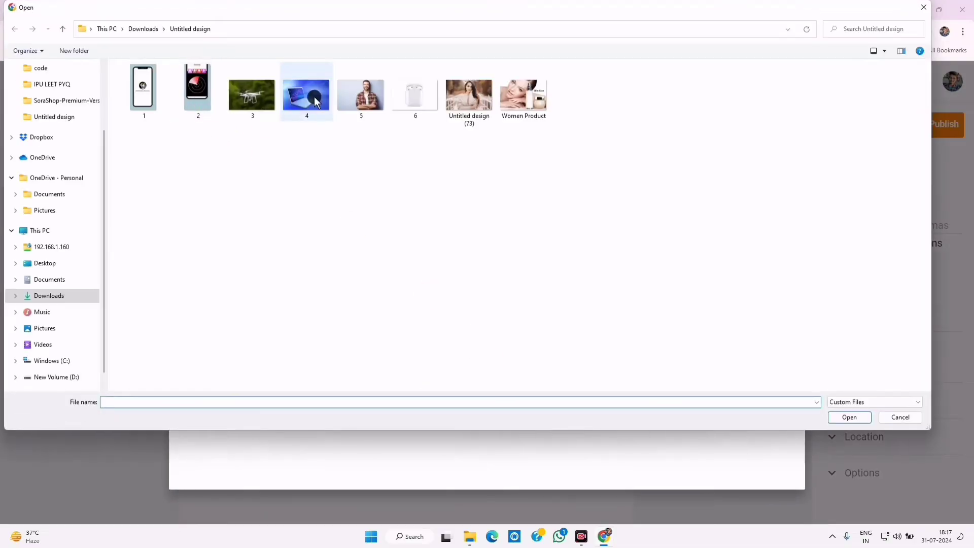
{"action": "left_click", "coordinate": [307, 94]}
{"action": "left_click", "coordinate": [846, 418]}
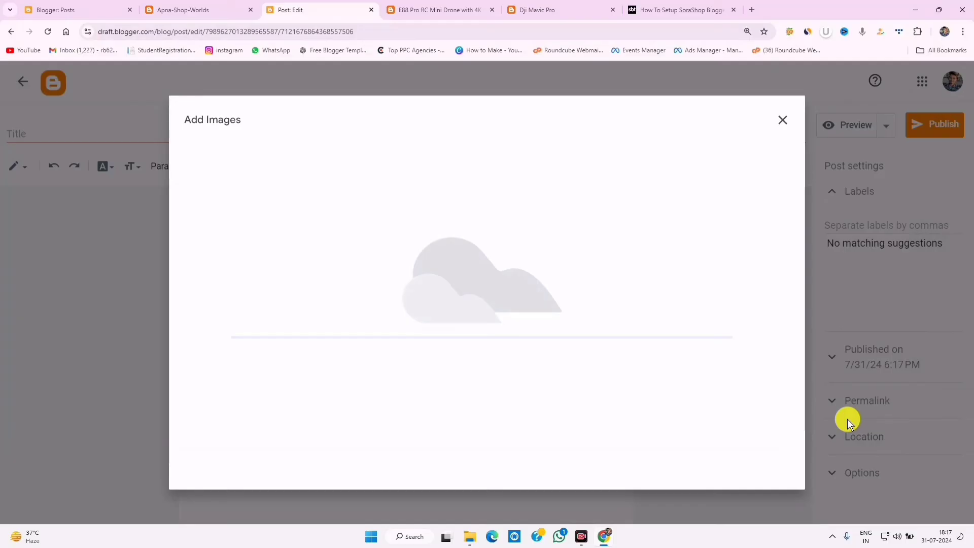
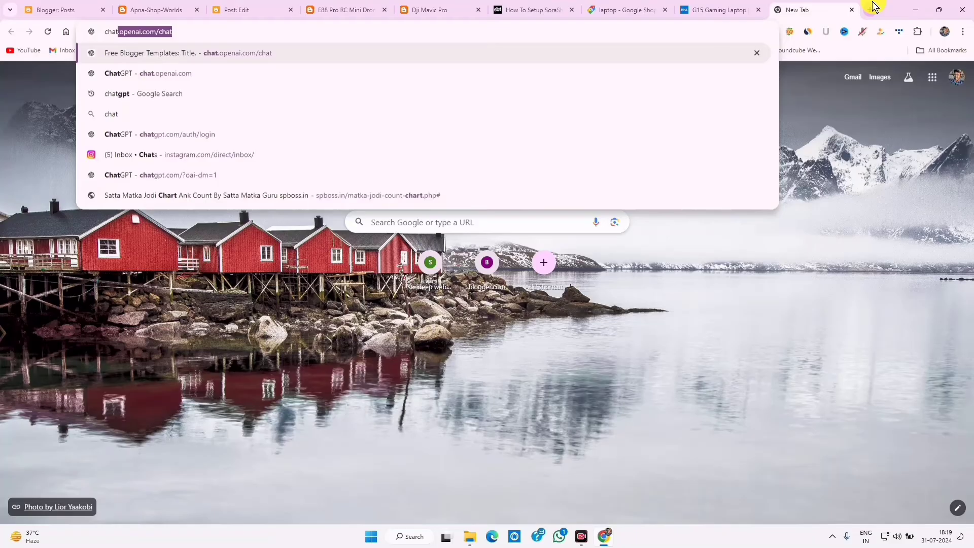
- Load chat.openai.com and scroll through the ChatGPT conversation's laptop specs
{"action": "key", "text": "Return"}
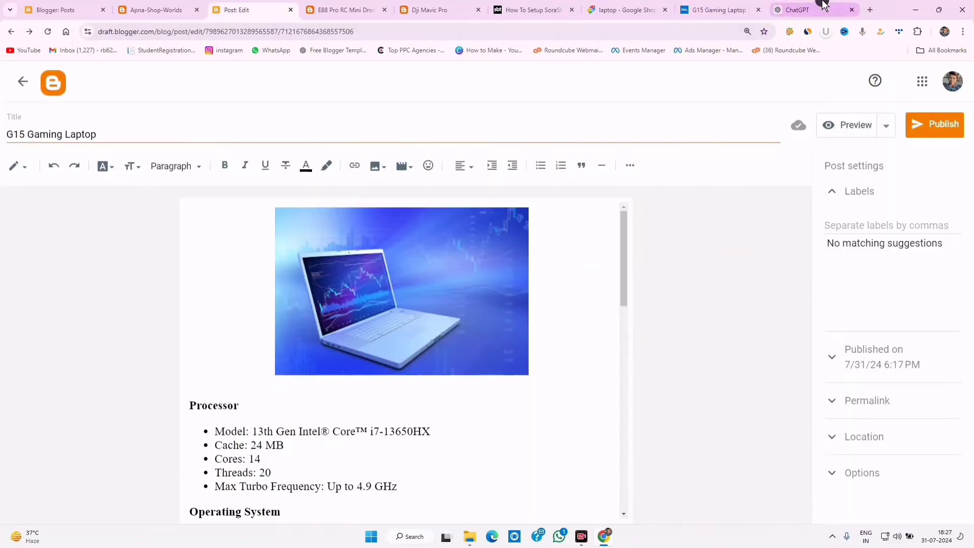
{"action": "left_click", "coordinate": [791, 7]}
{"action": "left_click", "coordinate": [547, 254]}
{"action": "scroll", "coordinate": [547, 255], "scroll_direction": "down", "scroll_amount": 10}
- Scroll through the G15 Gaming Laptop post's spec sections to compare them with ChatGPT
{"action": "left_click", "coordinate": [295, 7]}
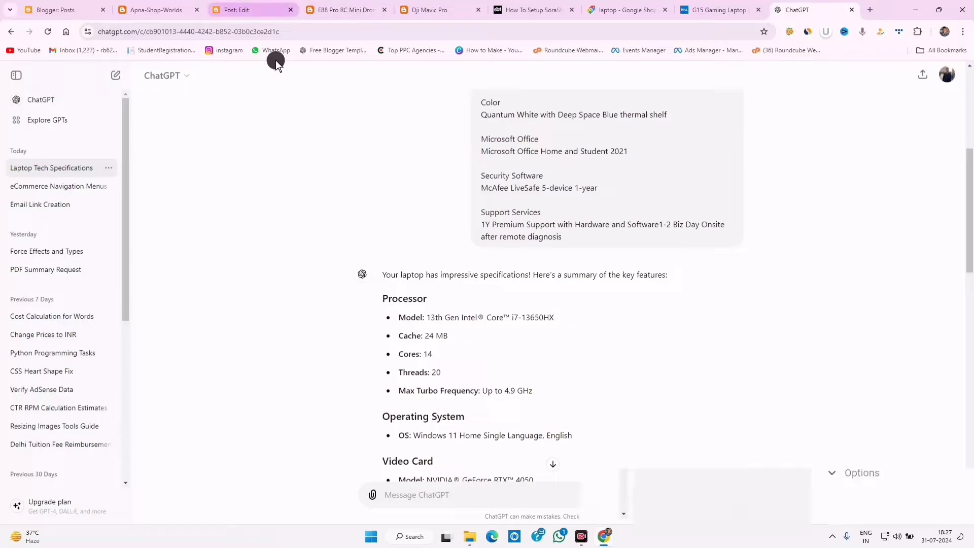
{"action": "scroll", "coordinate": [304, 409], "scroll_direction": "down", "scroll_amount": 5}
{"action": "scroll", "coordinate": [305, 412], "scroll_direction": "up", "scroll_amount": 5}
{"action": "scroll", "coordinate": [303, 414], "scroll_direction": "up", "scroll_amount": 3}
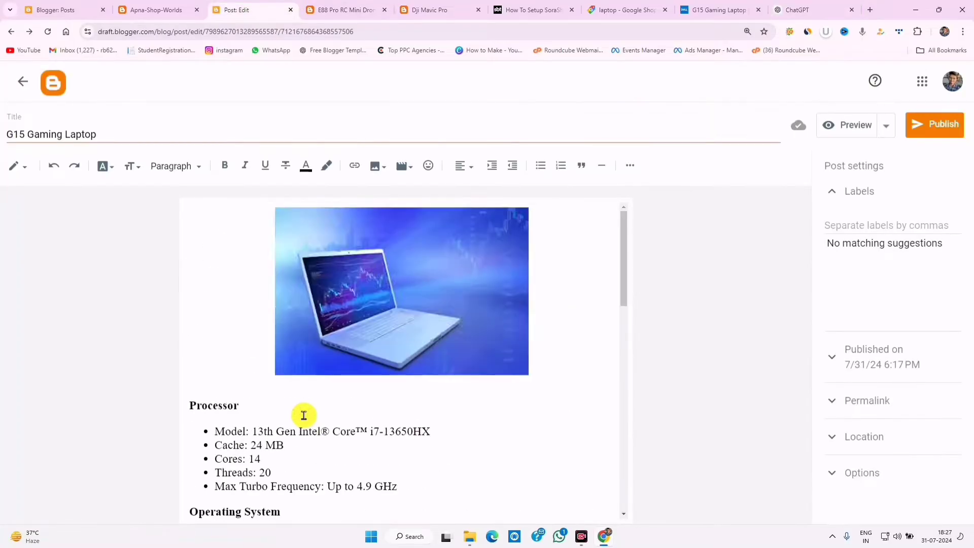
{"action": "scroll", "coordinate": [304, 415], "scroll_direction": "down", "scroll_amount": 10}
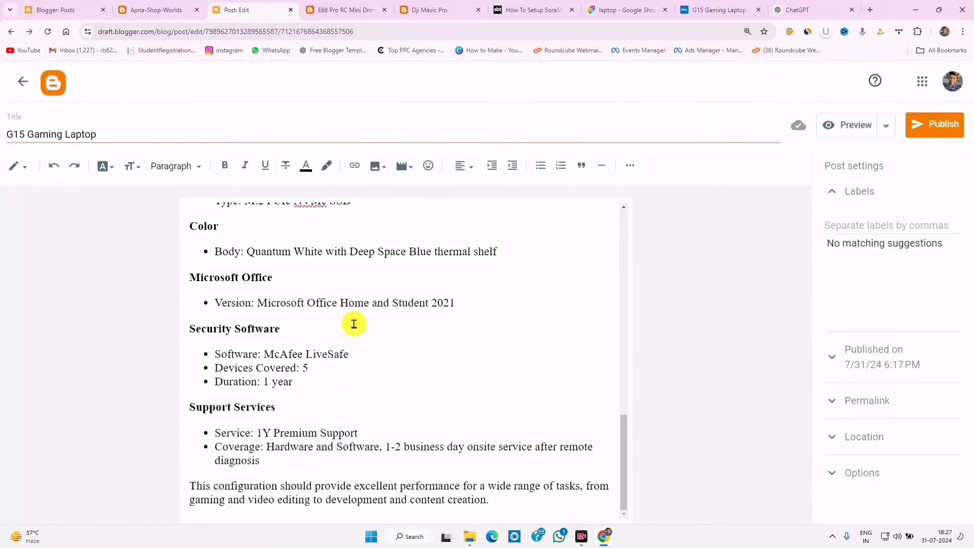
{"action": "scroll", "coordinate": [366, 362], "scroll_direction": "up", "scroll_amount": 10}
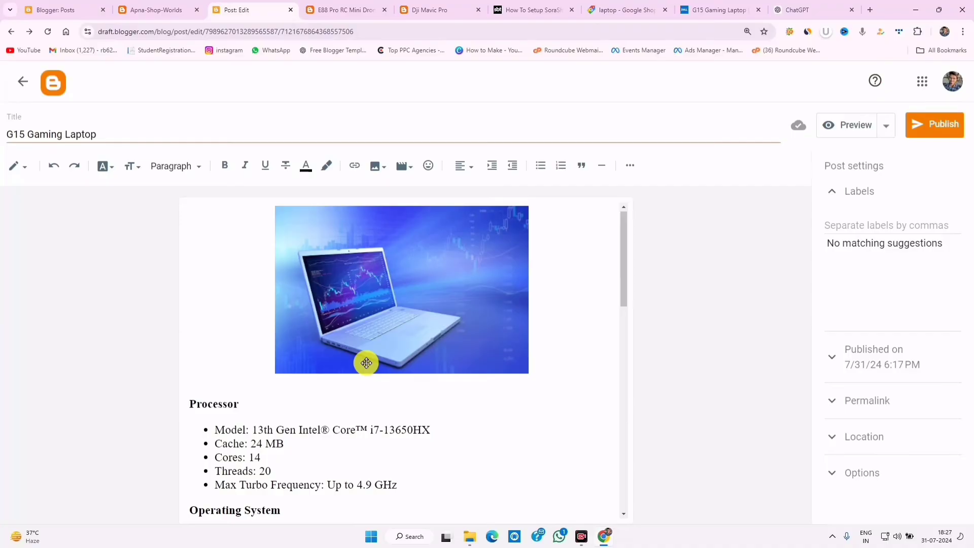
{"action": "scroll", "coordinate": [363, 365], "scroll_direction": "down", "scroll_amount": 10}
{"action": "scroll", "coordinate": [363, 365], "scroll_direction": "up", "scroll_amount": 10}
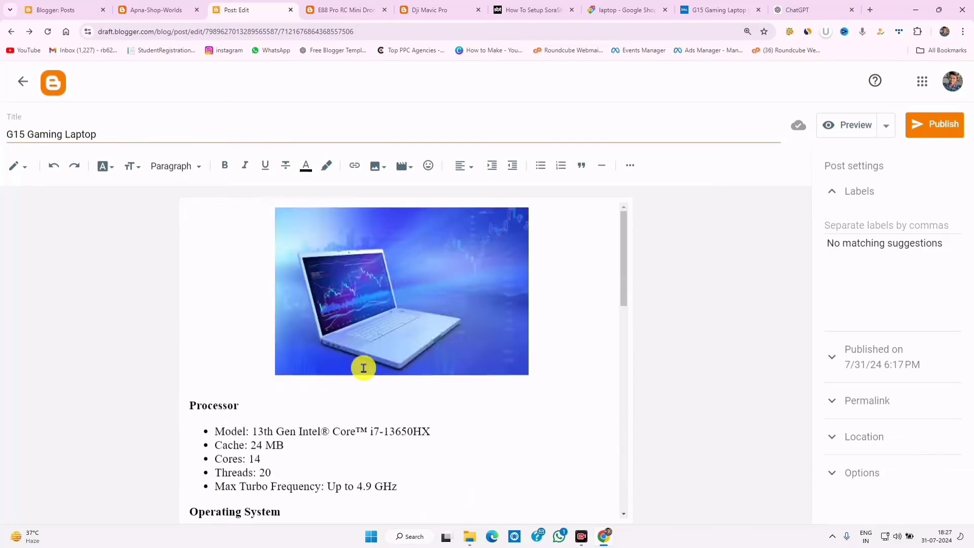
{"action": "scroll", "coordinate": [463, 383], "scroll_direction": "down", "scroll_amount": 10}
- Inspect the $65.00 price and size options on the DJI Mavic Pro demo page
{"action": "left_click", "coordinate": [428, 10]}
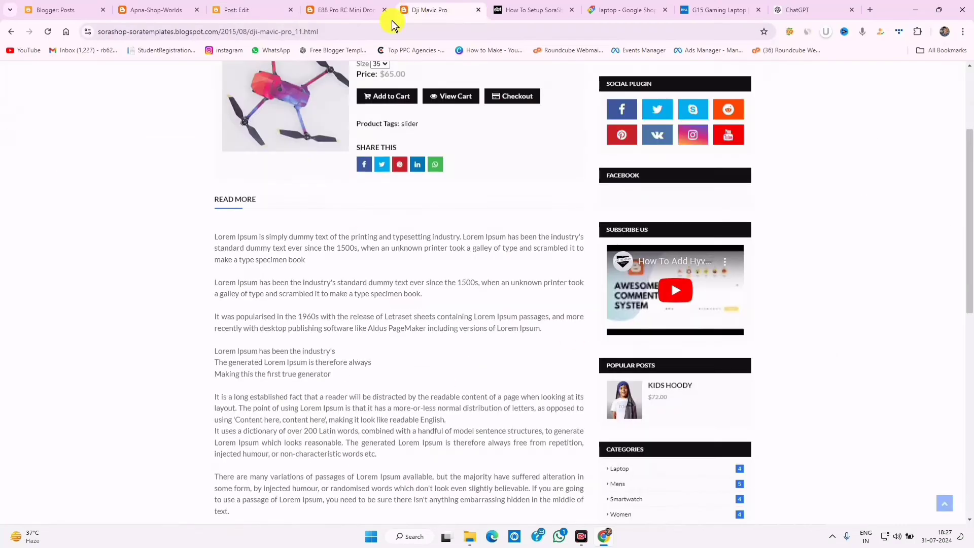
{"action": "scroll", "coordinate": [391, 337], "scroll_direction": "up", "scroll_amount": 3}
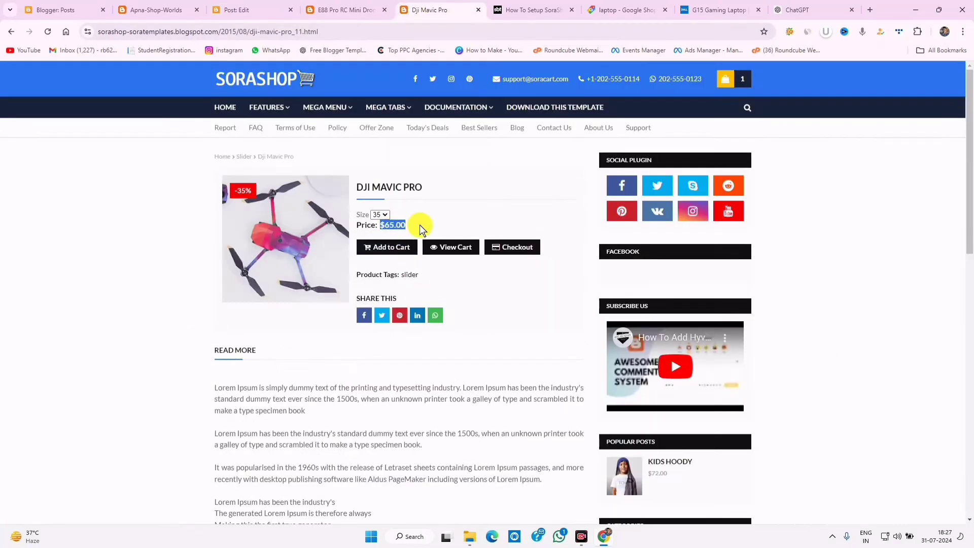
{"action": "left_click", "coordinate": [393, 223]}
{"action": "left_click_drag", "start_coordinate": [375, 220], "coordinate": [443, 229]}
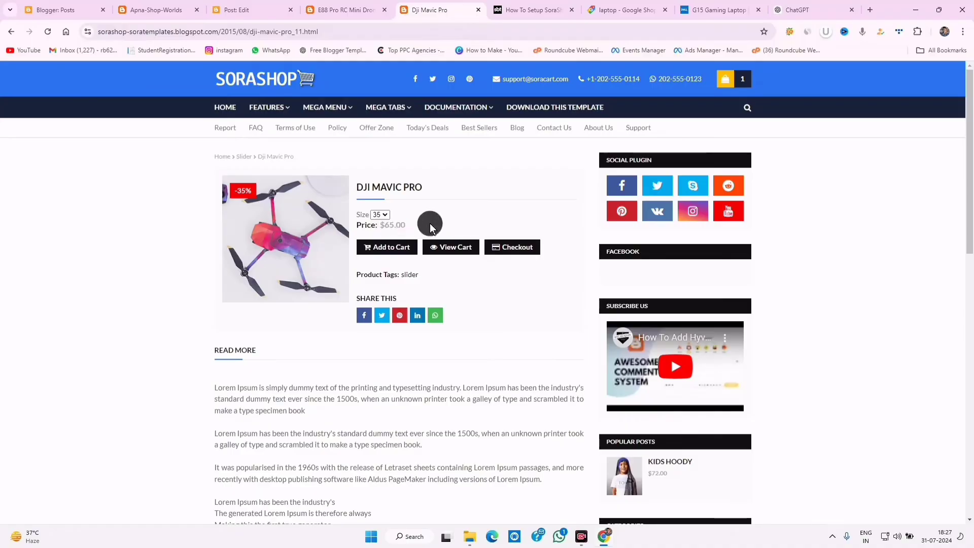
{"action": "left_click", "coordinate": [382, 217]}
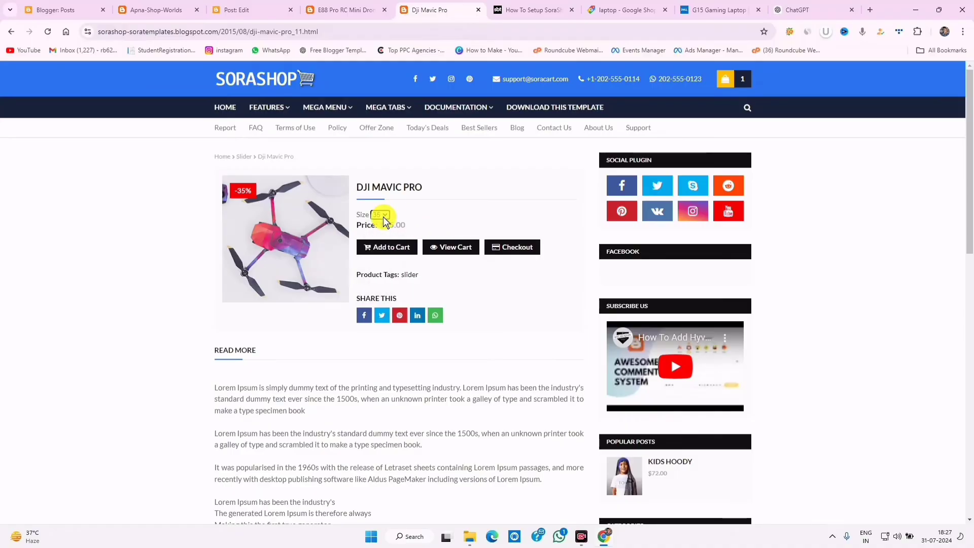
- Copy the price/$59.00 shortcode example from the How To Setup SoraShop tutorial
{"action": "left_click", "coordinate": [239, 11]}
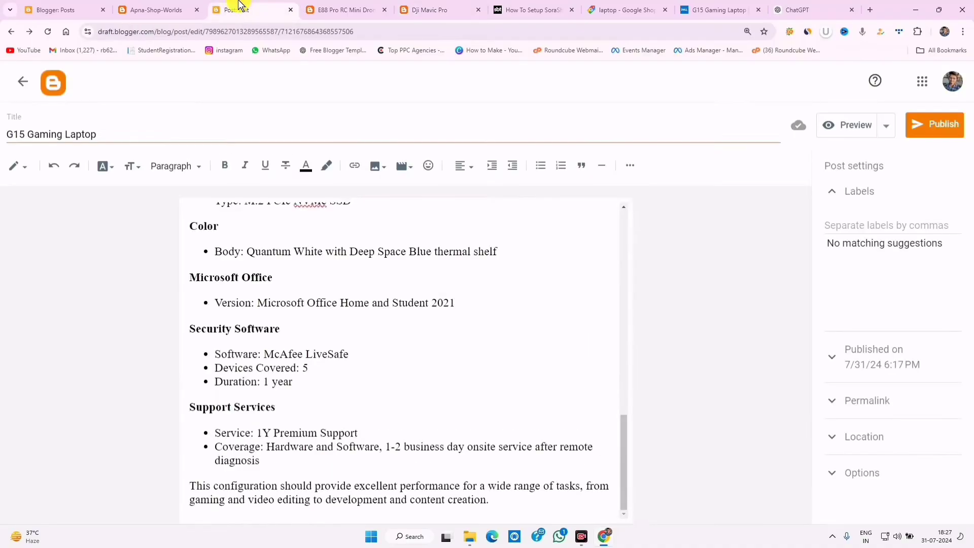
{"action": "scroll", "coordinate": [263, 467], "scroll_direction": "down", "scroll_amount": 15}
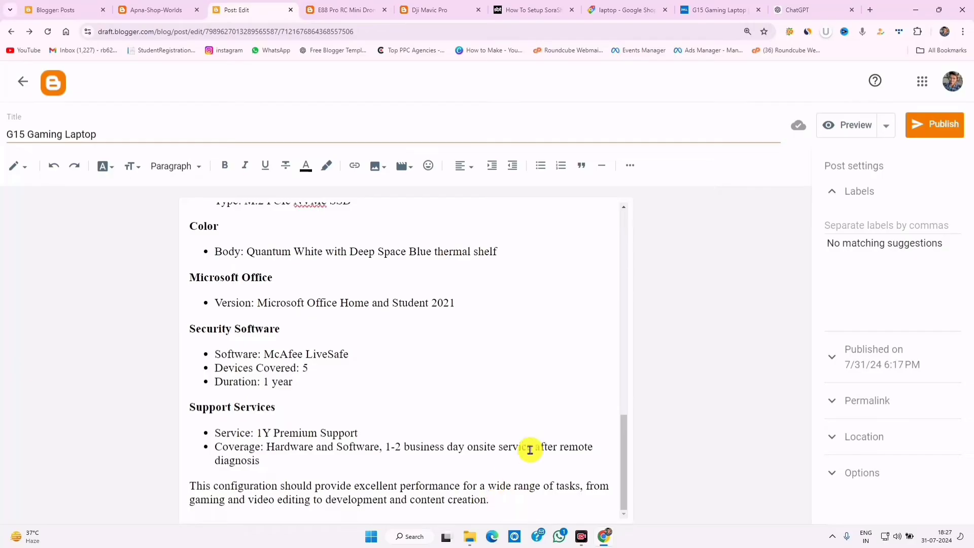
{"action": "left_click", "coordinate": [554, 11]}
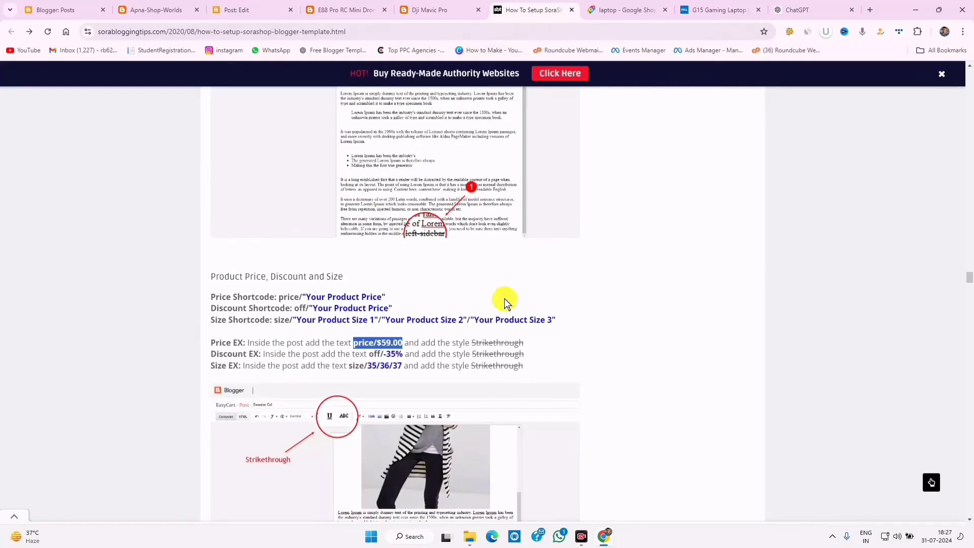
{"action": "right_click", "coordinate": [391, 343]}
{"action": "left_click", "coordinate": [411, 353]}
{"action": "left_click", "coordinate": [251, 6]}
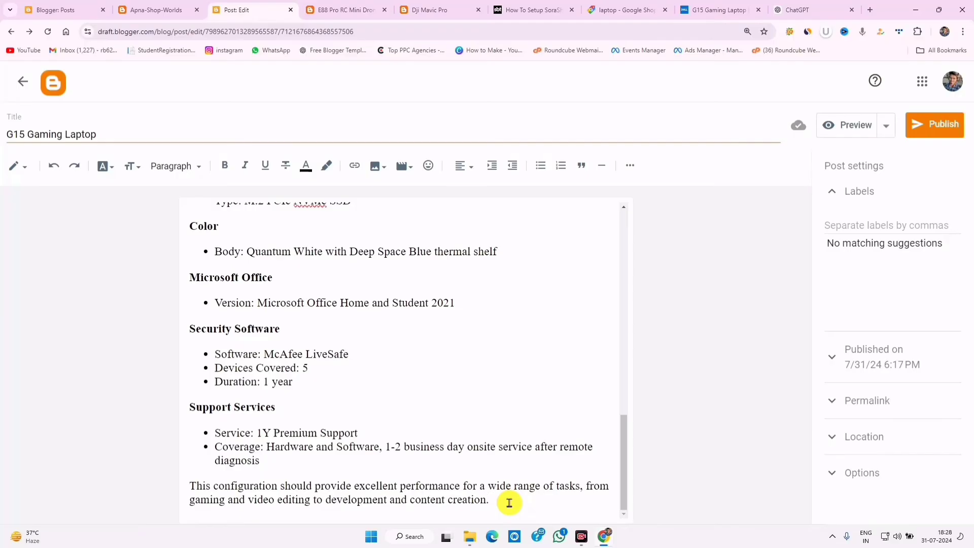
- Add a price/$59.00 line at the post's end, replacing $59.00 with Dell's ₹1,19,990.02
{"action": "left_click", "coordinate": [509, 502]}
{"action": "key", "text": "Return"}
{"action": "key", "text": "ctrl+v"}
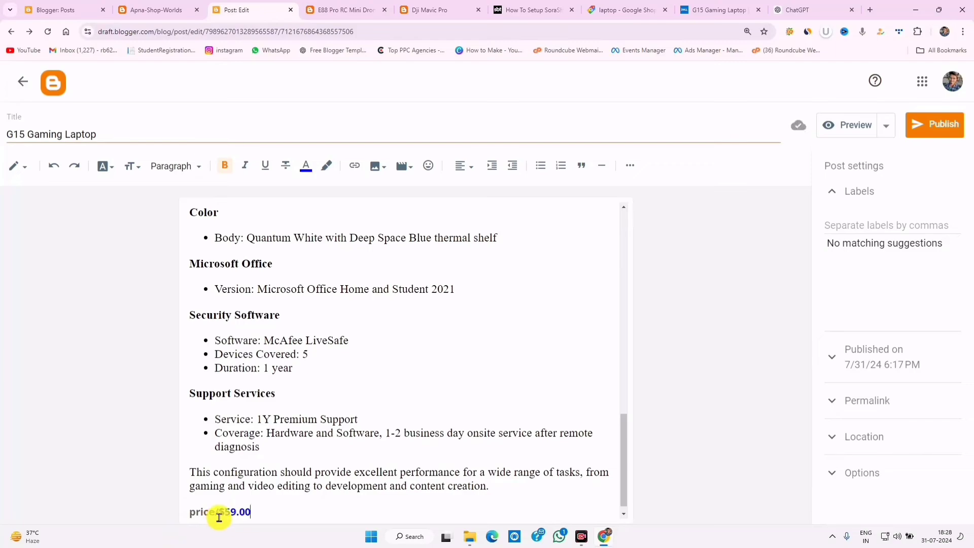
{"action": "left_click_drag", "start_coordinate": [219, 516], "coordinate": [263, 506]}
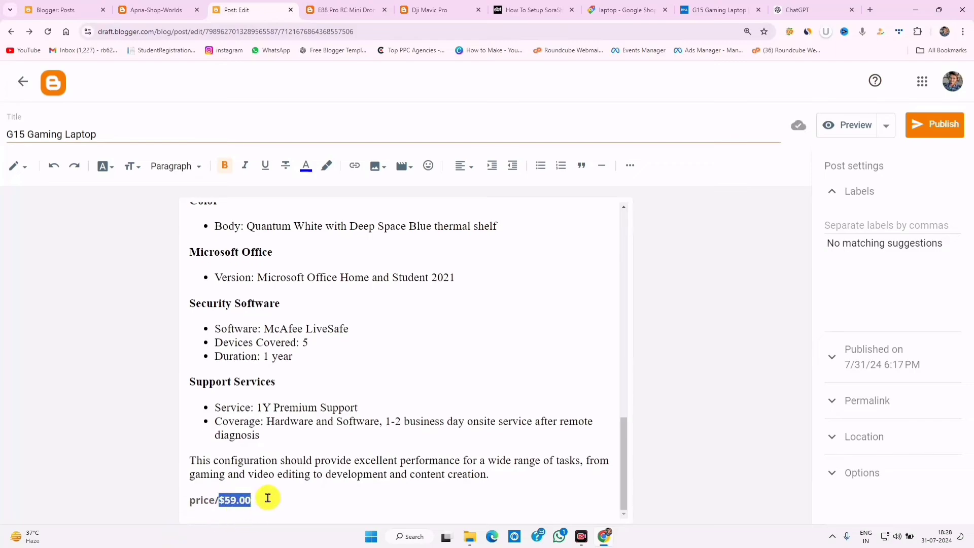
{"action": "left_click", "coordinate": [715, 4]}
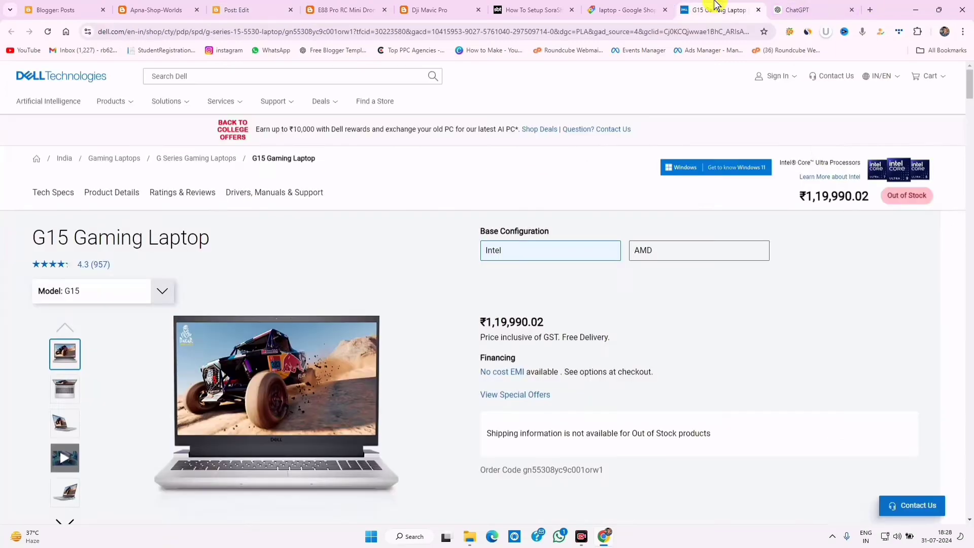
{"action": "right_click", "coordinate": [529, 322]}
{"action": "left_click", "coordinate": [548, 333]}
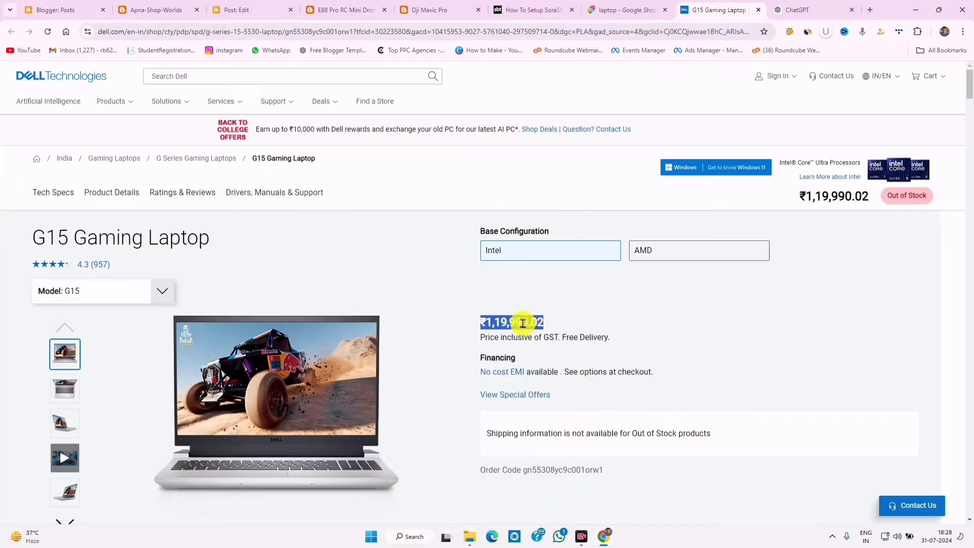
{"action": "left_click", "coordinate": [288, 5]}
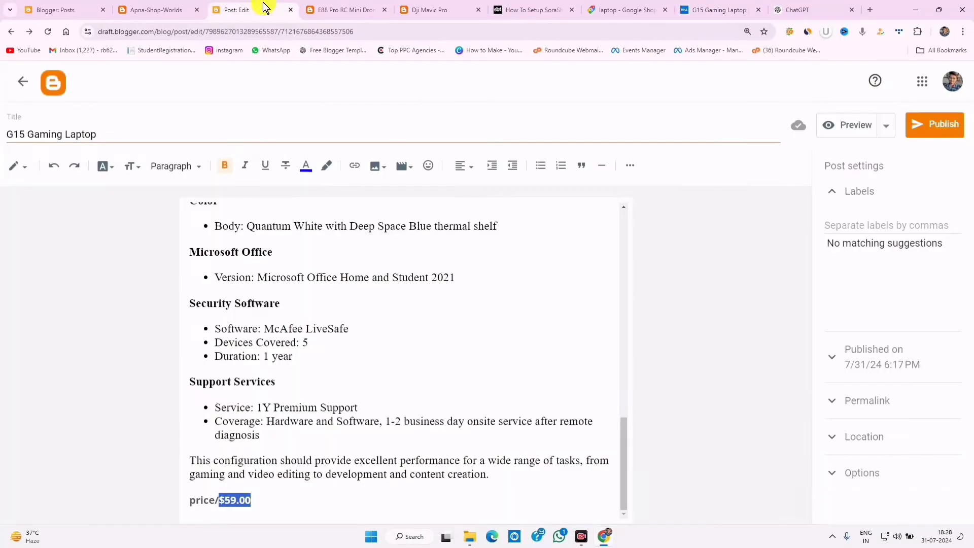
{"action": "right_click", "coordinate": [240, 498]}
{"action": "left_click", "coordinate": [269, 296]}
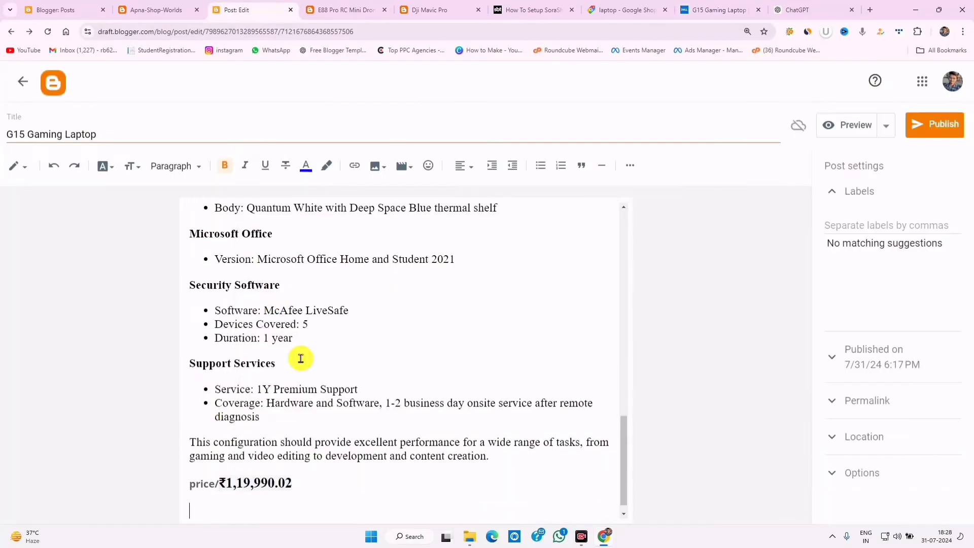
- Set the price/₹1,19,990.02 line to Normal font size
{"action": "left_click_drag", "start_coordinate": [309, 482], "coordinate": [131, 463]}
{"action": "left_click", "coordinate": [315, 482]}
{"action": "left_click_drag", "start_coordinate": [315, 483], "coordinate": [140, 482]}
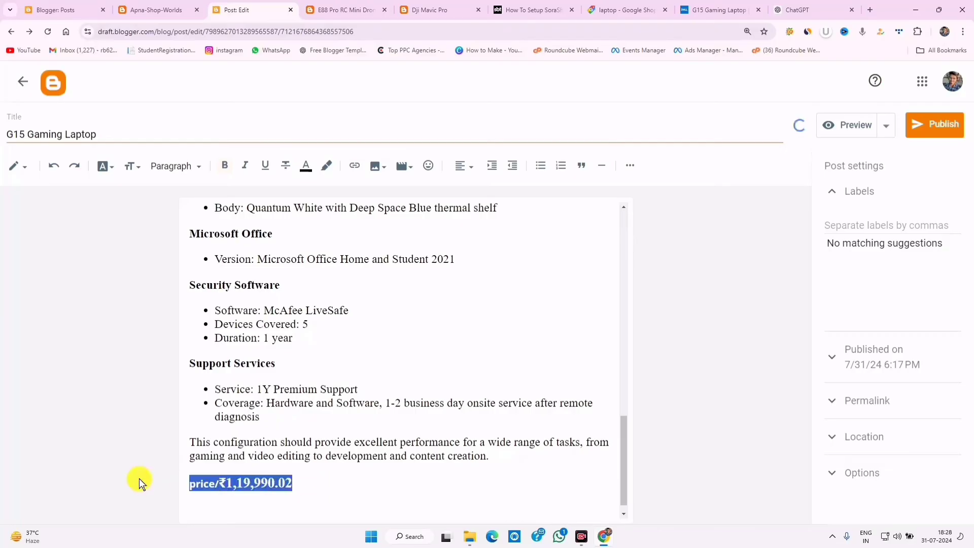
{"action": "left_click", "coordinate": [132, 165]}
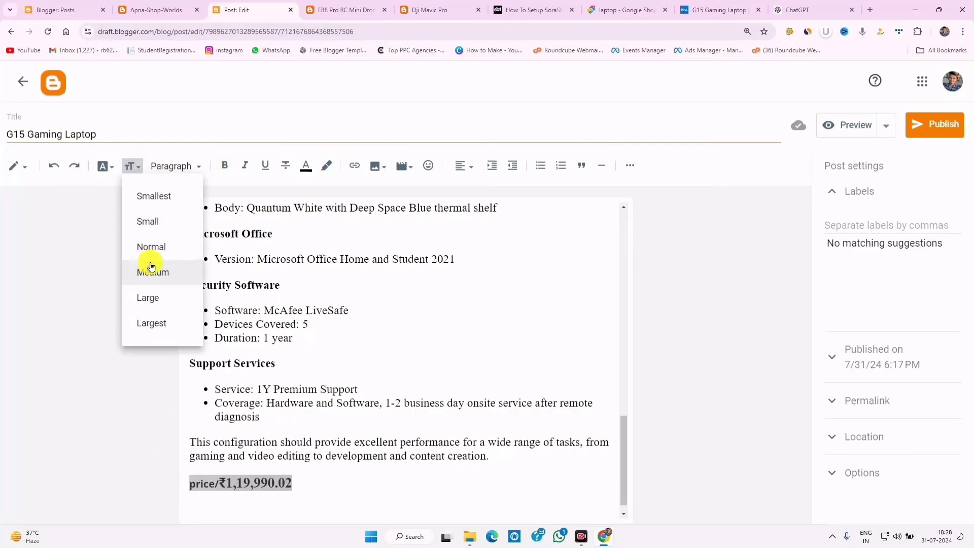
{"action": "left_click", "coordinate": [148, 247]}
{"action": "left_click", "coordinate": [263, 487]}
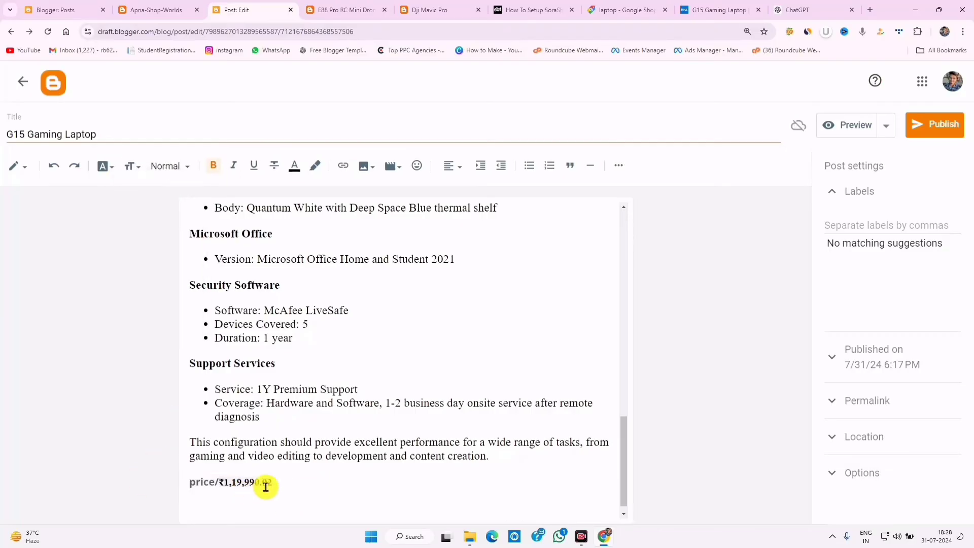
{"action": "left_click", "coordinate": [204, 495]}
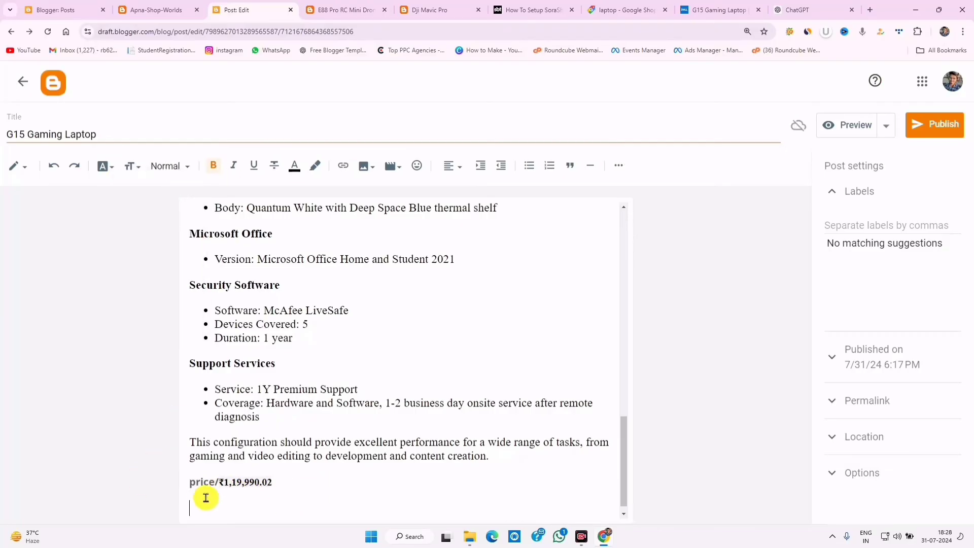
- Add the Laptop label, publish the G15 Gaming Laptop post, and view it live
{"action": "left_click", "coordinate": [935, 124]}
{"action": "left_click", "coordinate": [840, 273]}
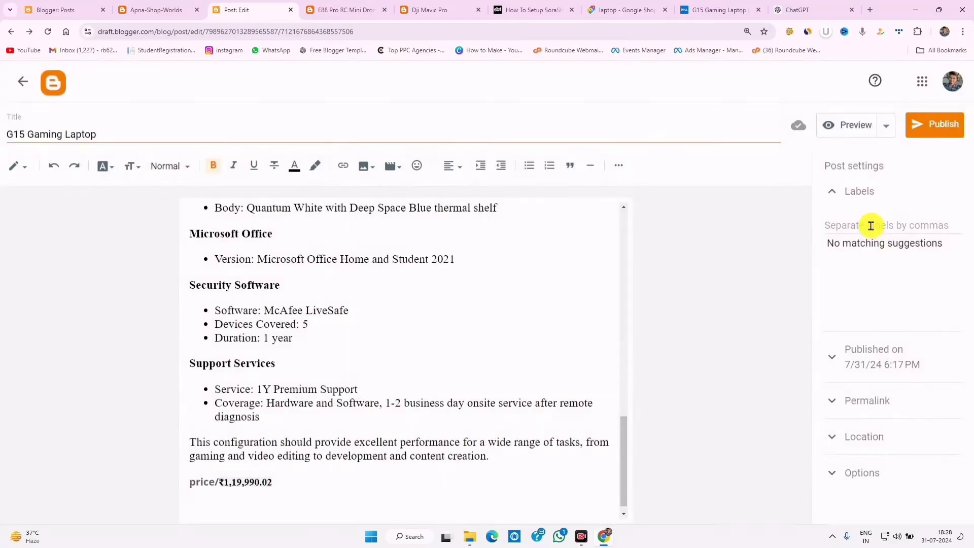
{"action": "left_click", "coordinate": [869, 224]}
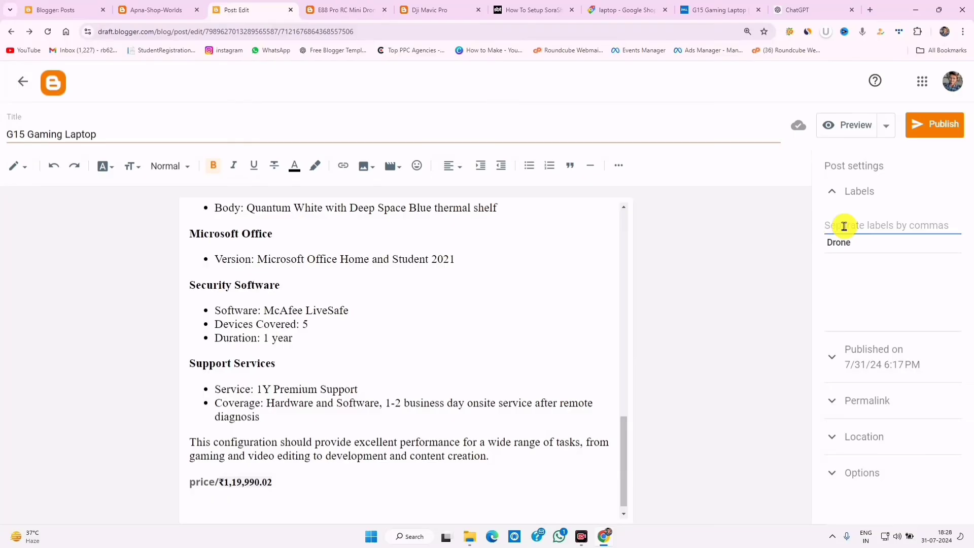
{"action": "type", "text": "L"}
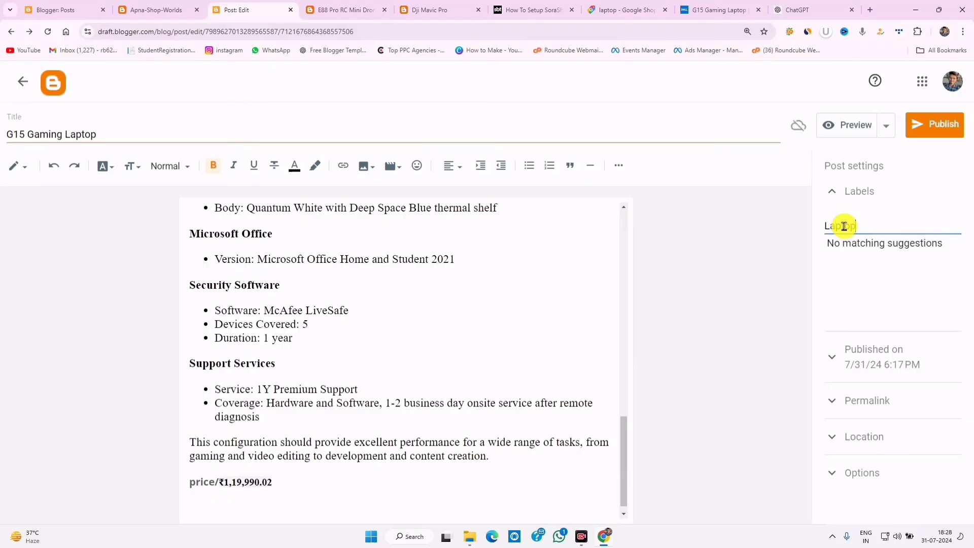
{"action": "type", "text": "aptop"}
{"action": "left_click", "coordinate": [832, 191]}
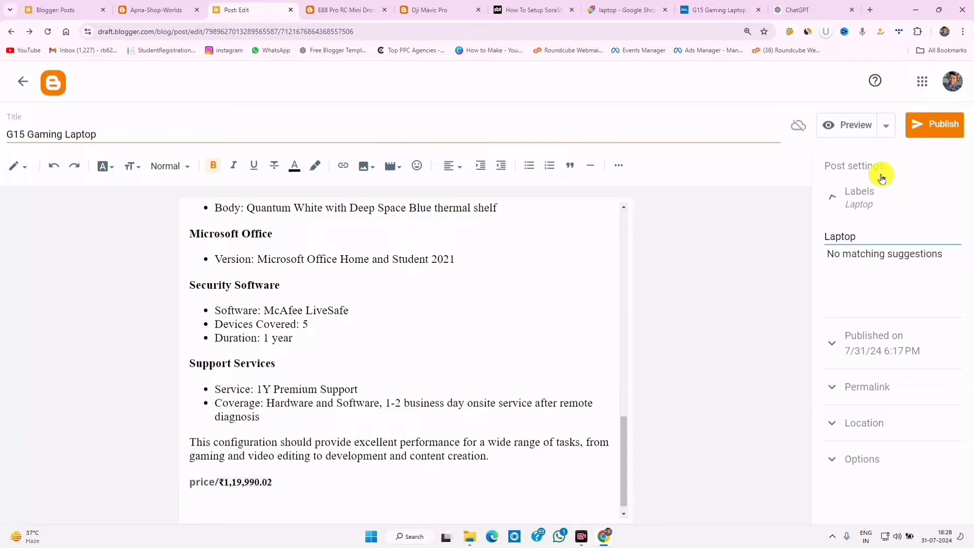
{"action": "left_click", "coordinate": [941, 124]}
{"action": "left_click", "coordinate": [539, 322]}
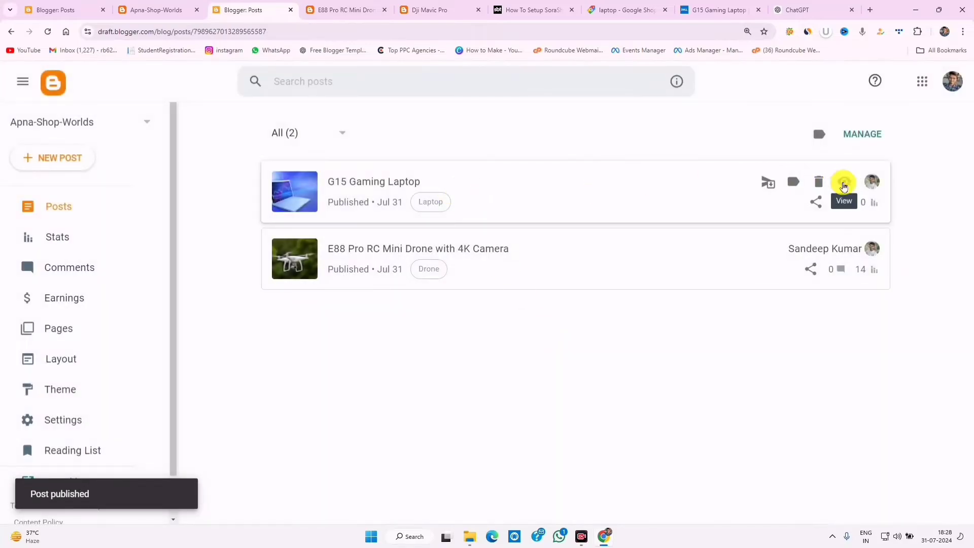
{"action": "left_click", "coordinate": [843, 183]}
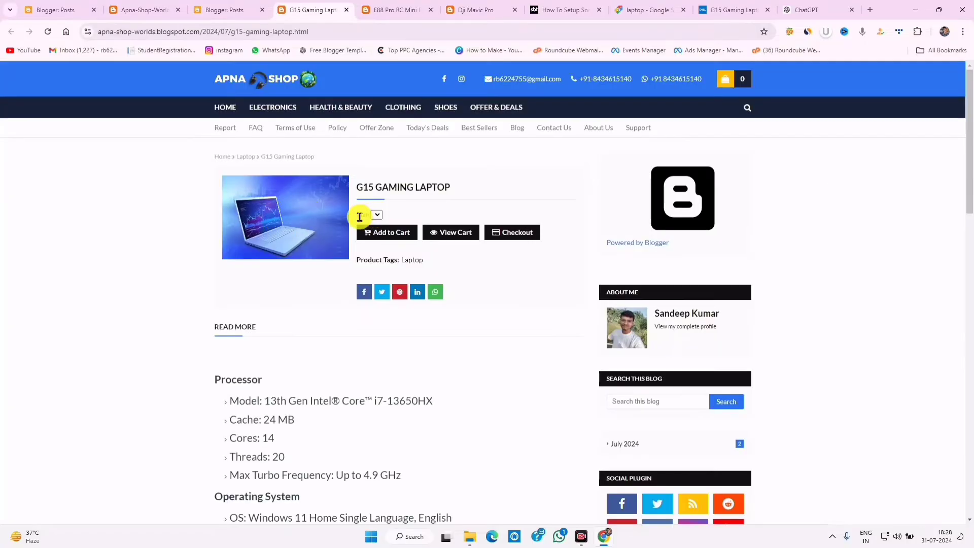
- Strike through the G15 post's closing price line and update the post
{"action": "left_click", "coordinate": [231, 9]}
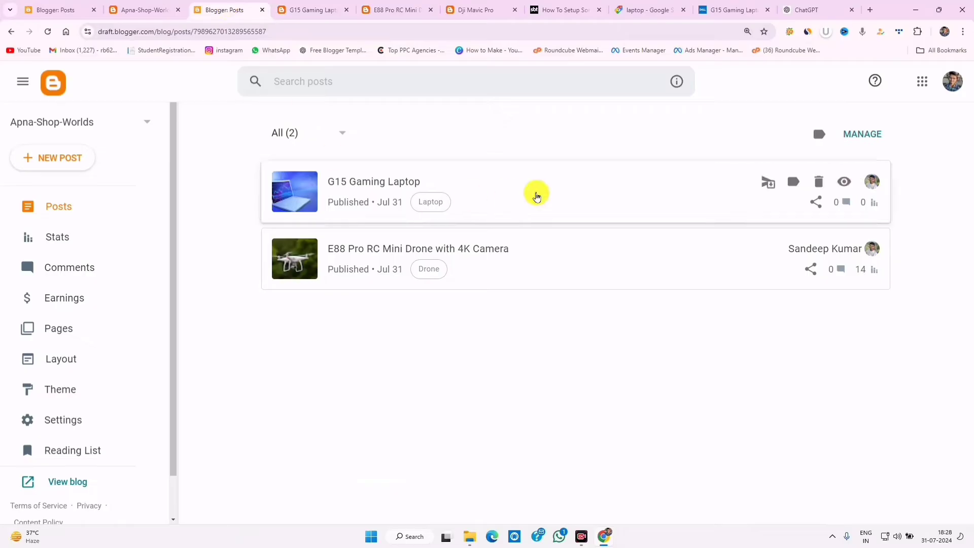
{"action": "left_click", "coordinate": [598, 193]}
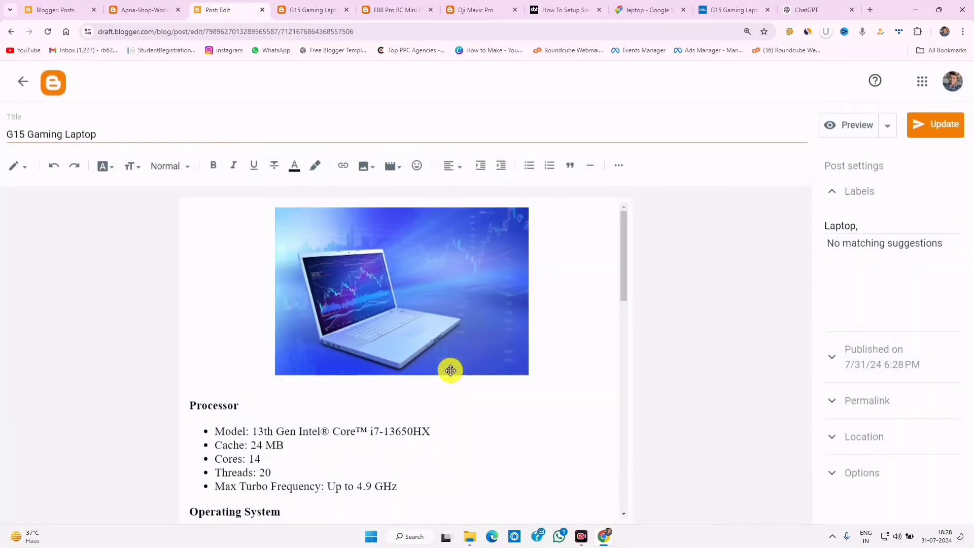
{"action": "left_click_drag", "start_coordinate": [625, 293], "coordinate": [626, 513]}
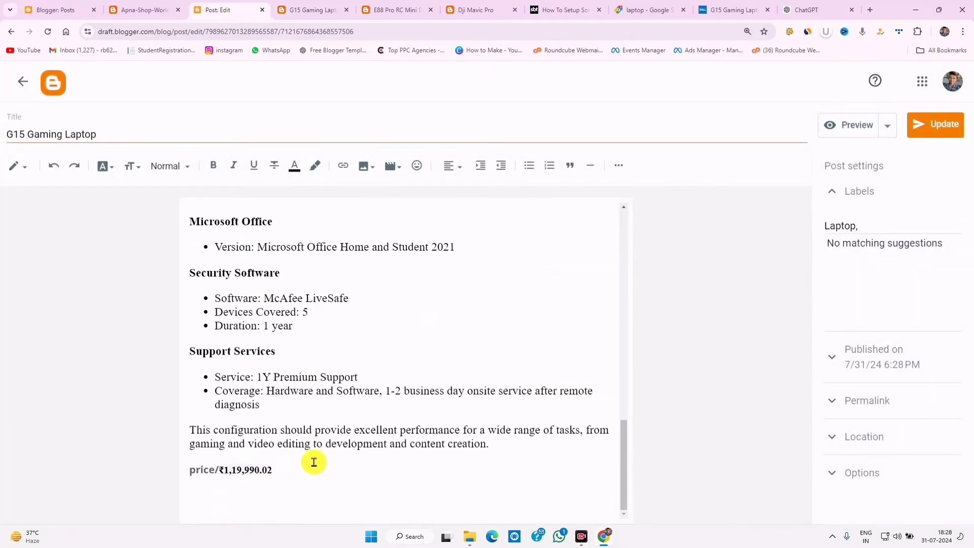
{"action": "left_click_drag", "start_coordinate": [303, 464], "coordinate": [64, 460]}
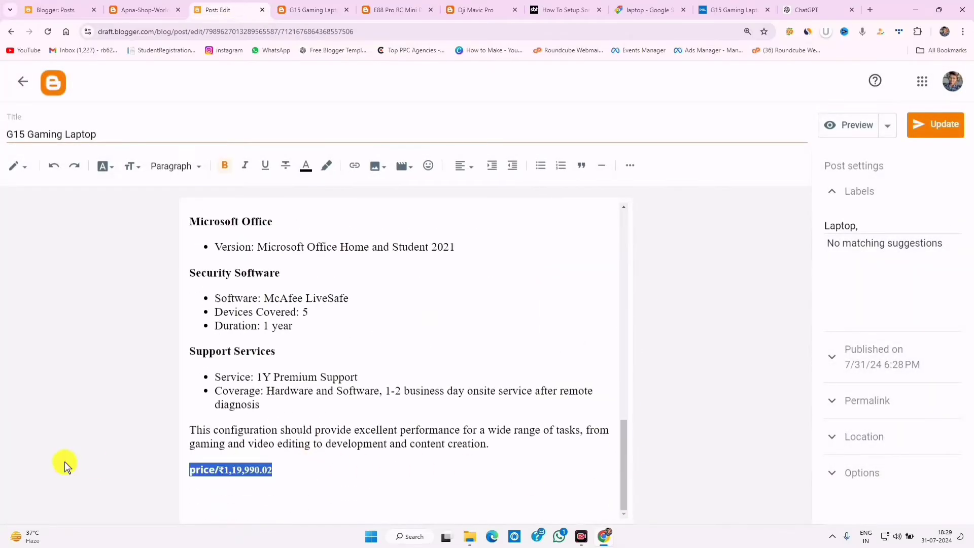
{"action": "left_click", "coordinate": [285, 171]}
{"action": "left_click", "coordinate": [278, 469]}
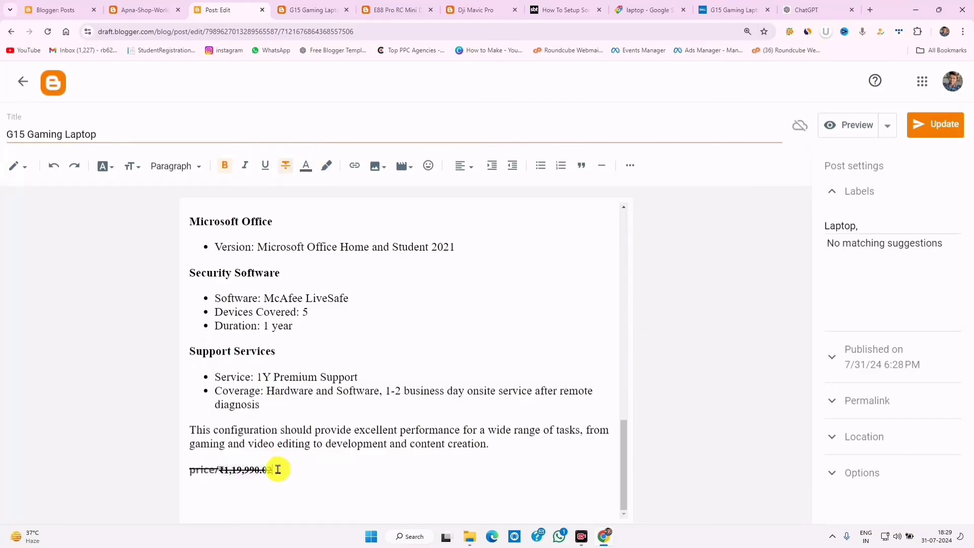
{"action": "left_click", "coordinate": [933, 127]}
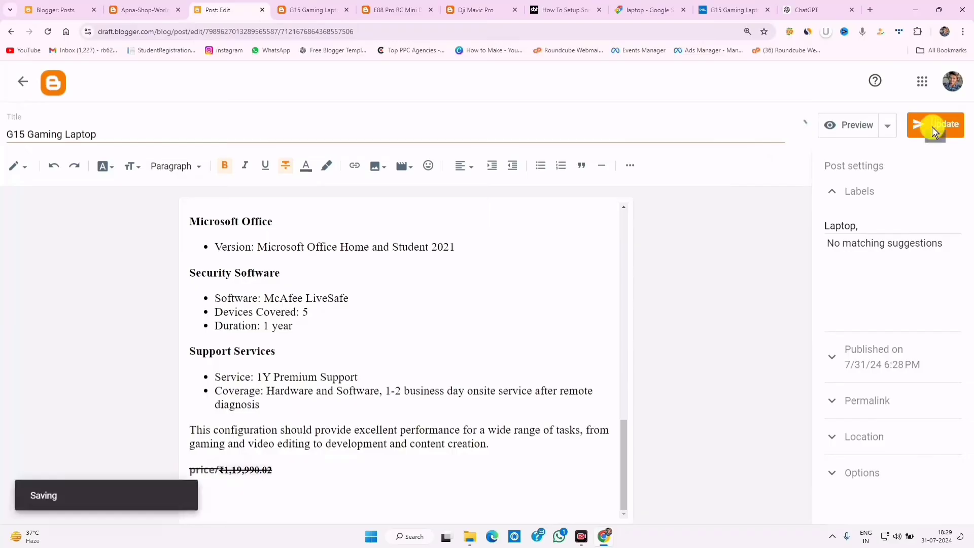
{"action": "left_click", "coordinate": [313, 10]}
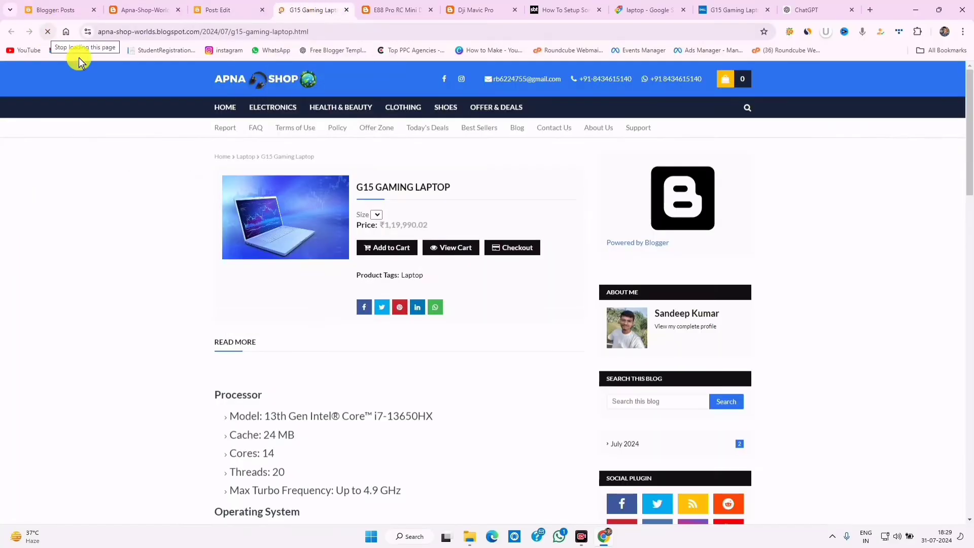
- Compare the live page's price with the struck-through price line in the editor
{"action": "left_click_drag", "start_coordinate": [380, 223], "coordinate": [449, 225]}
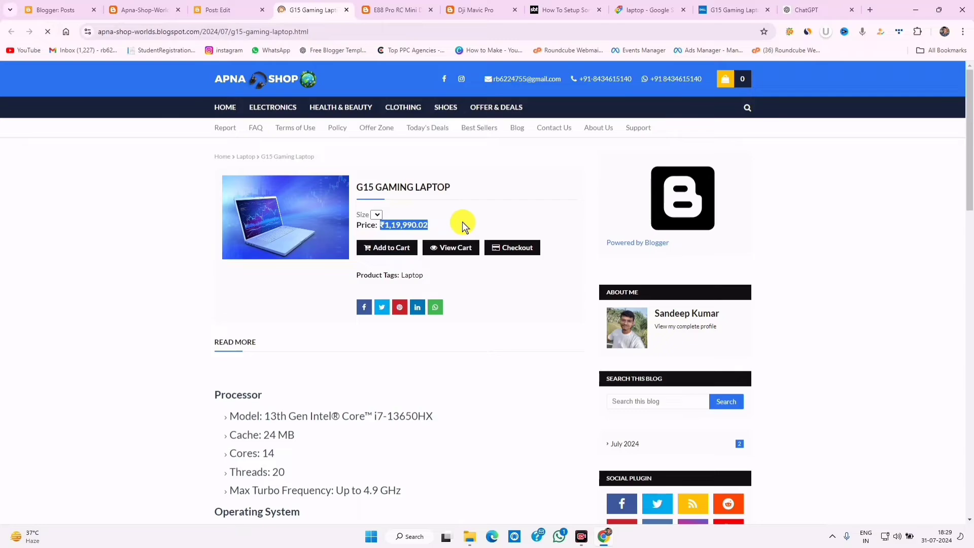
{"action": "left_click", "coordinate": [218, 9]}
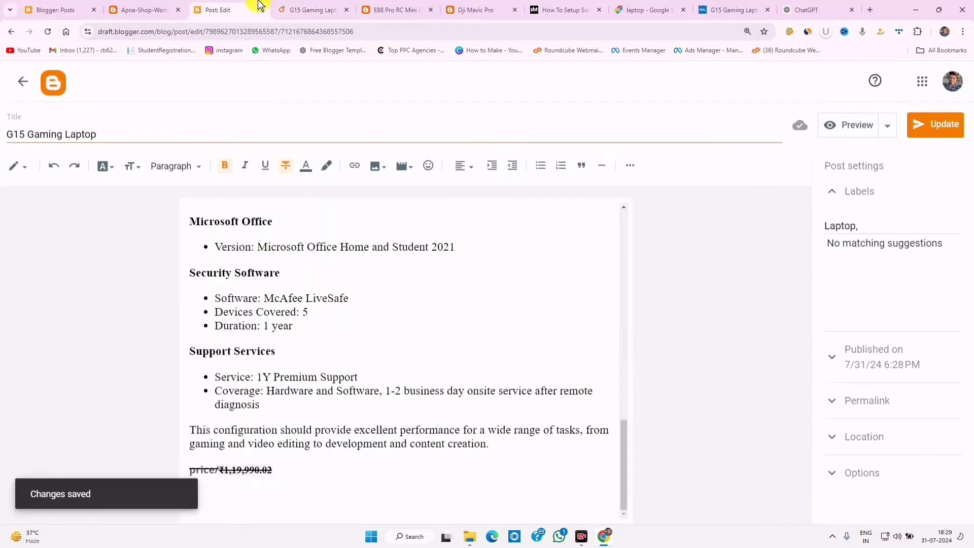
{"action": "left_click_drag", "start_coordinate": [284, 469], "coordinate": [162, 477]}
{"action": "left_click", "coordinate": [284, 476]}
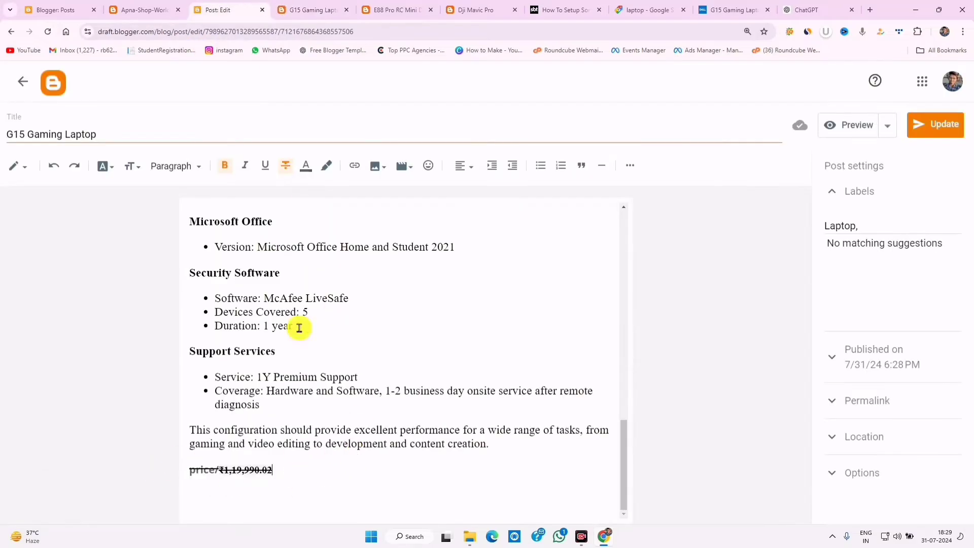
{"action": "left_click", "coordinate": [315, 10]}
{"action": "left_click", "coordinate": [218, 10]}
{"action": "left_click_drag", "start_coordinate": [284, 470], "coordinate": [161, 471]}
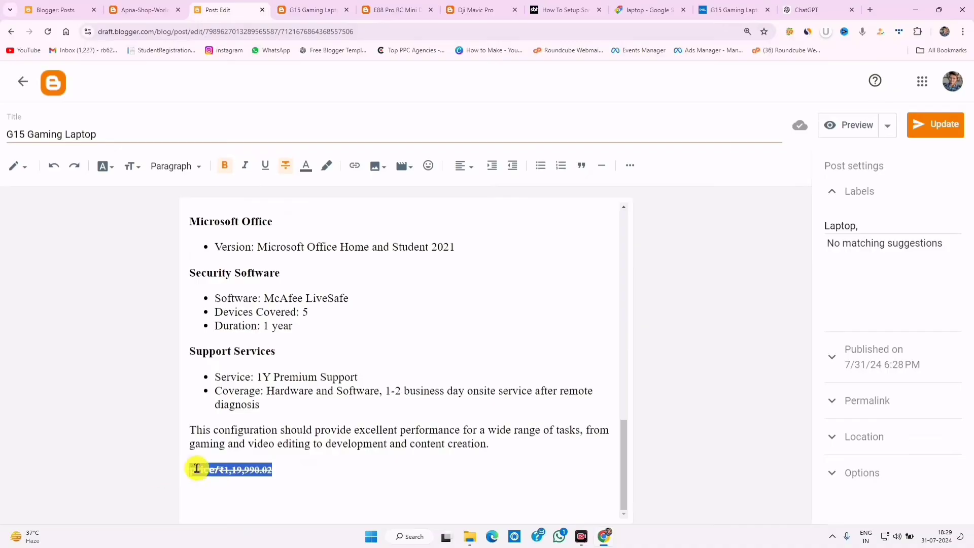
- Review the Processor specification text on the live page, then return to the Posts list
{"action": "left_click", "coordinate": [304, 8]}
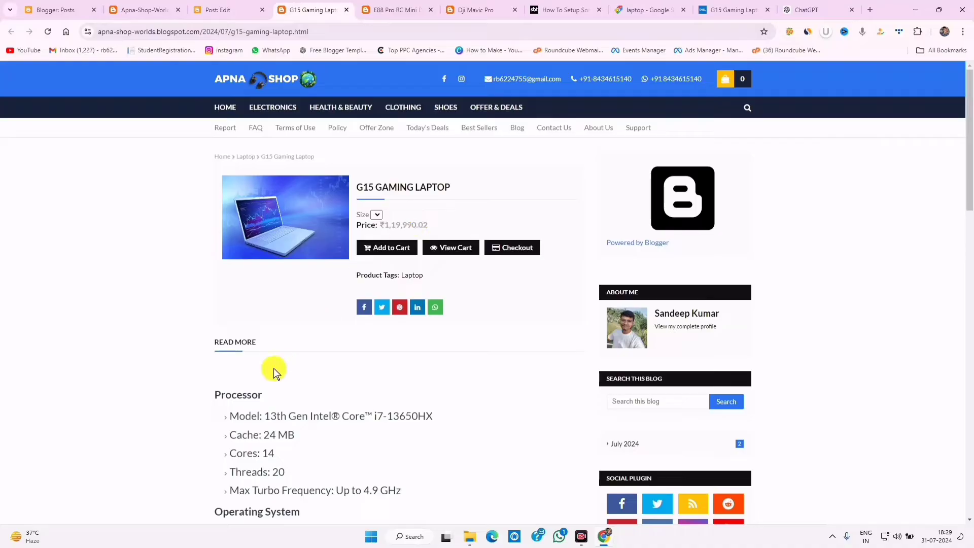
{"action": "left_click_drag", "start_coordinate": [221, 395], "coordinate": [276, 202]}
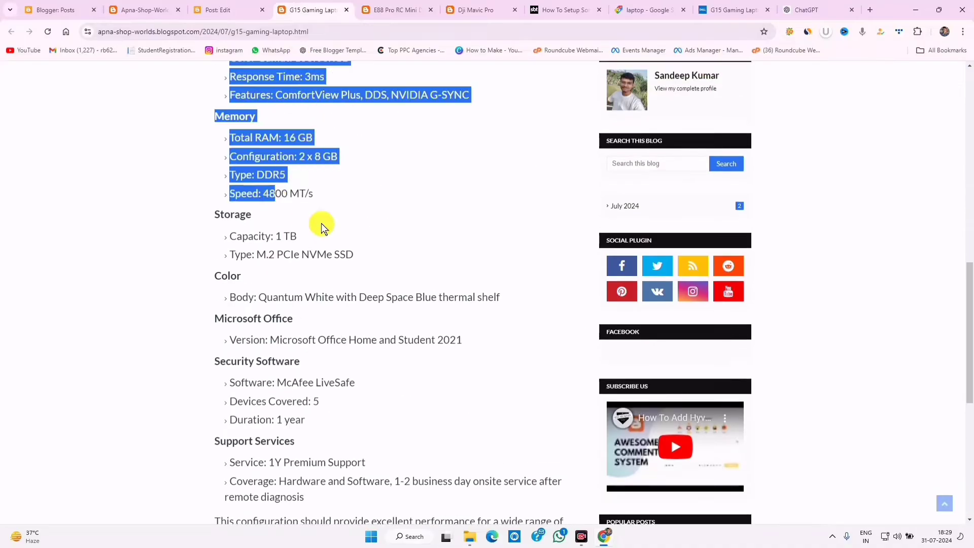
{"action": "scroll", "coordinate": [321, 223], "scroll_direction": "up", "scroll_amount": 12}
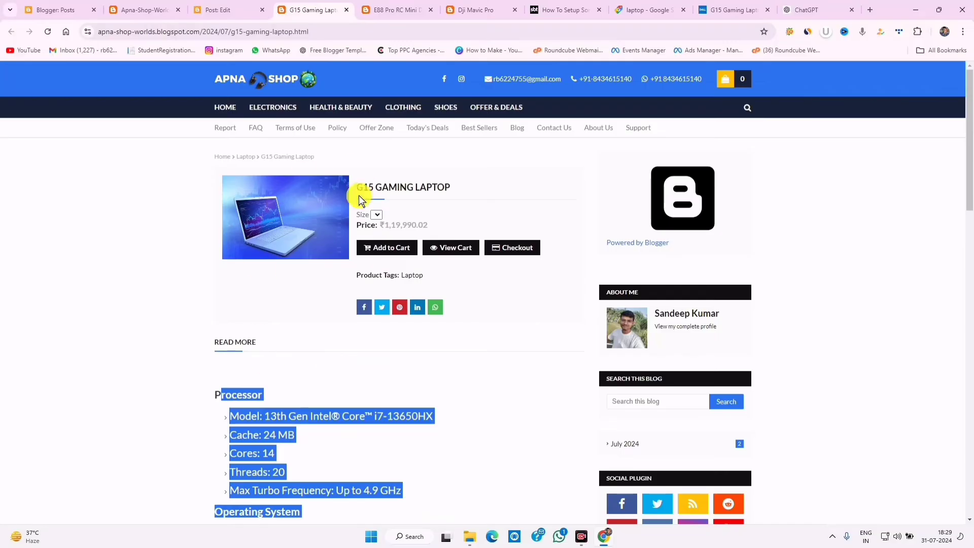
{"action": "left_click", "coordinate": [196, 6]}
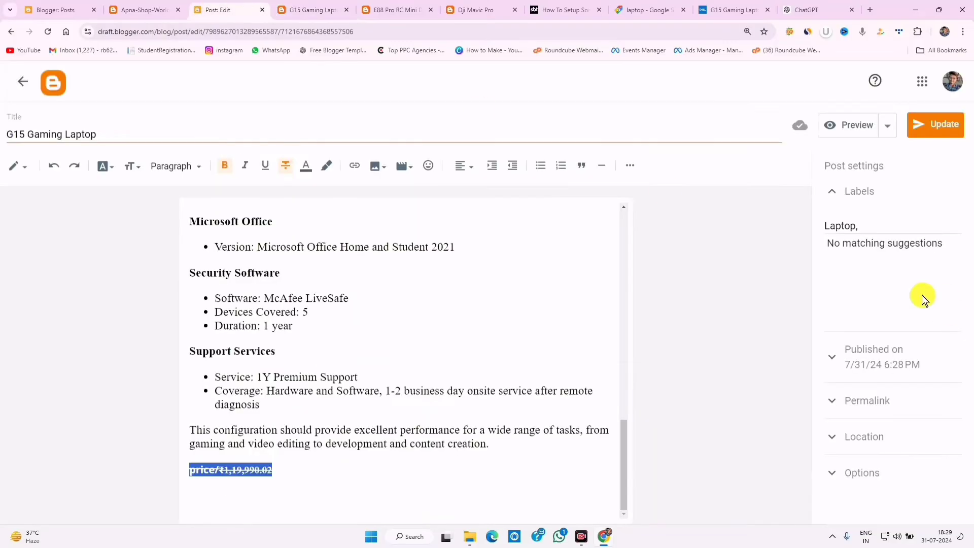
{"action": "left_click", "coordinate": [332, 6]}
{"action": "left_click", "coordinate": [462, 203]}
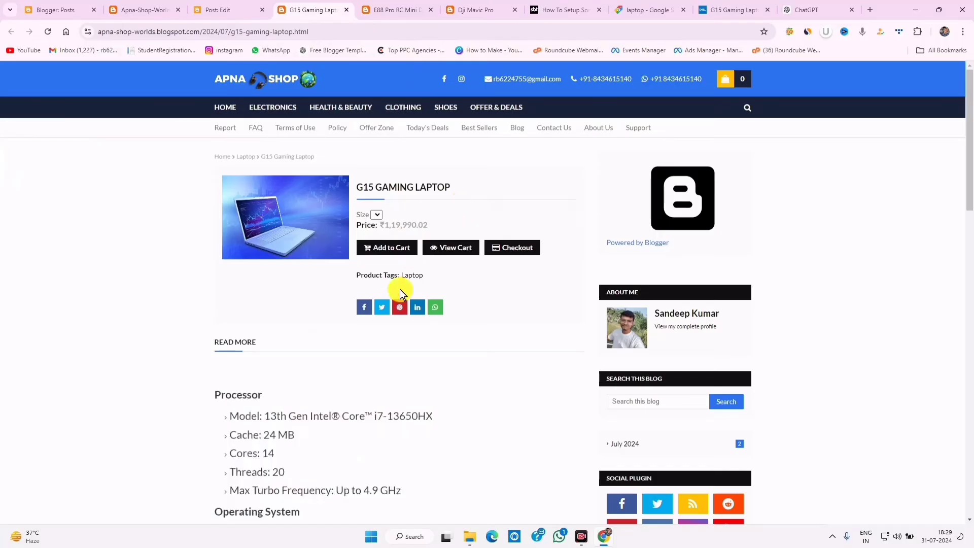
{"action": "left_click", "coordinate": [223, 10]}
{"action": "left_click", "coordinate": [18, 82]}
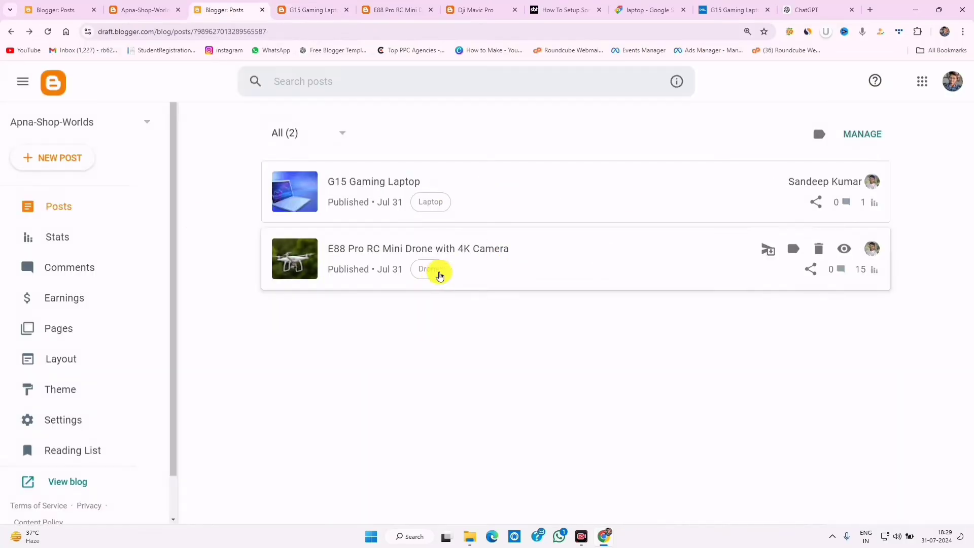
- Create a new post and upload a shirt image from the computer into it
{"action": "left_click", "coordinate": [71, 157]}
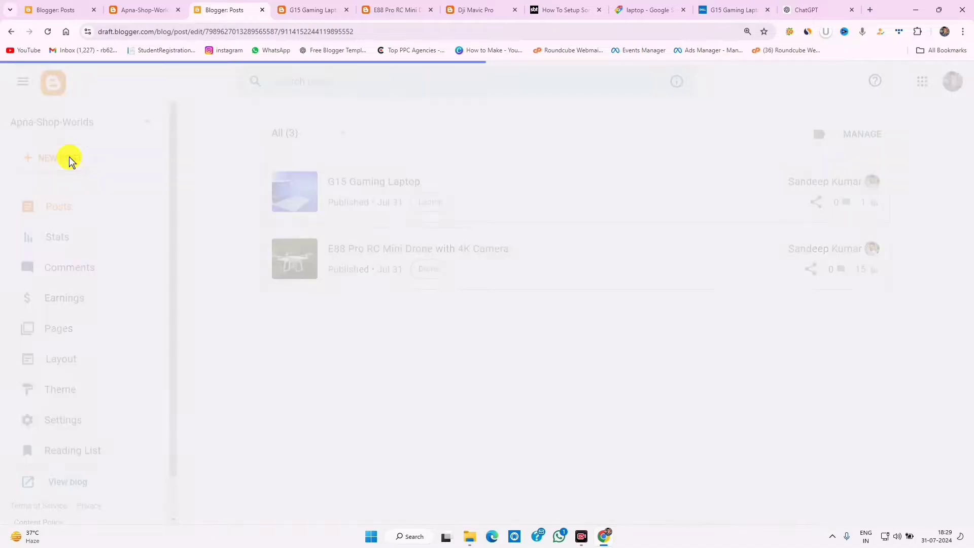
{"action": "left_click", "coordinate": [66, 138]}
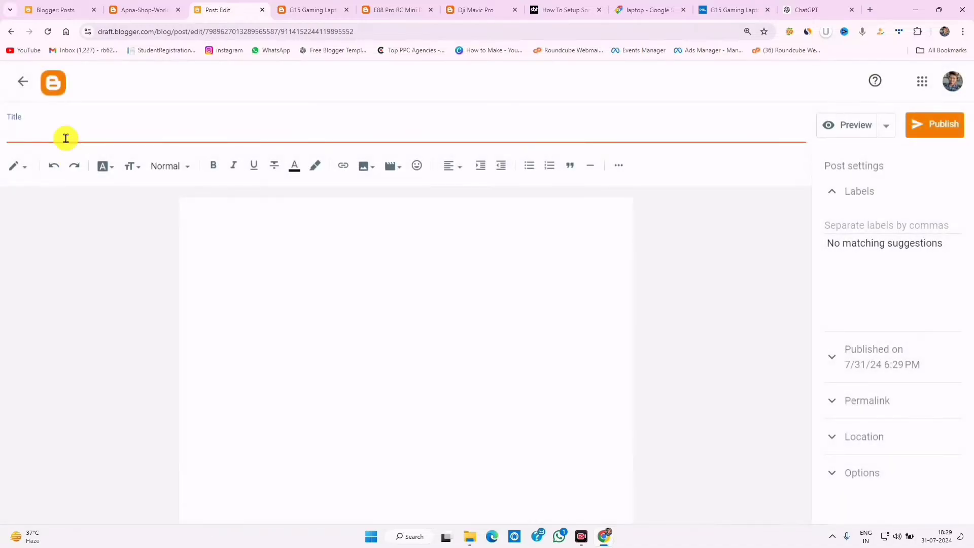
{"action": "left_click", "coordinate": [257, 221]}
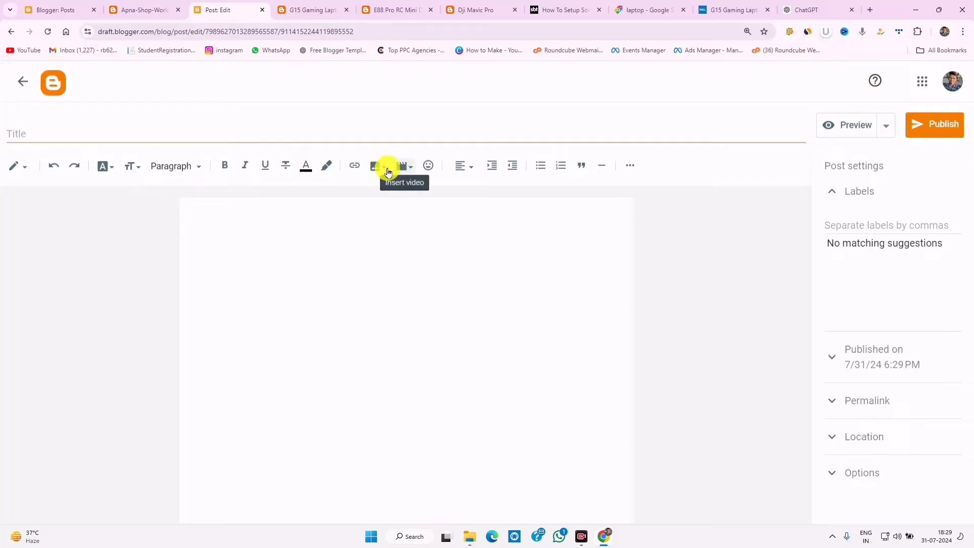
{"action": "left_click", "coordinate": [388, 171]}
{"action": "left_click", "coordinate": [446, 193]}
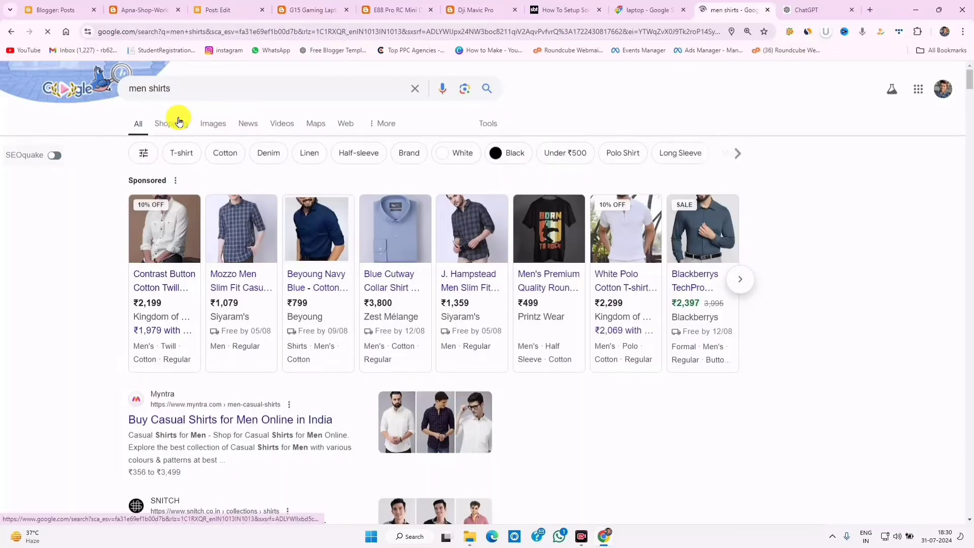
- Copy the Born To Rock Graphic Printed T-Shirt's full title from its product page
{"action": "left_click", "coordinate": [176, 118]}
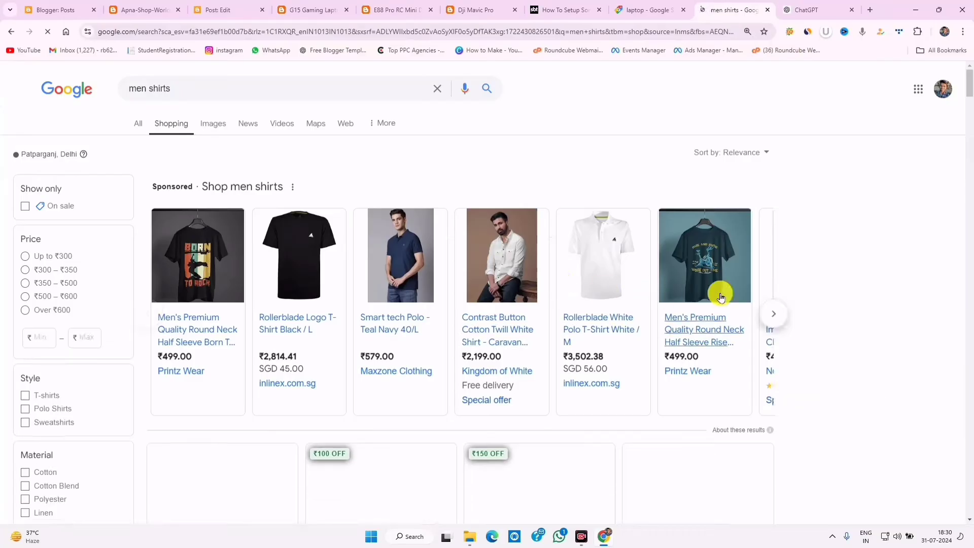
{"action": "left_click", "coordinate": [187, 331]}
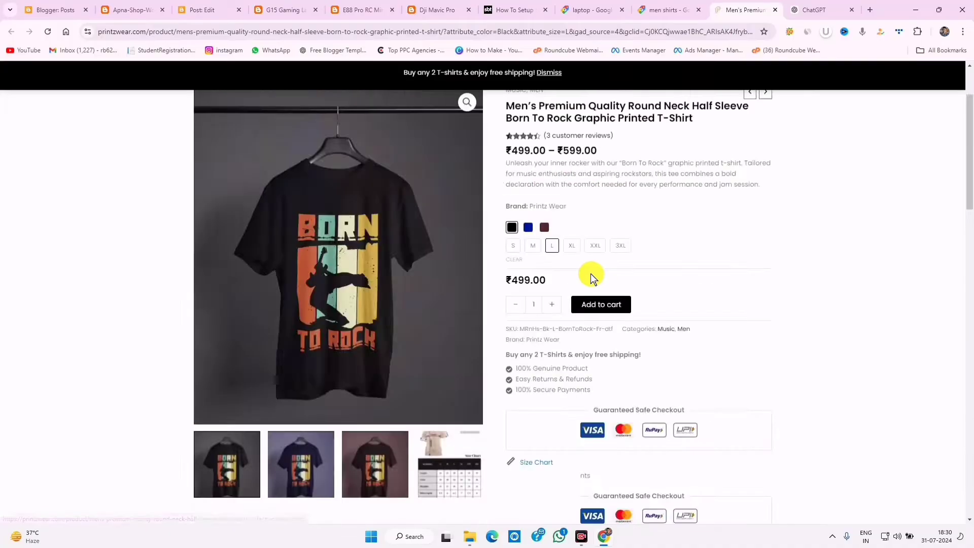
{"action": "scroll", "coordinate": [590, 273], "scroll_direction": "up", "scroll_amount": 2}
{"action": "triple_click", "coordinate": [577, 218]}
{"action": "right_click", "coordinate": [577, 218]}
{"action": "left_click", "coordinate": [592, 228]}
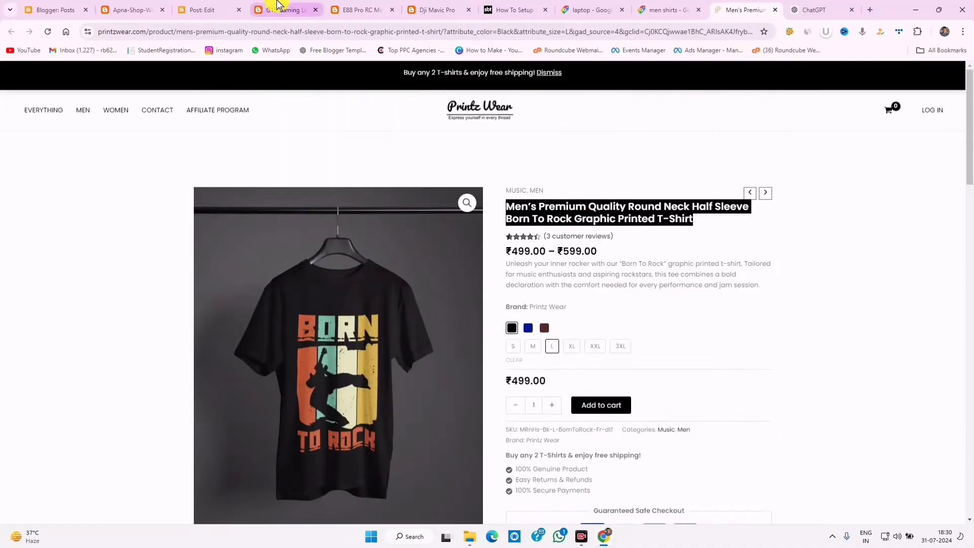
- Paste the copied t-shirt name as the post title and remove the blank line above the photo
{"action": "left_click", "coordinate": [278, 5]}
{"action": "left_click", "coordinate": [208, 10]}
{"action": "left_click", "coordinate": [115, 141]}
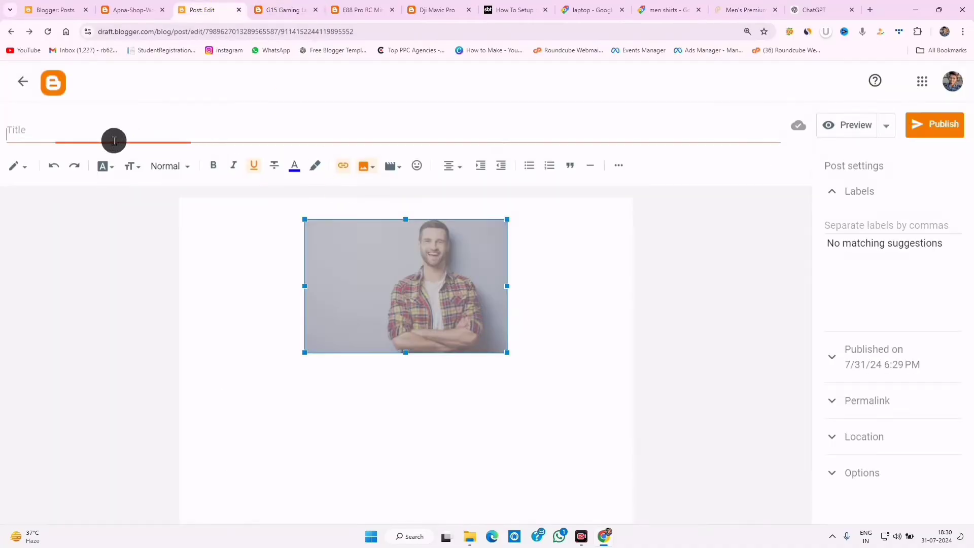
{"action": "right_click", "coordinate": [114, 141]}
{"action": "left_click", "coordinate": [146, 239]}
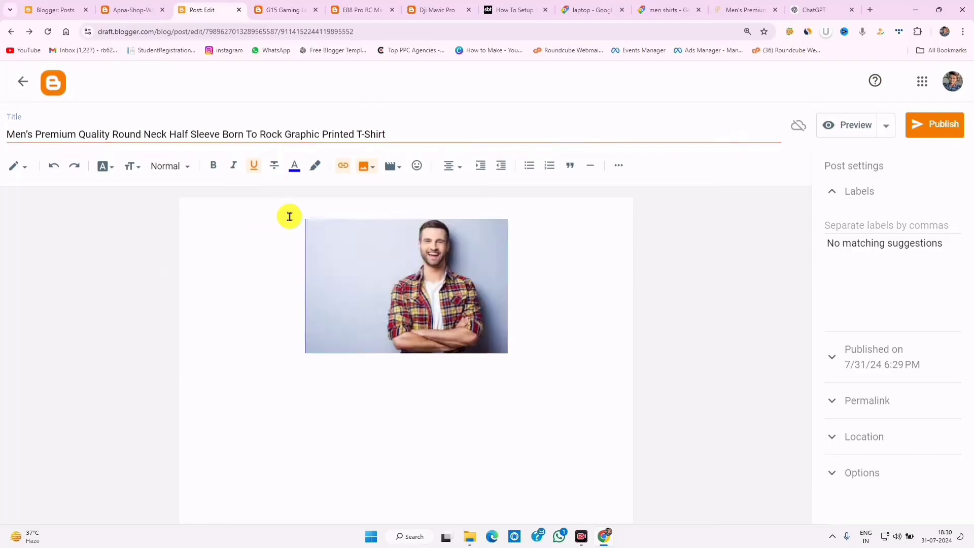
{"action": "left_click", "coordinate": [396, 284]}
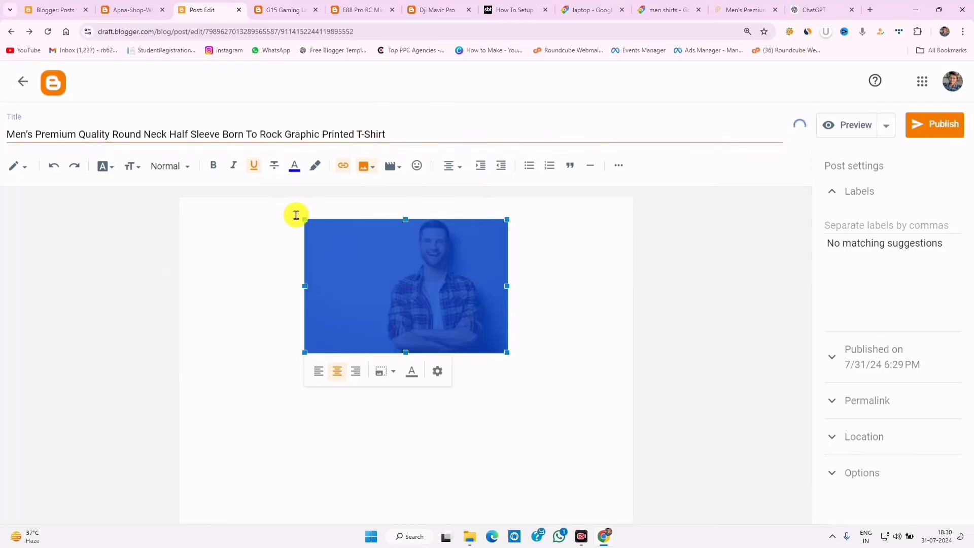
{"action": "left_click", "coordinate": [296, 215]}
{"action": "left_click", "coordinate": [258, 389]}
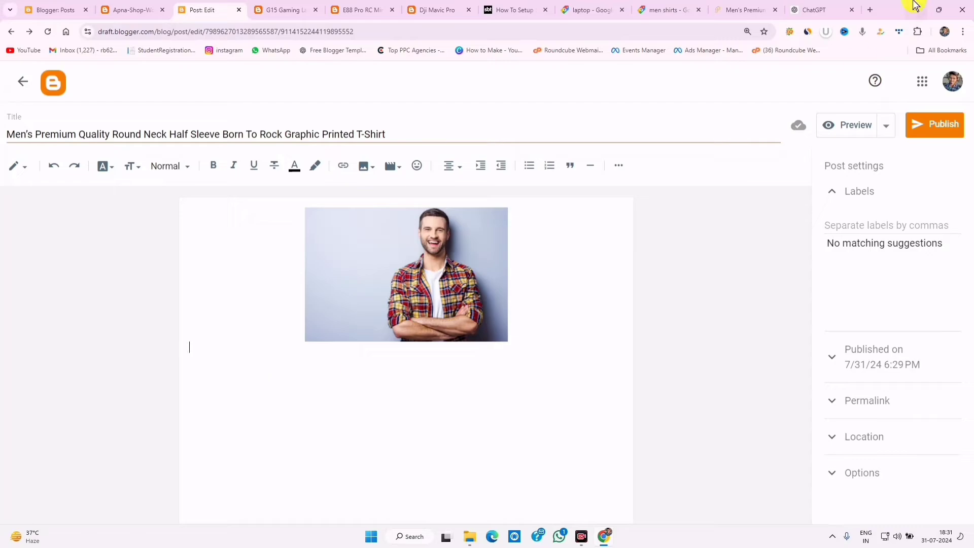
- Copy the product description and disclaimer from the Printz Wear page into the post body
{"action": "left_click", "coordinate": [744, 9]}
{"action": "scroll", "coordinate": [539, 274], "scroll_direction": "down", "scroll_amount": 9}
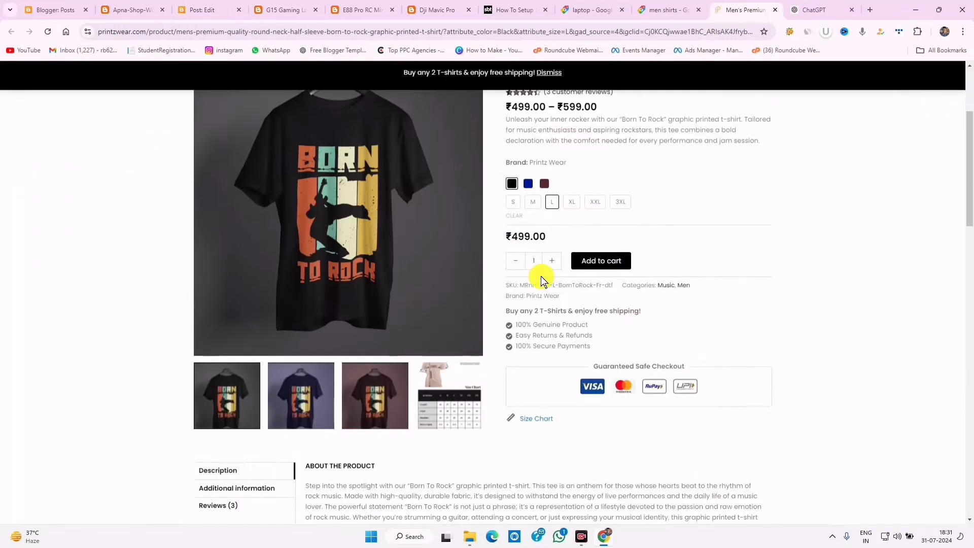
{"action": "scroll", "coordinate": [375, 282], "scroll_direction": "up", "scroll_amount": 3}
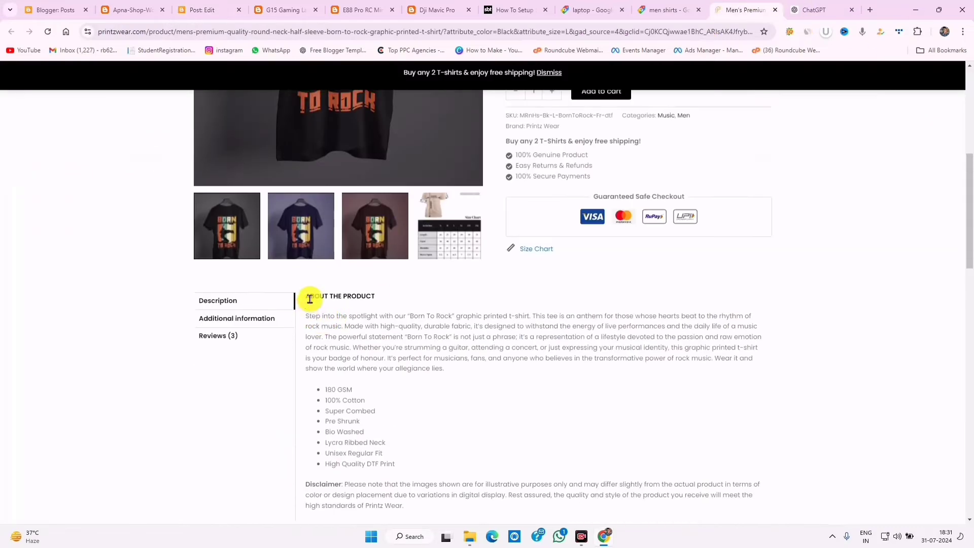
{"action": "left_click_drag", "start_coordinate": [311, 306], "coordinate": [405, 506]}
{"action": "right_click", "coordinate": [348, 343]}
{"action": "left_click", "coordinate": [370, 356]}
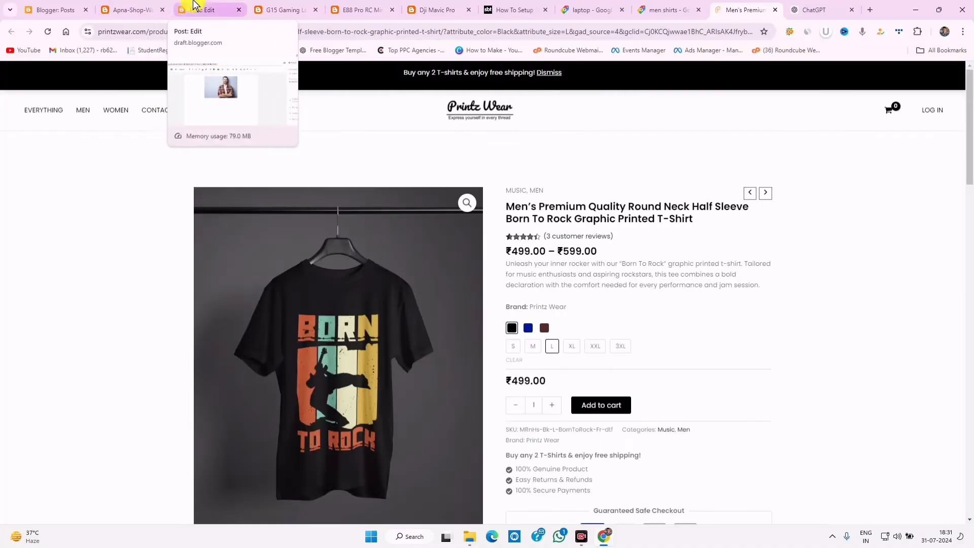
{"action": "left_click", "coordinate": [216, 9]}
{"action": "right_click", "coordinate": [208, 349]}
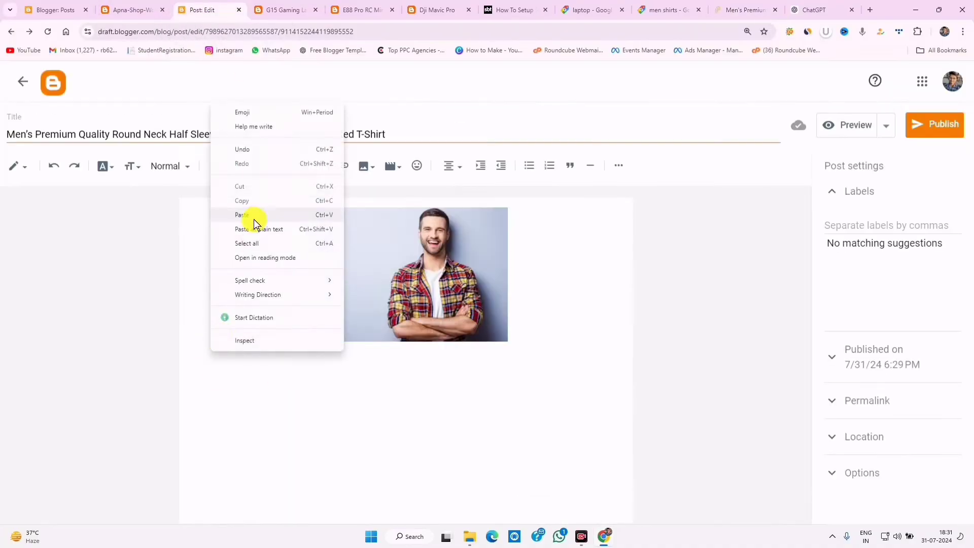
{"action": "left_click", "coordinate": [255, 218]}
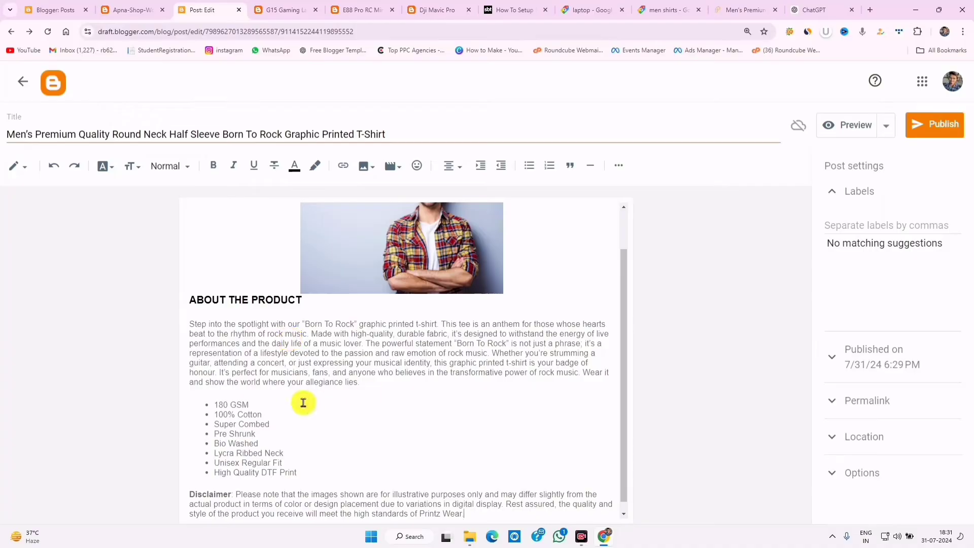
- Make all the post text black and add an empty line after the disclaimer
{"action": "scroll", "coordinate": [329, 402], "scroll_direction": "down", "scroll_amount": 1}
{"action": "triple_click", "coordinate": [479, 504]}
{"action": "key", "text": "ctrl+a"}
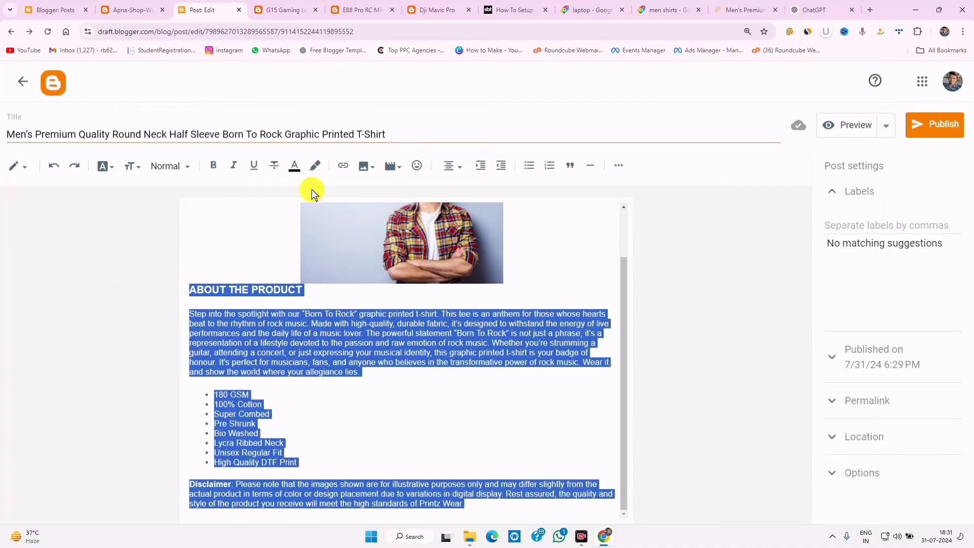
{"action": "left_click", "coordinate": [299, 170]}
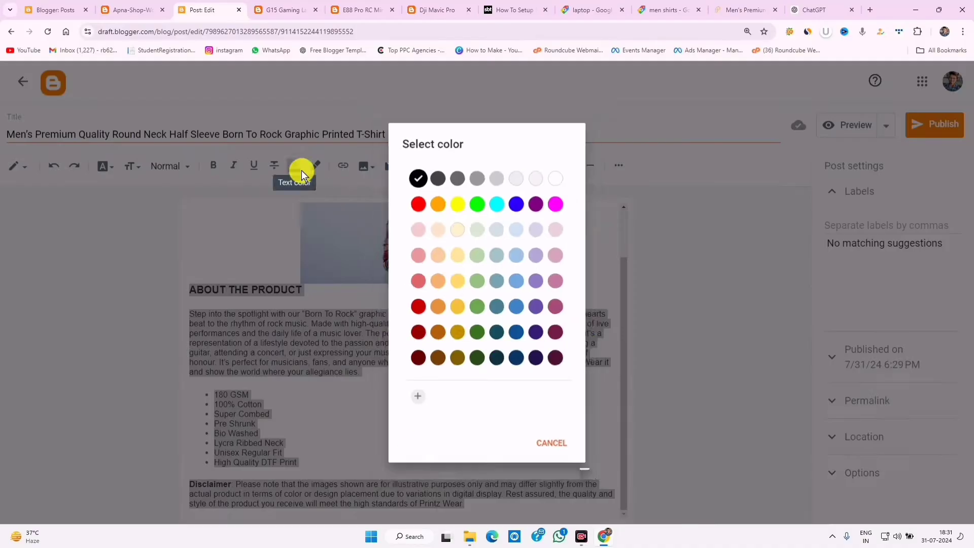
{"action": "left_click", "coordinate": [415, 175]}
{"action": "left_click", "coordinate": [242, 332]}
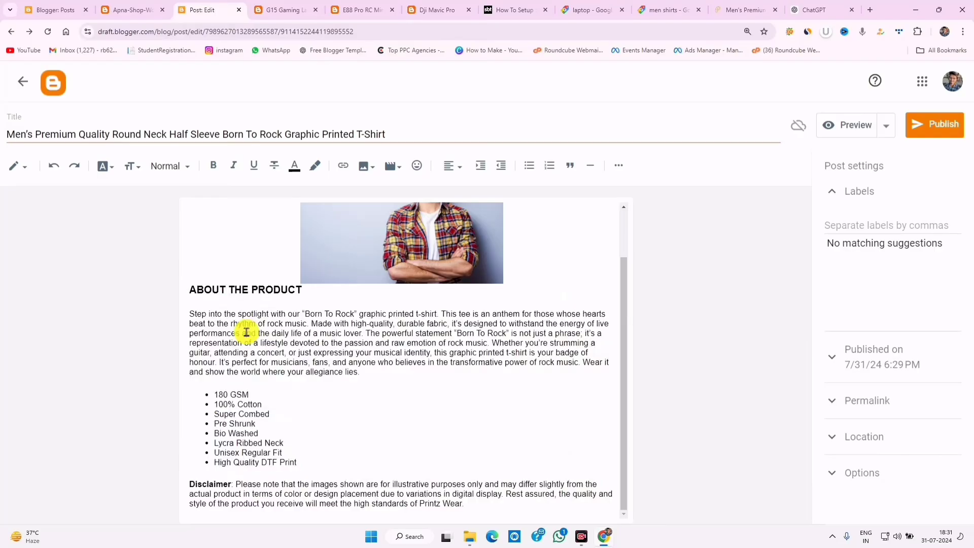
{"action": "left_click", "coordinate": [489, 501]}
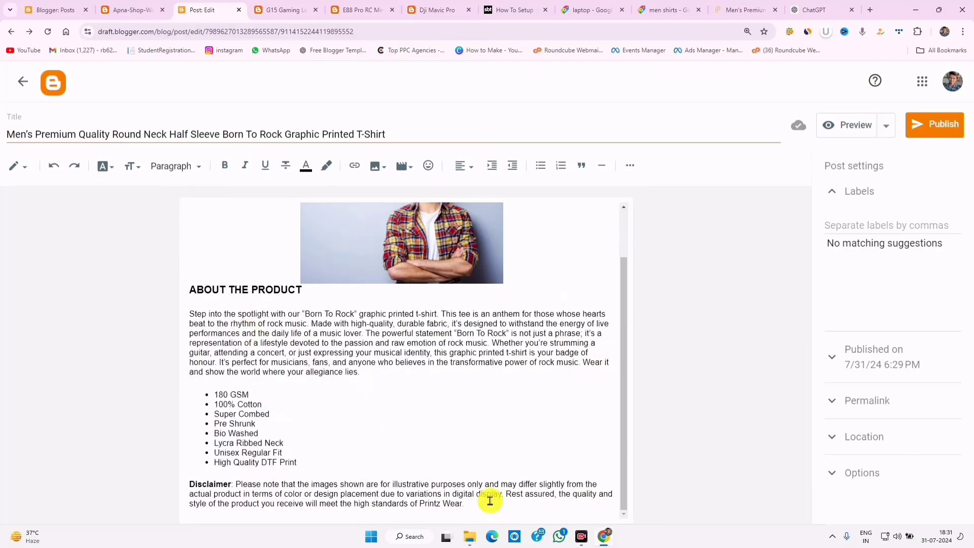
{"action": "key", "text": "Return"}
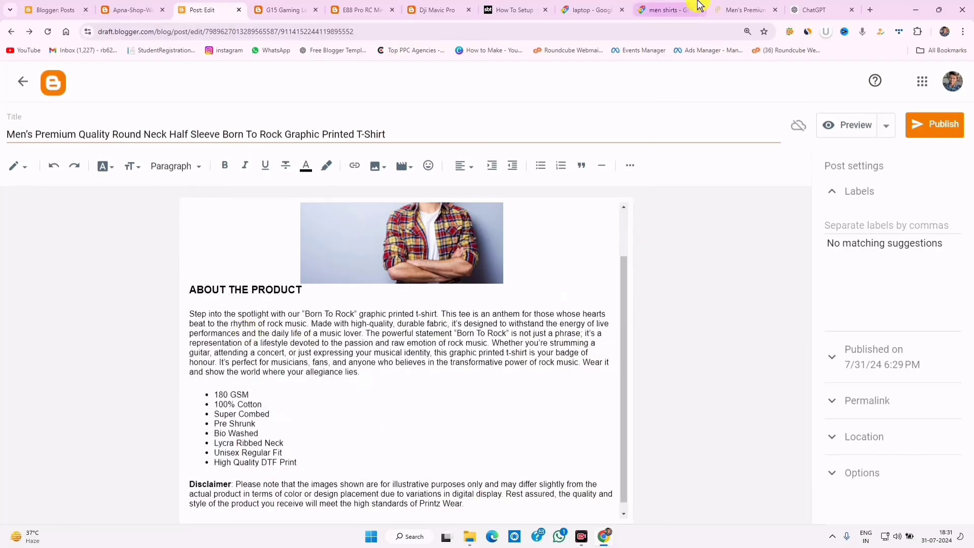
- Paste the tutorial's price/$59.00 shortcode example on the empty line below the disclaimer
{"action": "left_click", "coordinate": [599, 10]}
{"action": "left_click", "coordinate": [513, 10]}
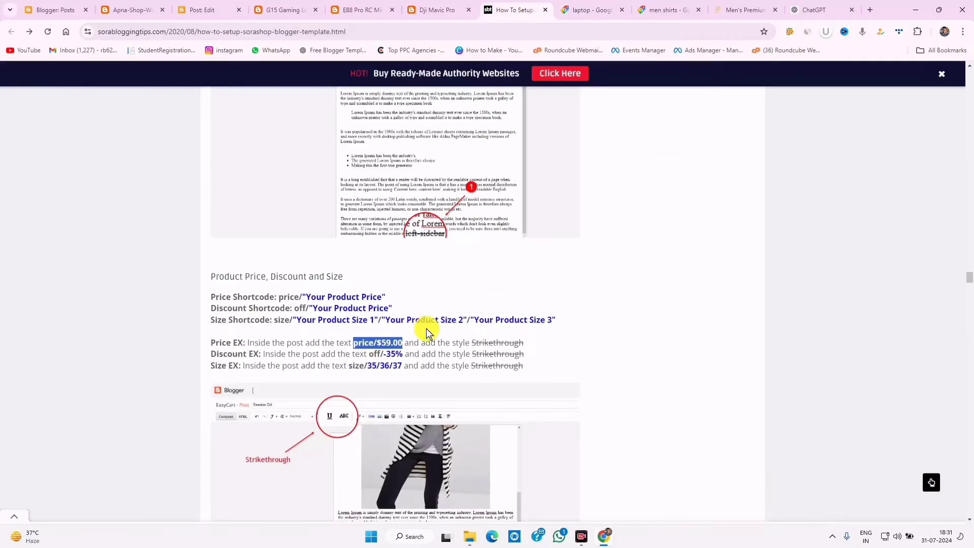
{"action": "right_click", "coordinate": [388, 347]}
{"action": "left_click", "coordinate": [406, 355]}
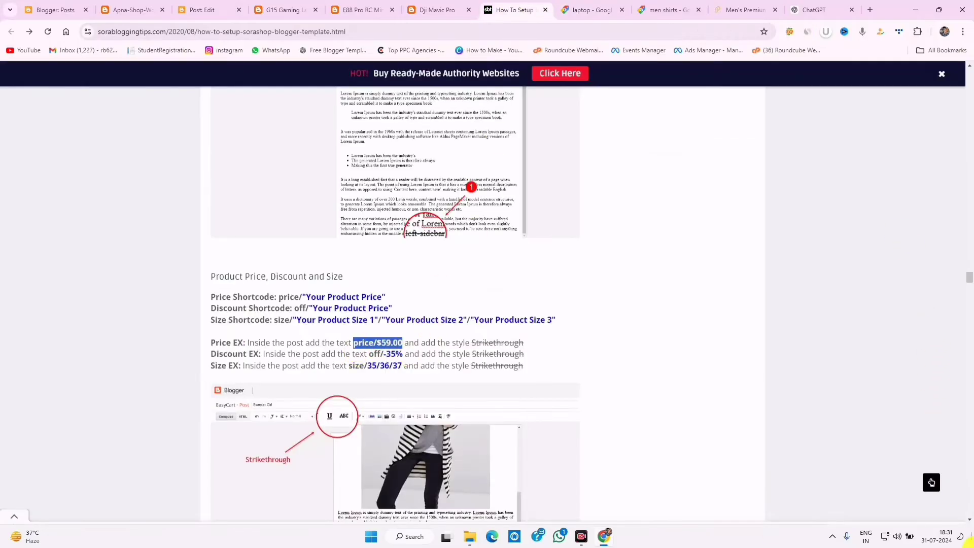
{"action": "left_click", "coordinate": [203, 9]}
{"action": "right_click", "coordinate": [205, 514]}
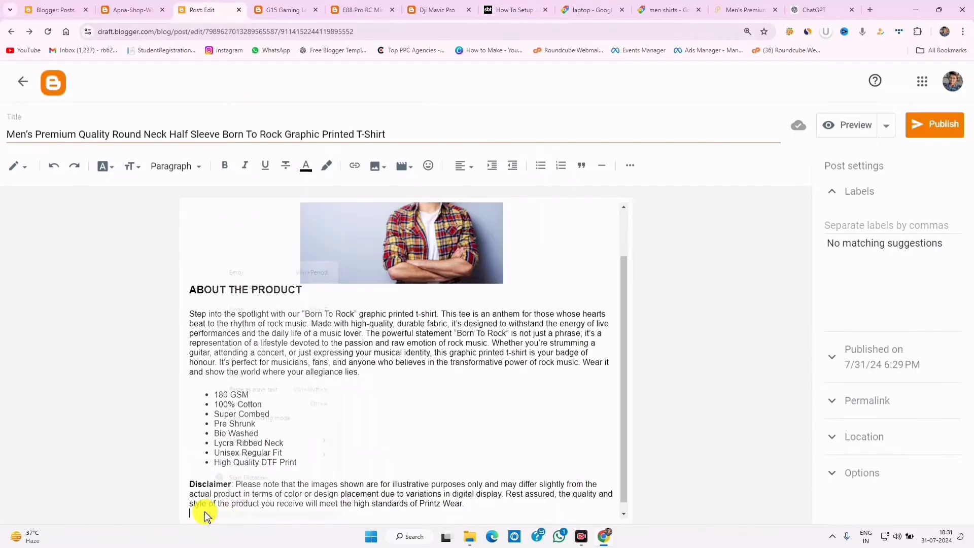
{"action": "left_click", "coordinate": [250, 373]}
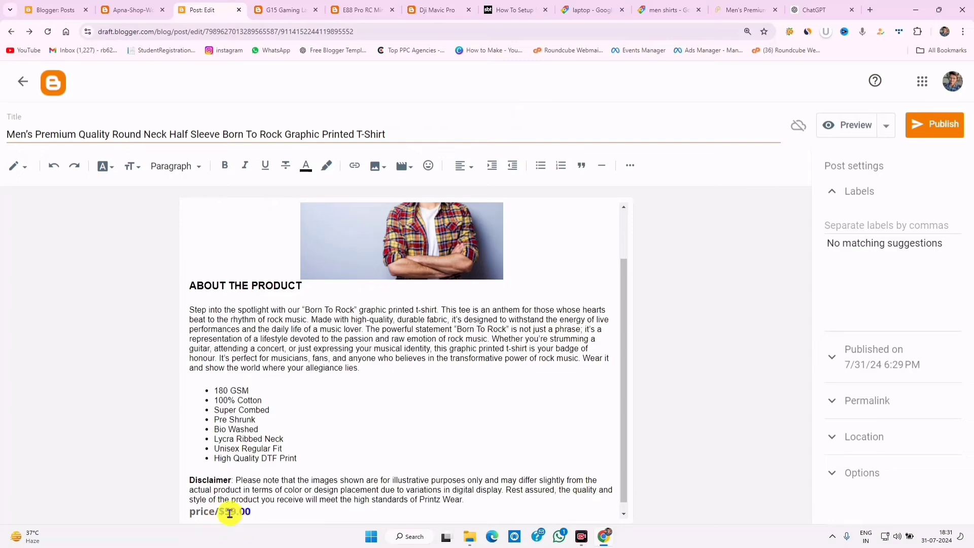
- Replace the sample price with the product's ₹599.00, set the line to Normal size and strike it through
{"action": "left_click", "coordinate": [769, 7]}
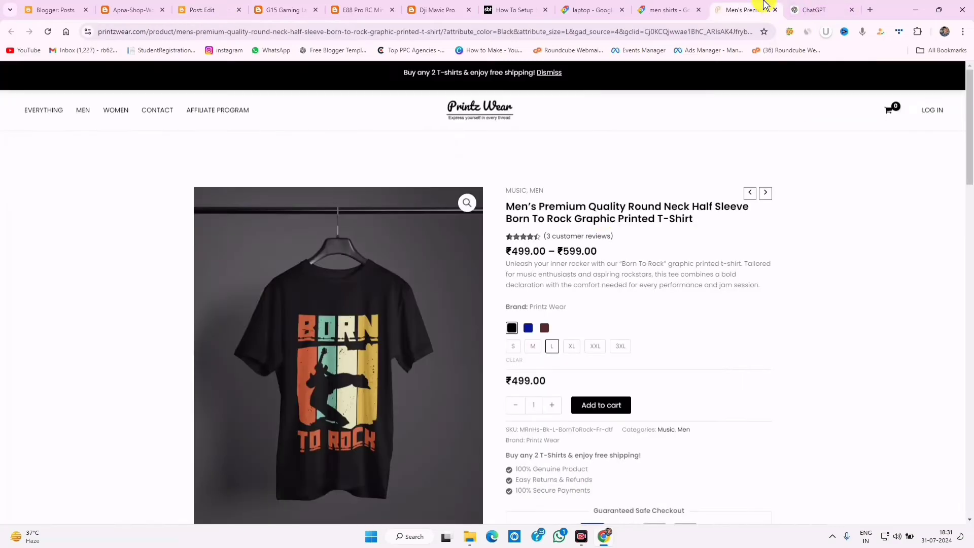
{"action": "left_click_drag", "start_coordinate": [558, 250], "coordinate": [601, 252]}
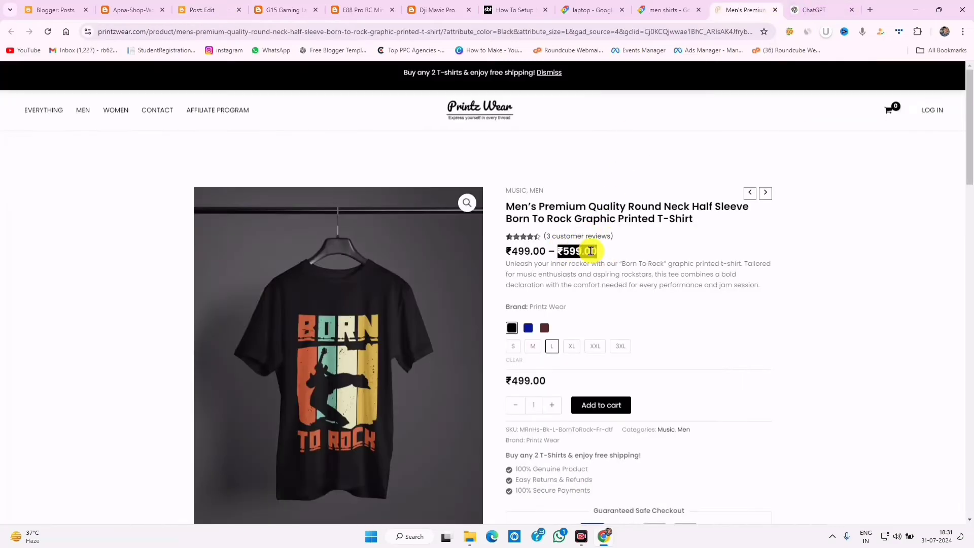
{"action": "right_click", "coordinate": [591, 250]}
{"action": "left_click", "coordinate": [606, 260]}
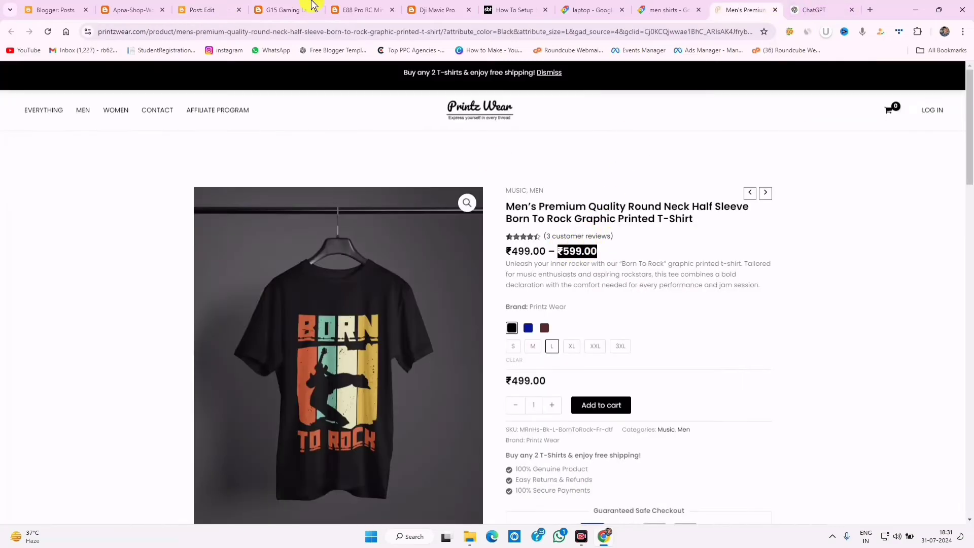
{"action": "left_click", "coordinate": [223, 8]}
{"action": "left_click_drag", "start_coordinate": [248, 515], "coordinate": [223, 507]}
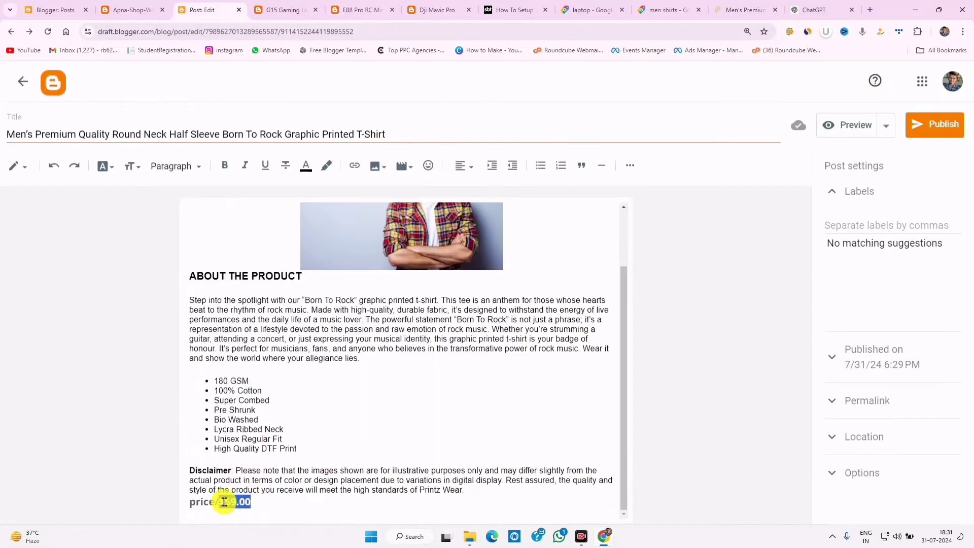
{"action": "right_click", "coordinate": [224, 502]}
{"action": "left_click", "coordinate": [257, 300]}
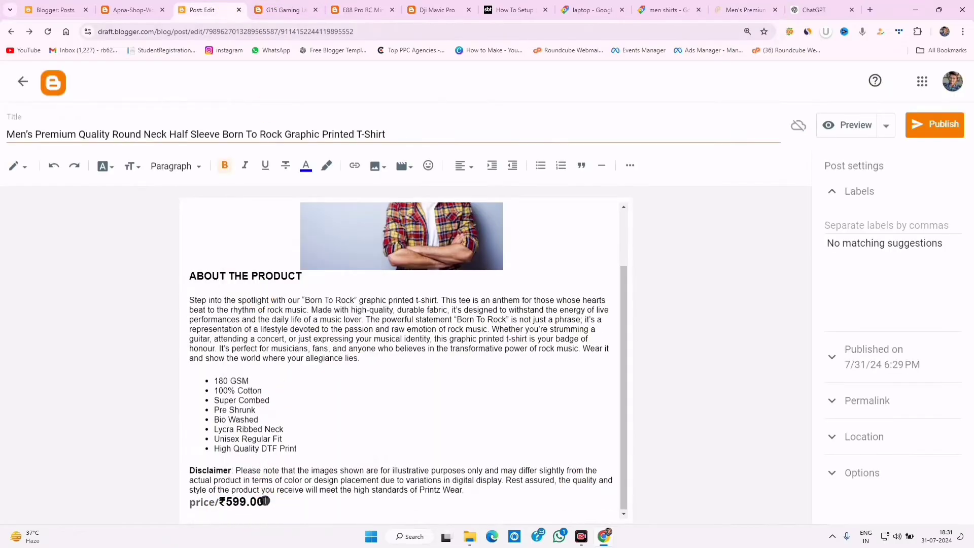
{"action": "left_click_drag", "start_coordinate": [265, 501], "coordinate": [189, 502]}
{"action": "left_click", "coordinate": [127, 167]}
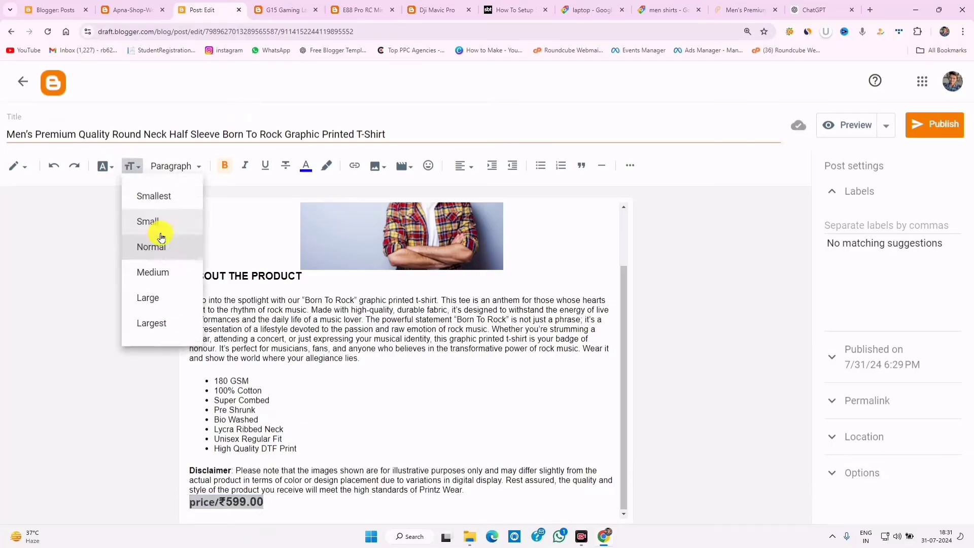
{"action": "left_click", "coordinate": [161, 245]}
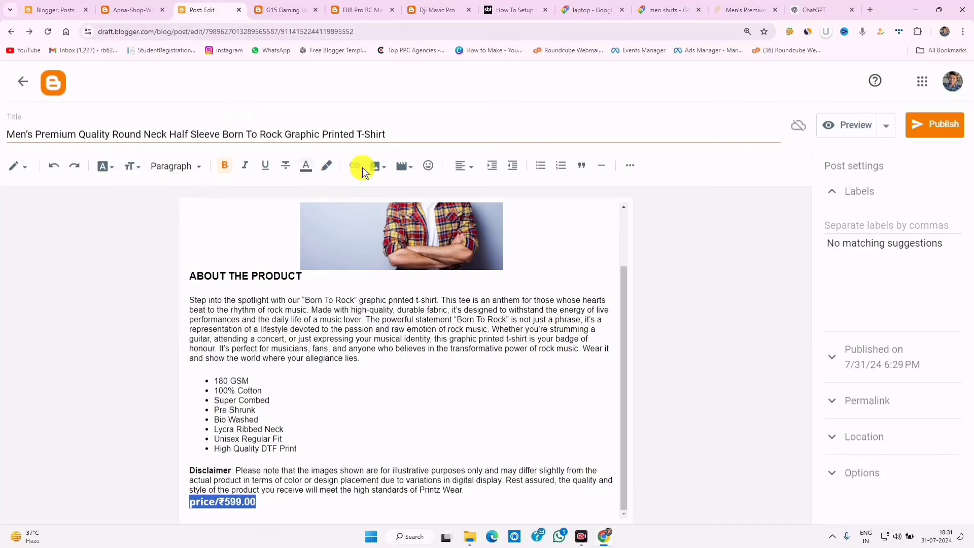
{"action": "left_click", "coordinate": [286, 165]}
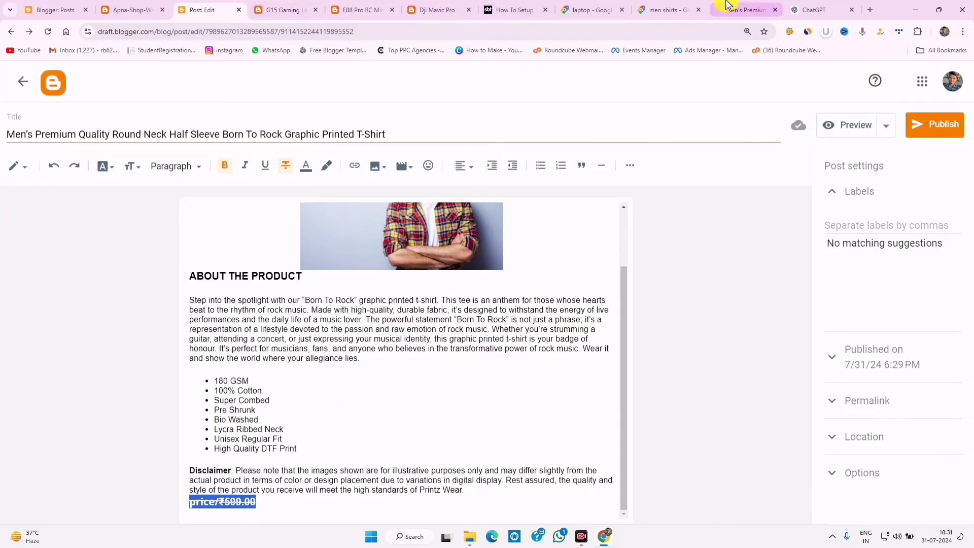
- Check the product page, then copy the discount shortcode example from the tutorial
{"action": "left_click", "coordinate": [745, 4]}
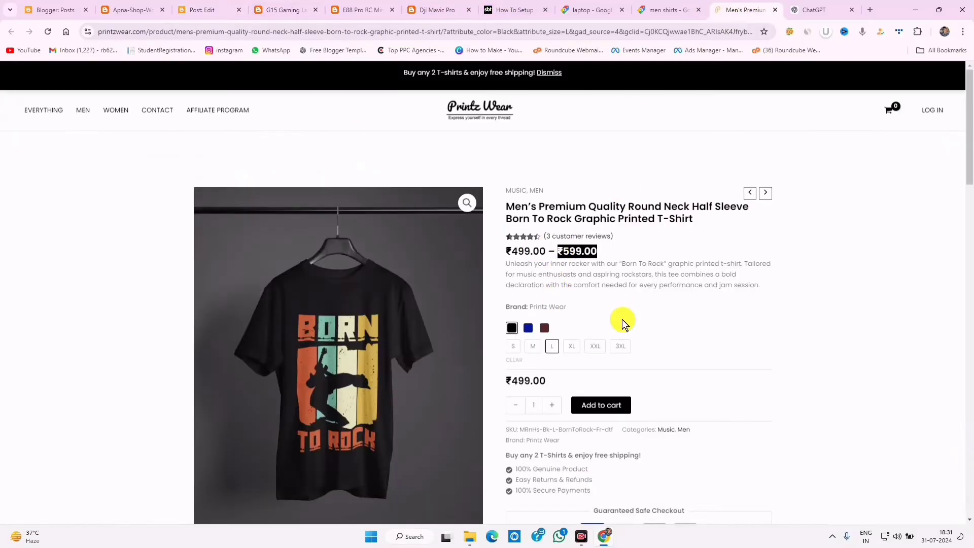
{"action": "scroll", "coordinate": [623, 324], "scroll_direction": "down", "scroll_amount": 3}
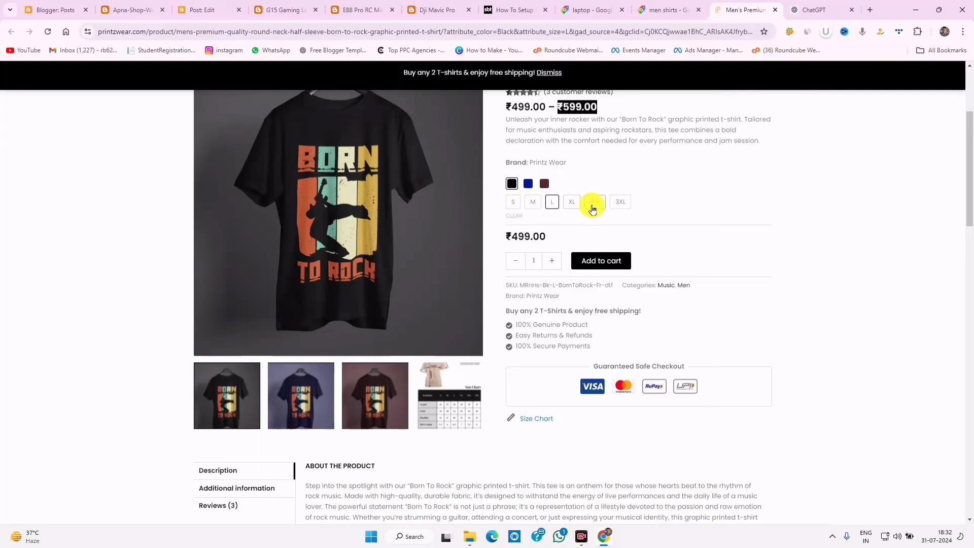
{"action": "scroll", "coordinate": [564, 275], "scroll_direction": "up", "scroll_amount": 3}
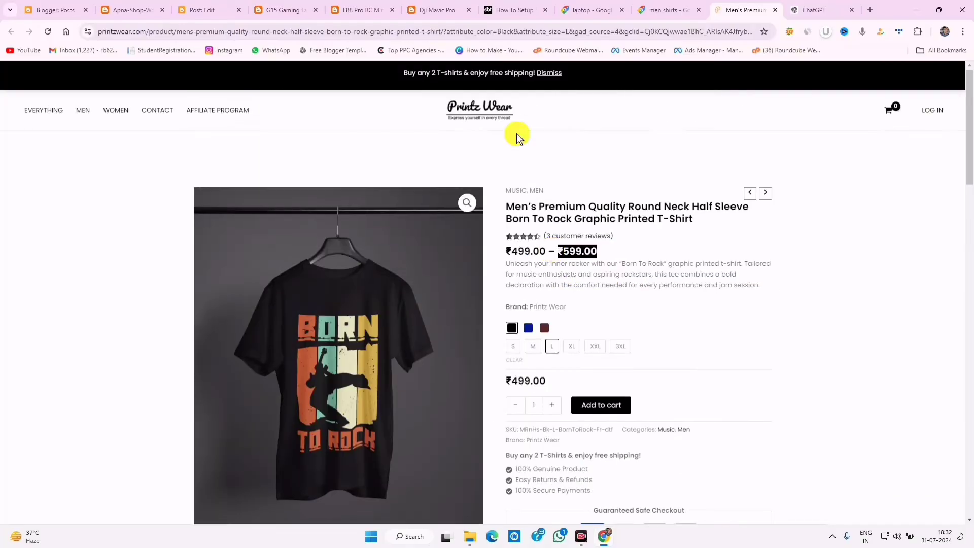
{"action": "left_click", "coordinate": [222, 5]}
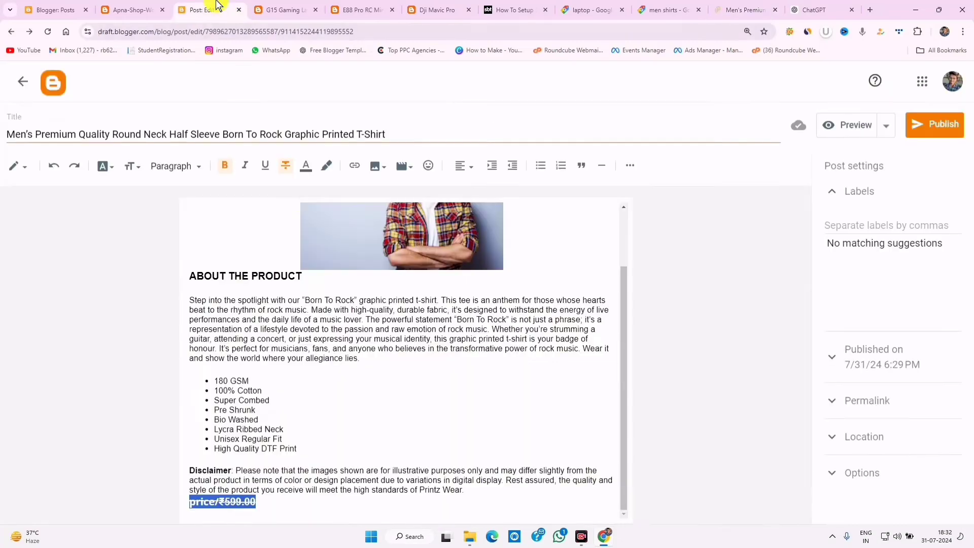
{"action": "left_click", "coordinate": [512, 9]}
{"action": "left_click_drag", "start_coordinate": [232, 353], "coordinate": [299, 352]}
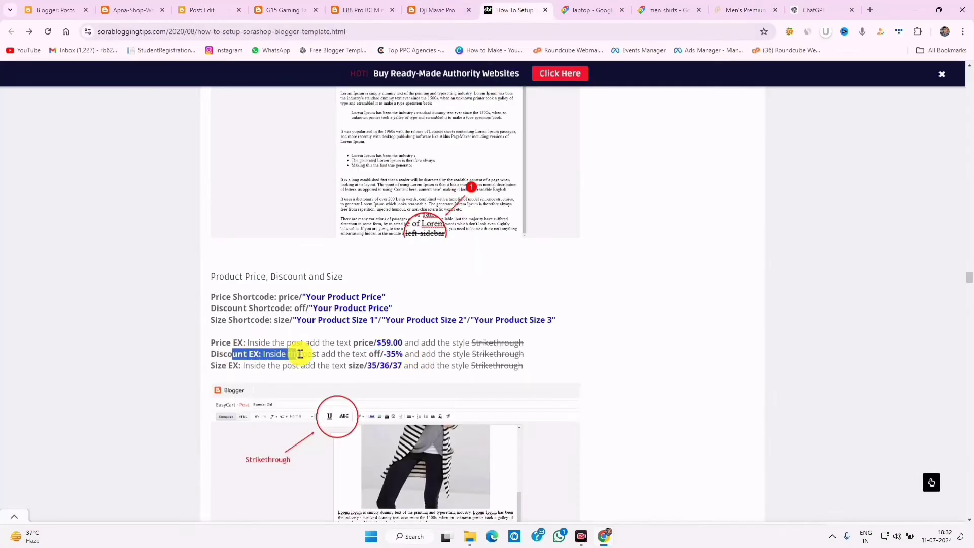
{"action": "left_click_drag", "start_coordinate": [241, 365], "coordinate": [305, 367]}
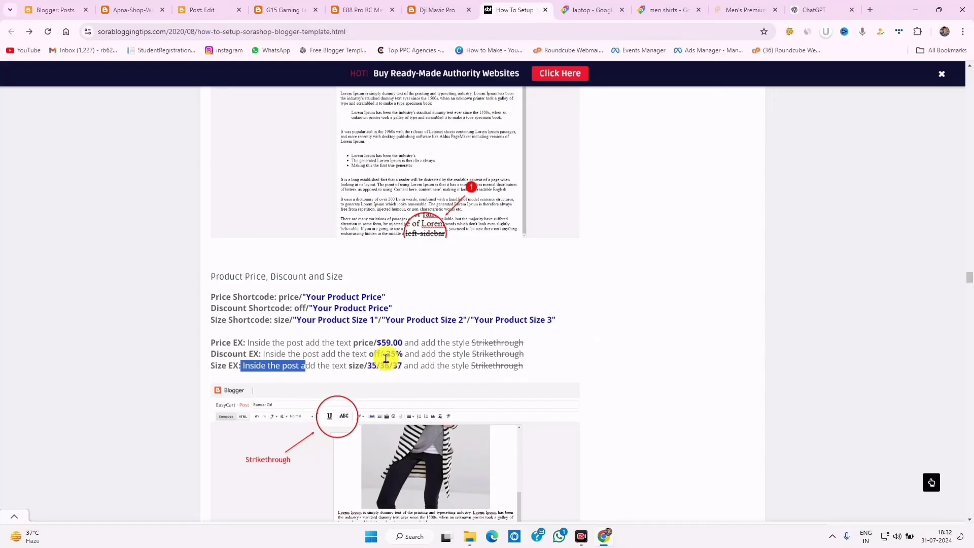
{"action": "left_click_drag", "start_coordinate": [369, 354], "coordinate": [405, 356]}
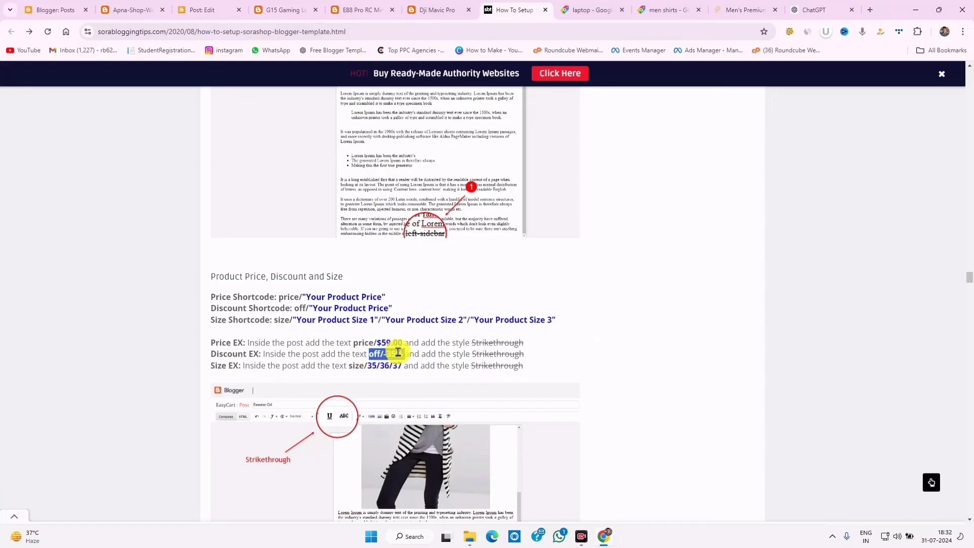
{"action": "right_click", "coordinate": [398, 352]}
{"action": "left_click", "coordinate": [421, 361]}
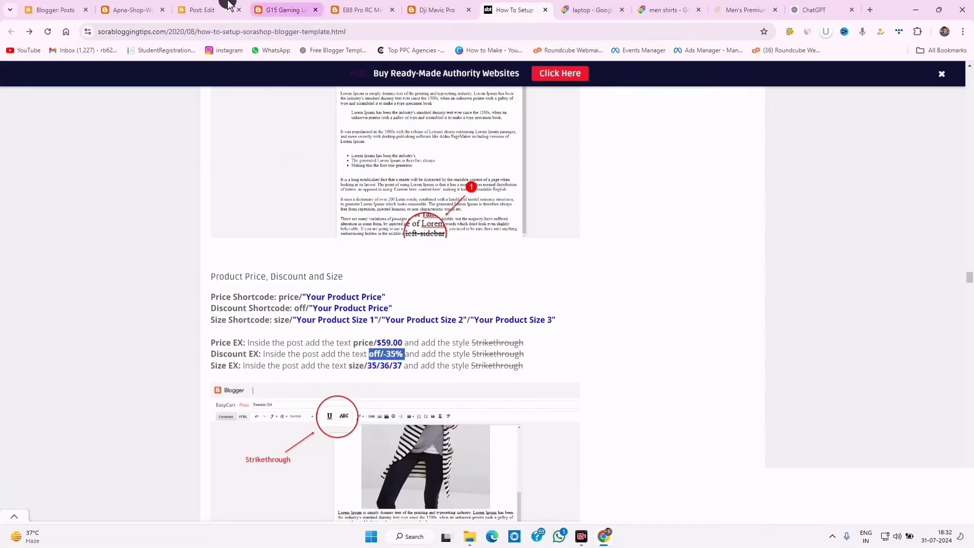
- Paste the discount shortcode as an off/-35% line below the price line
{"action": "left_click", "coordinate": [284, 9]}
{"action": "left_click", "coordinate": [208, 10]}
{"action": "left_click", "coordinate": [268, 504]}
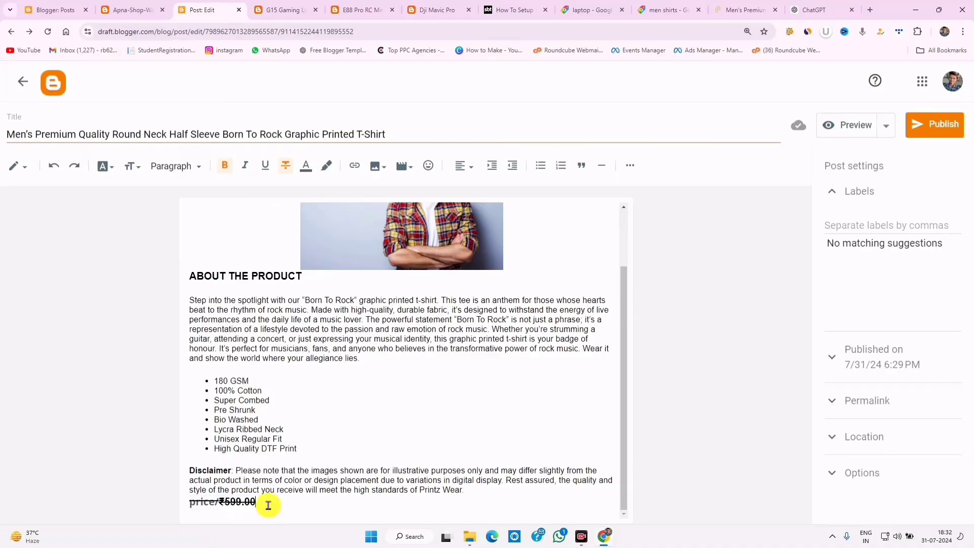
{"action": "key", "text": "Return"}
{"action": "key", "text": "ctrl+v"}
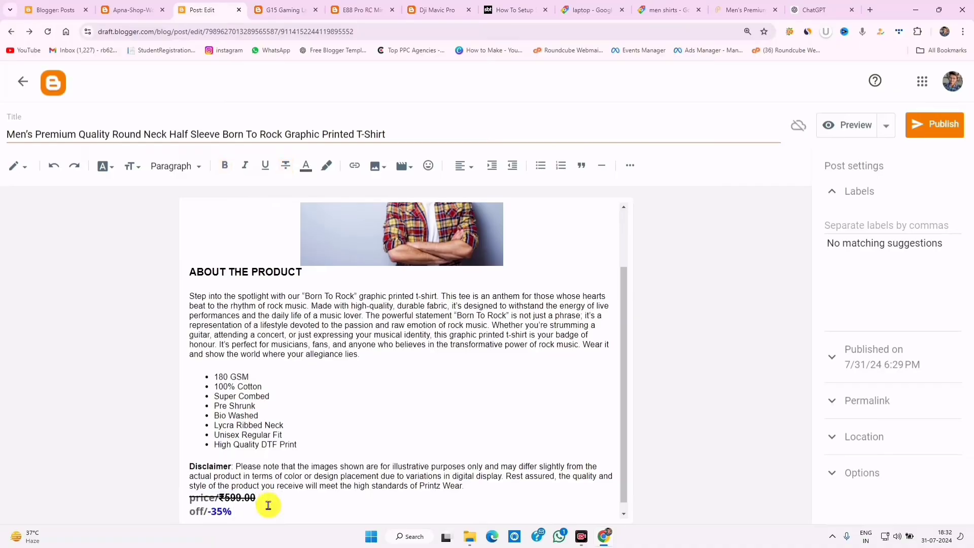
- Copy the size shortcode example and add a size/35/36/37/38/40 line below the discount
{"action": "left_click", "coordinate": [434, 6]}
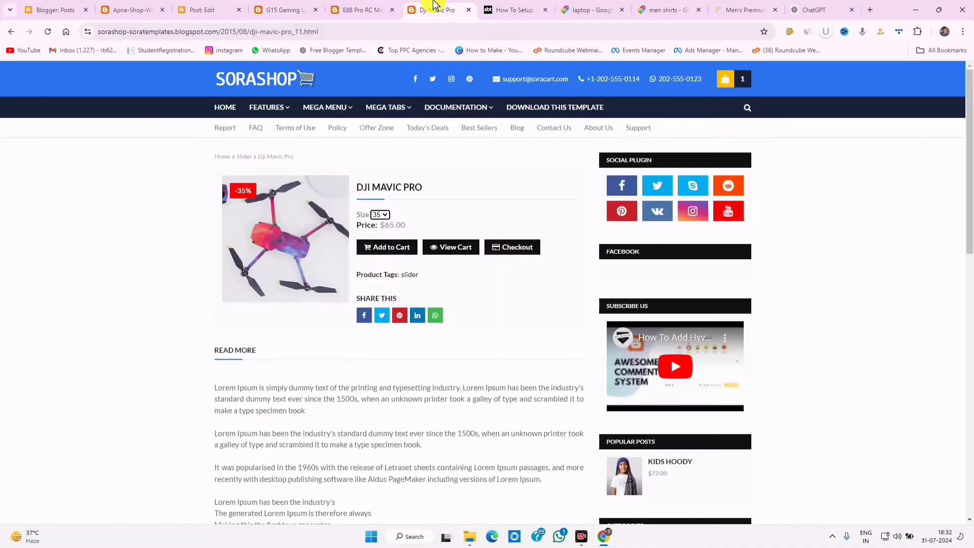
{"action": "left_click", "coordinate": [514, 10]}
{"action": "left_click_drag", "start_coordinate": [401, 366], "coordinate": [347, 367]}
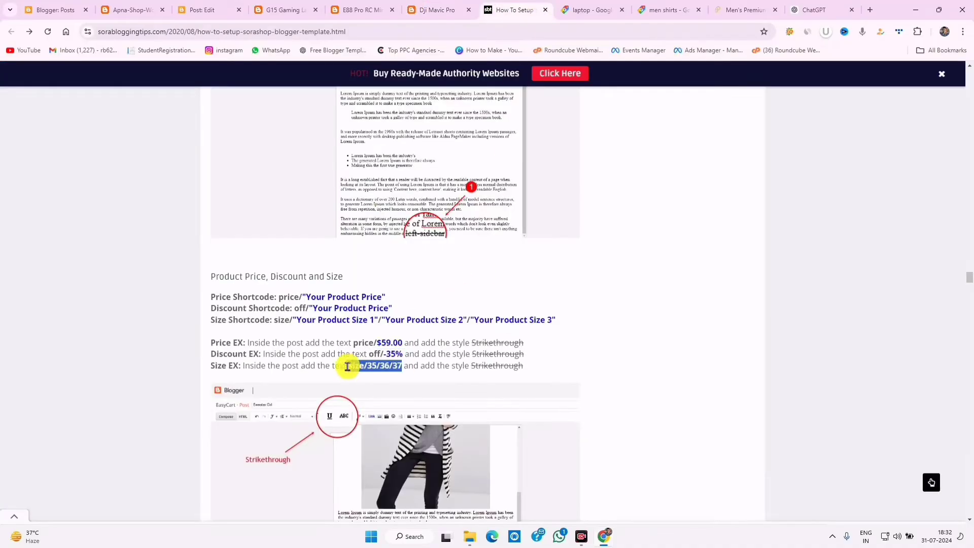
{"action": "right_click", "coordinate": [372, 367]}
{"action": "left_click", "coordinate": [401, 388]}
{"action": "left_click", "coordinate": [207, 10]}
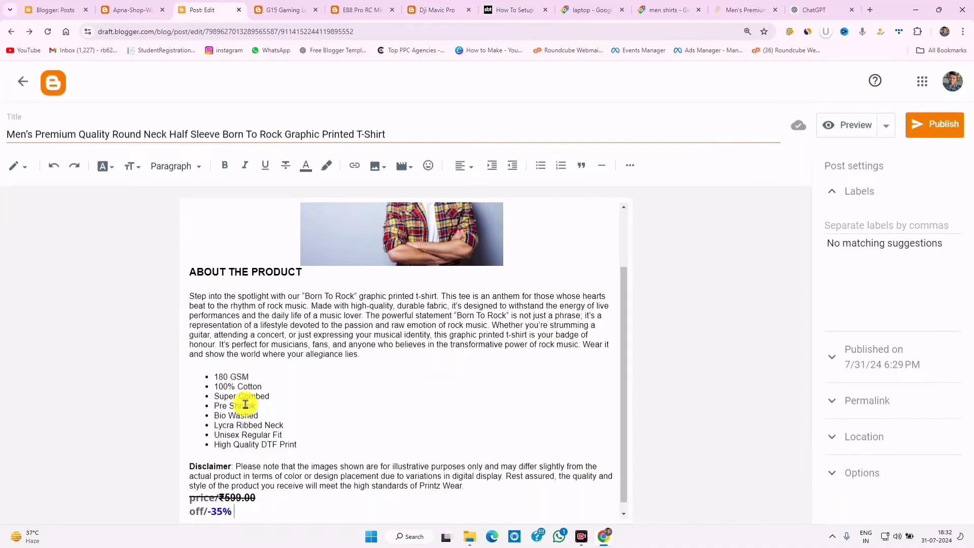
{"action": "key", "text": "Return"}
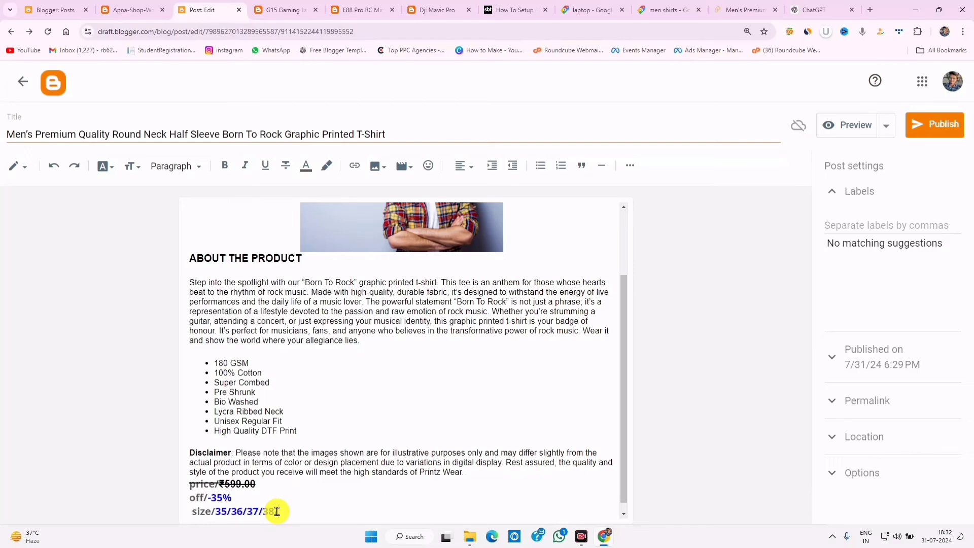
- Apply Strikethrough uniformly to the price, off and size shortcode lines
{"action": "left_click_drag", "start_coordinate": [276, 511], "coordinate": [144, 476]}
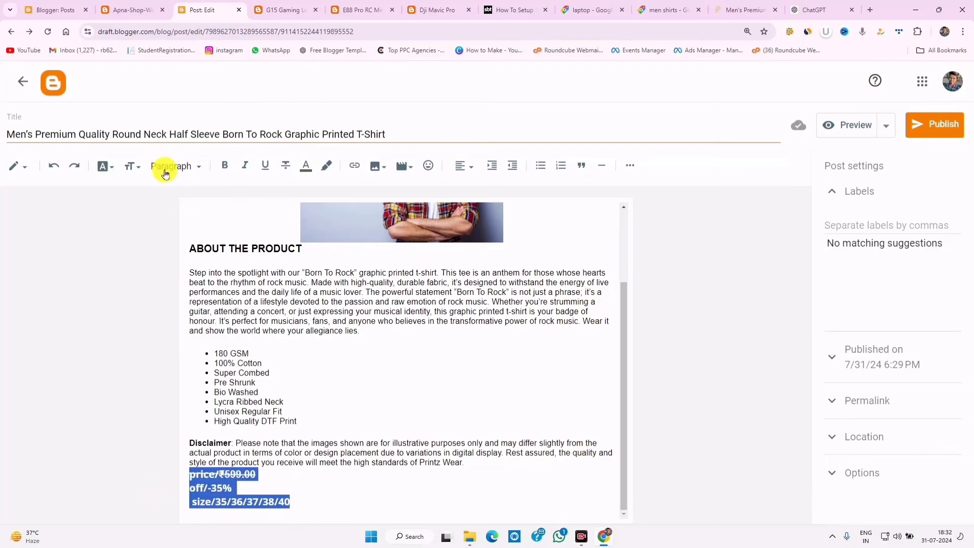
{"action": "left_click", "coordinate": [291, 169]}
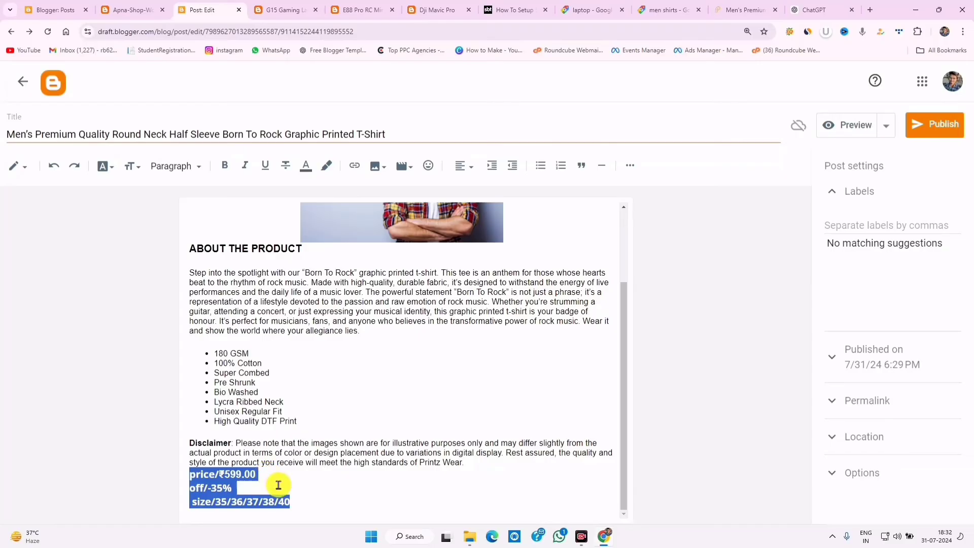
{"action": "left_click", "coordinate": [287, 167]}
{"action": "left_click", "coordinate": [317, 502]}
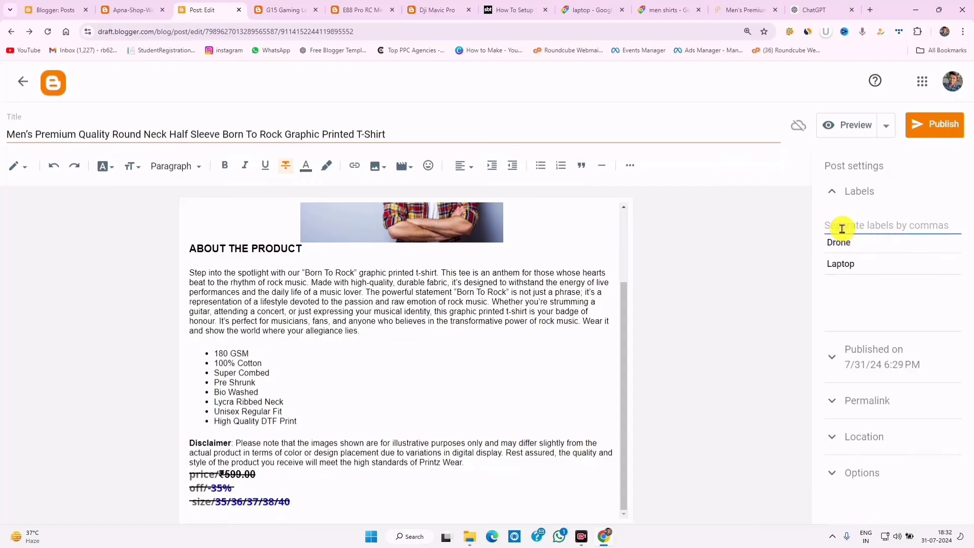
- Publish the T-shirt post with the label Men and view it on the blog
{"action": "type", "text": "M"}
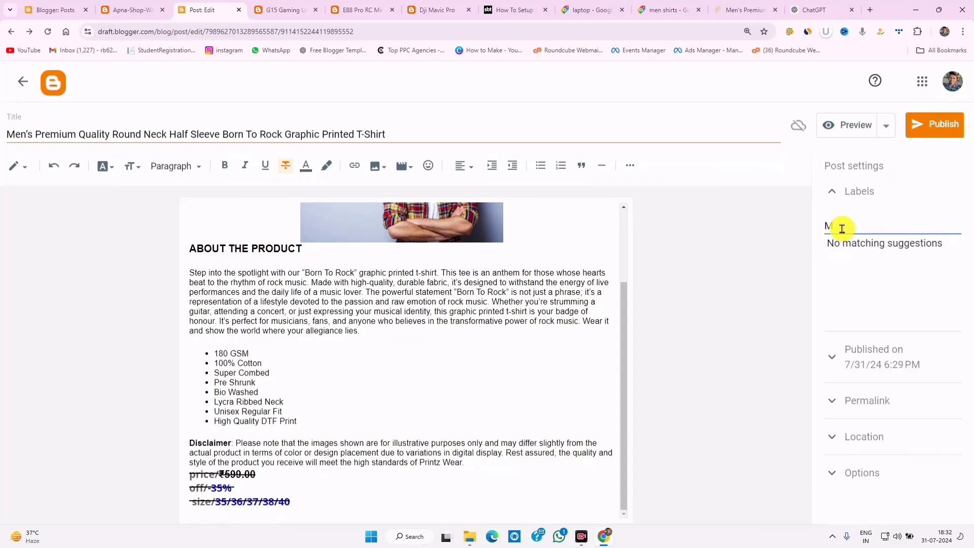
{"action": "type", "text": "en"}
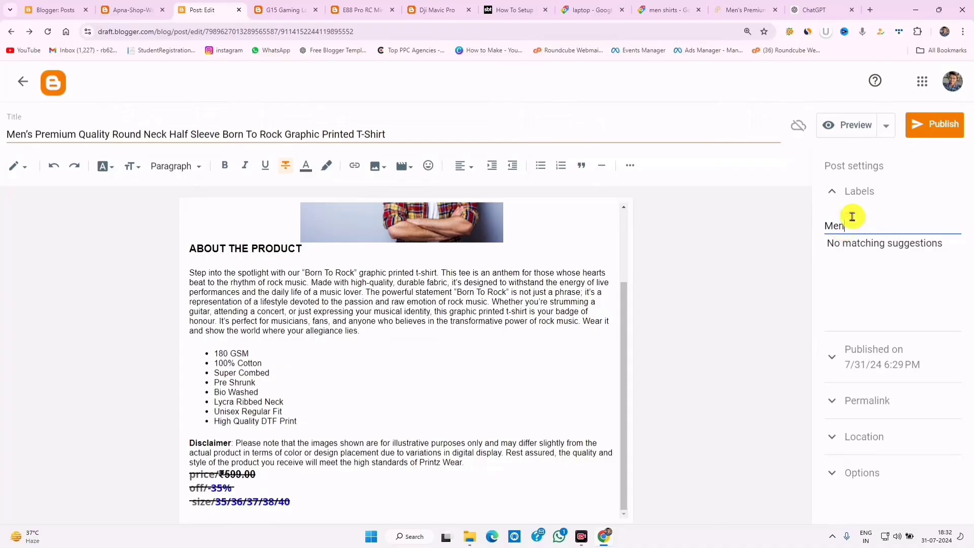
{"action": "left_click", "coordinate": [956, 138]}
{"action": "left_click", "coordinate": [542, 323]}
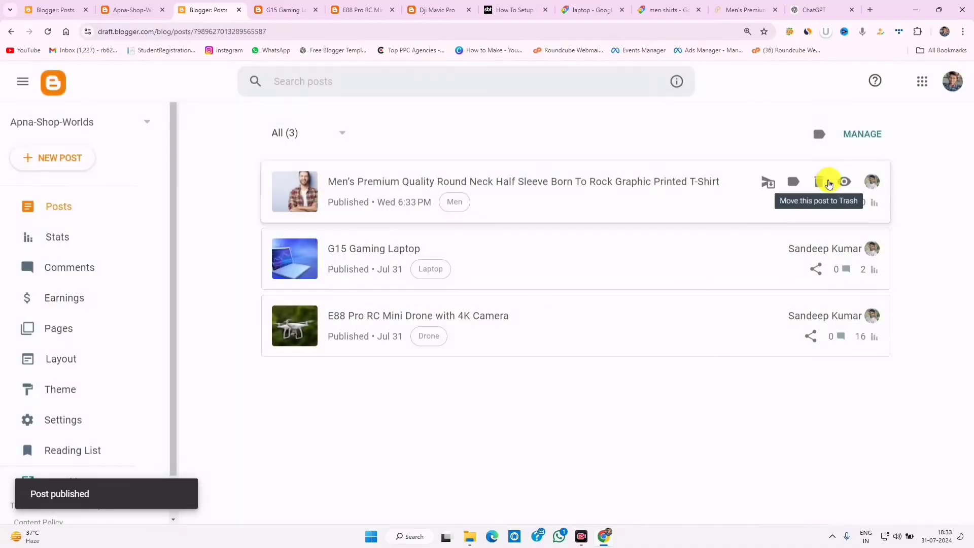
{"action": "left_click", "coordinate": [843, 182]}
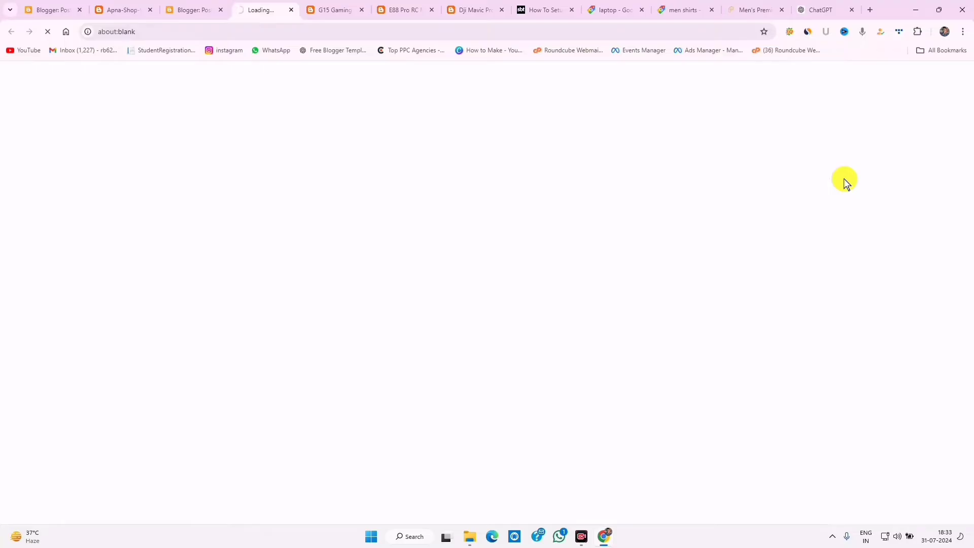
- Test the live page's Size dropdown by choosing 36 and then 40
{"action": "left_click_drag", "start_coordinate": [374, 252], "coordinate": [439, 257]}
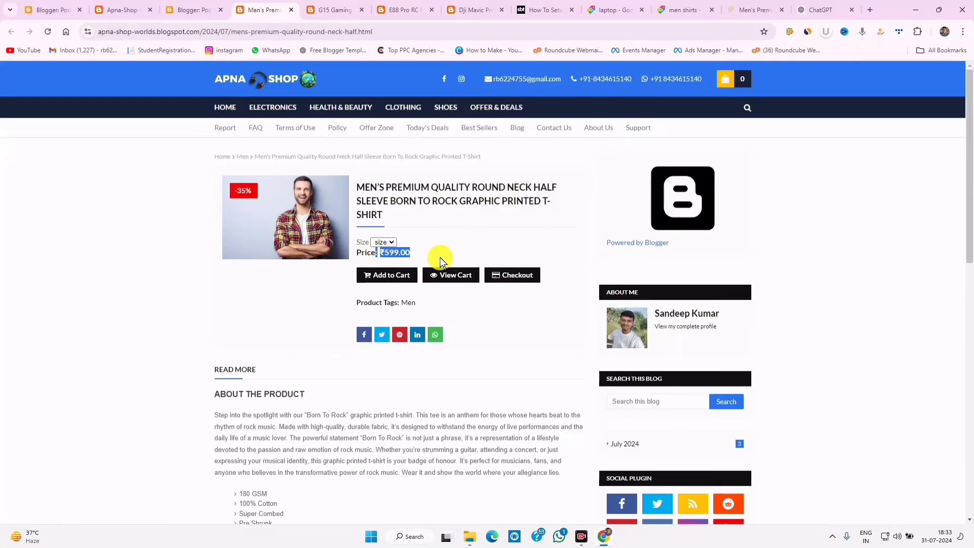
{"action": "left_click", "coordinate": [383, 242]}
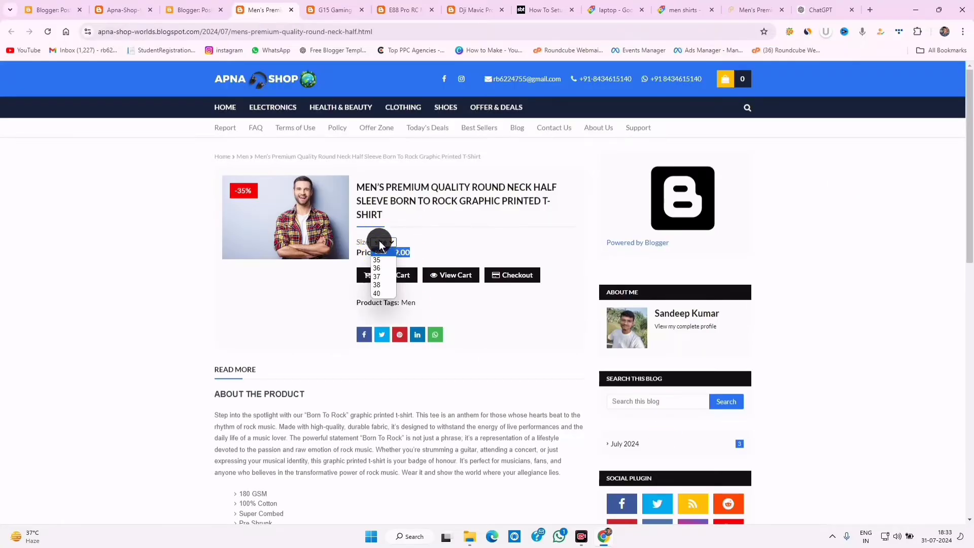
{"action": "left_click", "coordinate": [380, 267]}
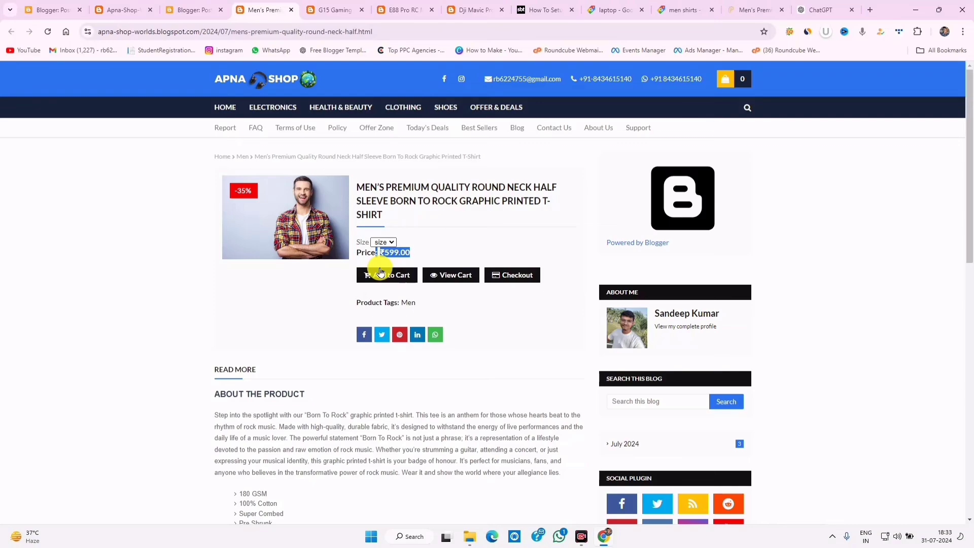
{"action": "left_click", "coordinate": [384, 242]}
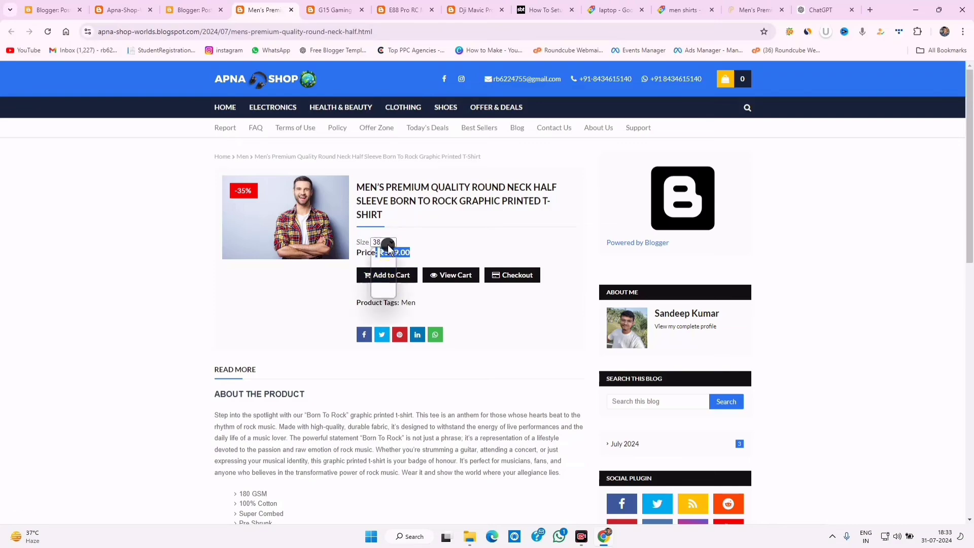
{"action": "left_click", "coordinate": [387, 243]}
{"action": "left_click", "coordinate": [384, 293]}
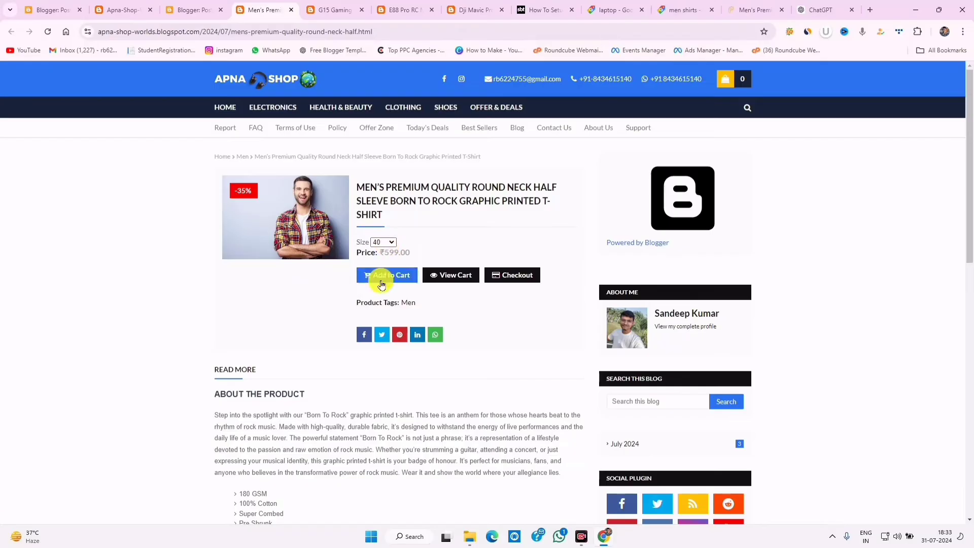
{"action": "scroll", "coordinate": [414, 383], "scroll_direction": "down", "scroll_amount": 8}
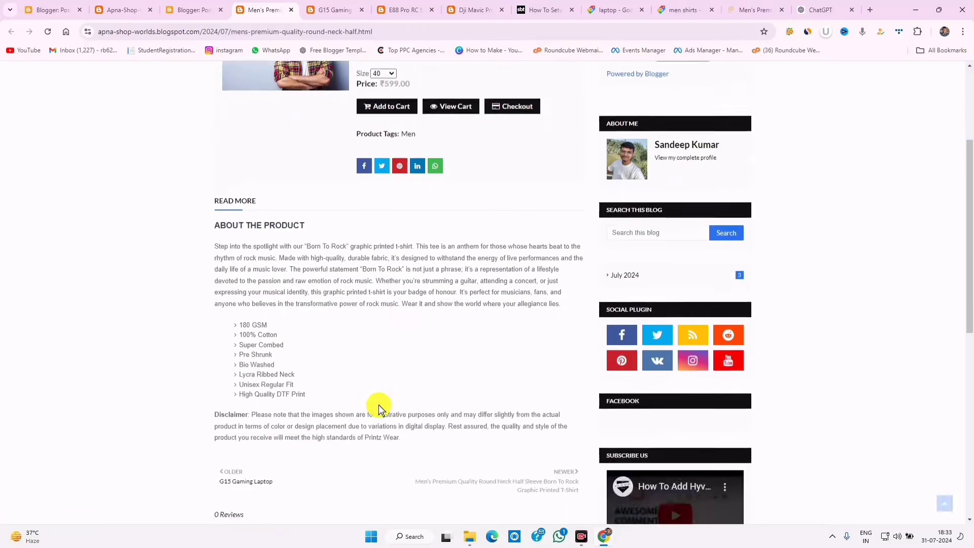
{"action": "scroll", "coordinate": [376, 403], "scroll_direction": "up", "scroll_amount": 7}
{"action": "left_click_drag", "start_coordinate": [264, 339], "coordinate": [315, 486]}
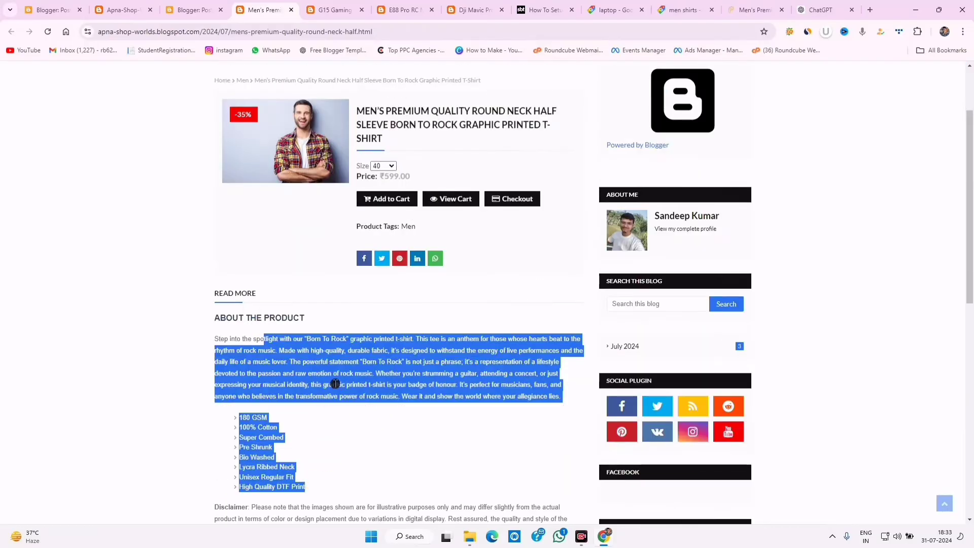
{"action": "left_click", "coordinate": [334, 383]}
{"action": "left_click", "coordinate": [214, 4]}
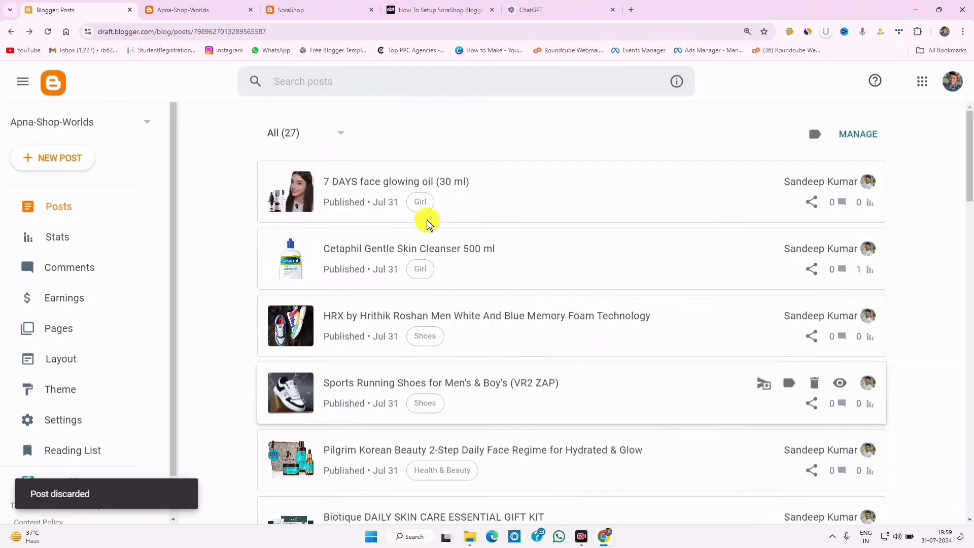
{"action": "left_click", "coordinate": [322, 135]}
{"action": "left_click", "coordinate": [432, 131]}
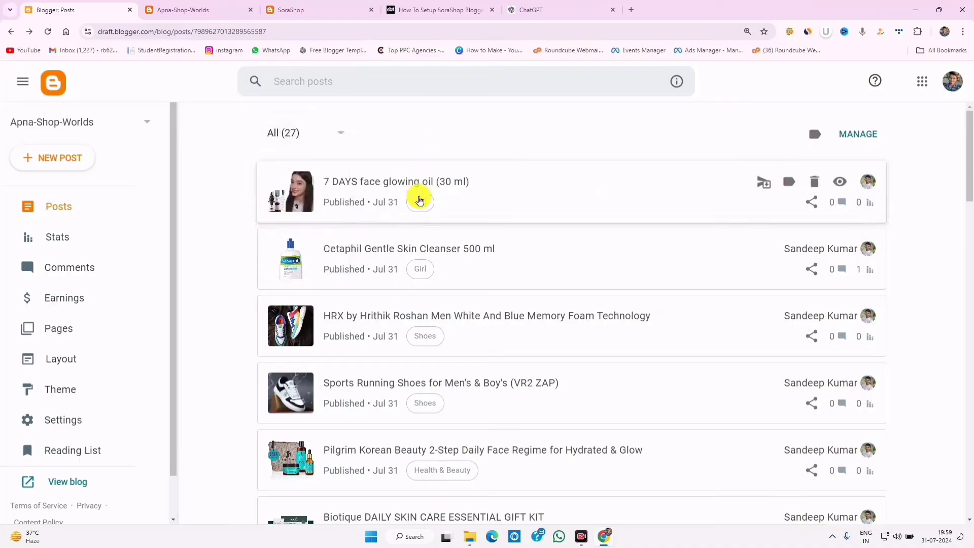
{"action": "scroll", "coordinate": [424, 235], "scroll_direction": "down", "scroll_amount": 3}
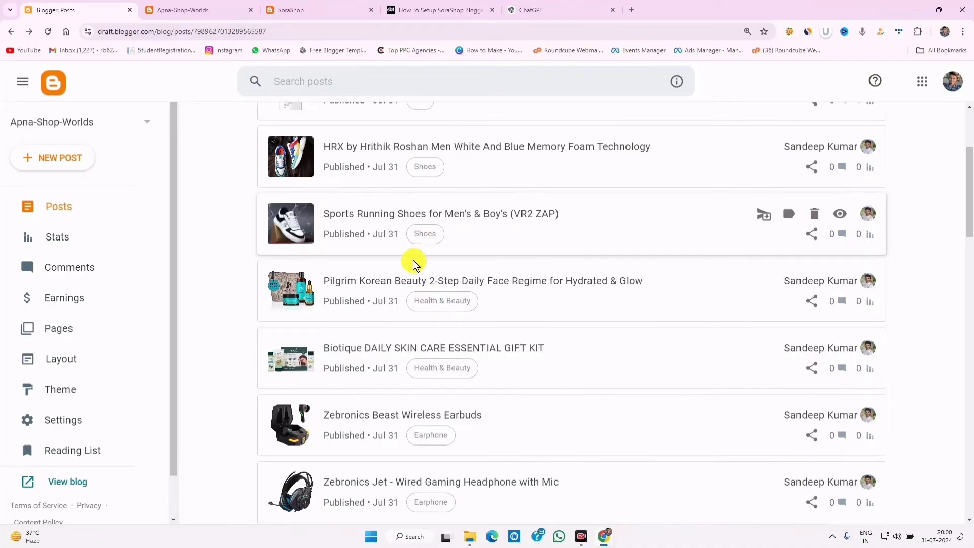
{"action": "scroll", "coordinate": [445, 308], "scroll_direction": "down", "scroll_amount": 12}
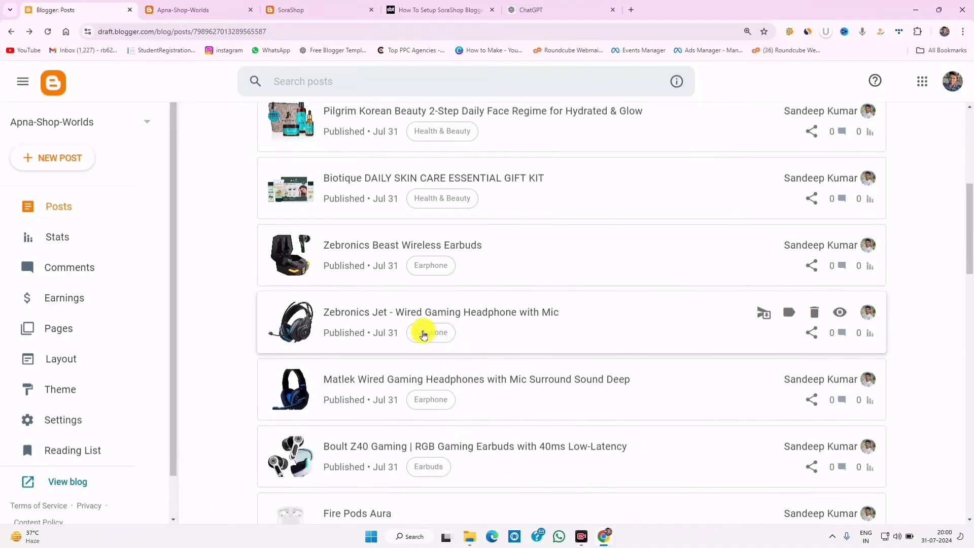
{"action": "scroll", "coordinate": [431, 358], "scroll_direction": "down", "scroll_amount": 10}
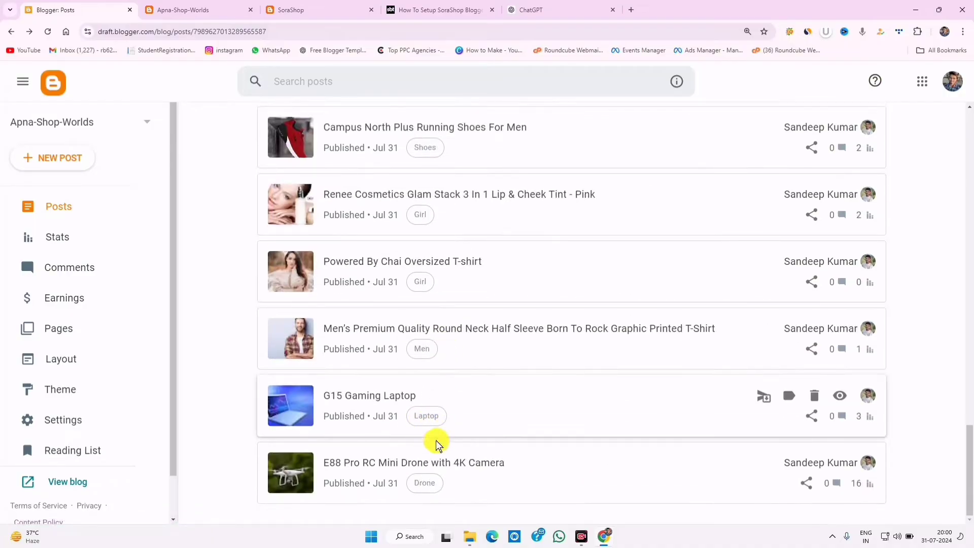
{"action": "scroll", "coordinate": [431, 477], "scroll_direction": "up", "scroll_amount": 20}
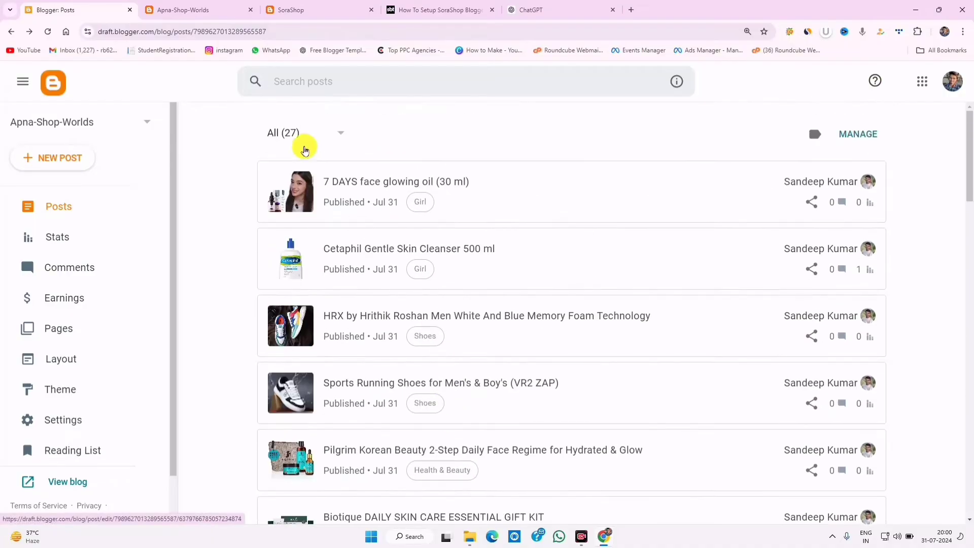
{"action": "left_click", "coordinate": [300, 135]}
{"action": "left_click", "coordinate": [437, 135]}
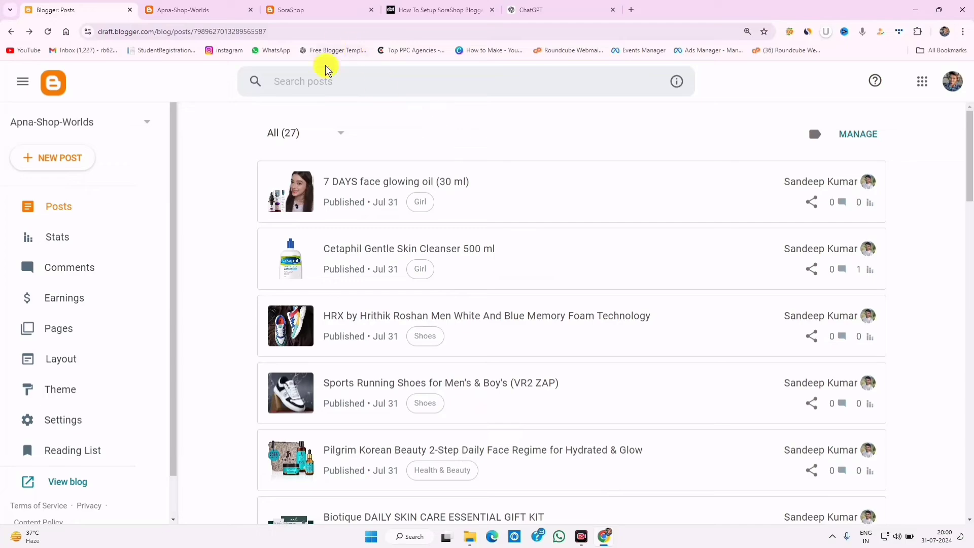
- Scroll through the Apna-Shop-Worlds store's Latest Products grid, then return to the Blogger posts list
{"action": "left_click", "coordinate": [300, 8]}
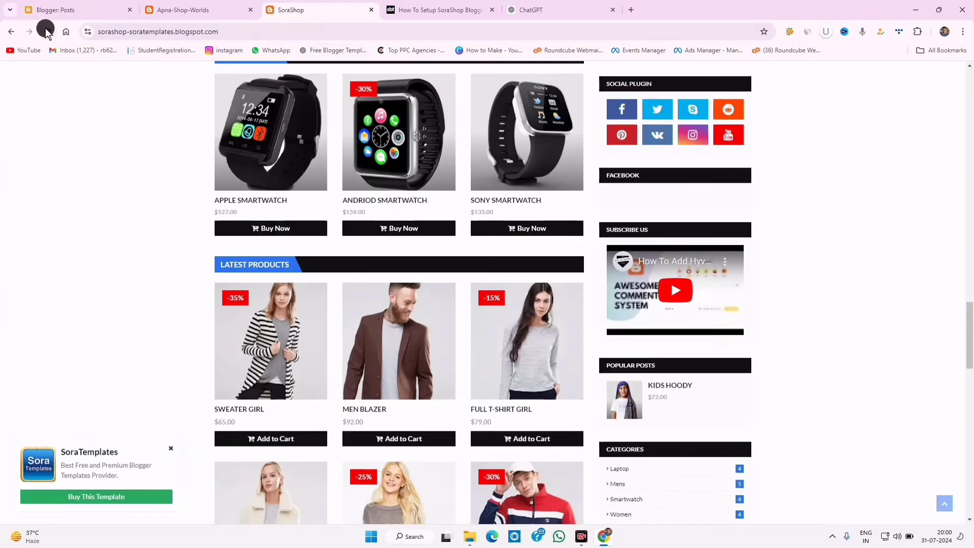
{"action": "left_click", "coordinate": [217, 7]}
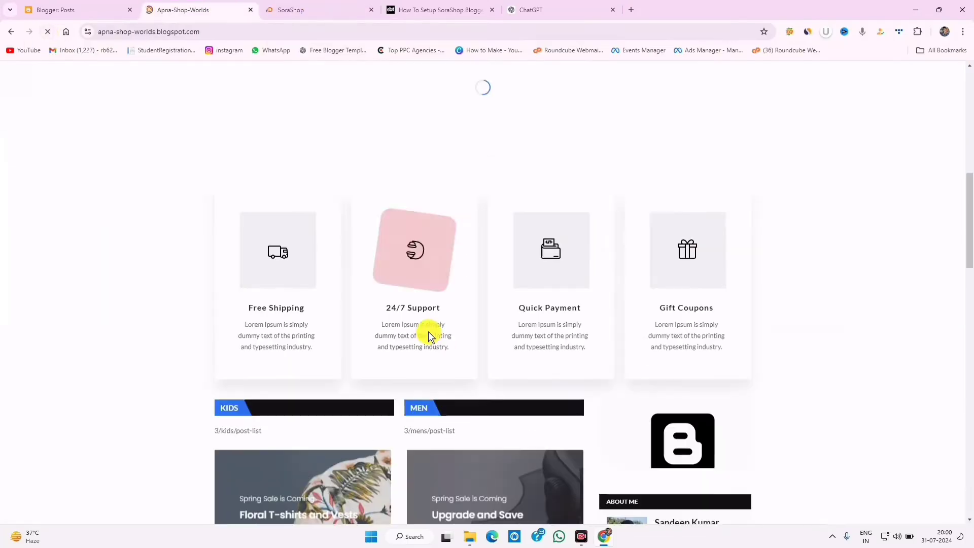
{"action": "scroll", "coordinate": [429, 336], "scroll_direction": "down", "scroll_amount": 7}
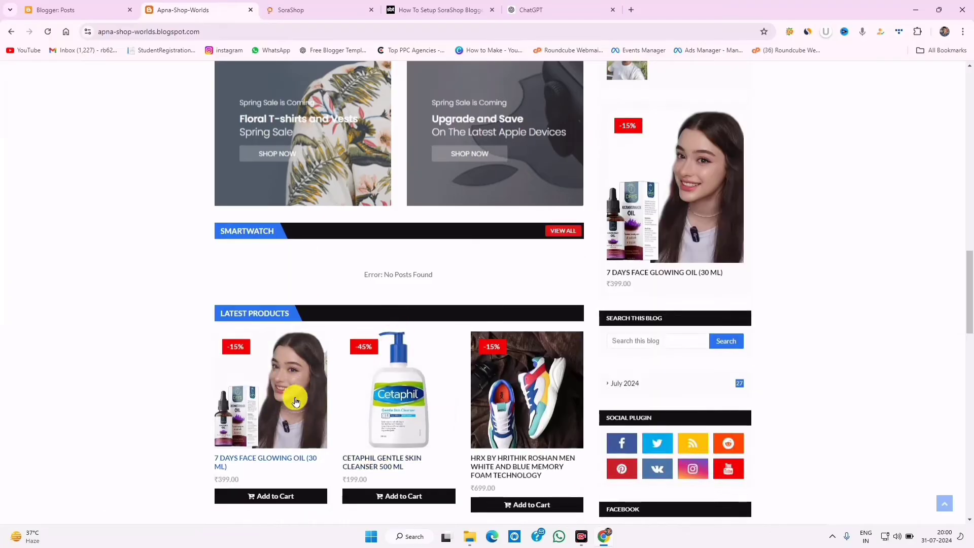
{"action": "scroll", "coordinate": [296, 400], "scroll_direction": "down", "scroll_amount": 3}
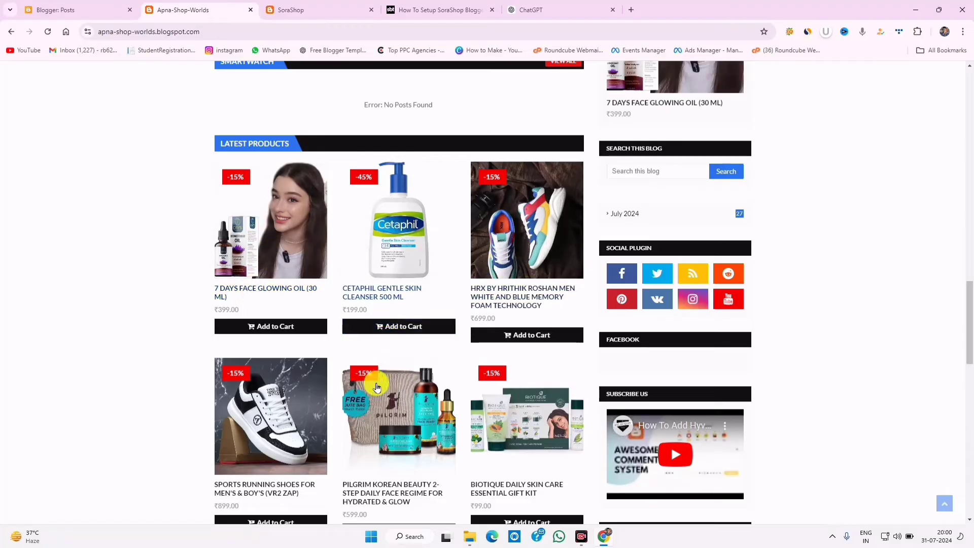
{"action": "scroll", "coordinate": [394, 391], "scroll_direction": "down", "scroll_amount": 3}
{"action": "scroll", "coordinate": [419, 310], "scroll_direction": "up", "scroll_amount": 3}
{"action": "scroll", "coordinate": [415, 291], "scroll_direction": "down", "scroll_amount": 3}
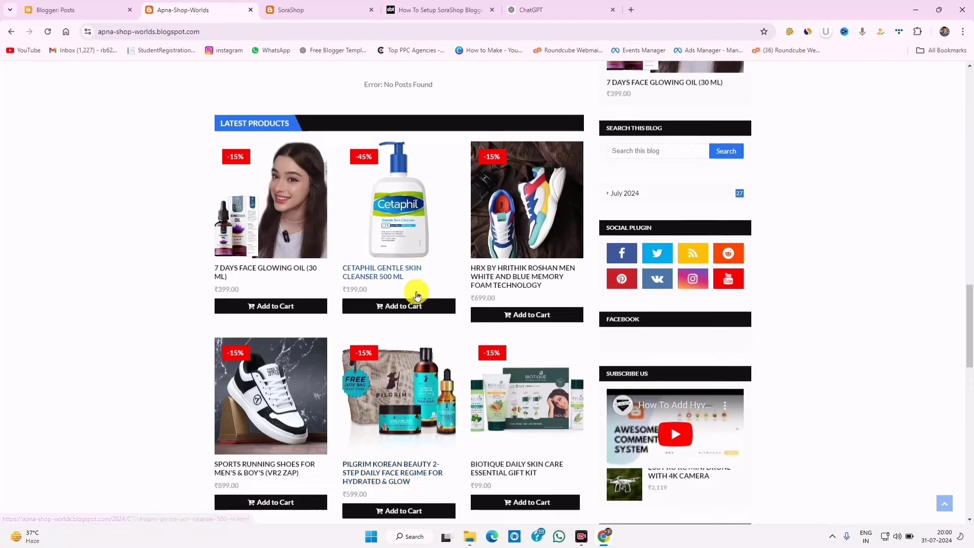
{"action": "scroll", "coordinate": [416, 298], "scroll_direction": "up", "scroll_amount": 3}
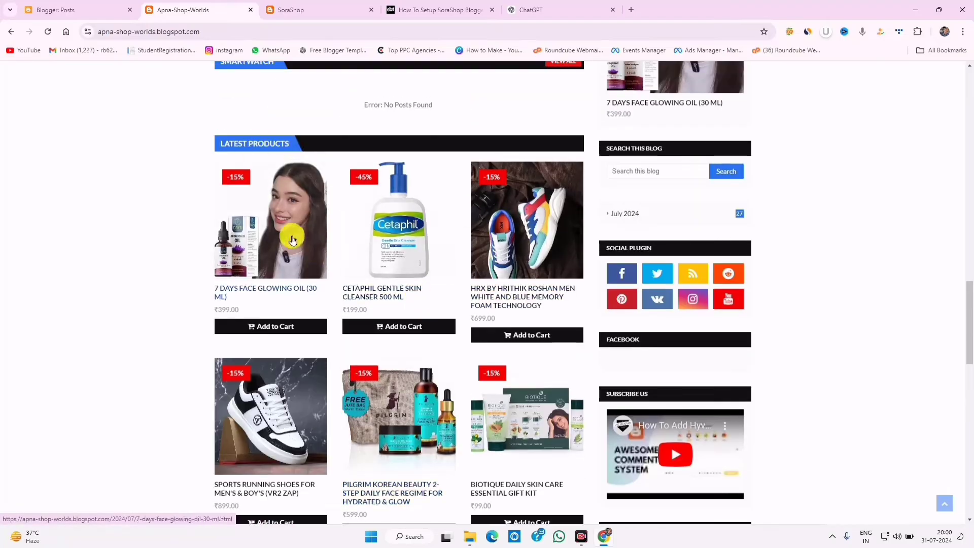
{"action": "scroll", "coordinate": [296, 135], "scroll_direction": "down", "scroll_amount": 3}
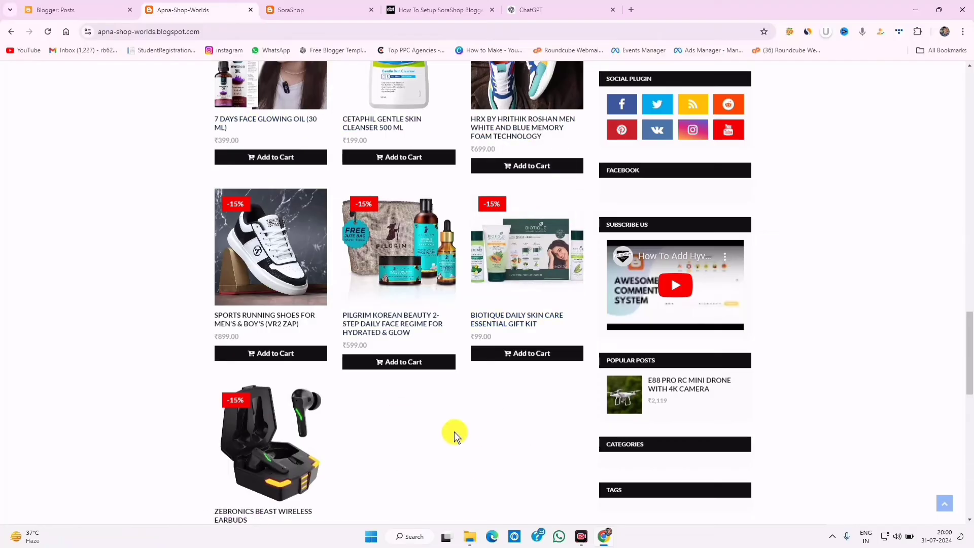
{"action": "scroll", "coordinate": [451, 421], "scroll_direction": "down", "scroll_amount": 3}
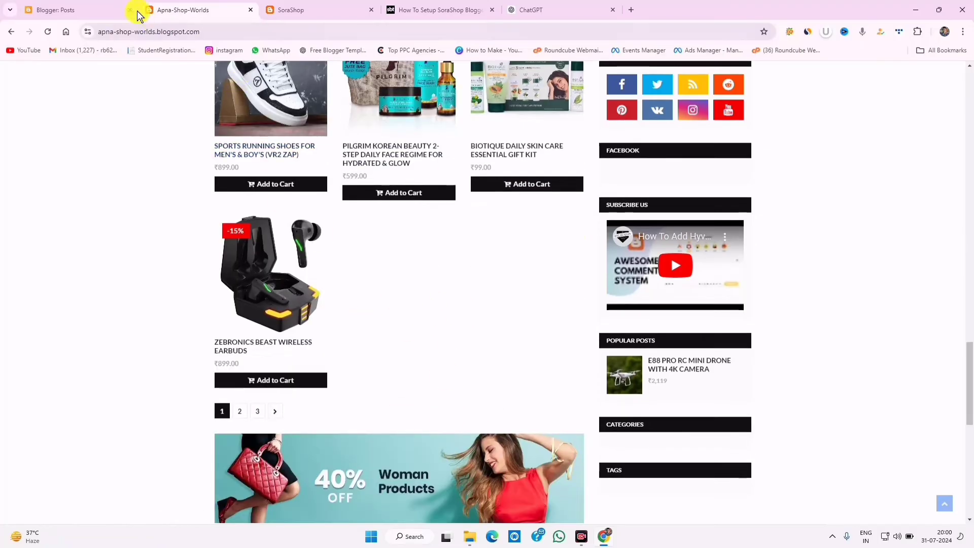
{"action": "left_click", "coordinate": [104, 9]}
- In Layout, change the Blog Posts gadget's number of posts on the main page from 7 to 9
{"action": "left_click", "coordinate": [68, 366]}
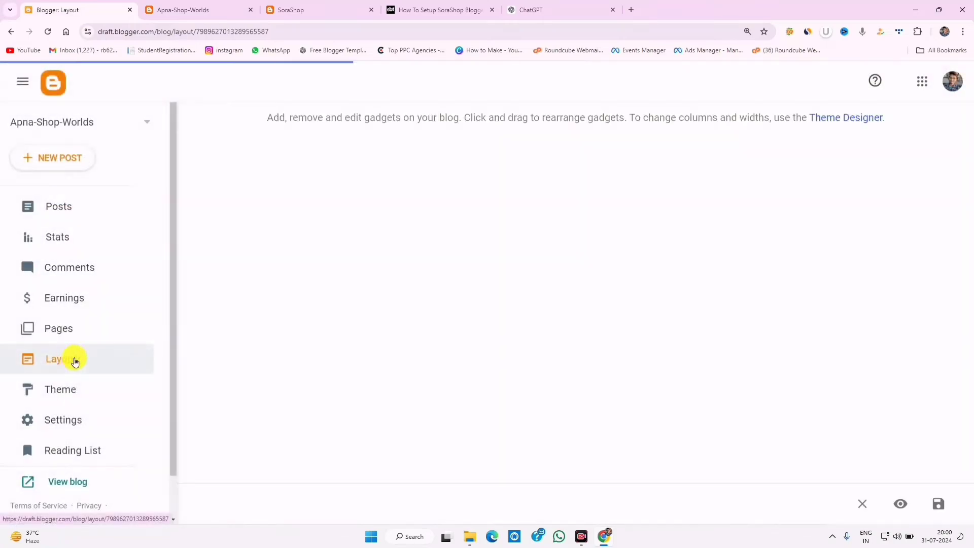
{"action": "scroll", "coordinate": [464, 363], "scroll_direction": "down", "scroll_amount": 5}
{"action": "scroll", "coordinate": [466, 365], "scroll_direction": "down", "scroll_amount": 6}
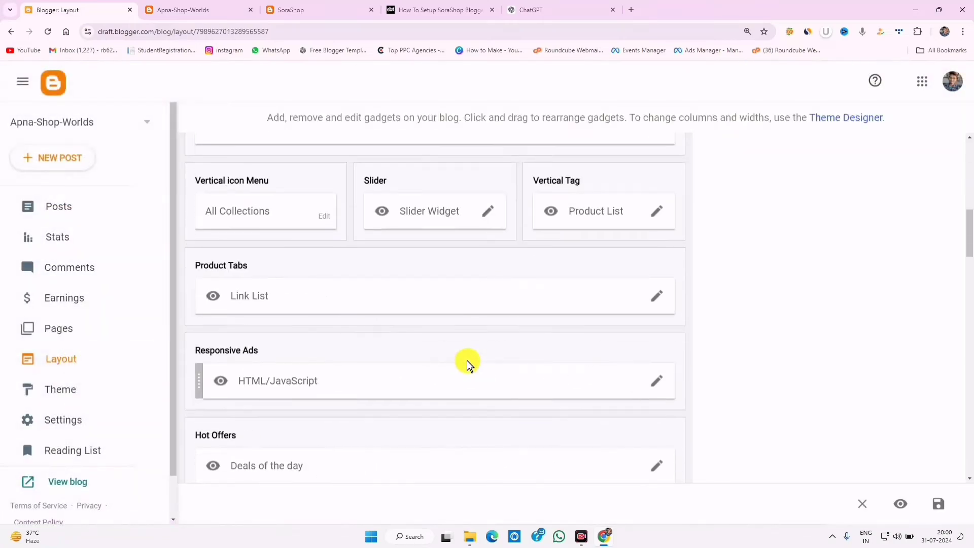
{"action": "scroll", "coordinate": [466, 364], "scroll_direction": "down", "scroll_amount": 5}
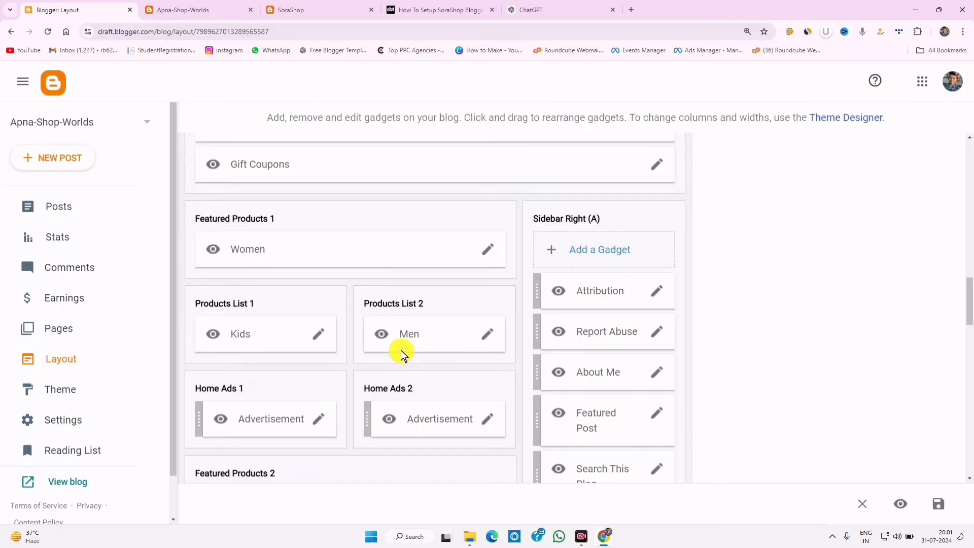
{"action": "scroll", "coordinate": [401, 354], "scroll_direction": "down", "scroll_amount": 6}
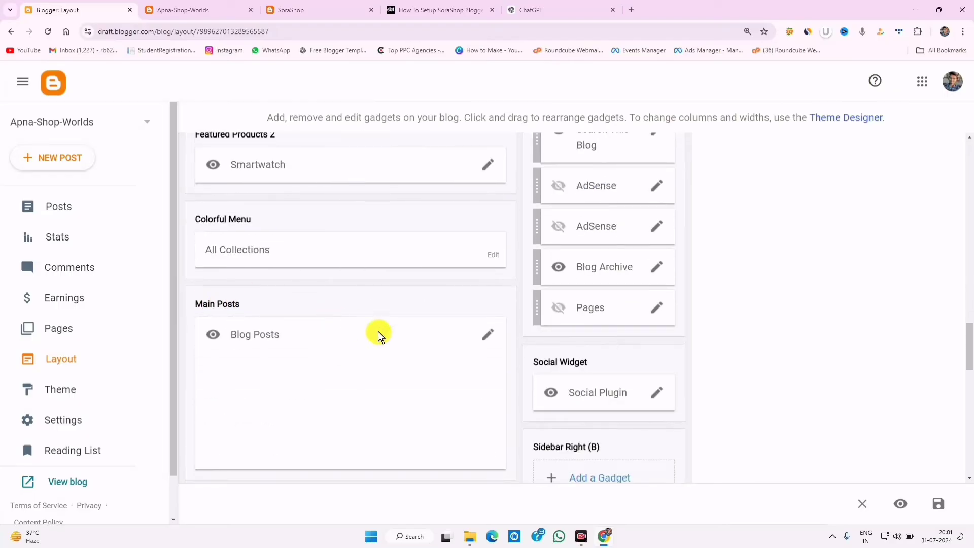
{"action": "left_click", "coordinate": [486, 334]}
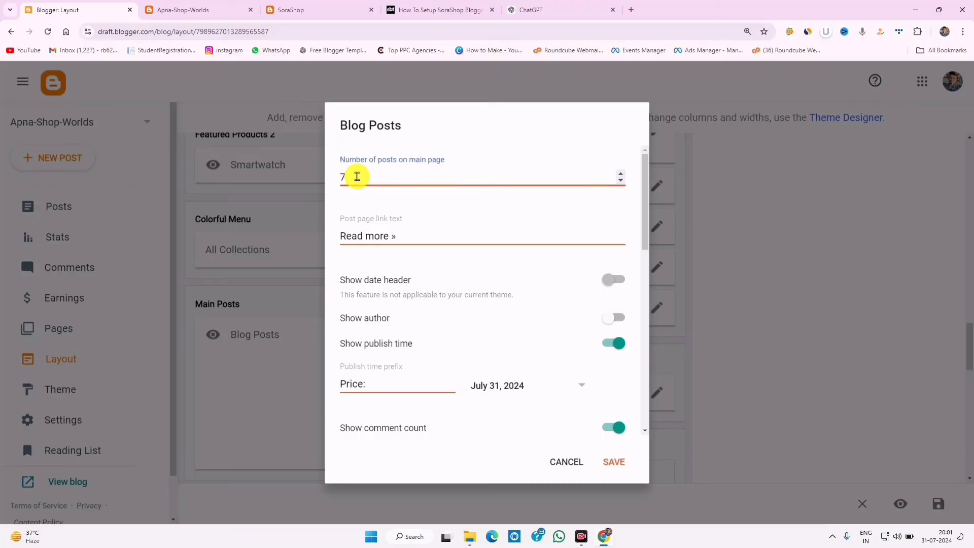
{"action": "key", "text": "Return"}
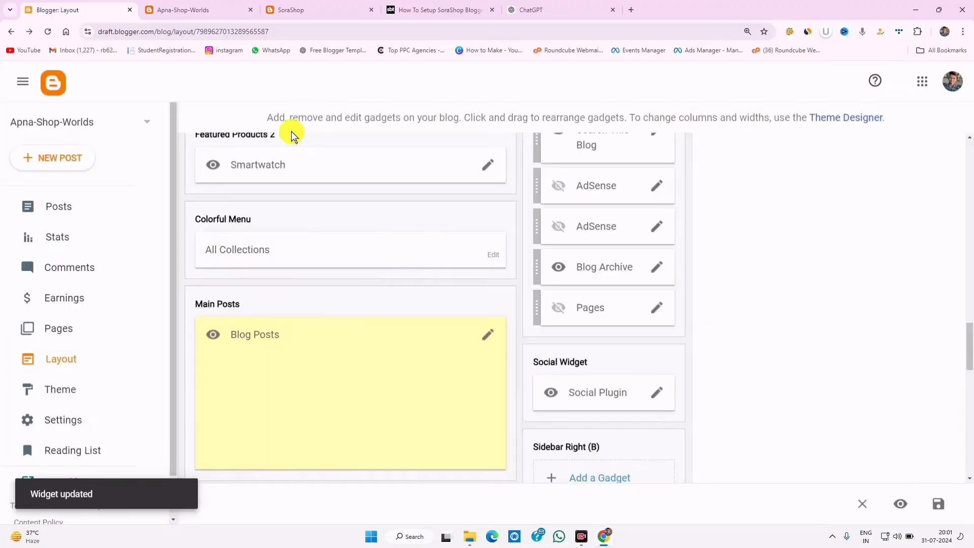
- Reload the Apna-Shop-Worlds store, confirm nine Latest Products in three rows, then return to Blogger
{"action": "left_click", "coordinate": [217, 9]}
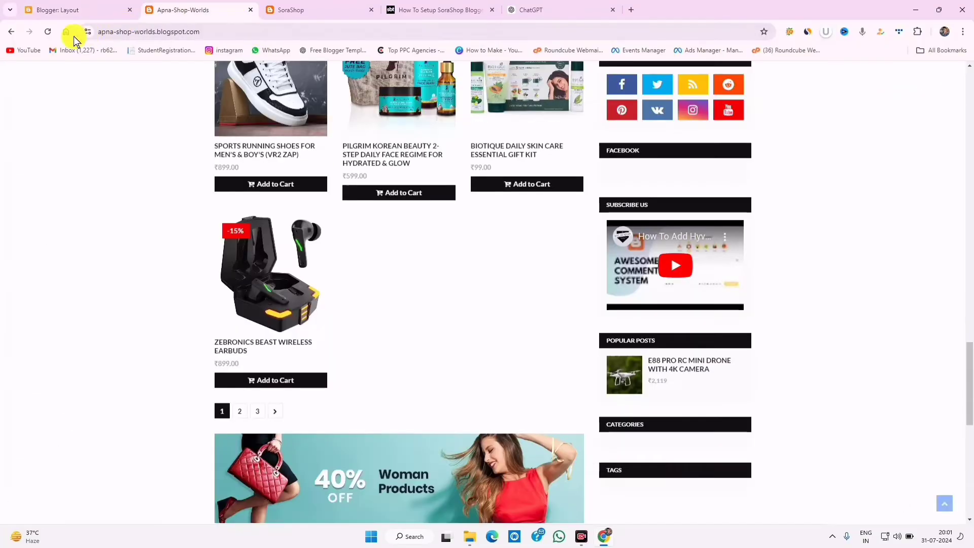
{"action": "left_click", "coordinate": [45, 33]}
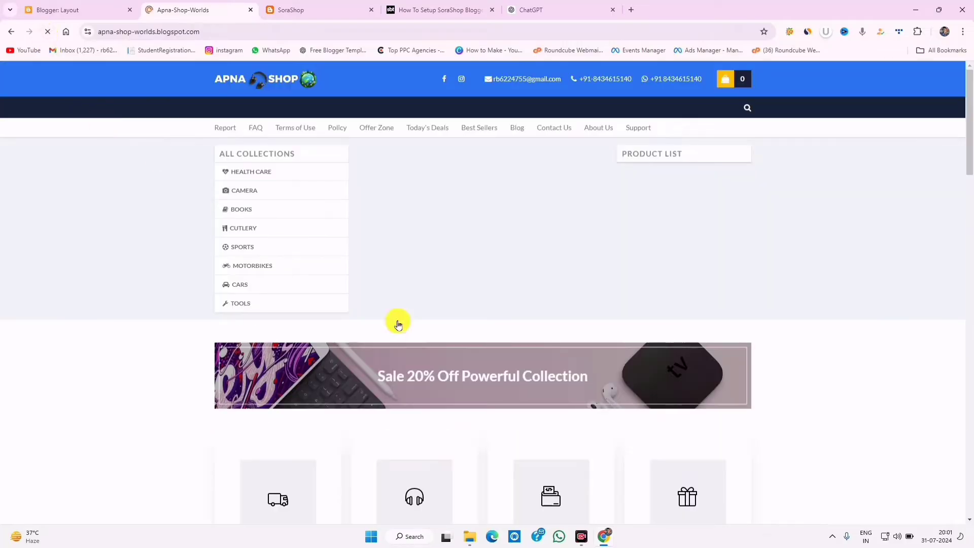
{"action": "scroll", "coordinate": [480, 363], "scroll_direction": "down", "scroll_amount": 15}
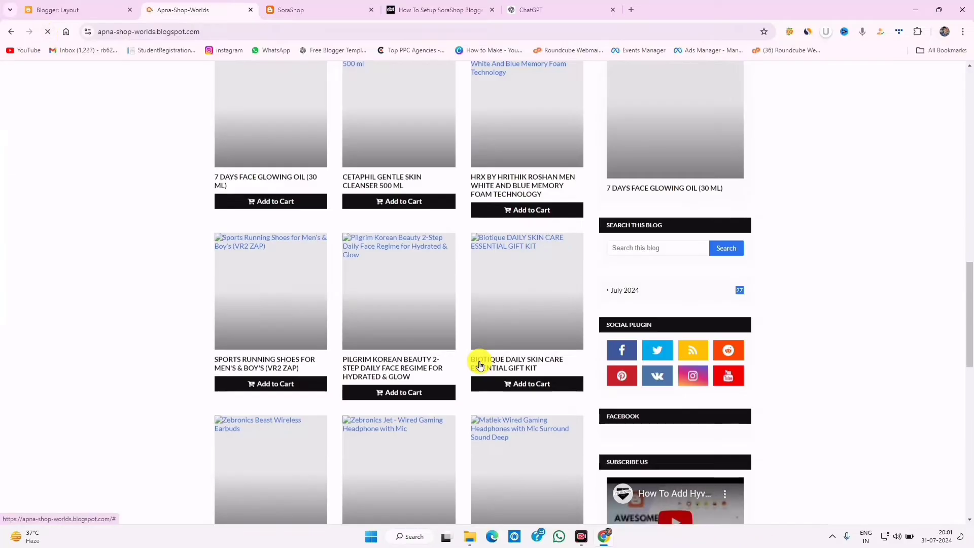
{"action": "scroll", "coordinate": [478, 363], "scroll_direction": "down", "scroll_amount": 6}
{"action": "scroll", "coordinate": [458, 346], "scroll_direction": "up", "scroll_amount": 10}
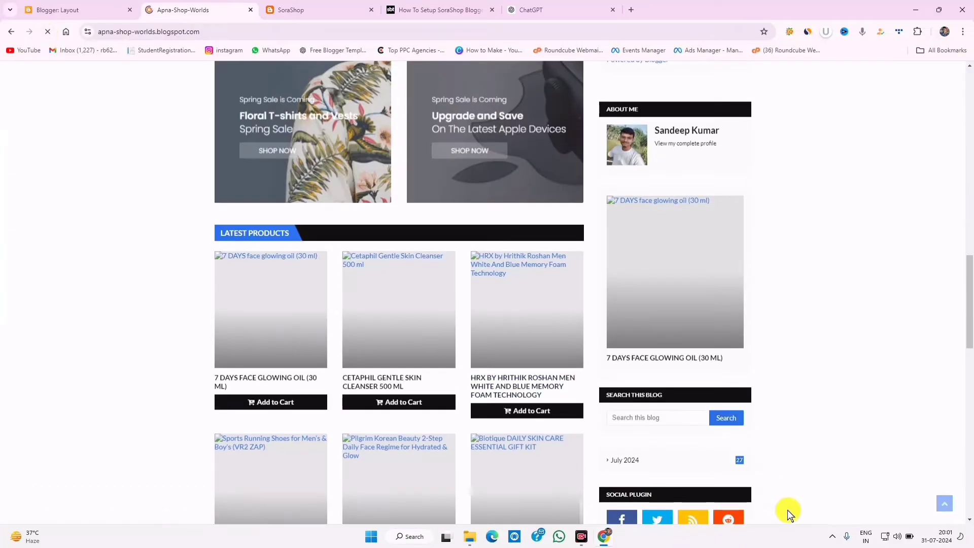
{"action": "scroll", "coordinate": [515, 437], "scroll_direction": "down", "scroll_amount": 14}
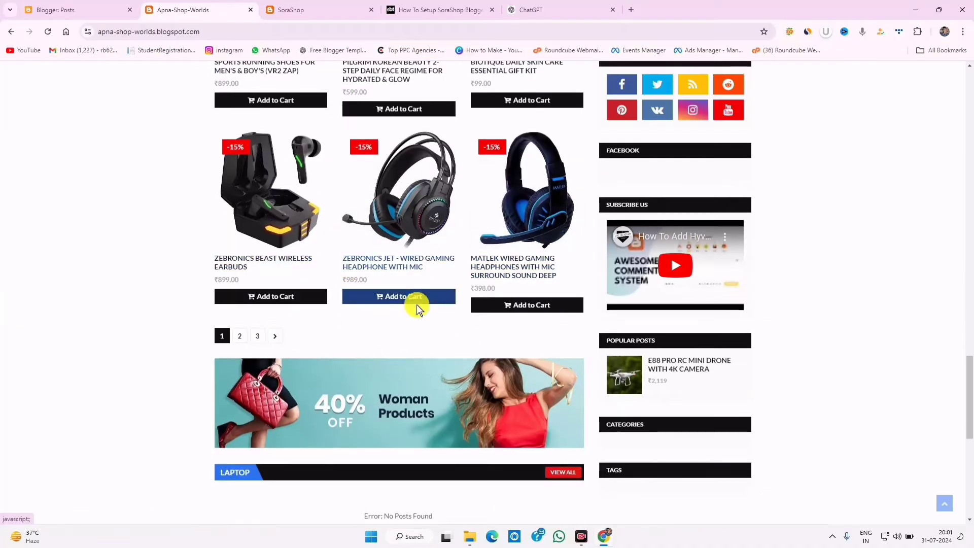
{"action": "scroll", "coordinate": [416, 304], "scroll_direction": "up", "scroll_amount": 6}
{"action": "scroll", "coordinate": [249, 231], "scroll_direction": "up", "scroll_amount": 3}
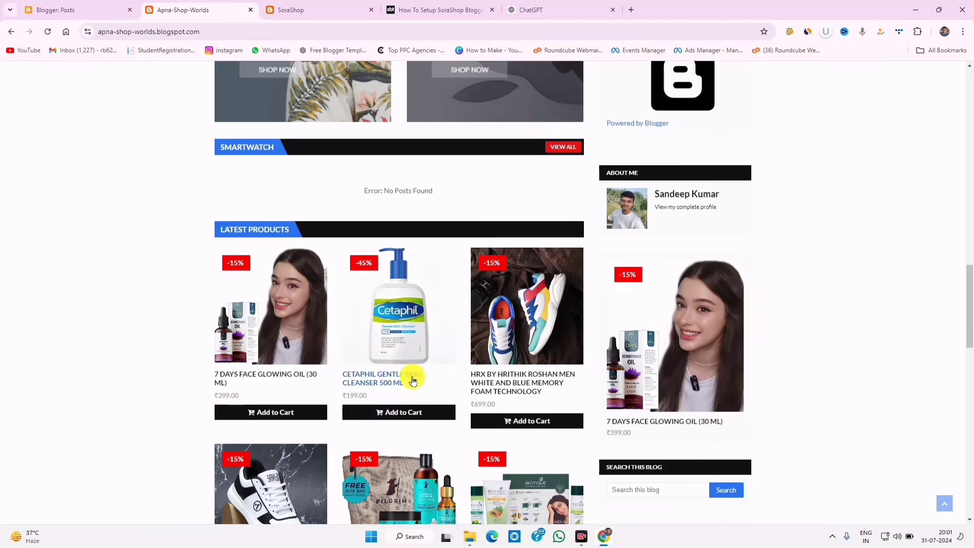
{"action": "scroll", "coordinate": [411, 375], "scroll_direction": "down", "scroll_amount": 3}
{"action": "scroll", "coordinate": [426, 396], "scroll_direction": "up", "scroll_amount": 6}
{"action": "scroll", "coordinate": [429, 402], "scroll_direction": "up", "scroll_amount": 15}
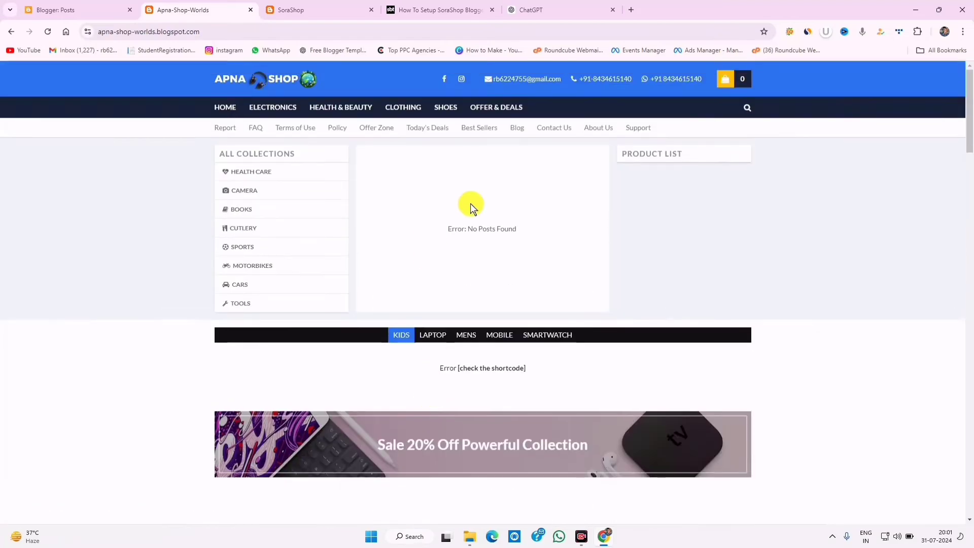
{"action": "left_click_drag", "start_coordinate": [451, 228], "coordinate": [509, 226]}
{"action": "left_click", "coordinate": [467, 229]}
{"action": "left_click_drag", "start_coordinate": [439, 230], "coordinate": [566, 217]}
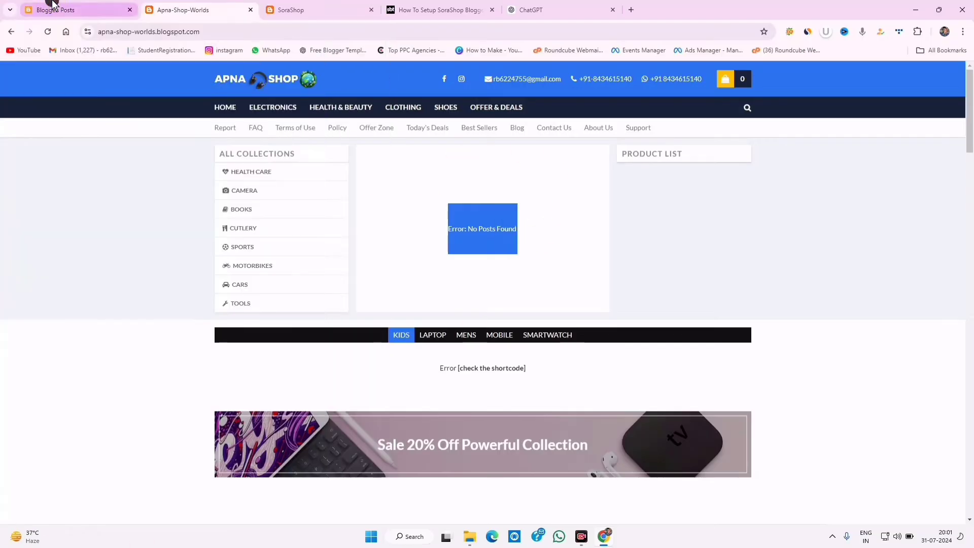
{"action": "left_click", "coordinate": [48, 9]}
- Change the Slider Widget content to 6/Mobile/slider and save the gadget
{"action": "left_click", "coordinate": [78, 362]}
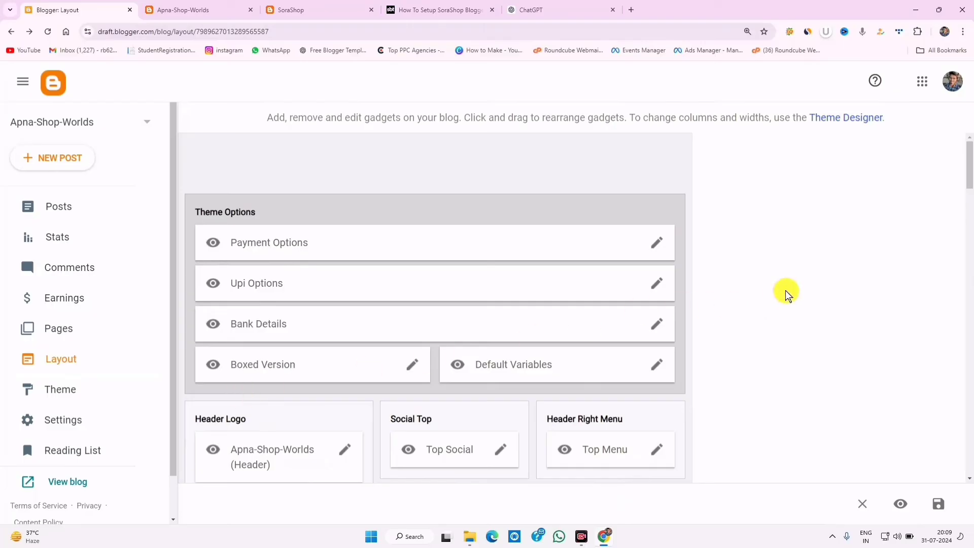
{"action": "scroll", "coordinate": [785, 294], "scroll_direction": "down", "scroll_amount": 4}
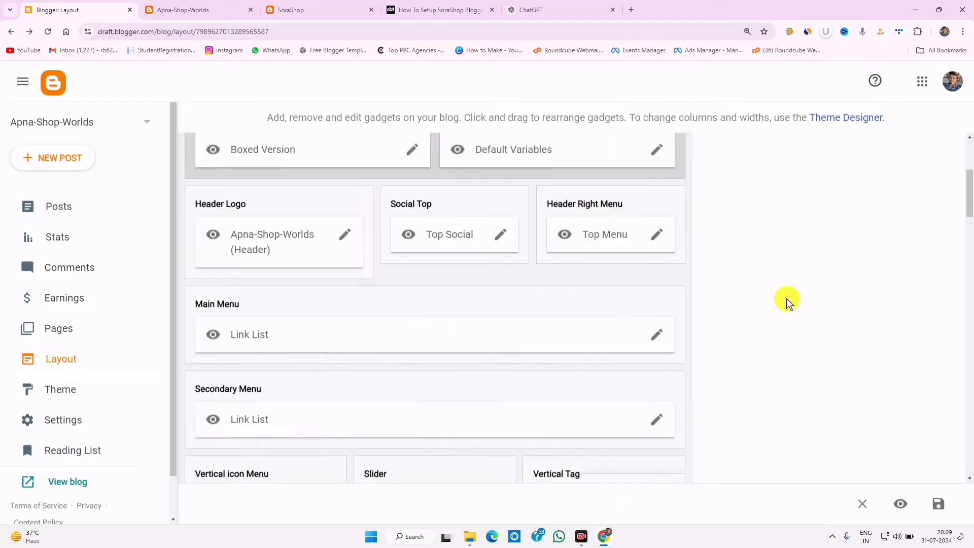
{"action": "scroll", "coordinate": [787, 302], "scroll_direction": "down", "scroll_amount": 2}
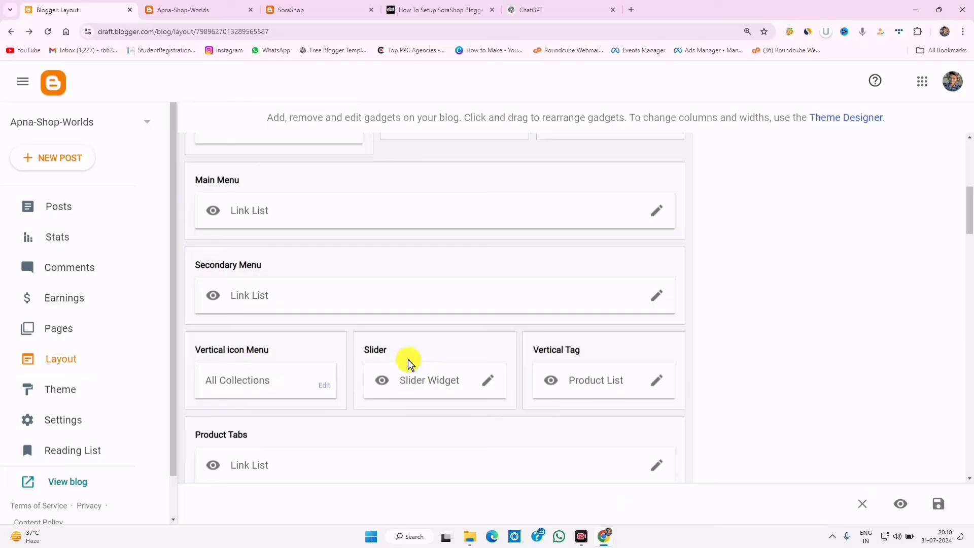
{"action": "left_click", "coordinate": [487, 385]}
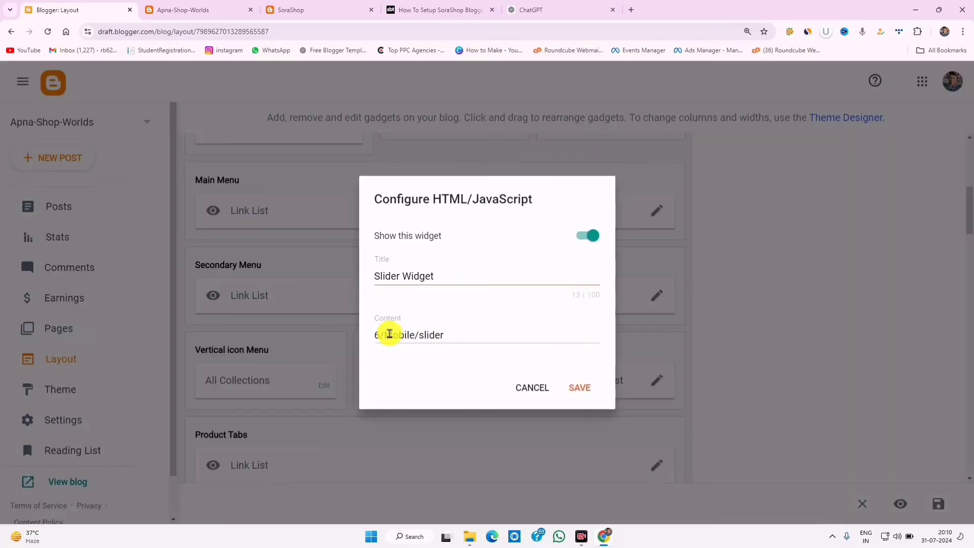
{"action": "triple_click", "coordinate": [478, 332]}
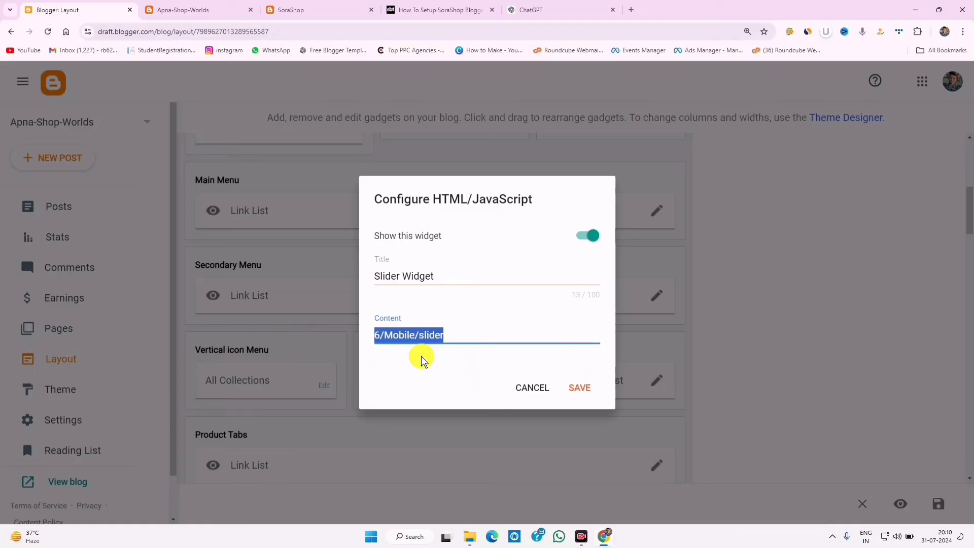
{"action": "right_click", "coordinate": [404, 336]}
{"action": "left_click", "coordinate": [450, 137]}
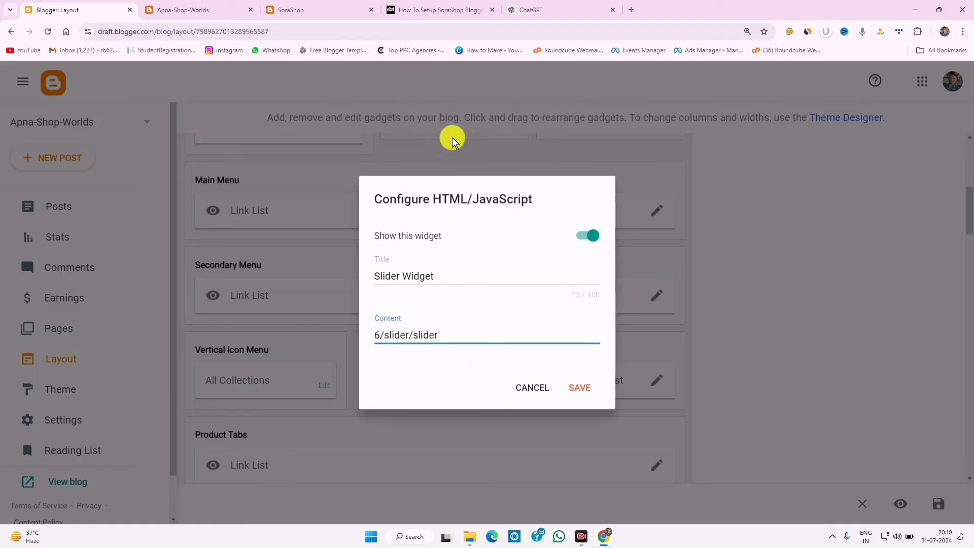
{"action": "double_click", "coordinate": [408, 336]}
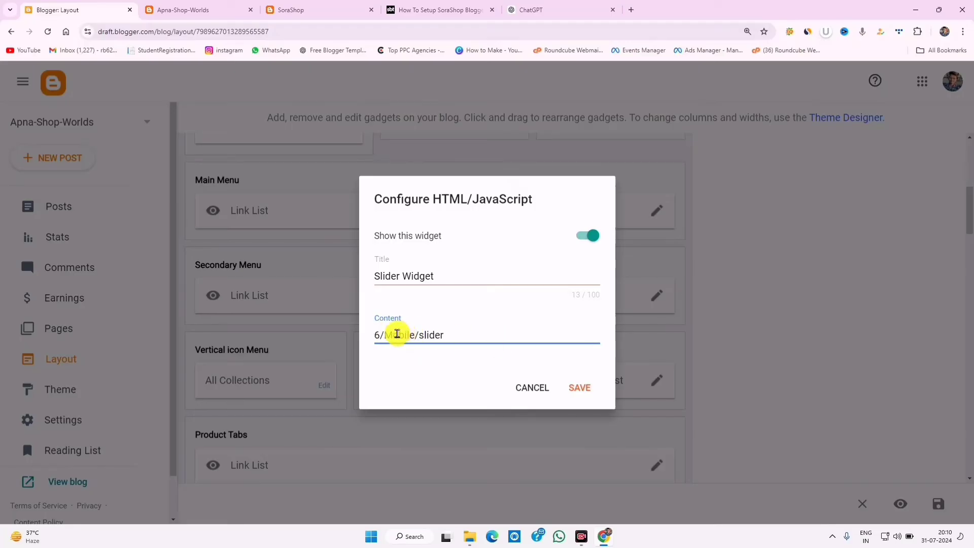
{"action": "left_click", "coordinate": [579, 385]}
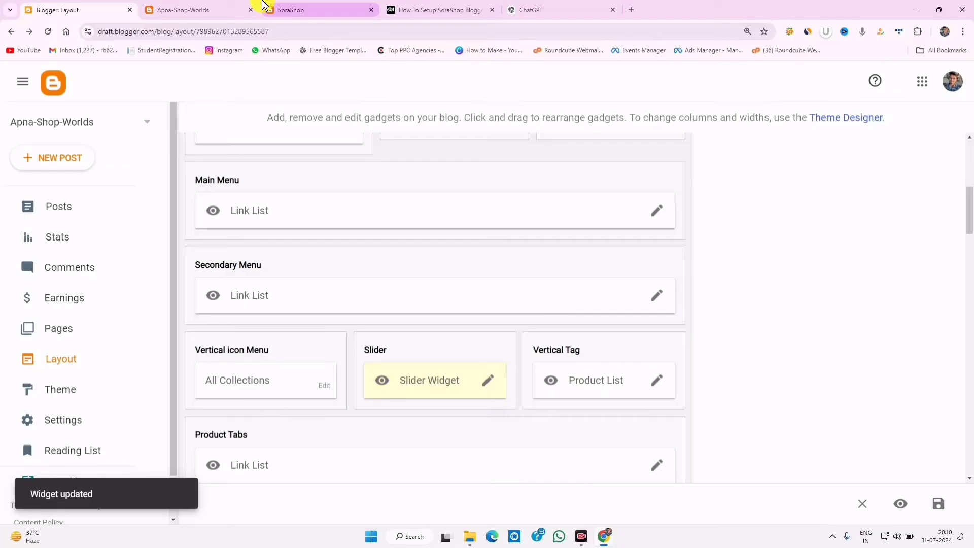
- Step through the live shop's homepage slider and recheck the Slider Widget's settings
{"action": "left_click", "coordinate": [203, 7]}
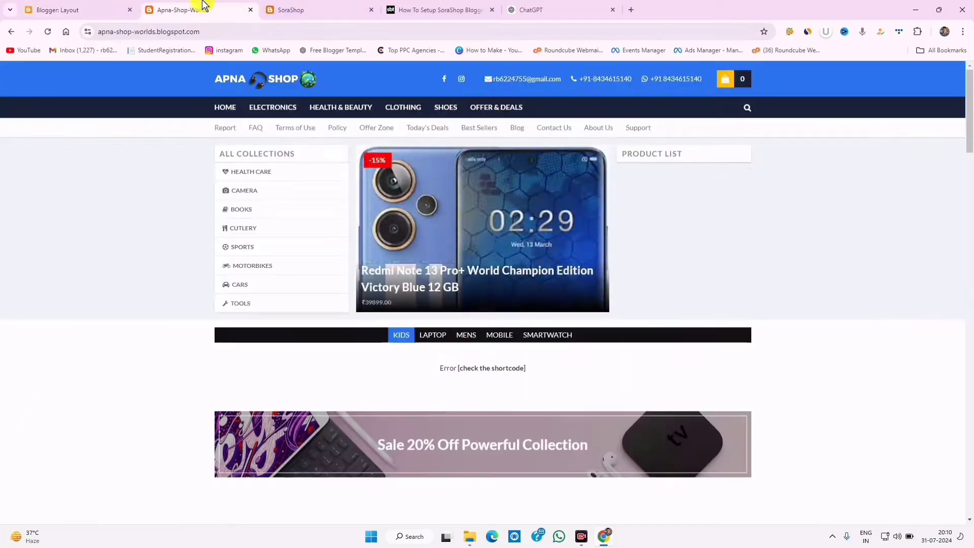
{"action": "left_click", "coordinate": [93, 8]}
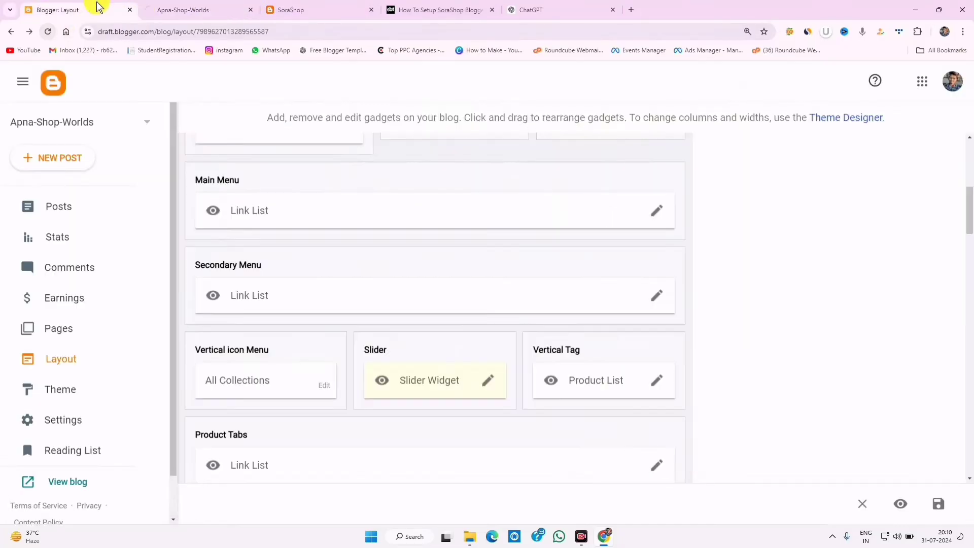
{"action": "left_click", "coordinate": [183, 7]}
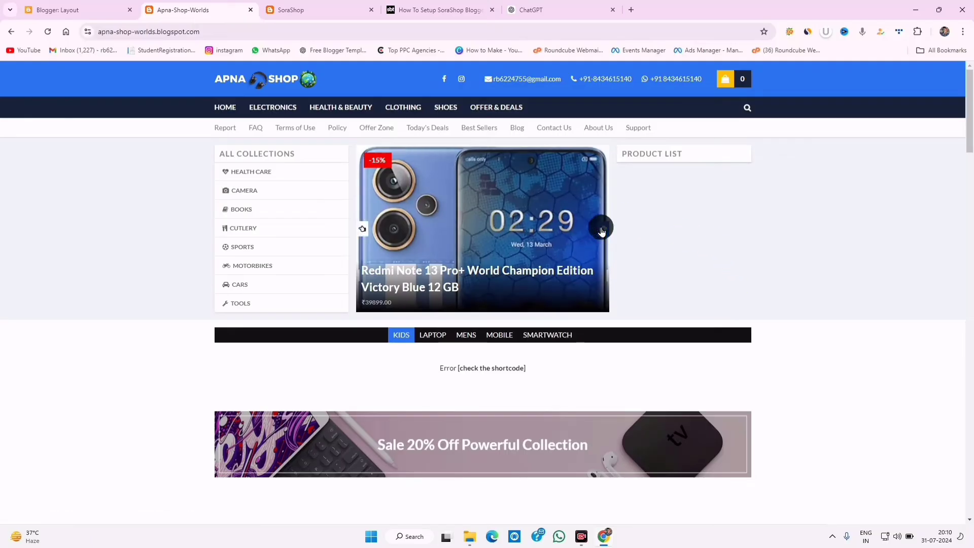
{"action": "left_click", "coordinate": [601, 229]}
{"action": "left_click", "coordinate": [601, 231]}
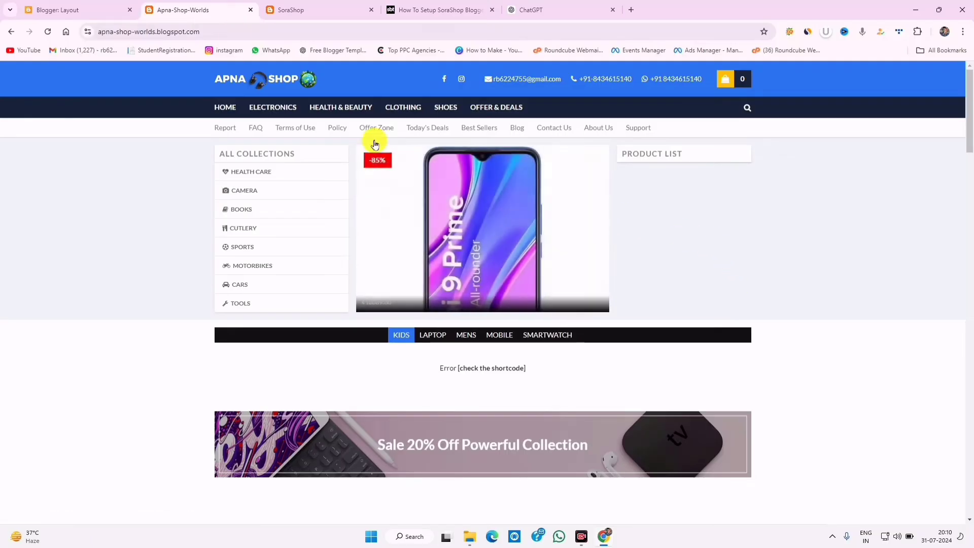
{"action": "left_click", "coordinate": [101, 9]}
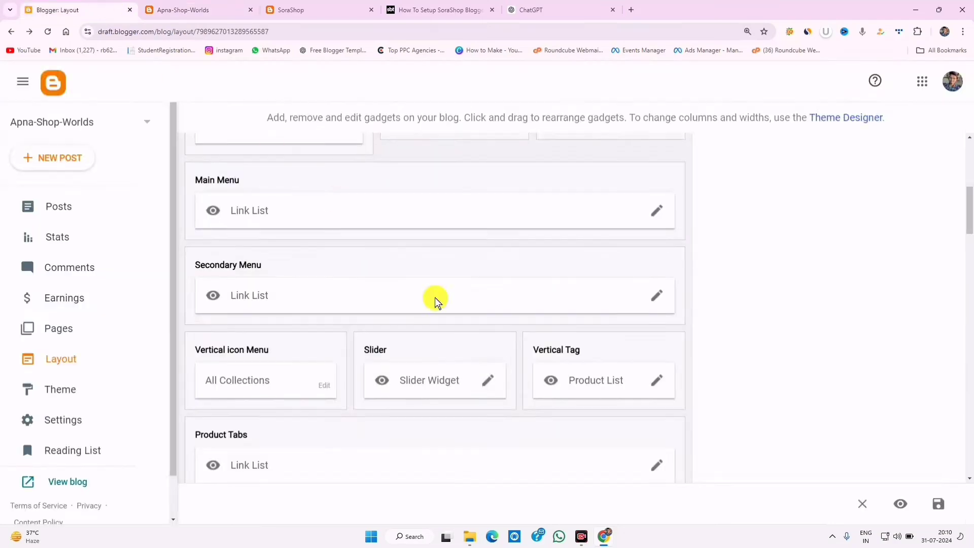
{"action": "left_click", "coordinate": [488, 384]}
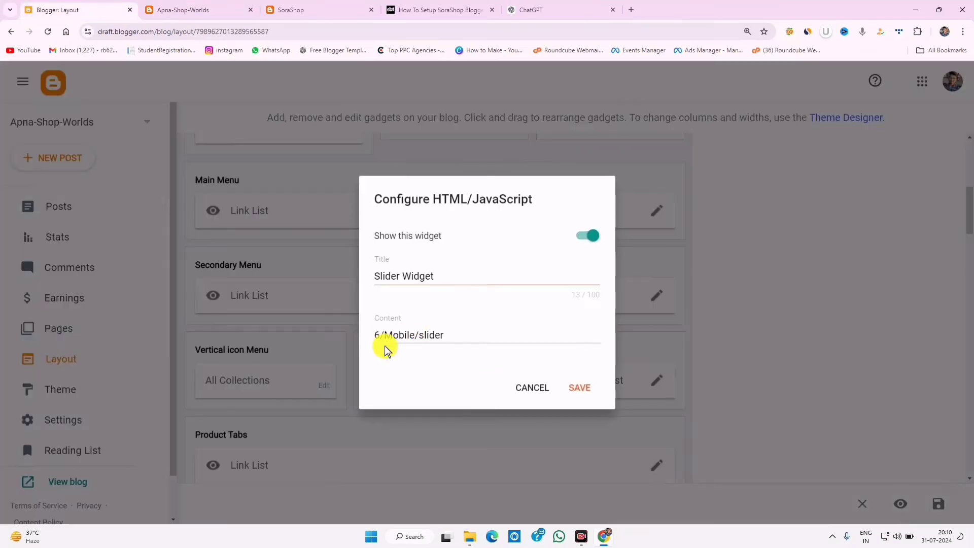
{"action": "left_click", "coordinate": [225, 9]}
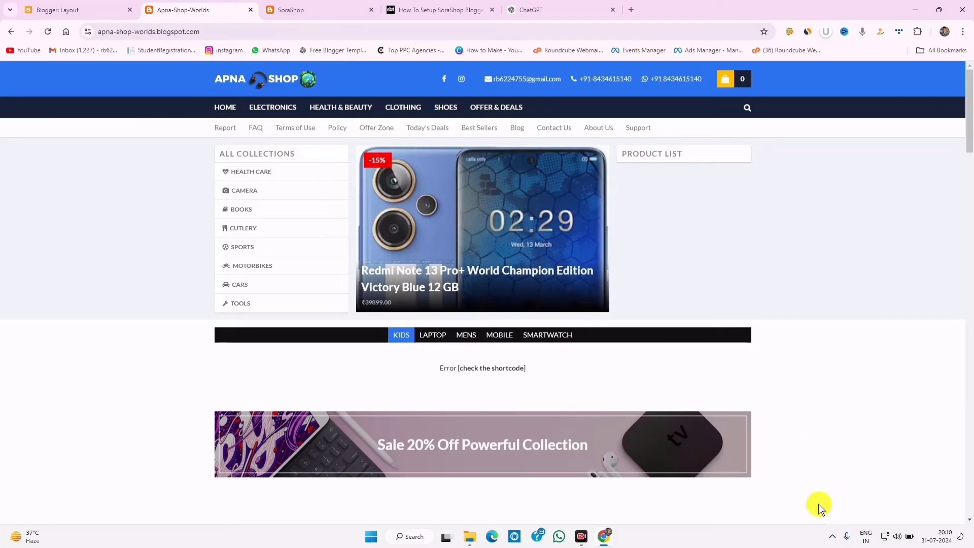
- Mark up the SoraShop demo's Product List labels and main slide, then return to Layout
{"action": "key", "text": "ctrl+Tab"}
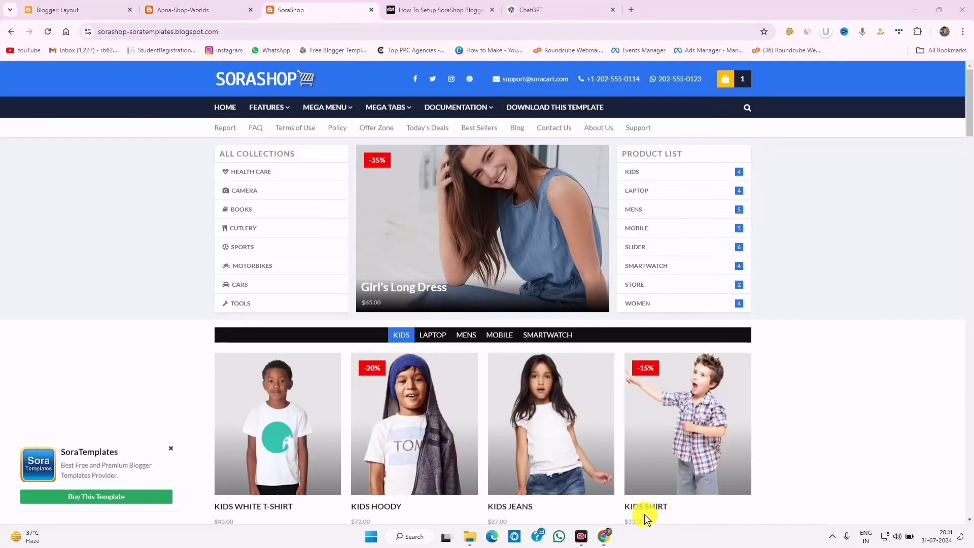
{"action": "left_click", "coordinate": [645, 514]}
{"action": "mouse_move", "coordinate": [615, 143]}
{"action": "left_mouse_down"}
{"action": "mouse_move", "coordinate": [754, 280]}
{"action": "mouse_move", "coordinate": [783, 321]}
{"action": "mouse_move", "coordinate": [774, 321]}
{"action": "left_mouse_up"}
{"action": "mouse_move", "coordinate": [619, 161]}
{"action": "left_mouse_down"}
{"action": "mouse_move", "coordinate": [686, 254]}
{"action": "mouse_move", "coordinate": [754, 321]}
{"action": "left_mouse_up"}
{"action": "mouse_move", "coordinate": [343, 150]}
{"action": "left_mouse_down"}
{"action": "mouse_move", "coordinate": [561, 274]}
{"action": "mouse_move", "coordinate": [649, 296]}
{"action": "left_mouse_up"}
{"action": "left_click_drag", "start_coordinate": [619, 166], "coordinate": [765, 280]}
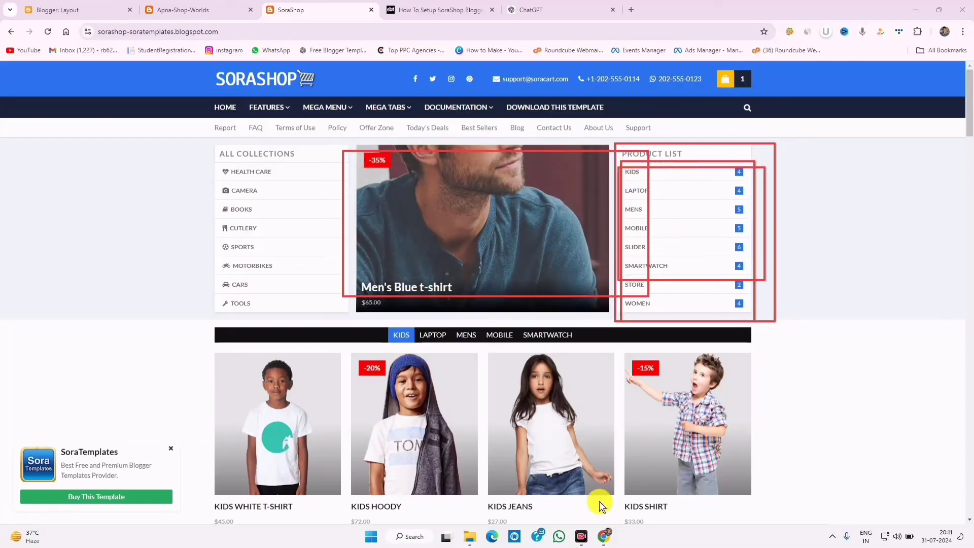
{"action": "left_click", "coordinate": [108, 9]}
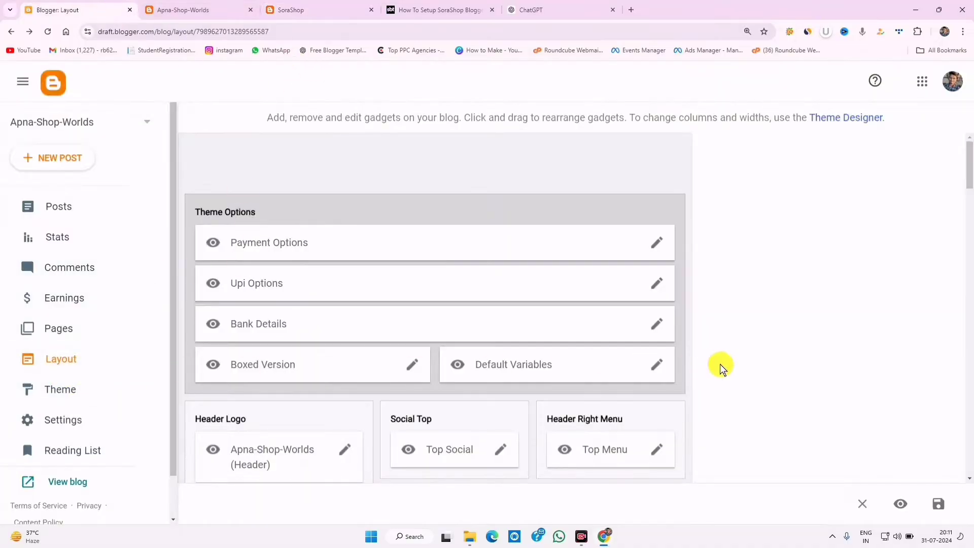
- Set the Product List gadget to every label except Girl and Health & Beauty and save
{"action": "scroll", "coordinate": [405, 429], "scroll_direction": "down", "scroll_amount": 7}
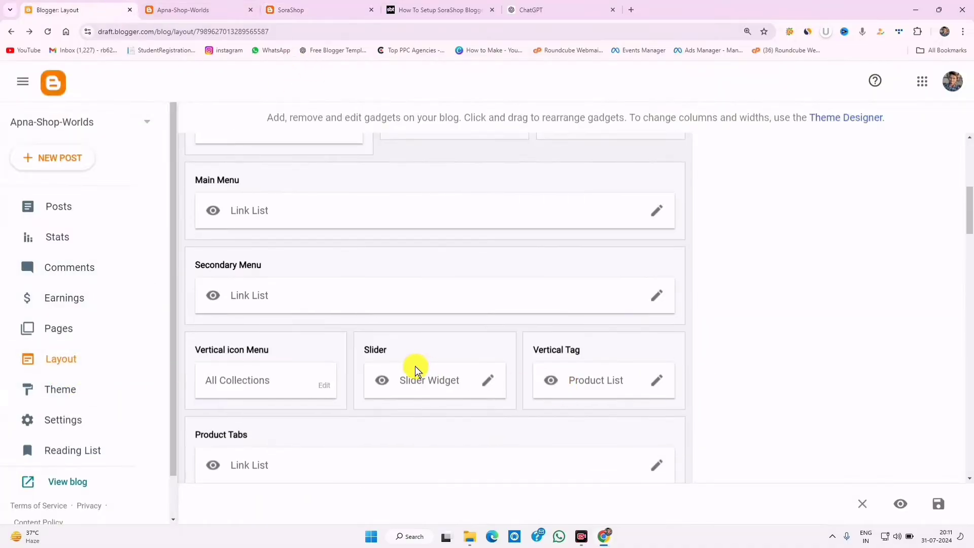
{"action": "left_click", "coordinate": [657, 382]}
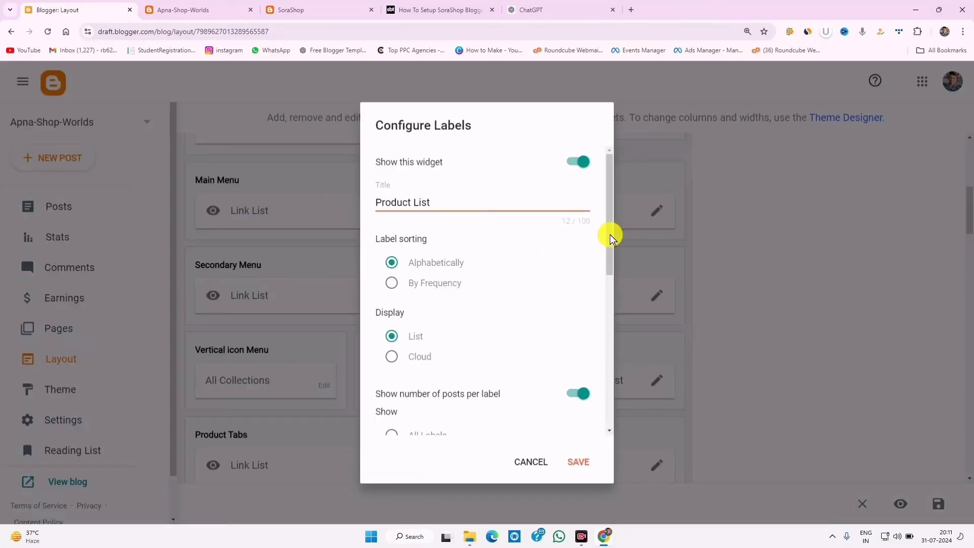
{"action": "left_click_drag", "start_coordinate": [610, 234], "coordinate": [622, 422]}
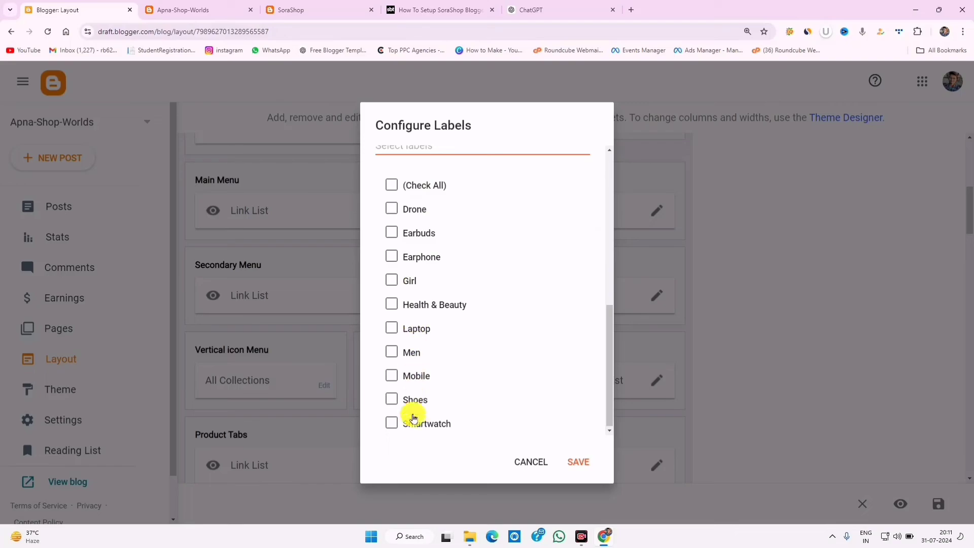
{"action": "left_click", "coordinate": [392, 209]}
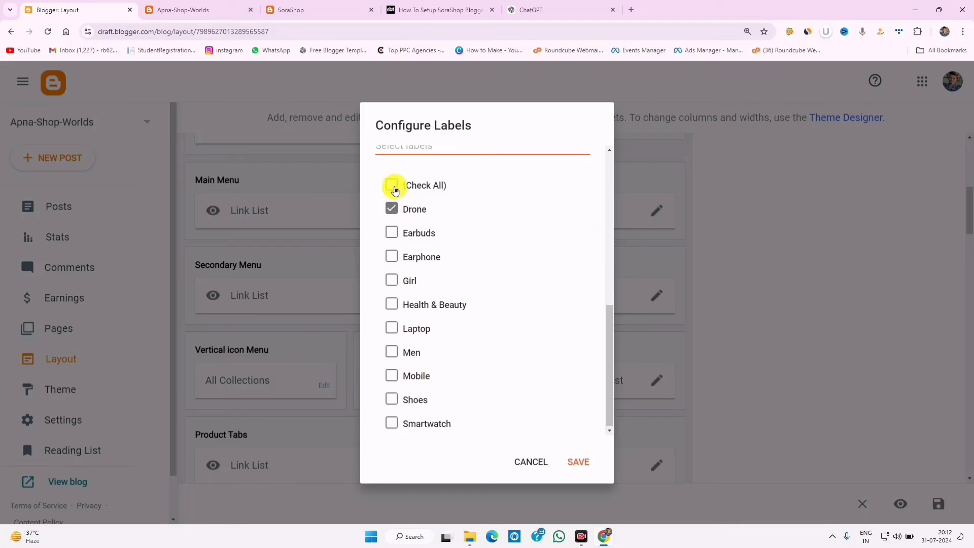
{"action": "left_click", "coordinate": [392, 186]}
{"action": "left_click", "coordinate": [392, 422]}
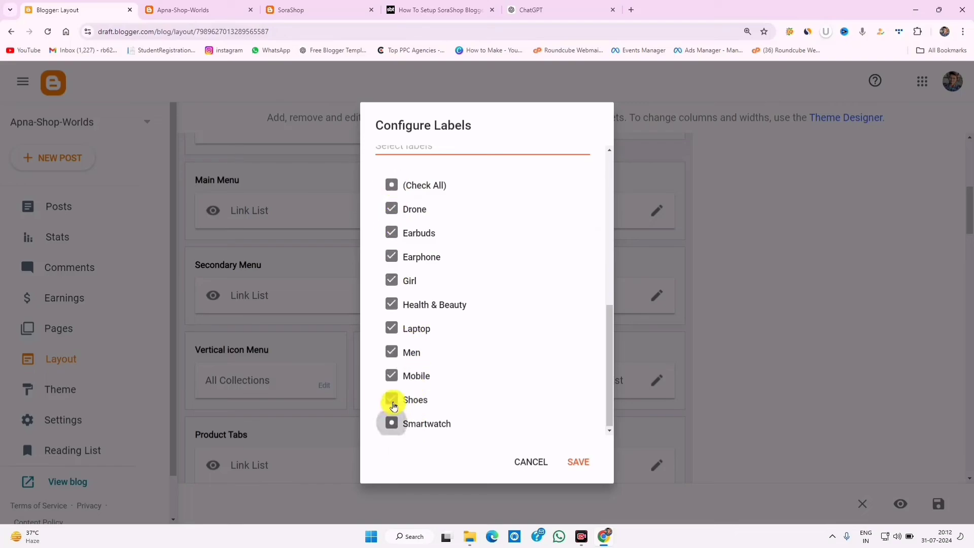
{"action": "left_click", "coordinate": [393, 400]}
{"action": "left_click", "coordinate": [393, 399]}
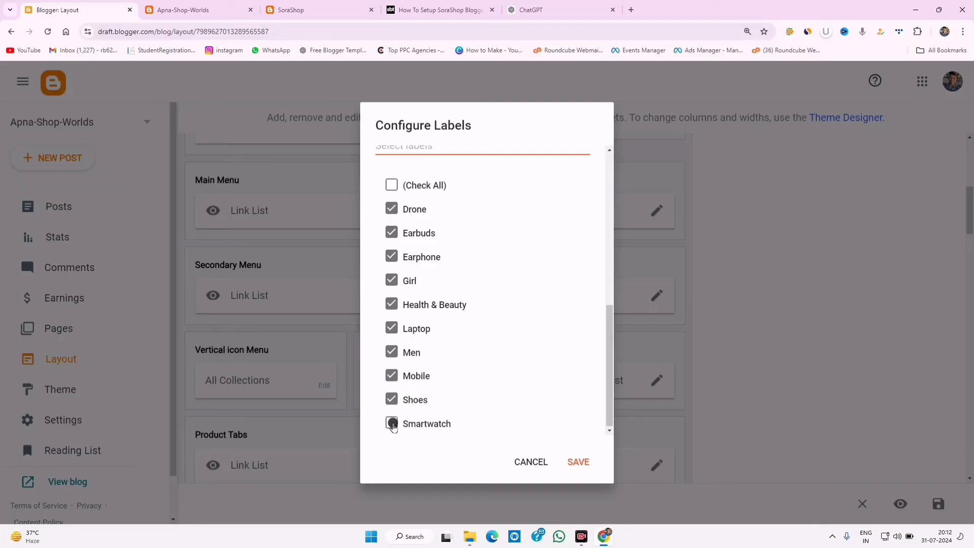
{"action": "left_click", "coordinate": [392, 423]}
{"action": "left_click", "coordinate": [391, 280]}
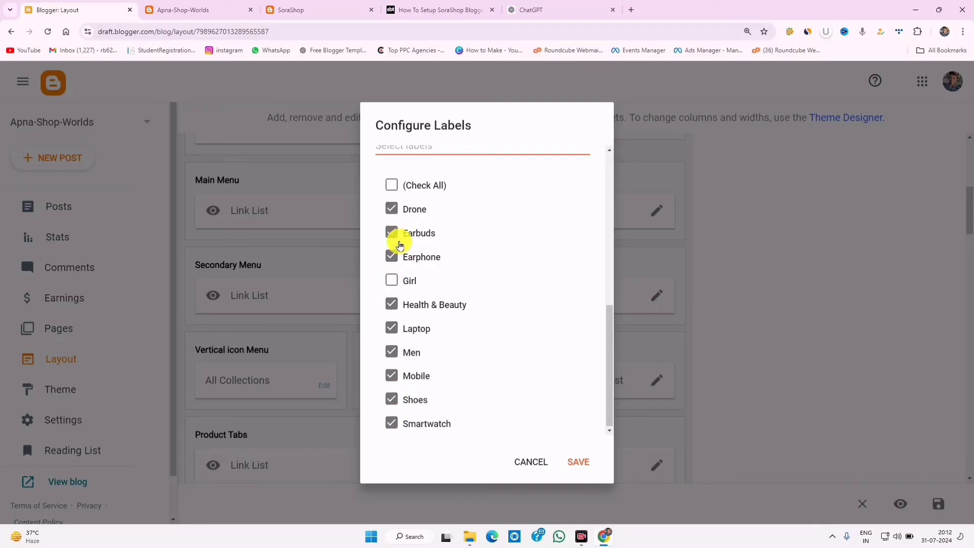
{"action": "left_click", "coordinate": [391, 304]}
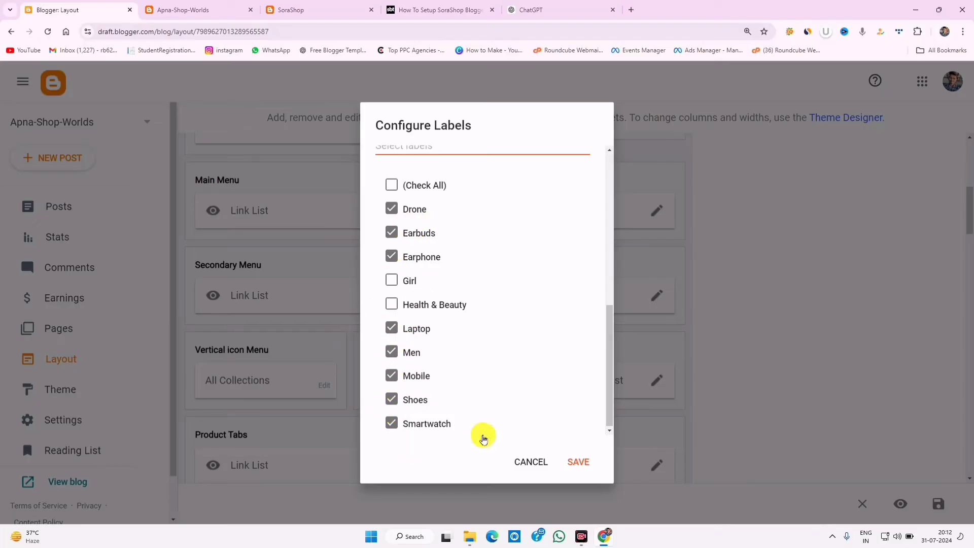
{"action": "left_click", "coordinate": [576, 462]}
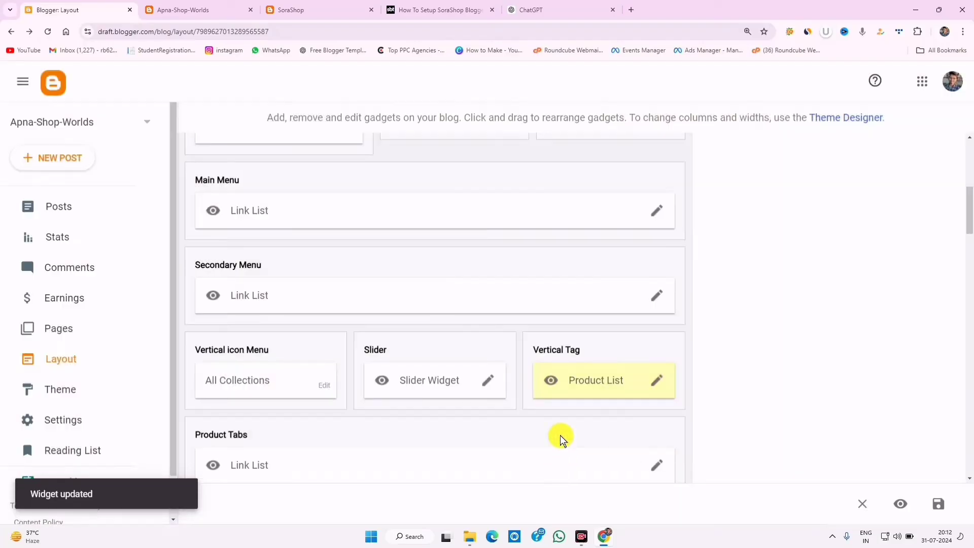
{"action": "left_click", "coordinate": [321, 10]}
- Reload the Apna Shop homepage and outline the collections, slider and Product List area
{"action": "left_click", "coordinate": [206, 10]}
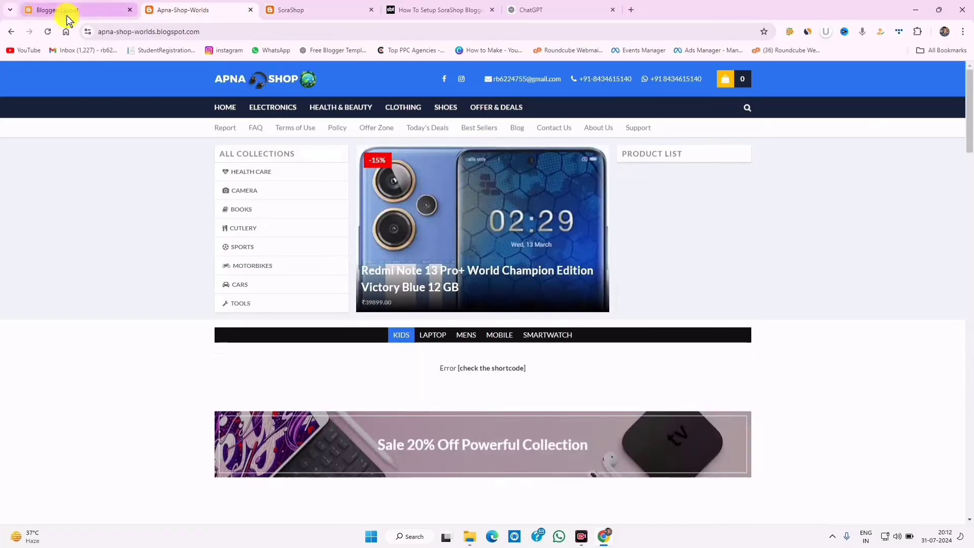
{"action": "left_click", "coordinate": [48, 32]}
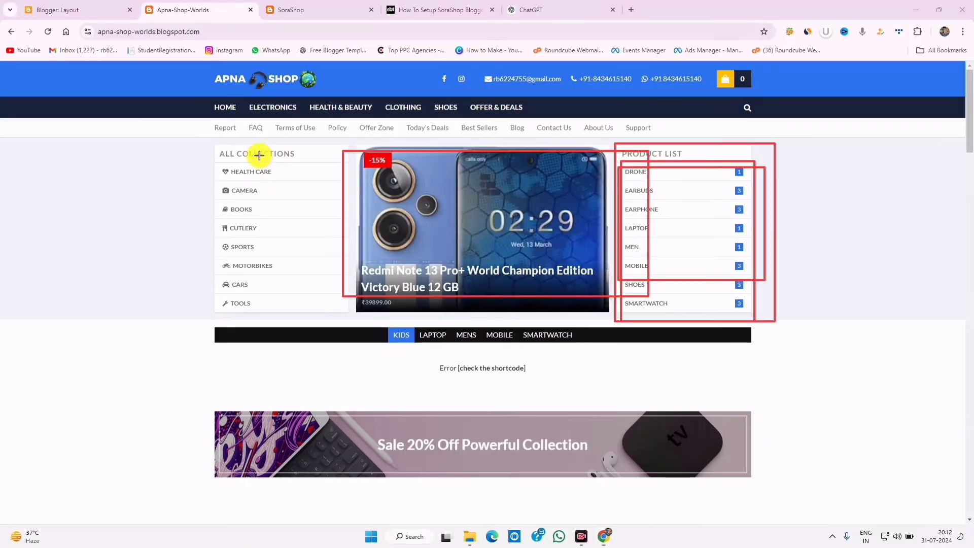
{"action": "mouse_move", "coordinate": [205, 136]}
{"action": "left_mouse_down"}
{"action": "mouse_move", "coordinate": [533, 269]}
{"action": "mouse_move", "coordinate": [796, 320]}
{"action": "left_mouse_up"}
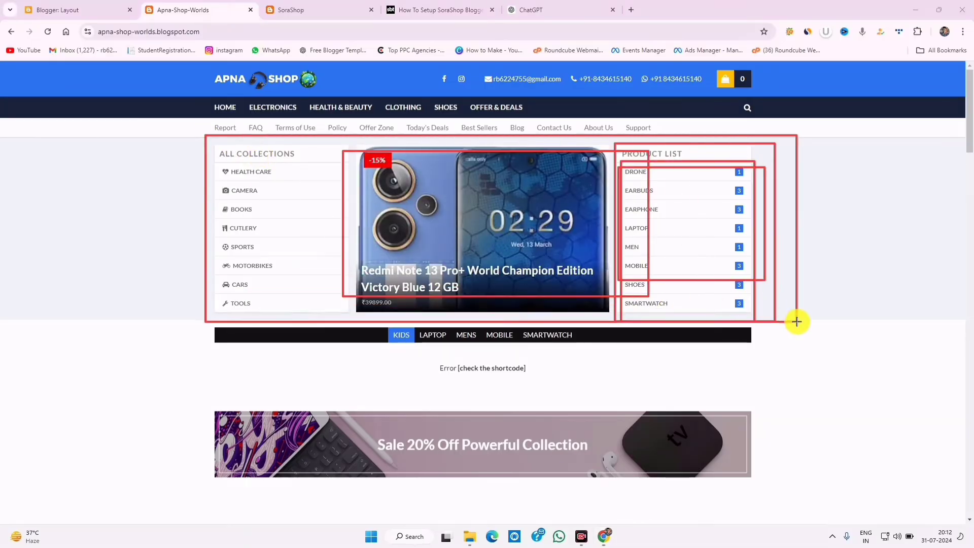
{"action": "left_click", "coordinate": [762, 514]}
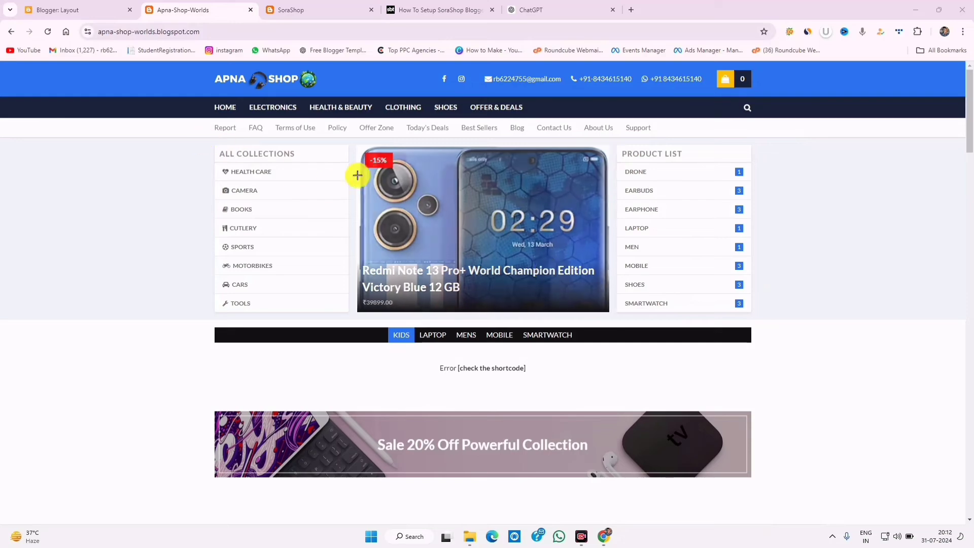
- Outline the product slider, the All Collections panel and its SPORTS, BOOKS and CAMERA links
{"action": "left_click_drag", "start_coordinate": [347, 154], "coordinate": [611, 300]}
{"action": "mouse_move", "coordinate": [215, 145]}
{"action": "left_mouse_down"}
{"action": "mouse_move", "coordinate": [281, 229]}
{"action": "mouse_move", "coordinate": [324, 311]}
{"action": "mouse_move", "coordinate": [348, 319]}
{"action": "left_mouse_up"}
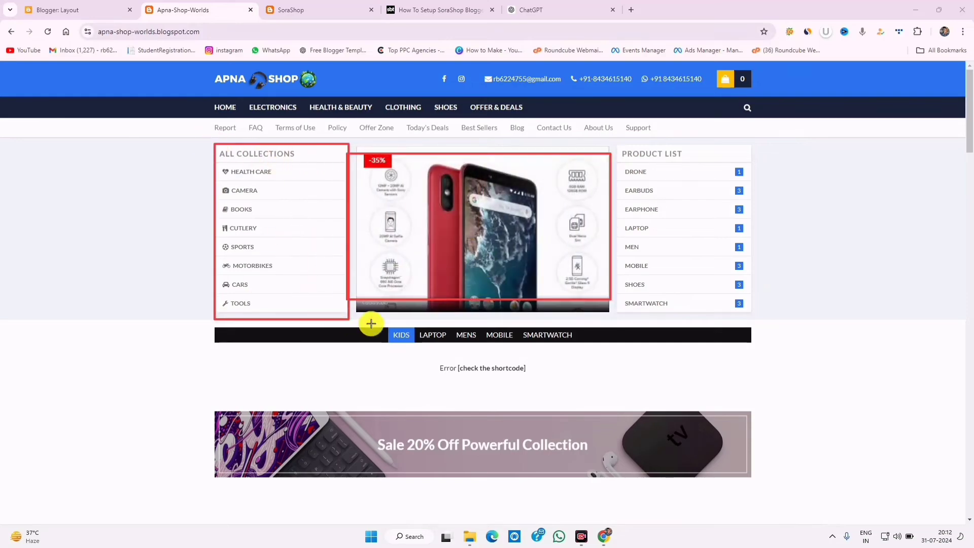
{"action": "left_click", "coordinate": [755, 513]}
{"action": "left_click_drag", "start_coordinate": [217, 238], "coordinate": [274, 256]}
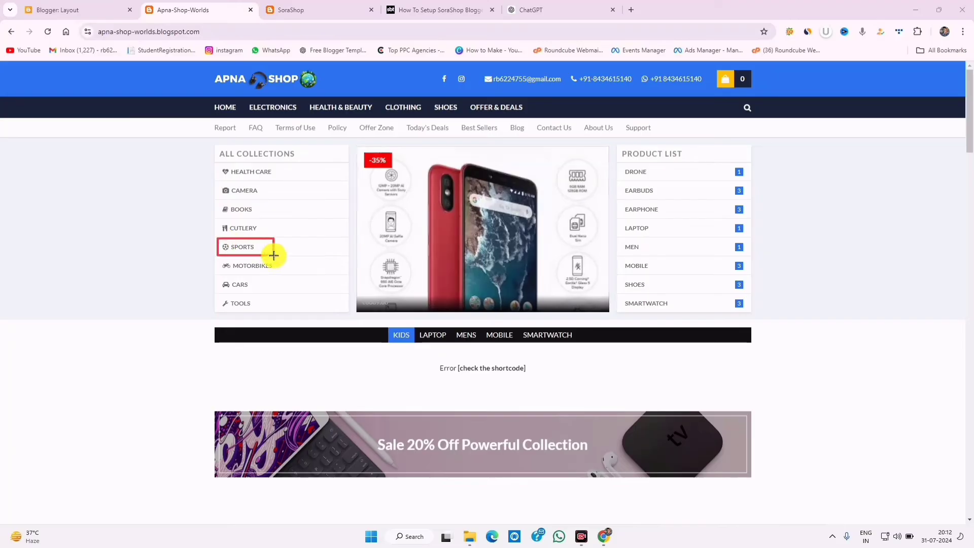
{"action": "left_click_drag", "start_coordinate": [218, 203], "coordinate": [286, 219]}
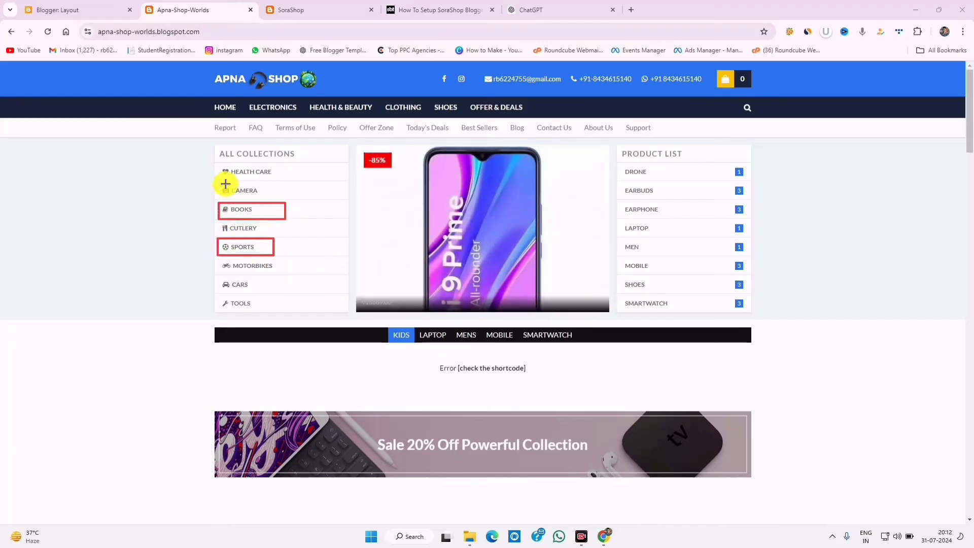
{"action": "left_click_drag", "start_coordinate": [218, 181], "coordinate": [277, 198]}
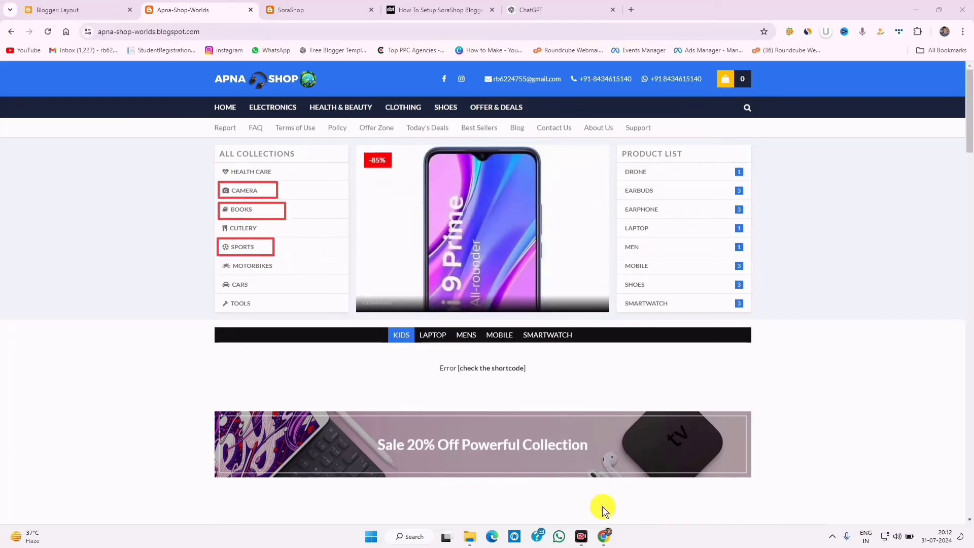
{"action": "left_click", "coordinate": [760, 509]}
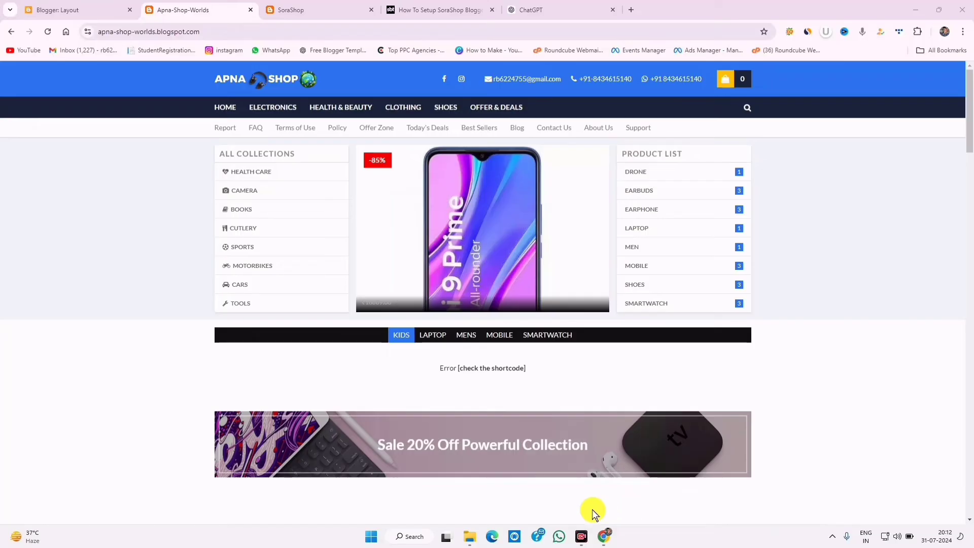
- In the Layout editor, open the All Collections link list and select the Health Care link name
{"action": "left_click", "coordinate": [76, 10]}
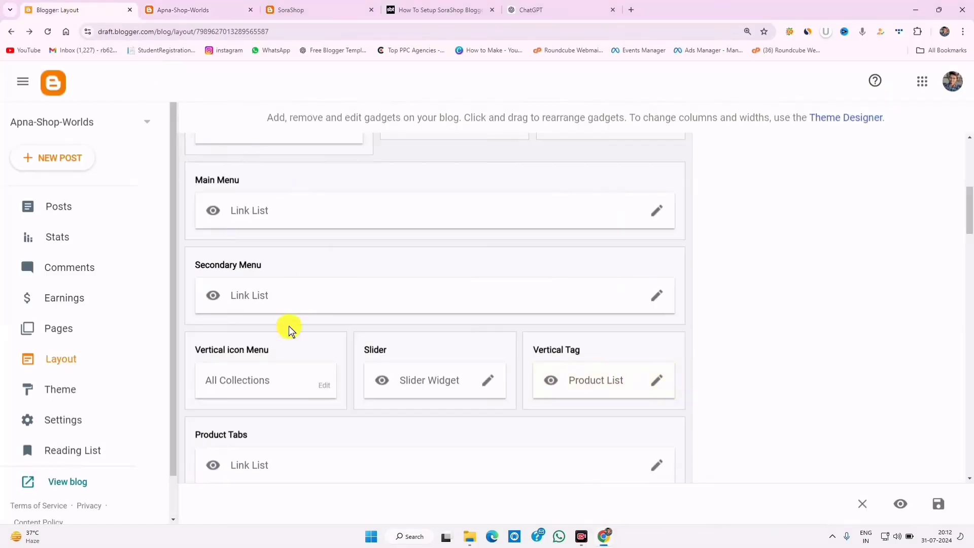
{"action": "left_click", "coordinate": [322, 389]}
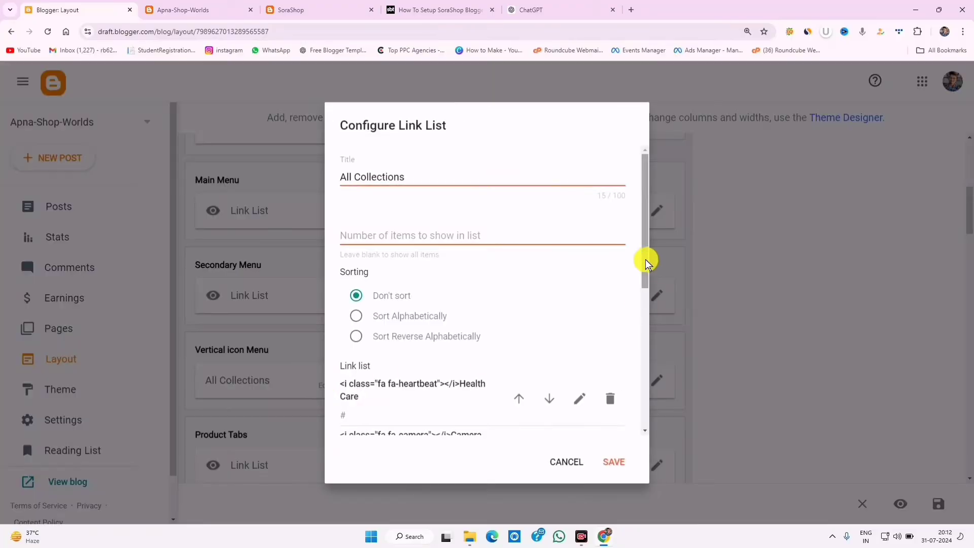
{"action": "left_click_drag", "start_coordinate": [645, 257], "coordinate": [664, 343]}
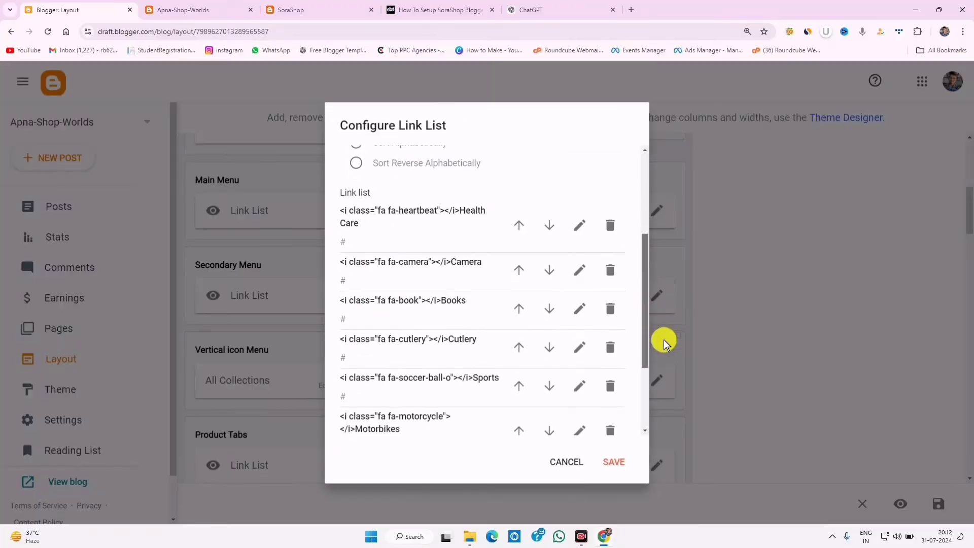
{"action": "left_click", "coordinate": [578, 226]}
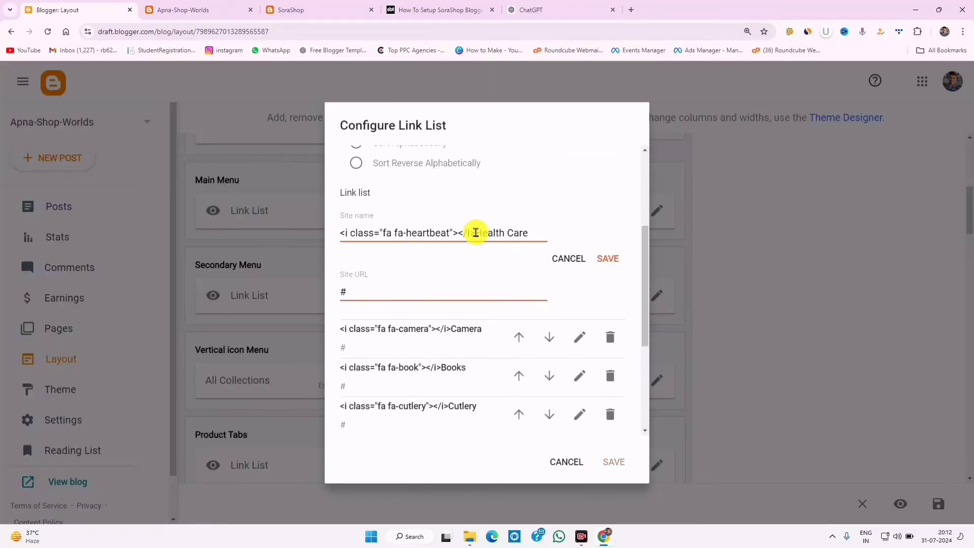
{"action": "left_click_drag", "start_coordinate": [477, 231], "coordinate": [530, 230]}
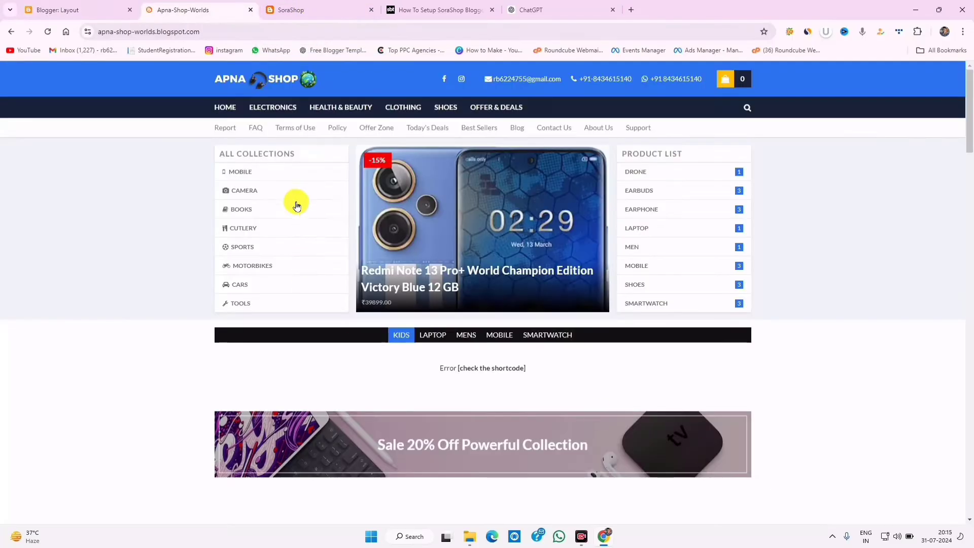
- Rename the first All Collections link from Health Care to Mobile
{"action": "left_click", "coordinate": [91, 6]}
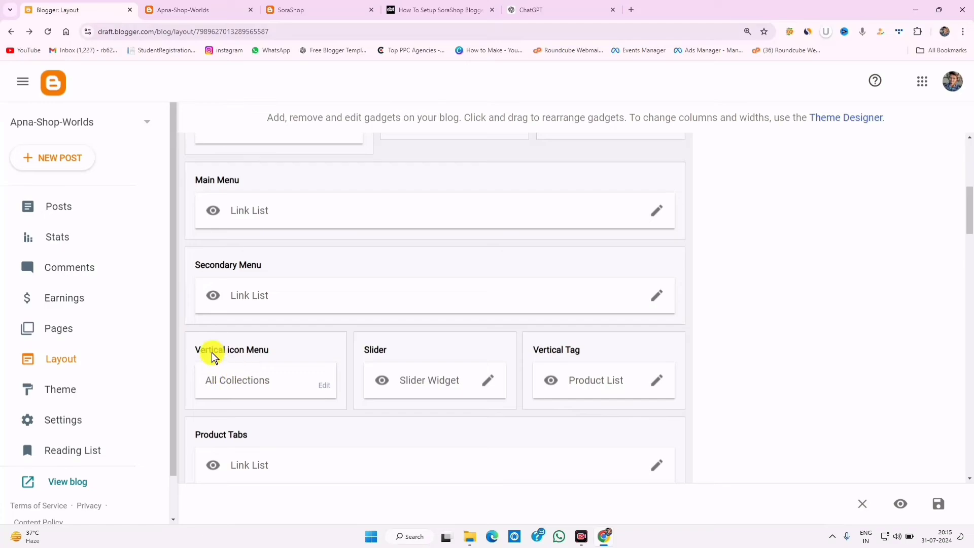
{"action": "left_click", "coordinate": [323, 387]}
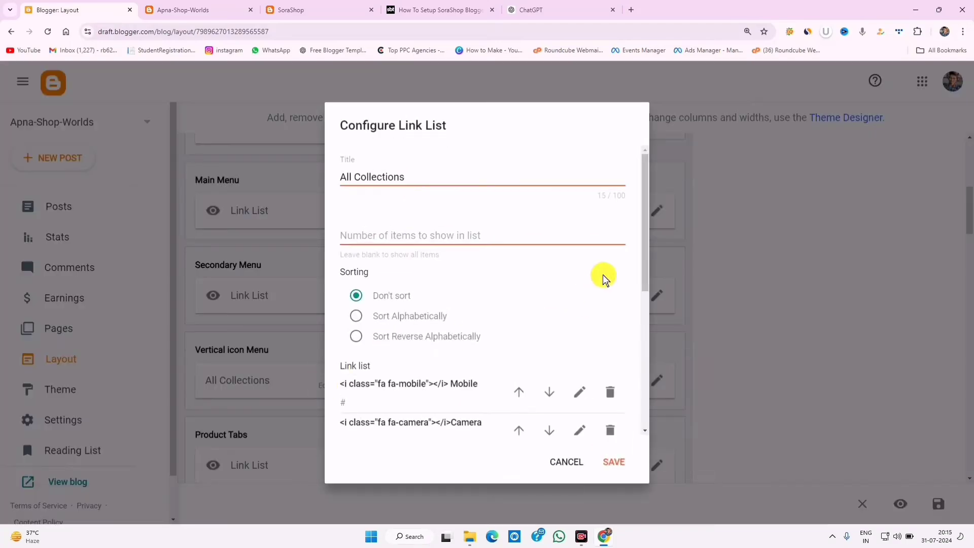
{"action": "scroll", "coordinate": [644, 279], "scroll_direction": "down", "scroll_amount": 1}
{"action": "left_click_drag", "start_coordinate": [644, 280], "coordinate": [648, 326]}
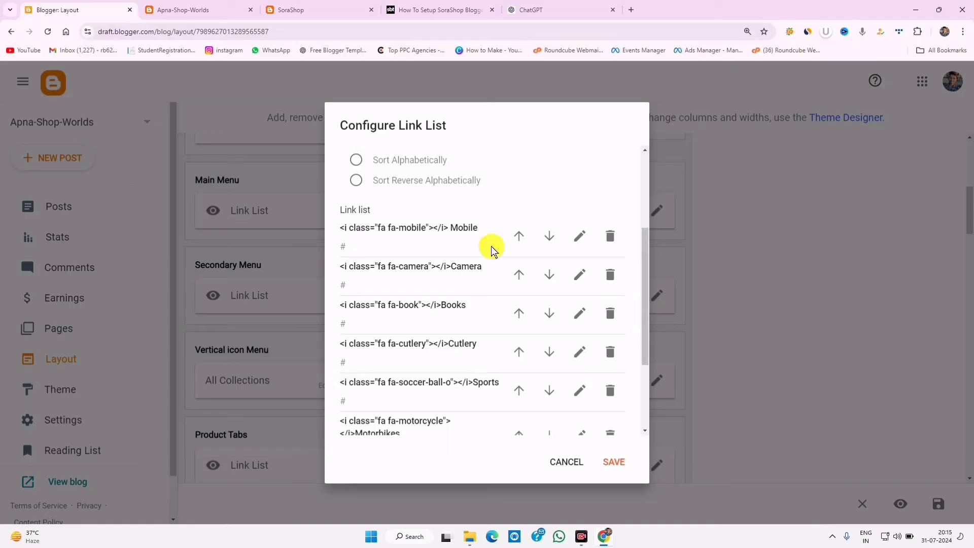
{"action": "left_click", "coordinate": [580, 236]}
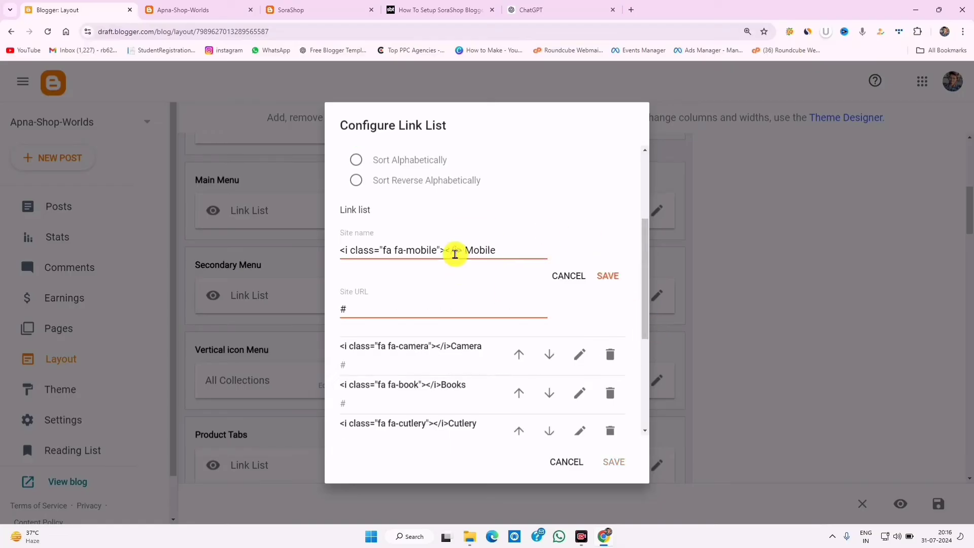
{"action": "key", "text": "Return"}
- Select 'Camera' in the second link's name to start renaming it to Laptop
{"action": "left_click", "coordinate": [580, 274]}
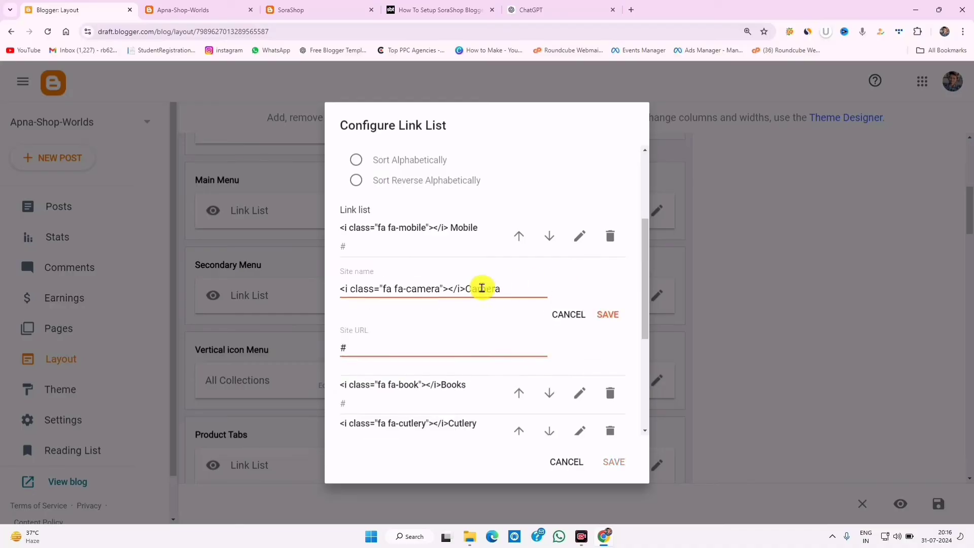
{"action": "left_click_drag", "start_coordinate": [467, 290], "coordinate": [515, 285]}
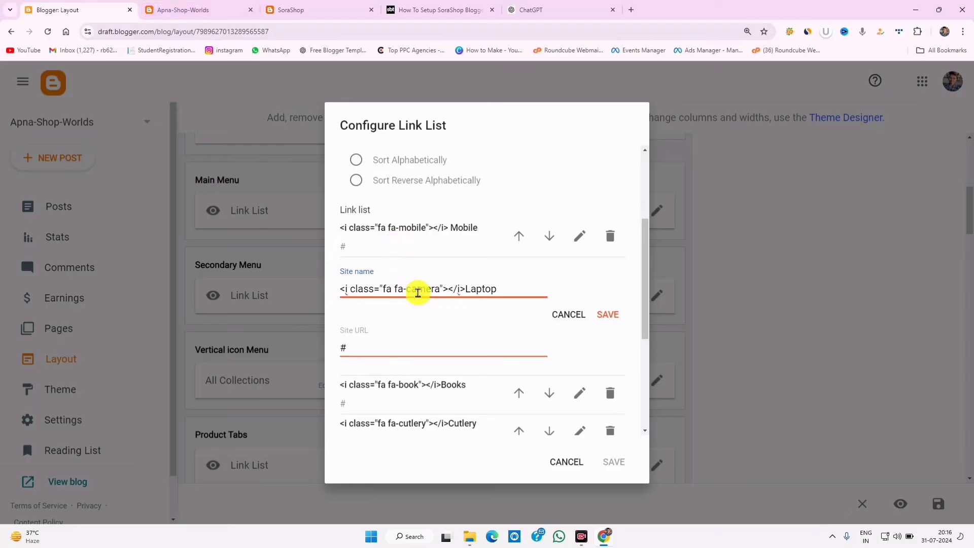
{"action": "left_click", "coordinate": [239, 10]}
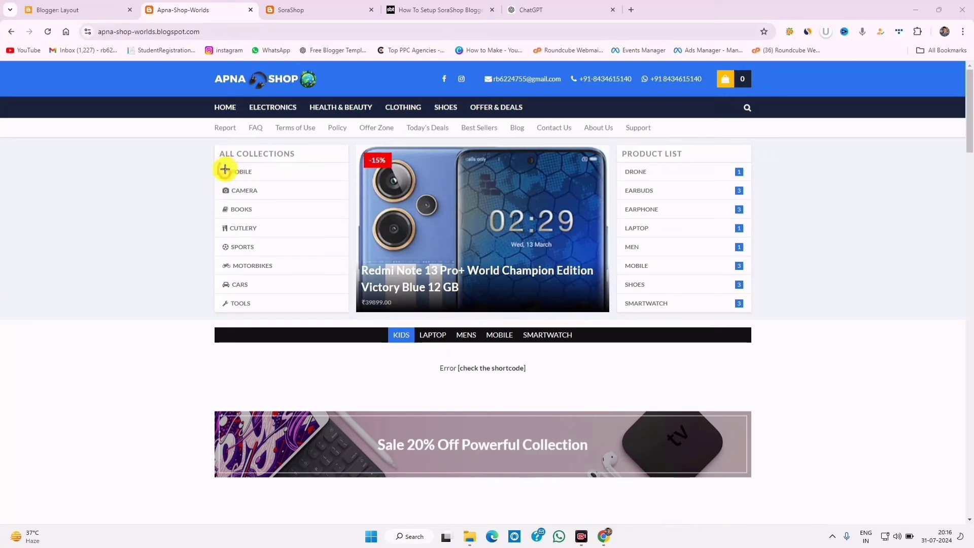
- Return to the Configure Link List dialog, where the second link's name reads Laptop
{"action": "mouse_move", "coordinate": [224, 169]}
{"action": "left_mouse_down"}
{"action": "mouse_move", "coordinate": [235, 304]}
{"action": "mouse_move", "coordinate": [222, 165]}
{"action": "mouse_move", "coordinate": [224, 270]}
{"action": "mouse_move", "coordinate": [224, 166]}
{"action": "left_mouse_up"}
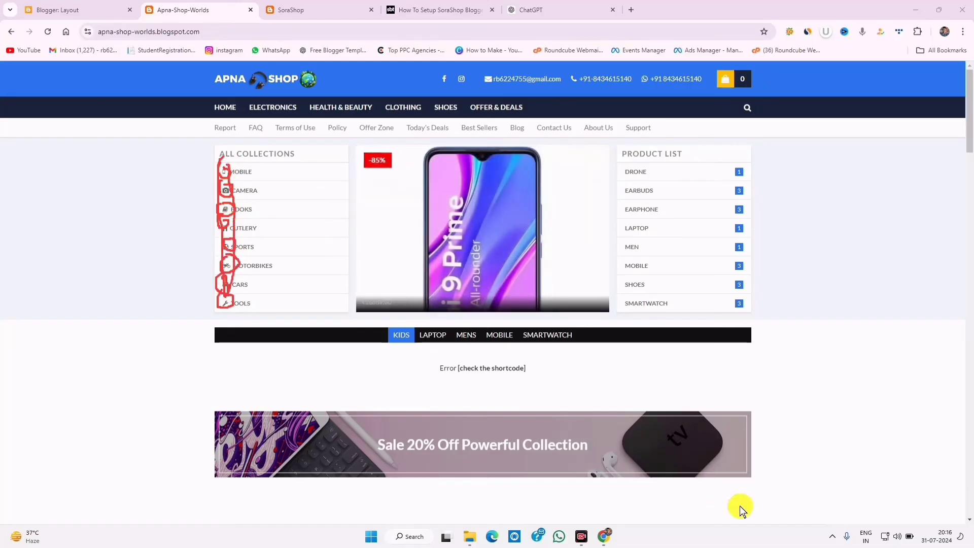
{"action": "left_click", "coordinate": [756, 509]}
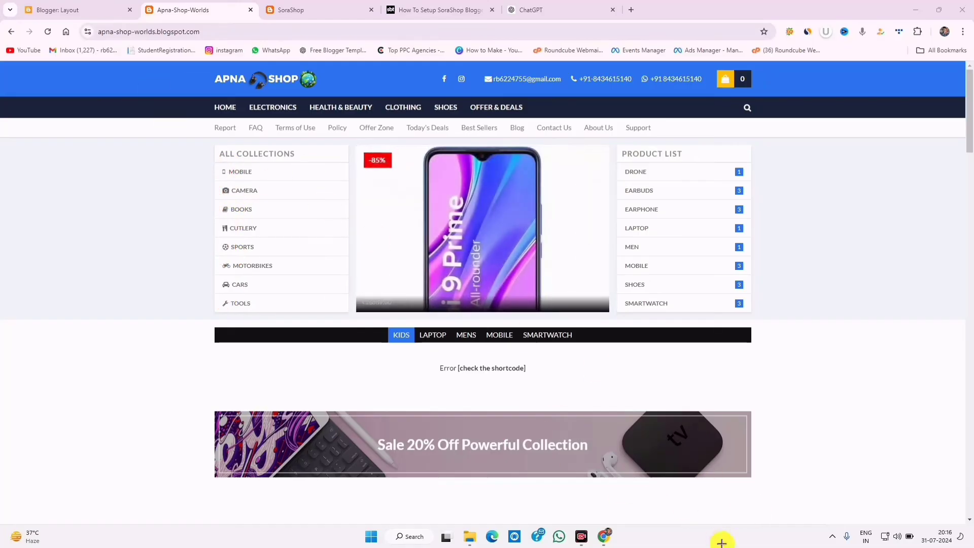
{"action": "left_click", "coordinate": [76, 10]}
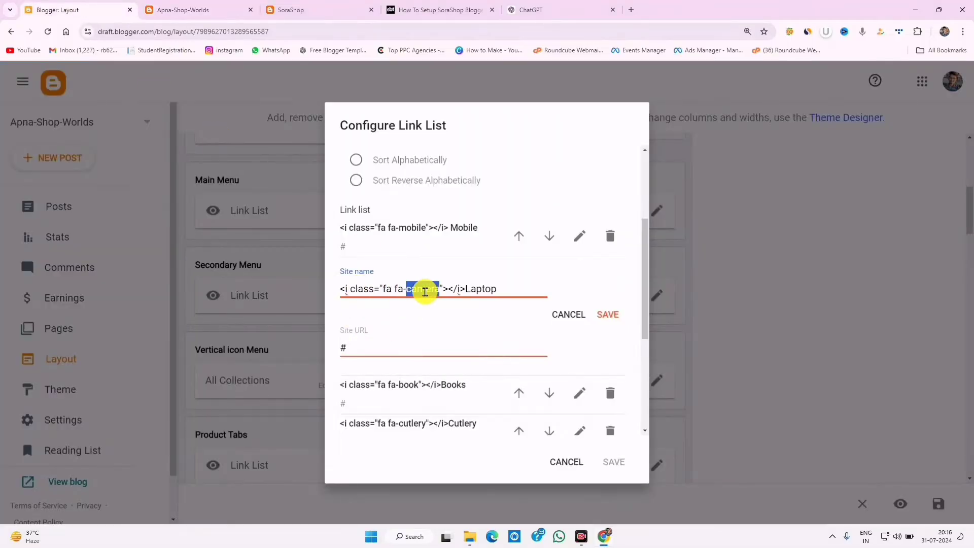
- Change the Laptop link's icon from fa-camera to fa-laptop and save the link list
{"action": "type", "text": "laptop"}
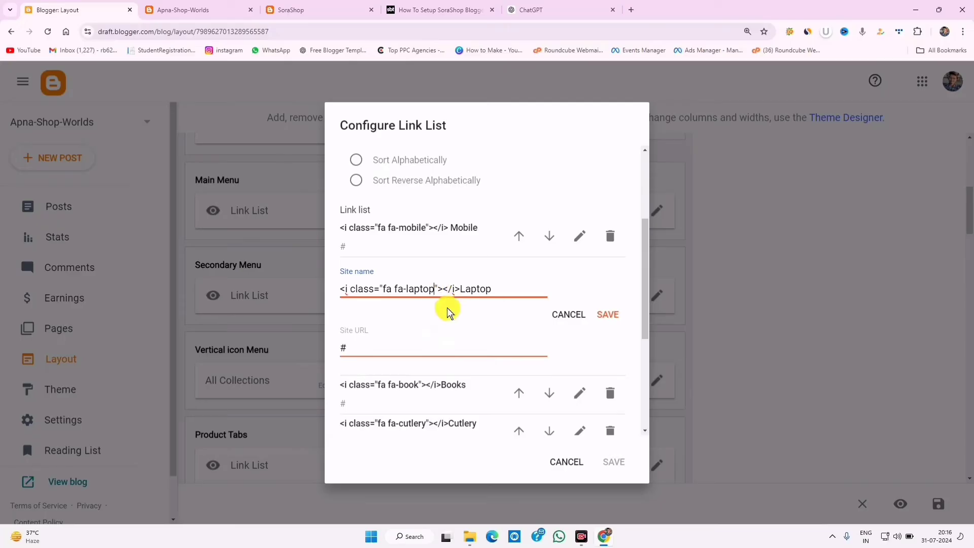
{"action": "left_click", "coordinate": [594, 319]}
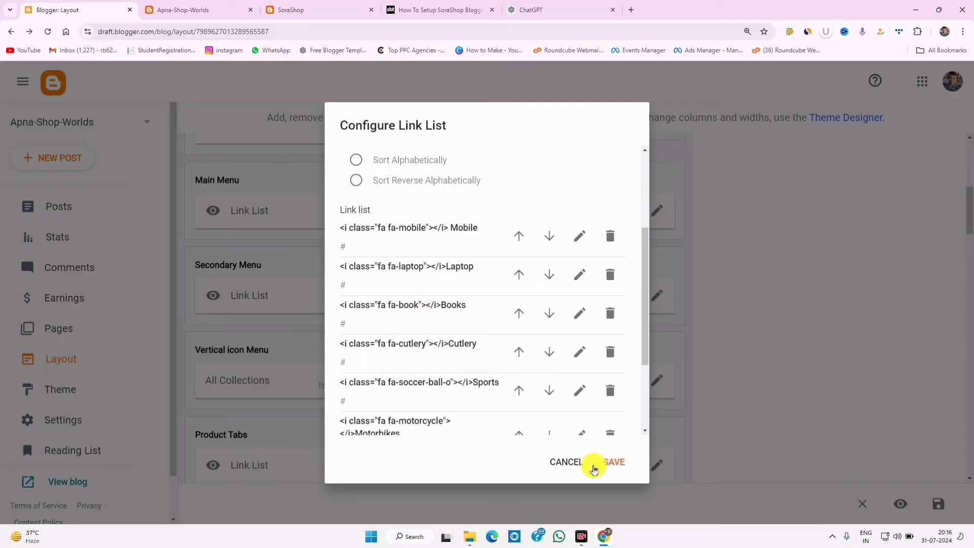
{"action": "left_click", "coordinate": [617, 461]}
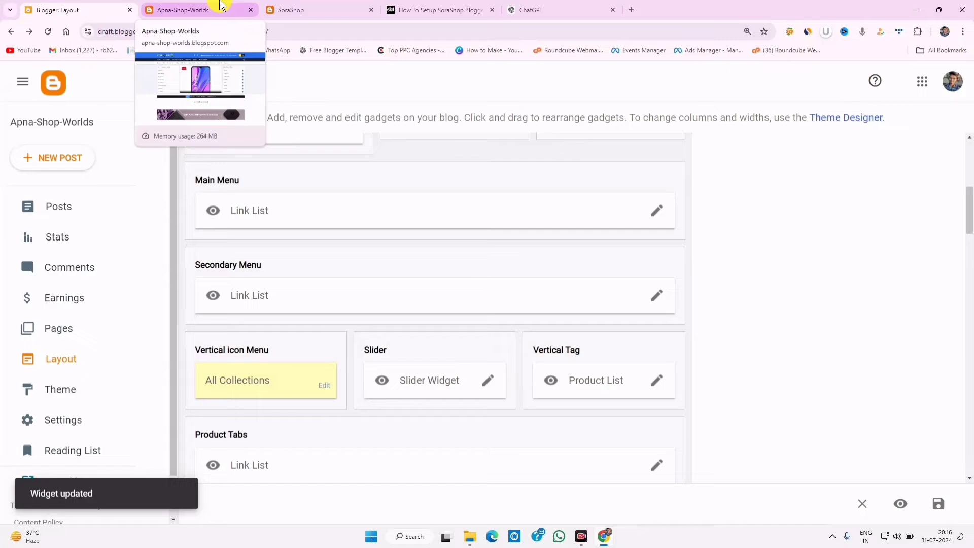
- Reload the live store and test the Mobile and Laptop collection links
{"action": "left_click", "coordinate": [220, 7]}
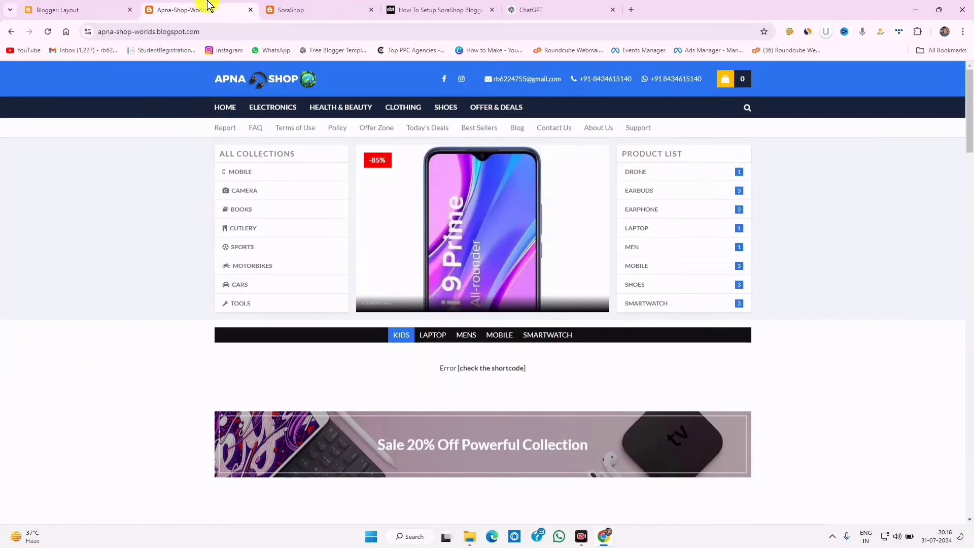
{"action": "left_click", "coordinate": [47, 31]}
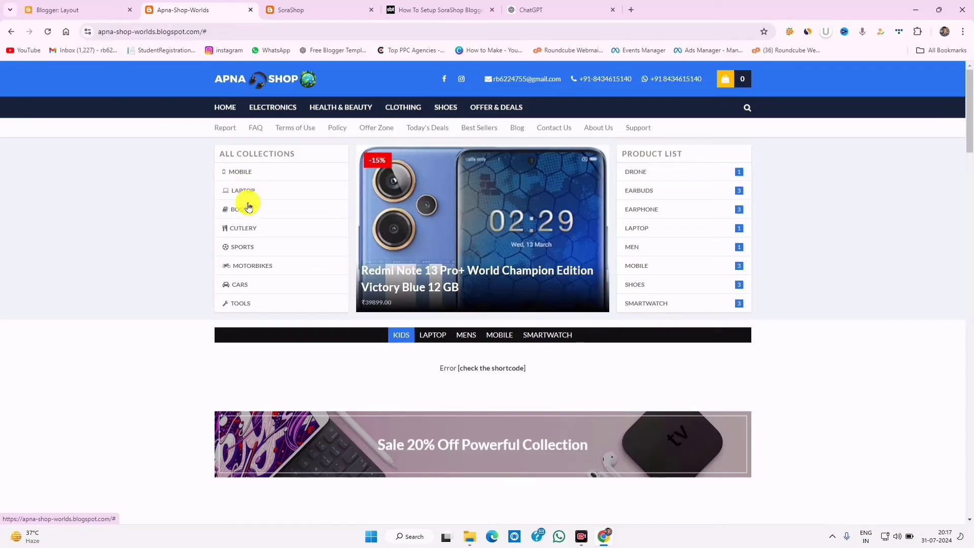
{"action": "left_click", "coordinate": [247, 172]}
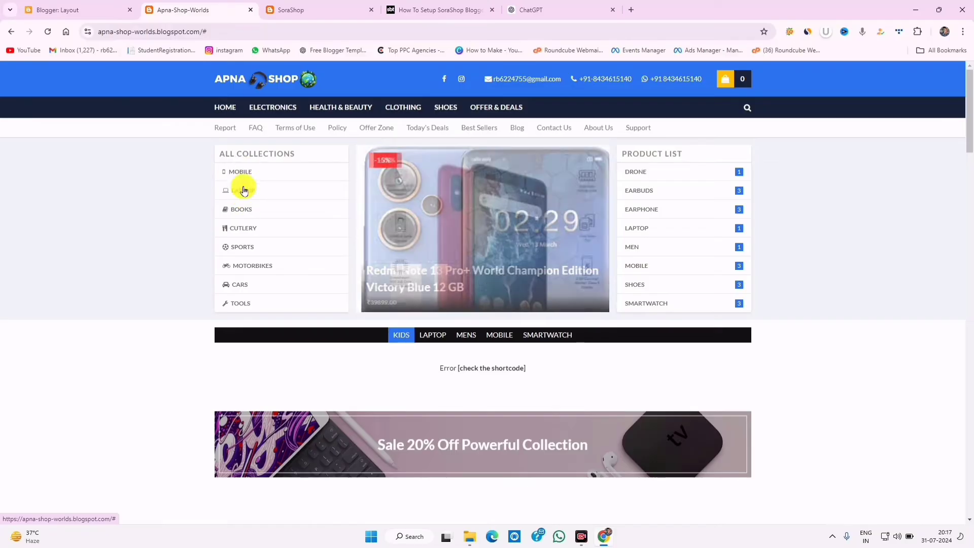
{"action": "left_click", "coordinate": [246, 190]}
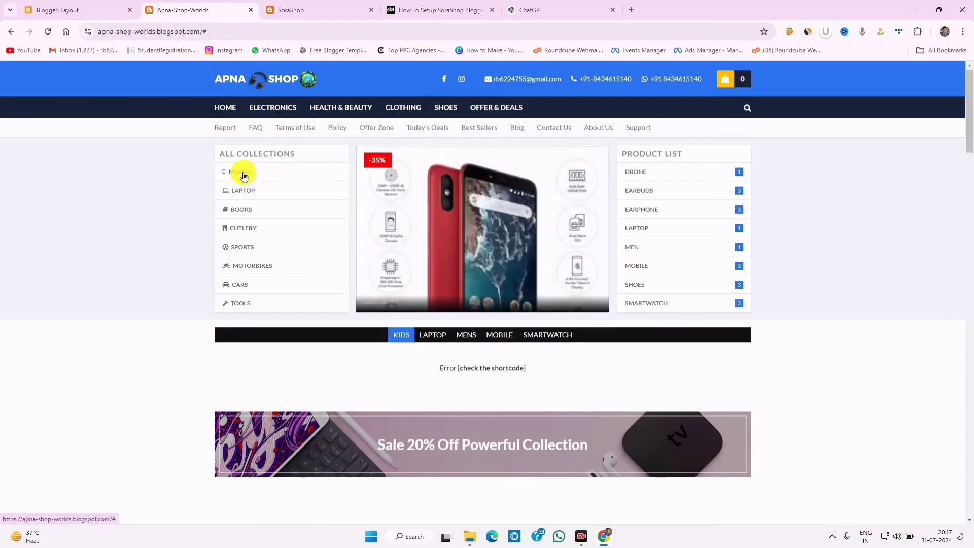
- Open the Laptop label page in a new tab and copy its address
{"action": "right_click", "coordinate": [636, 230]}
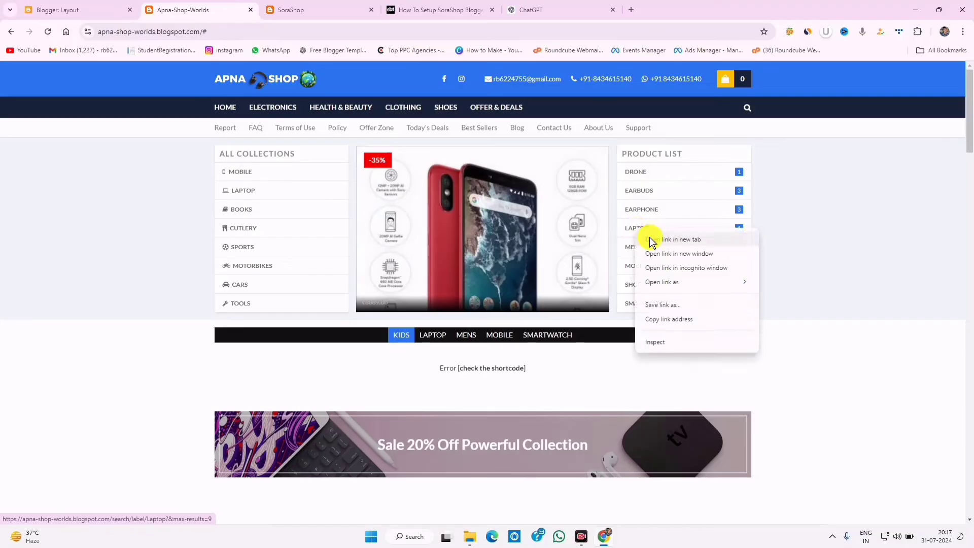
{"action": "left_click", "coordinate": [669, 239]}
{"action": "left_click", "coordinate": [442, 11]}
{"action": "left_click", "coordinate": [329, 10]}
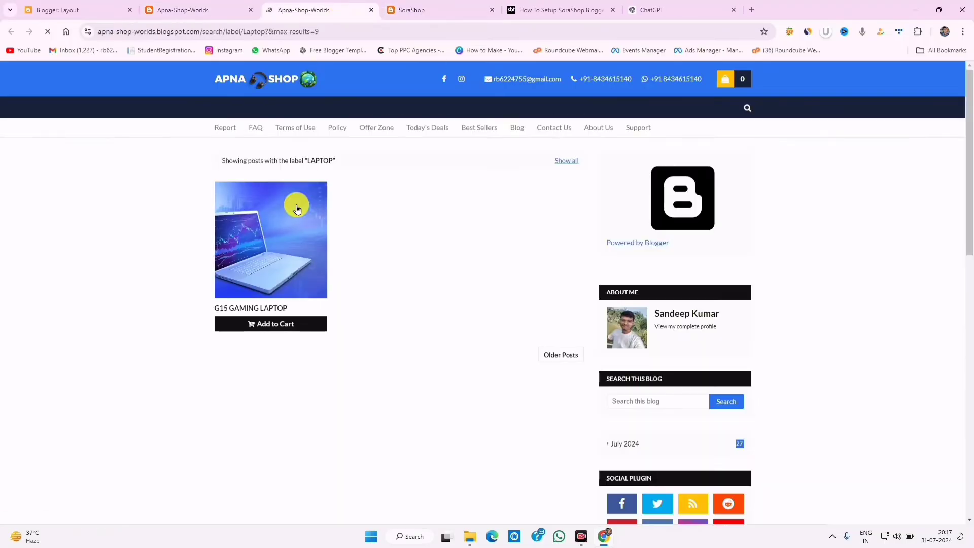
{"action": "left_click", "coordinate": [346, 32]}
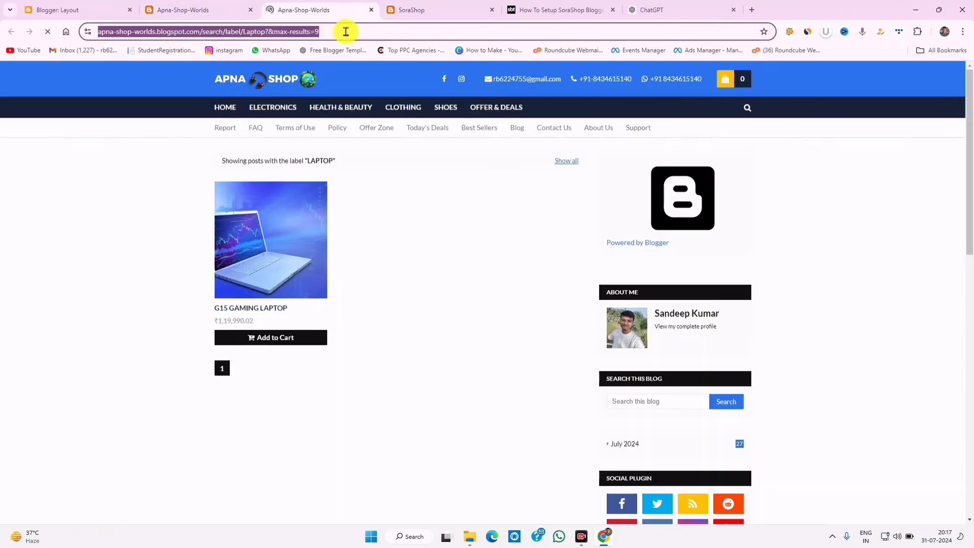
{"action": "right_click", "coordinate": [346, 31]}
{"action": "left_click", "coordinate": [384, 122]}
- Replace the Laptop collection link's '#' URL with the copied Laptop label page address
{"action": "left_click", "coordinate": [57, 10]}
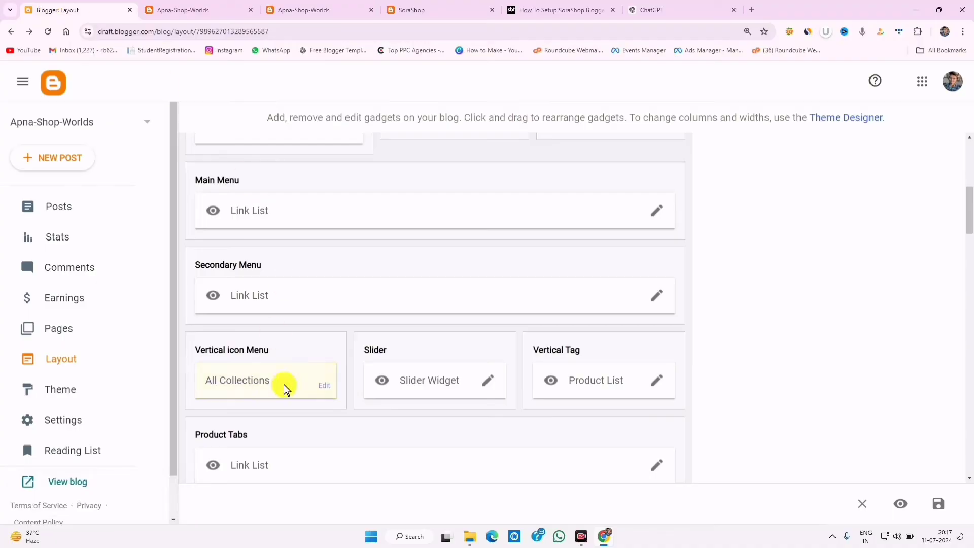
{"action": "left_click", "coordinate": [321, 385]}
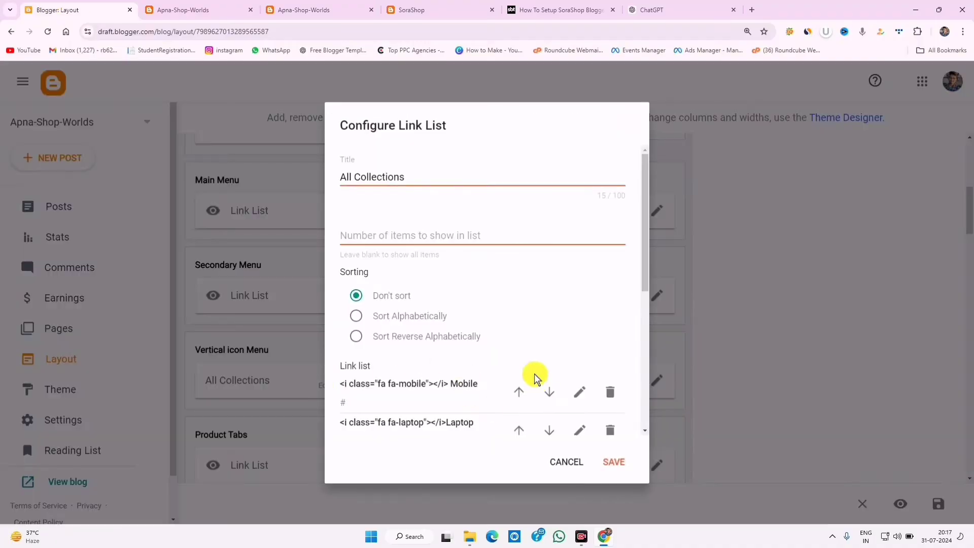
{"action": "scroll", "coordinate": [534, 378], "scroll_direction": "down", "scroll_amount": 3}
{"action": "left_click", "coordinate": [578, 257]}
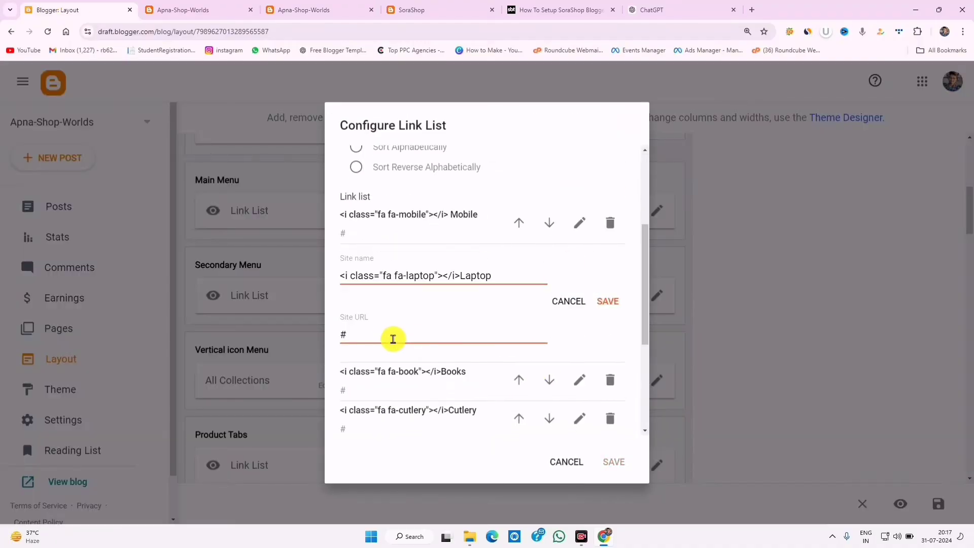
{"action": "double_click", "coordinate": [357, 334]}
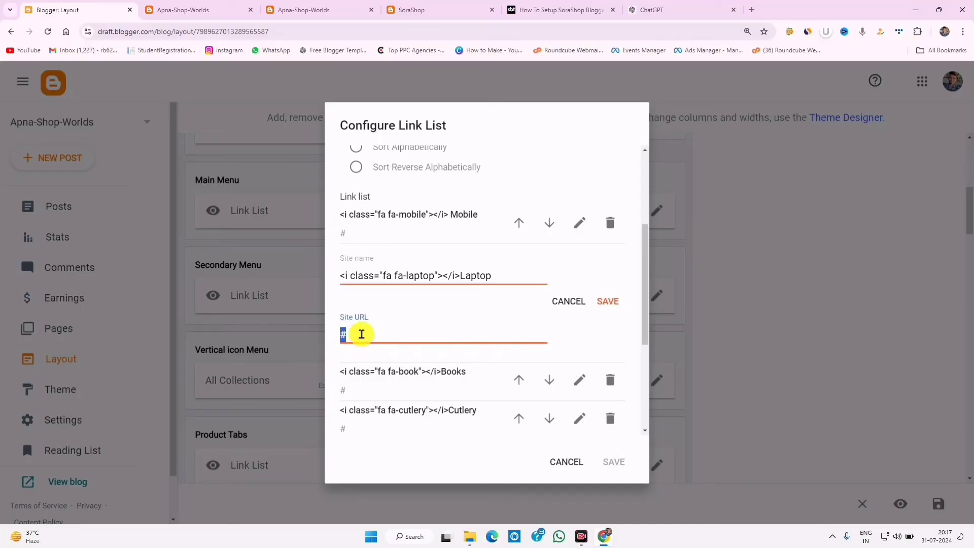
{"action": "right_click", "coordinate": [358, 333]}
{"action": "left_click", "coordinate": [387, 140]}
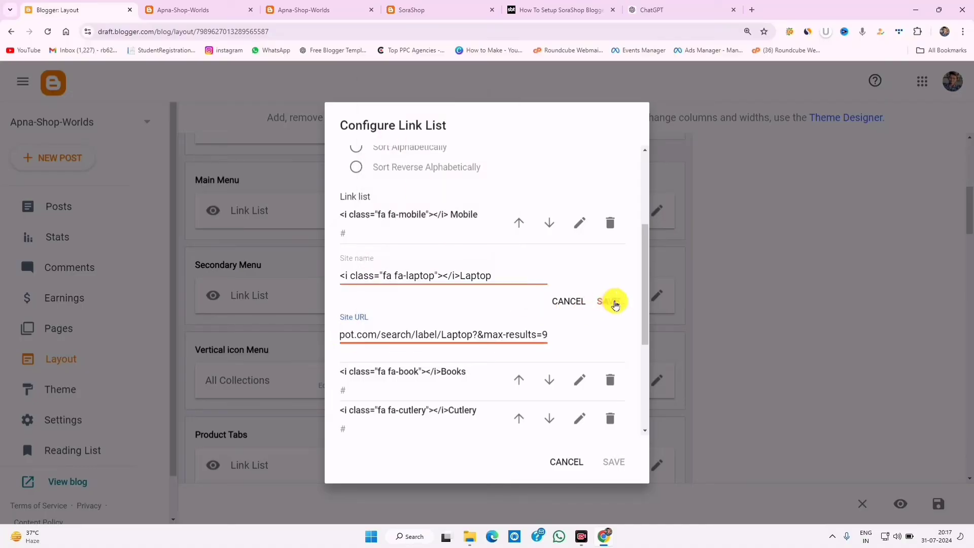
{"action": "left_click", "coordinate": [609, 301]}
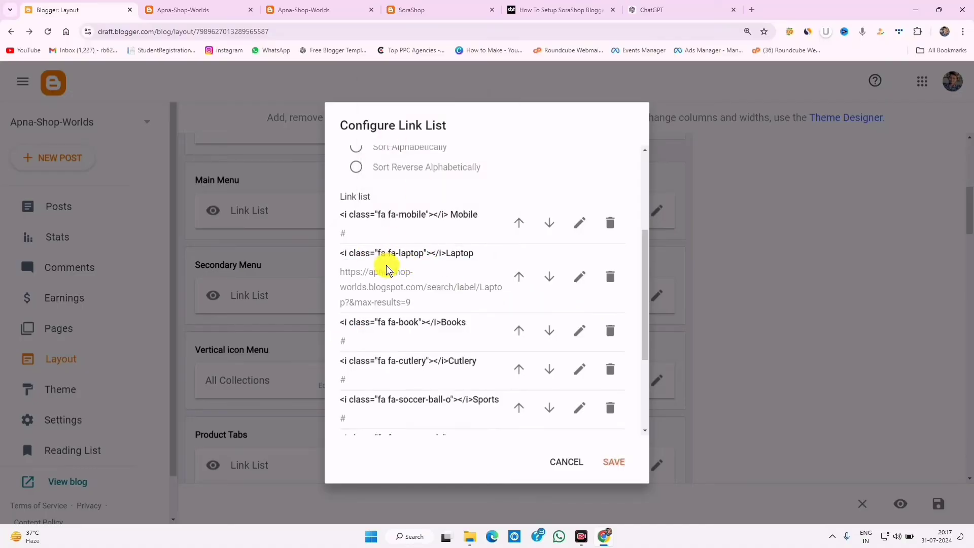
- Open the shop's Mobile label page and copy its address
{"action": "left_click", "coordinate": [292, 10]}
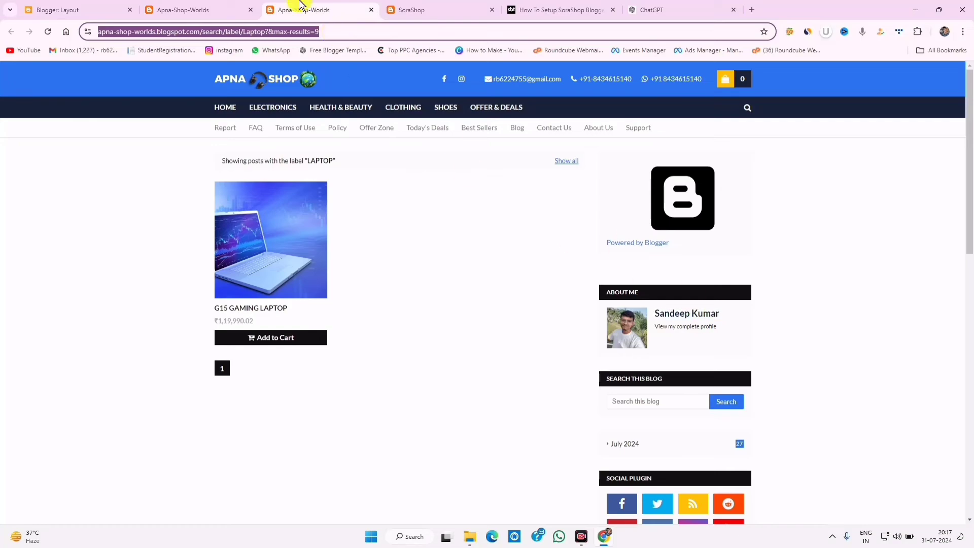
{"action": "left_click", "coordinate": [191, 7]}
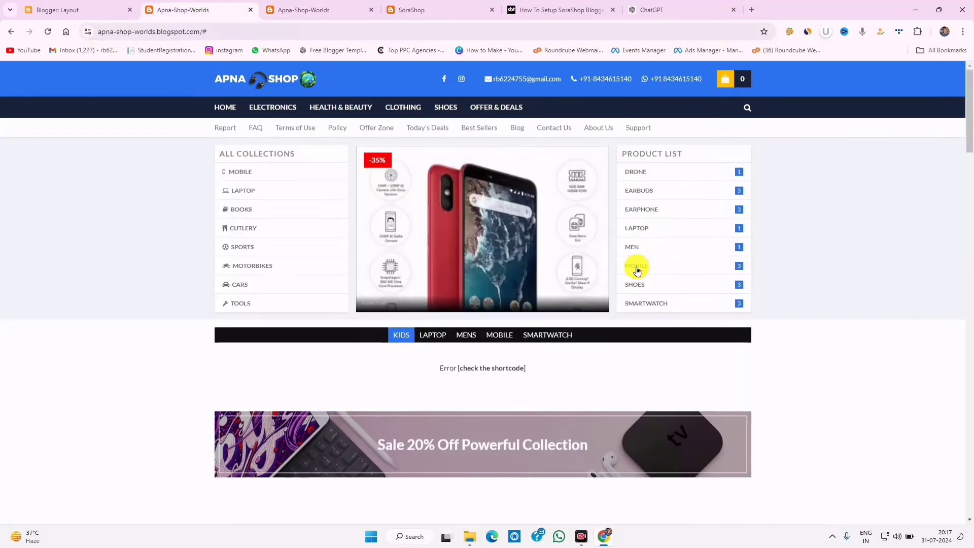
{"action": "left_click", "coordinate": [244, 68]}
{"action": "left_click", "coordinate": [230, 31]}
{"action": "right_click", "coordinate": [230, 32]}
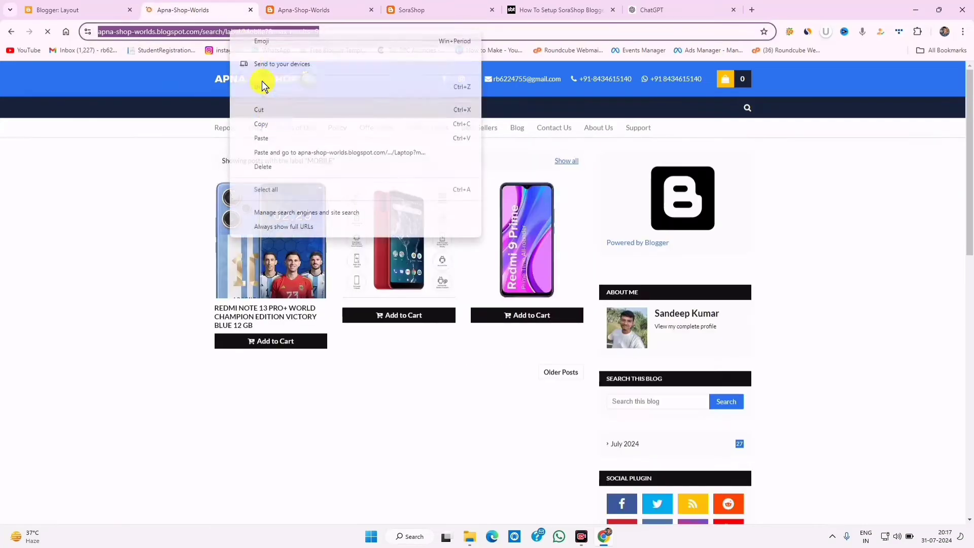
{"action": "left_click", "coordinate": [269, 119]}
{"action": "left_click", "coordinate": [76, 10]}
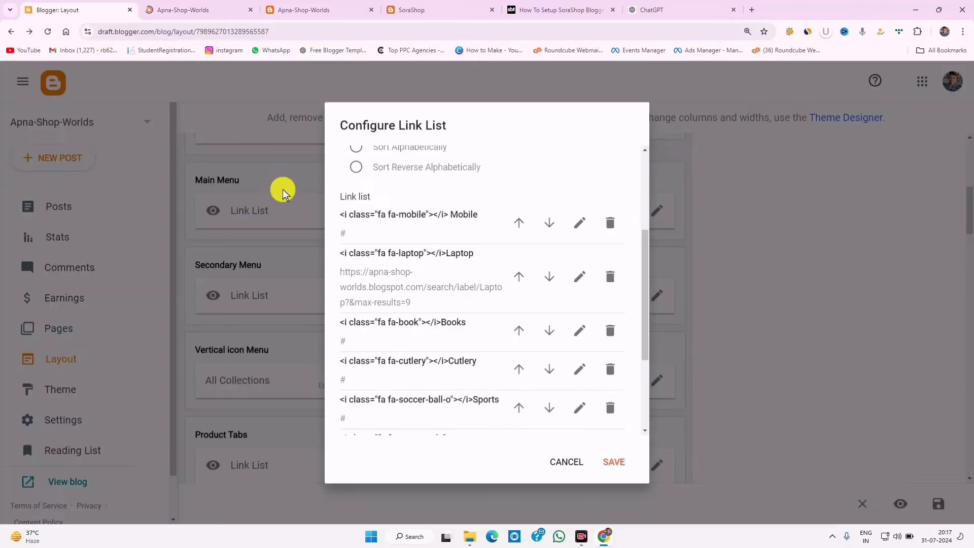
- Paste the Mobile label address over '#' in the Mobile link, then save the widget
{"action": "left_click", "coordinate": [578, 223]}
{"action": "double_click", "coordinate": [370, 295]}
{"action": "right_click", "coordinate": [370, 294]}
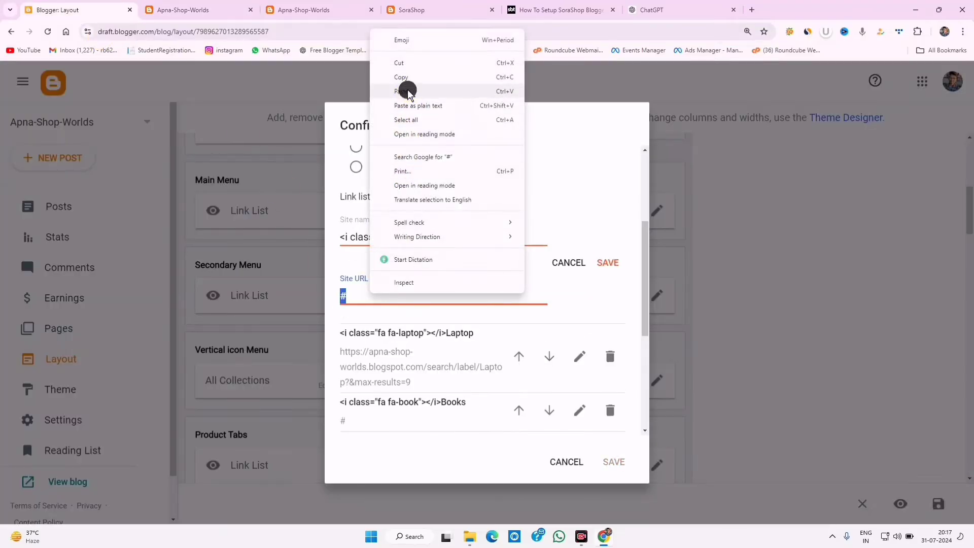
{"action": "left_click", "coordinate": [404, 91]}
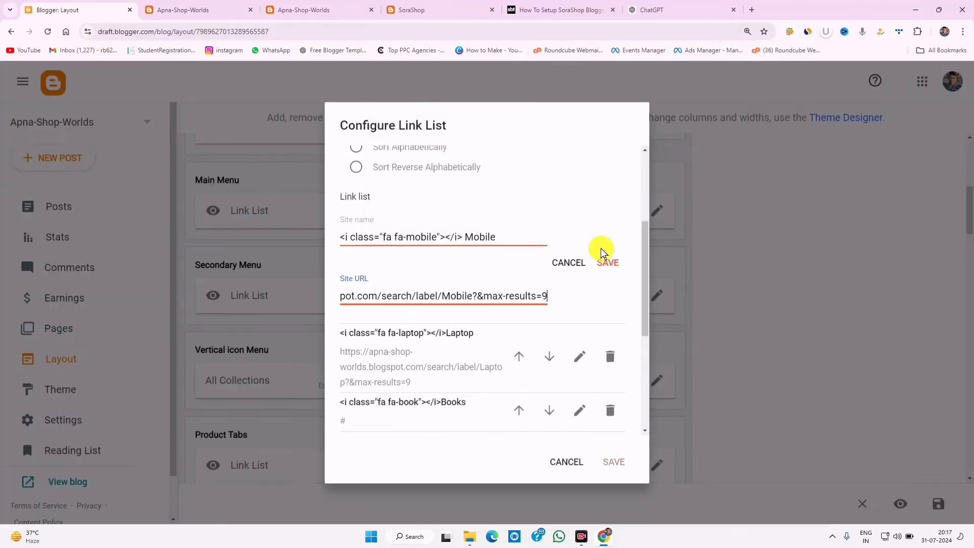
{"action": "left_click", "coordinate": [607, 263]}
{"action": "left_click", "coordinate": [617, 462]}
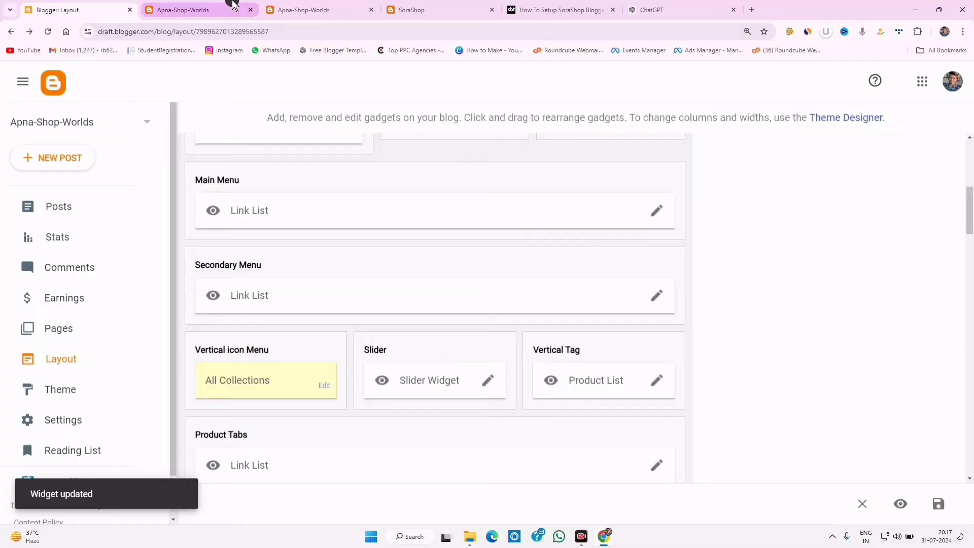
{"action": "left_click", "coordinate": [233, 6]}
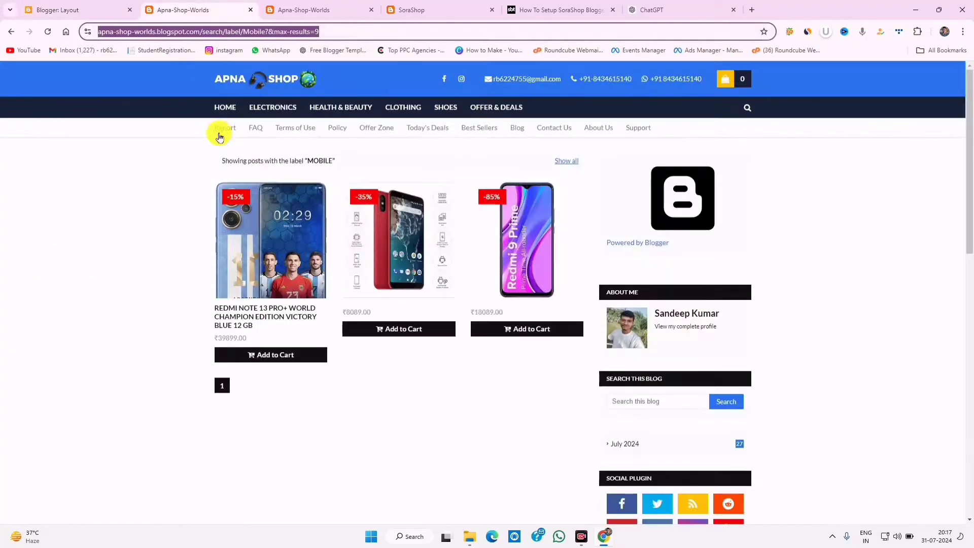
- Test the MOBILE and LAPTOP collection links on the live store, then return to HOME
{"action": "left_click", "coordinate": [225, 110]}
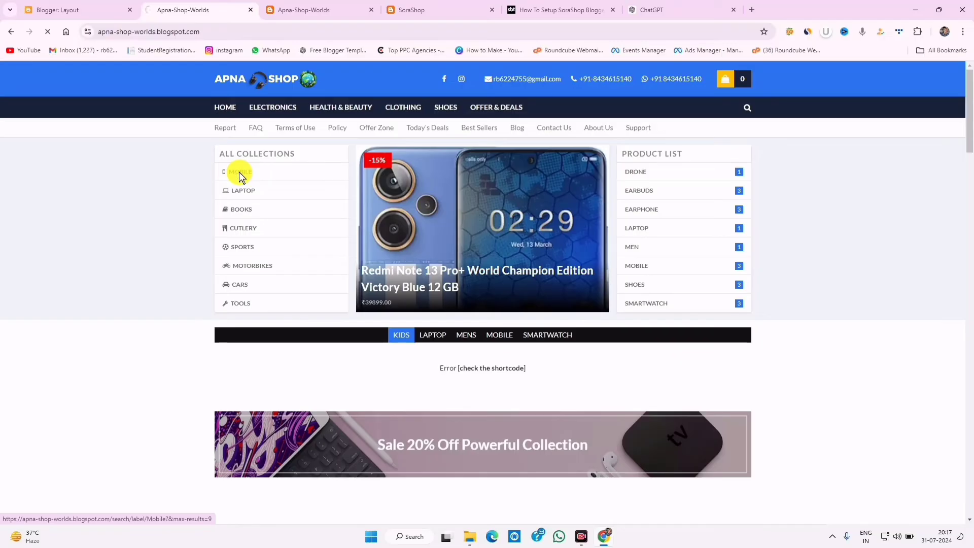
{"action": "left_click", "coordinate": [239, 172]}
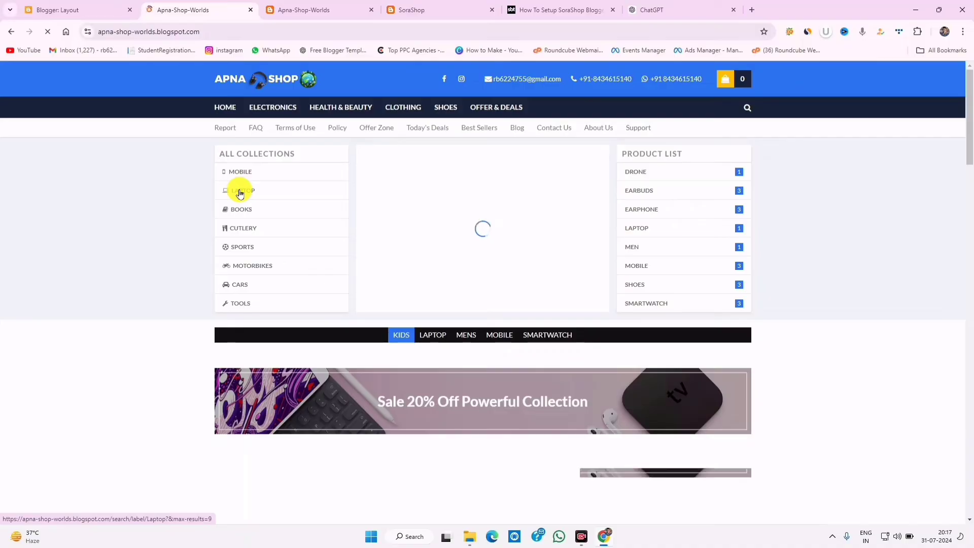
{"action": "left_click", "coordinate": [240, 192]}
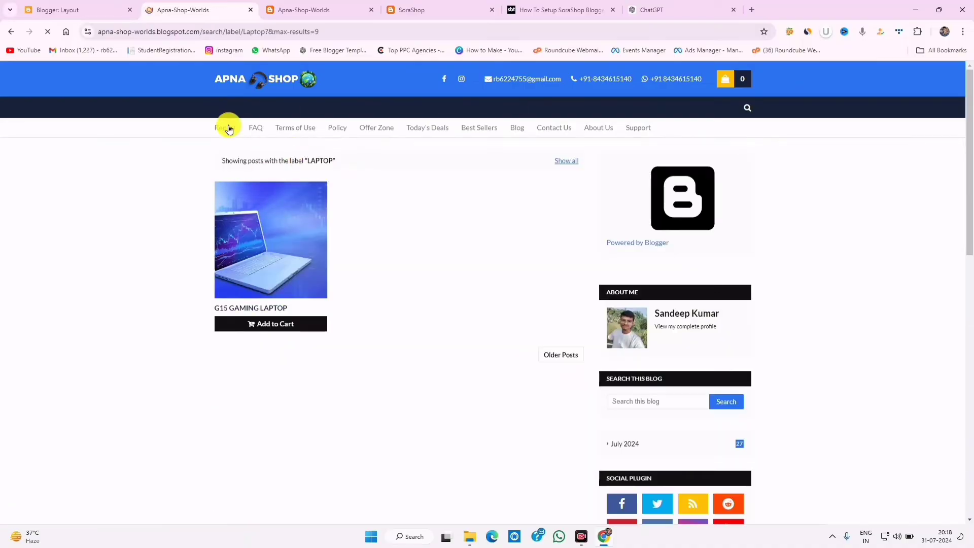
{"action": "left_click", "coordinate": [229, 129]}
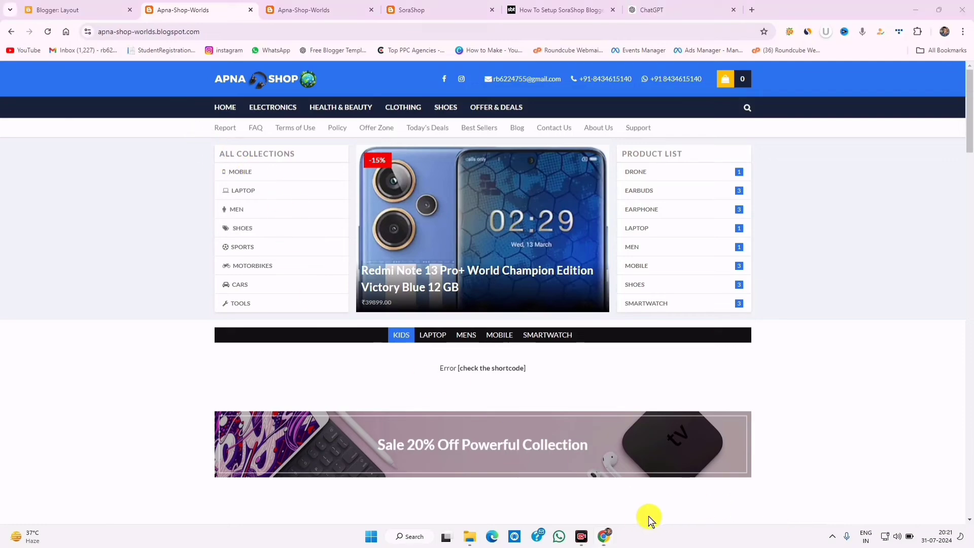
- Outline the All Collections panel now listing Mobile, Laptop, Men and Shoes
{"action": "left_click_drag", "start_coordinate": [198, 139], "coordinate": [348, 324]}
{"action": "mouse_move", "coordinate": [204, 156]}
{"action": "left_mouse_down"}
{"action": "mouse_move", "coordinate": [228, 211]}
{"action": "mouse_move", "coordinate": [327, 244]}
{"action": "left_mouse_up"}
{"action": "mouse_move", "coordinate": [220, 243]}
{"action": "left_mouse_down"}
{"action": "mouse_move", "coordinate": [265, 291]}
{"action": "mouse_move", "coordinate": [358, 321]}
{"action": "left_mouse_up"}
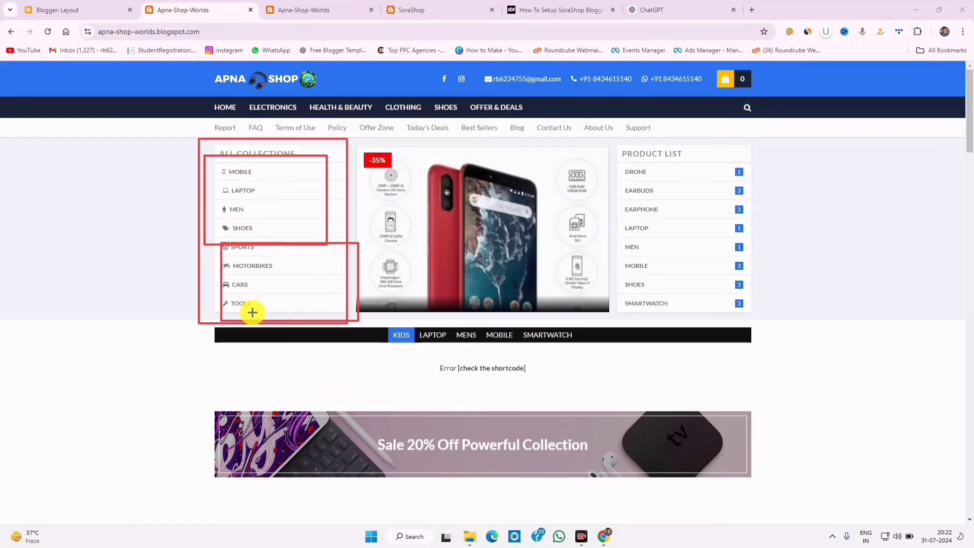
{"action": "left_click", "coordinate": [590, 509]}
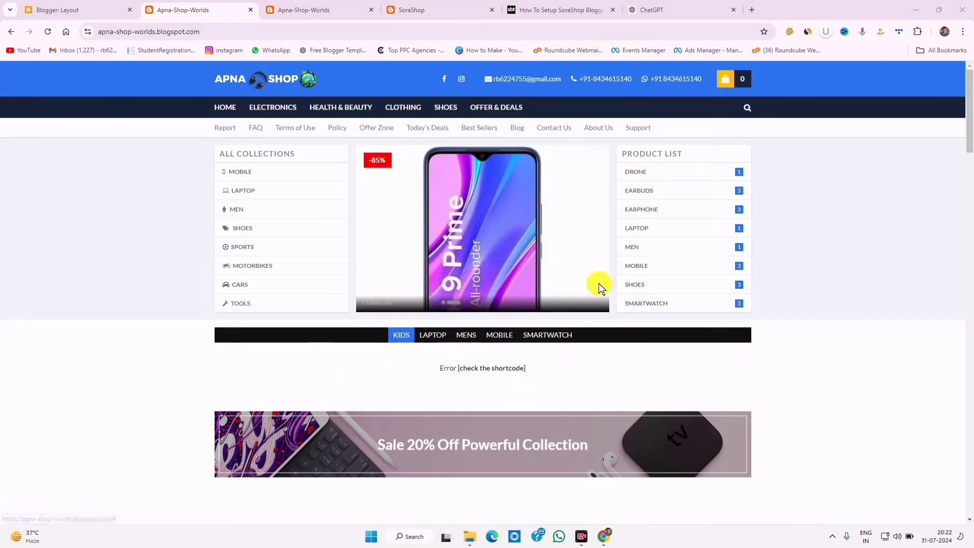
- Preview the SoraShop demo's Kids, Laptop, Mens, Mobile and Smartwatch product tabs
{"action": "left_click", "coordinate": [420, 10]}
{"action": "scroll", "coordinate": [485, 282], "scroll_direction": "down", "scroll_amount": 3}
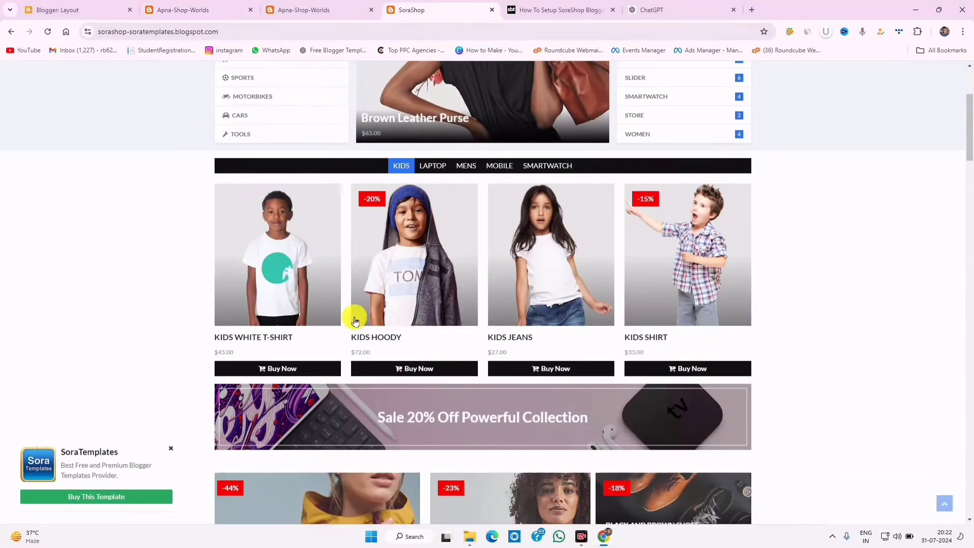
{"action": "left_click", "coordinate": [431, 167]}
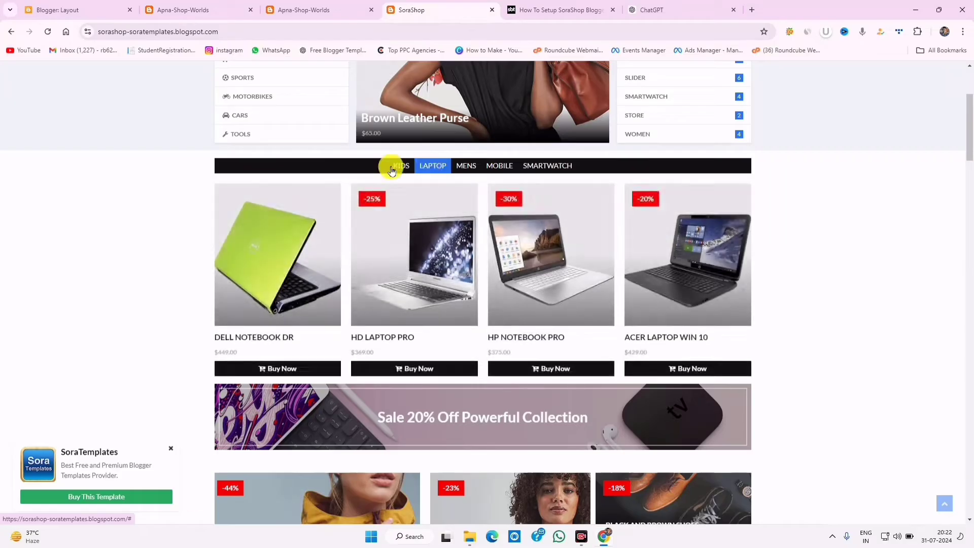
{"action": "left_click", "coordinate": [392, 165]}
{"action": "left_click", "coordinate": [434, 165]}
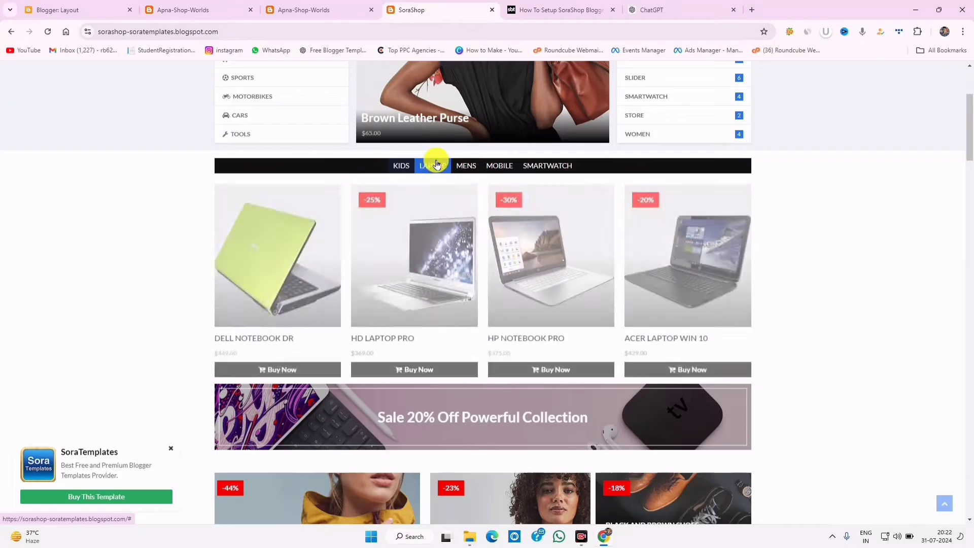
{"action": "left_click", "coordinate": [465, 165]}
{"action": "left_click", "coordinate": [500, 171]}
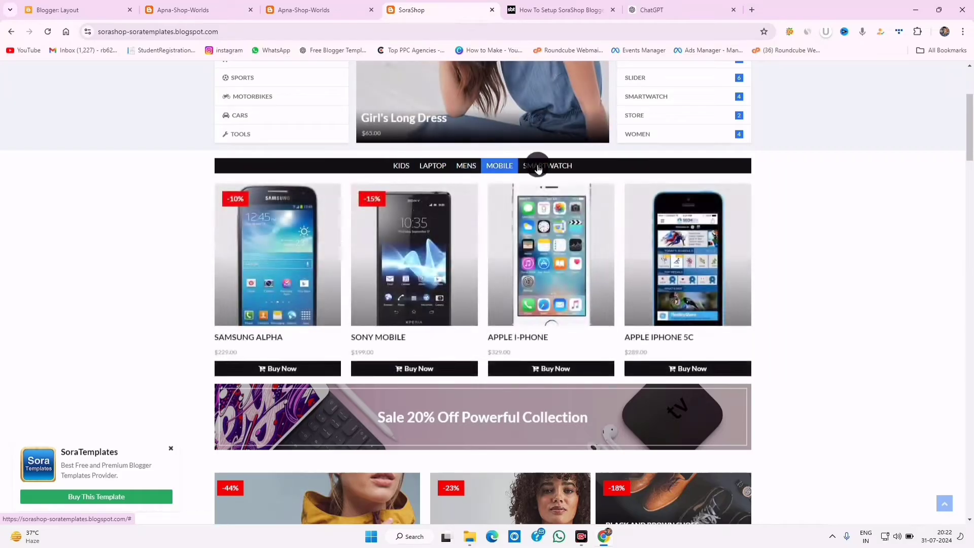
{"action": "left_click", "coordinate": [535, 166]}
{"action": "left_click", "coordinate": [403, 165]}
{"action": "left_click", "coordinate": [81, 10]}
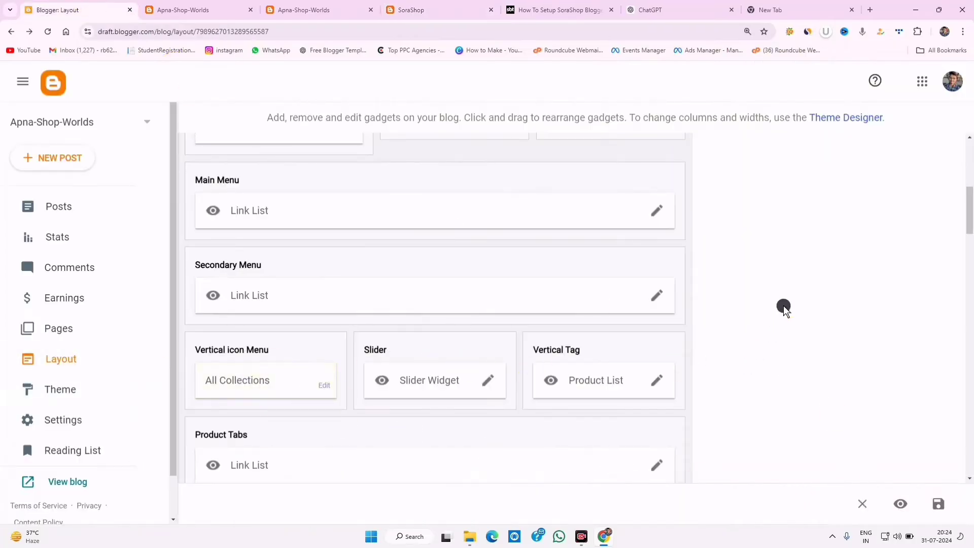
- Open the Product Tabs link list and edit its Mega Tabs item
{"action": "scroll", "coordinate": [784, 306], "scroll_direction": "down", "scroll_amount": 3}
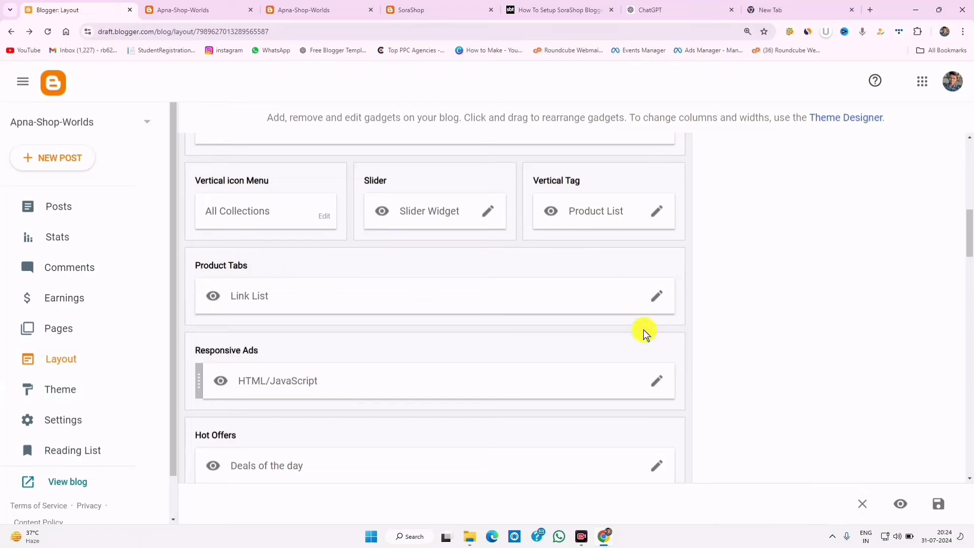
{"action": "left_click", "coordinate": [654, 303]}
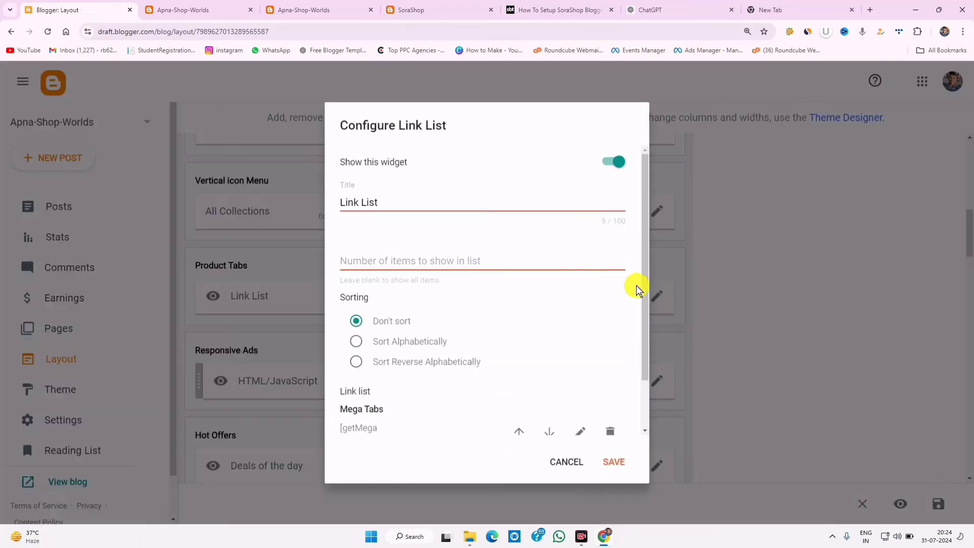
{"action": "left_click_drag", "start_coordinate": [643, 283], "coordinate": [654, 354]}
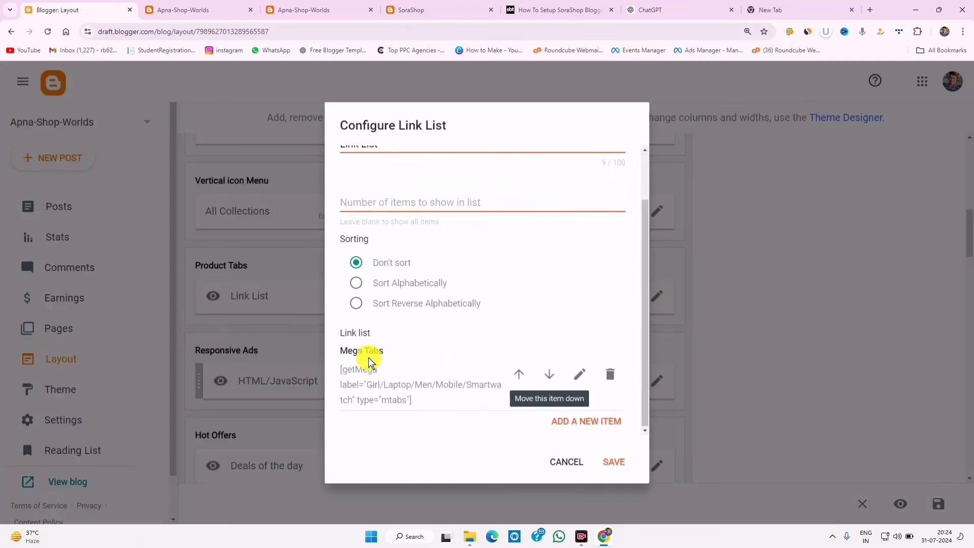
{"action": "left_click", "coordinate": [579, 374]}
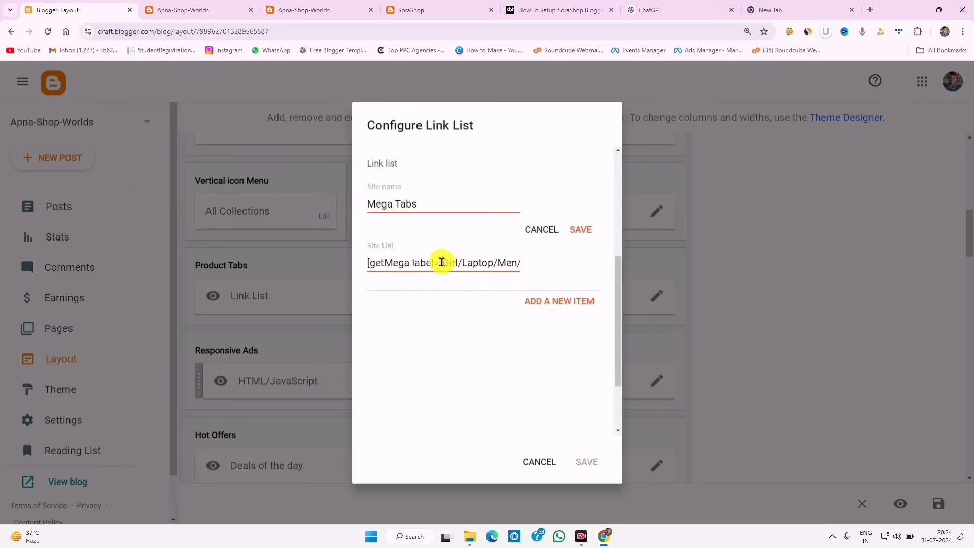
- Replace the Mega Tabs URL with the new getMega shortcode starting kids/laptop/mens
{"action": "left_click", "coordinate": [446, 264]}
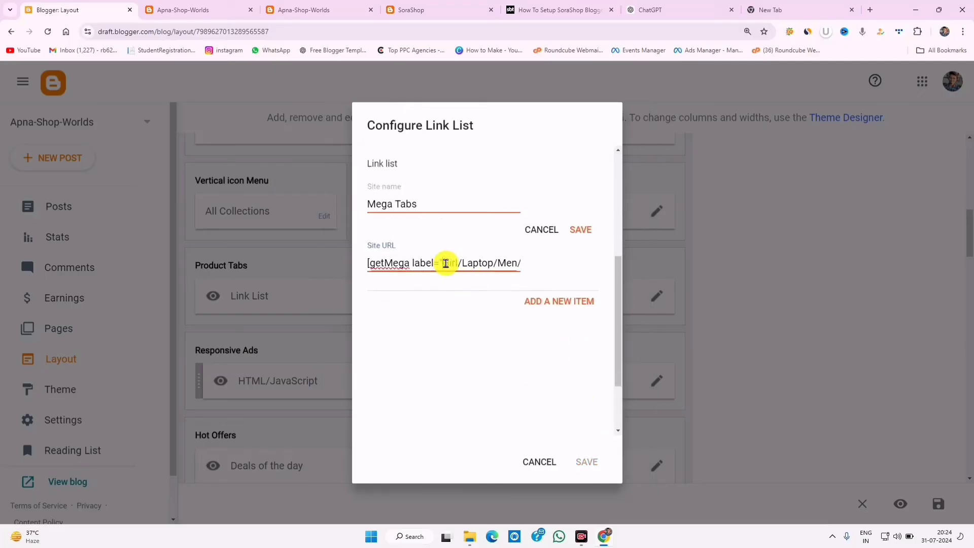
{"action": "triple_click", "coordinate": [445, 264]}
{"action": "right_click", "coordinate": [449, 266]}
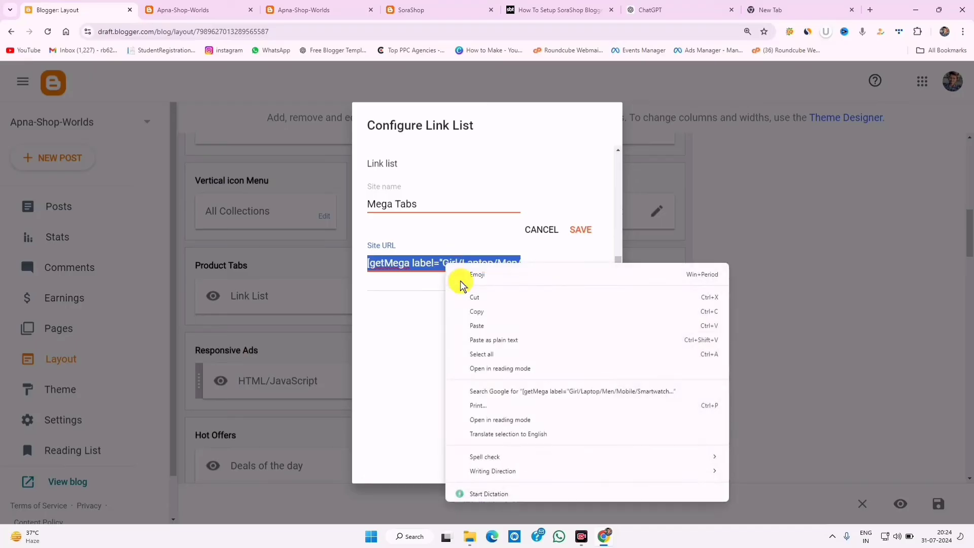
{"action": "left_click", "coordinate": [474, 317]}
{"action": "left_click_drag", "start_coordinate": [437, 265], "coordinate": [366, 277]}
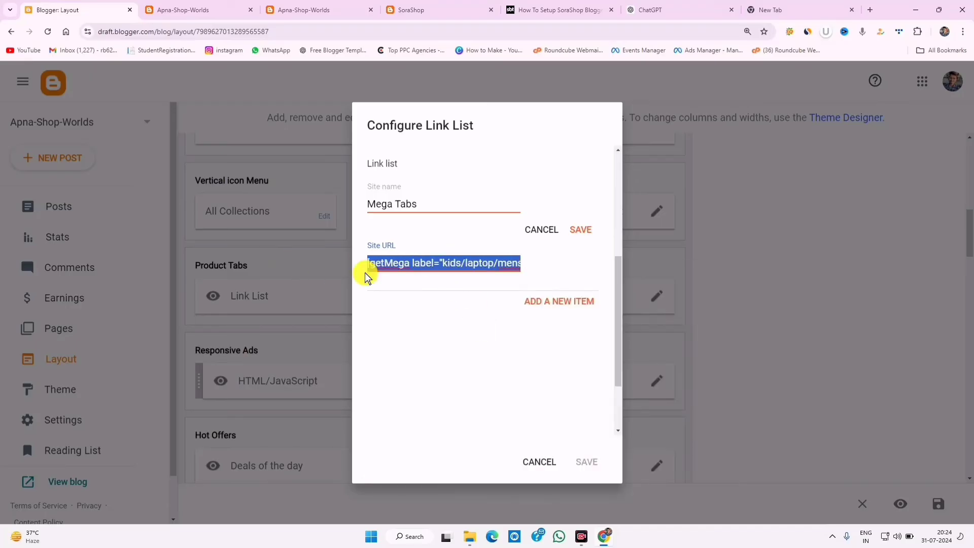
{"action": "left_click", "coordinate": [444, 263]}
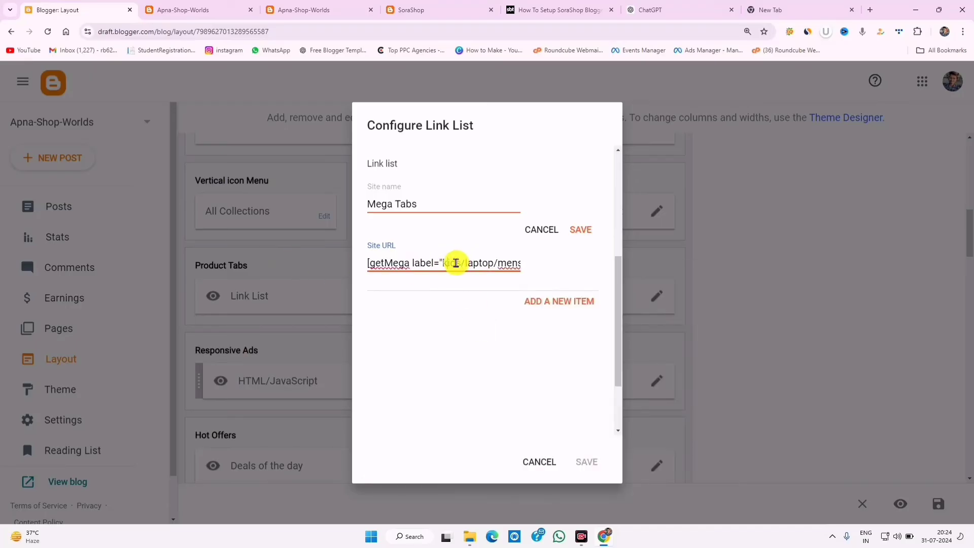
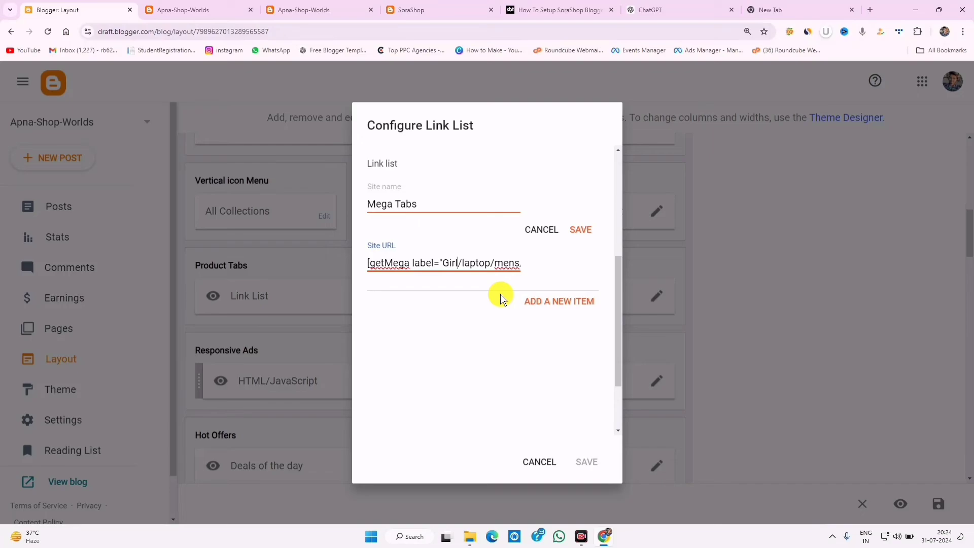
- Change the Mega Tabs labels to Girl/Laptop/Men/Mobile/Smartwatch and save the Product Tabs widget
{"action": "scroll", "coordinate": [487, 324], "scroll_direction": "up", "scroll_amount": 3}
{"action": "scroll", "coordinate": [502, 329], "scroll_direction": "down", "scroll_amount": 3}
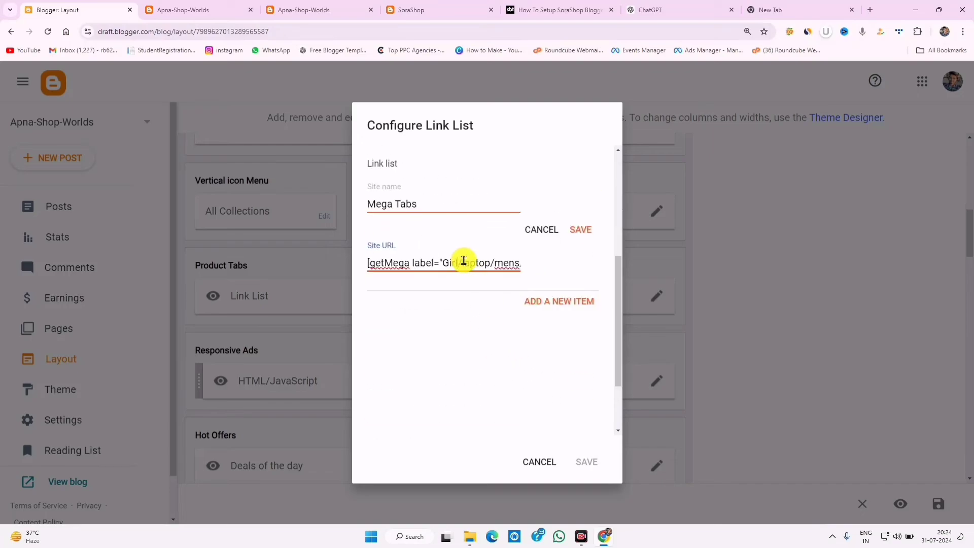
{"action": "left_click", "coordinate": [463, 262]}
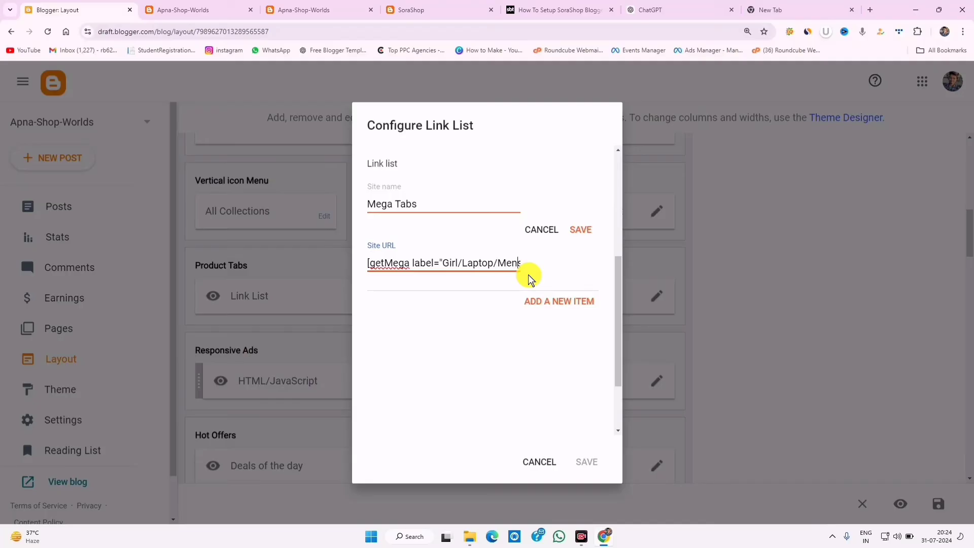
{"action": "type", "text": "smobile/s"}
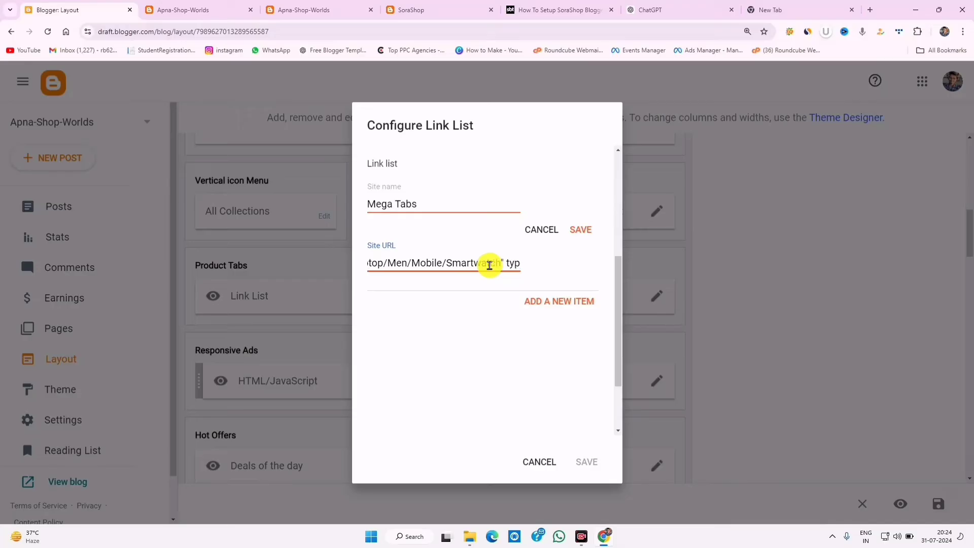
{"action": "left_click", "coordinate": [581, 229]}
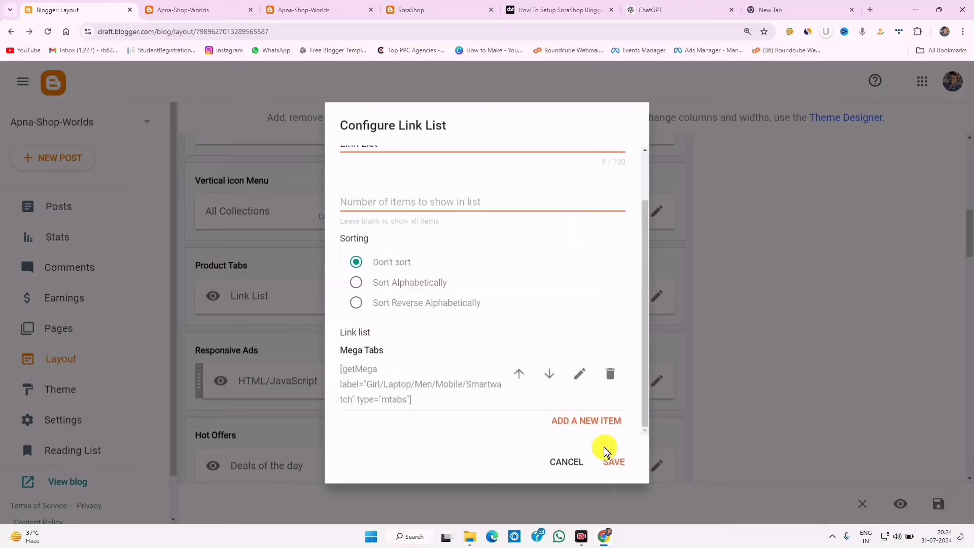
{"action": "left_click", "coordinate": [616, 462]}
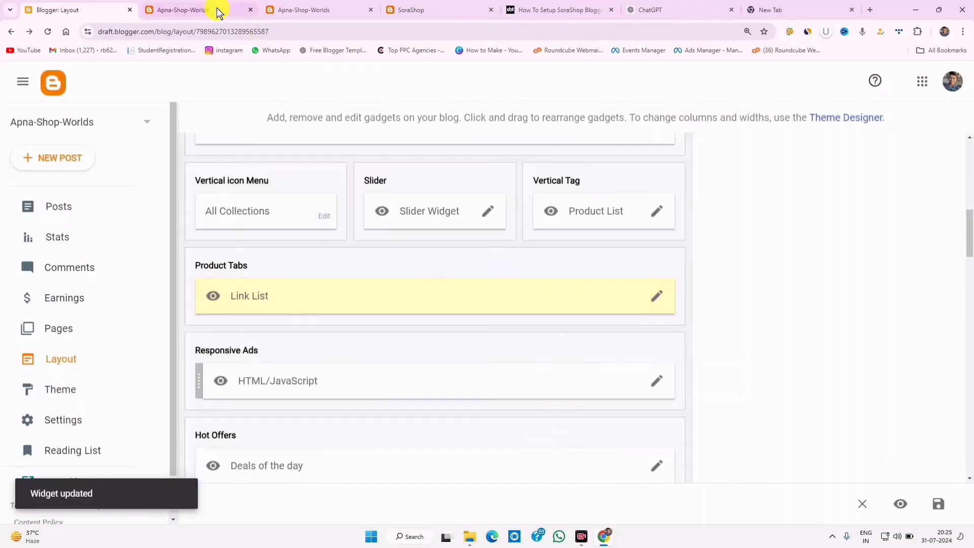
{"action": "left_click", "coordinate": [217, 10]}
- Reload the blog and check the Laptop, Men, Mobile, Smartwatch and Girl product tabs
{"action": "left_click", "coordinate": [48, 32]}
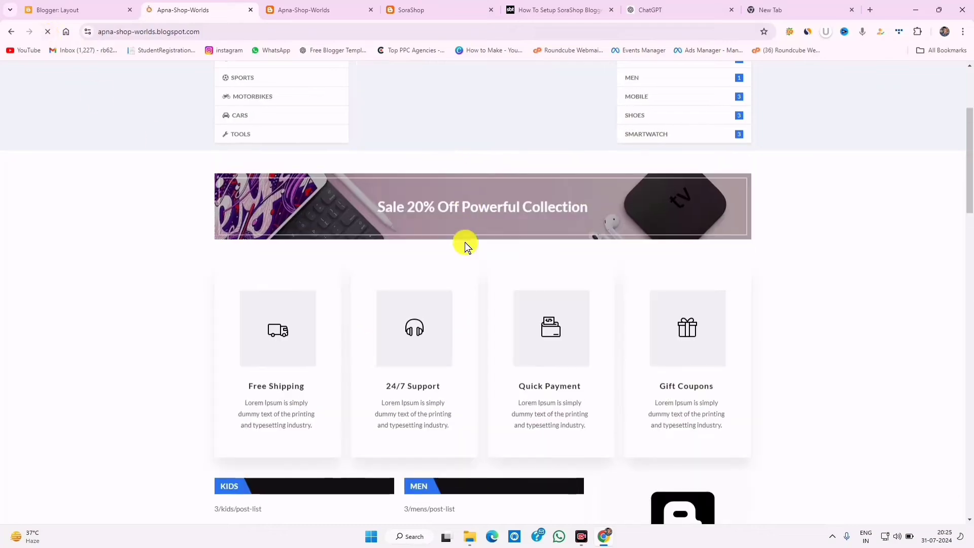
{"action": "scroll", "coordinate": [469, 253], "scroll_direction": "up", "scroll_amount": 3}
{"action": "scroll", "coordinate": [470, 263], "scroll_direction": "down", "scroll_amount": 6}
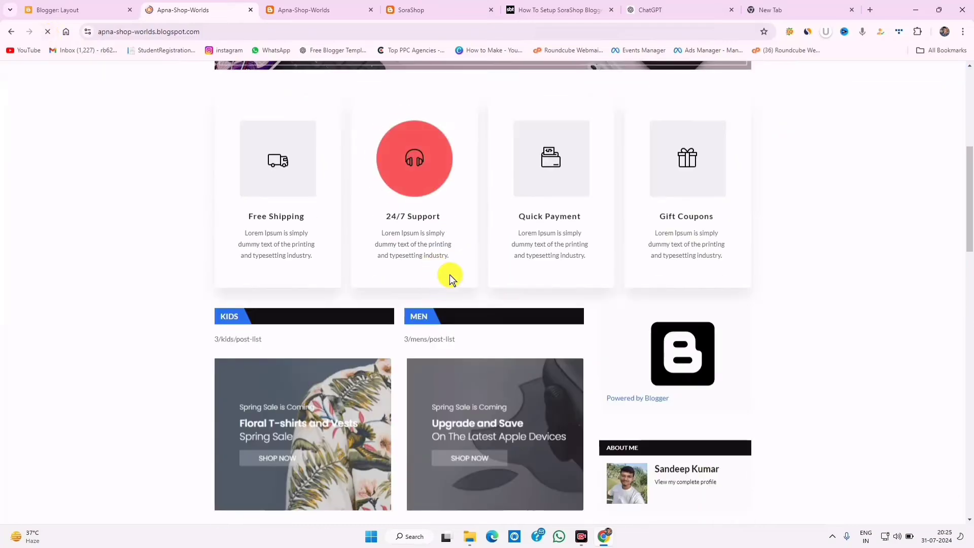
{"action": "scroll", "coordinate": [450, 277], "scroll_direction": "up", "scroll_amount": 3}
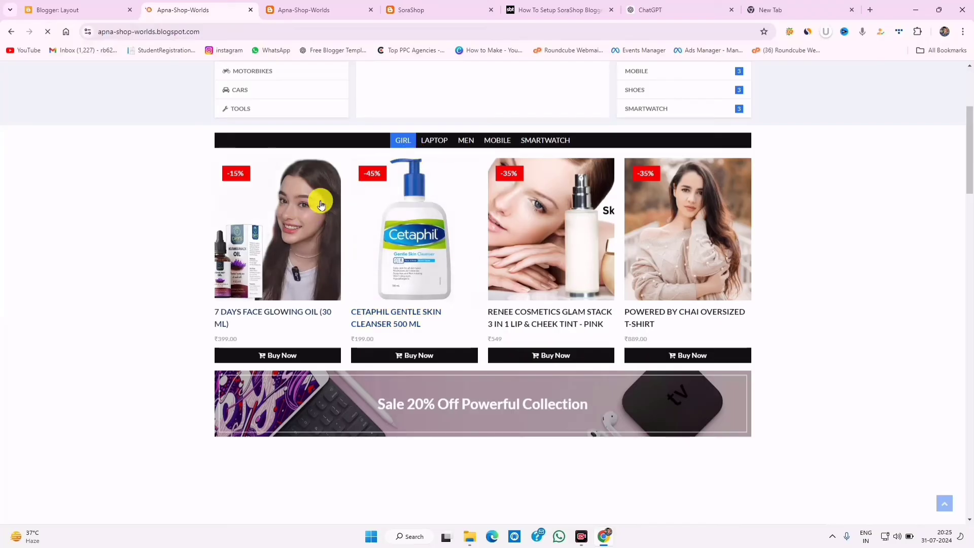
{"action": "left_click", "coordinate": [434, 140]}
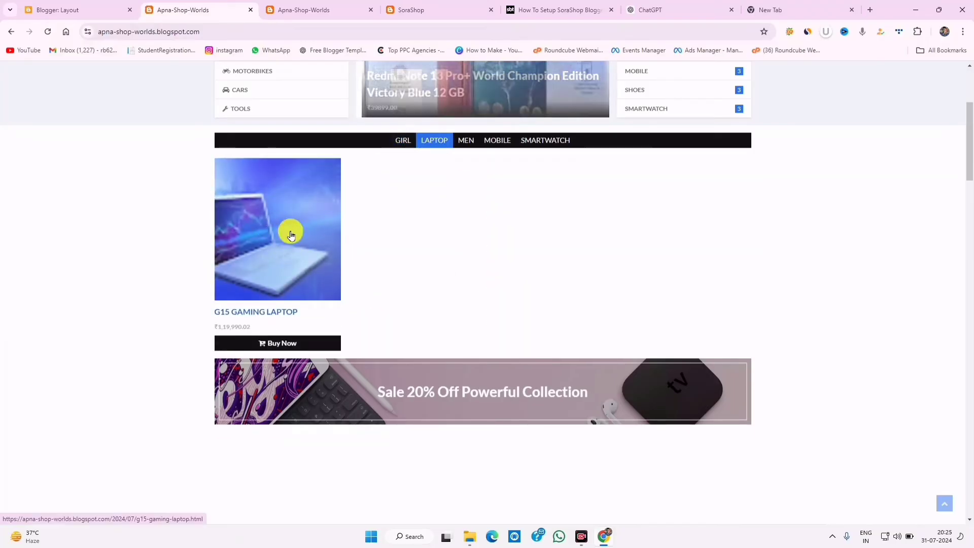
{"action": "left_click", "coordinate": [467, 141]}
{"action": "left_click", "coordinate": [497, 145]}
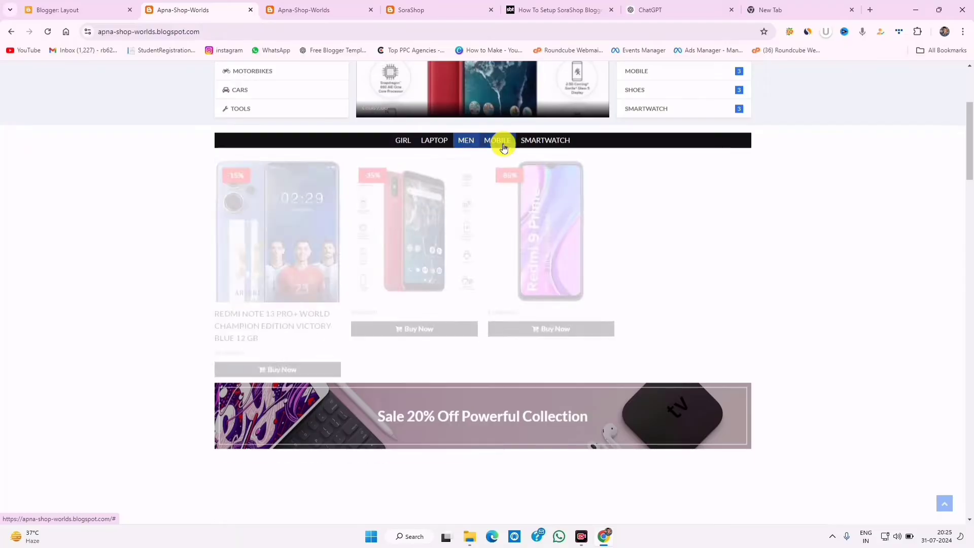
{"action": "left_click", "coordinate": [546, 139]}
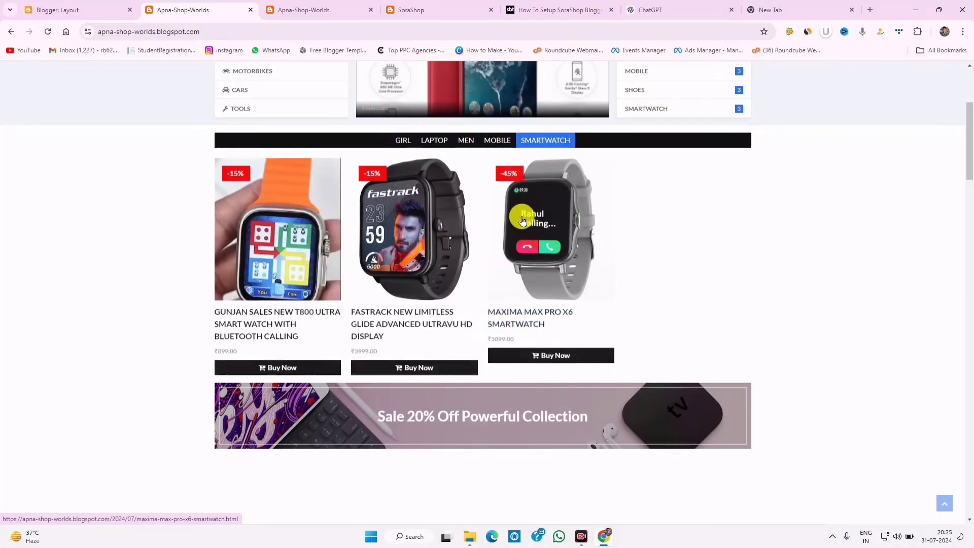
{"action": "left_click", "coordinate": [403, 140]}
- Scroll down the store to the 'Sale 20% Off Powerful Collection' banner and 'No Posts Found' area
{"action": "scroll", "coordinate": [631, 283], "scroll_direction": "down", "scroll_amount": 3}
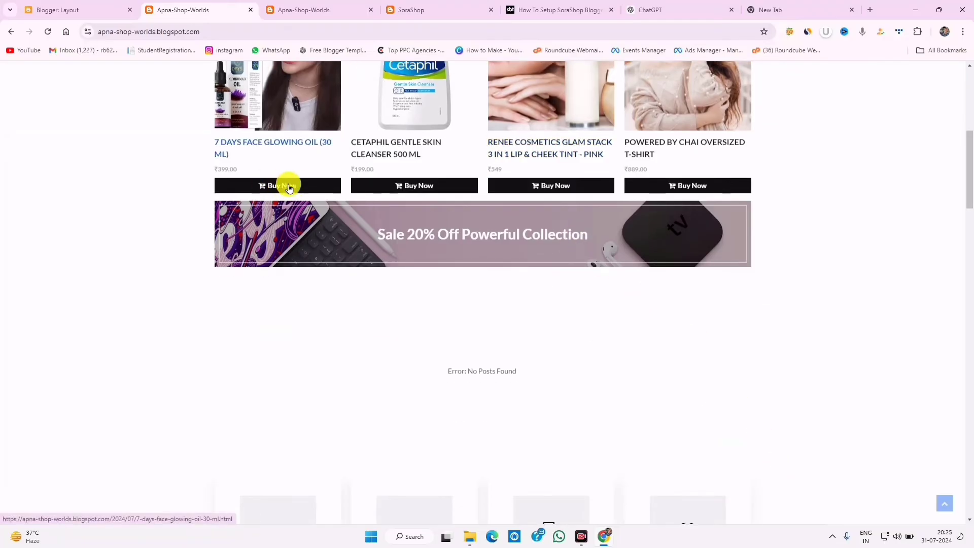
{"action": "scroll", "coordinate": [355, 211], "scroll_direction": "up", "scroll_amount": 3}
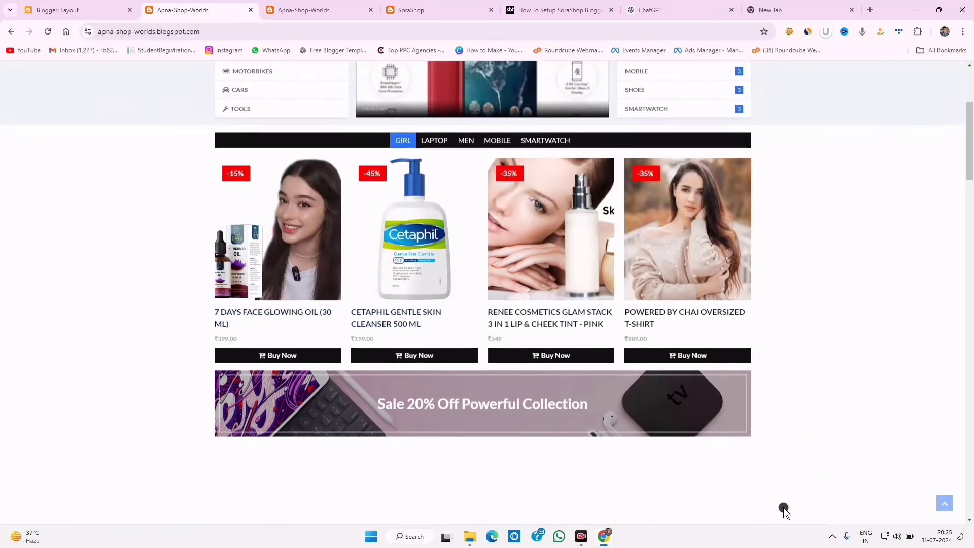
{"action": "scroll", "coordinate": [797, 320], "scroll_direction": "down", "scroll_amount": 3}
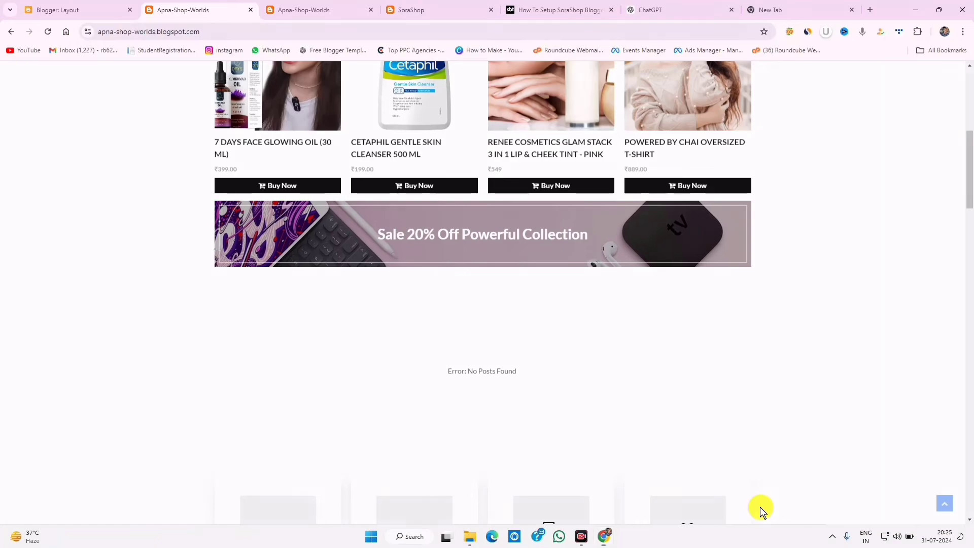
{"action": "mouse_move", "coordinate": [197, 197]}
{"action": "left_mouse_down"}
{"action": "mouse_move", "coordinate": [522, 283]}
{"action": "mouse_move", "coordinate": [773, 267]}
{"action": "left_mouse_up"}
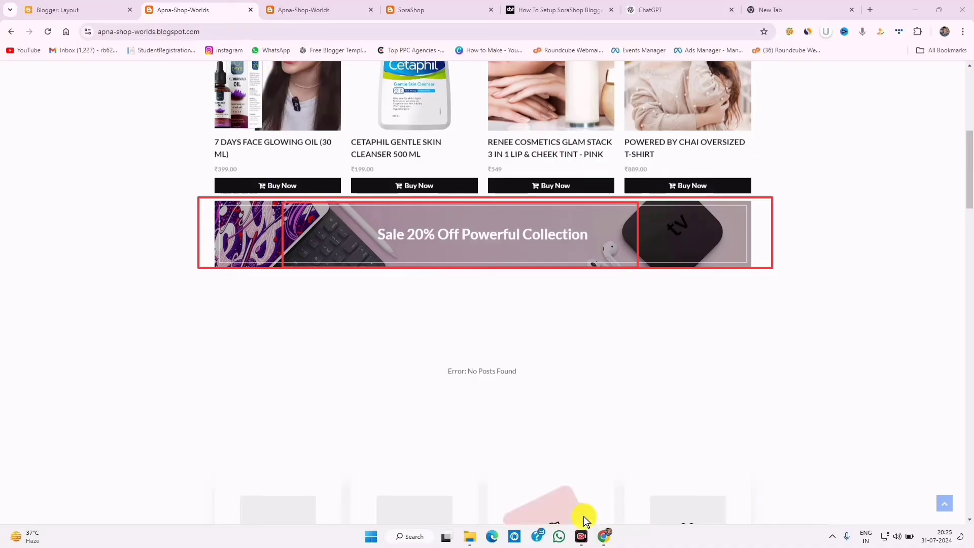
{"action": "left_click", "coordinate": [589, 516]}
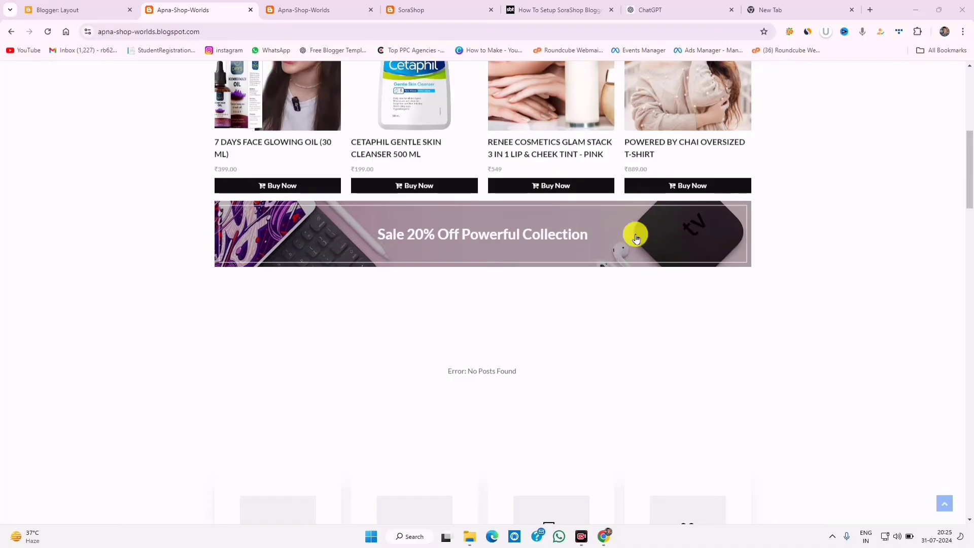
- Inspect the sale banner in DevTools to find its 1058 × 130 size
{"action": "right_click", "coordinate": [343, 223]}
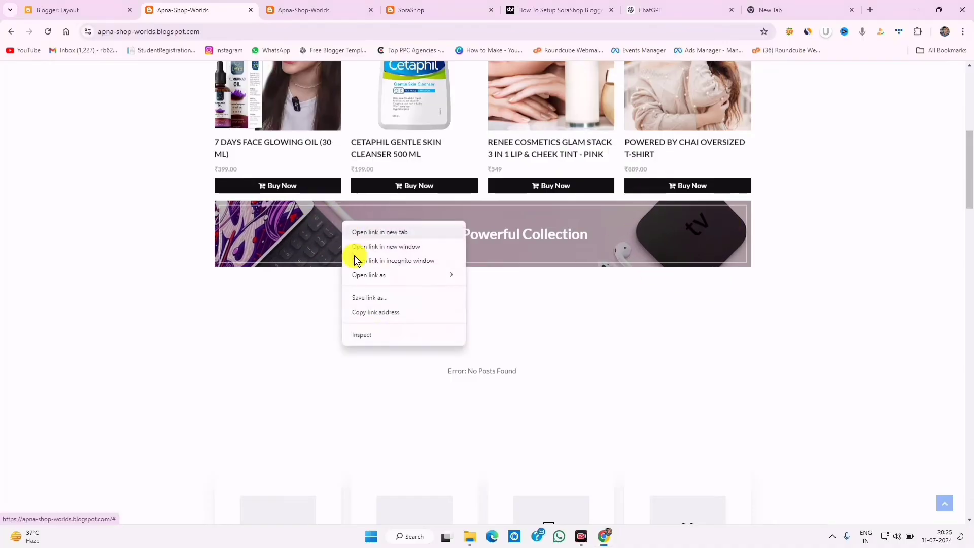
{"action": "key", "text": "Escape"}
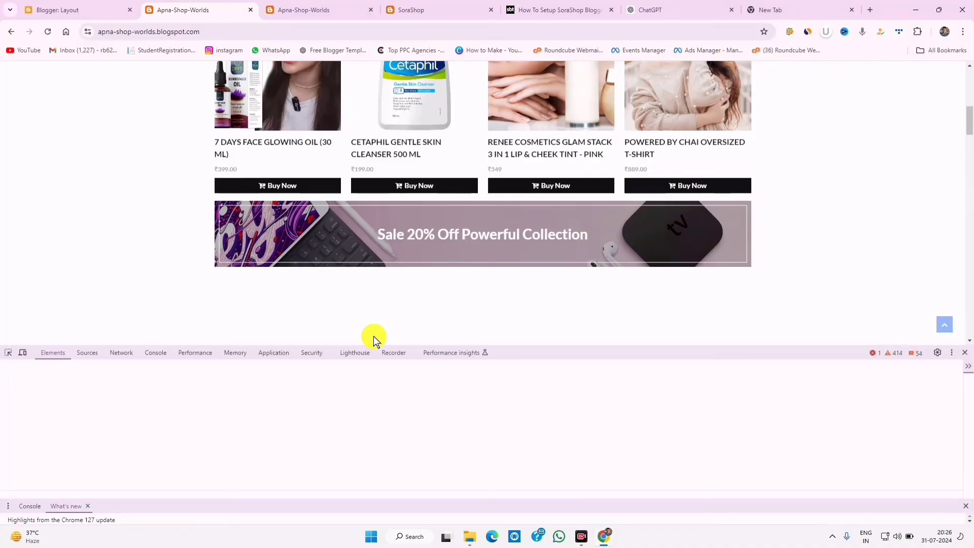
{"action": "left_click", "coordinate": [8, 353]}
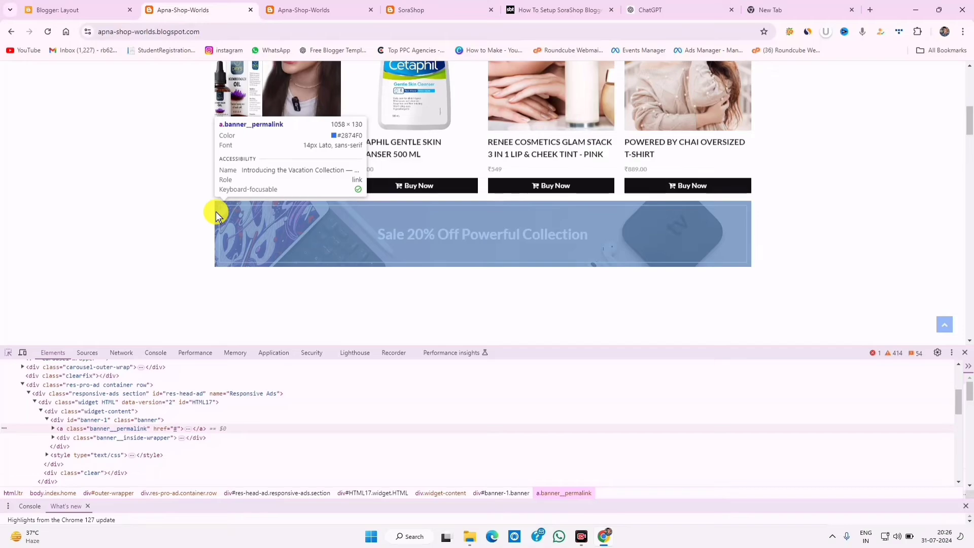
{"action": "scroll", "coordinate": [719, 474], "scroll_direction": "down", "scroll_amount": 5}
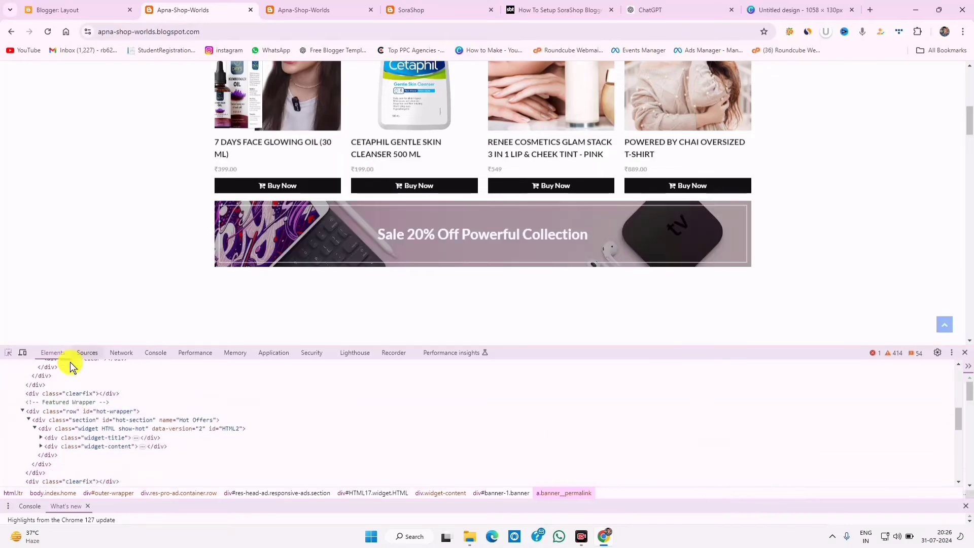
{"action": "left_click", "coordinate": [8, 352]}
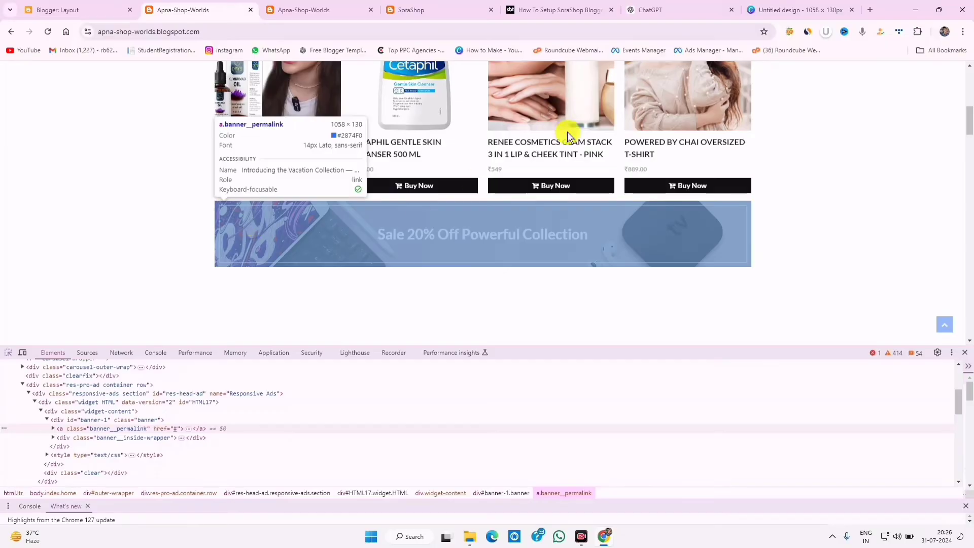
{"action": "left_click", "coordinate": [800, 9]}
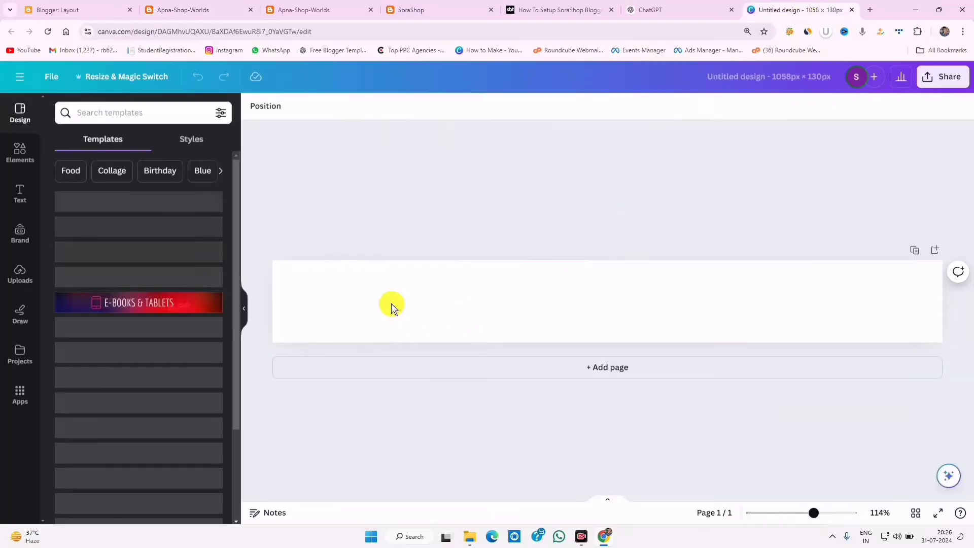
- Search Canva templates for 'OFF' and apply the Black Friday Up To 50% Off leaderboard template
{"action": "left_click", "coordinate": [478, 290]}
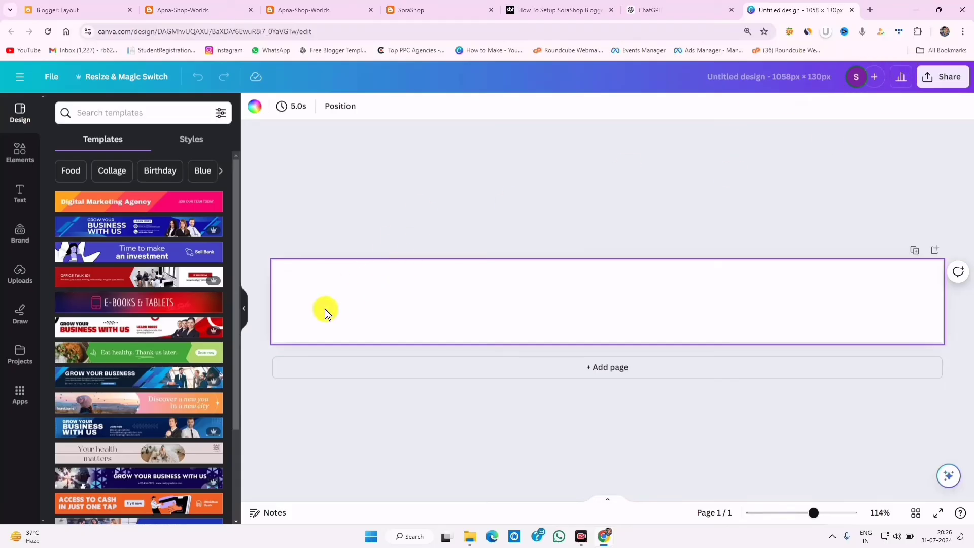
{"action": "scroll", "coordinate": [238, 254], "scroll_direction": "down", "scroll_amount": 3}
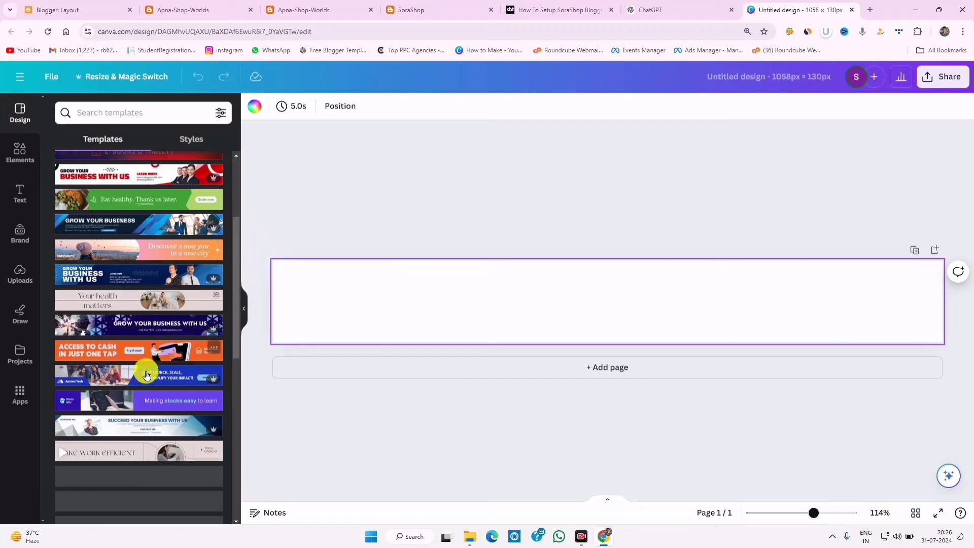
{"action": "left_click", "coordinate": [127, 113]}
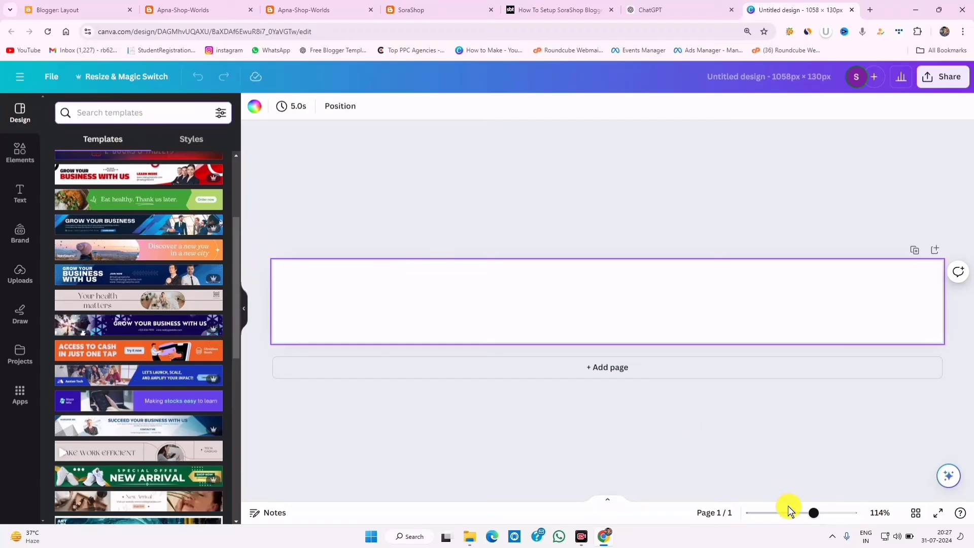
{"action": "left_click", "coordinate": [788, 507]}
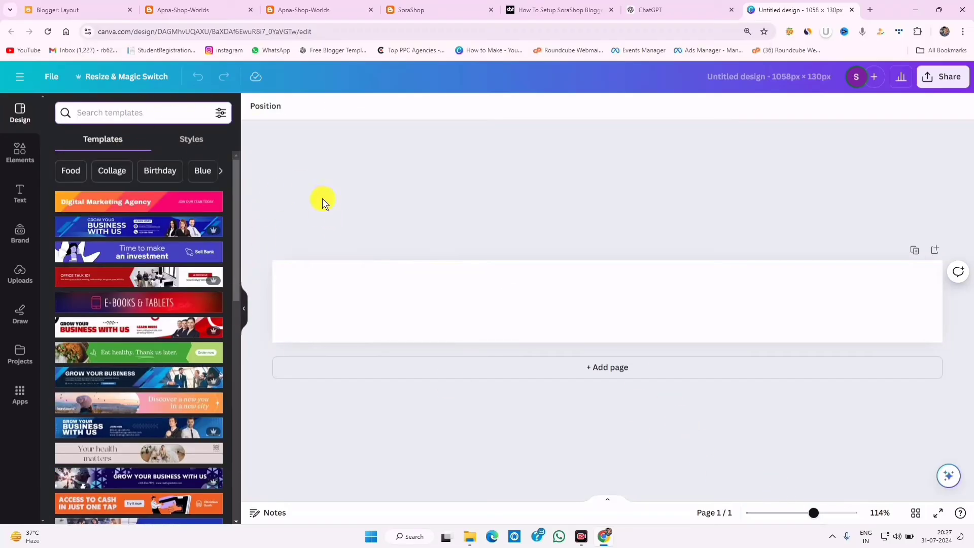
{"action": "left_click", "coordinate": [133, 113]}
{"action": "type", "text": "OFF"}
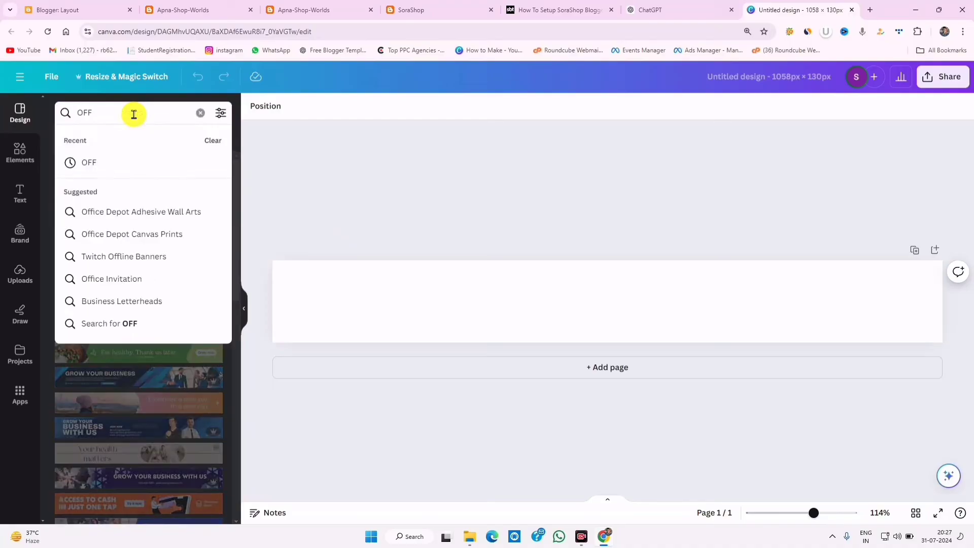
{"action": "key", "text": "Return"}
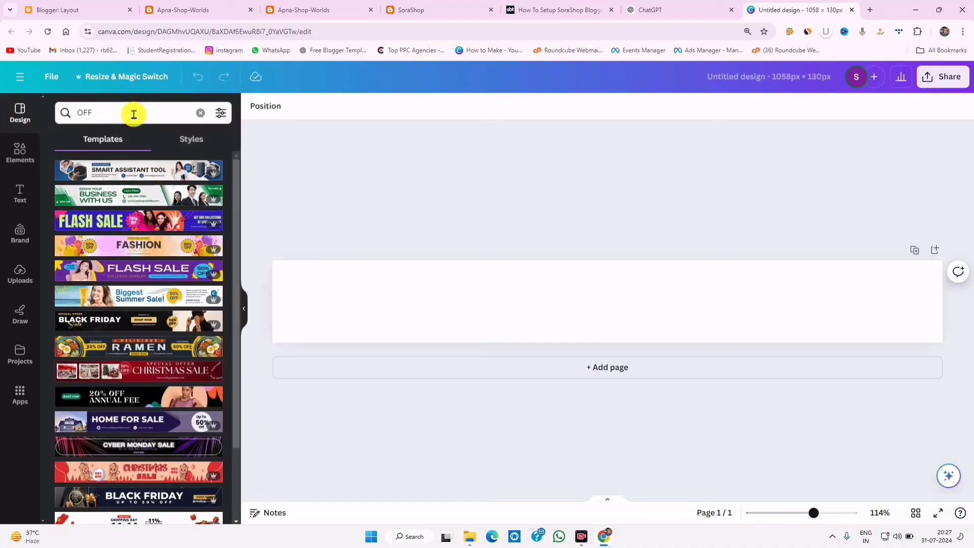
{"action": "scroll", "coordinate": [148, 344], "scroll_direction": "down", "scroll_amount": 4}
{"action": "scroll", "coordinate": [149, 344], "scroll_direction": "down", "scroll_amount": 5}
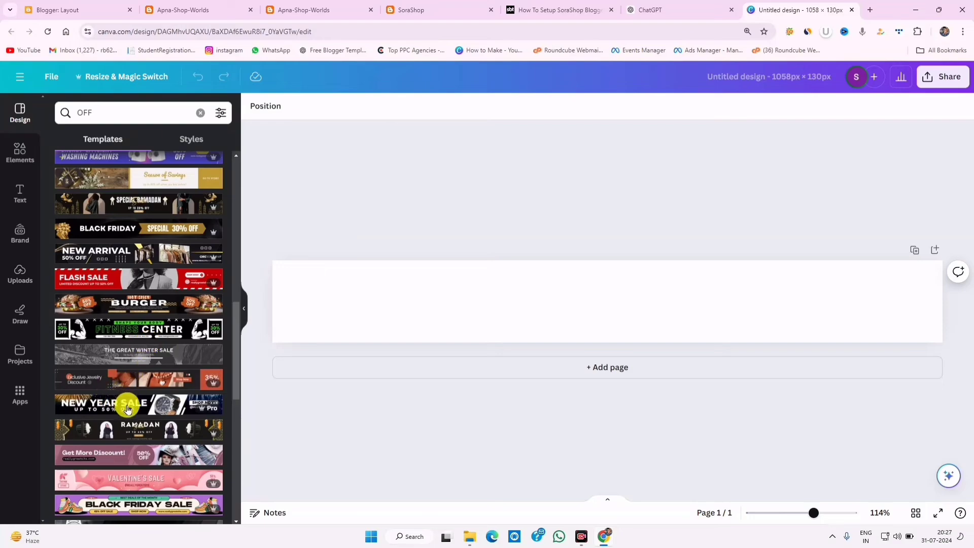
{"action": "scroll", "coordinate": [131, 447], "scroll_direction": "down", "scroll_amount": 4}
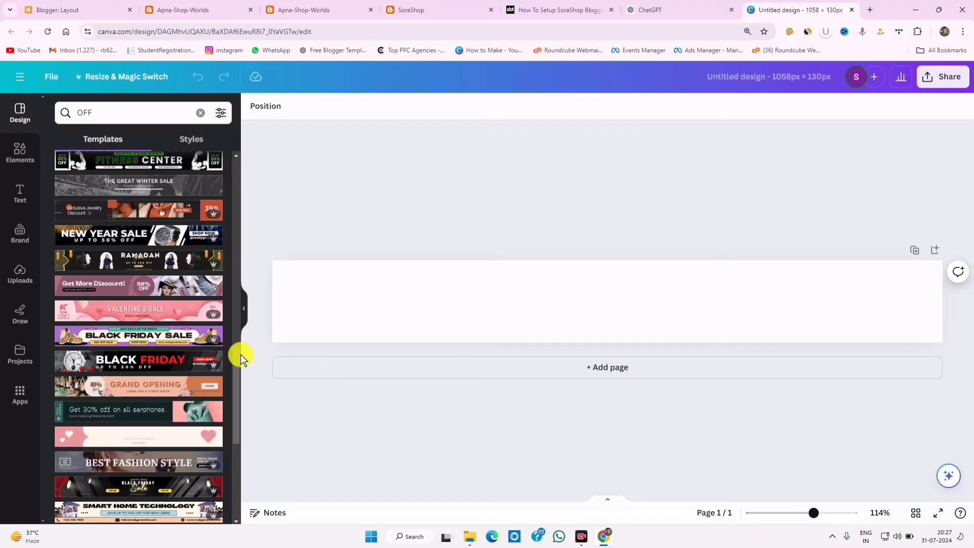
{"action": "left_click", "coordinate": [153, 363]}
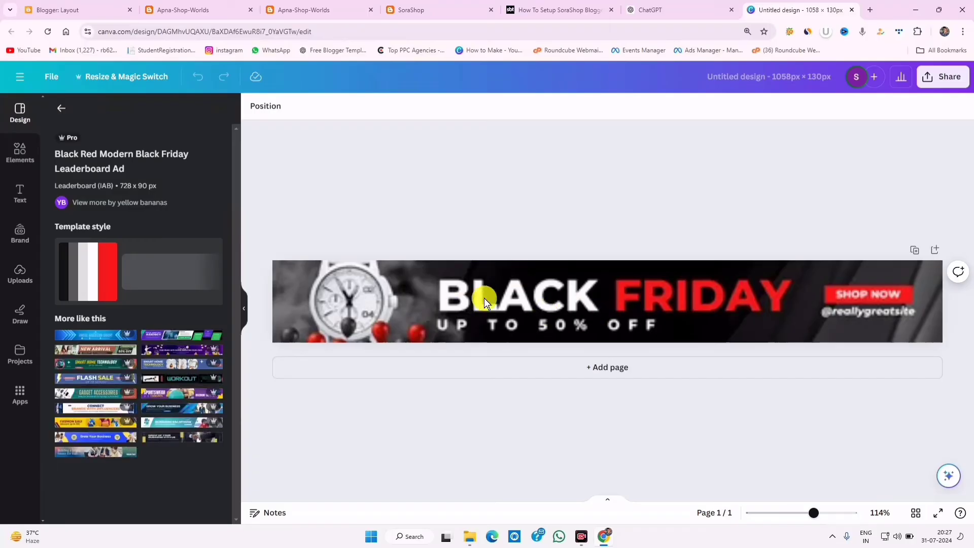
{"action": "left_click", "coordinate": [437, 297]}
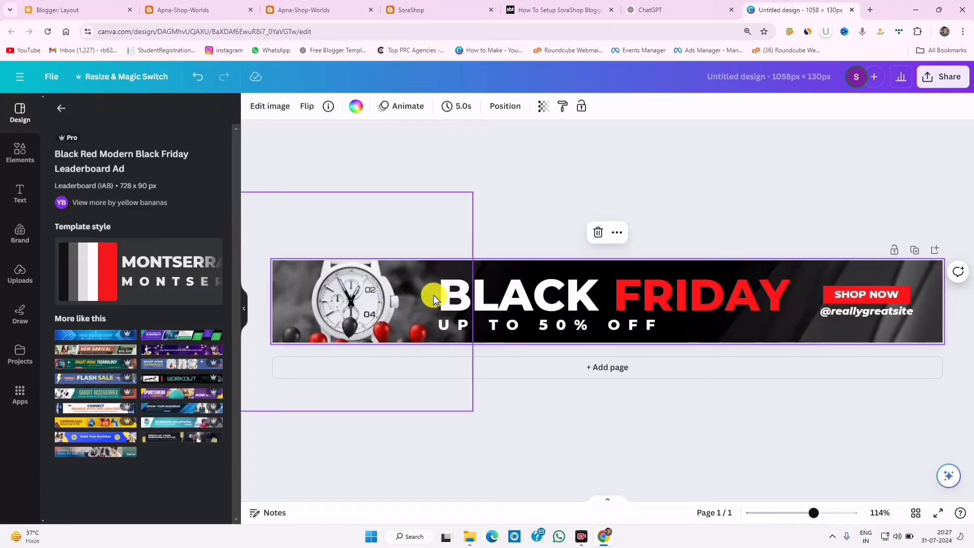
{"action": "double_click", "coordinate": [847, 311]}
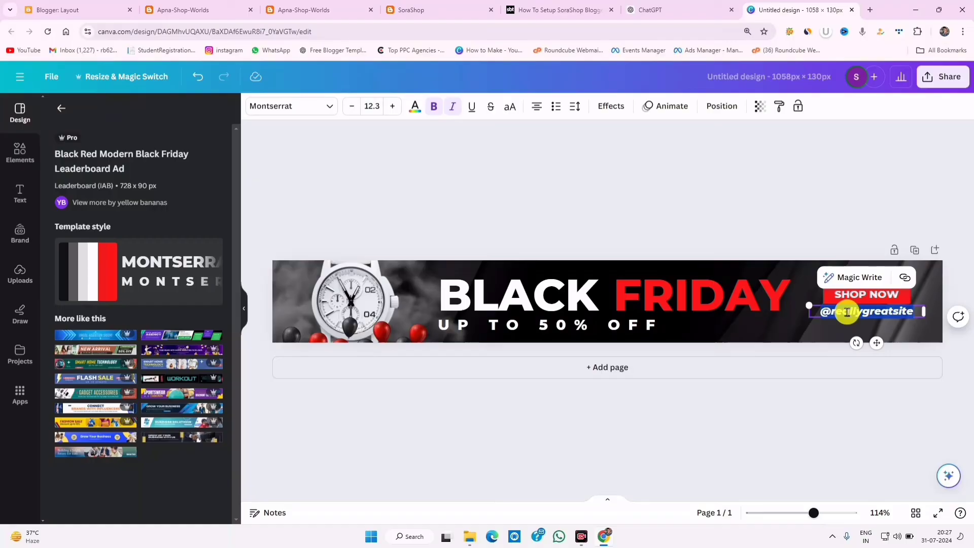
{"action": "key", "text": "BackSpace"}
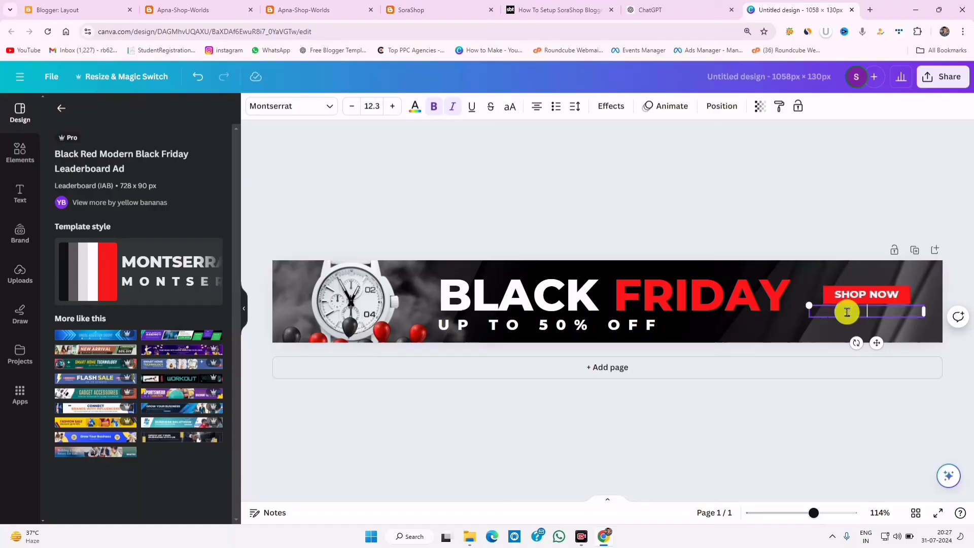
{"action": "left_click", "coordinate": [711, 204]}
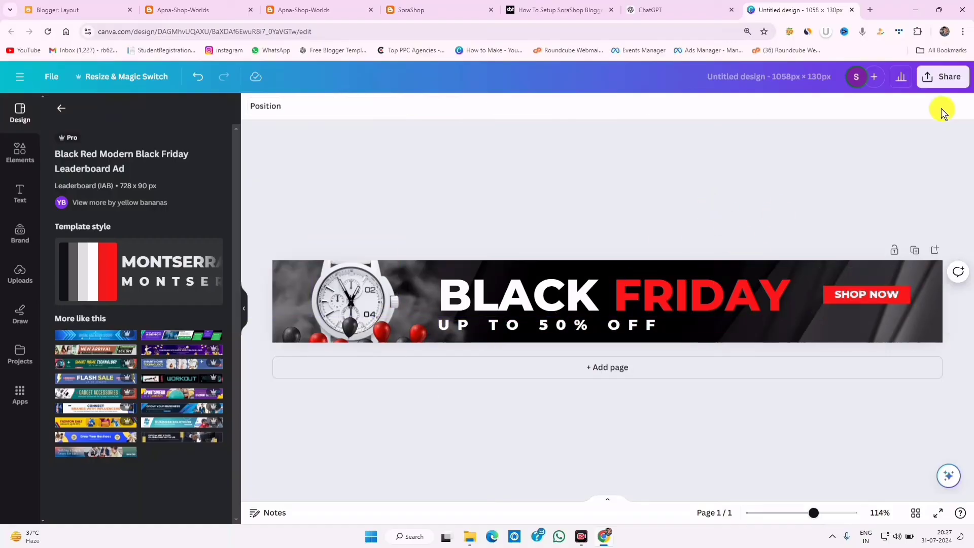
- Download the banner as a PNG
{"action": "left_click", "coordinate": [941, 77]}
{"action": "left_click", "coordinate": [810, 373]}
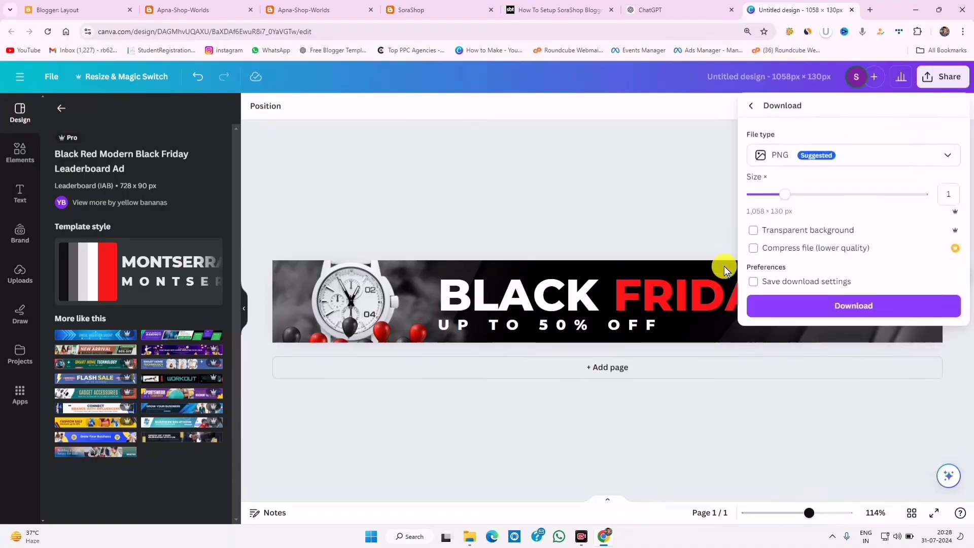
{"action": "left_click", "coordinate": [842, 307]}
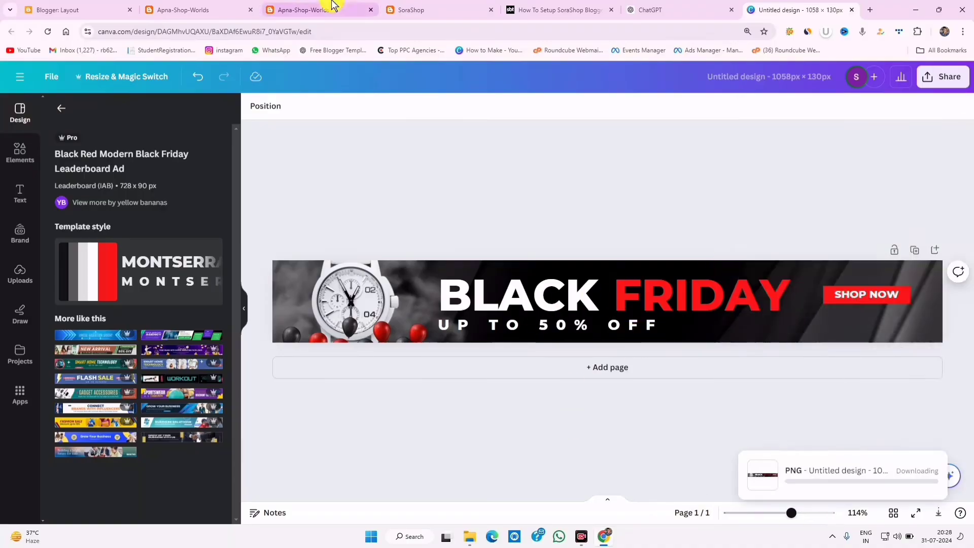
{"action": "left_click", "coordinate": [317, 9]}
{"action": "left_click", "coordinate": [232, 7]}
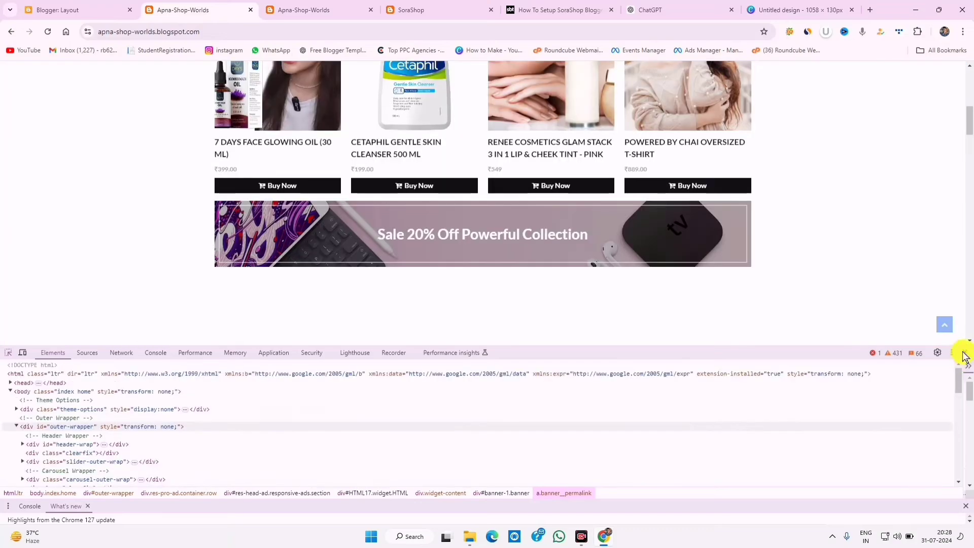
- Copy the Black Friday banner's image address from the Untitled draft page in Blogger
{"action": "left_click", "coordinate": [964, 352]}
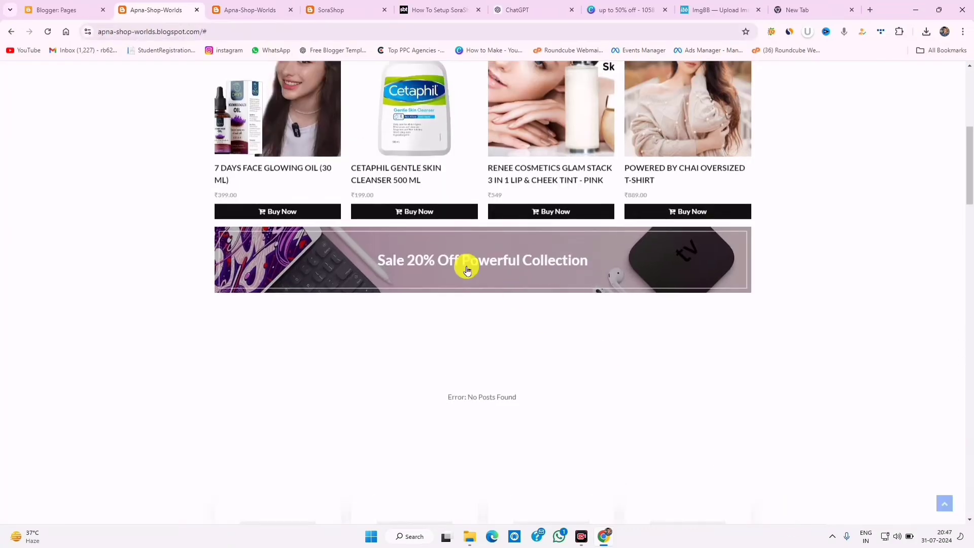
{"action": "left_click", "coordinate": [643, 9]}
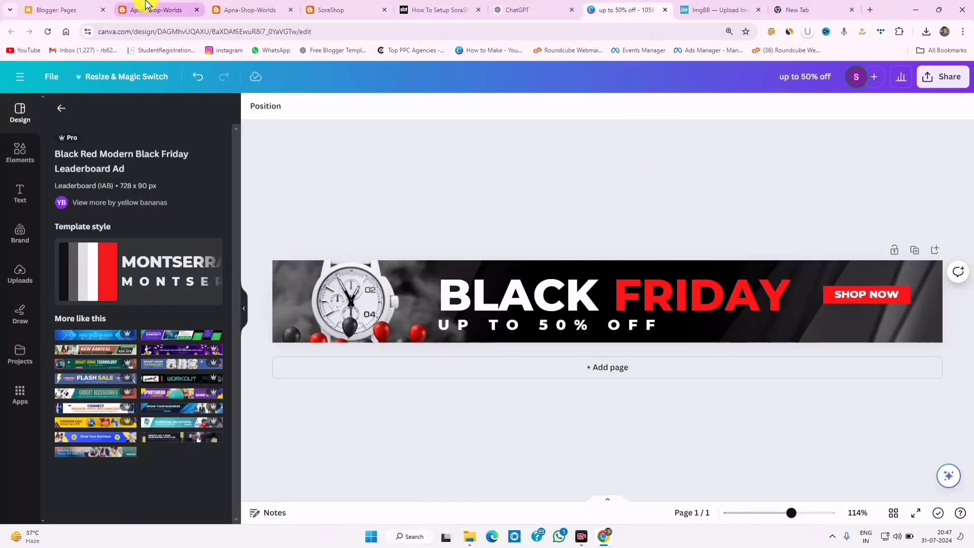
{"action": "left_click", "coordinate": [65, 5]}
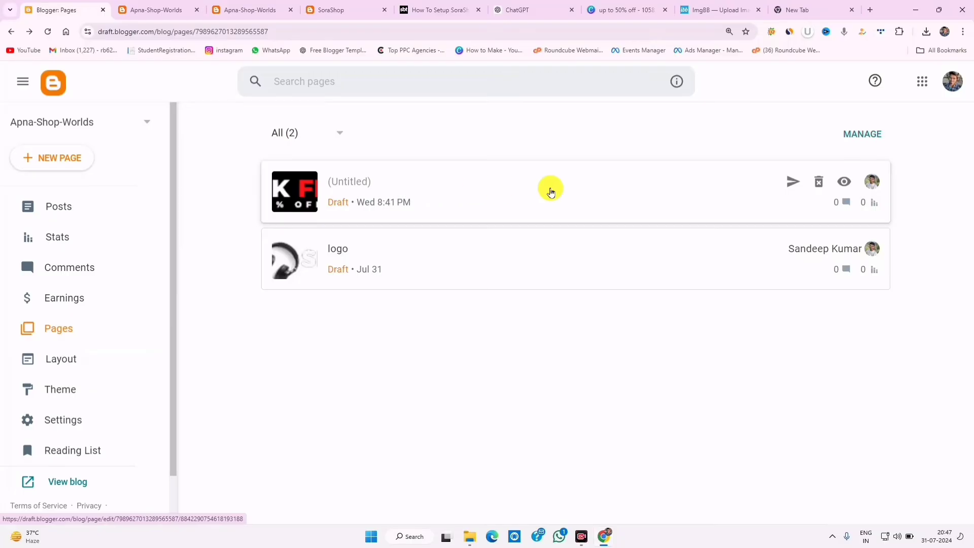
{"action": "left_click", "coordinate": [553, 189]}
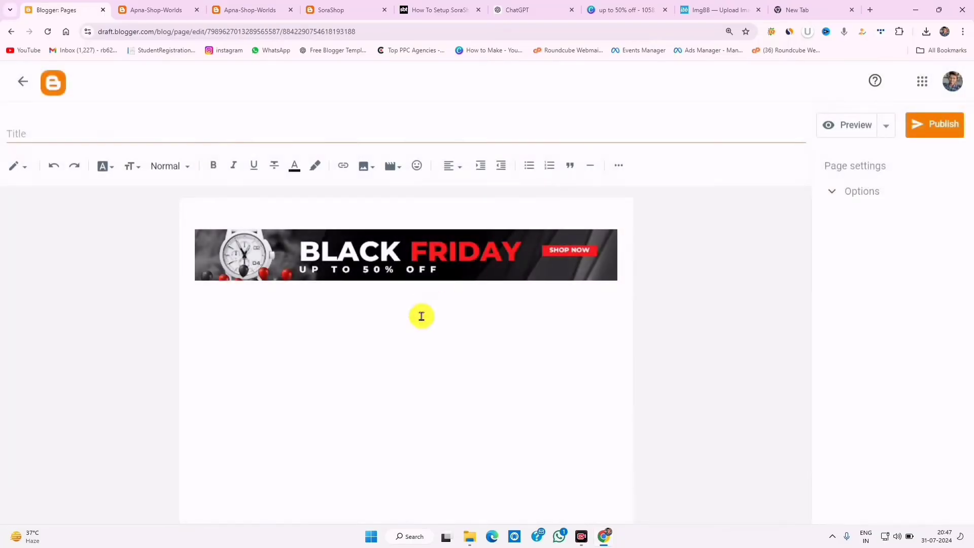
{"action": "right_click", "coordinate": [384, 260]}
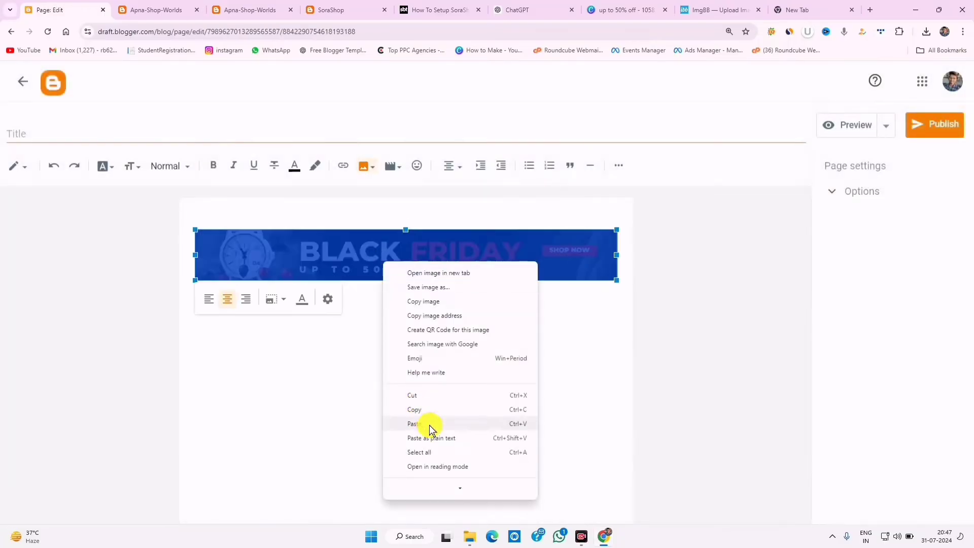
{"action": "left_click", "coordinate": [446, 316]}
{"action": "left_click", "coordinate": [27, 90]}
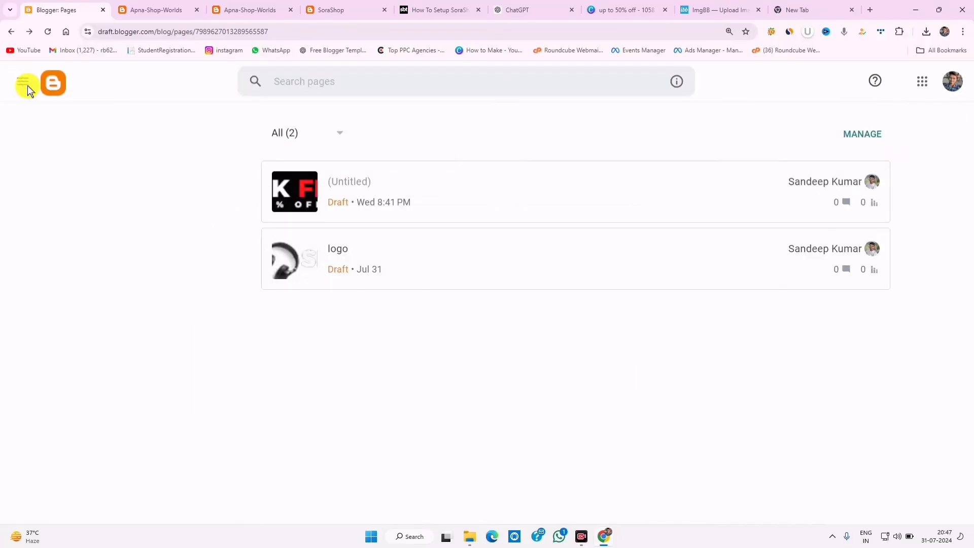
- Open Blogger's Layout page and scroll to the Responsive Ads gadget
{"action": "left_click", "coordinate": [83, 368]}
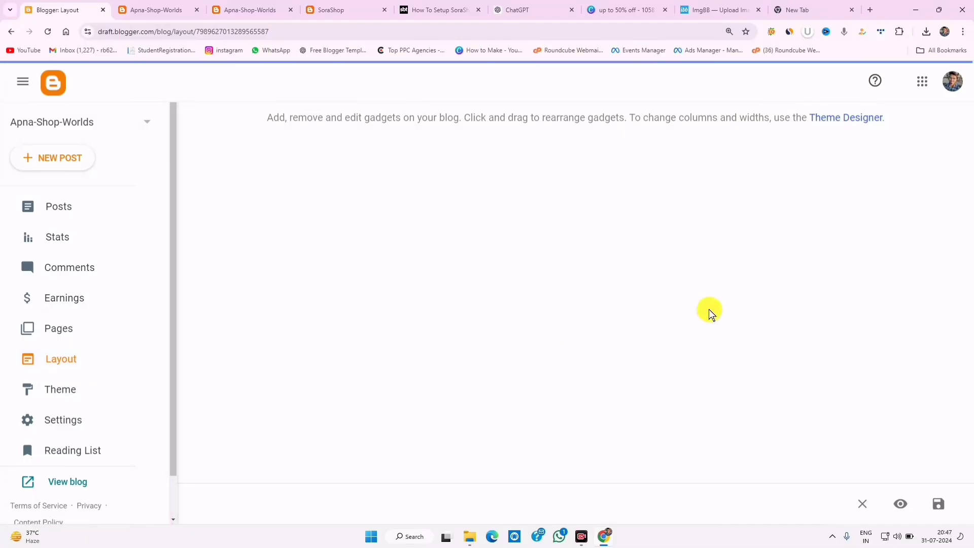
{"action": "scroll", "coordinate": [705, 312], "scroll_direction": "down", "scroll_amount": 10}
{"action": "scroll", "coordinate": [702, 315], "scroll_direction": "down", "scroll_amount": 3}
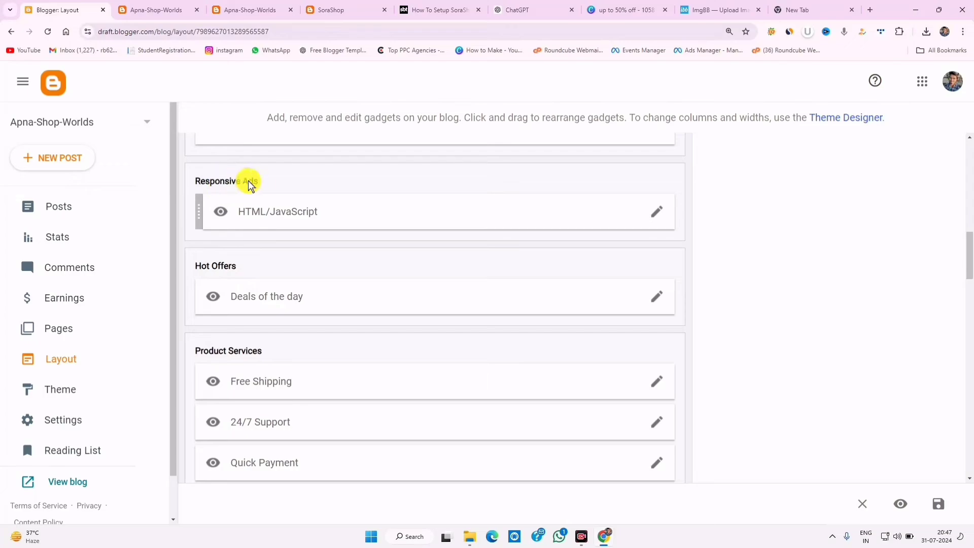
{"action": "scroll", "coordinate": [304, 228], "scroll_direction": "up", "scroll_amount": 3}
- Paste the Black Friday image address as the Responsive Ads background-image URL and save the gadget
{"action": "scroll", "coordinate": [342, 294], "scroll_direction": "down", "scroll_amount": 3}
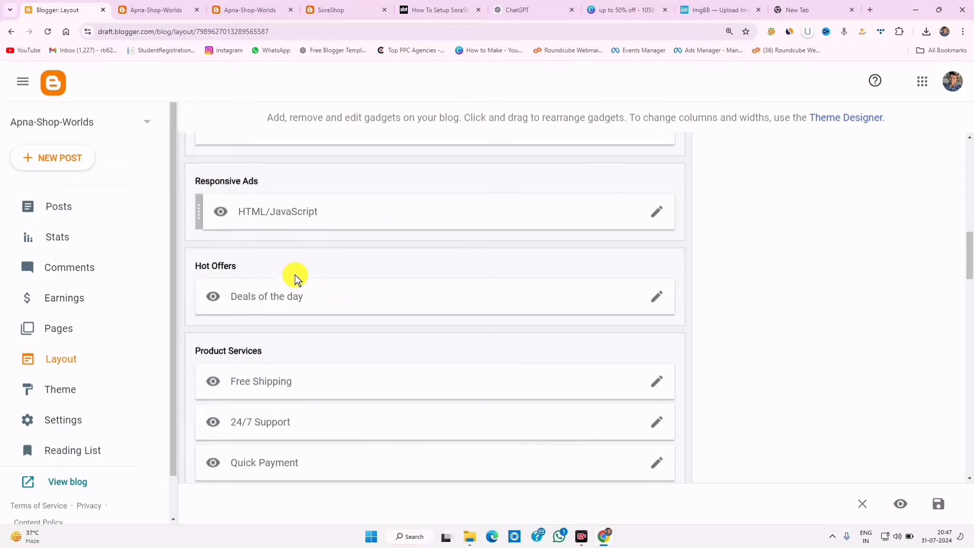
{"action": "left_click", "coordinate": [656, 211]}
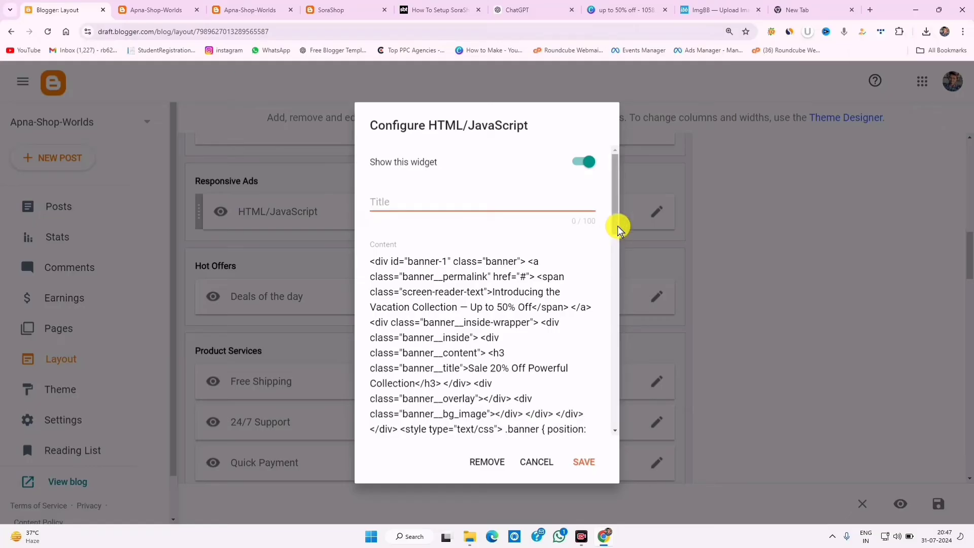
{"action": "left_click_drag", "start_coordinate": [617, 230], "coordinate": [617, 315]}
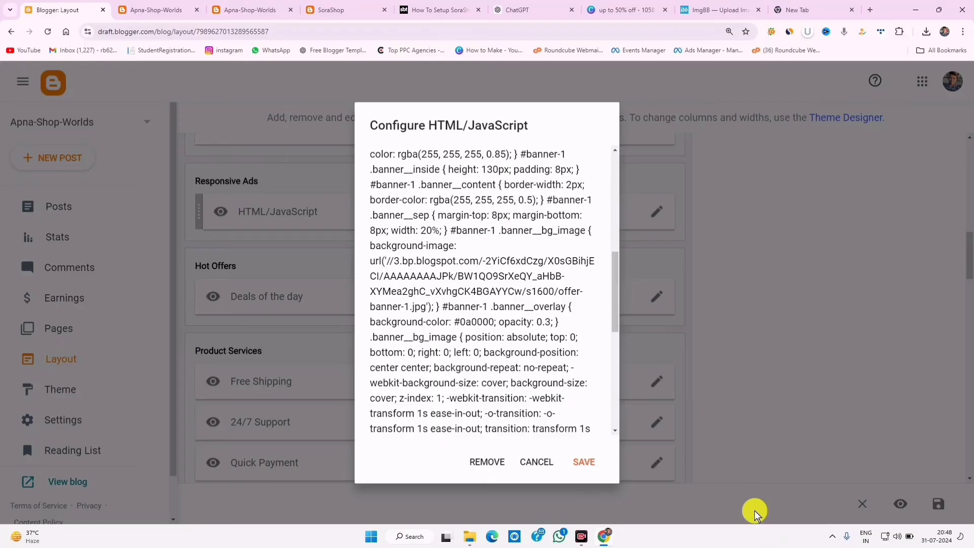
{"action": "left_click", "coordinate": [649, 508]}
{"action": "mouse_move", "coordinate": [370, 254]}
{"action": "left_mouse_down"}
{"action": "mouse_move", "coordinate": [400, 288]}
{"action": "mouse_move", "coordinate": [515, 343]}
{"action": "mouse_move", "coordinate": [556, 330]}
{"action": "mouse_move", "coordinate": [434, 310]}
{"action": "mouse_move", "coordinate": [607, 309]}
{"action": "mouse_move", "coordinate": [597, 313]}
{"action": "left_mouse_up"}
{"action": "left_click_drag", "start_coordinate": [435, 298], "coordinate": [604, 324]}
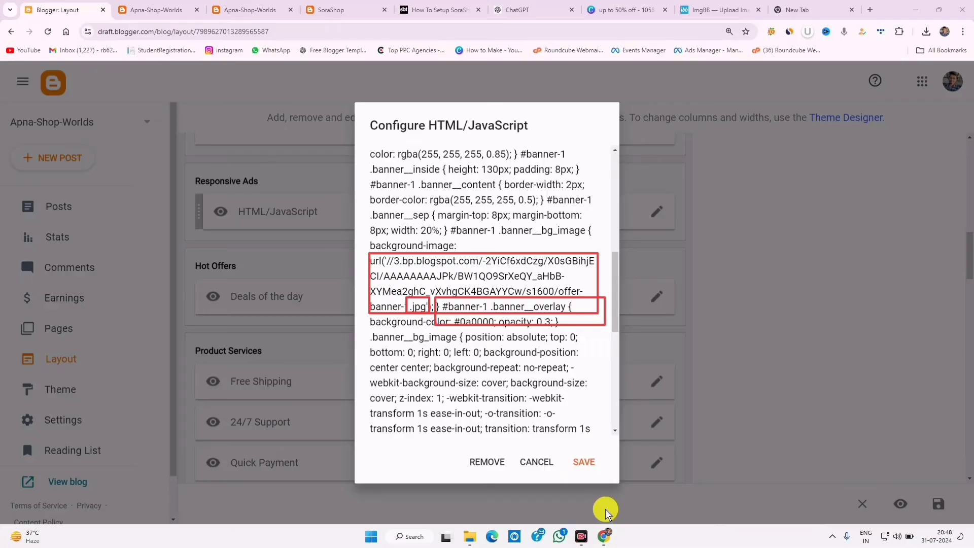
{"action": "mouse_move", "coordinate": [386, 261]}
{"action": "left_mouse_down"}
{"action": "mouse_move", "coordinate": [456, 278]}
{"action": "mouse_move", "coordinate": [417, 304]}
{"action": "left_mouse_up"}
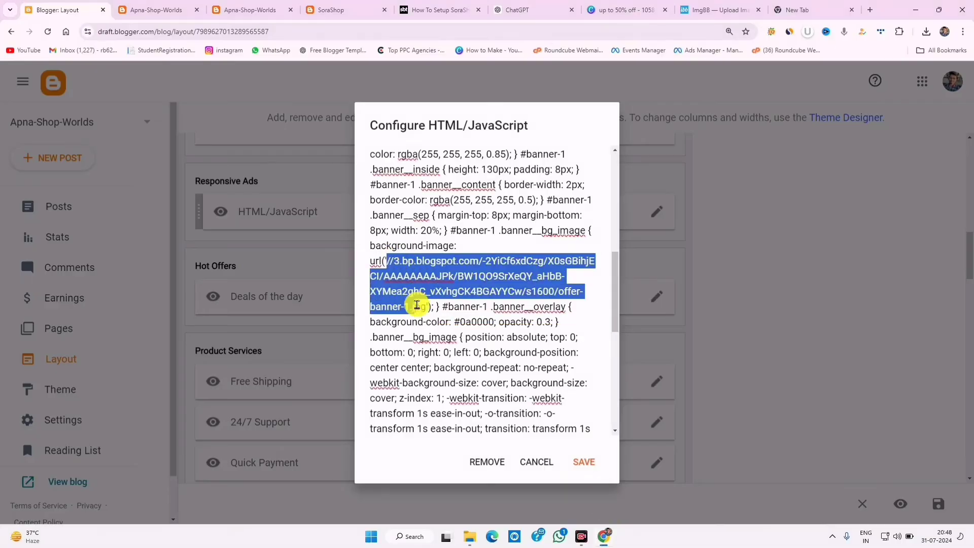
{"action": "right_click", "coordinate": [407, 270]}
{"action": "left_click", "coordinate": [439, 97]}
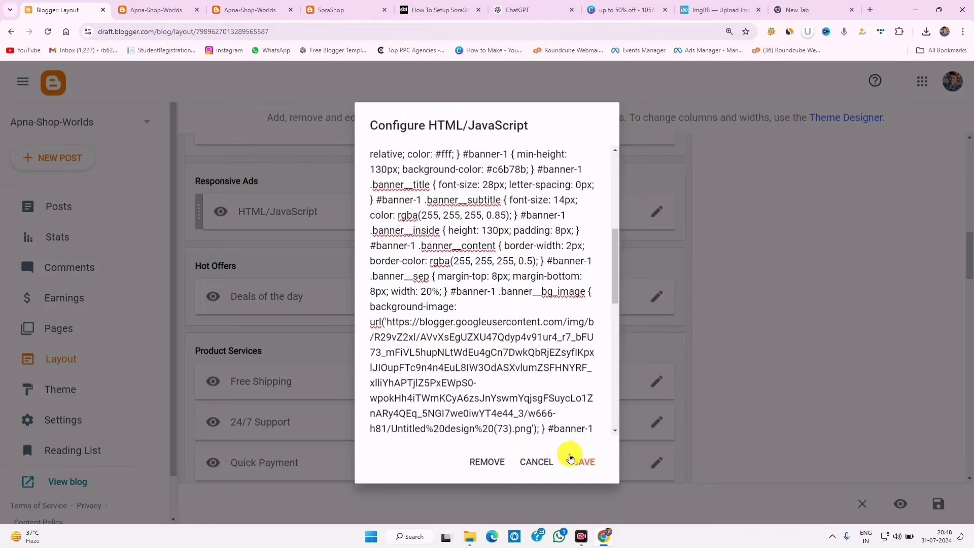
{"action": "left_click", "coordinate": [584, 460]}
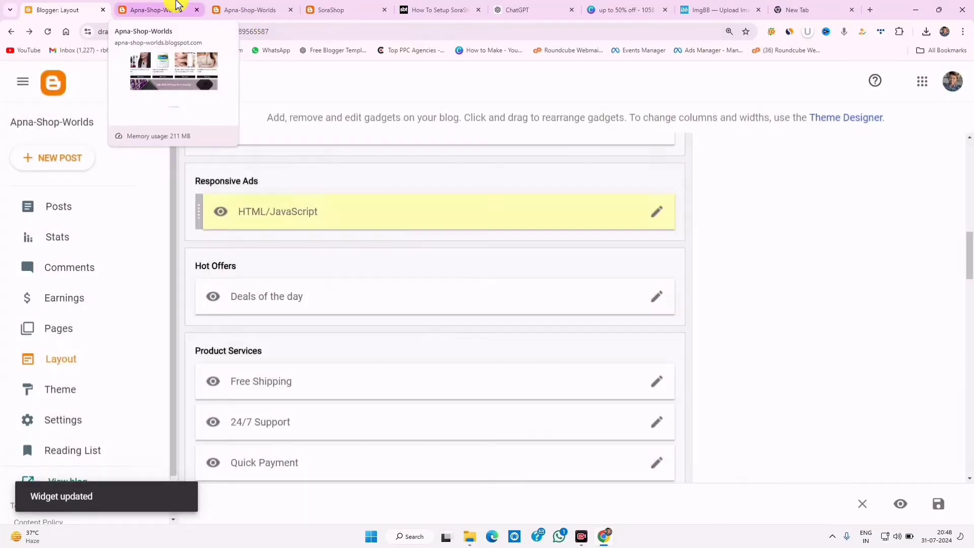
{"action": "left_click", "coordinate": [176, 6]}
- Reload the live blog and check the new Black Friday sale banner
{"action": "left_click", "coordinate": [52, 34]}
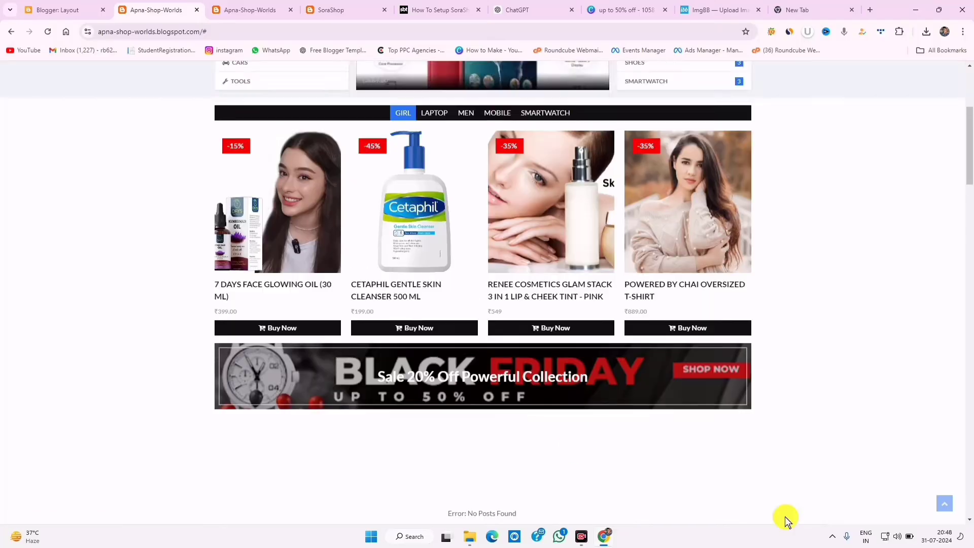
{"action": "scroll", "coordinate": [761, 517], "scroll_direction": "down", "scroll_amount": 2}
{"action": "left_click", "coordinate": [645, 519]}
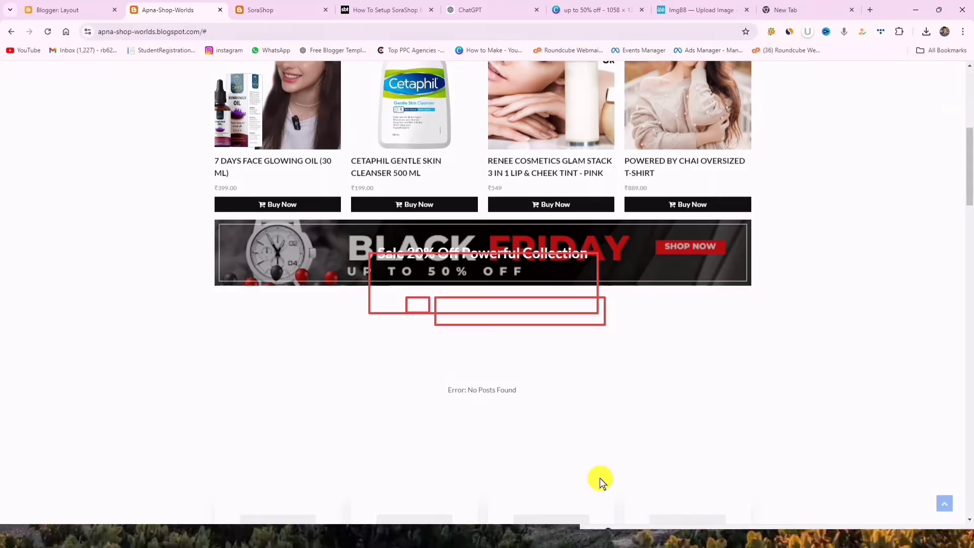
{"action": "mouse_move", "coordinate": [197, 221]}
{"action": "left_mouse_down"}
{"action": "mouse_move", "coordinate": [554, 311]}
{"action": "mouse_move", "coordinate": [740, 322]}
{"action": "left_mouse_up"}
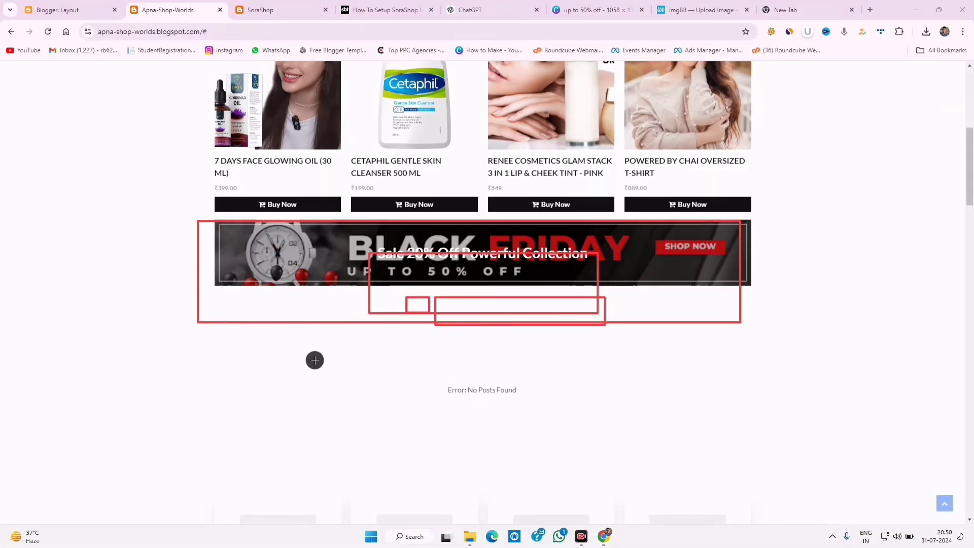
{"action": "left_click_drag", "start_coordinate": [252, 314], "coordinate": [703, 463]}
{"action": "left_click_drag", "start_coordinate": [414, 370], "coordinate": [564, 411]}
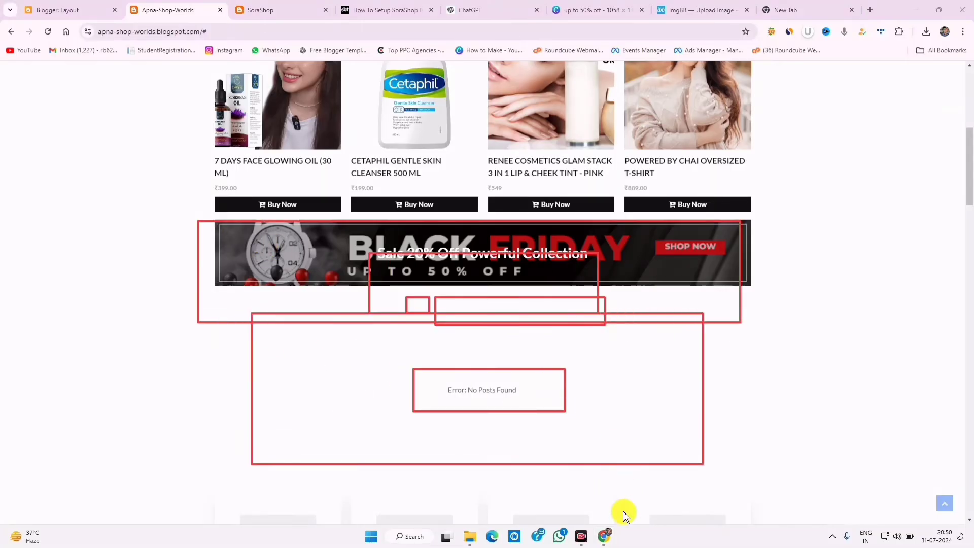
{"action": "left_click", "coordinate": [757, 509]}
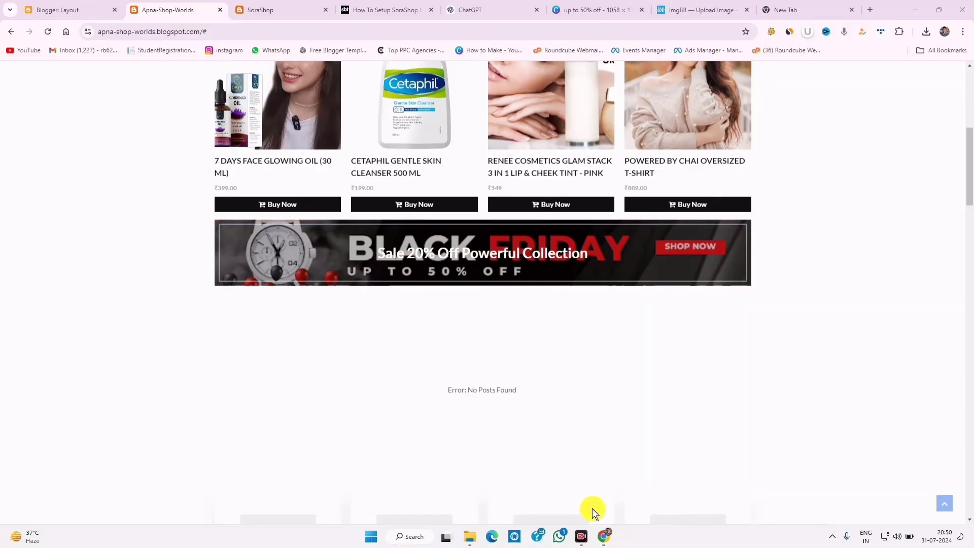
- Dismiss the SoraShop demo popup, look over its page, and return to the Layout editor
{"action": "left_click", "coordinate": [274, 11]}
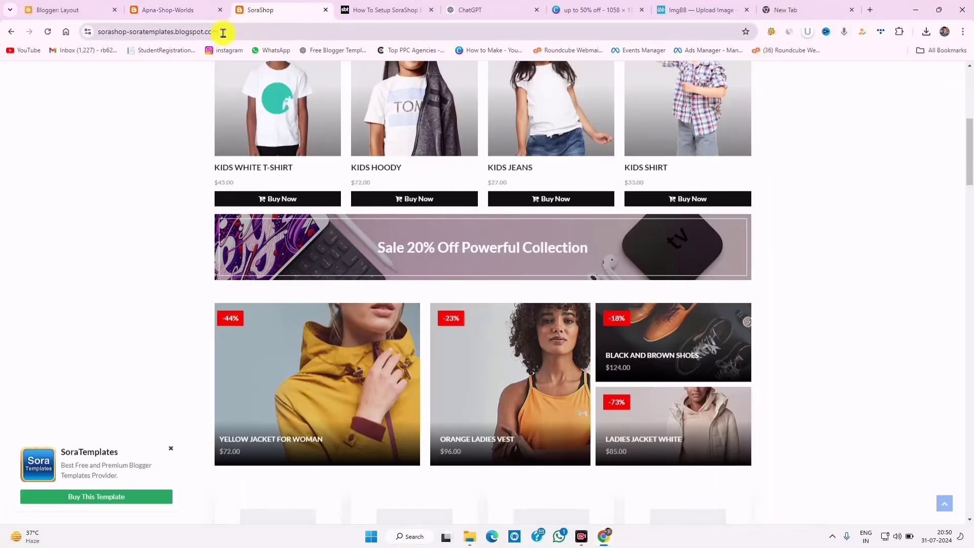
{"action": "left_click", "coordinate": [173, 447]}
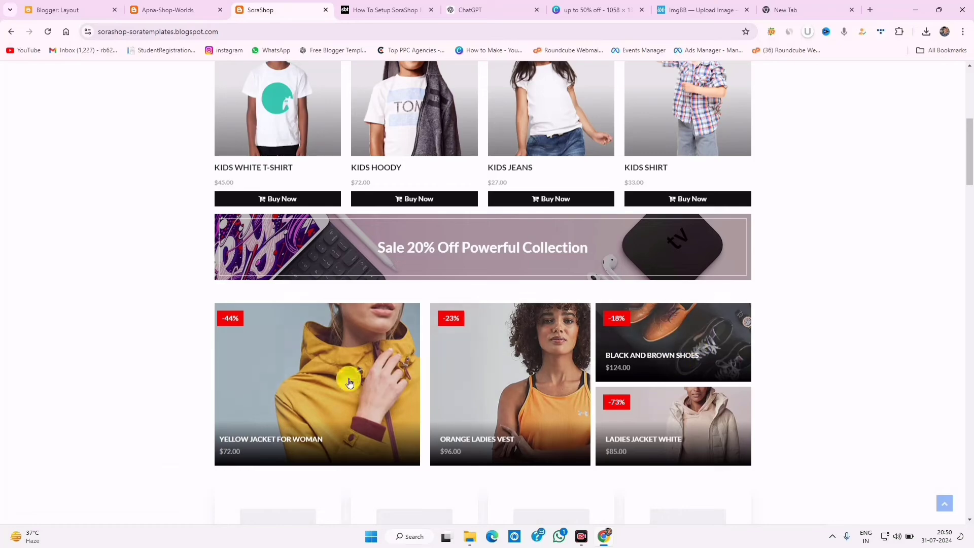
{"action": "scroll", "coordinate": [428, 397], "scroll_direction": "down", "scroll_amount": 3}
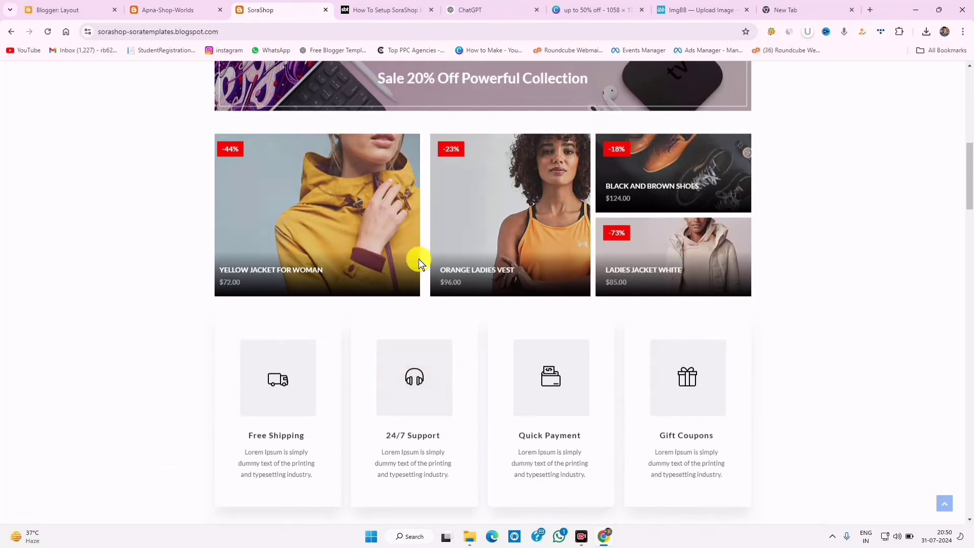
{"action": "left_click", "coordinate": [72, 8]}
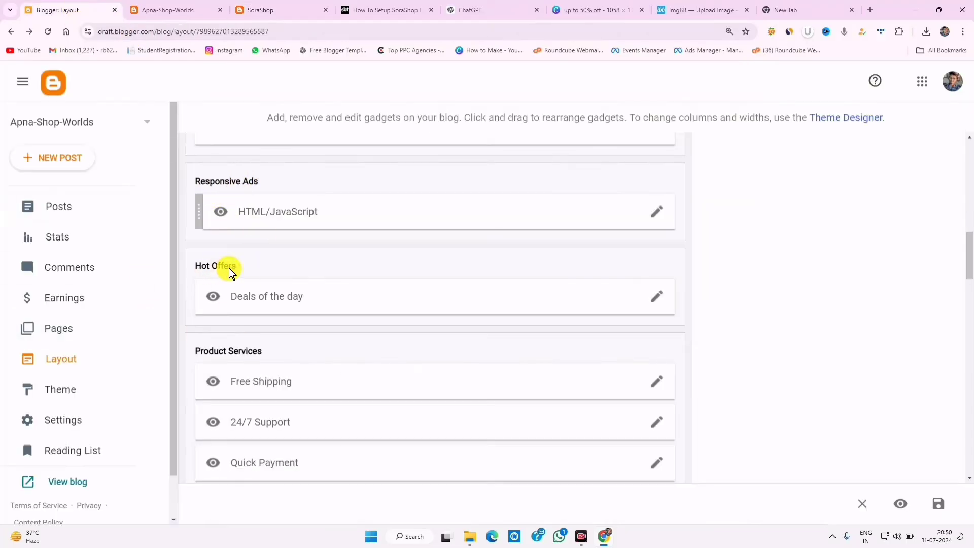
- Change the Deals of the day gadget content to Girl/hot-posts and save it
{"action": "left_click", "coordinate": [652, 297]}
{"action": "double_click", "coordinate": [379, 339]}
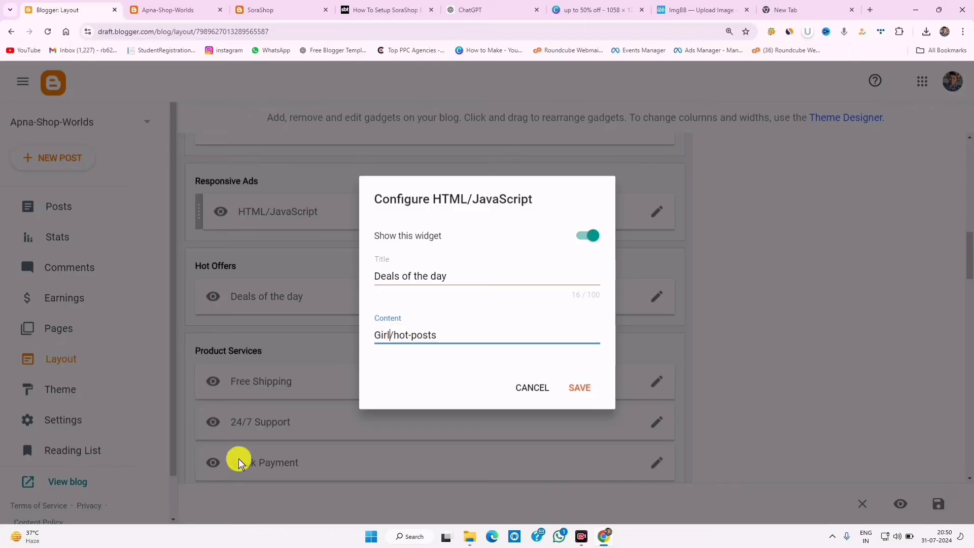
{"action": "left_click", "coordinate": [582, 387]}
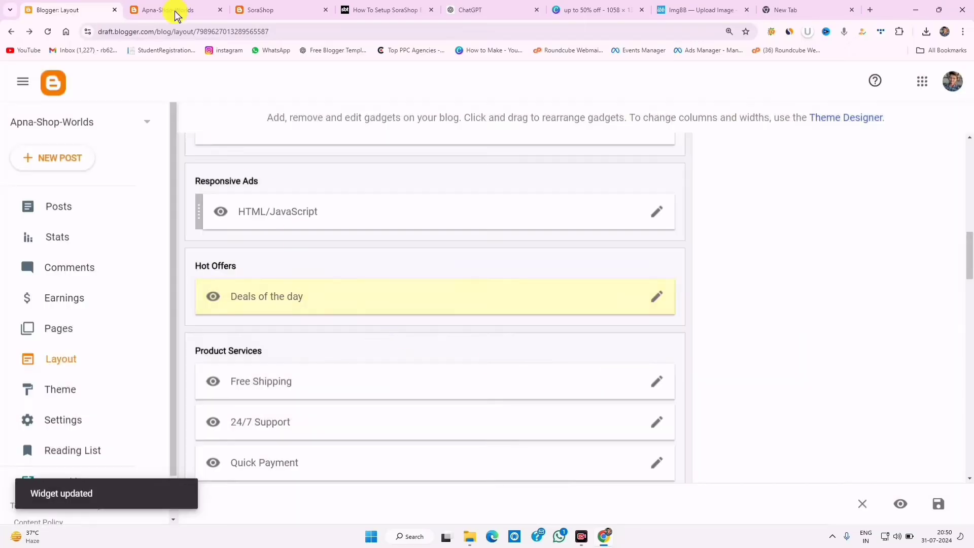
{"action": "left_click", "coordinate": [175, 11]}
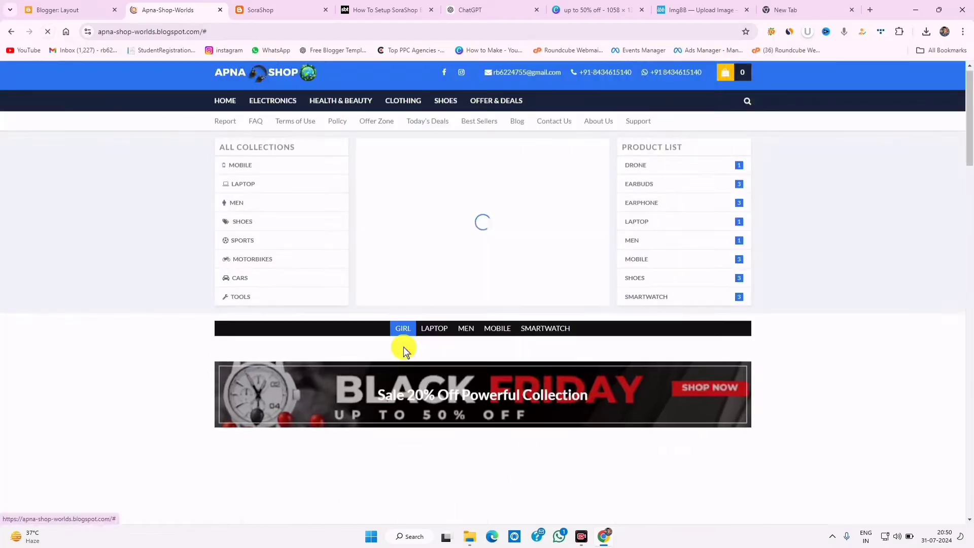
- Compare the live blog's placeholder feature boxes with the SoraShop demo store
{"action": "scroll", "coordinate": [400, 350], "scroll_direction": "down", "scroll_amount": 10}
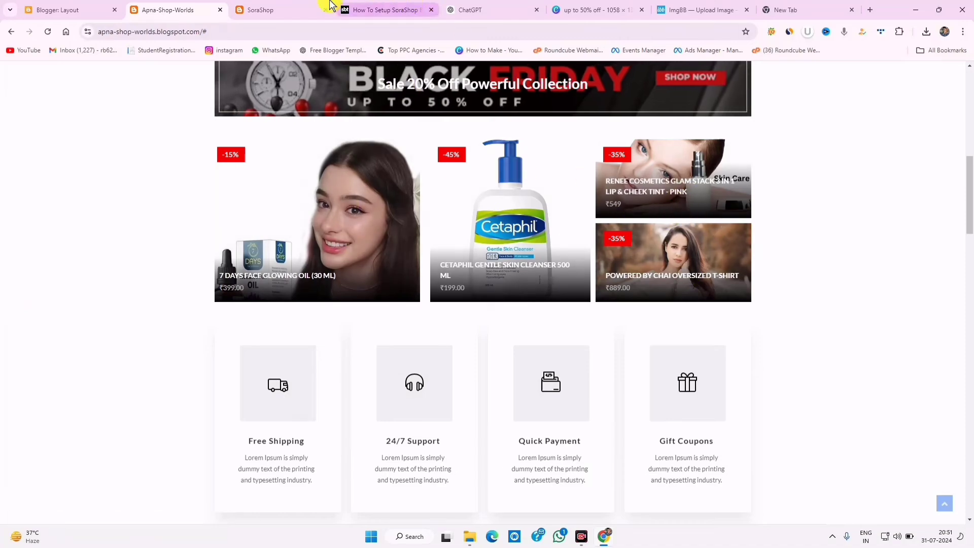
{"action": "left_click", "coordinate": [279, 8]}
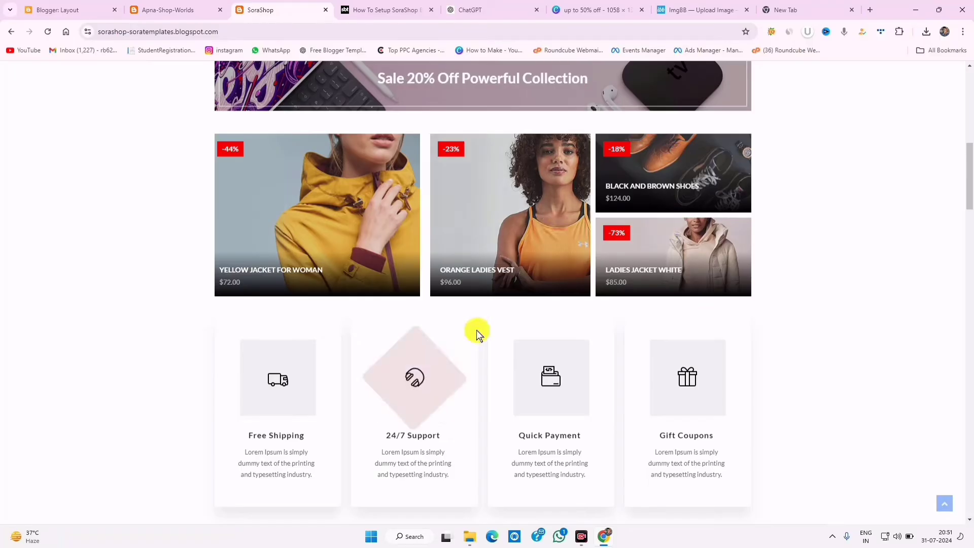
{"action": "scroll", "coordinate": [474, 331], "scroll_direction": "down", "scroll_amount": 3}
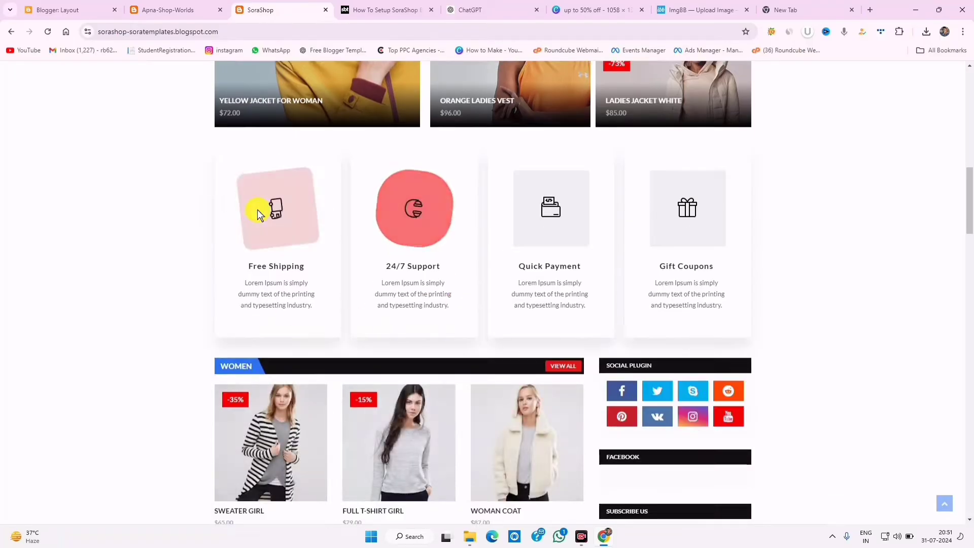
{"action": "left_click", "coordinate": [173, 9]}
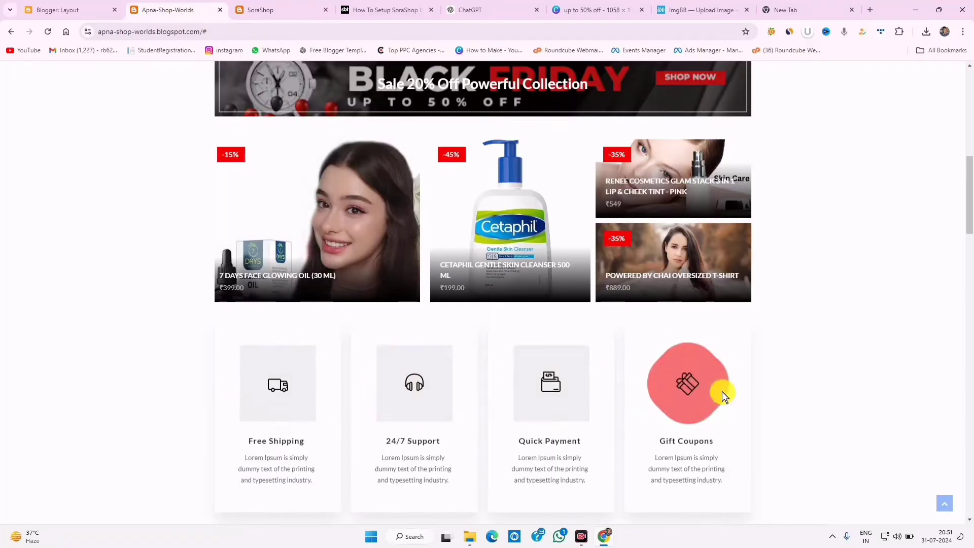
{"action": "scroll", "coordinate": [762, 510], "scroll_direction": "down", "scroll_amount": 3}
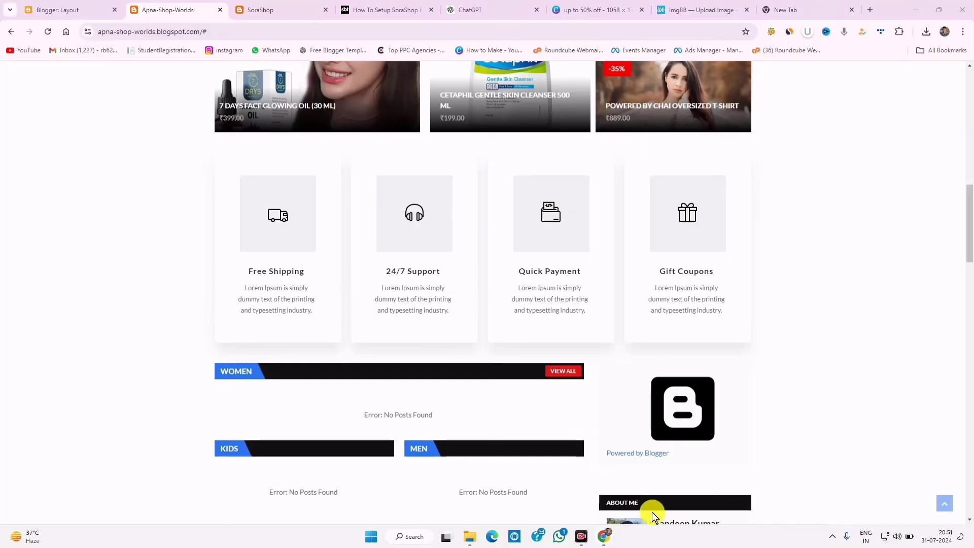
{"action": "left_click_drag", "start_coordinate": [242, 282], "coordinate": [321, 310]}
{"action": "mouse_move", "coordinate": [372, 271]}
{"action": "left_mouse_down"}
{"action": "mouse_move", "coordinate": [419, 315]}
{"action": "mouse_move", "coordinate": [466, 327]}
{"action": "left_mouse_up"}
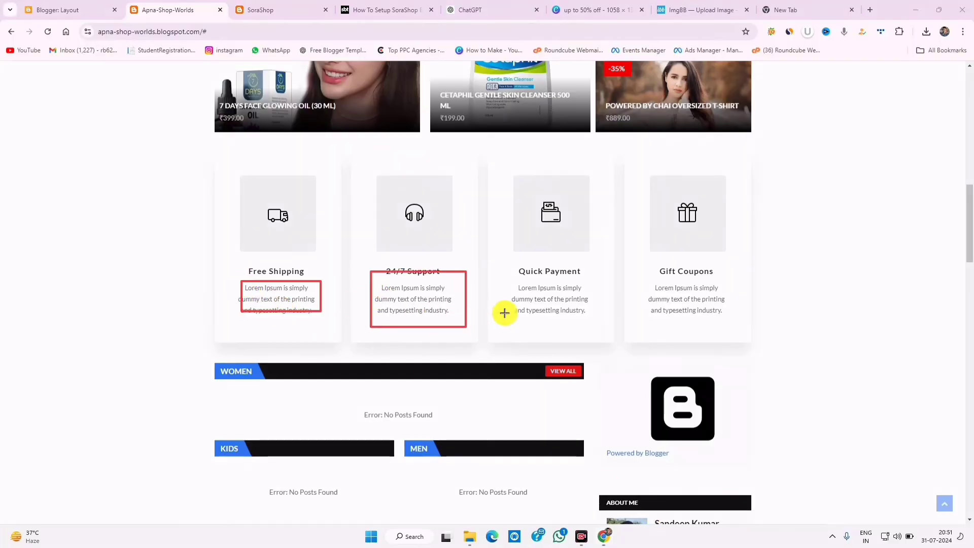
{"action": "left_click_drag", "start_coordinate": [504, 281], "coordinate": [603, 316]}
{"action": "left_click_drag", "start_coordinate": [644, 282], "coordinate": [720, 323]}
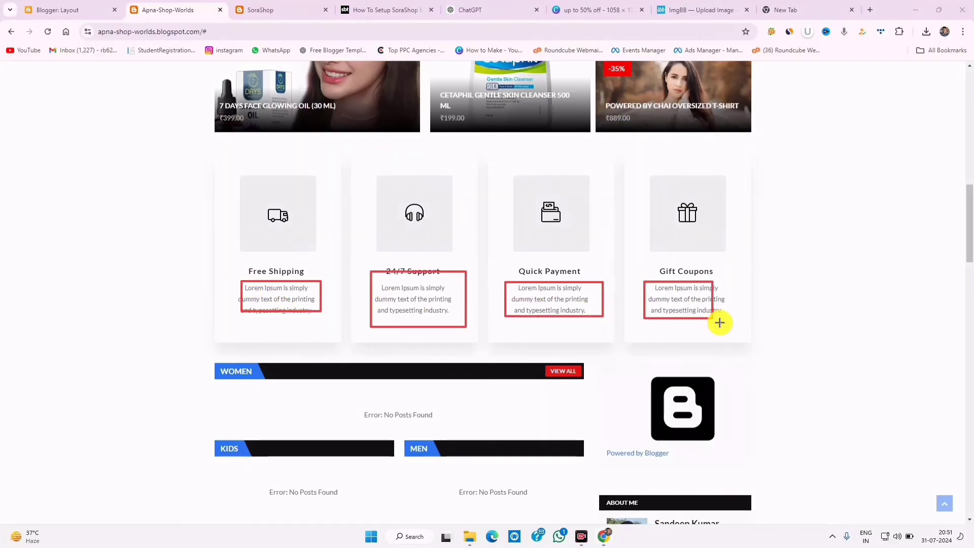
{"action": "left_click", "coordinate": [760, 512]}
- Copy the Free Shipping heading and bring up the ChatGPT conversation with its description
{"action": "left_click_drag", "start_coordinate": [248, 271], "coordinate": [311, 269]}
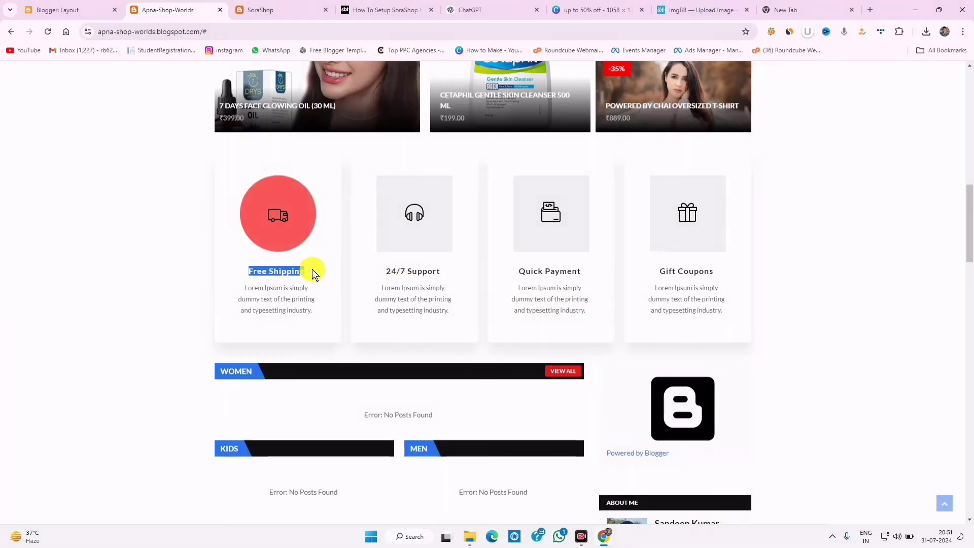
{"action": "right_click", "coordinate": [282, 275]}
{"action": "left_click", "coordinate": [298, 284]}
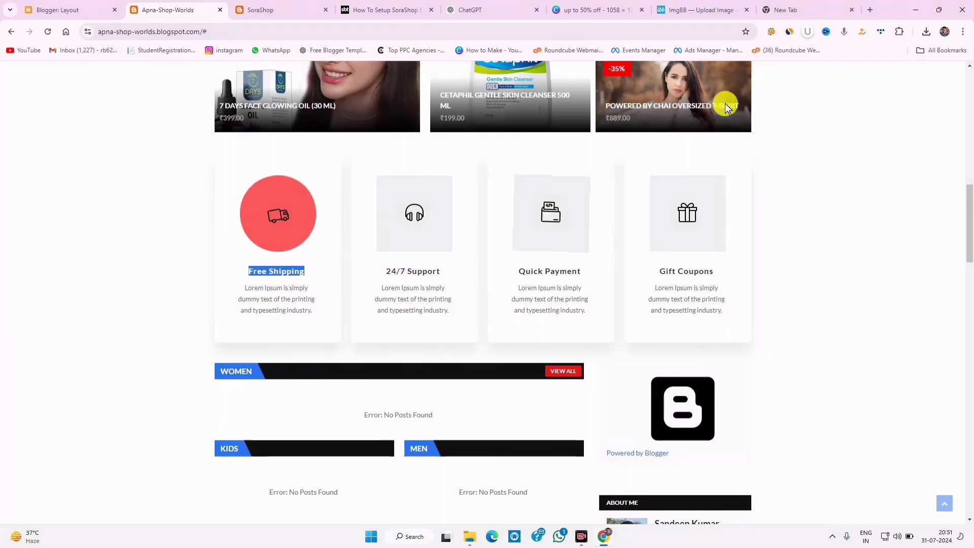
{"action": "left_click", "coordinate": [482, 10]}
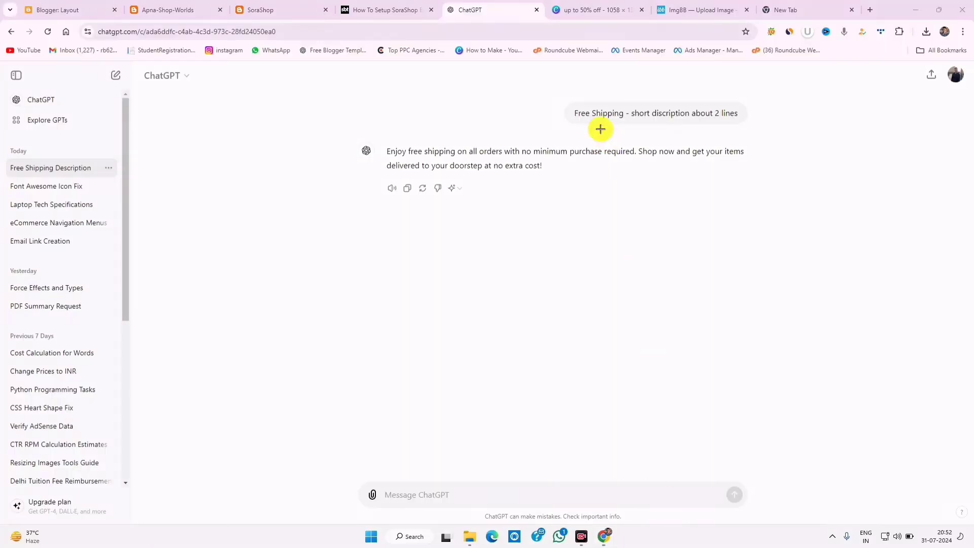
- Copy ChatGPT's two-line Free Shipping description and return to the Blogger Layout page
{"action": "mouse_move", "coordinate": [633, 106]}
{"action": "left_mouse_down"}
{"action": "mouse_move", "coordinate": [746, 129]}
{"action": "mouse_move", "coordinate": [749, 120]}
{"action": "left_mouse_up"}
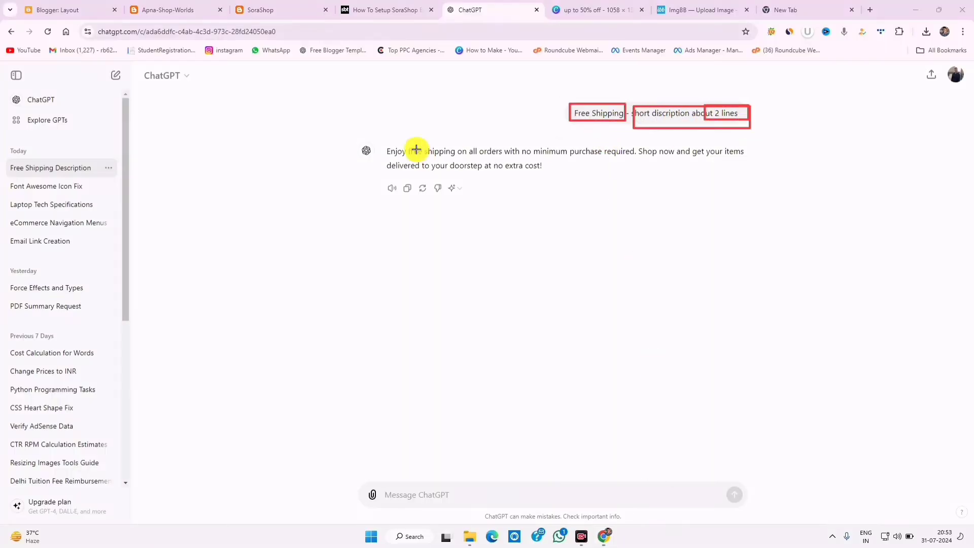
{"action": "mouse_move", "coordinate": [380, 140]}
{"action": "left_mouse_down"}
{"action": "mouse_move", "coordinate": [456, 167]}
{"action": "mouse_move", "coordinate": [782, 172]}
{"action": "left_mouse_up"}
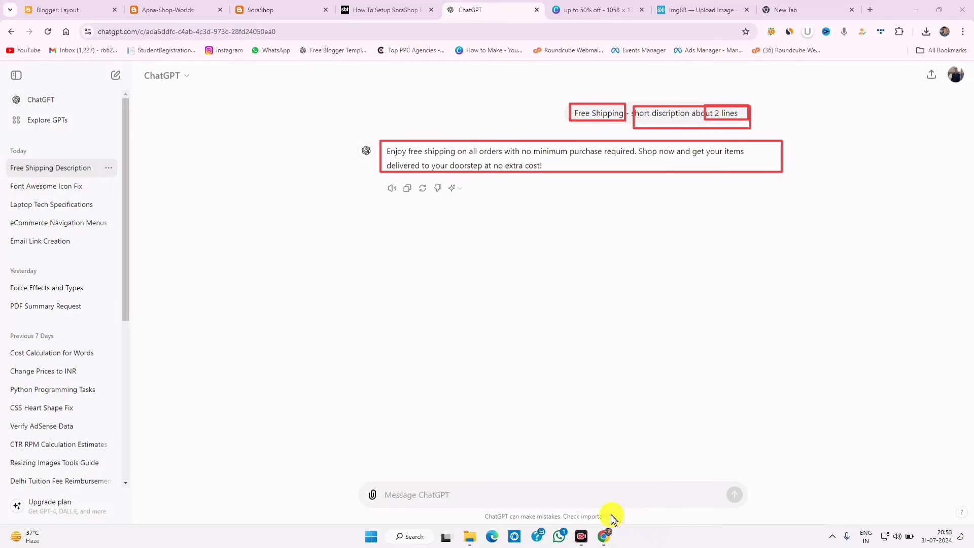
{"action": "triple_click", "coordinate": [435, 152]}
{"action": "right_click", "coordinate": [444, 155]}
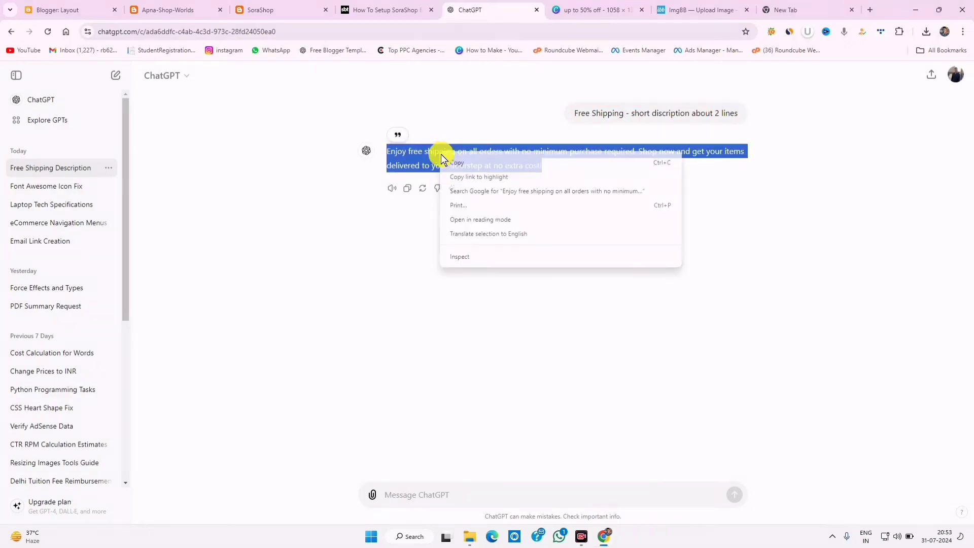
{"action": "left_click", "coordinate": [449, 160]}
{"action": "left_click", "coordinate": [101, 10]}
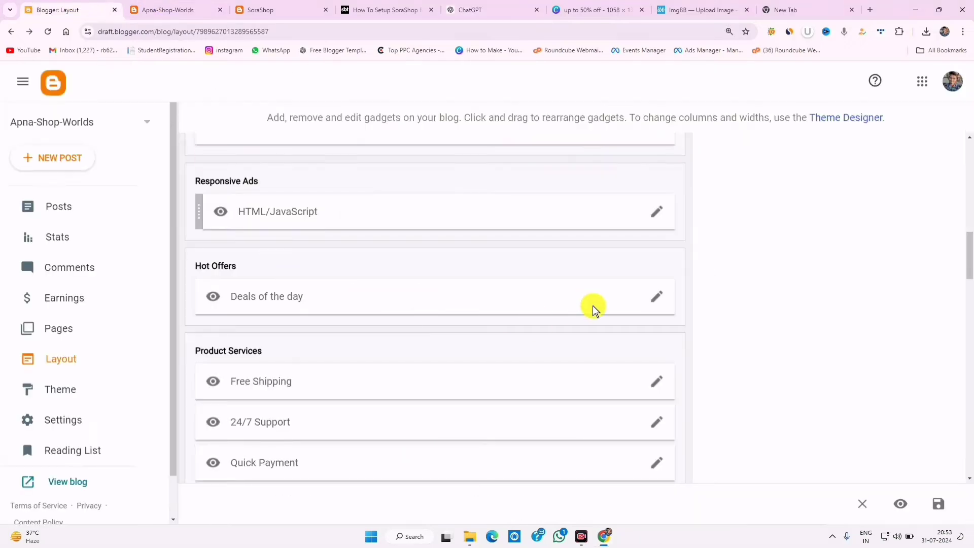
- Replace the Free Shipping gadget's Lorem Ipsum caption with the copied description and save
{"action": "left_click", "coordinate": [657, 387]}
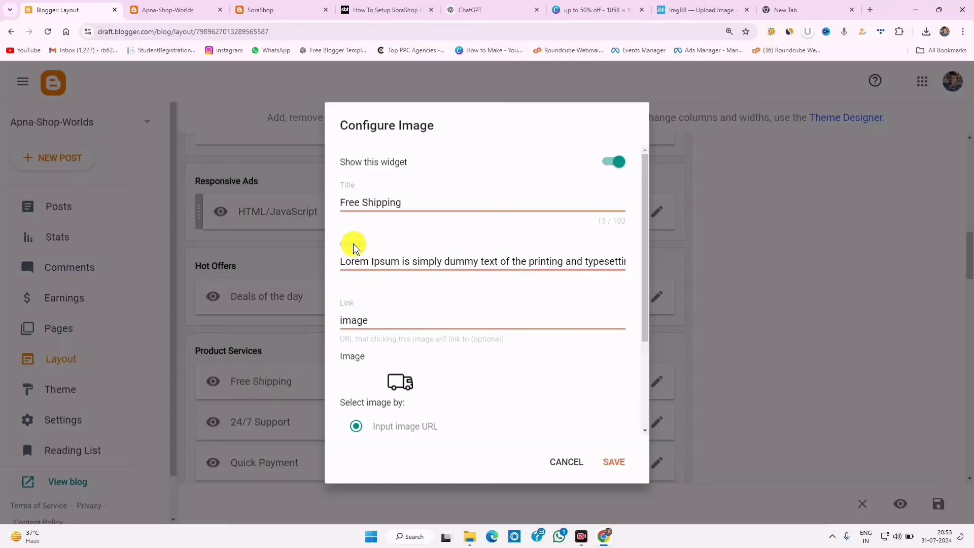
{"action": "triple_click", "coordinate": [377, 261]}
{"action": "right_click", "coordinate": [377, 258]}
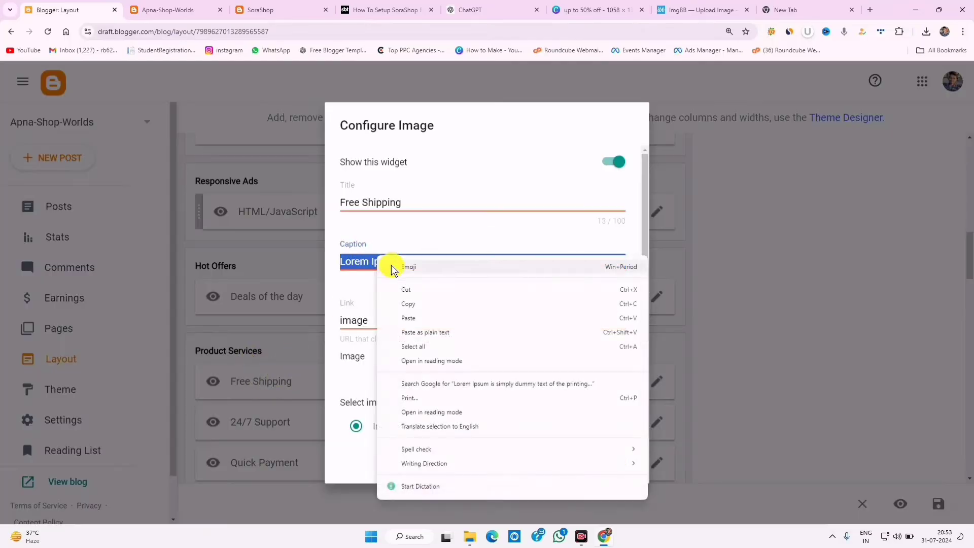
{"action": "left_click", "coordinate": [415, 320]}
{"action": "left_click", "coordinate": [614, 462]}
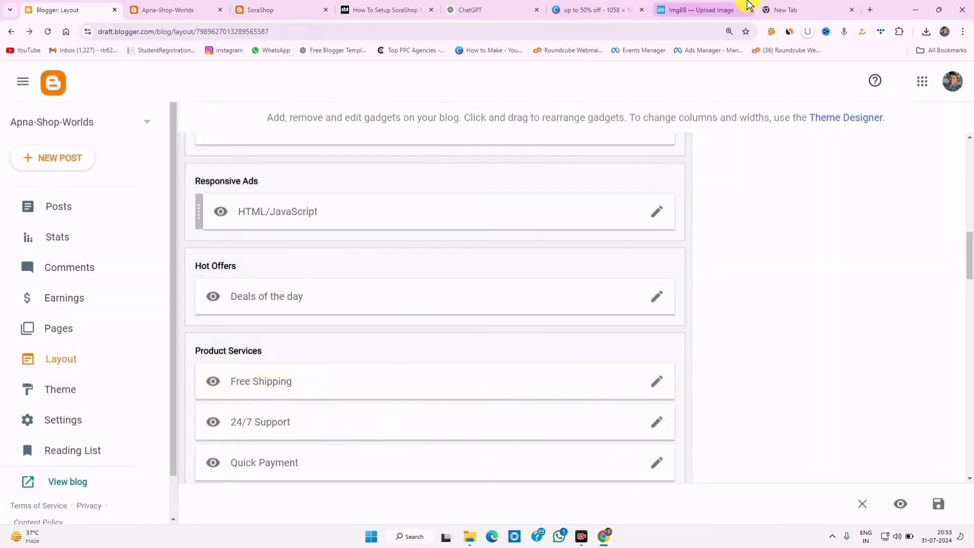
- Re-prompt ChatGPT for a '24*7 support' description and copy the answer
{"action": "left_click", "coordinate": [469, 10]}
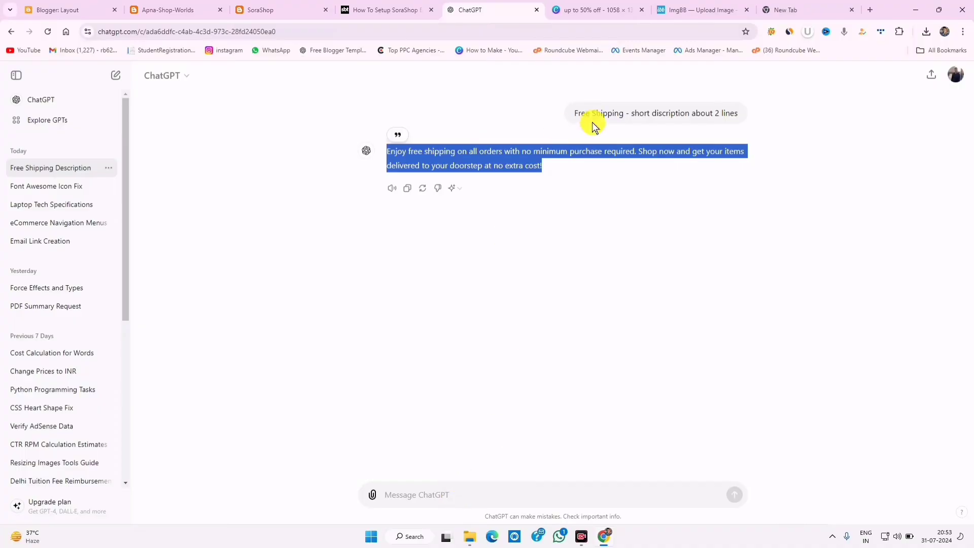
{"action": "scroll", "coordinate": [576, 115], "scroll_direction": "down", "scroll_amount": 1}
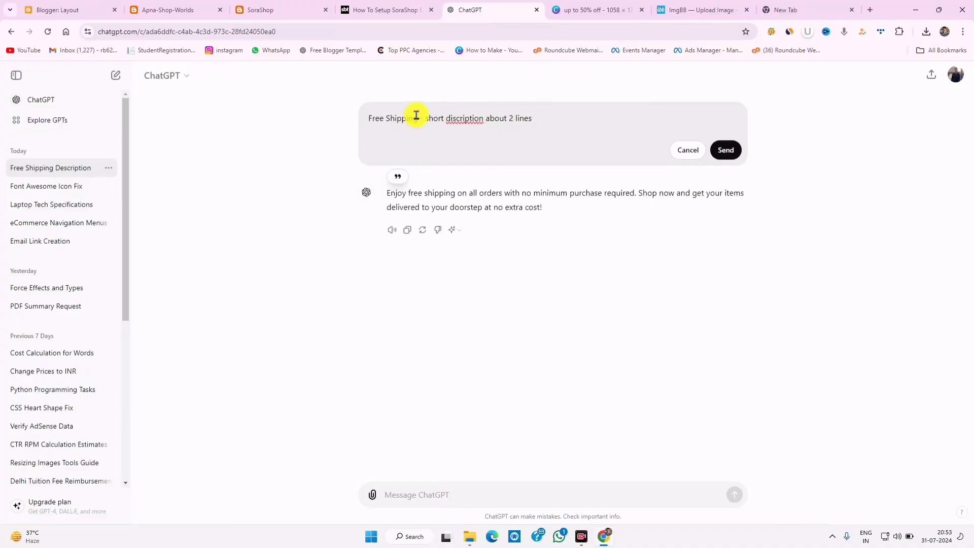
{"action": "left_click_drag", "start_coordinate": [415, 115], "coordinate": [334, 121]}
{"action": "type", "text": "24*7 support"}
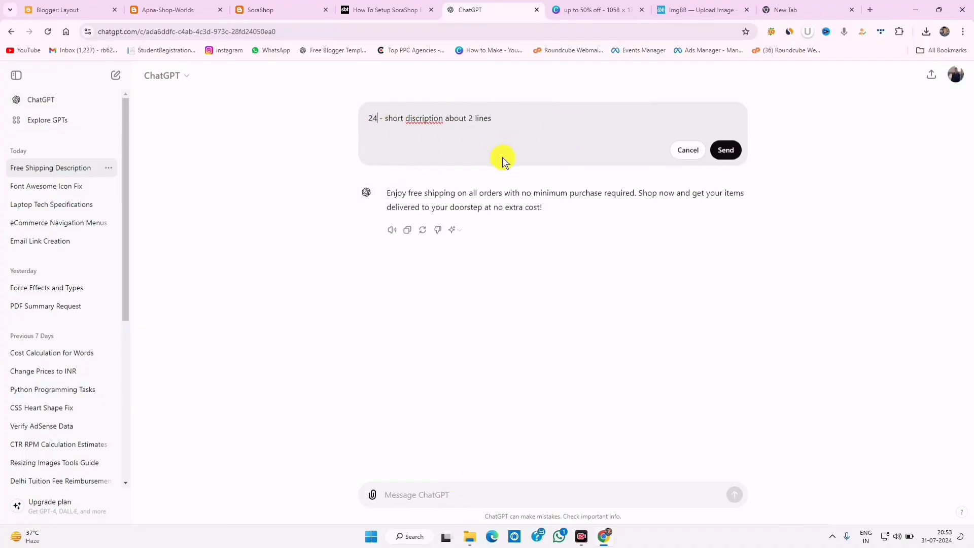
{"action": "key", "text": "Return"}
{"action": "triple_click", "coordinate": [558, 175]}
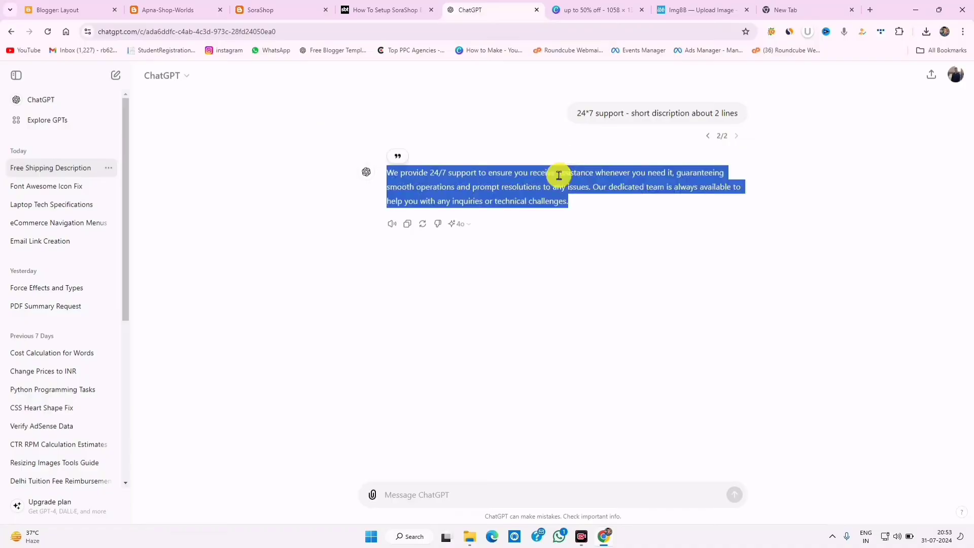
{"action": "right_click", "coordinate": [557, 177]}
{"action": "left_click", "coordinate": [573, 184]}
{"action": "left_click", "coordinate": [58, 6]}
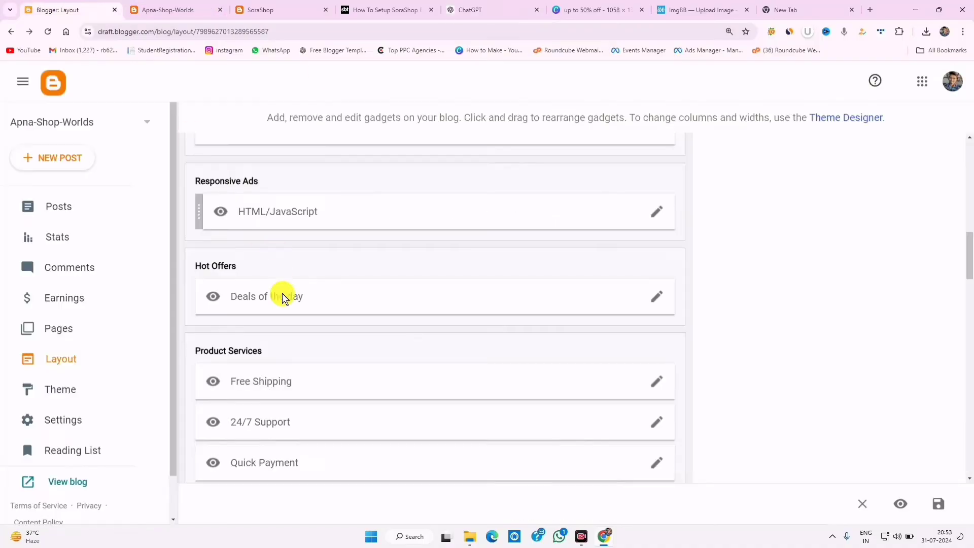
- Paste the 24/7 Support description as that gadget's caption and save
{"action": "left_click", "coordinate": [658, 422]}
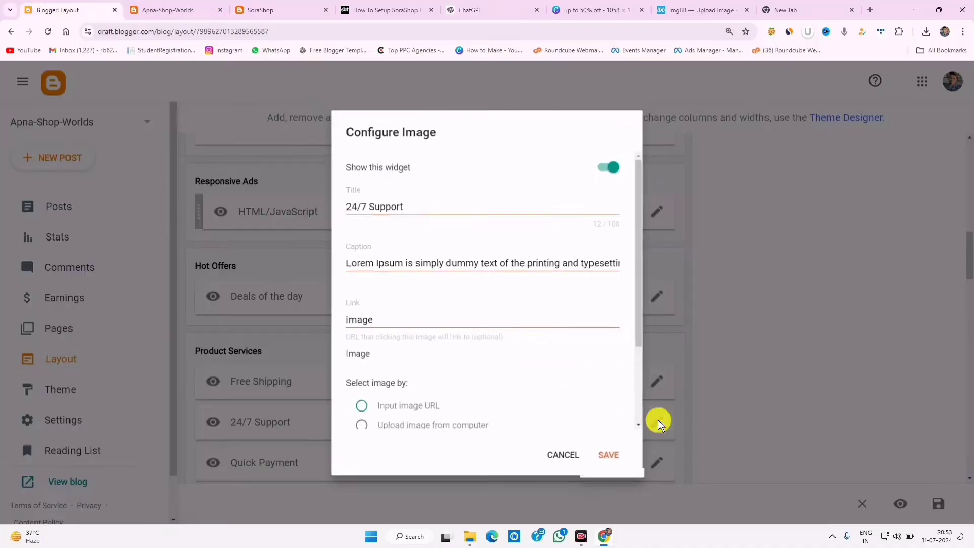
{"action": "triple_click", "coordinate": [417, 263]}
{"action": "right_click", "coordinate": [439, 261]}
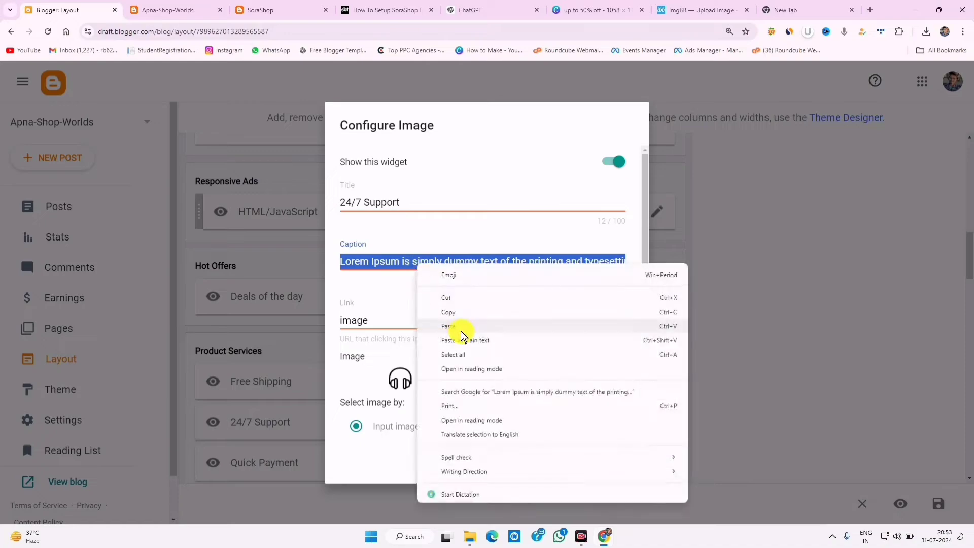
{"action": "left_click", "coordinate": [463, 321]}
{"action": "left_click", "coordinate": [614, 462]}
- Copy the Quick Payment title and resubmit the ChatGPT prompt with it
{"action": "left_click", "coordinate": [662, 458]}
{"action": "triple_click", "coordinate": [414, 202]}
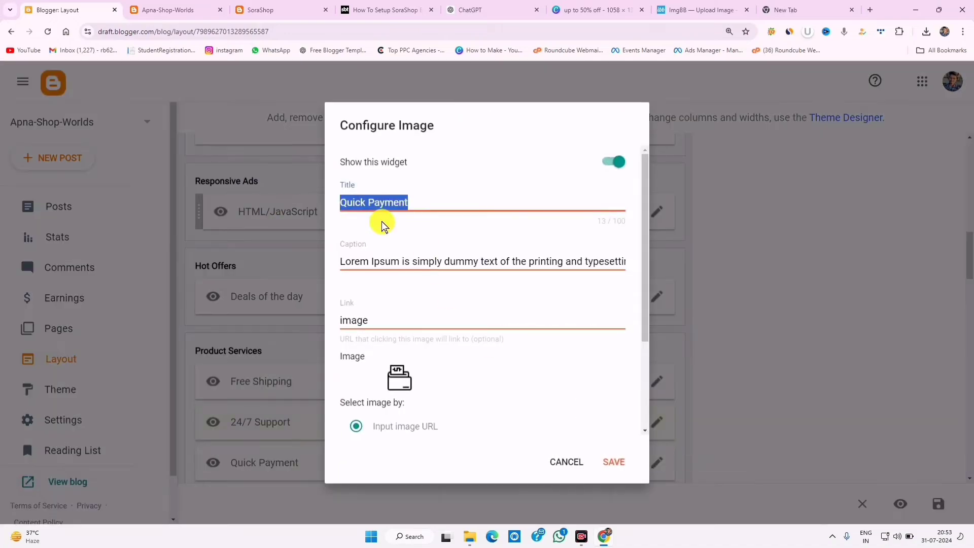
{"action": "right_click", "coordinate": [375, 204]}
{"action": "left_click", "coordinate": [408, 248]}
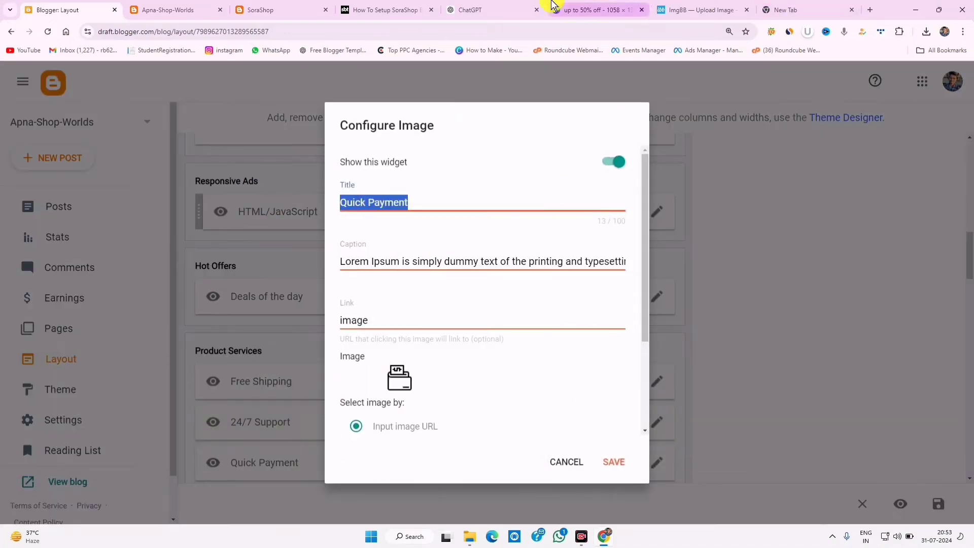
{"action": "left_click", "coordinate": [489, 6]}
{"action": "left_click", "coordinate": [555, 110]}
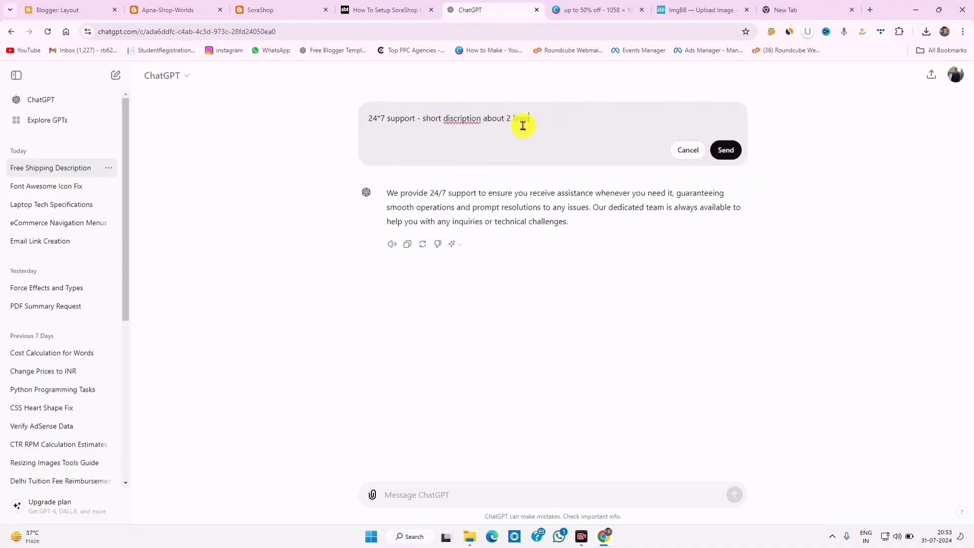
{"action": "left_click_drag", "start_coordinate": [349, 123], "coordinate": [382, 108]}
{"action": "right_click", "coordinate": [384, 112]}
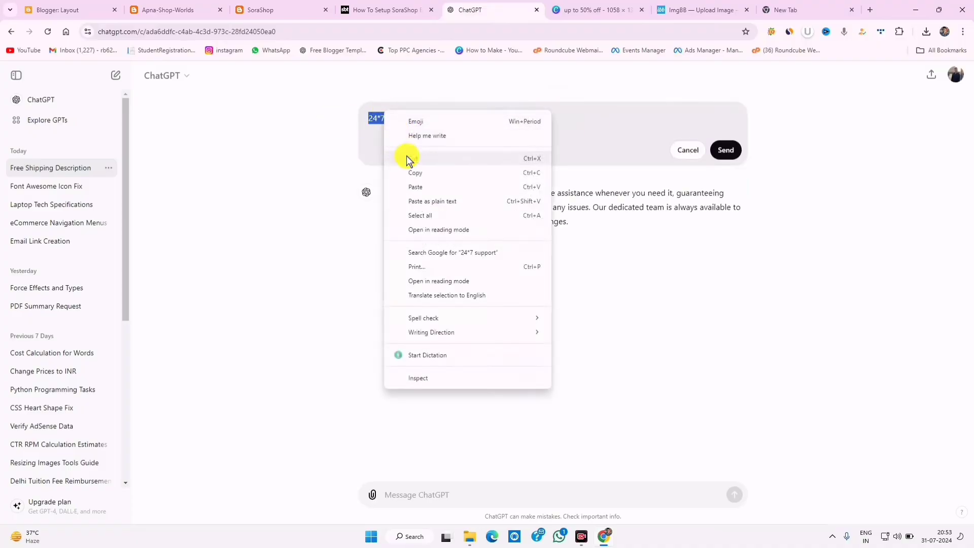
{"action": "left_click", "coordinate": [419, 187]}
{"action": "left_click", "coordinate": [740, 151]}
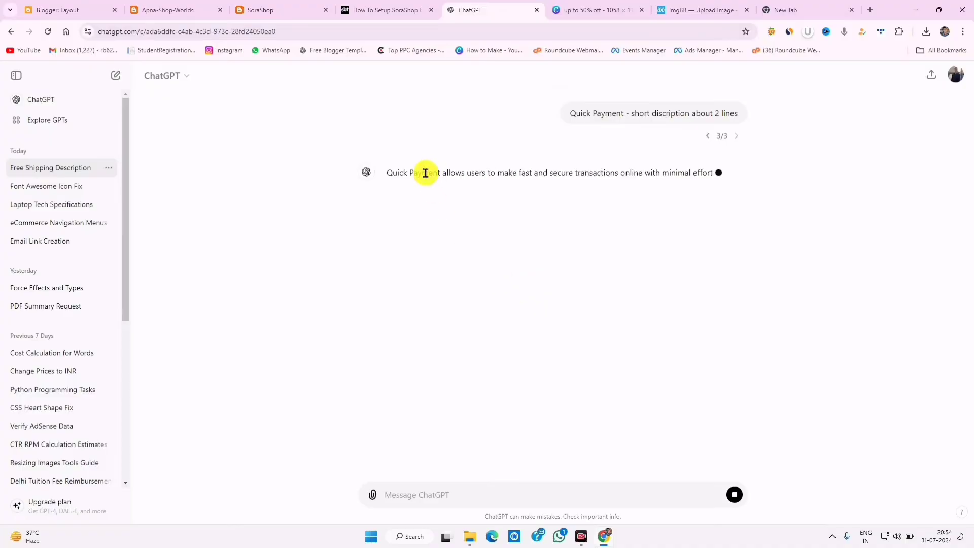
- Paste ChatGPT's Quick Payment description over the placeholder caption and save the gadget
{"action": "double_click", "coordinate": [425, 173]}
{"action": "triple_click", "coordinate": [425, 172]}
{"action": "right_click", "coordinate": [446, 184]}
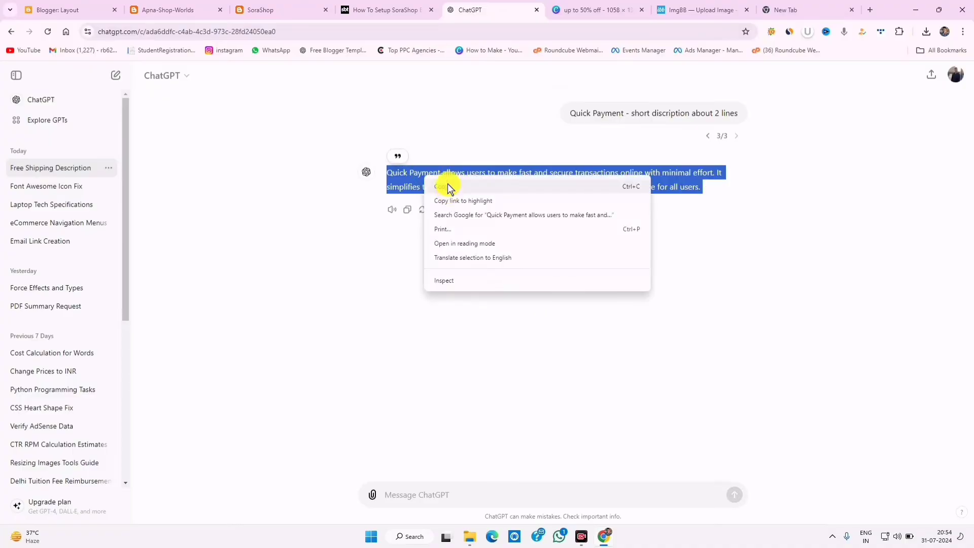
{"action": "left_click", "coordinate": [454, 191]}
{"action": "left_click", "coordinate": [152, 11]}
{"action": "left_click", "coordinate": [109, 12]}
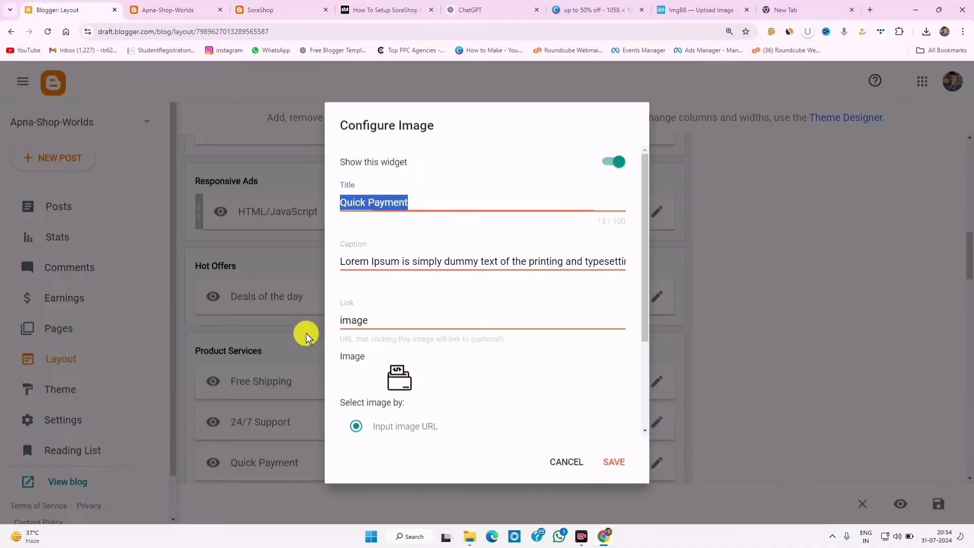
{"action": "triple_click", "coordinate": [384, 257]}
{"action": "right_click", "coordinate": [383, 257]}
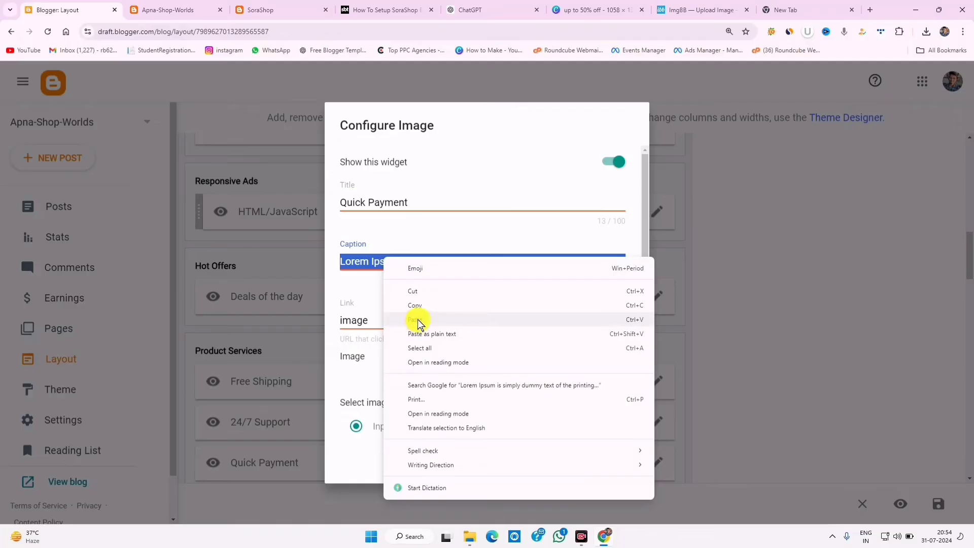
{"action": "left_click", "coordinate": [403, 319]}
{"action": "left_click", "coordinate": [609, 459]}
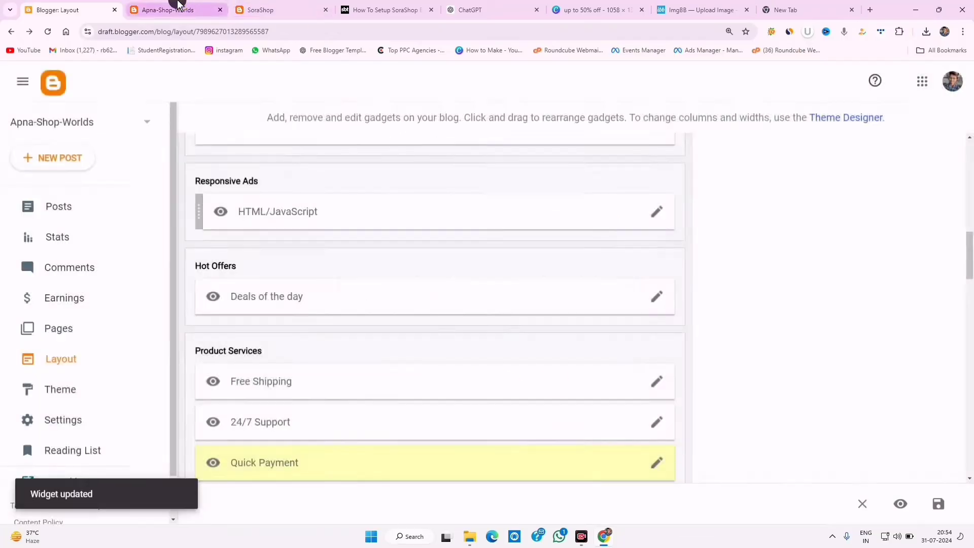
- Reload the live blog and review the Free Shipping, 24/7 Support, Quick Payment and Gift Coupons texts
{"action": "left_click", "coordinate": [172, 9]}
{"action": "left_click", "coordinate": [48, 32]}
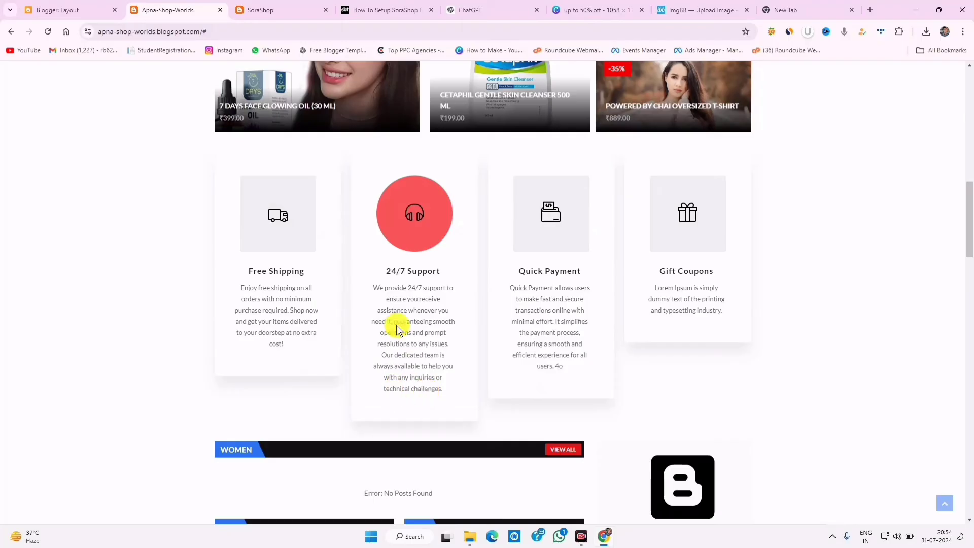
{"action": "left_click_drag", "start_coordinate": [396, 350], "coordinate": [441, 391]}
{"action": "left_click", "coordinate": [441, 391]}
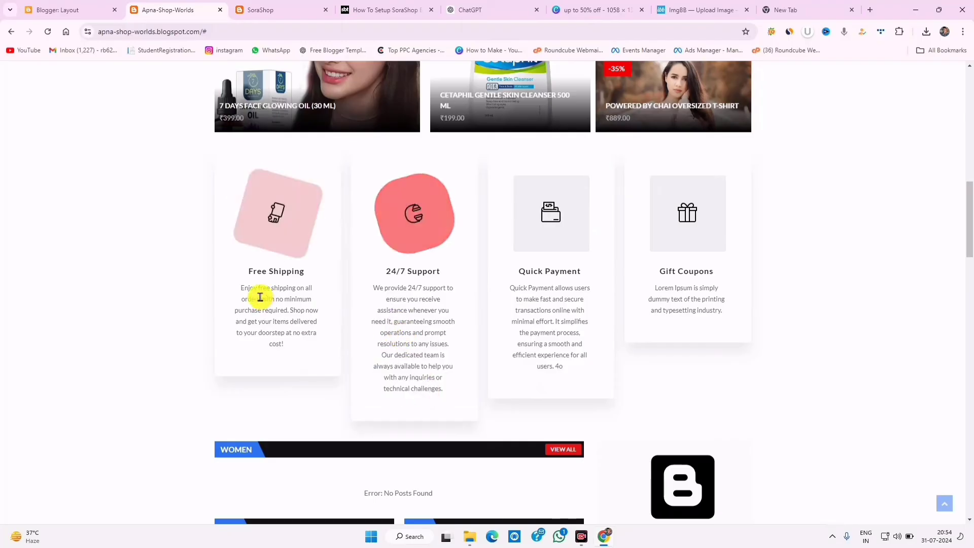
{"action": "left_click_drag", "start_coordinate": [254, 288], "coordinate": [341, 340]}
{"action": "left_click_drag", "start_coordinate": [385, 288], "coordinate": [442, 379]}
{"action": "left_click_drag", "start_coordinate": [535, 290], "coordinate": [555, 366]}
{"action": "left_click_drag", "start_coordinate": [656, 288], "coordinate": [713, 311]}
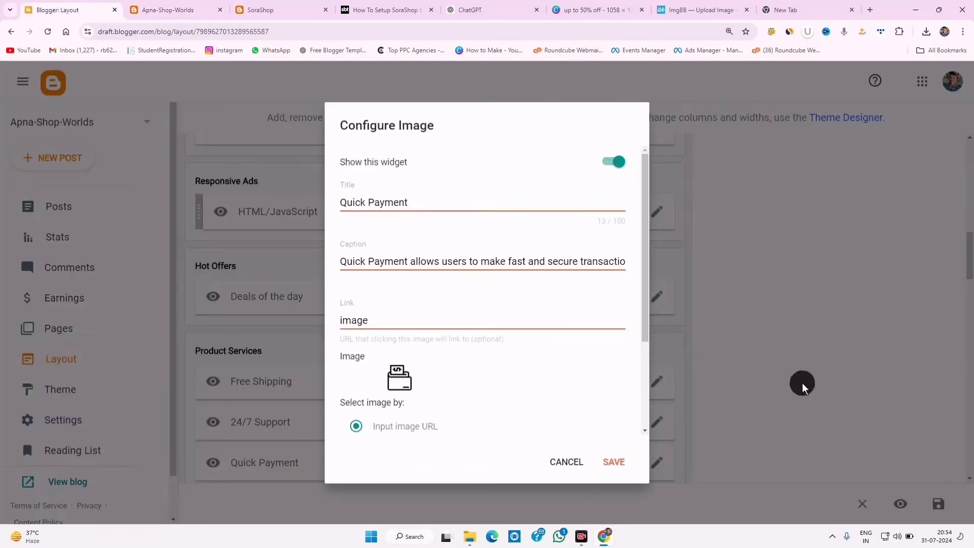
- Replace the Gift Coupons placeholder caption with a new description and save
{"action": "left_click", "coordinate": [562, 465]}
{"action": "scroll", "coordinate": [568, 354], "scroll_direction": "down", "scroll_amount": 7}
{"action": "scroll", "coordinate": [484, 356], "scroll_direction": "up", "scroll_amount": 3}
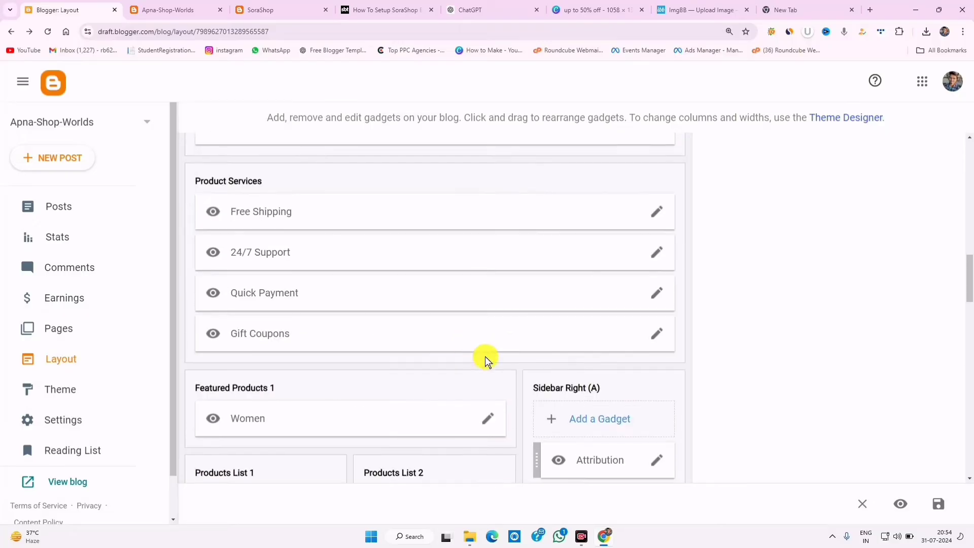
{"action": "left_click", "coordinate": [654, 333]}
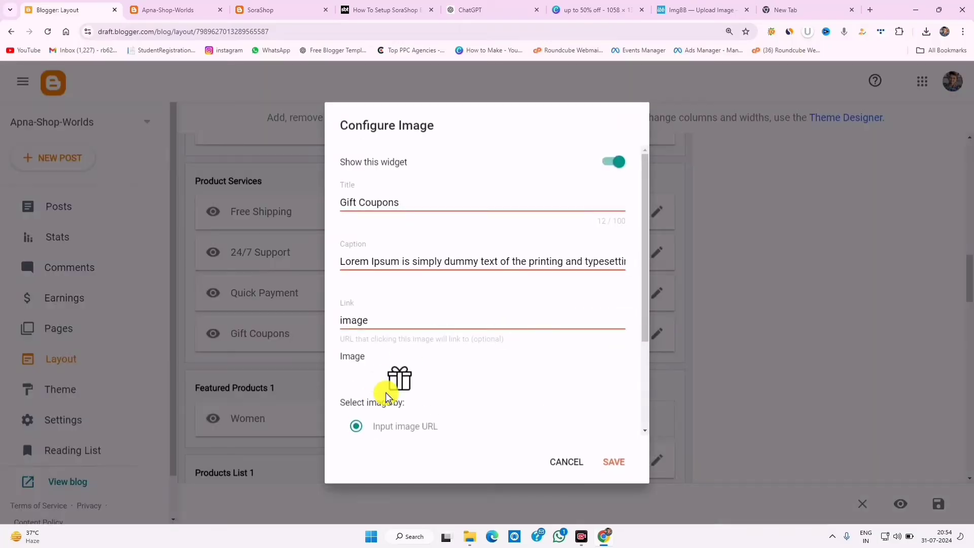
{"action": "triple_click", "coordinate": [398, 259]}
{"action": "right_click", "coordinate": [426, 303]}
{"action": "left_click", "coordinate": [431, 319]}
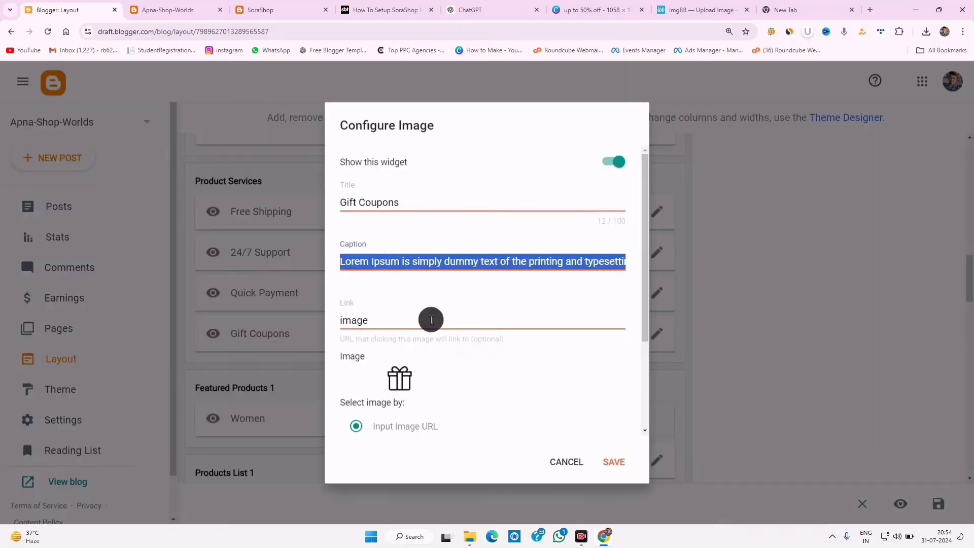
{"action": "left_click", "coordinate": [612, 462]}
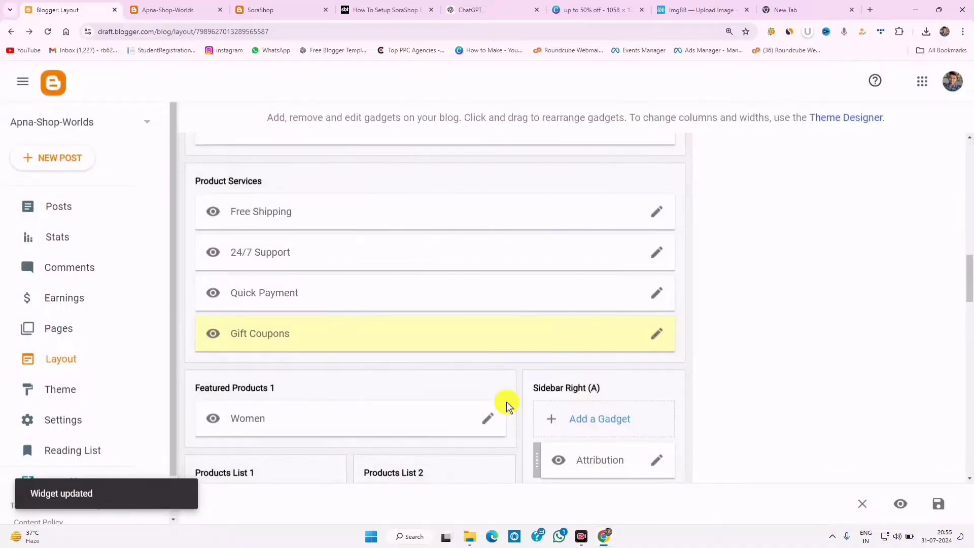
- Review the Free Shipping and 24/7 Support descriptions on the live blog
{"action": "left_click", "coordinate": [159, 10]}
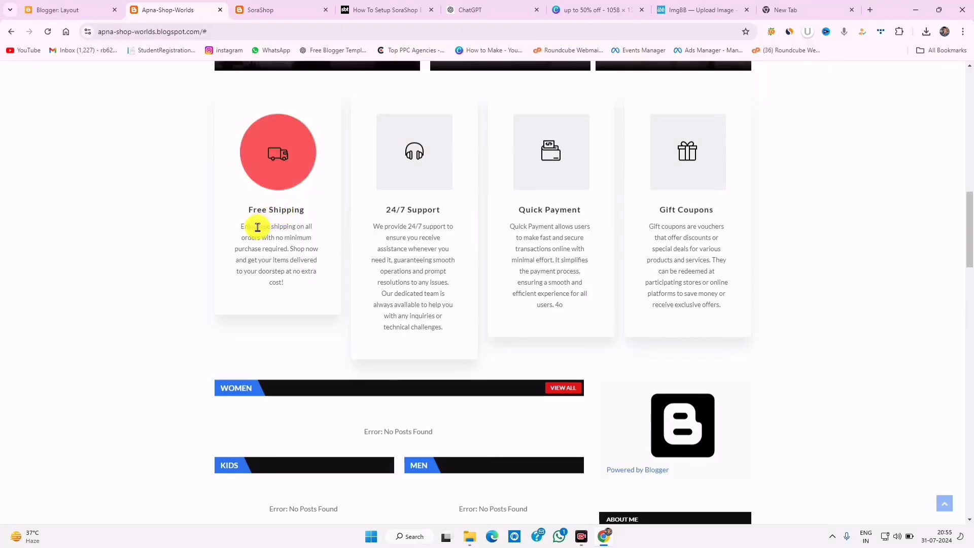
{"action": "left_click_drag", "start_coordinate": [257, 226], "coordinate": [294, 249]}
{"action": "left_click_drag", "start_coordinate": [389, 226], "coordinate": [429, 293]}
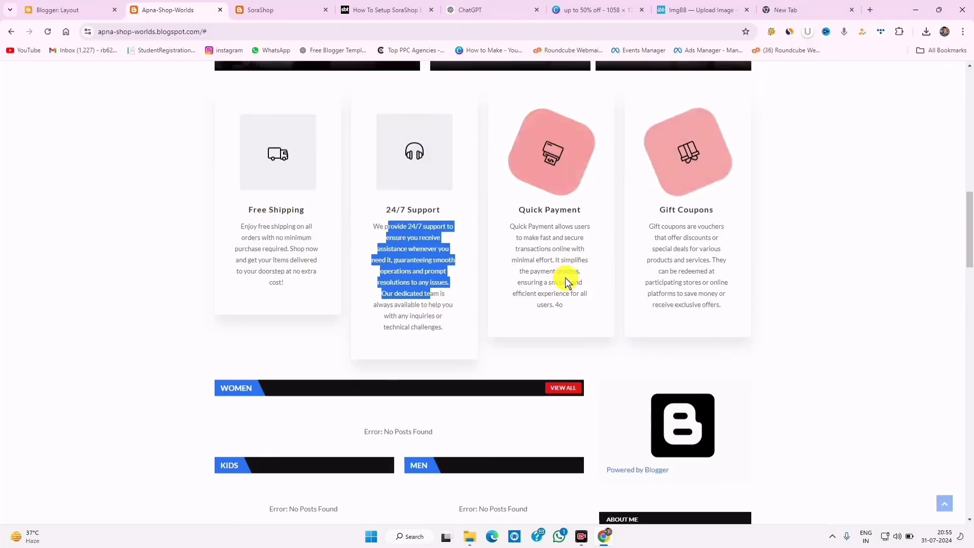
{"action": "left_click", "coordinate": [121, 11]}
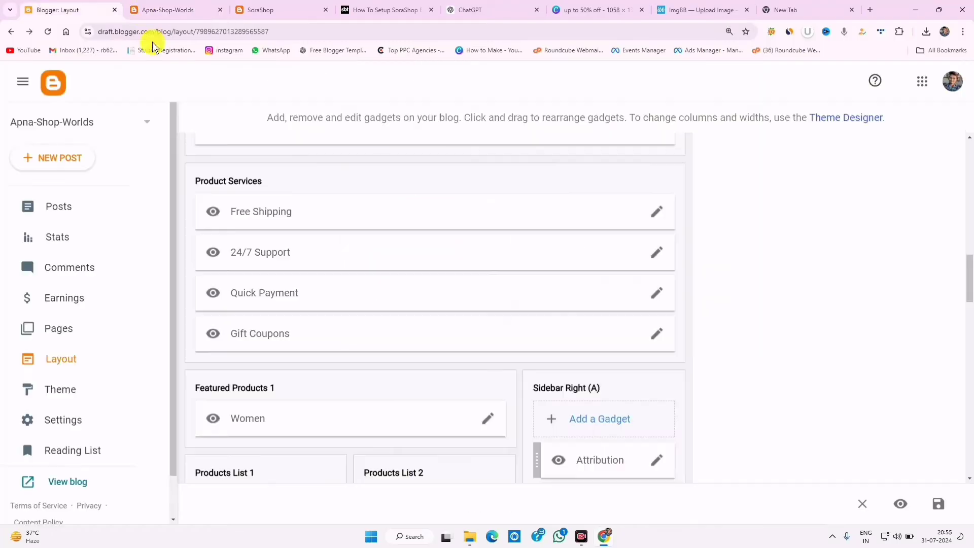
- Delete the final dedicated-team sentence from the 24/7 Support caption and save
{"action": "left_click", "coordinate": [653, 252]}
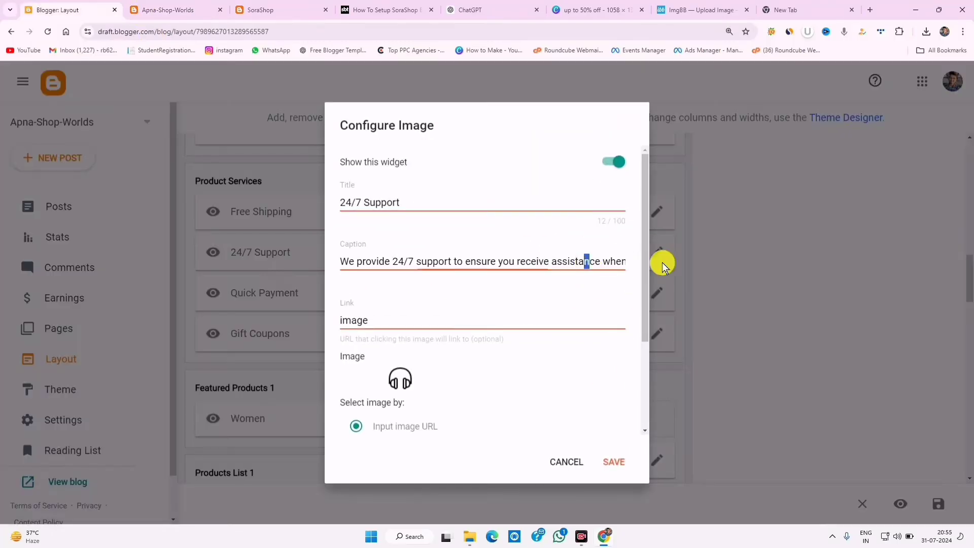
{"action": "left_click_drag", "start_coordinate": [661, 263], "coordinate": [442, 267]}
{"action": "left_click", "coordinate": [602, 264]}
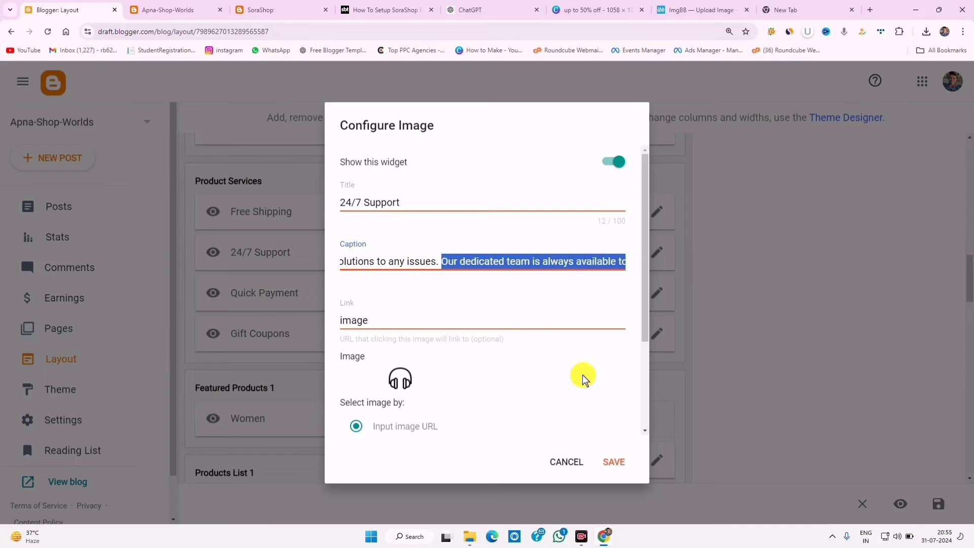
{"action": "key", "text": "BackSpace"}
{"action": "left_click", "coordinate": [618, 462]}
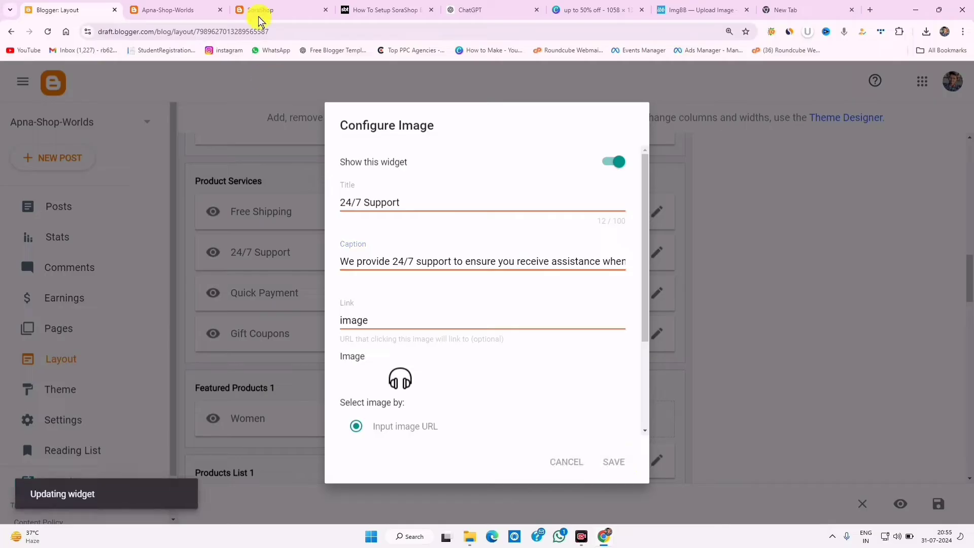
- Reload the live blog to verify the shortened caption, then return to Layout
{"action": "key", "text": "ctrl+Tab"}
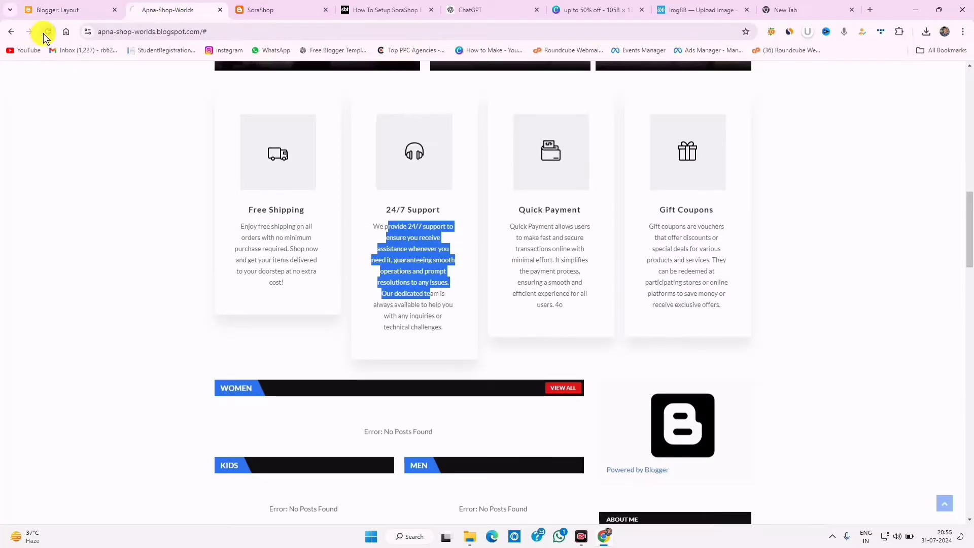
{"action": "left_click", "coordinate": [44, 32]}
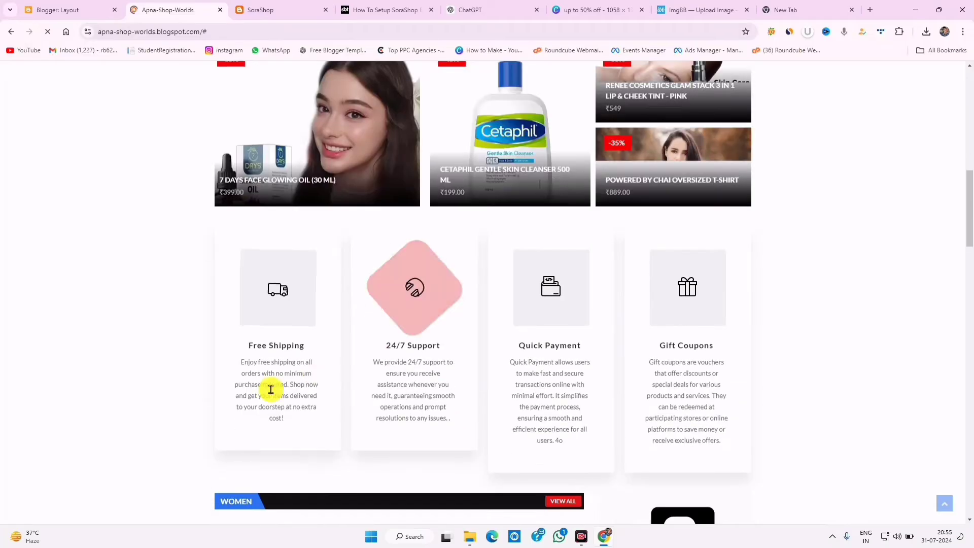
{"action": "left_click_drag", "start_coordinate": [524, 344], "coordinate": [602, 376]}
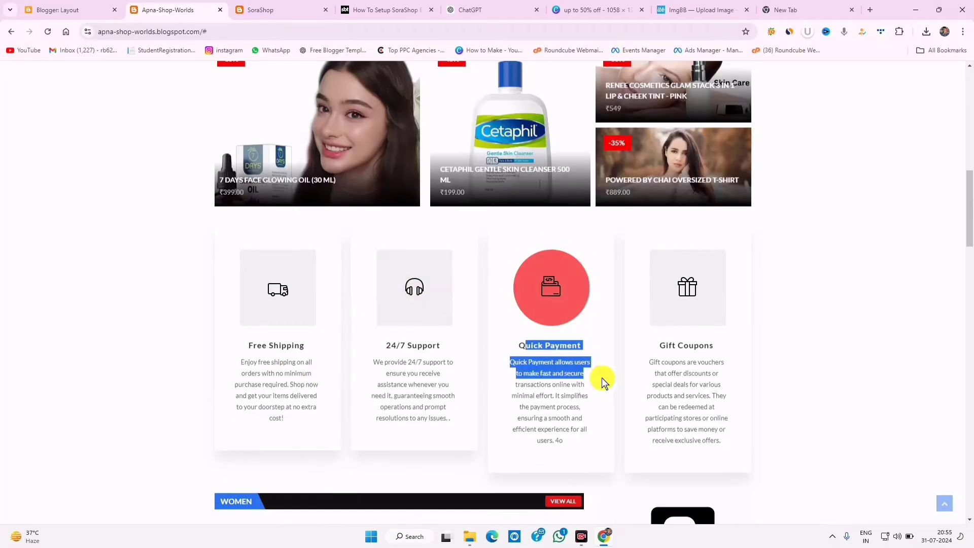
{"action": "left_click_drag", "start_coordinate": [670, 361], "coordinate": [700, 398]}
{"action": "left_click", "coordinate": [699, 420]}
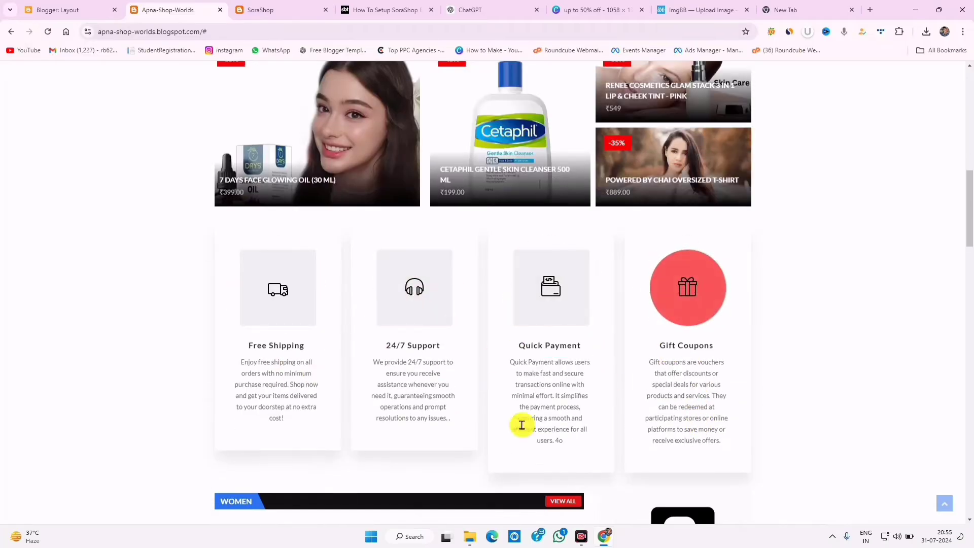
{"action": "left_click", "coordinate": [84, 6]}
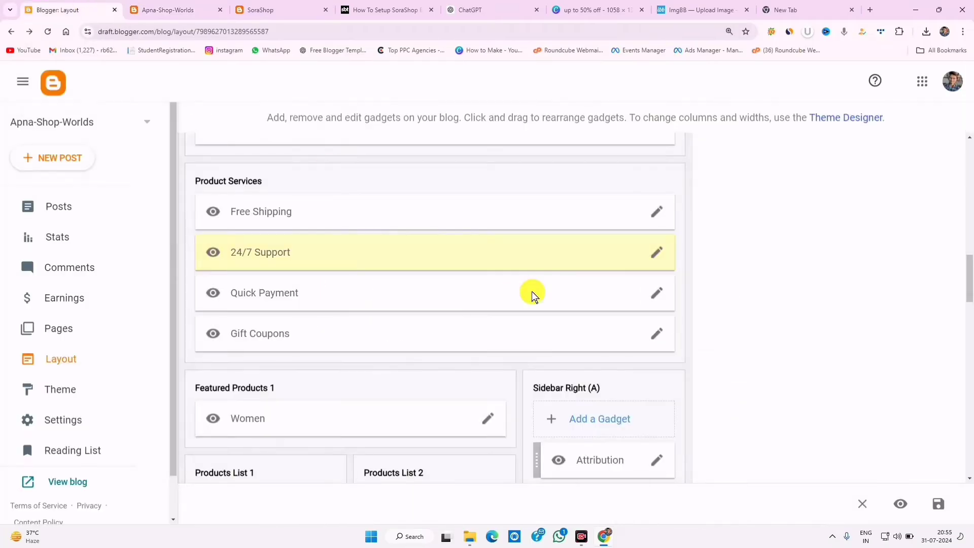
- Cut the efficient-experience phrase from Quick Payment's caption, end it with a period, and save
{"action": "left_click", "coordinate": [658, 293]}
{"action": "left_click_drag", "start_coordinate": [587, 259], "coordinate": [806, 267]}
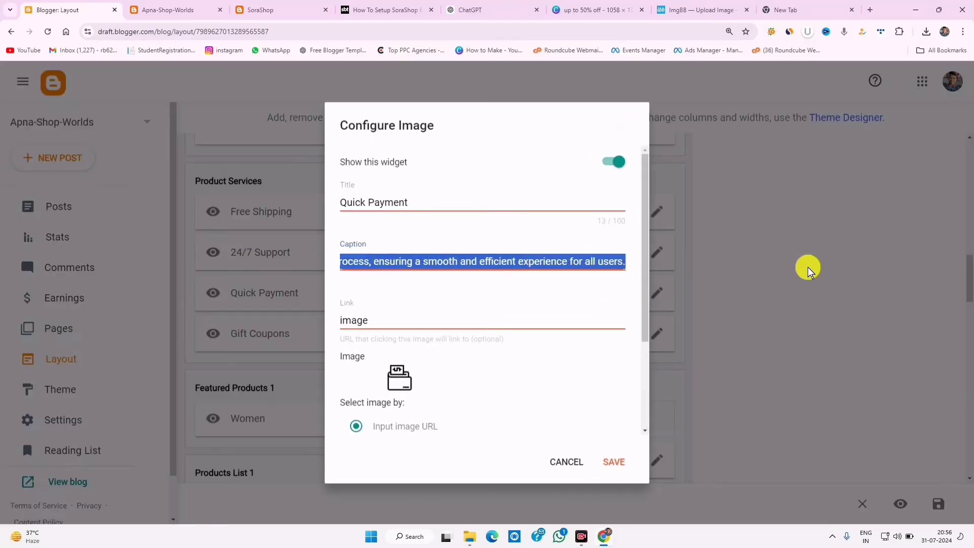
{"action": "left_click", "coordinate": [462, 266]}
{"action": "left_click_drag", "start_coordinate": [458, 261], "coordinate": [788, 261]}
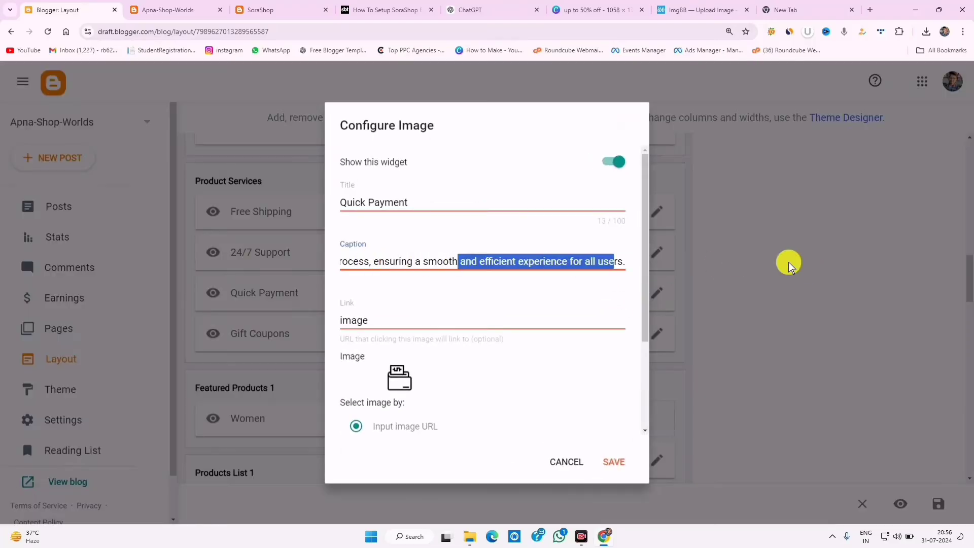
{"action": "key", "text": "BackSpace"}
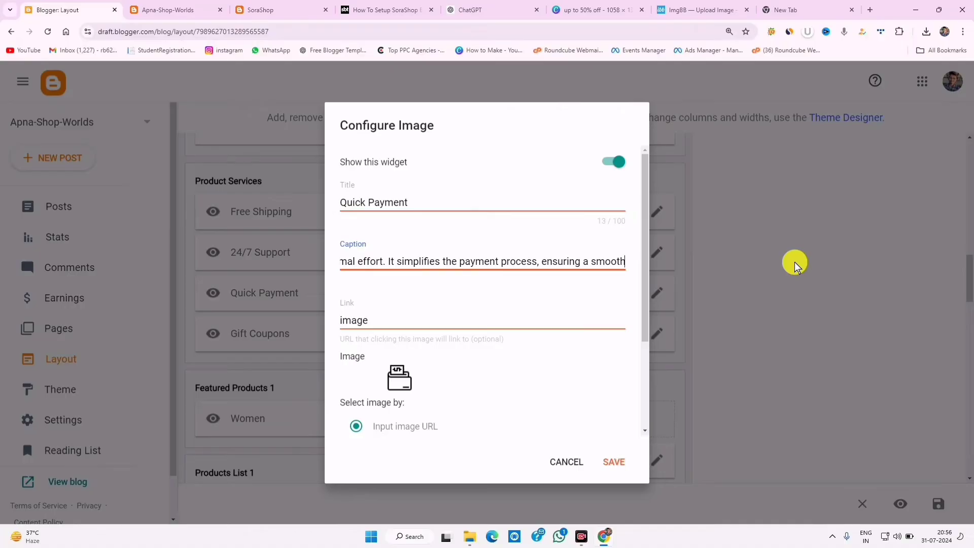
{"action": "type", "text": "."}
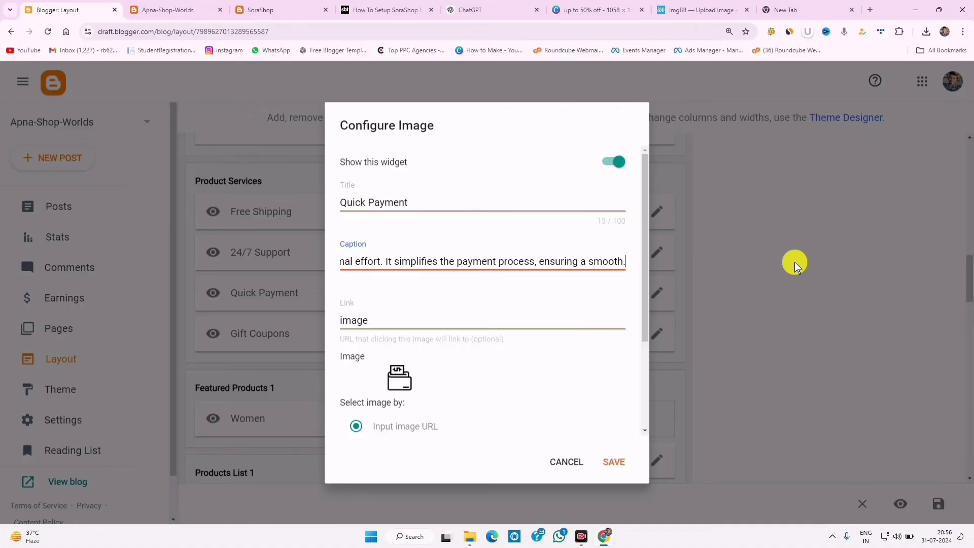
{"action": "left_click", "coordinate": [612, 463]}
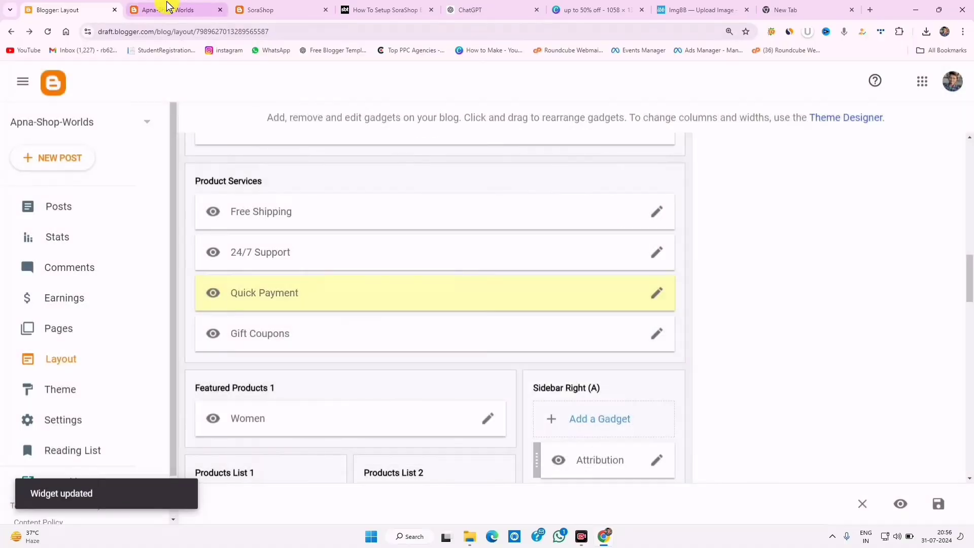
{"action": "left_click", "coordinate": [162, 9]}
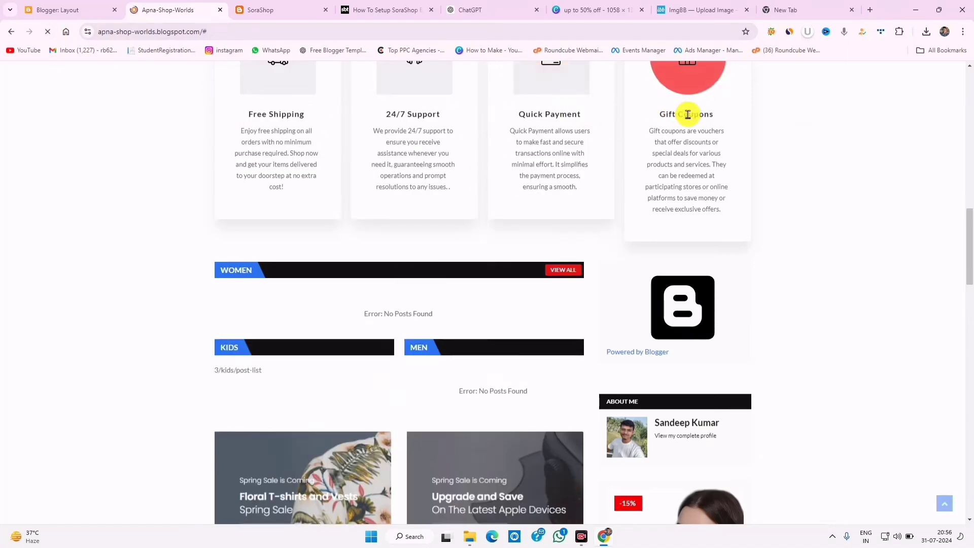
{"action": "left_click", "coordinate": [121, 12]}
- Trim the Gift Coupons caption to end at 'participating stores.', save, and reload the blog
{"action": "left_click", "coordinate": [655, 332]}
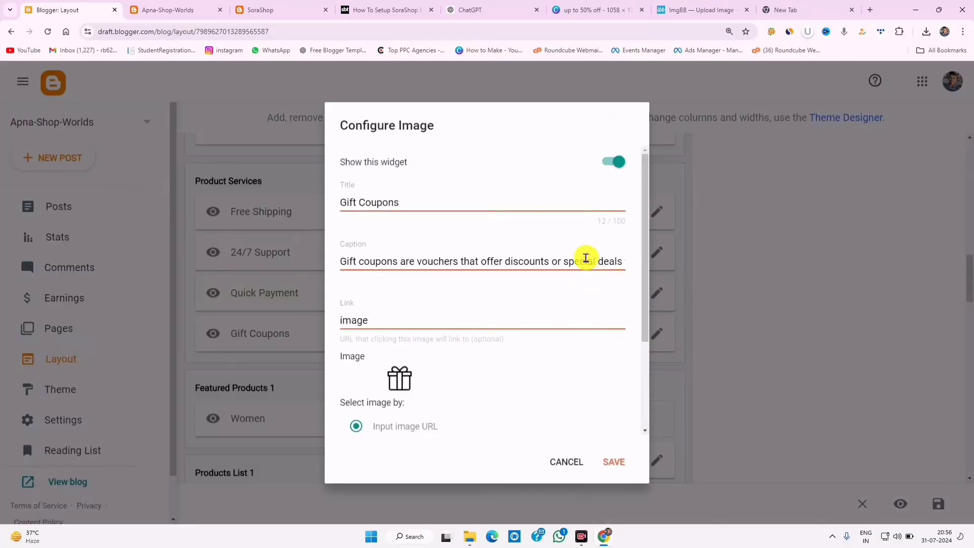
{"action": "left_click_drag", "start_coordinate": [585, 257], "coordinate": [790, 260]}
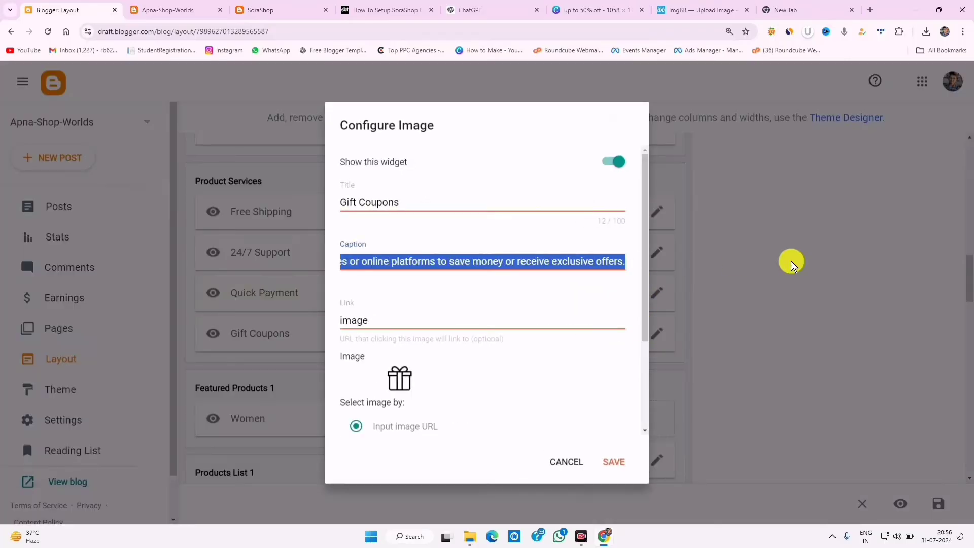
{"action": "left_click", "coordinate": [610, 262]}
{"action": "left_click_drag", "start_coordinate": [624, 260], "coordinate": [385, 260]}
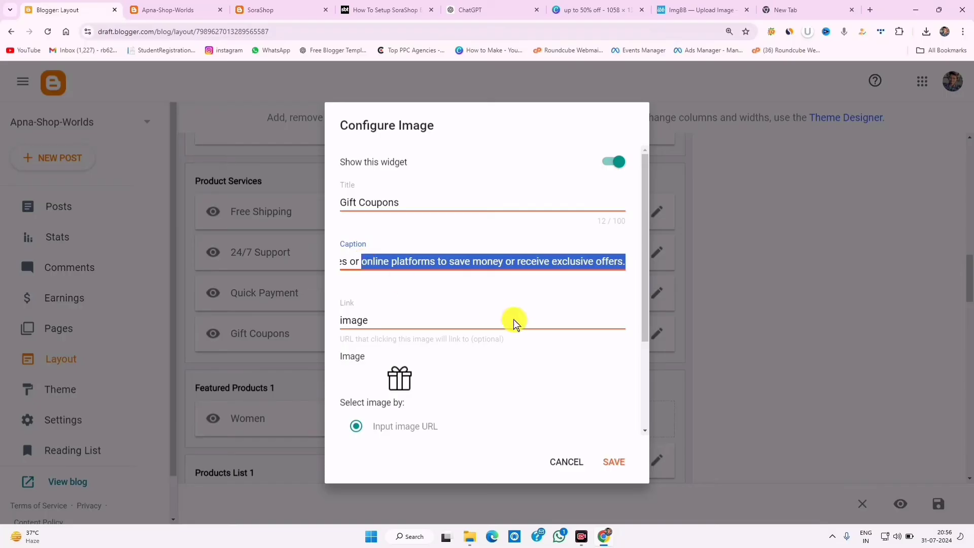
{"action": "key", "text": "BackSpace"}
{"action": "key", "text": "BackSpace"}
{"action": "key", "text": "BackSpace"}
{"action": "key", "text": "BackSpace"}
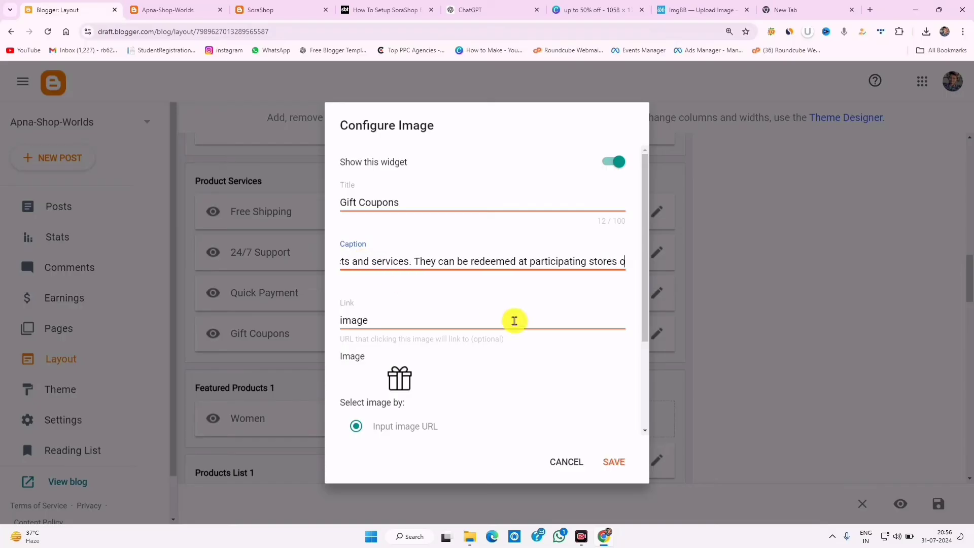
{"action": "type", "text": "."}
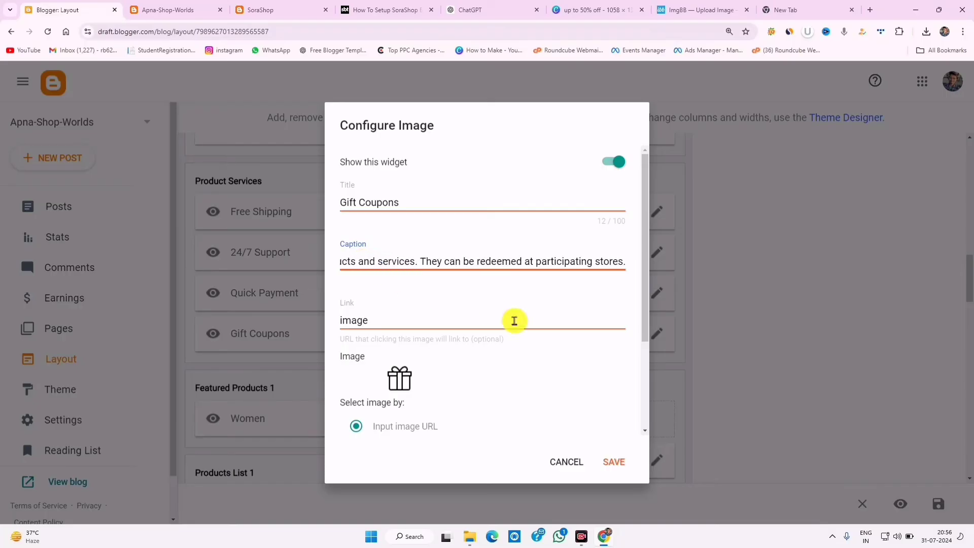
{"action": "left_click", "coordinate": [613, 461]}
{"action": "left_click", "coordinate": [168, 10]}
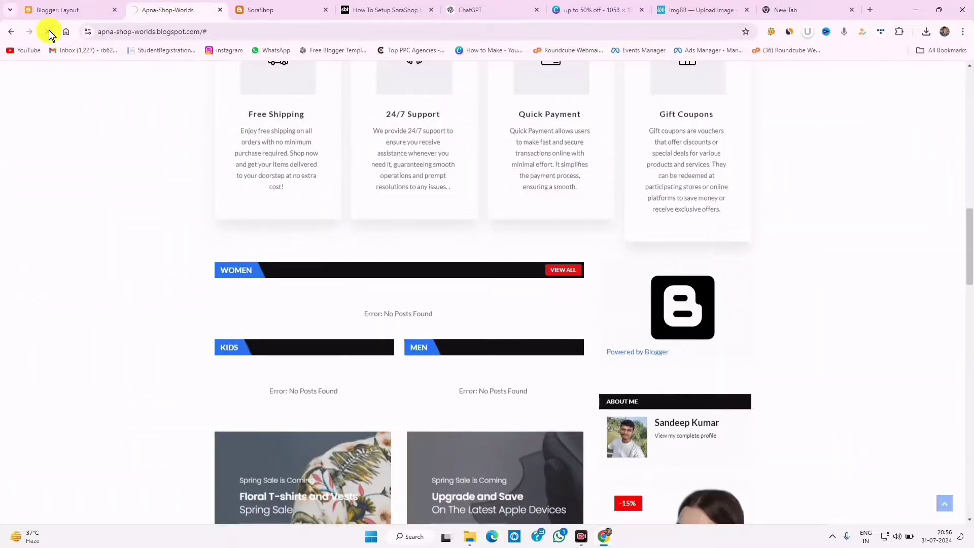
{"action": "left_click", "coordinate": [47, 31]}
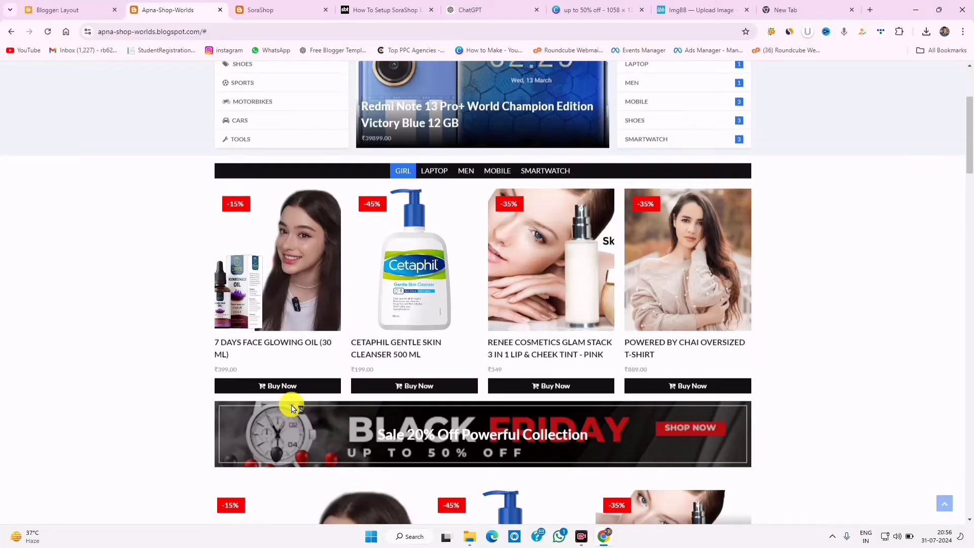
- Mark the empty WOMEN, KIDS and MEN sections showing 'Error: No Posts Found' on the live blog
{"action": "scroll", "coordinate": [292, 406], "scroll_direction": "up", "scroll_amount": 3}
{"action": "scroll", "coordinate": [292, 406], "scroll_direction": "down", "scroll_amount": 12}
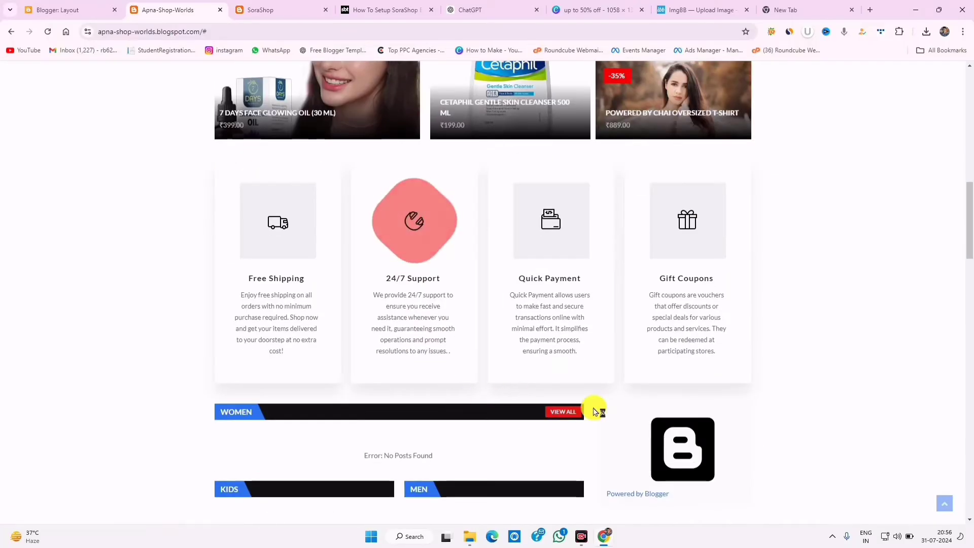
{"action": "scroll", "coordinate": [759, 496], "scroll_direction": "down", "scroll_amount": 3}
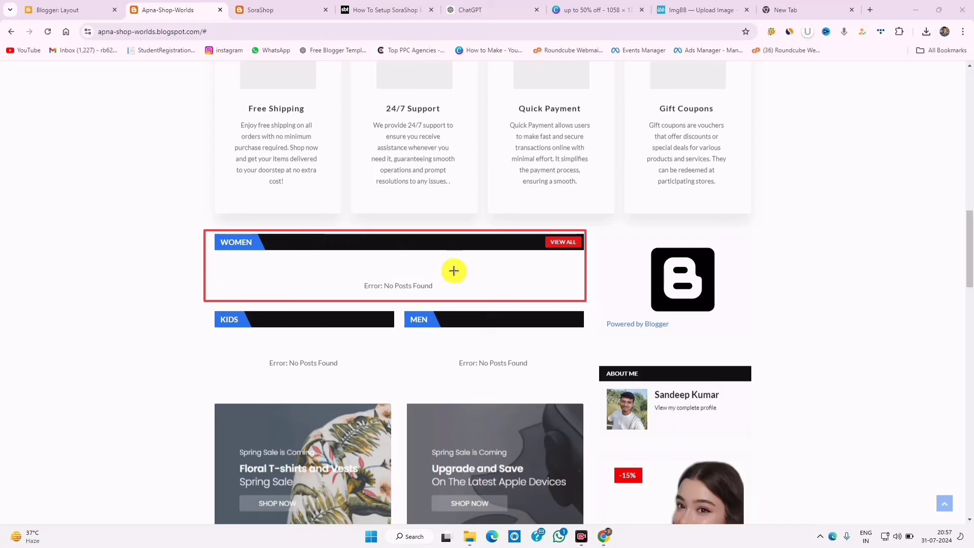
{"action": "left_click_drag", "start_coordinate": [212, 235], "coordinate": [552, 305]}
{"action": "left_click_drag", "start_coordinate": [355, 275], "coordinate": [471, 295]}
{"action": "mouse_move", "coordinate": [210, 315]}
{"action": "left_mouse_down"}
{"action": "mouse_move", "coordinate": [332, 389]}
{"action": "mouse_move", "coordinate": [388, 397]}
{"action": "left_mouse_up"}
{"action": "left_click_drag", "start_coordinate": [258, 355], "coordinate": [376, 391]}
{"action": "left_click_drag", "start_coordinate": [401, 307], "coordinate": [572, 401]}
{"action": "left_click_drag", "start_coordinate": [438, 351], "coordinate": [558, 384]}
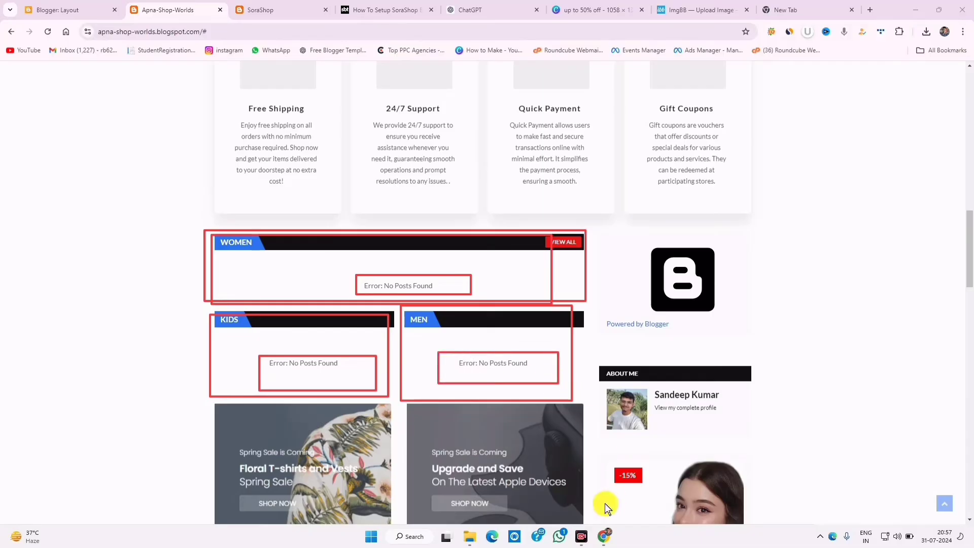
{"action": "left_click", "coordinate": [747, 515]}
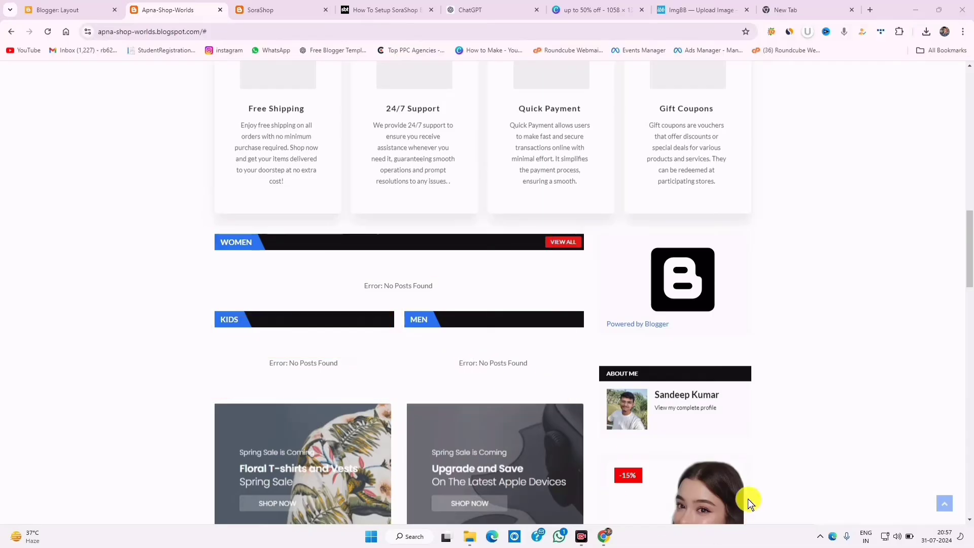
- Check the SoraShop demo's matching sections, then return to the Layout editor
{"action": "left_click", "coordinate": [259, 10]}
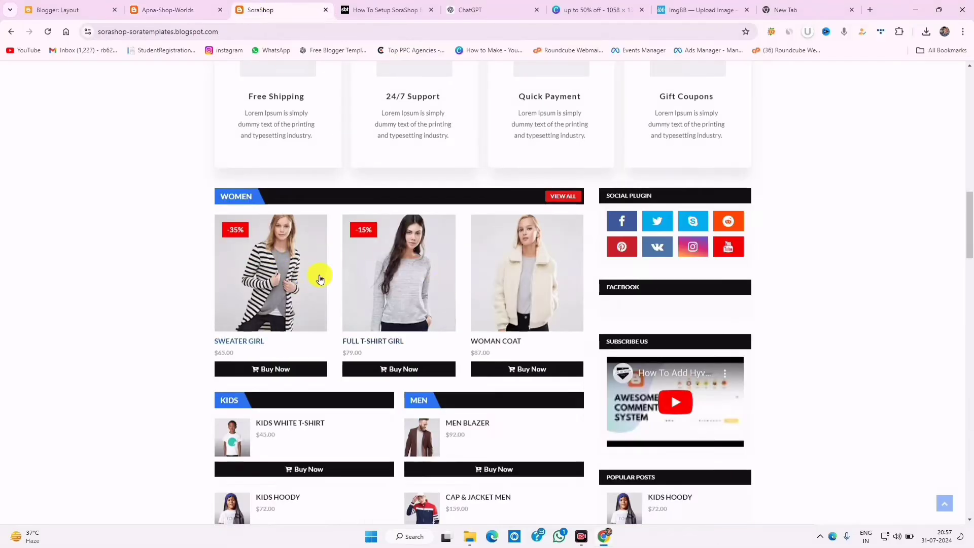
{"action": "scroll", "coordinate": [471, 431], "scroll_direction": "down", "scroll_amount": 3}
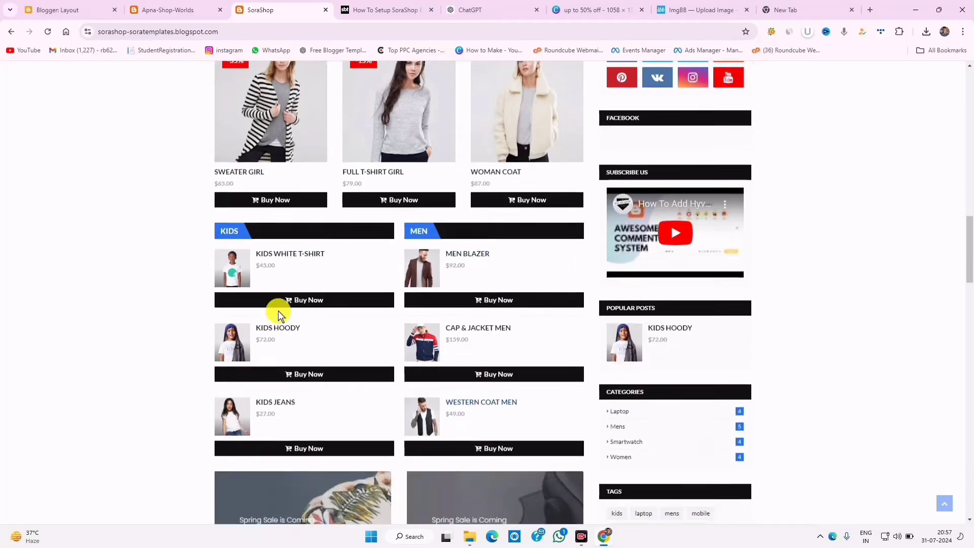
{"action": "left_click", "coordinate": [46, 12]}
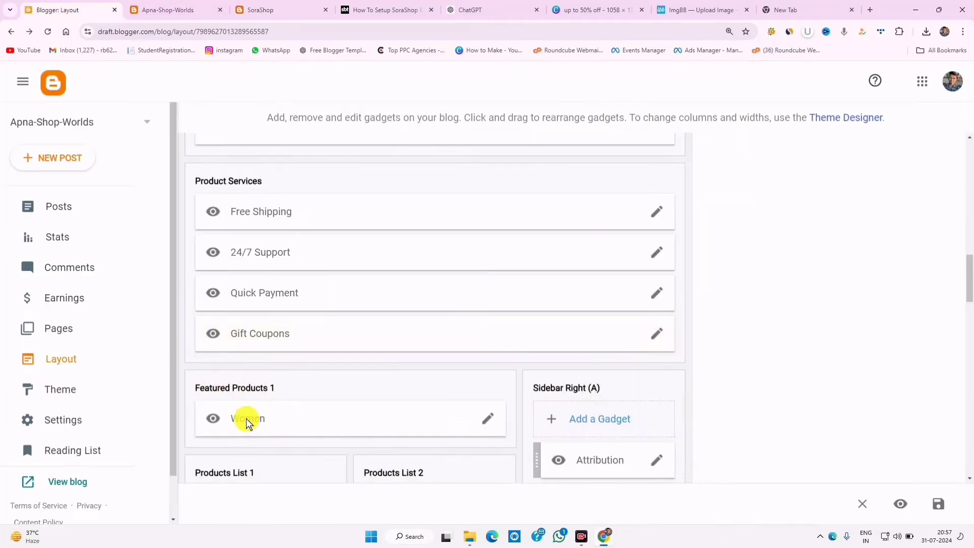
- Change the Women gadget's content to 3/Girl/post-list, retitle it 'Girl', and save
{"action": "left_click", "coordinate": [482, 424]}
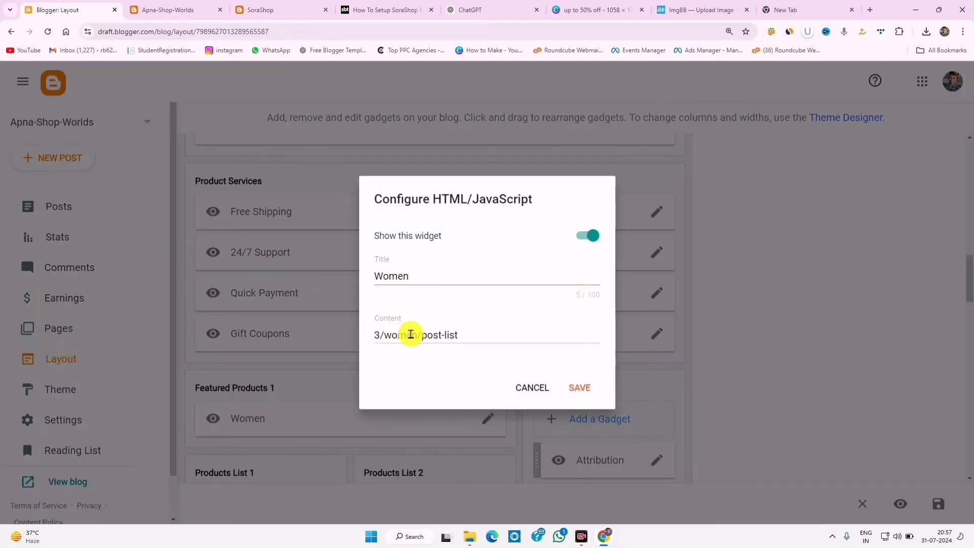
{"action": "double_click", "coordinate": [410, 334]}
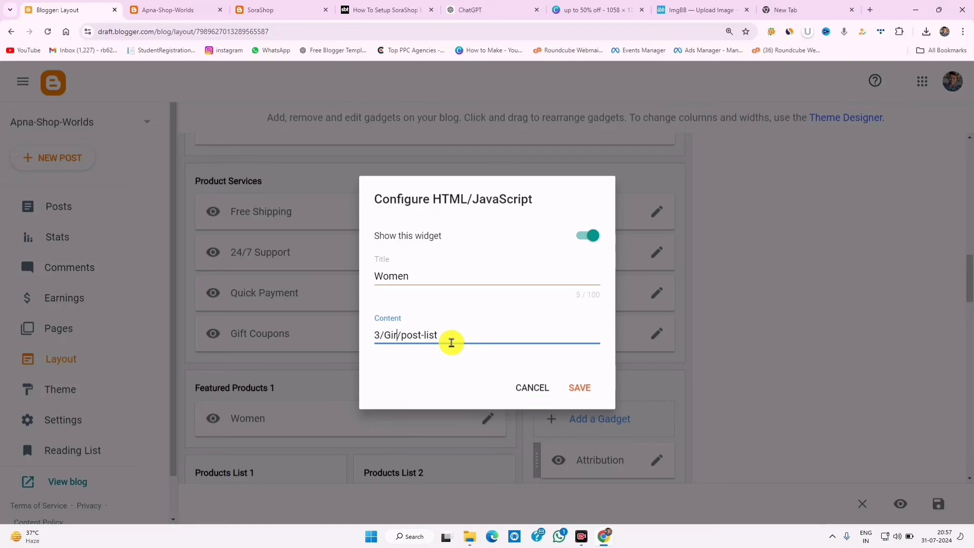
{"action": "right_click", "coordinate": [390, 330]}
{"action": "left_click", "coordinate": [420, 113]}
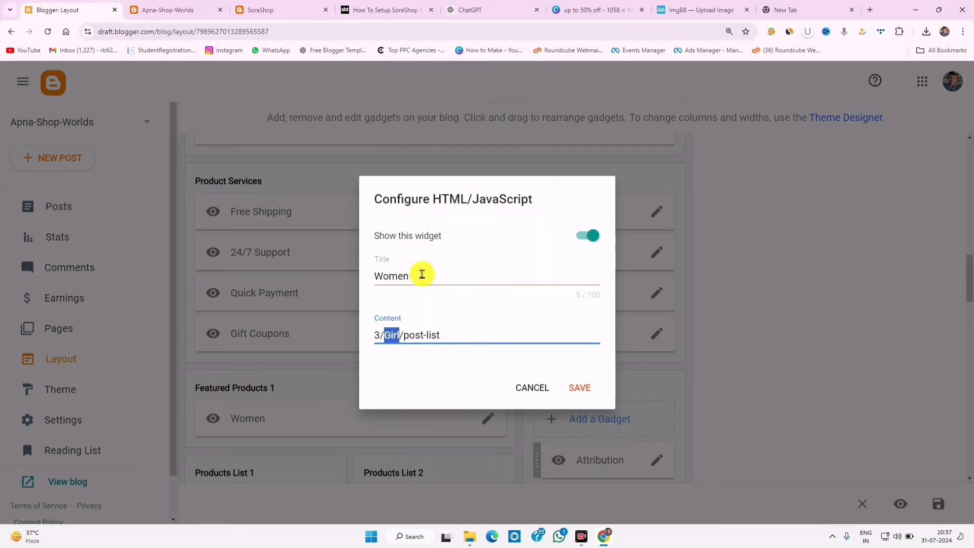
{"action": "left_click", "coordinate": [386, 279]}
{"action": "double_click", "coordinate": [402, 279]}
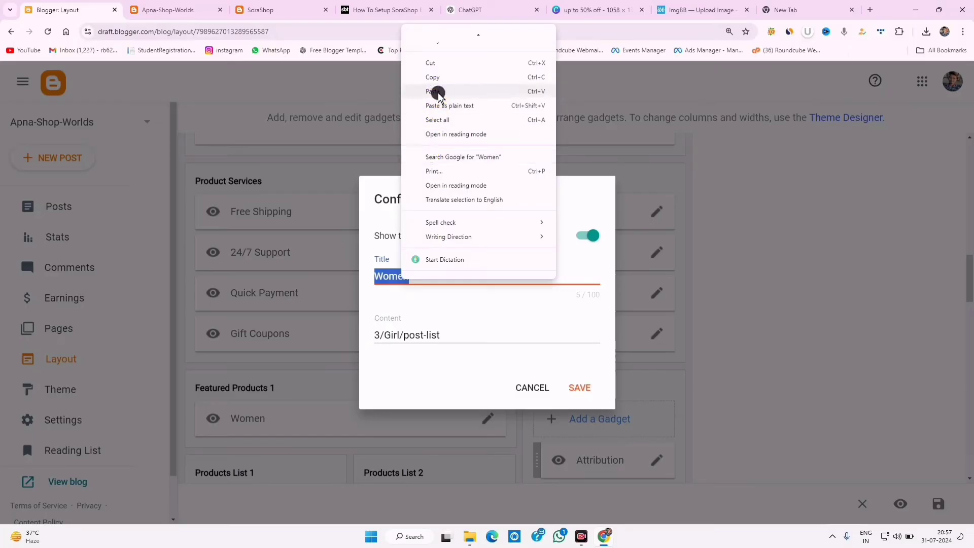
{"action": "left_click", "coordinate": [467, 91]}
{"action": "left_click", "coordinate": [578, 387]}
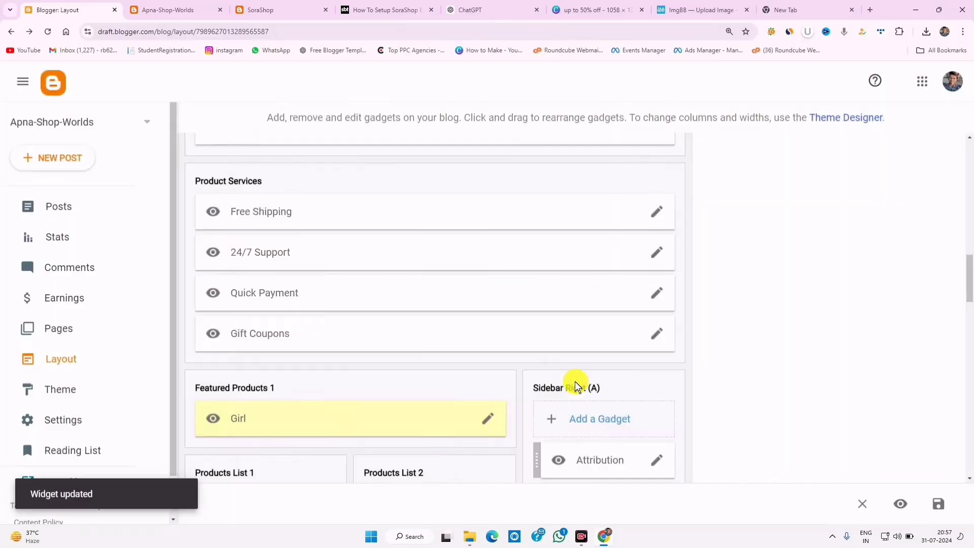
{"action": "scroll", "coordinate": [574, 383], "scroll_direction": "down", "scroll_amount": 3}
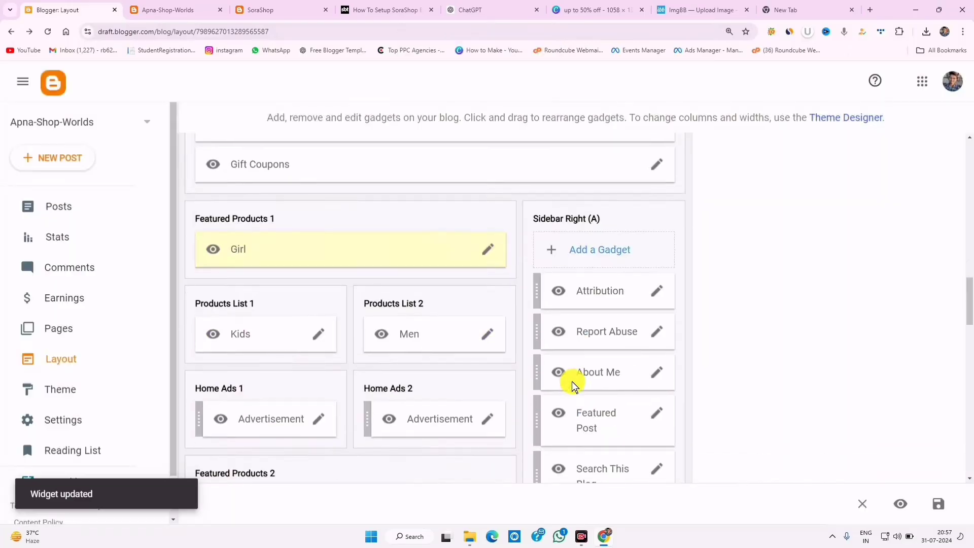
- Retitle the Kids gadget 'Earbuds' with content 3/Earbuds/post-list and save
{"action": "left_click", "coordinate": [320, 334]}
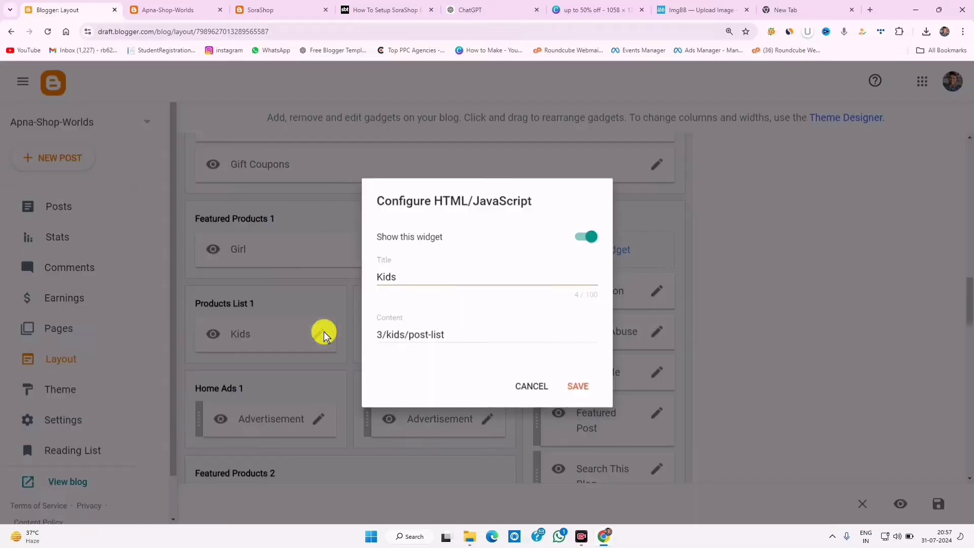
{"action": "double_click", "coordinate": [384, 276]}
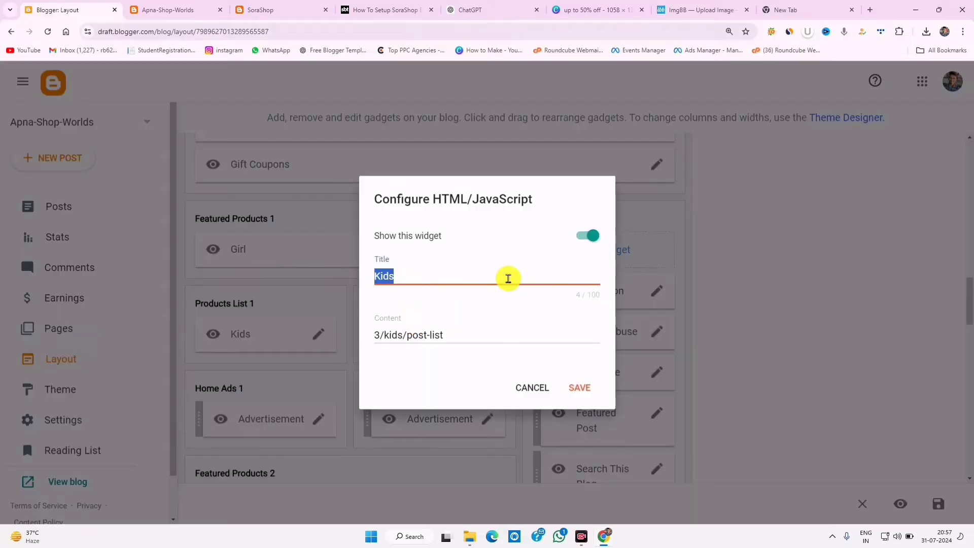
{"action": "right_click", "coordinate": [385, 274]}
{"action": "left_click", "coordinate": [424, 99]}
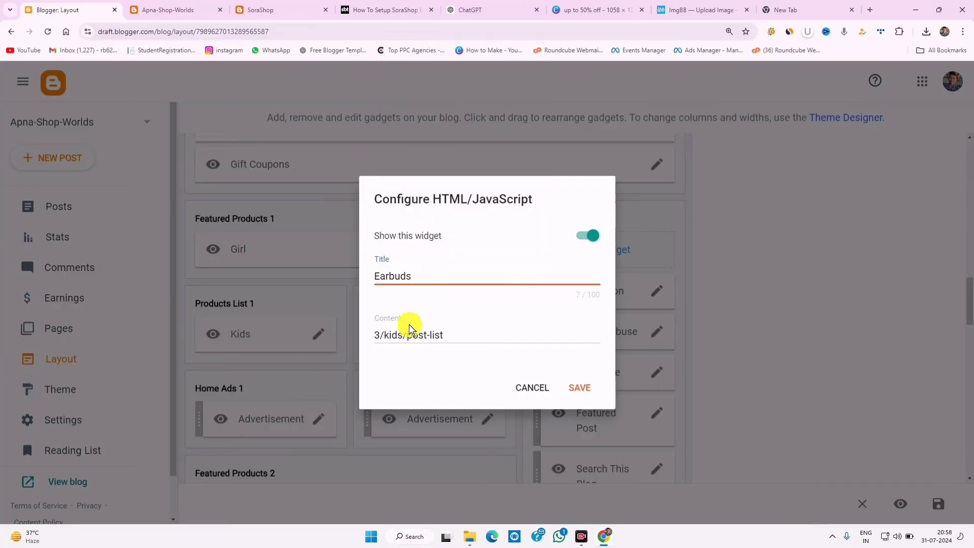
{"action": "double_click", "coordinate": [393, 336]}
{"action": "right_click", "coordinate": [394, 335]}
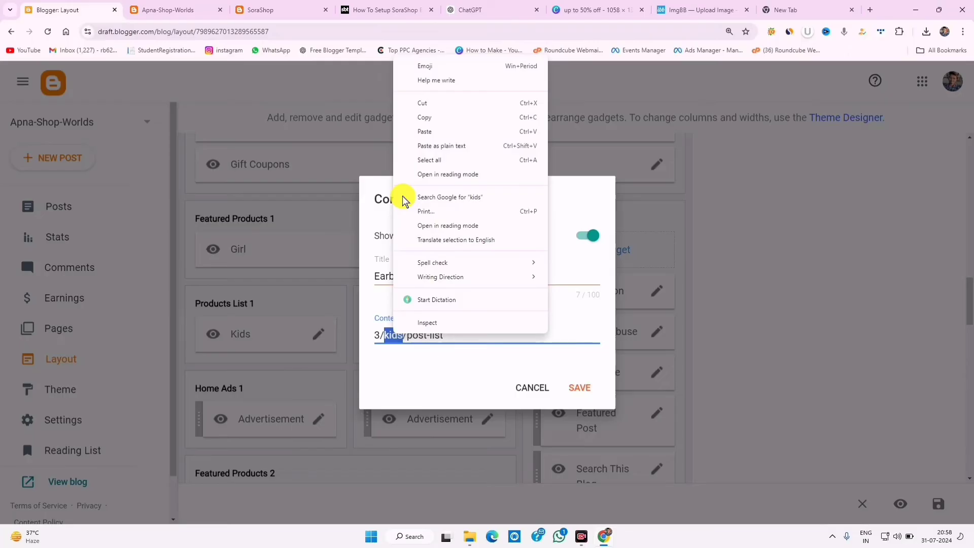
{"action": "left_click", "coordinate": [422, 146]}
{"action": "left_click", "coordinate": [570, 384]}
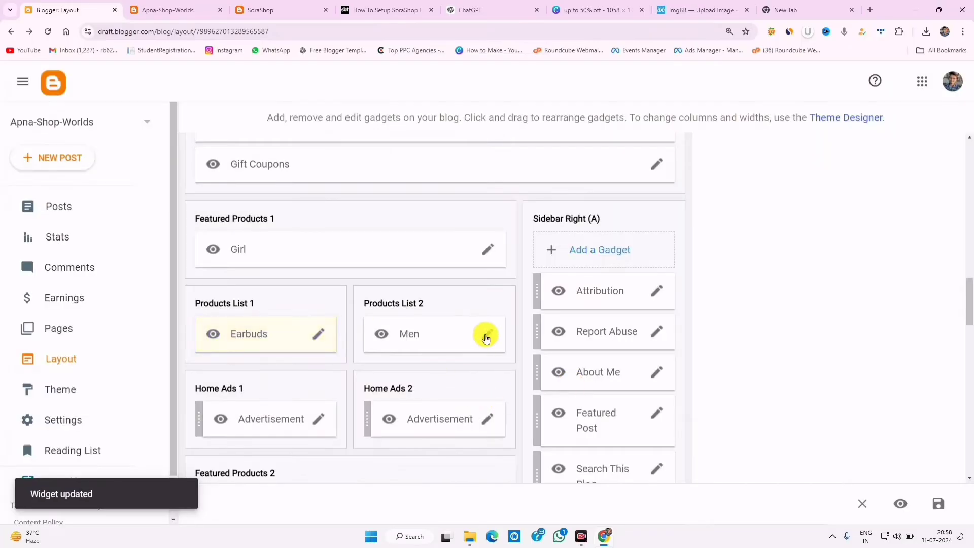
- Change the Men gadget's content label from 'mens' to 'Men', save, and view the live blog
{"action": "left_click", "coordinate": [486, 337]}
{"action": "left_click", "coordinate": [409, 335]}
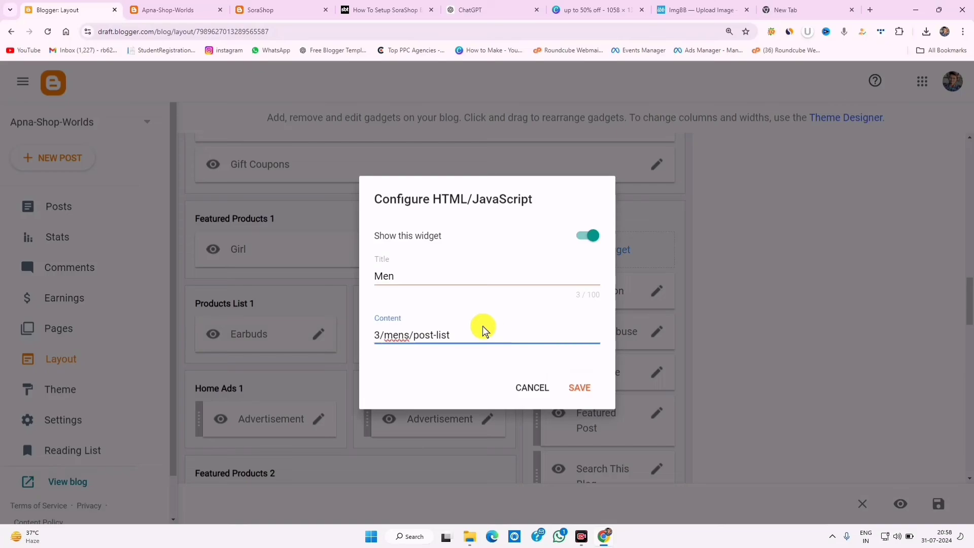
{"action": "key", "text": "BackSpace"}
{"action": "key", "text": "BackSpace"}
{"action": "key", "text": "BackSpace"}
{"action": "key", "text": "BackSpace"}
{"action": "type", "text": "Men"}
{"action": "left_click", "coordinate": [579, 383]}
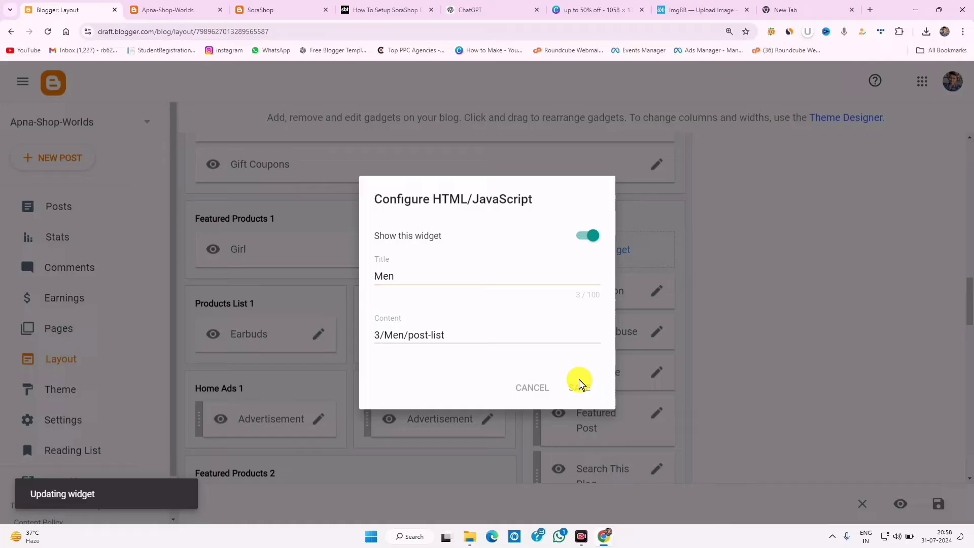
{"action": "left_click", "coordinate": [168, 9]}
- Reload the live store's home page and scroll through the Girl, Earbuds and Men product sections
{"action": "left_click", "coordinate": [48, 32]}
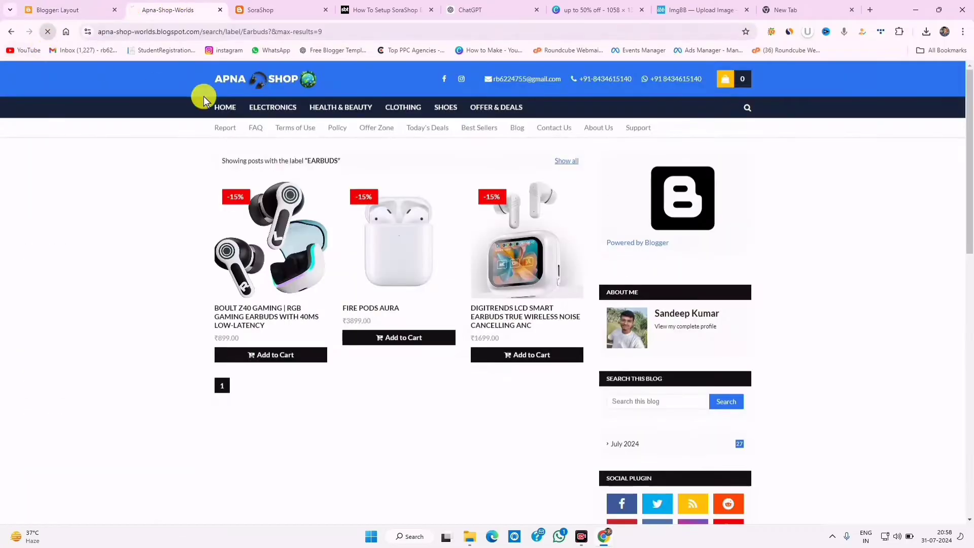
{"action": "left_click", "coordinate": [227, 108]}
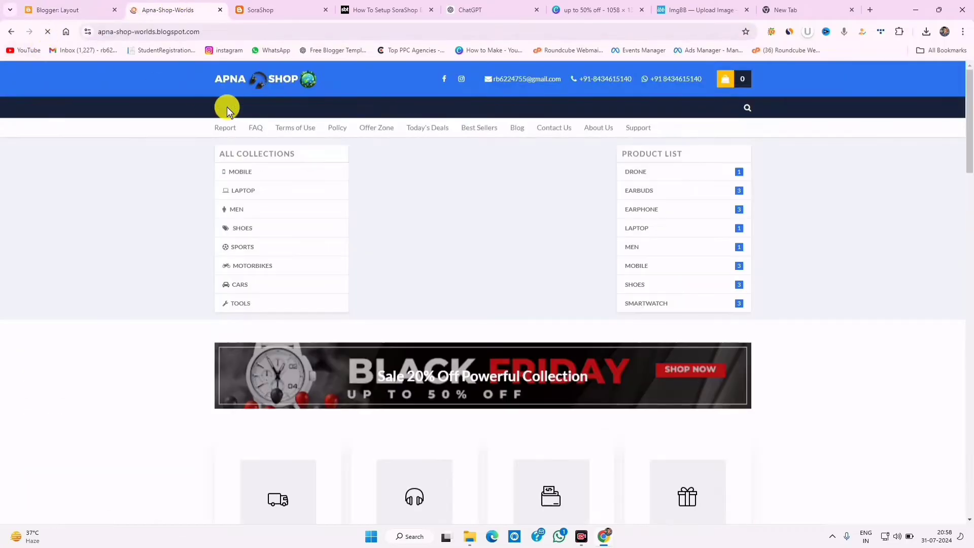
{"action": "scroll", "coordinate": [461, 284], "scroll_direction": "down", "scroll_amount": 5}
{"action": "scroll", "coordinate": [463, 285], "scroll_direction": "down", "scroll_amount": 6}
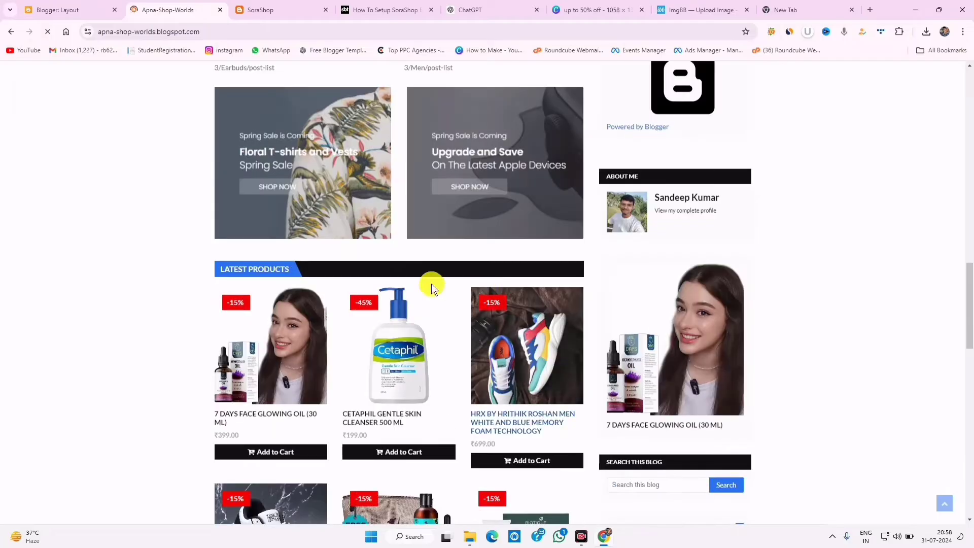
{"action": "scroll", "coordinate": [406, 298], "scroll_direction": "down", "scroll_amount": 7}
{"action": "scroll", "coordinate": [380, 313], "scroll_direction": "up", "scroll_amount": 10}
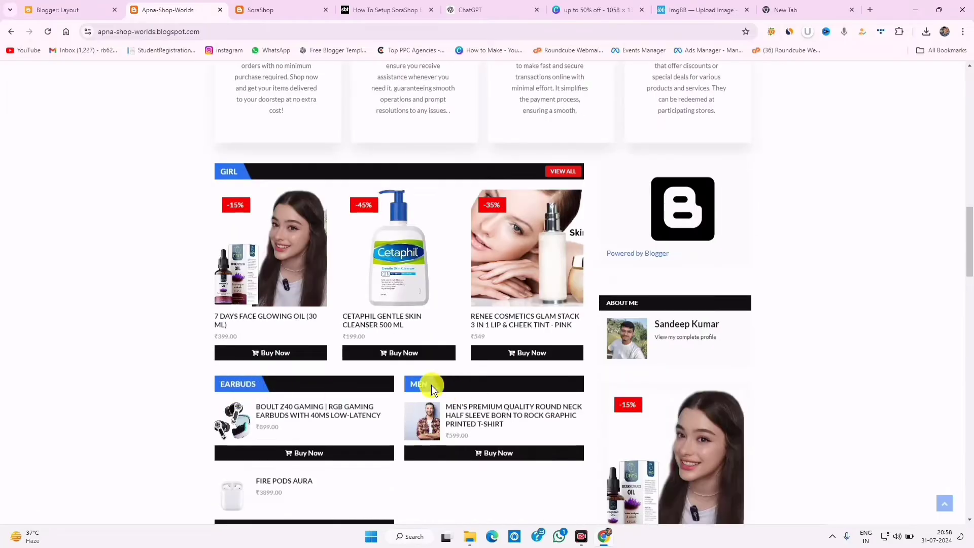
{"action": "scroll", "coordinate": [446, 415], "scroll_direction": "down", "scroll_amount": 3}
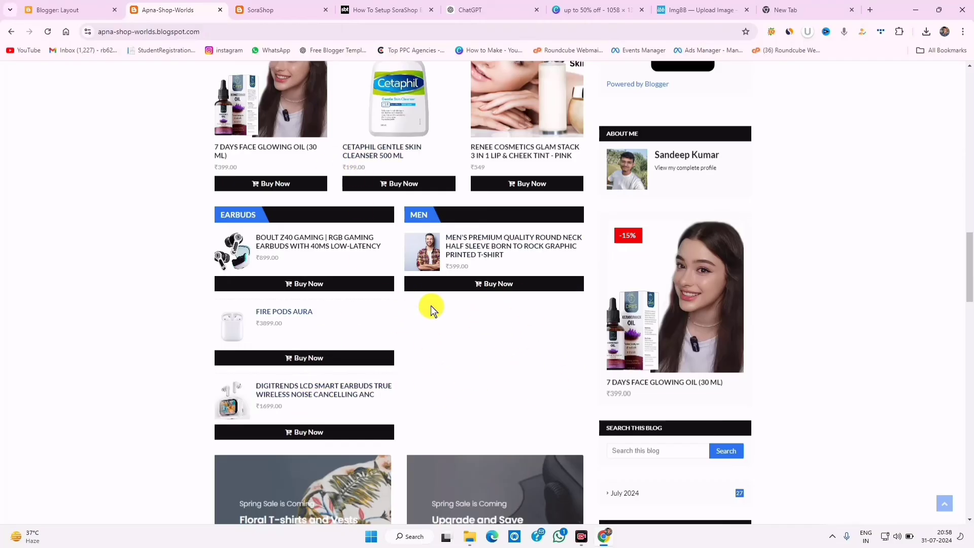
{"action": "scroll", "coordinate": [462, 327], "scroll_direction": "up", "scroll_amount": 3}
- Open the Men gadget's settings after checking the demo store's section names
{"action": "left_click", "coordinate": [109, 10]}
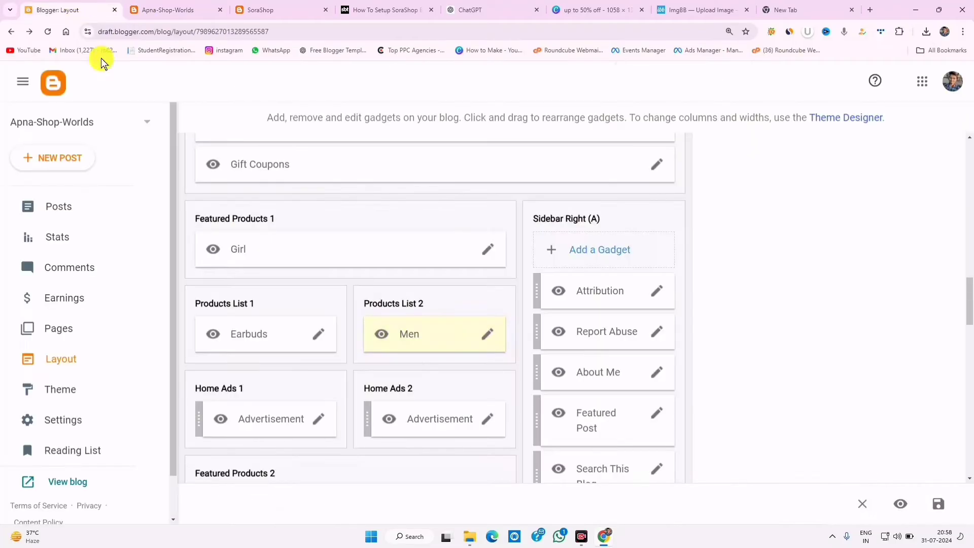
{"action": "left_click", "coordinate": [487, 333]}
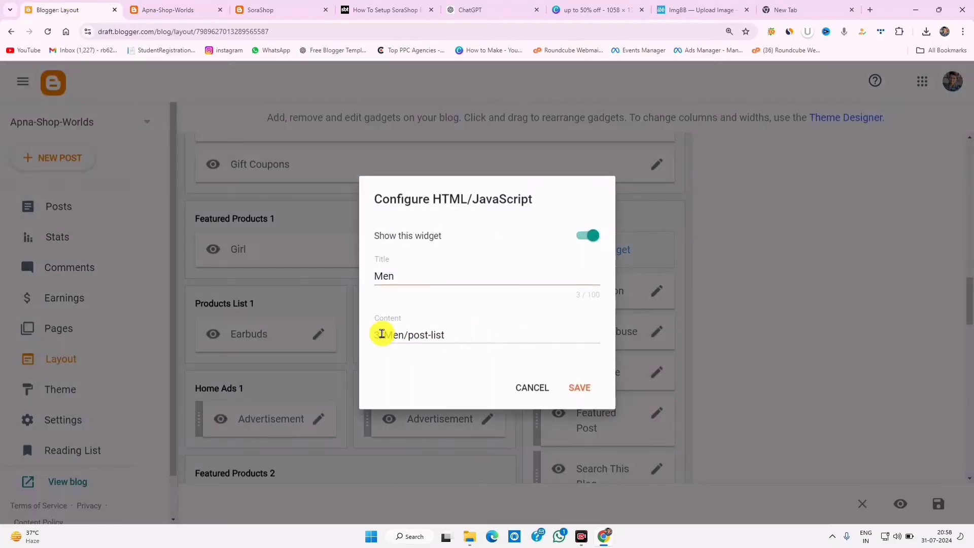
{"action": "left_click", "coordinate": [274, 11]}
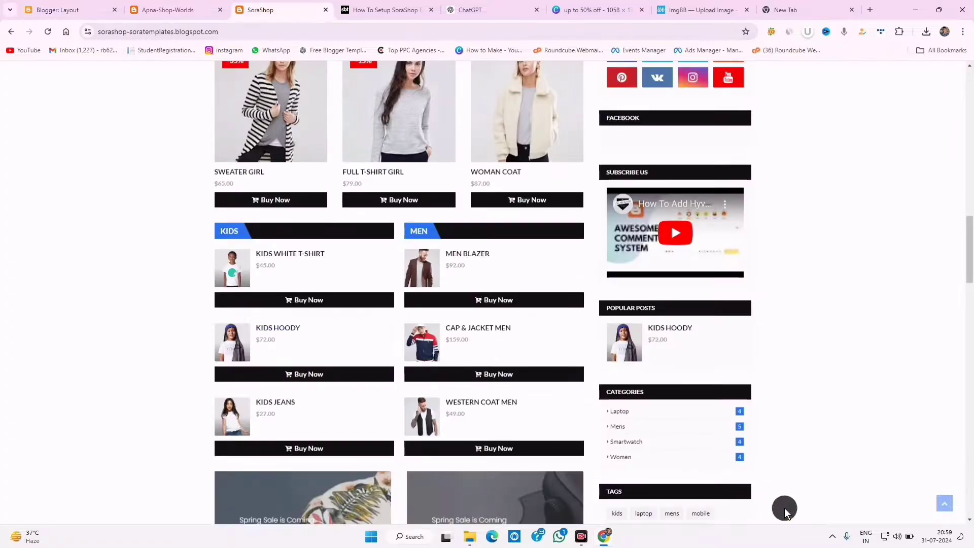
{"action": "key", "text": "ctrl+1"}
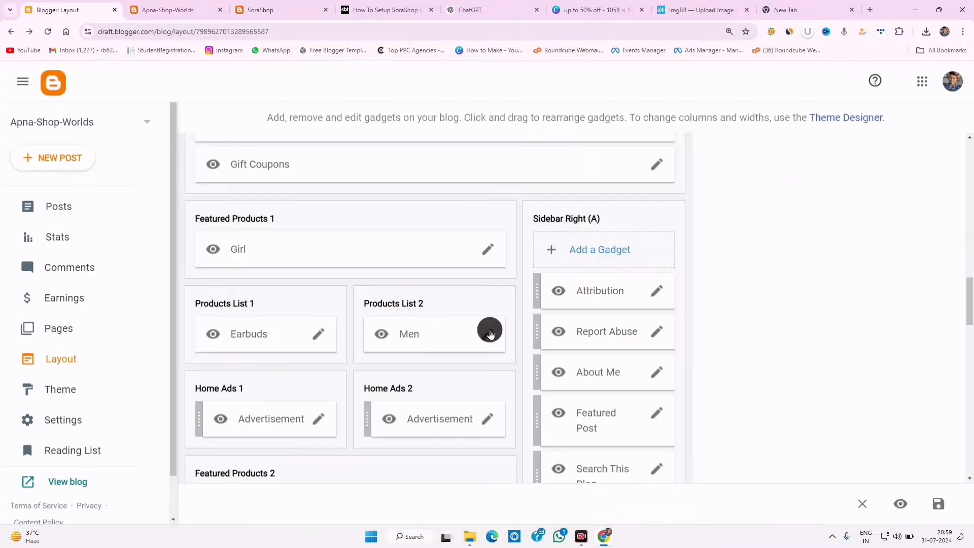
{"action": "left_click", "coordinate": [489, 334]}
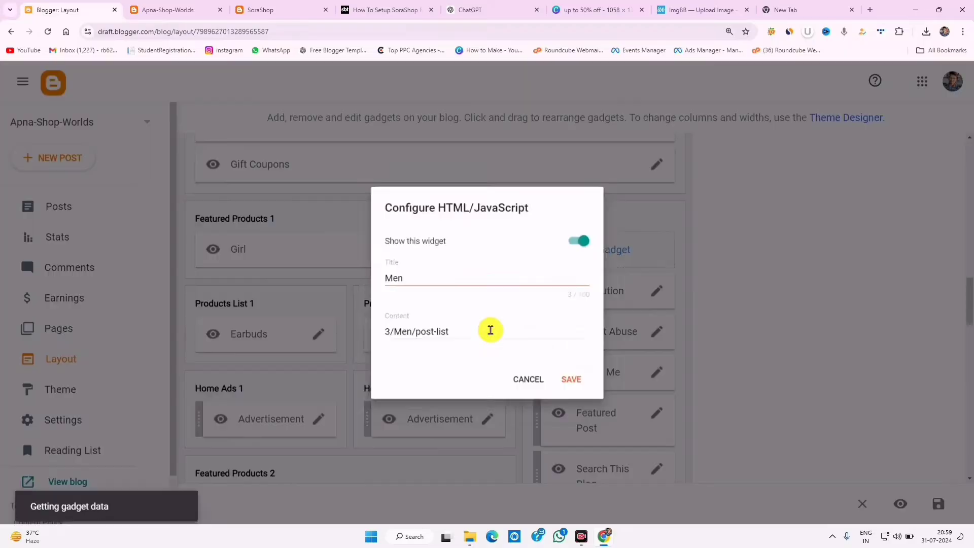
- Rename the Men gadget to 'Mobile' (content 3/Mobile/post-list), save, and reload the live store
{"action": "double_click", "coordinate": [404, 272]}
{"action": "right_click", "coordinate": [381, 271]}
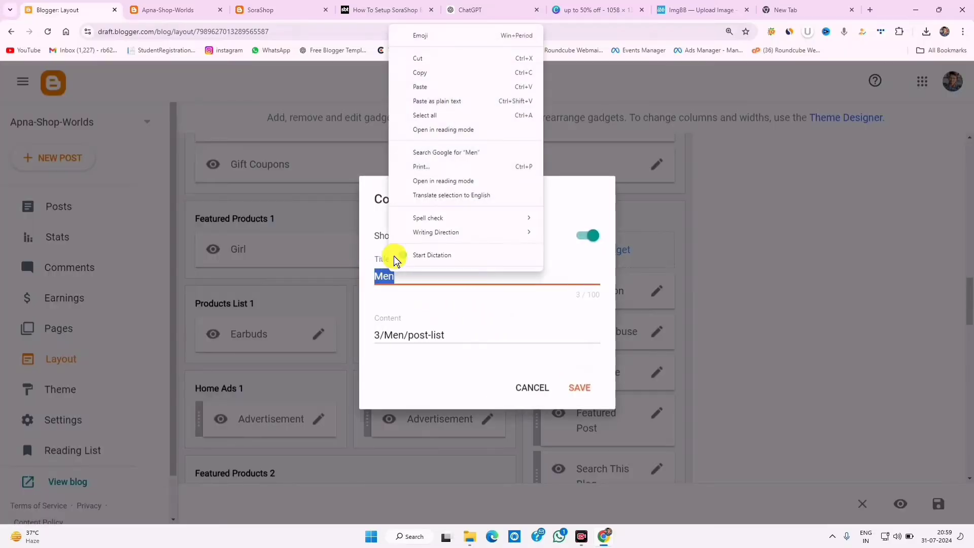
{"action": "left_click", "coordinate": [428, 86]}
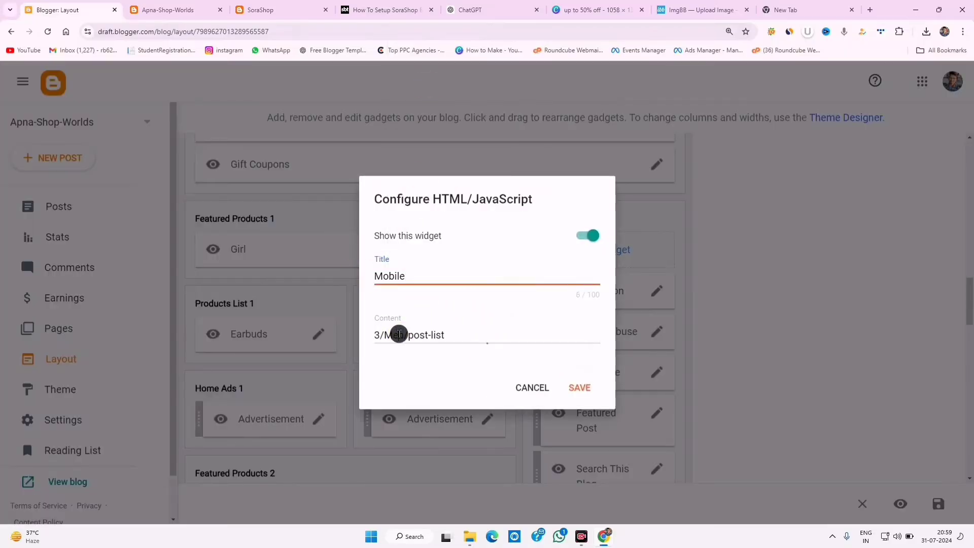
{"action": "double_click", "coordinate": [398, 333]}
{"action": "right_click", "coordinate": [399, 333]}
{"action": "left_click", "coordinate": [421, 130]}
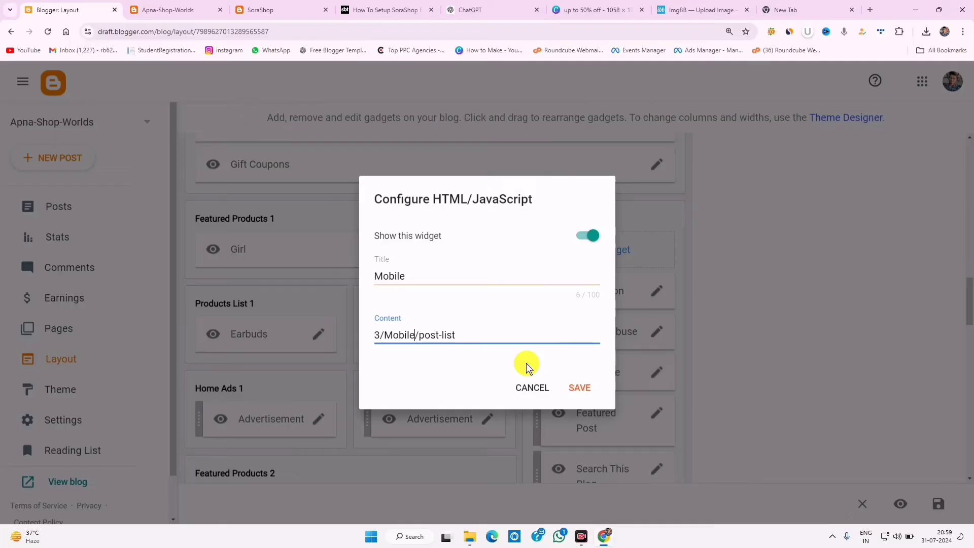
{"action": "left_click", "coordinate": [572, 381]}
{"action": "left_click", "coordinate": [167, 9]}
{"action": "left_click", "coordinate": [47, 32]}
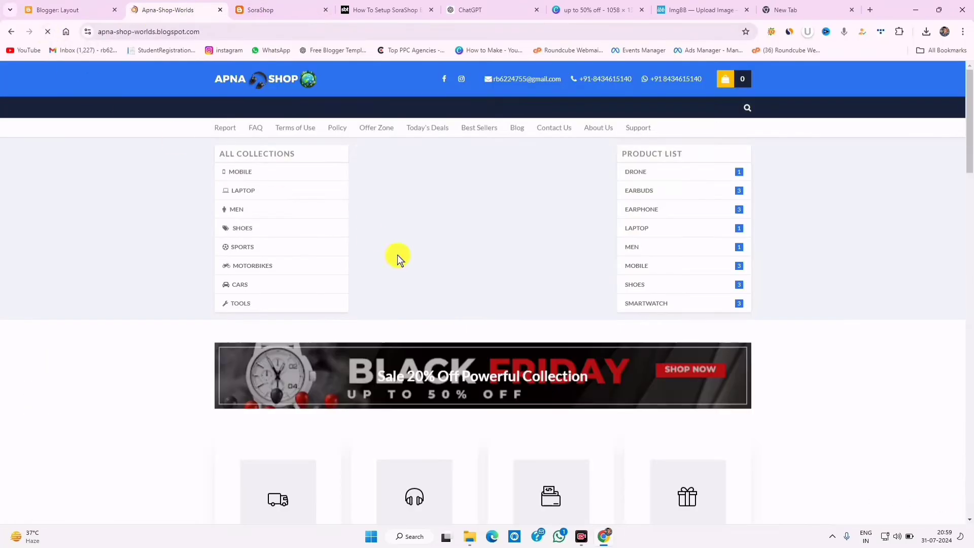
- Review the live store's new Mobile section and the Smartwatch section showing 'Error: No Posts Found'
{"action": "scroll", "coordinate": [465, 359], "scroll_direction": "down", "scroll_amount": 3}
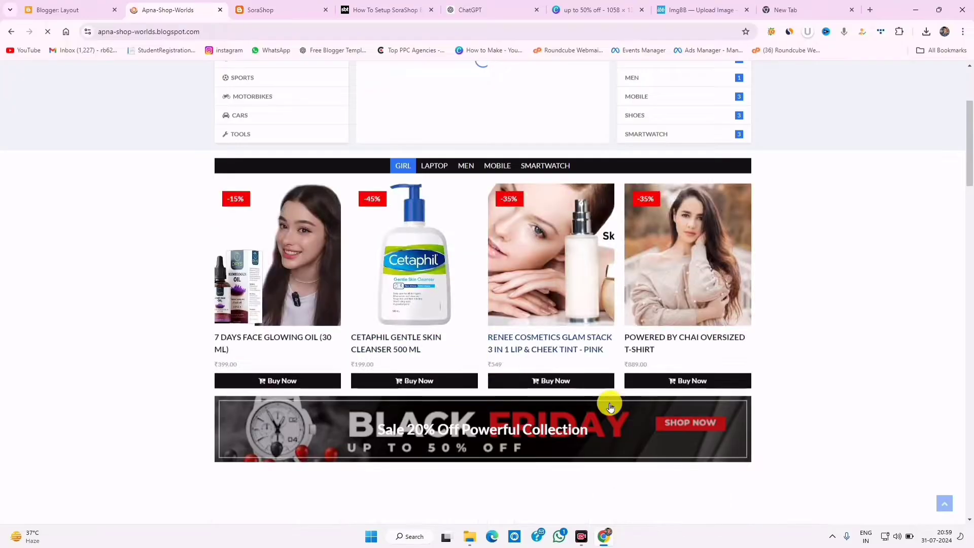
{"action": "scroll", "coordinate": [544, 397], "scroll_direction": "down", "scroll_amount": 9}
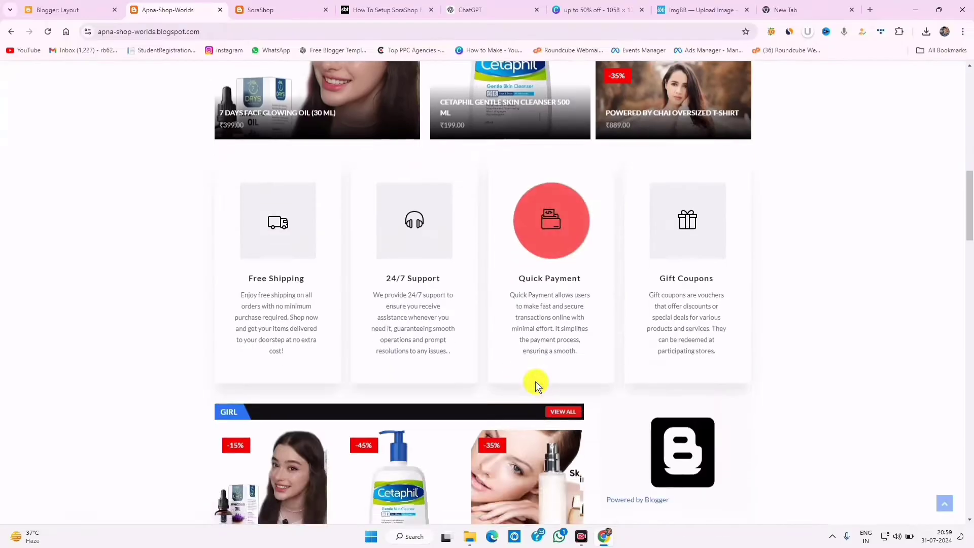
{"action": "scroll", "coordinate": [270, 403], "scroll_direction": "down", "scroll_amount": 6}
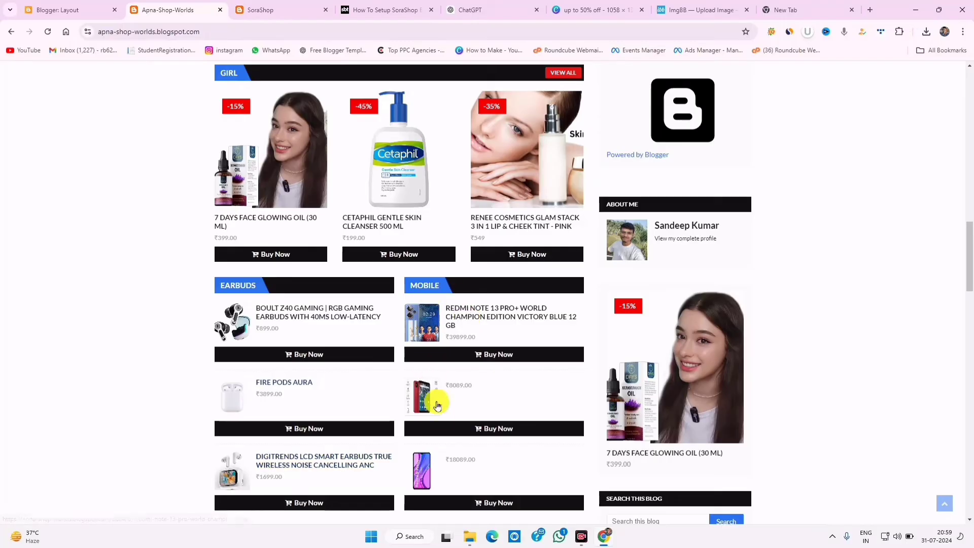
{"action": "scroll", "coordinate": [461, 409], "scroll_direction": "down", "scroll_amount": 6}
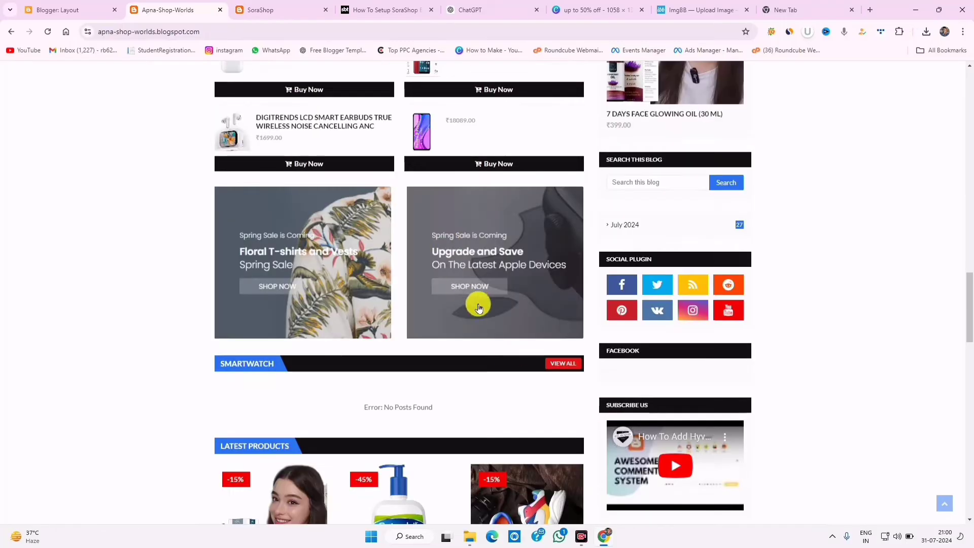
{"action": "scroll", "coordinate": [583, 350], "scroll_direction": "up", "scroll_amount": 3}
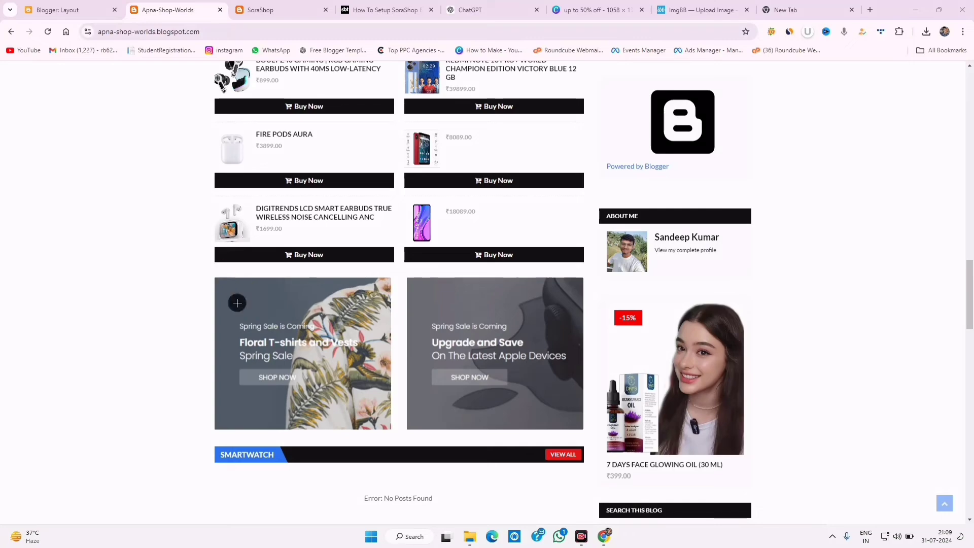
{"action": "mouse_move", "coordinate": [218, 275]}
{"action": "left_mouse_down"}
{"action": "mouse_move", "coordinate": [354, 433]}
{"action": "mouse_move", "coordinate": [385, 440]}
{"action": "left_mouse_up"}
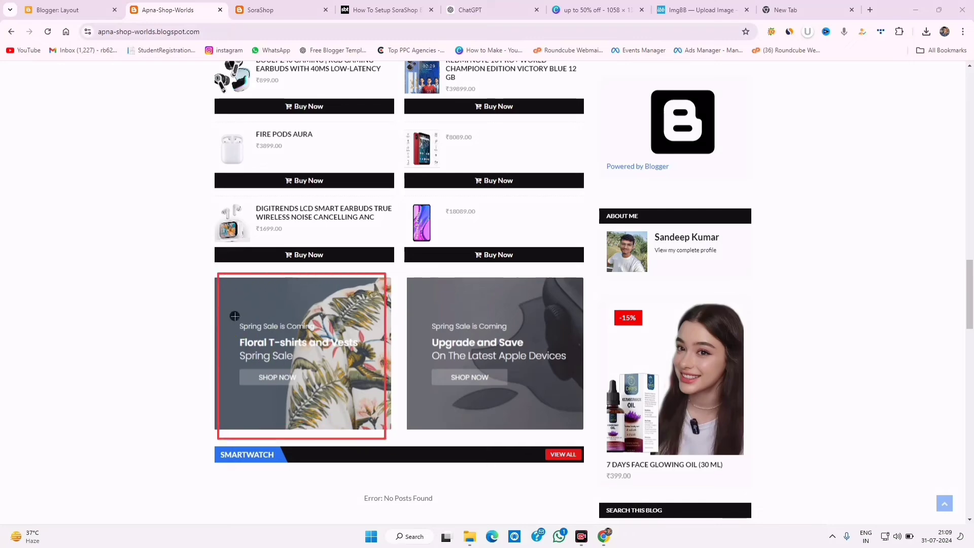
{"action": "left_click_drag", "start_coordinate": [234, 316], "coordinate": [326, 329]}
{"action": "left_click_drag", "start_coordinate": [276, 353], "coordinate": [351, 366]}
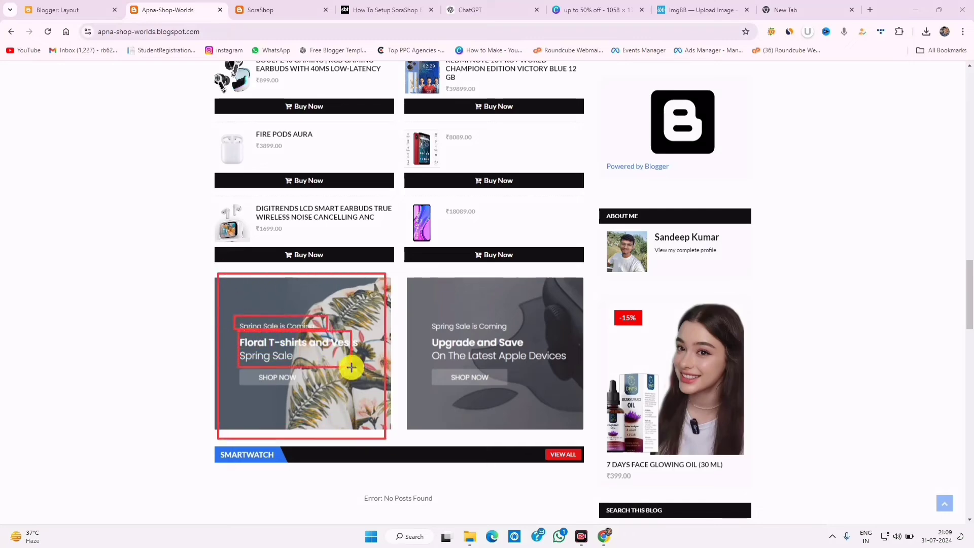
{"action": "left_click_drag", "start_coordinate": [445, 366], "coordinate": [589, 439]}
{"action": "left_click_drag", "start_coordinate": [432, 368], "coordinate": [507, 384]}
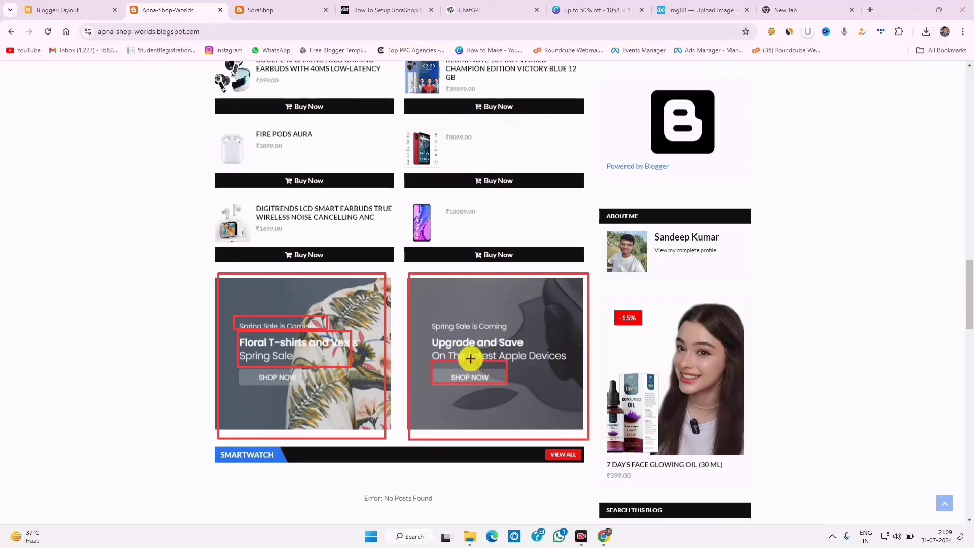
{"action": "left_click_drag", "start_coordinate": [443, 329], "coordinate": [546, 347]}
{"action": "left_click_drag", "start_coordinate": [441, 317], "coordinate": [490, 329]}
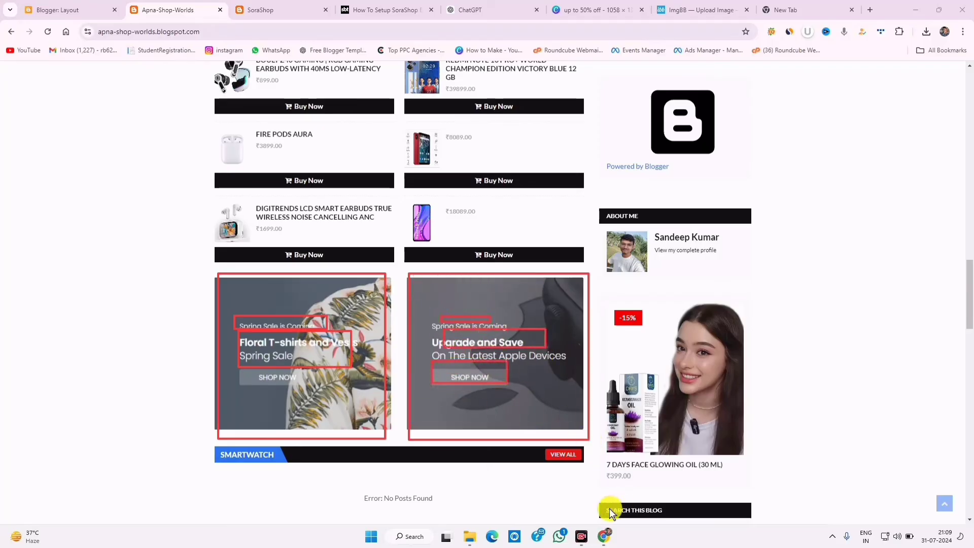
{"action": "right_click", "coordinate": [592, 508]}
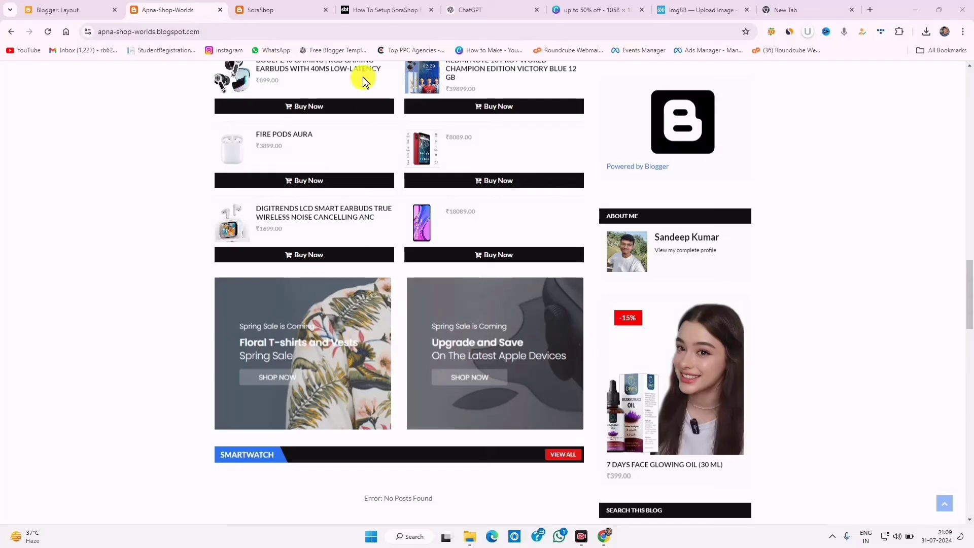
- Scroll through the SoraShop demo store to compare its sections
{"action": "left_click", "coordinate": [295, 5]}
{"action": "scroll", "coordinate": [424, 307], "scroll_direction": "down", "scroll_amount": 10}
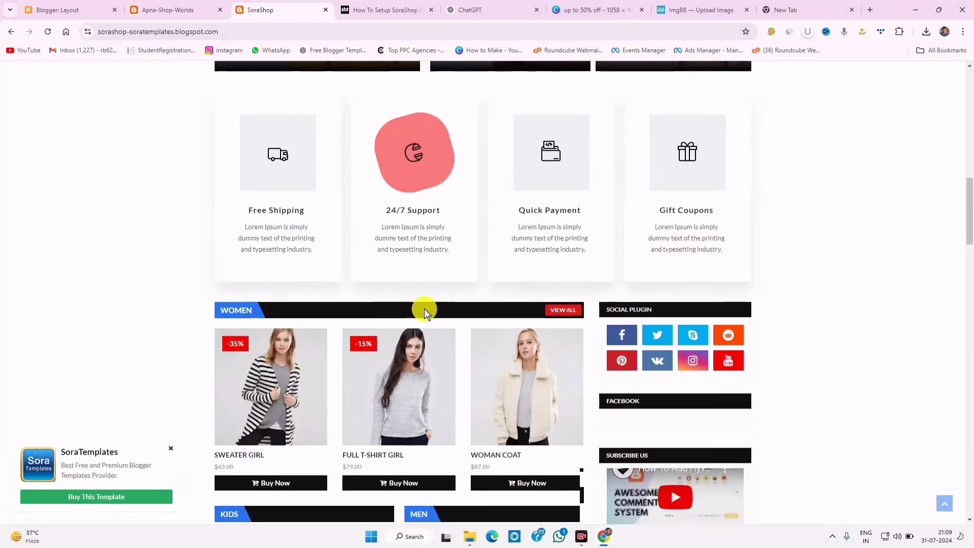
{"action": "scroll", "coordinate": [425, 314], "scroll_direction": "down", "scroll_amount": 3}
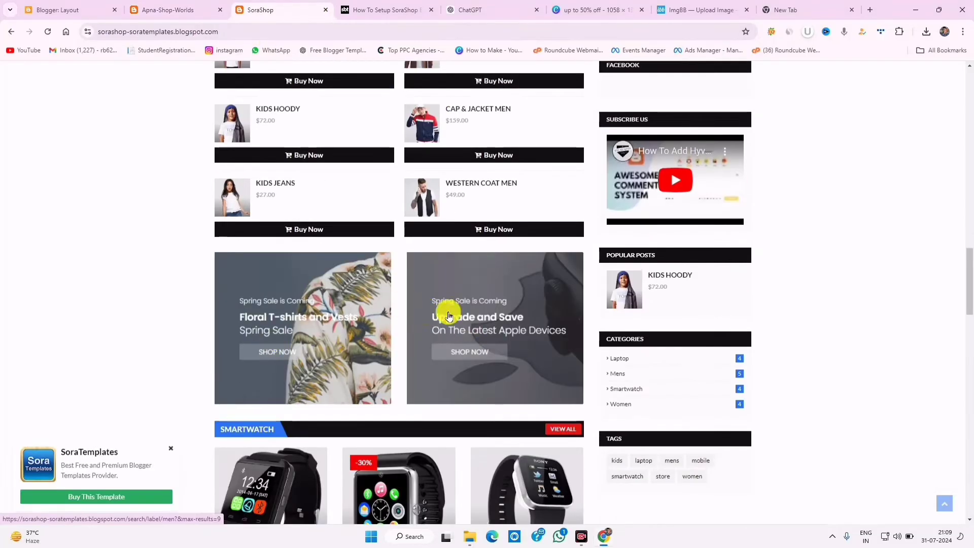
- Create a new blank page and upload the drone photo (image 3) from Downloads/Untitled design
{"action": "left_click", "coordinate": [79, 7]}
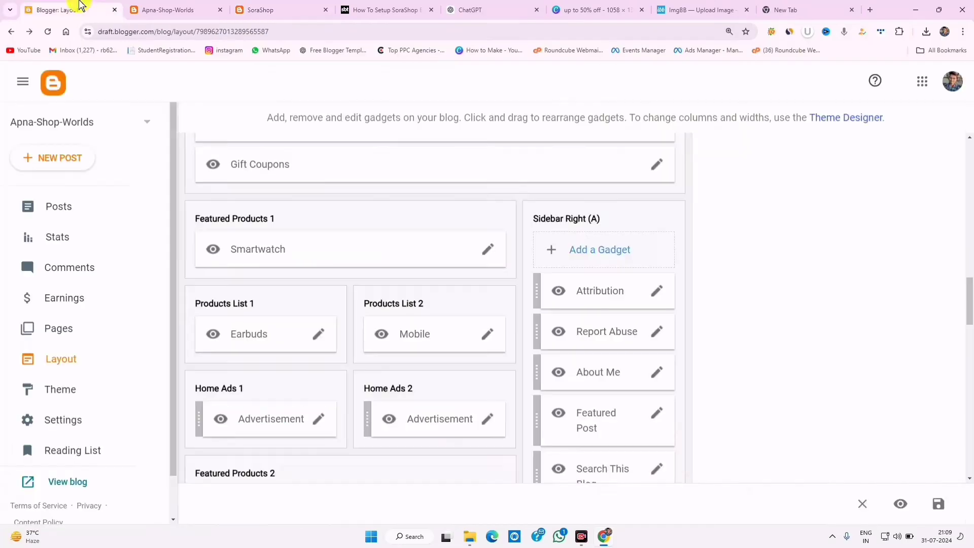
{"action": "left_click", "coordinate": [66, 326]}
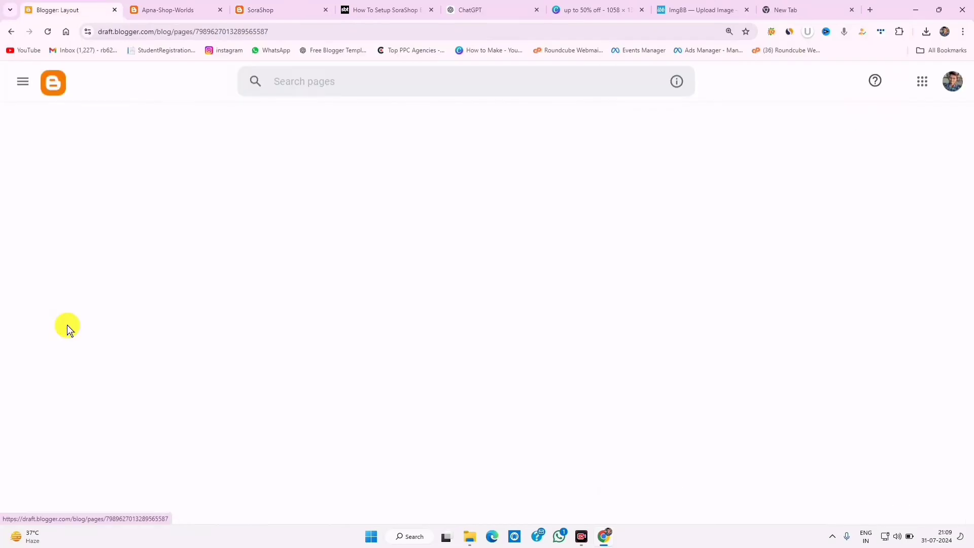
{"action": "left_click", "coordinate": [70, 154]}
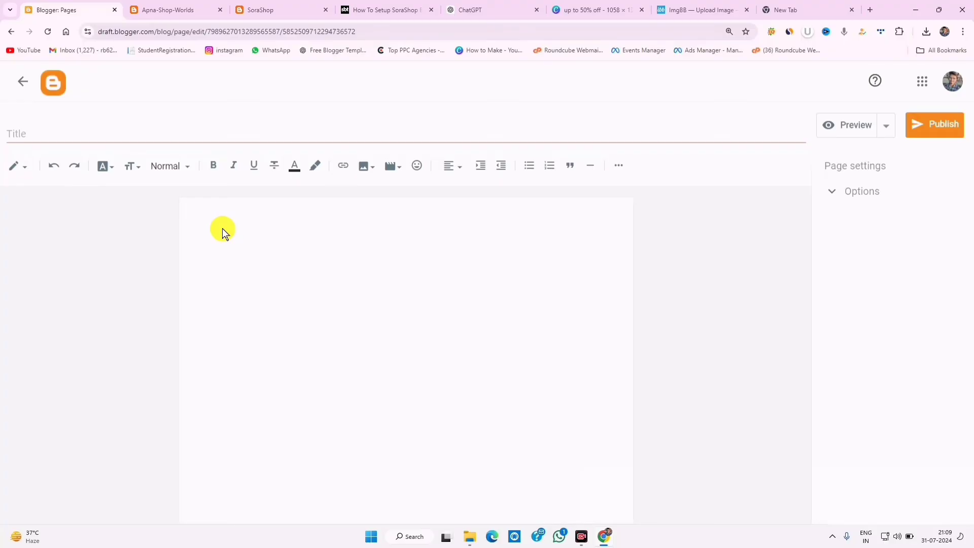
{"action": "left_click", "coordinate": [244, 211]}
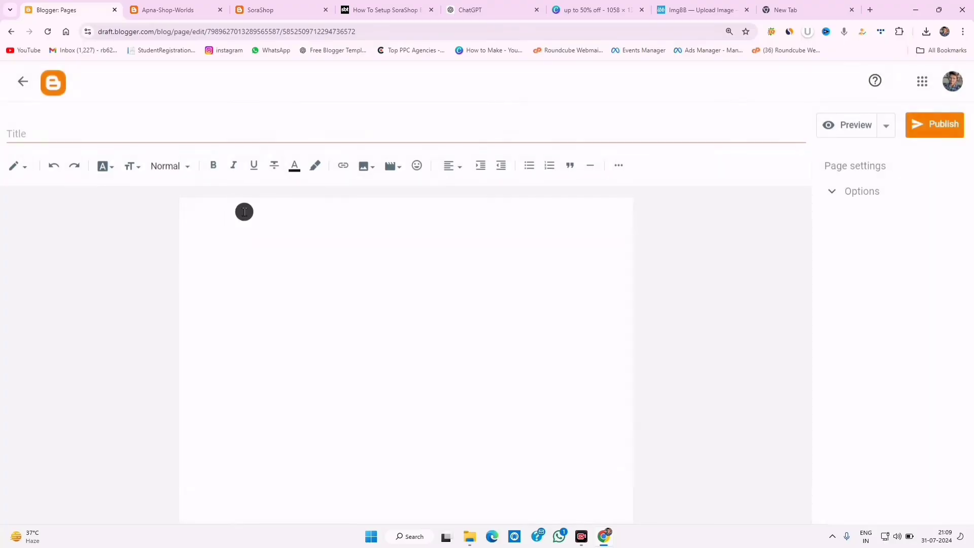
{"action": "left_click", "coordinate": [380, 168]}
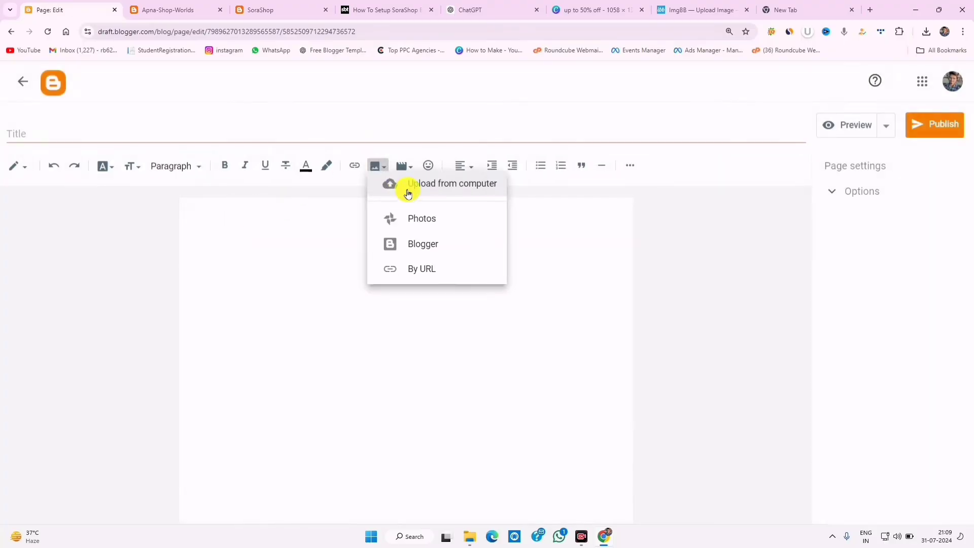
{"action": "left_click", "coordinate": [432, 195]}
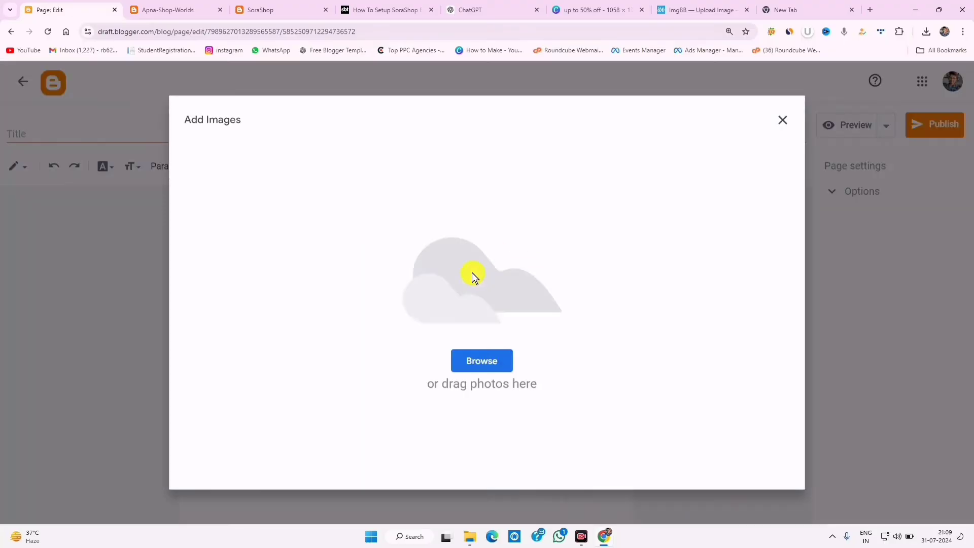
{"action": "left_click", "coordinate": [490, 361]}
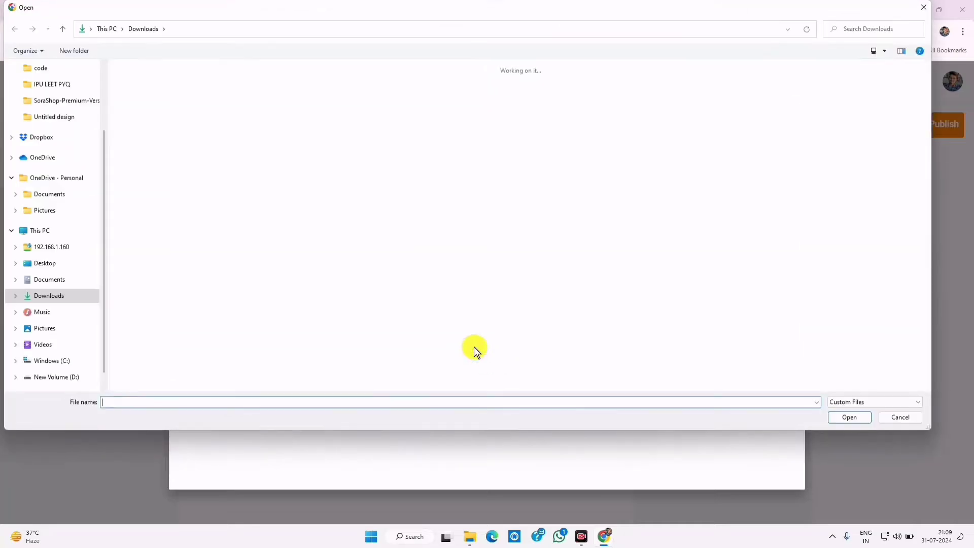
{"action": "left_click", "coordinate": [50, 73]}
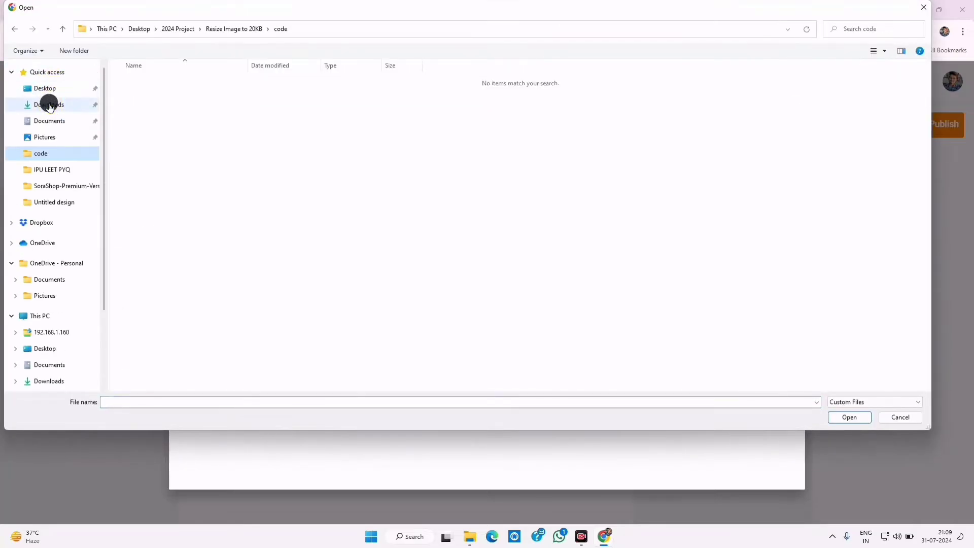
{"action": "left_click", "coordinate": [48, 103]}
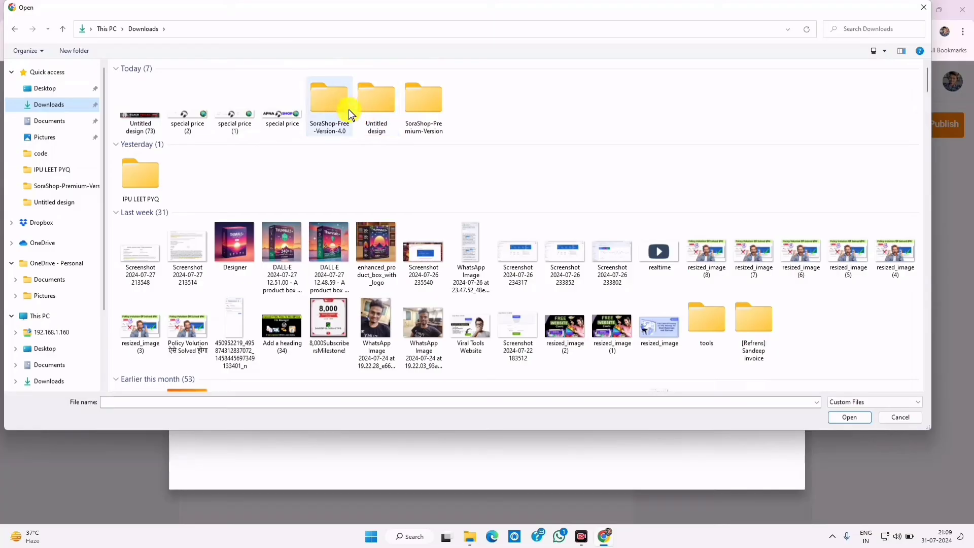
{"action": "double_click", "coordinate": [376, 99]}
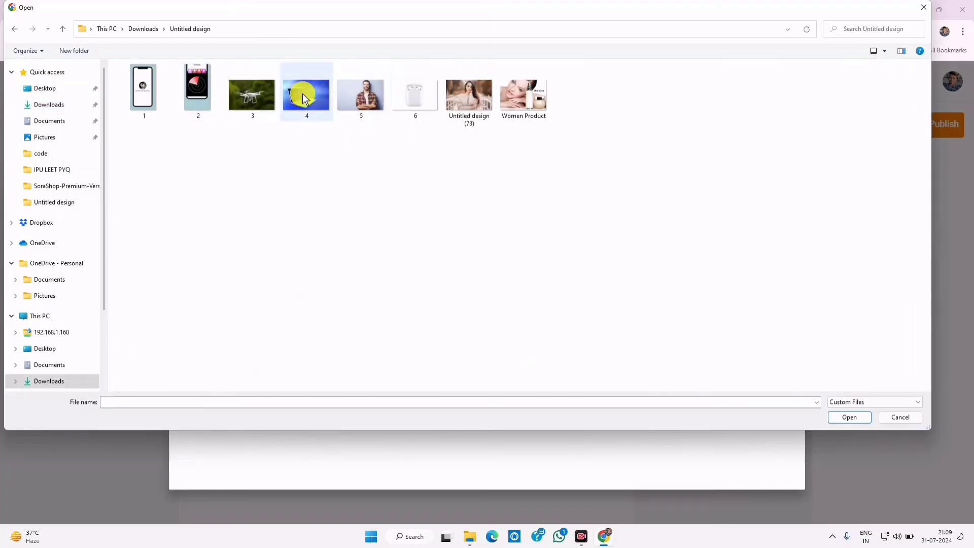
{"action": "left_click", "coordinate": [265, 97]}
{"action": "left_click", "coordinate": [863, 417]}
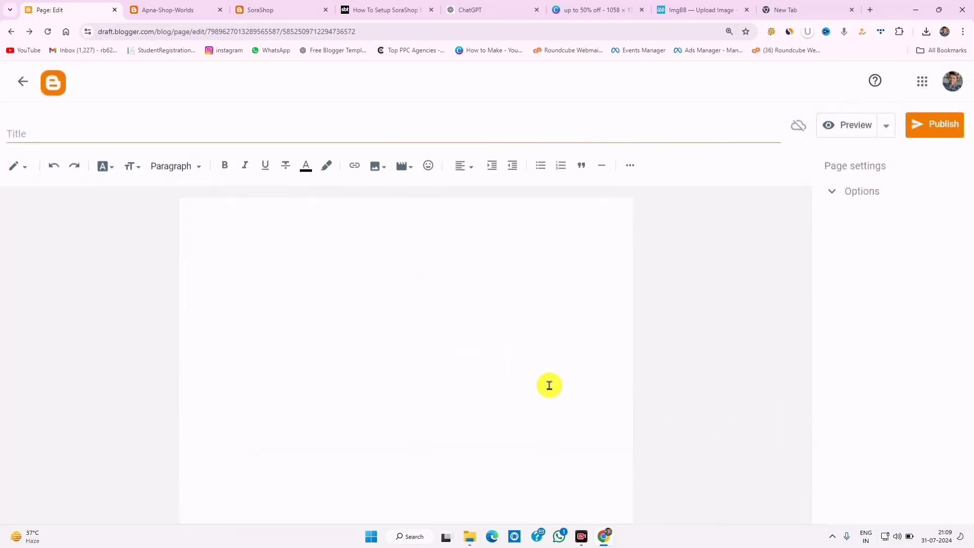
- Add the smiling man photo (image 5) below the drone photo
{"action": "left_click", "coordinate": [538, 356]}
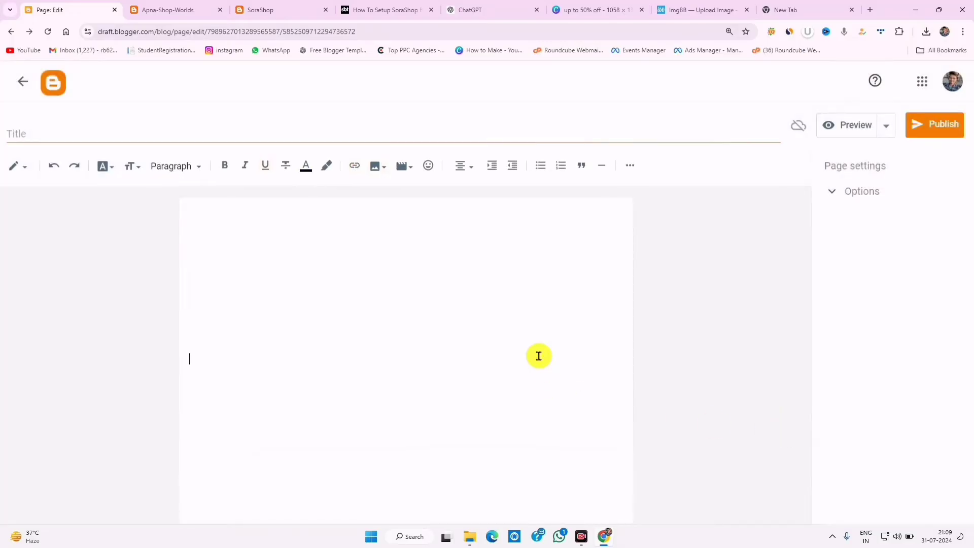
{"action": "left_click", "coordinate": [530, 332]}
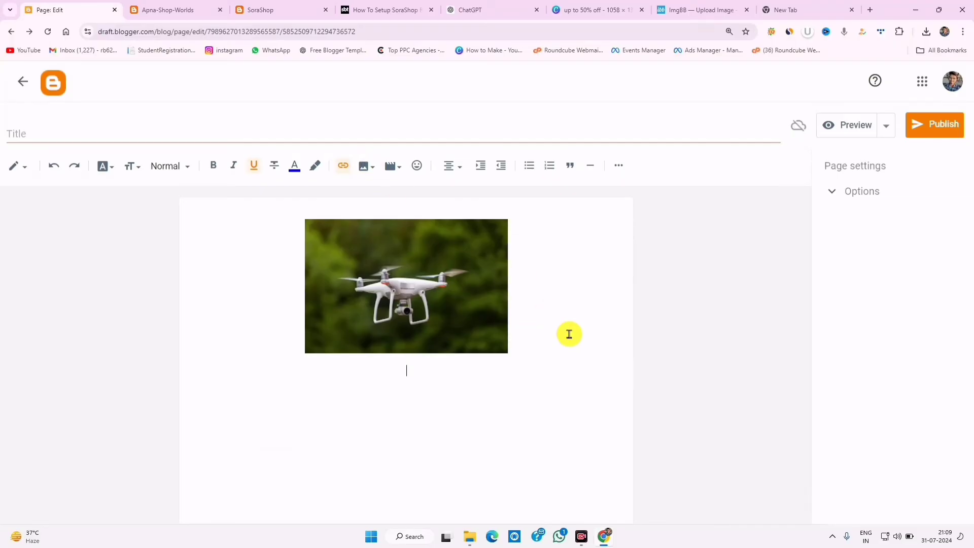
{"action": "left_click", "coordinate": [358, 166]}
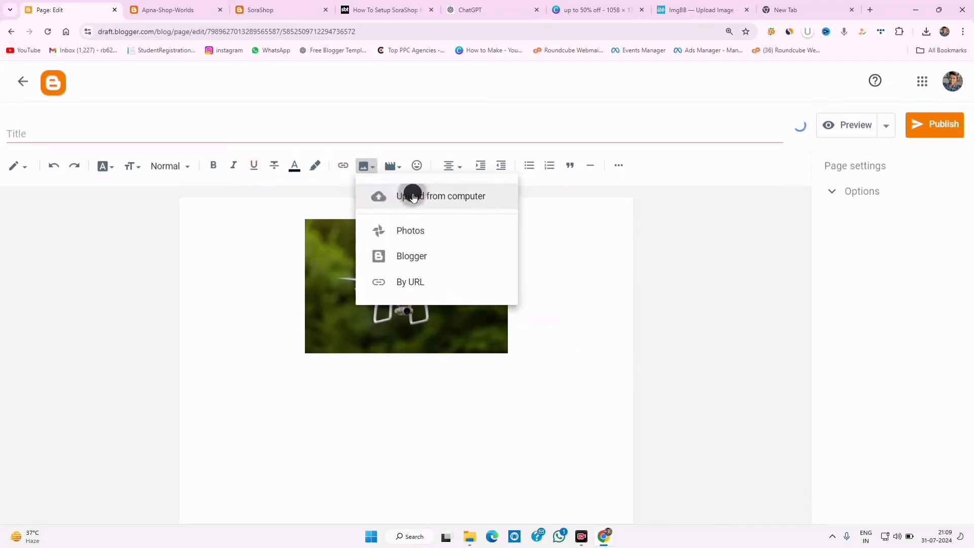
{"action": "left_click", "coordinate": [413, 194]}
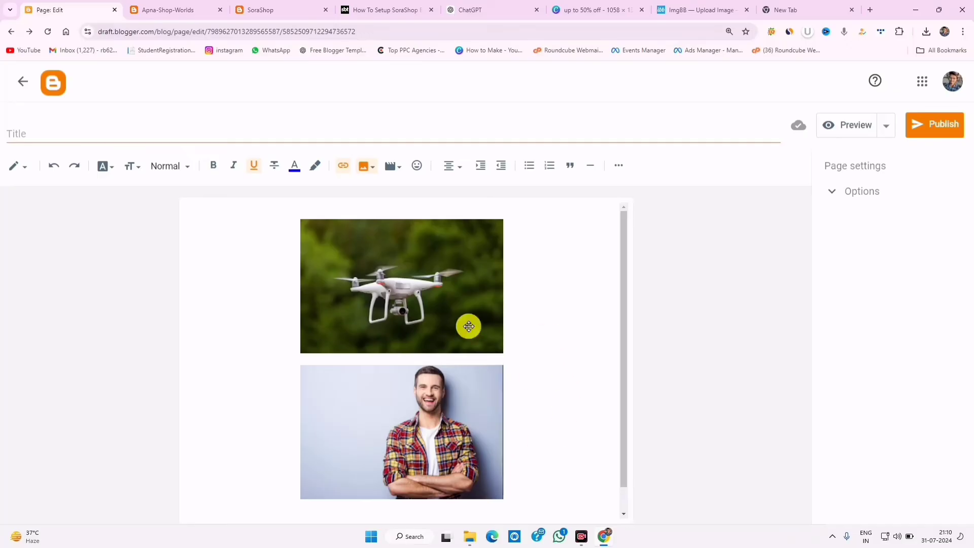
- Copy the drone photo's image address and return to the Pages list
{"action": "left_click", "coordinate": [429, 280]}
{"action": "right_click", "coordinate": [429, 280]}
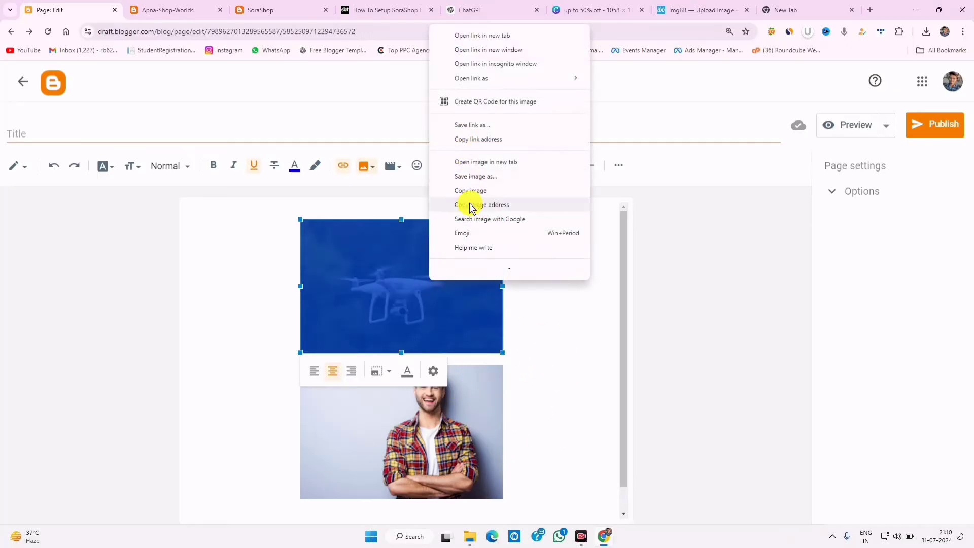
{"action": "left_click", "coordinate": [488, 205]}
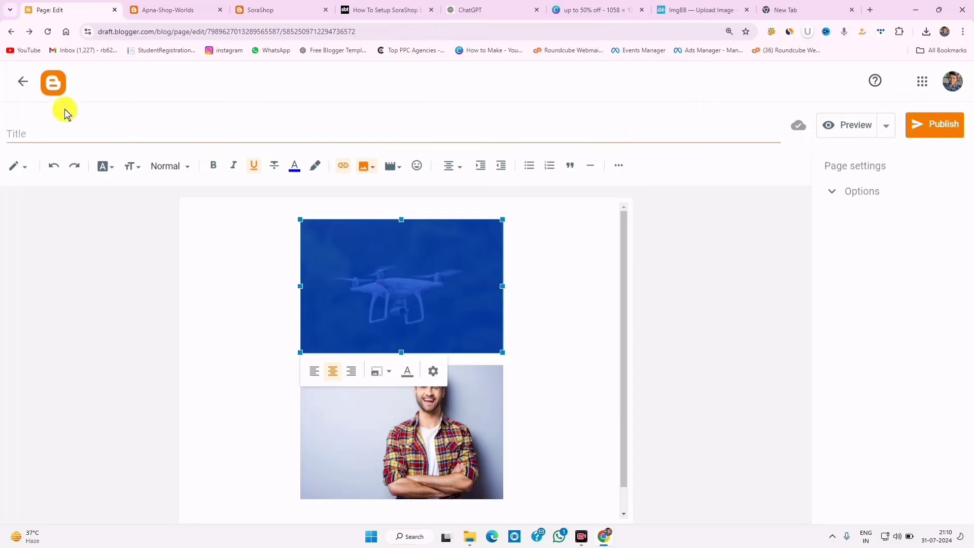
{"action": "left_click", "coordinate": [26, 90]}
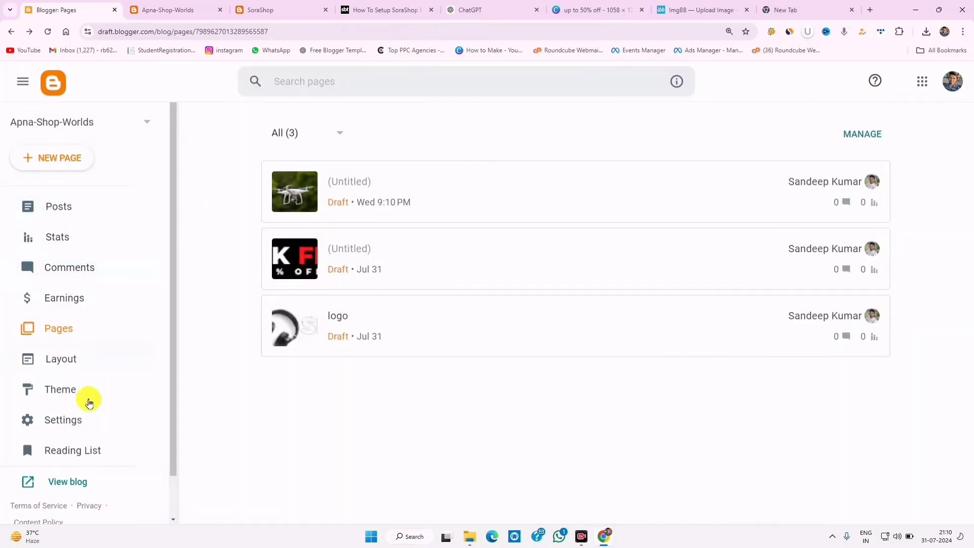
- Compare the live blog's ad banners with the Home Ads gadgets in Layout
{"action": "left_click", "coordinate": [76, 358]}
{"action": "left_click", "coordinate": [152, 9]}
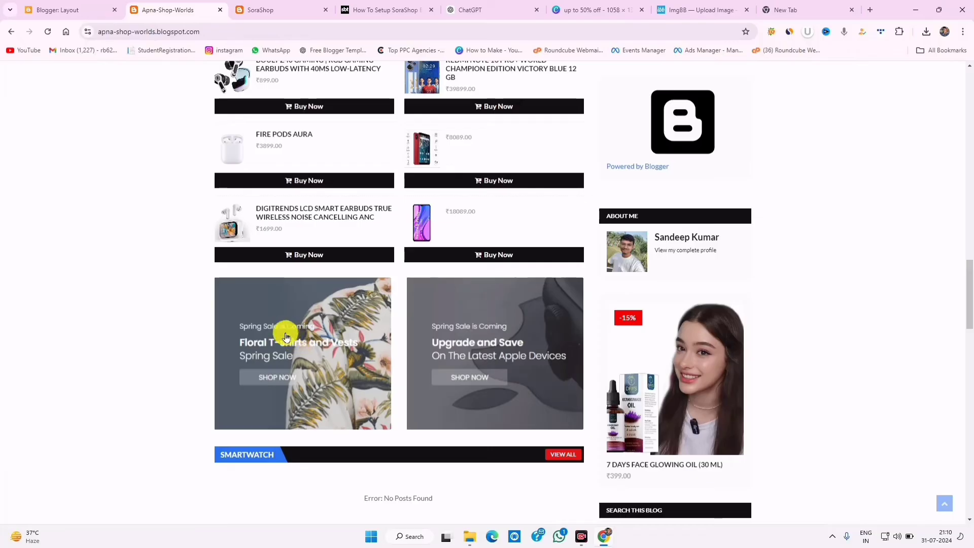
{"action": "scroll", "coordinate": [286, 336], "scroll_direction": "up", "scroll_amount": 3}
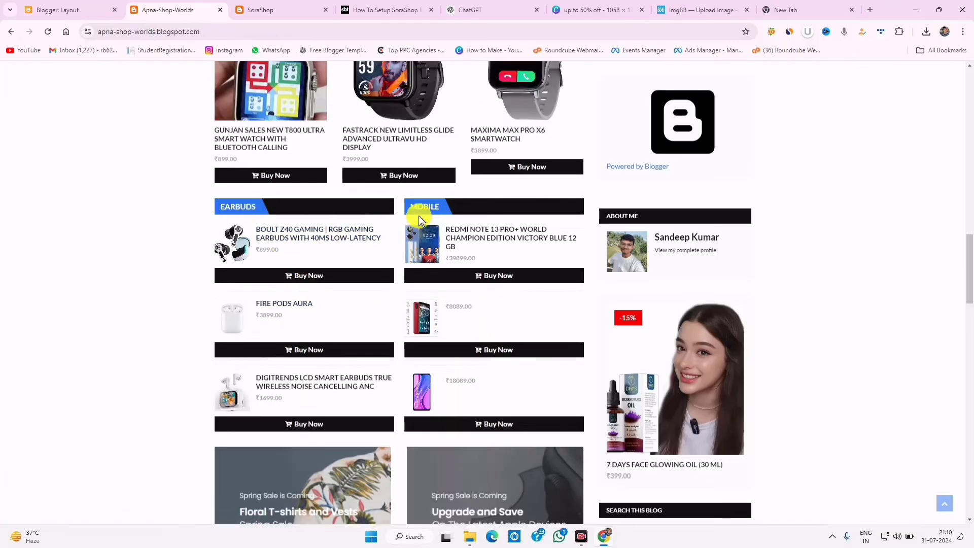
{"action": "left_click", "coordinate": [65, 8]}
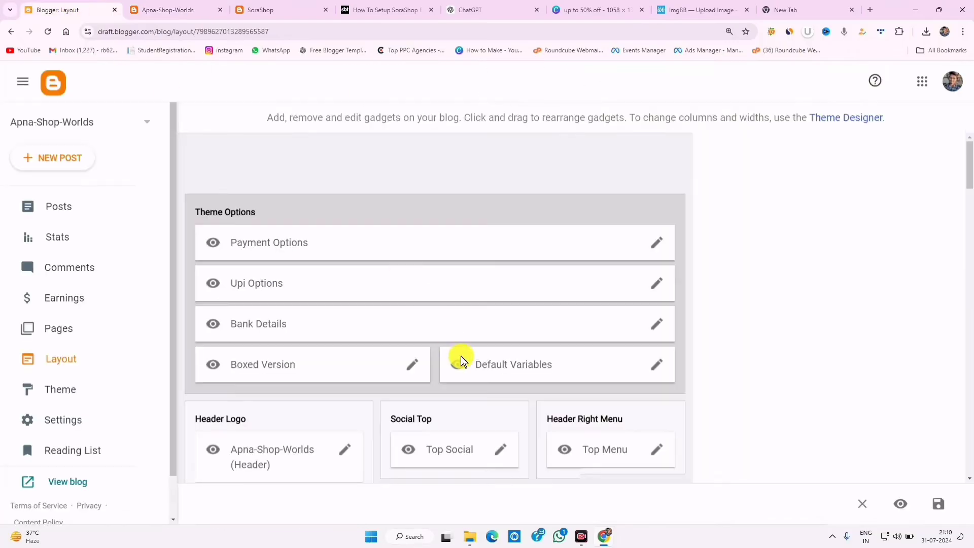
{"action": "scroll", "coordinate": [461, 357], "scroll_direction": "down", "scroll_amount": 7}
{"action": "scroll", "coordinate": [461, 357], "scroll_direction": "down", "scroll_amount": 2}
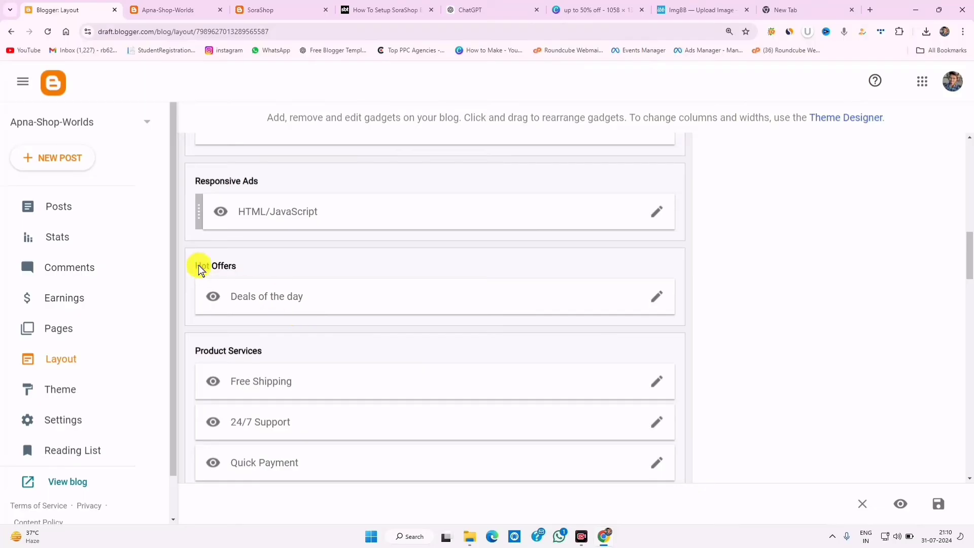
{"action": "scroll", "coordinate": [198, 265], "scroll_direction": "down", "scroll_amount": 4}
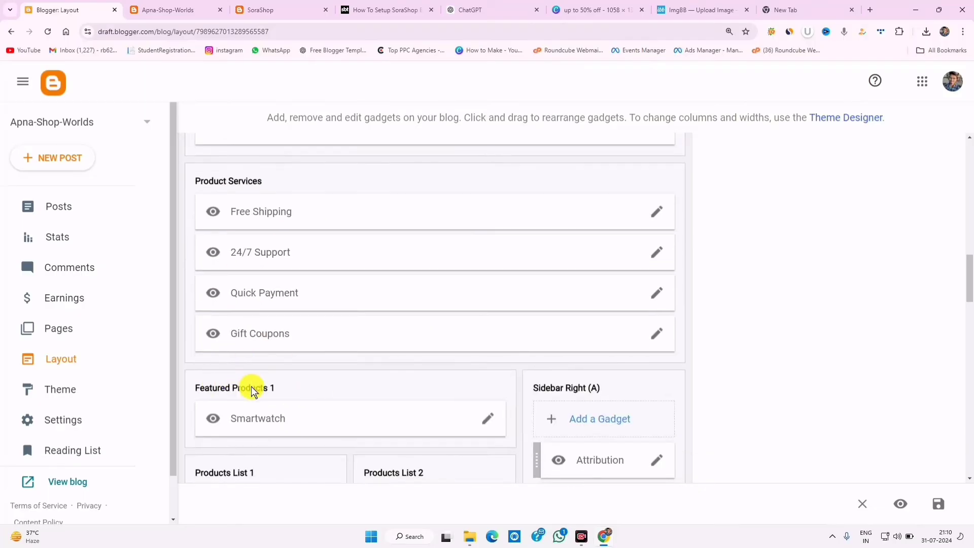
{"action": "scroll", "coordinate": [251, 392], "scroll_direction": "down", "scroll_amount": 4}
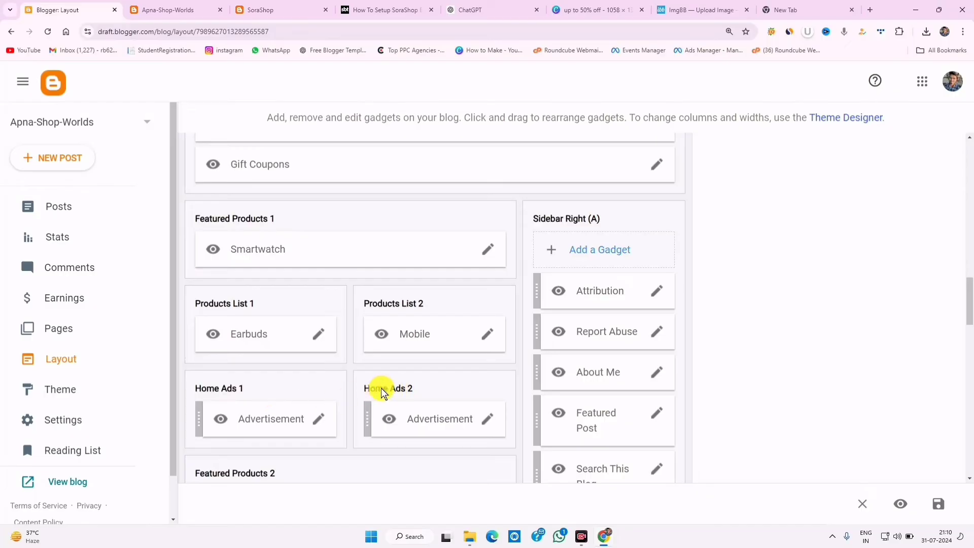
- Replace the Home Ads 1 image src with the drone photo's address, save, and check it live
{"action": "left_click", "coordinate": [319, 420]}
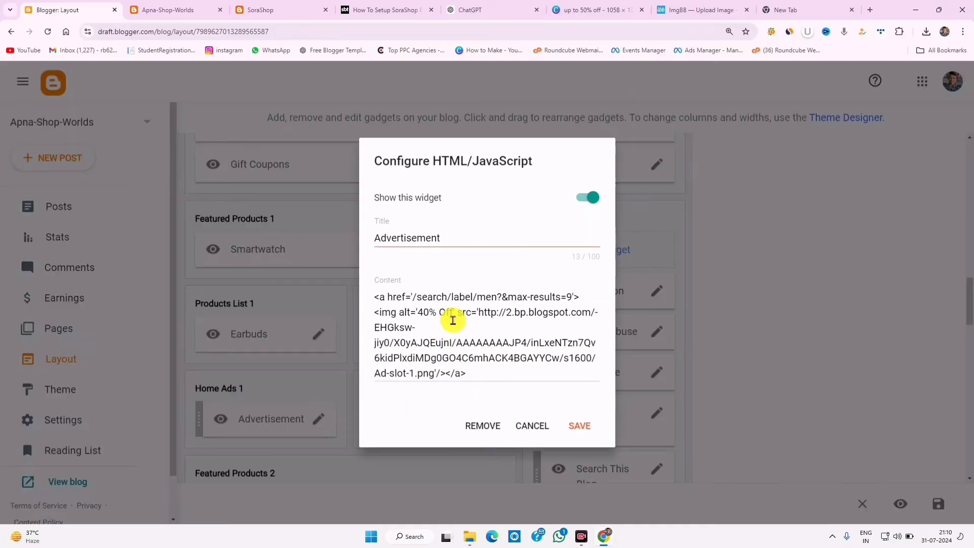
{"action": "left_click_drag", "start_coordinate": [480, 312], "coordinate": [431, 373]}
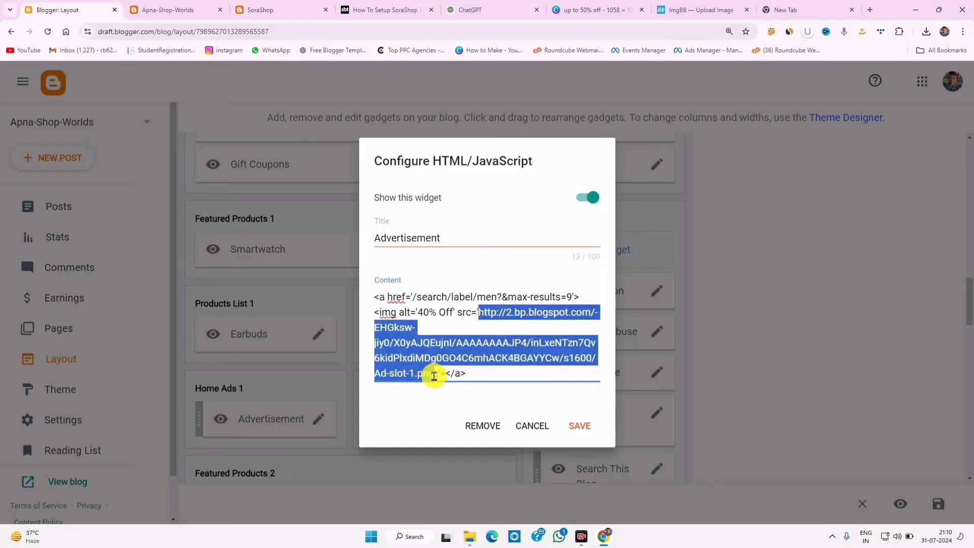
{"action": "right_click", "coordinate": [409, 341]}
{"action": "left_click", "coordinate": [446, 147]}
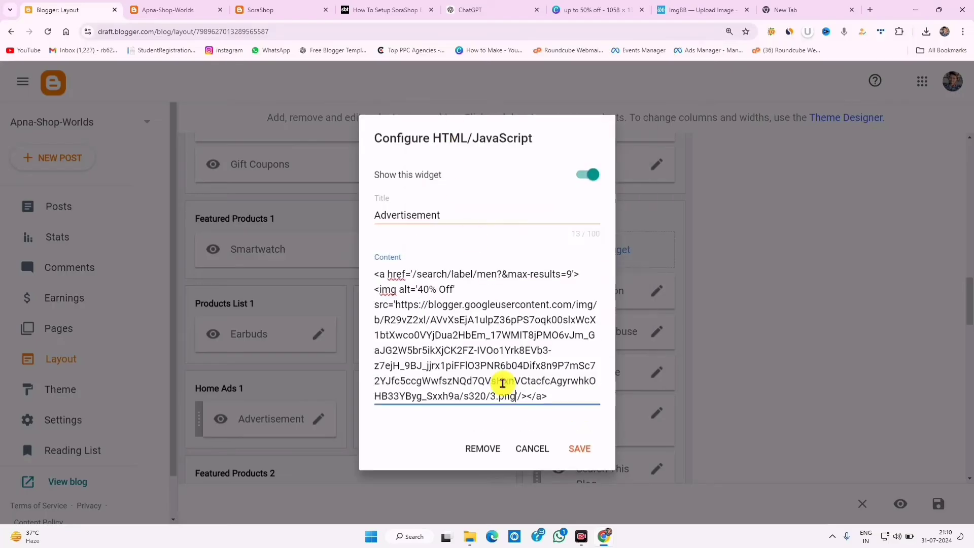
{"action": "left_click", "coordinate": [580, 448]}
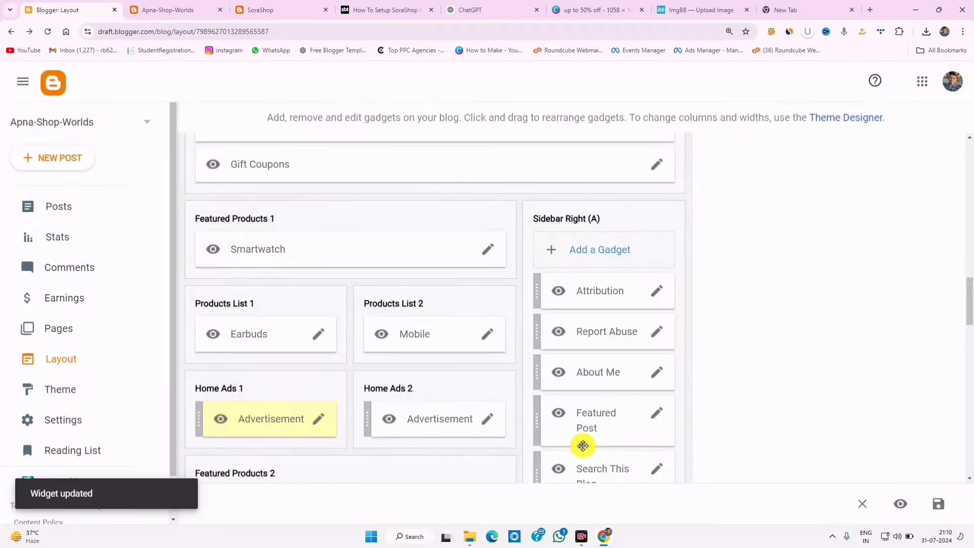
{"action": "left_click", "coordinate": [156, 10]}
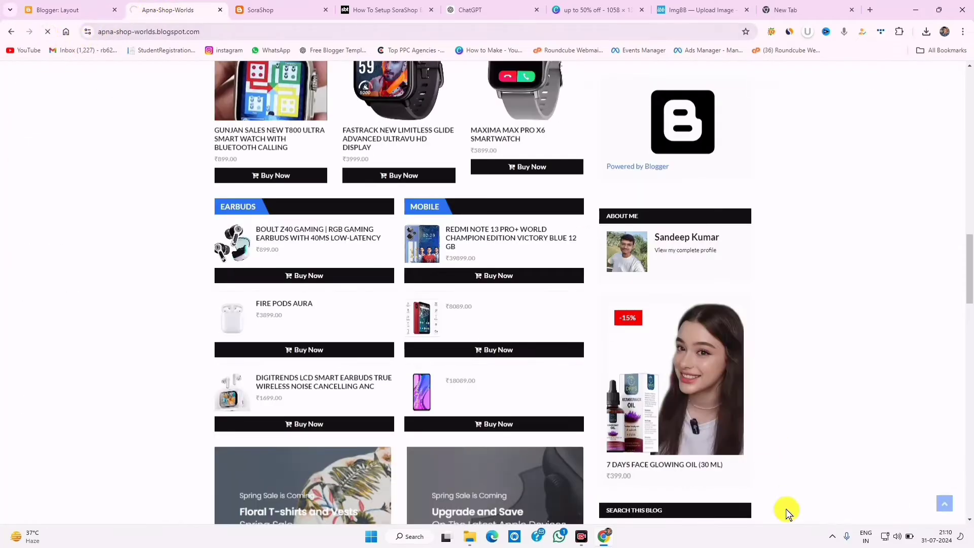
{"action": "scroll", "coordinate": [415, 360], "scroll_direction": "down", "scroll_amount": 6}
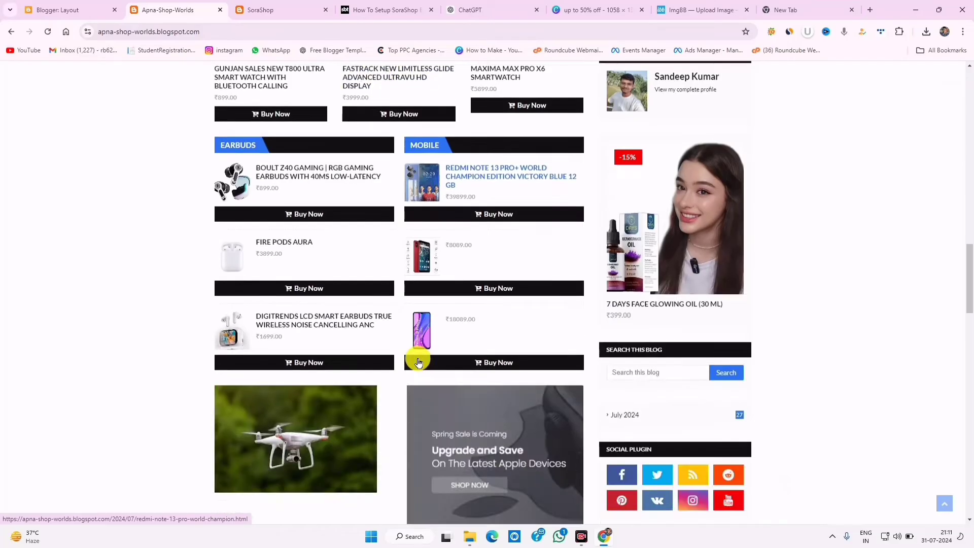
{"action": "scroll", "coordinate": [419, 361], "scroll_direction": "down", "scroll_amount": 3}
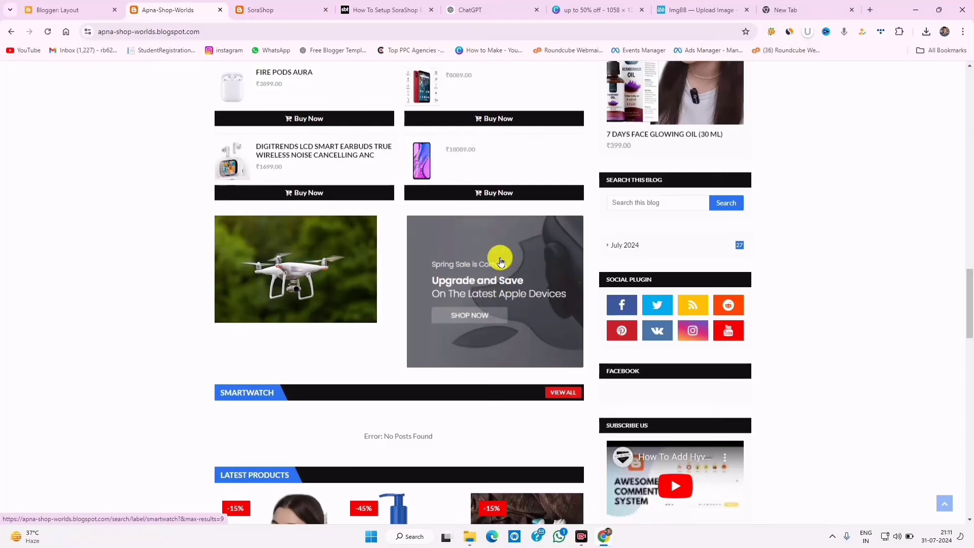
- Copy the man photo's image address from the draft page
{"action": "left_click", "coordinate": [83, 8]}
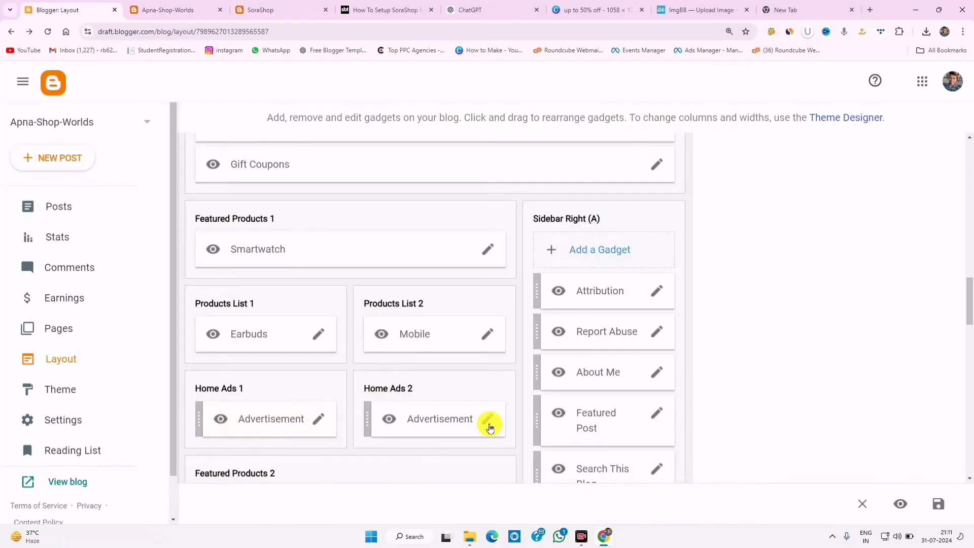
{"action": "left_click", "coordinate": [76, 329]}
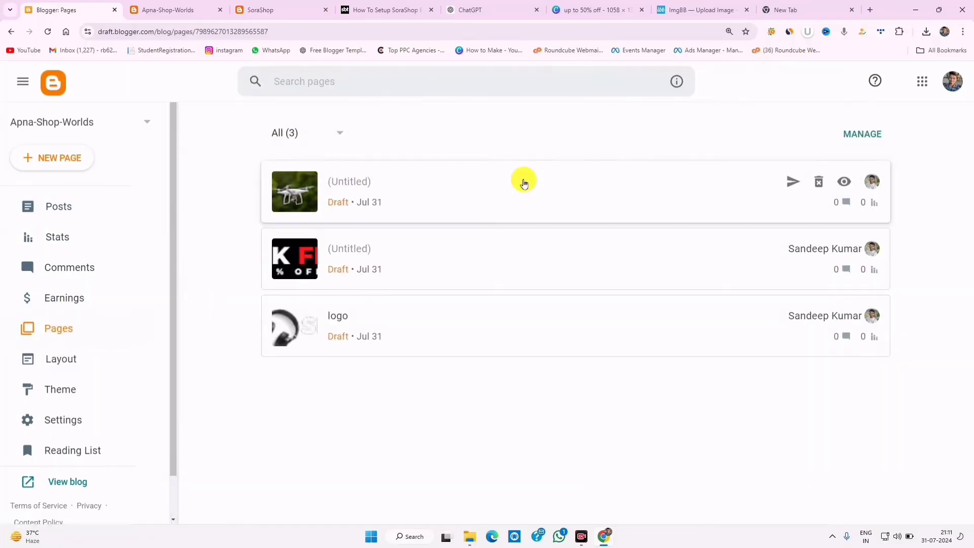
{"action": "left_click", "coordinate": [524, 182]}
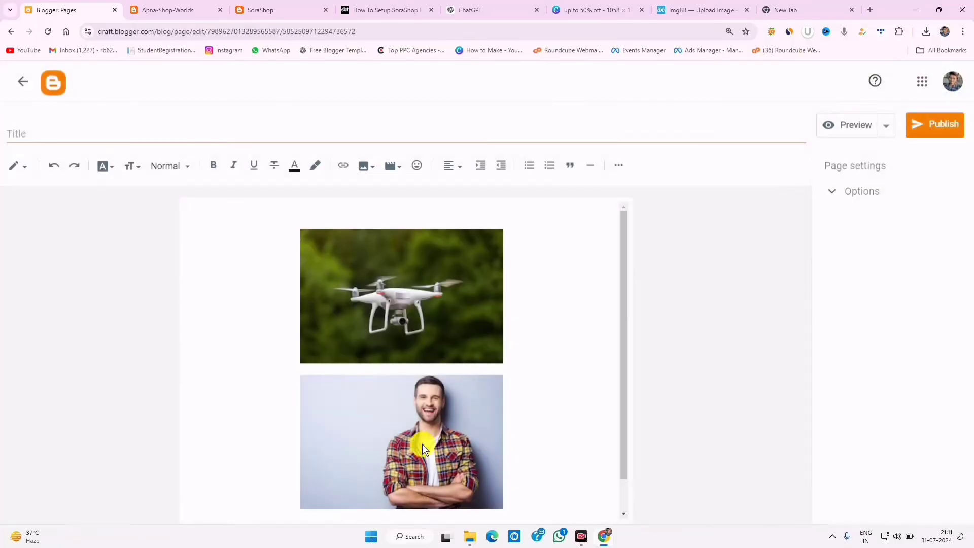
{"action": "left_click", "coordinate": [418, 441]}
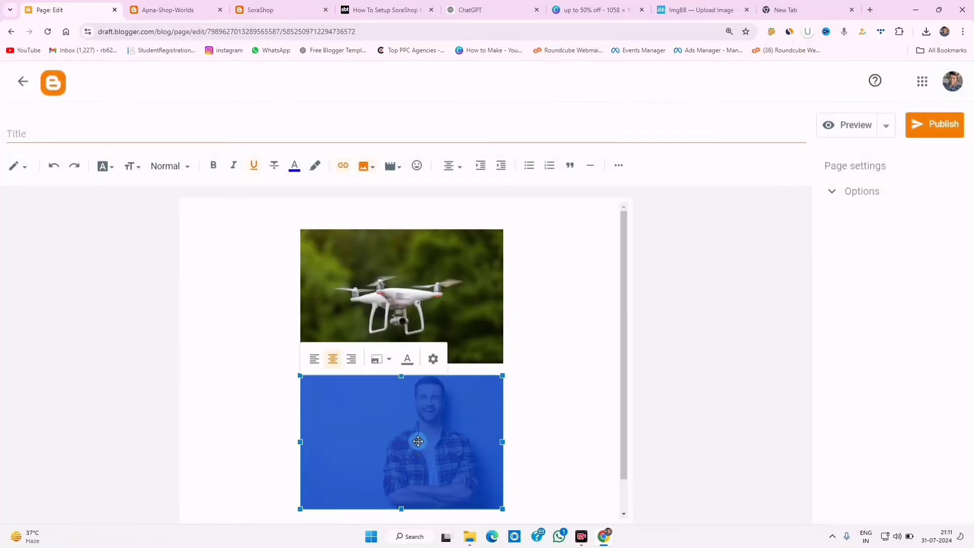
{"action": "right_click", "coordinate": [418, 442]}
{"action": "left_click", "coordinate": [376, 445]}
{"action": "right_click", "coordinate": [376, 446]}
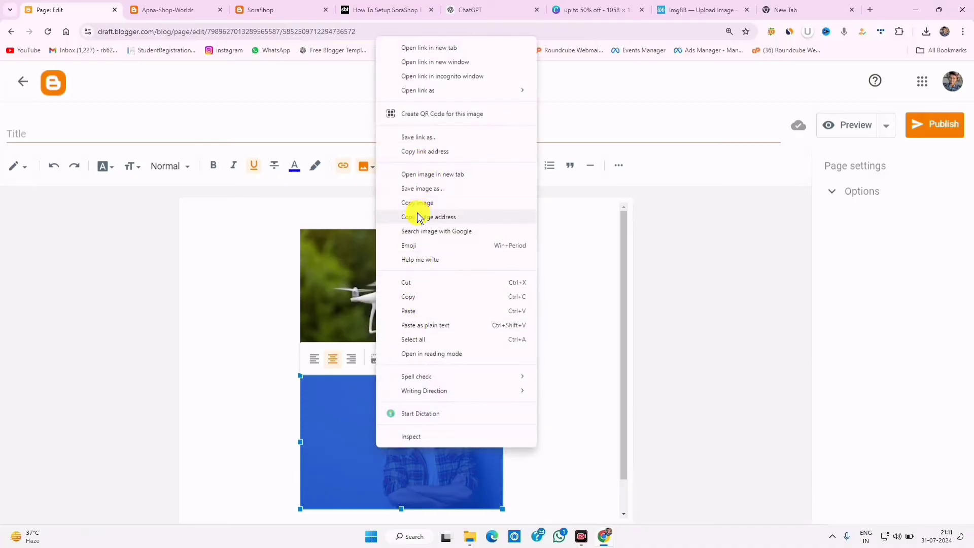
{"action": "left_click", "coordinate": [437, 218]}
{"action": "left_click", "coordinate": [23, 81]}
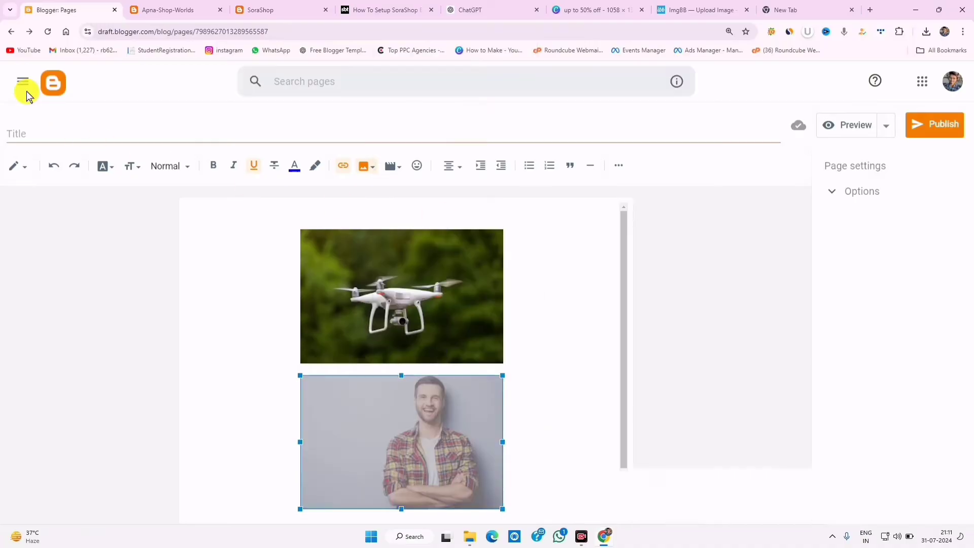
- Paste the man image address over the Home Ads 2 gadget's img src and save
{"action": "left_click", "coordinate": [69, 365]}
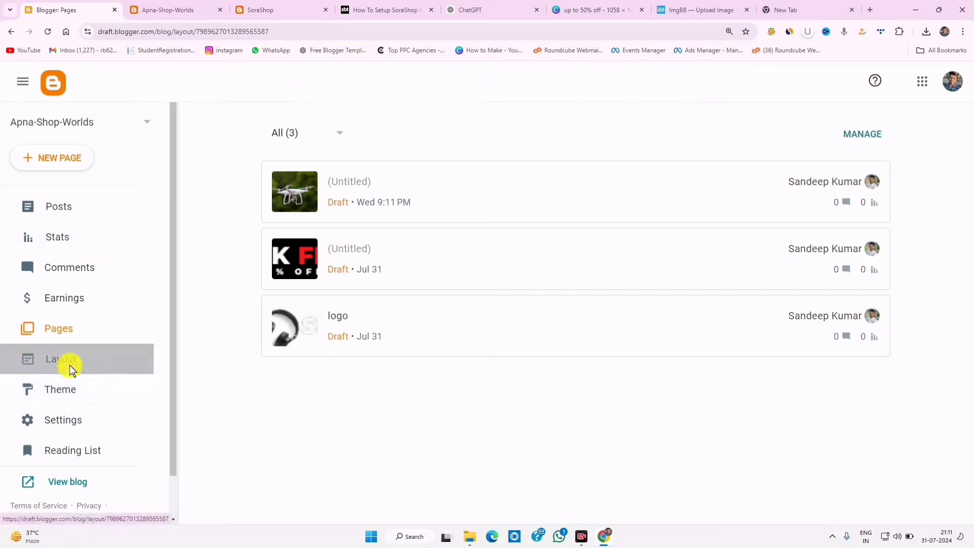
{"action": "scroll", "coordinate": [545, 372], "scroll_direction": "down", "scroll_amount": 6}
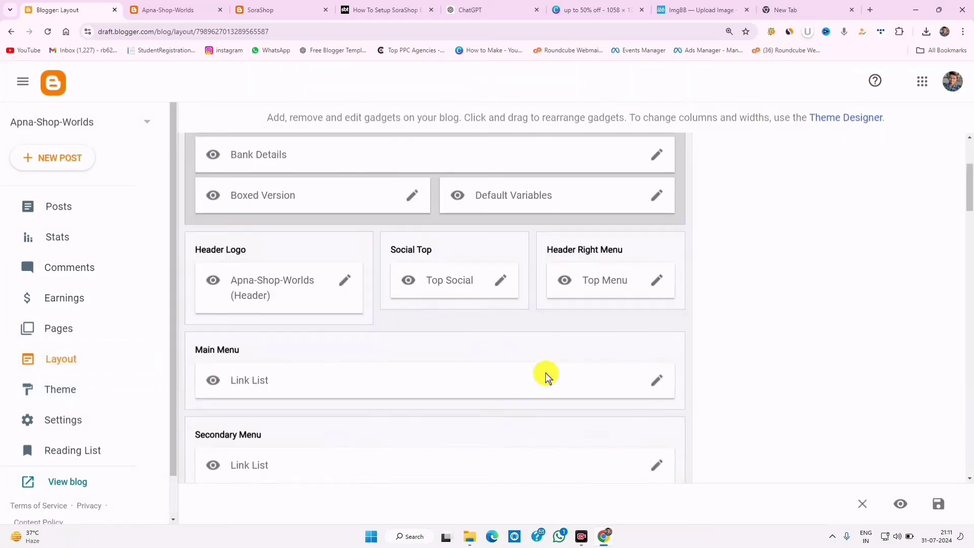
{"action": "scroll", "coordinate": [543, 374], "scroll_direction": "down", "scroll_amount": 15}
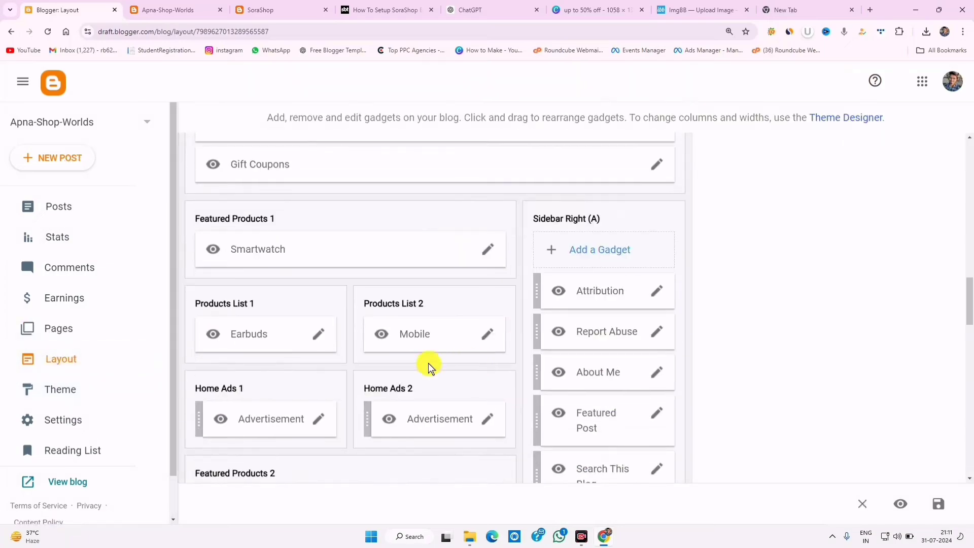
{"action": "left_click", "coordinate": [486, 420]}
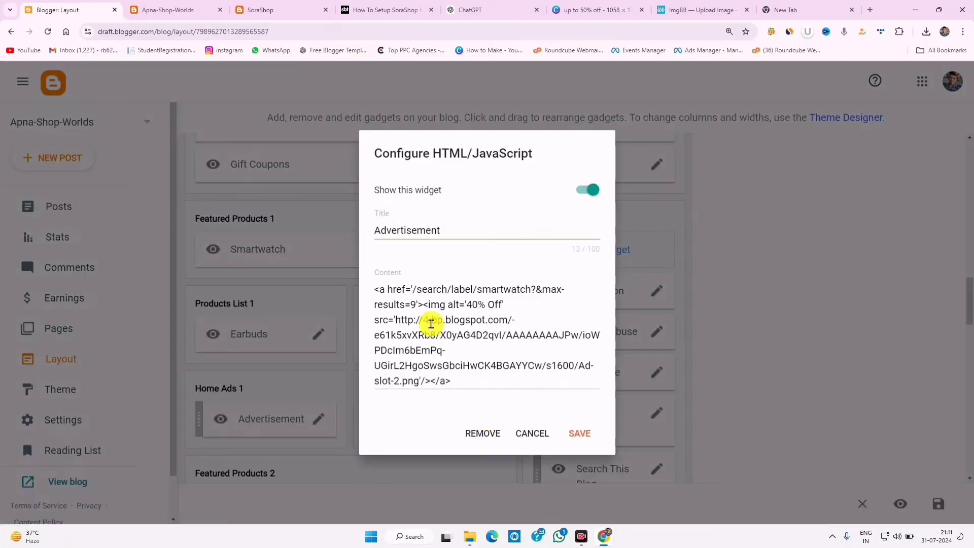
{"action": "left_click_drag", "start_coordinate": [397, 323], "coordinate": [424, 379]}
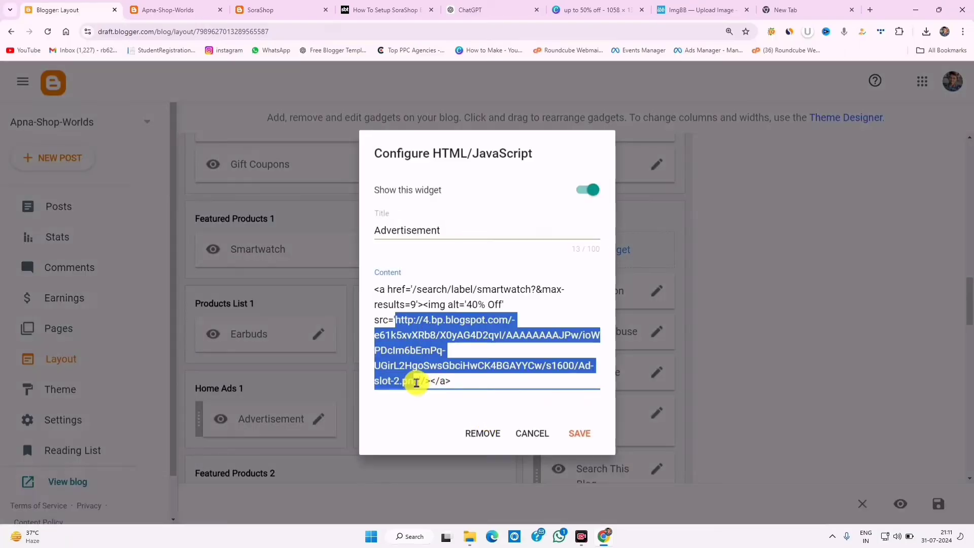
{"action": "right_click", "coordinate": [413, 328]}
{"action": "left_click", "coordinate": [459, 130]}
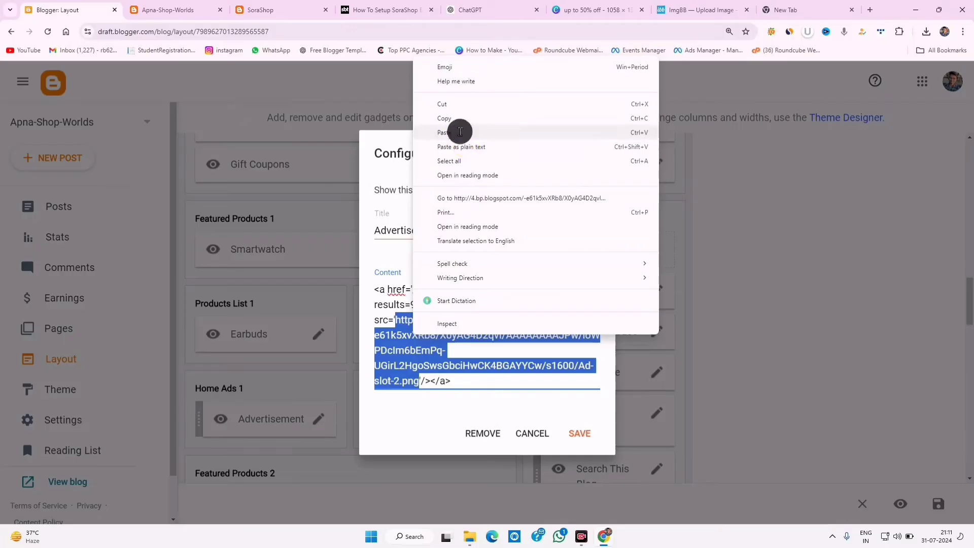
{"action": "left_click", "coordinate": [573, 463]}
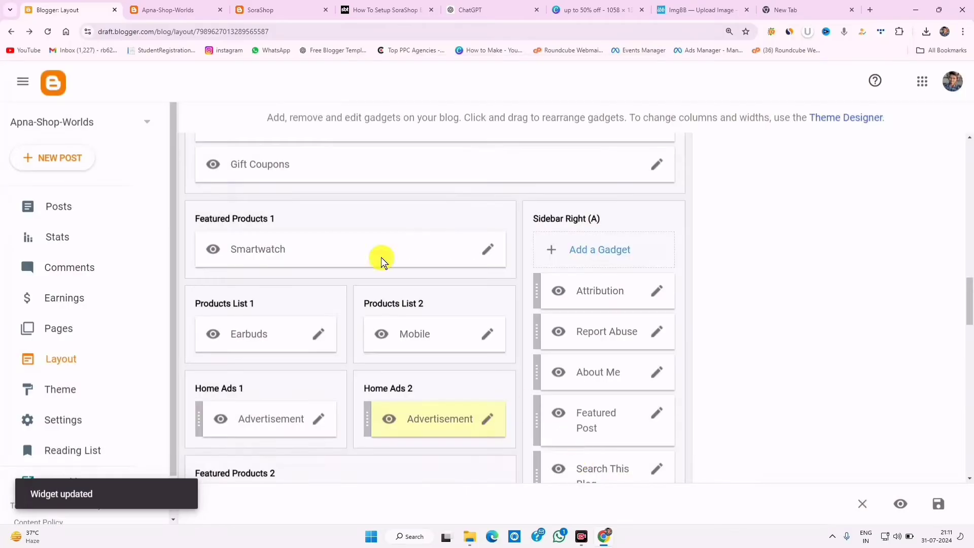
- Reload the live blog to see the drone and man banners above the Smartwatch section
{"action": "left_click", "coordinate": [190, 6]}
{"action": "left_click", "coordinate": [62, 32]}
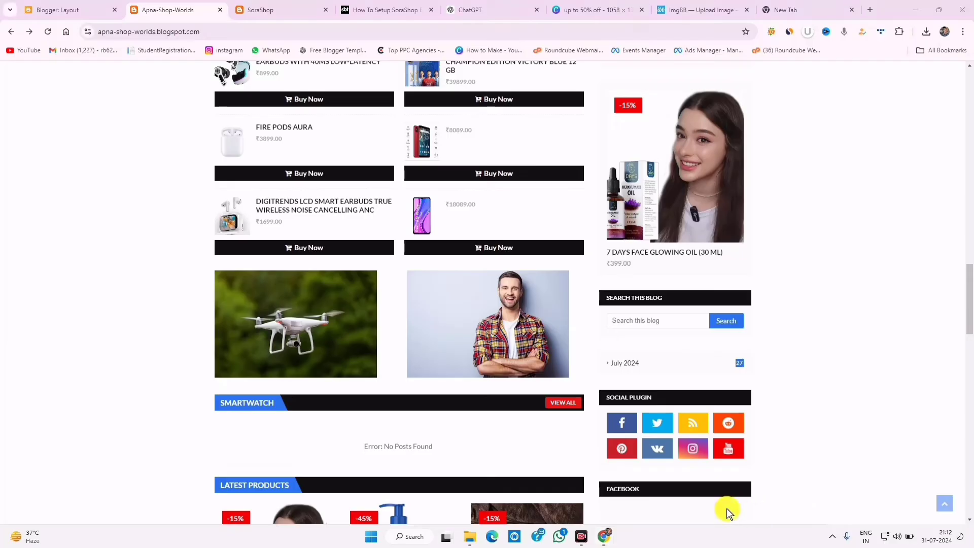
{"action": "mouse_move", "coordinate": [202, 262]}
{"action": "left_mouse_down"}
{"action": "mouse_move", "coordinate": [209, 276]}
{"action": "mouse_move", "coordinate": [413, 384]}
{"action": "mouse_move", "coordinate": [581, 383]}
{"action": "left_mouse_up"}
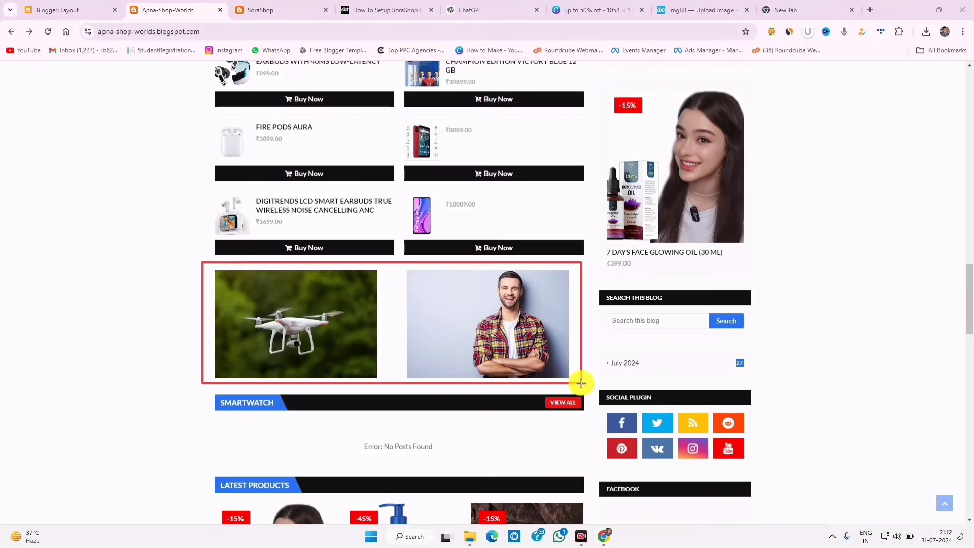
{"action": "left_click_drag", "start_coordinate": [425, 292], "coordinate": [587, 379]}
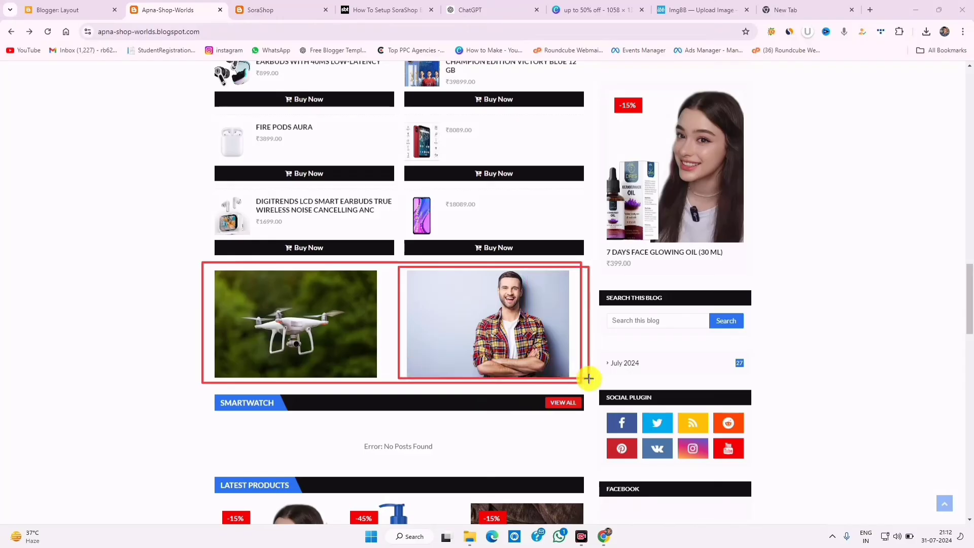
{"action": "left_click_drag", "start_coordinate": [209, 269], "coordinate": [385, 382]}
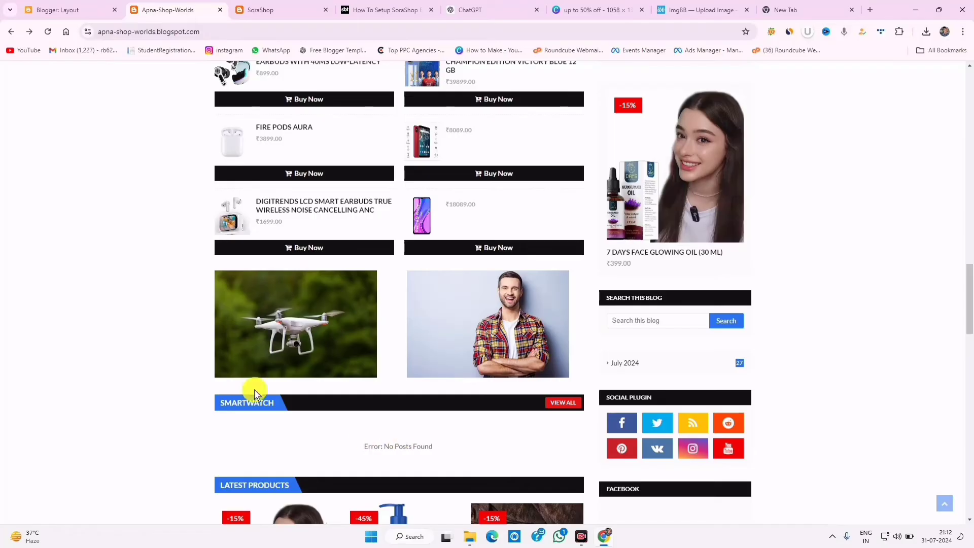
- Set the Featured Products 2 gadget's content to 3/Smartwatch/post-list with capitalised Smartwatch and save
{"action": "left_click", "coordinate": [51, 7]}
{"action": "scroll", "coordinate": [384, 390], "scroll_direction": "down", "scroll_amount": 3}
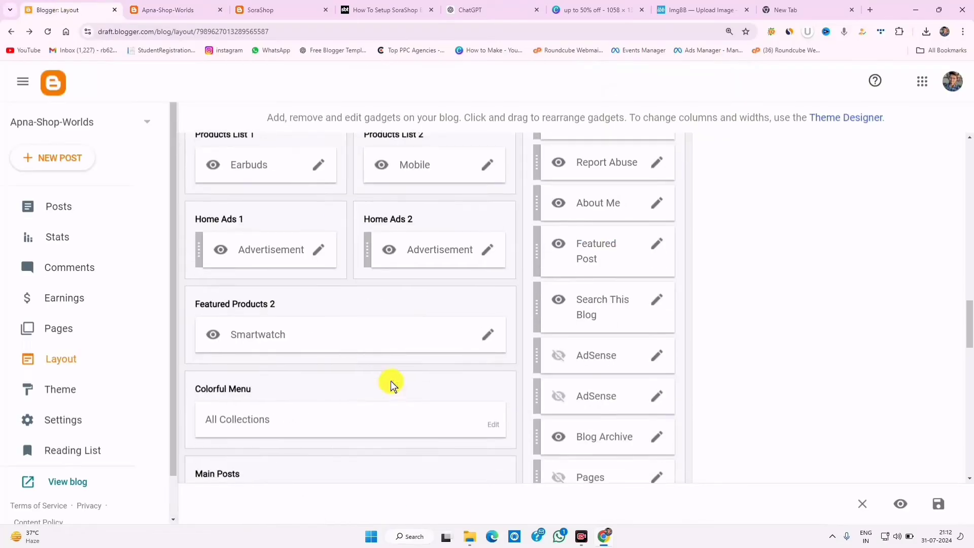
{"action": "left_click", "coordinate": [488, 337]}
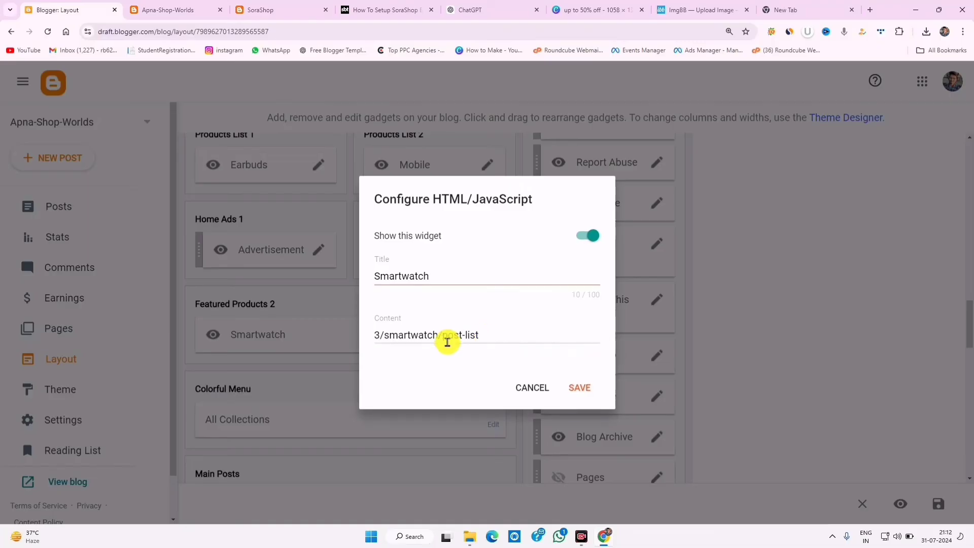
{"action": "left_click", "coordinate": [391, 332]}
{"action": "key", "text": "BackSpace"}
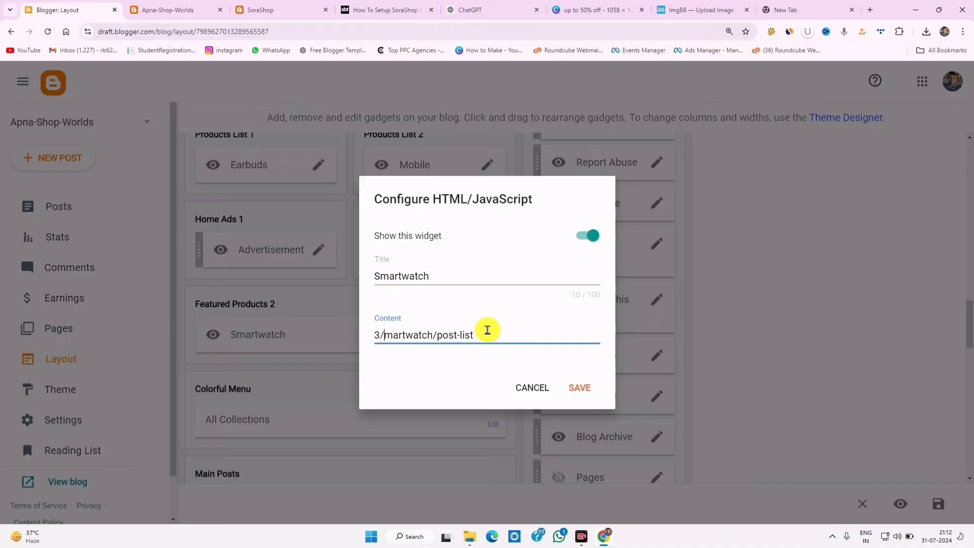
{"action": "left_click", "coordinate": [462, 349]}
- Check the live Smartwatch section's three watches and compare with the SoraShop demo
{"action": "key", "text": "ctrl+Tab"}
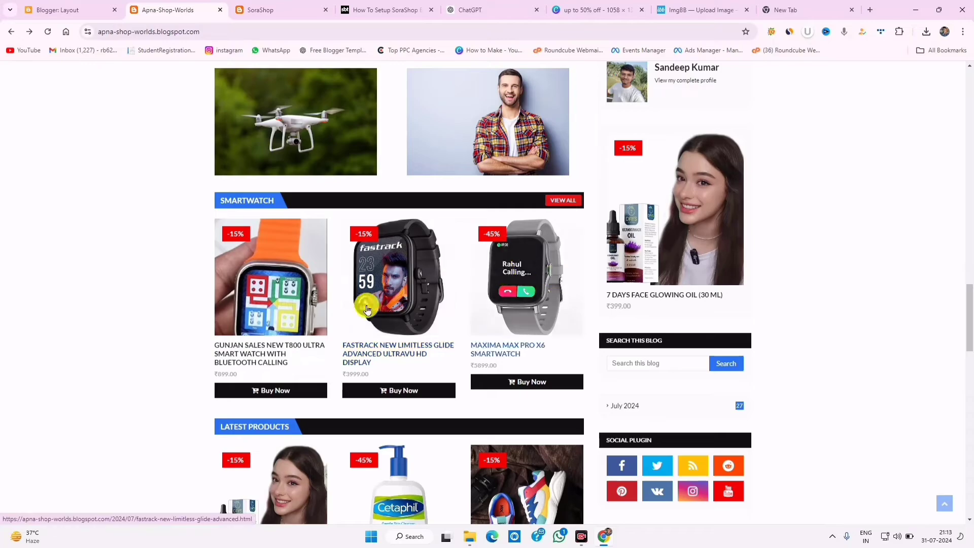
{"action": "scroll", "coordinate": [364, 308], "scroll_direction": "down", "scroll_amount": 6}
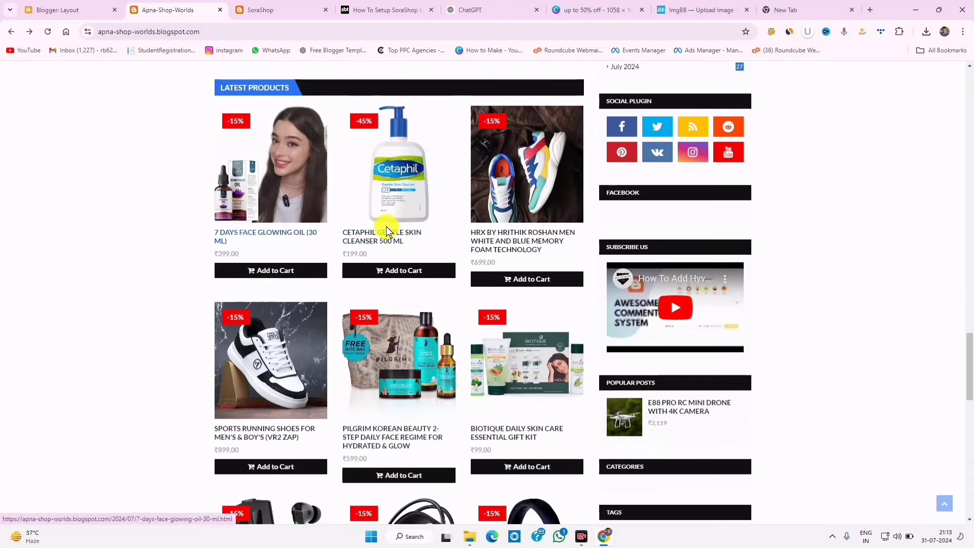
{"action": "scroll", "coordinate": [364, 307], "scroll_direction": "down", "scroll_amount": 6}
{"action": "scroll", "coordinate": [378, 307], "scroll_direction": "down", "scroll_amount": 3}
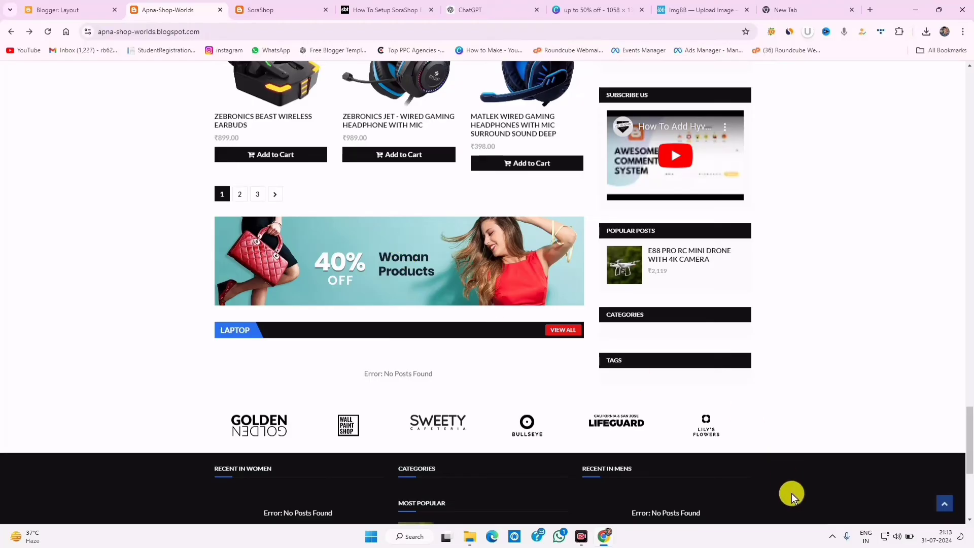
{"action": "key", "text": "ctrl+Tab"}
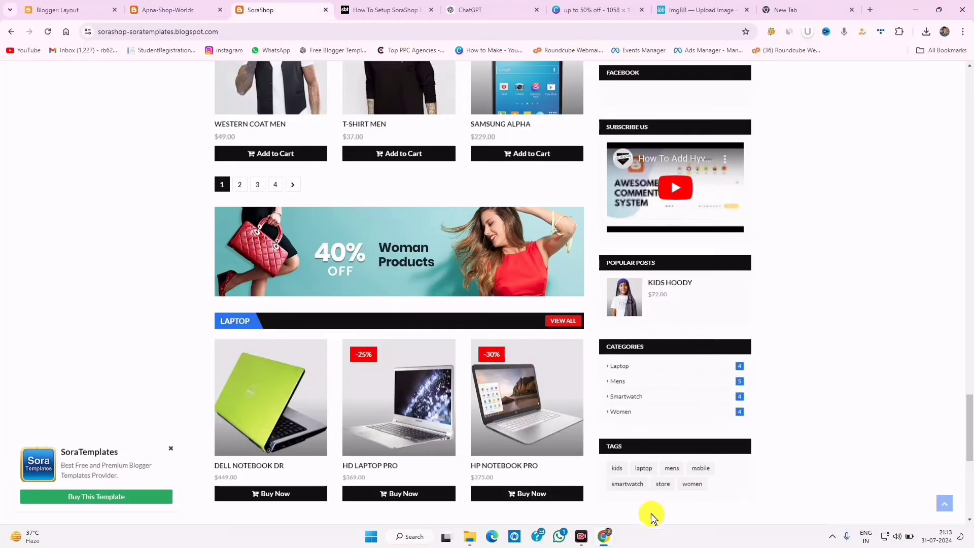
{"action": "mouse_move", "coordinate": [218, 198]}
{"action": "left_mouse_down"}
{"action": "mouse_move", "coordinate": [449, 303]}
{"action": "mouse_move", "coordinate": [536, 300]}
{"action": "left_mouse_up"}
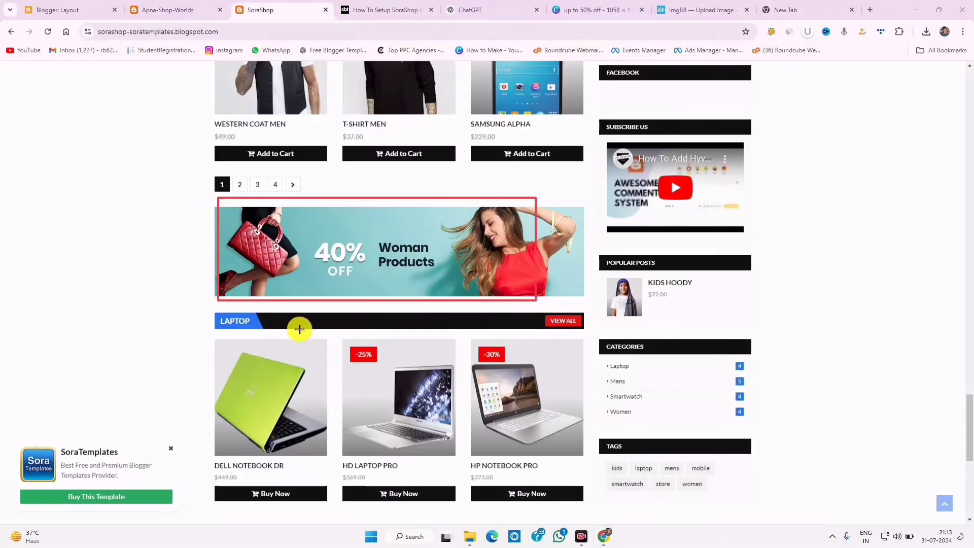
{"action": "mouse_move", "coordinate": [222, 313]}
{"action": "left_mouse_down"}
{"action": "mouse_move", "coordinate": [491, 459]}
{"action": "mouse_move", "coordinate": [573, 457]}
{"action": "left_mouse_up"}
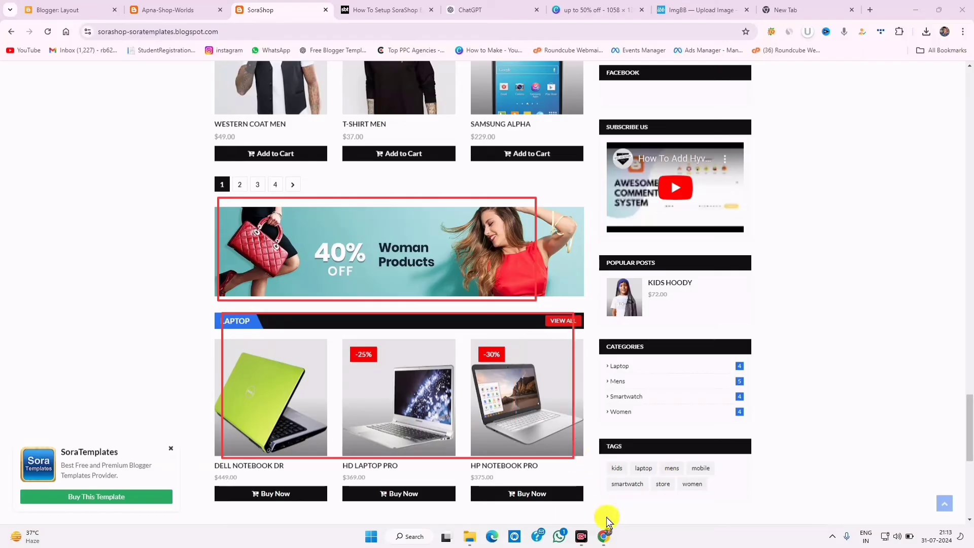
{"action": "scroll", "coordinate": [837, 319], "scroll_direction": "down", "scroll_amount": 3}
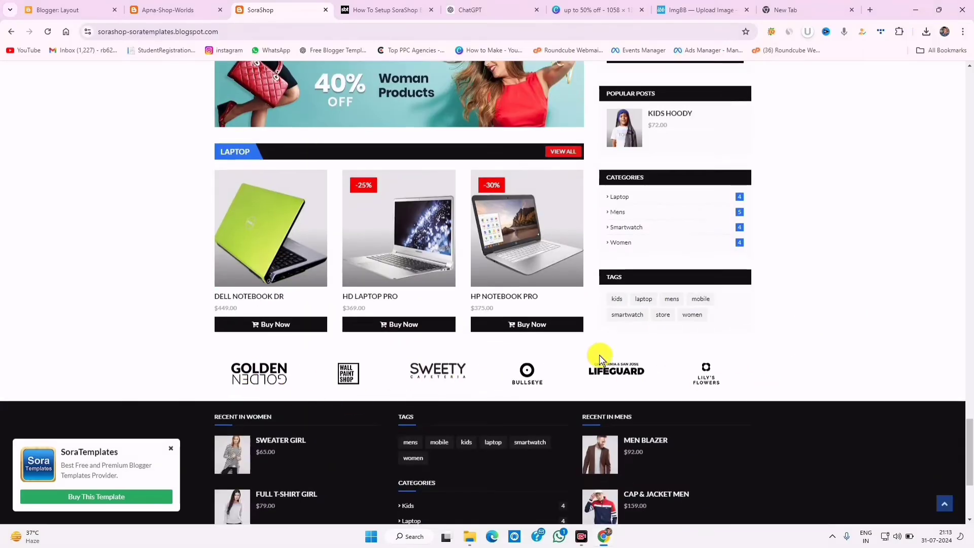
- Inspect the 40% banner's page code on the APNA SHOP live blog
{"action": "left_click", "coordinate": [164, 9]}
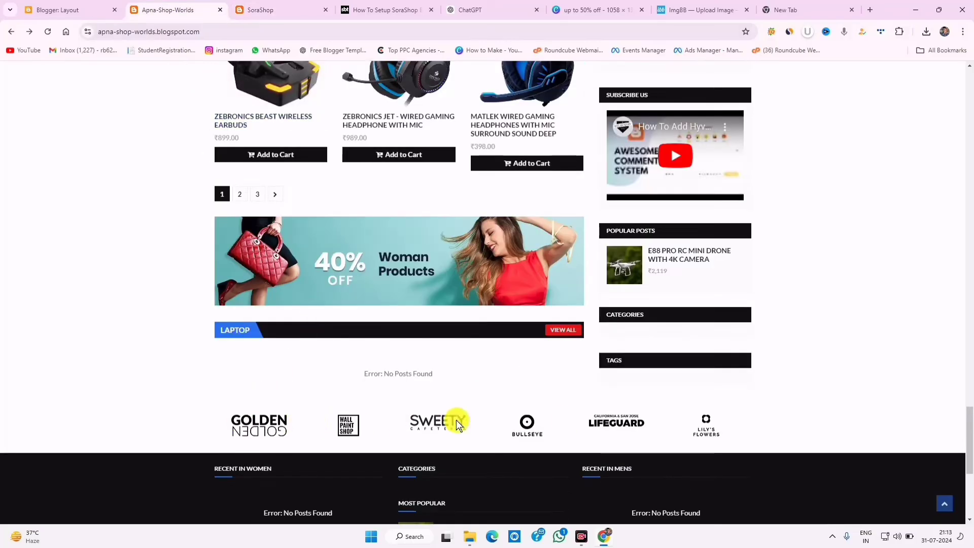
{"action": "right_click", "coordinate": [360, 254]}
{"action": "left_click", "coordinate": [402, 469]}
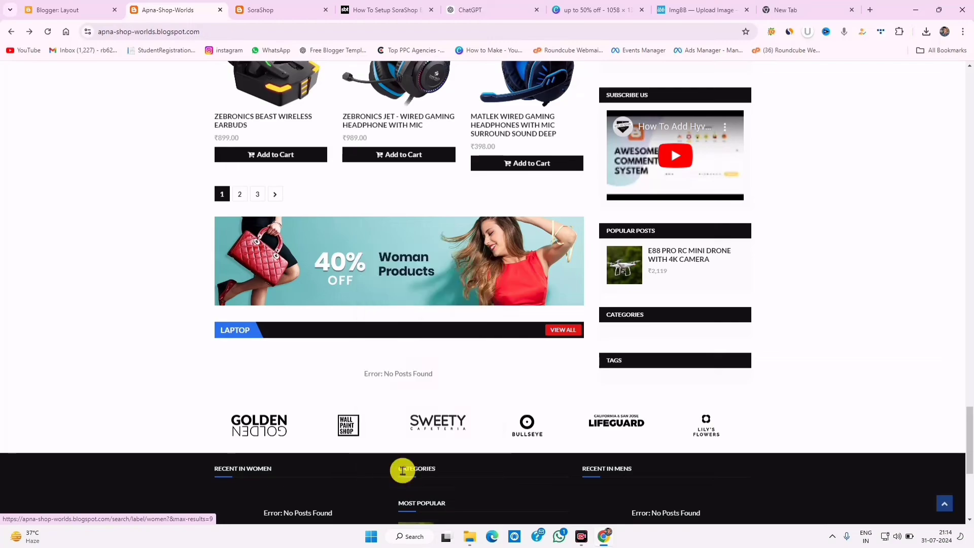
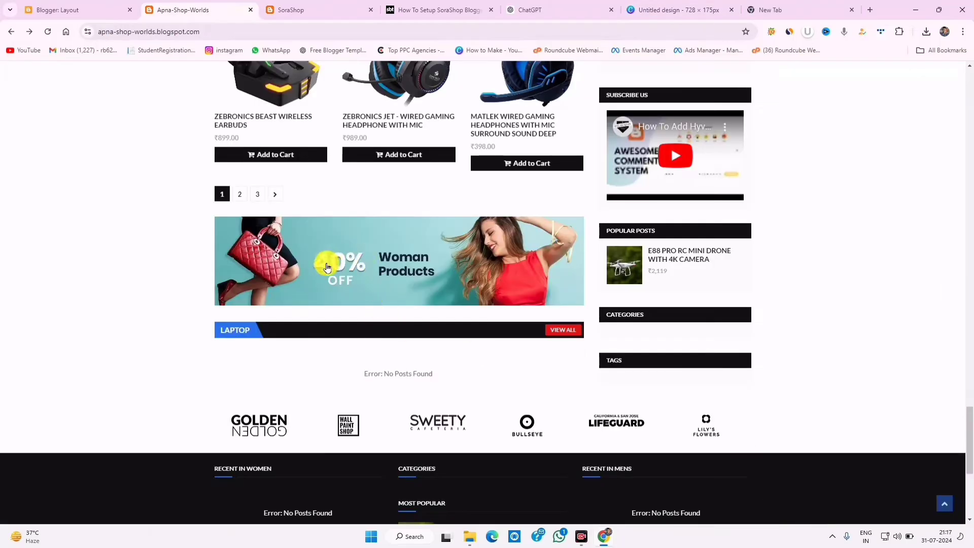
- Review the live store's third featured products section that still shows an error
{"action": "scroll", "coordinate": [351, 209], "scroll_direction": "up", "scroll_amount": 15}
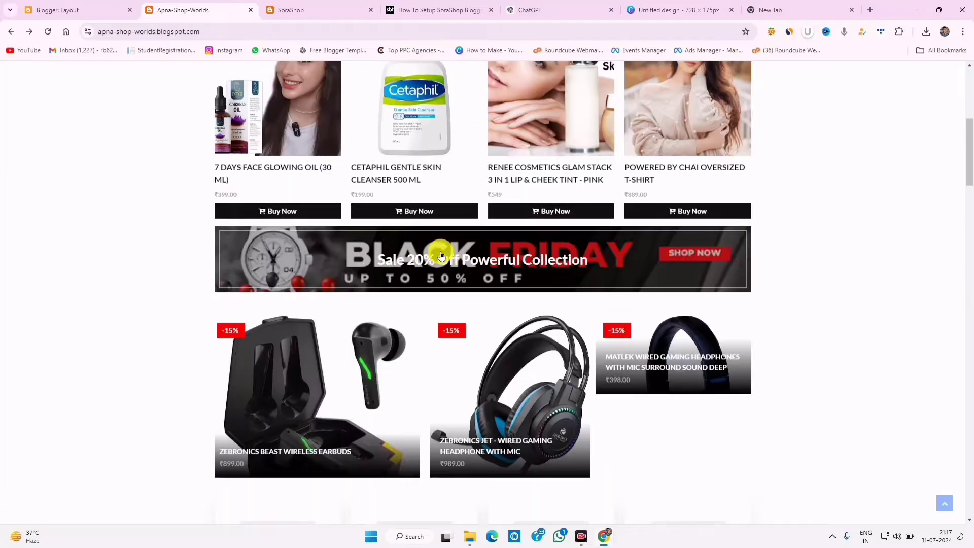
{"action": "scroll", "coordinate": [396, 330], "scroll_direction": "down", "scroll_amount": 10}
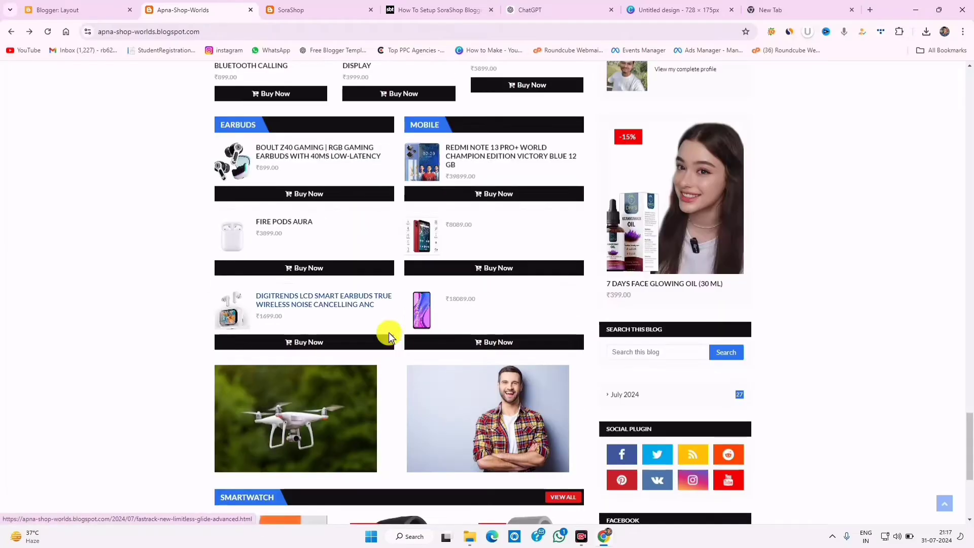
{"action": "scroll", "coordinate": [395, 327], "scroll_direction": "down", "scroll_amount": 10}
{"action": "scroll", "coordinate": [395, 325], "scroll_direction": "up", "scroll_amount": 10}
{"action": "scroll", "coordinate": [365, 329], "scroll_direction": "down", "scroll_amount": 3}
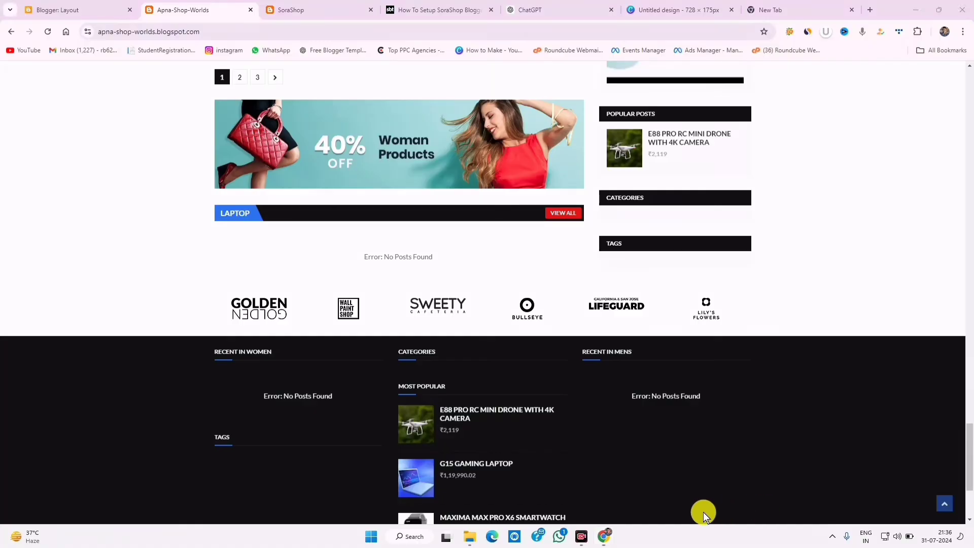
{"action": "mouse_move", "coordinate": [323, 221]}
{"action": "left_mouse_down"}
{"action": "mouse_move", "coordinate": [272, 195]}
{"action": "mouse_move", "coordinate": [312, 219]}
{"action": "left_mouse_up"}
{"action": "left_click_drag", "start_coordinate": [413, 229], "coordinate": [417, 244]}
- Change the Laptop gadget's title and content label to Earbuds and save
{"action": "left_click", "coordinate": [108, 11]}
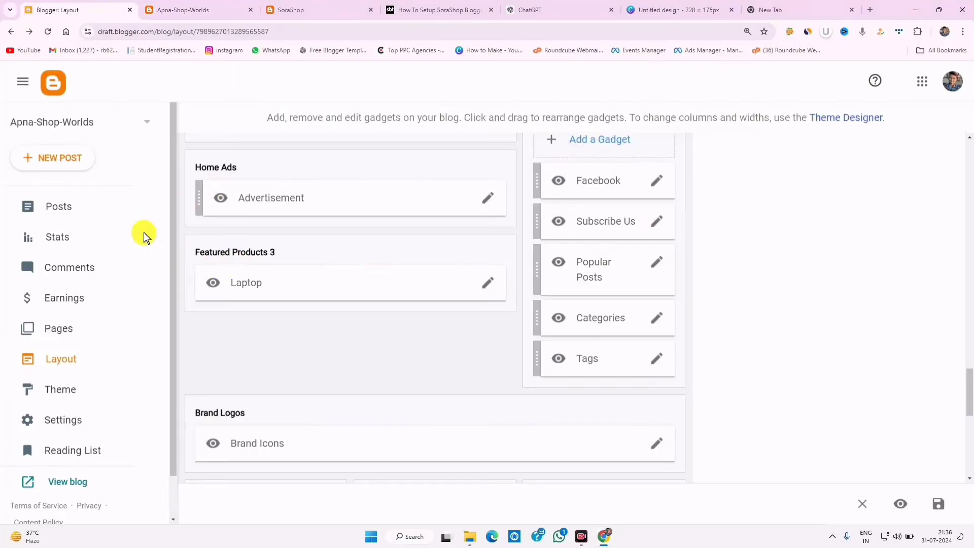
{"action": "left_click", "coordinate": [489, 287]}
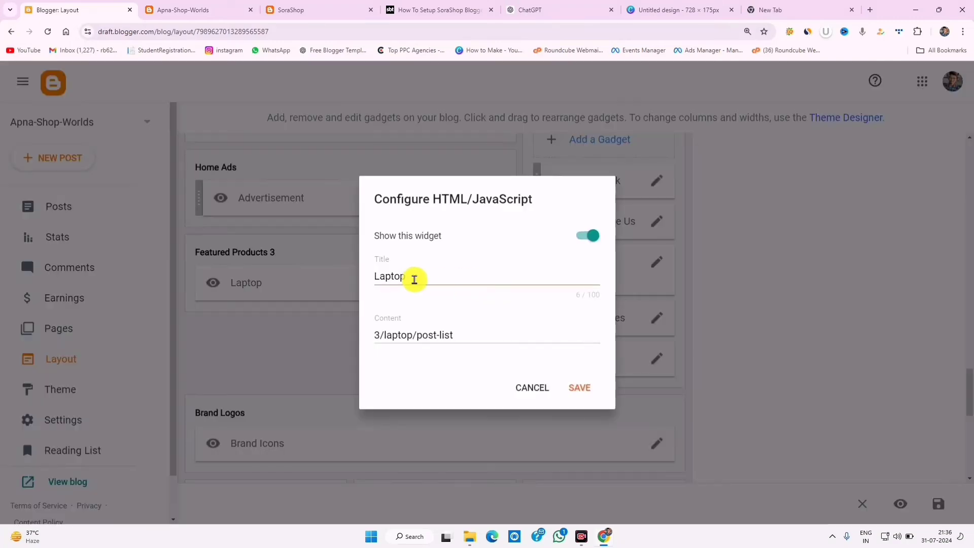
{"action": "double_click", "coordinate": [403, 276]}
{"action": "right_click", "coordinate": [405, 278]}
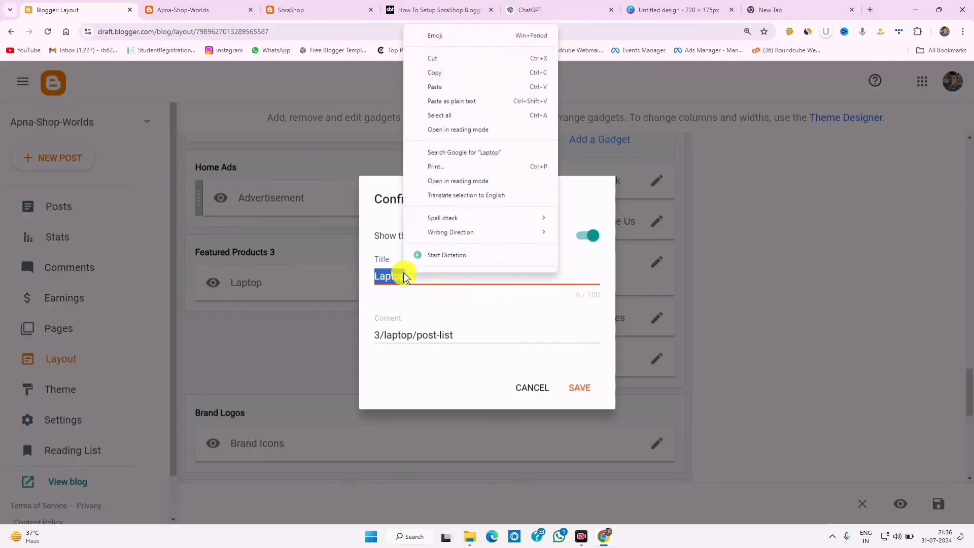
{"action": "left_click", "coordinate": [434, 86]}
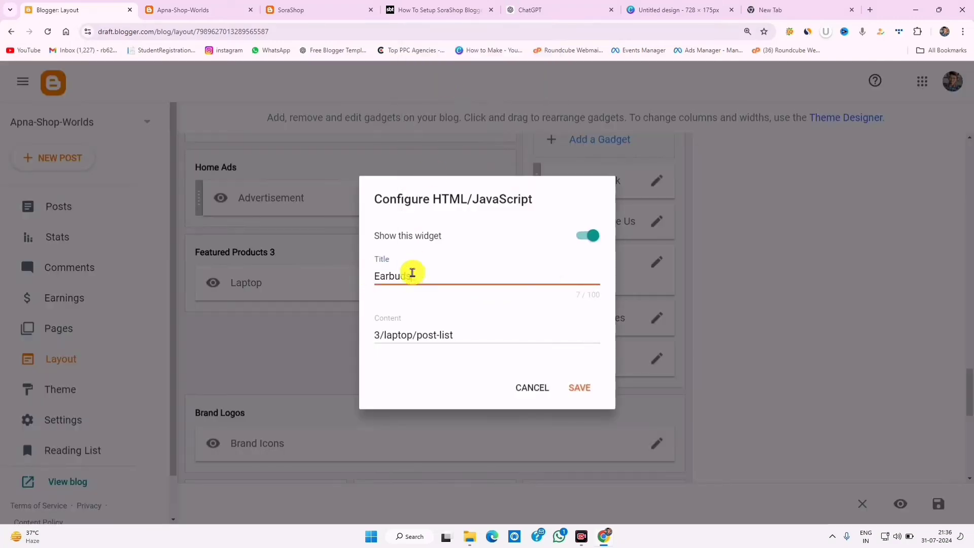
{"action": "double_click", "coordinate": [401, 332]}
{"action": "right_click", "coordinate": [401, 332]}
{"action": "left_click", "coordinate": [429, 135]}
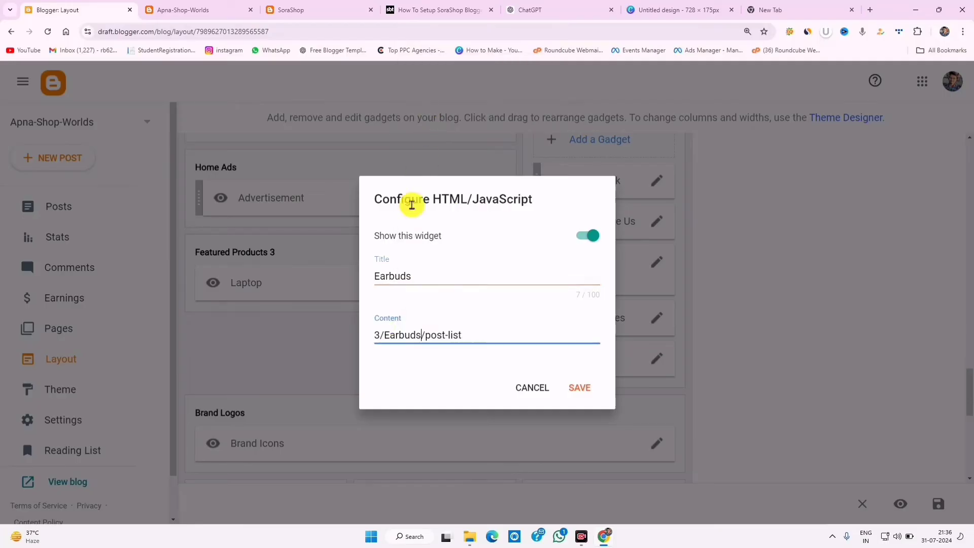
{"action": "left_click", "coordinate": [578, 388]}
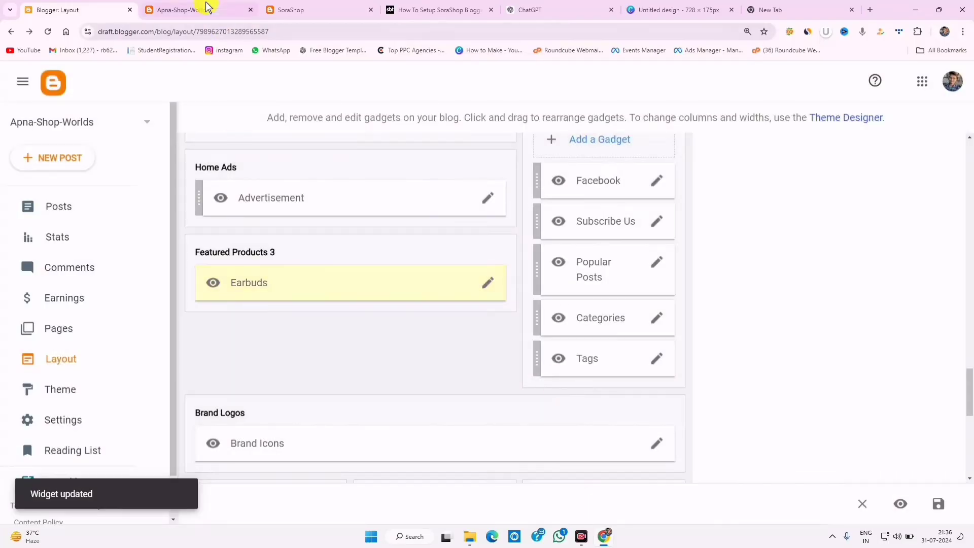
- Reload the live blog to check the three Earbuds products against the SoraShop demo
{"action": "left_click", "coordinate": [203, 9]}
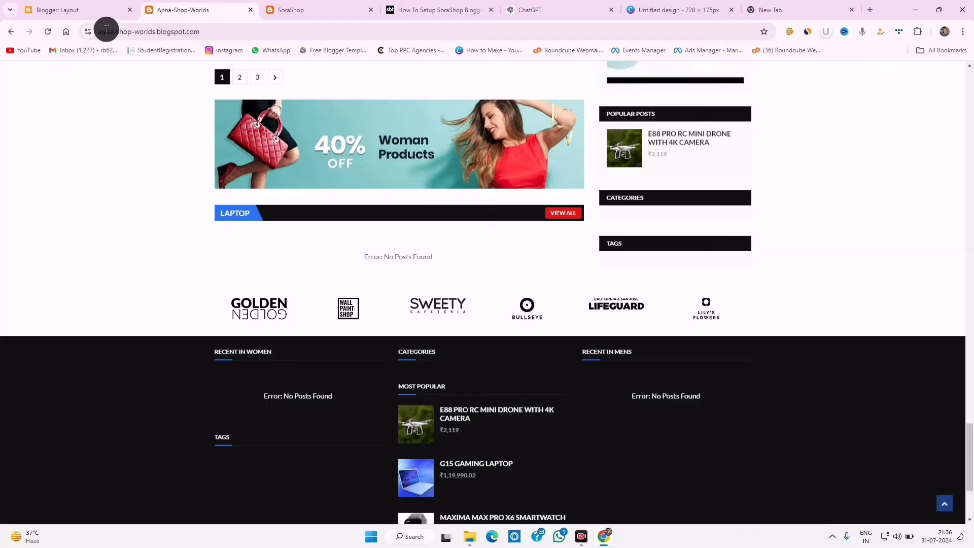
{"action": "left_click", "coordinate": [45, 36]}
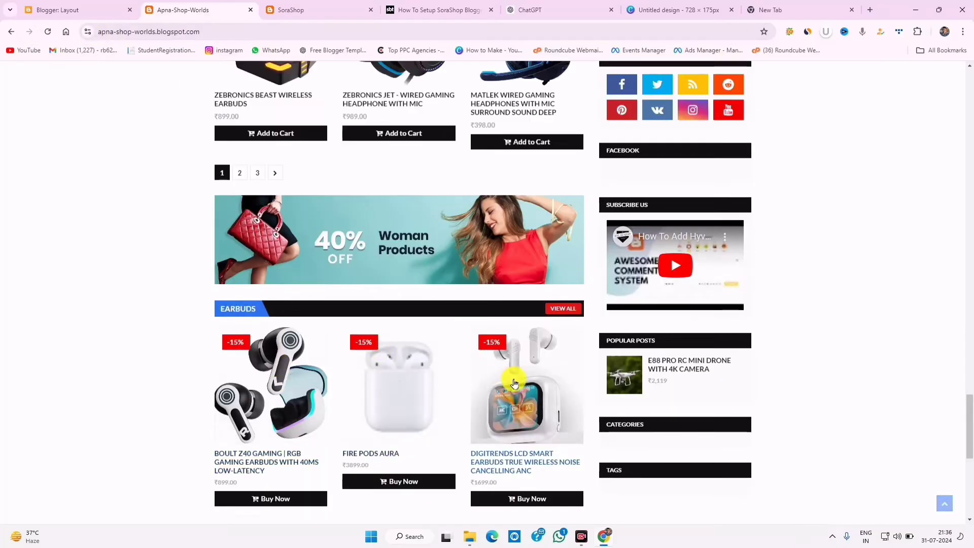
{"action": "scroll", "coordinate": [514, 383], "scroll_direction": "down", "scroll_amount": 3}
{"action": "left_click", "coordinate": [307, 13]}
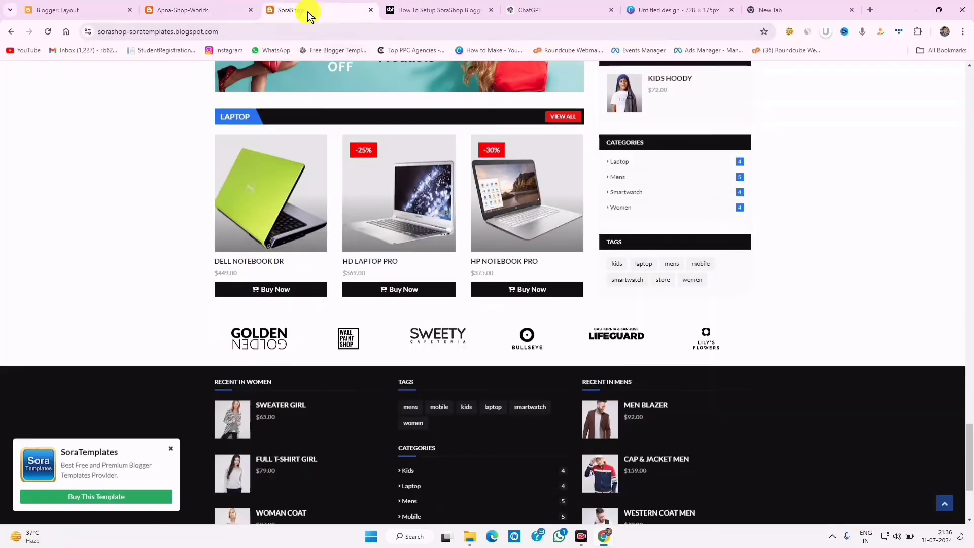
{"action": "left_click", "coordinate": [221, 7]}
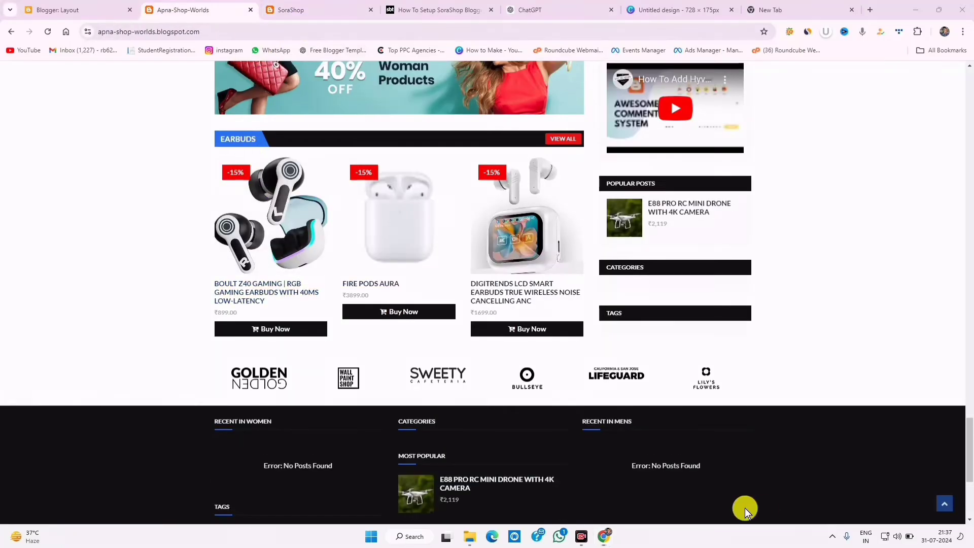
{"action": "mouse_move", "coordinate": [226, 355]}
{"action": "left_mouse_down"}
{"action": "mouse_move", "coordinate": [500, 406]}
{"action": "mouse_move", "coordinate": [730, 393]}
{"action": "mouse_move", "coordinate": [764, 400]}
{"action": "left_mouse_up"}
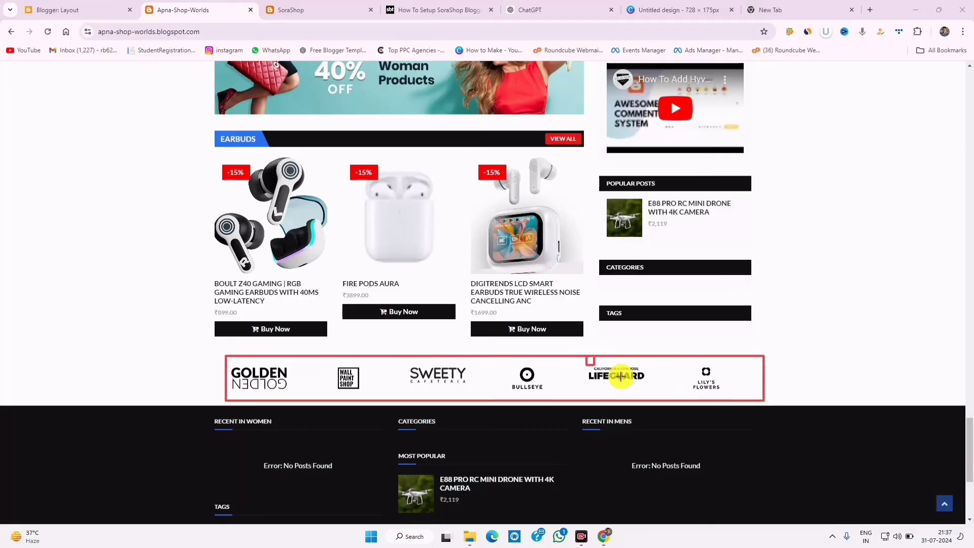
{"action": "left_click_drag", "start_coordinate": [621, 376], "coordinate": [636, 380]}
{"action": "left_click_drag", "start_coordinate": [507, 362], "coordinate": [541, 388]}
{"action": "left_click_drag", "start_coordinate": [409, 357], "coordinate": [472, 385]}
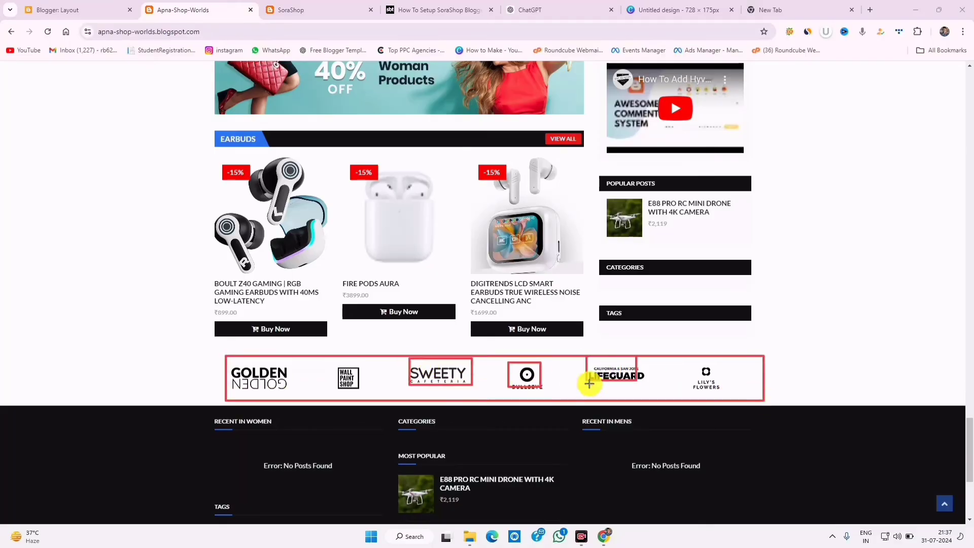
{"action": "left_click_drag", "start_coordinate": [577, 368], "coordinate": [663, 392]}
{"action": "key", "text": "e"}
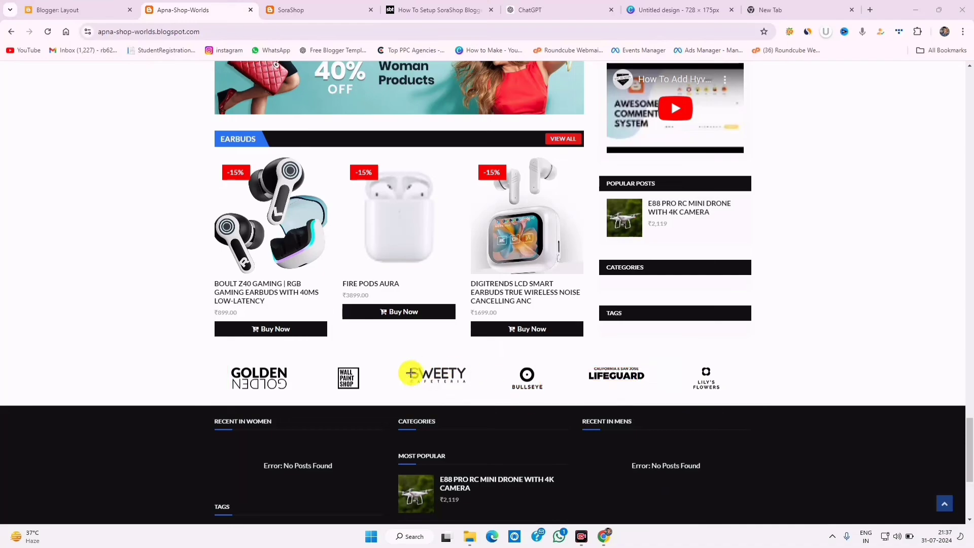
{"action": "left_click_drag", "start_coordinate": [231, 354], "coordinate": [774, 431]}
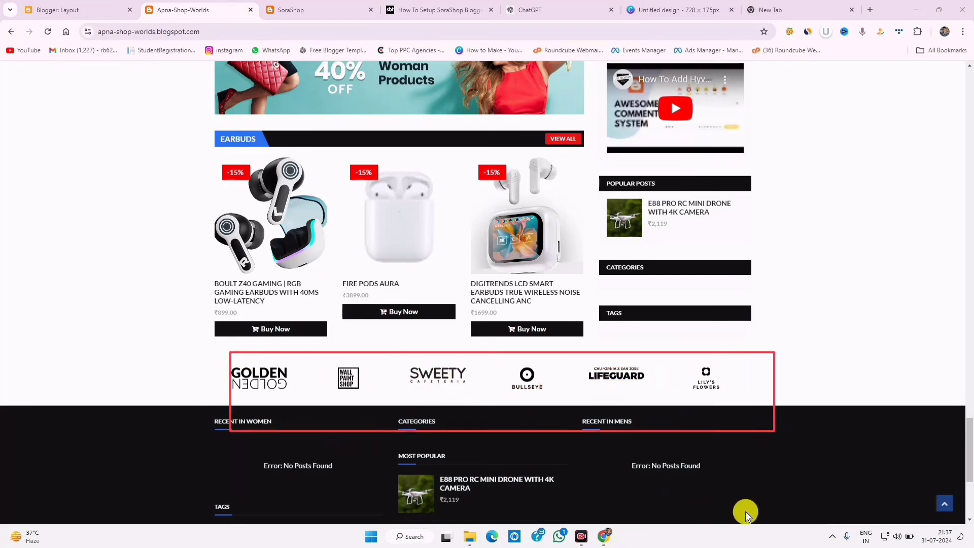
{"action": "key", "text": "e"}
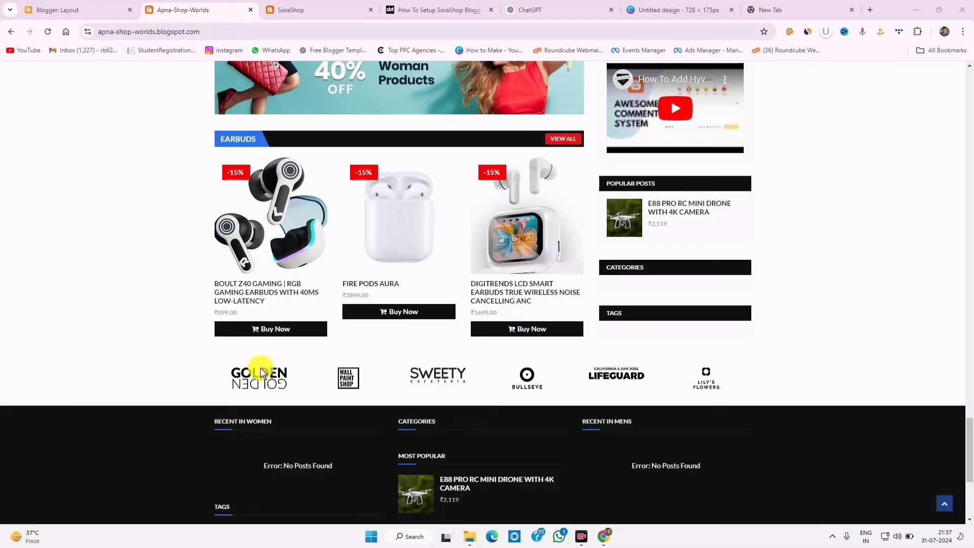
- Inspect the Brand Icons gadget's logo links and close it without saving
{"action": "left_click", "coordinate": [81, 9]}
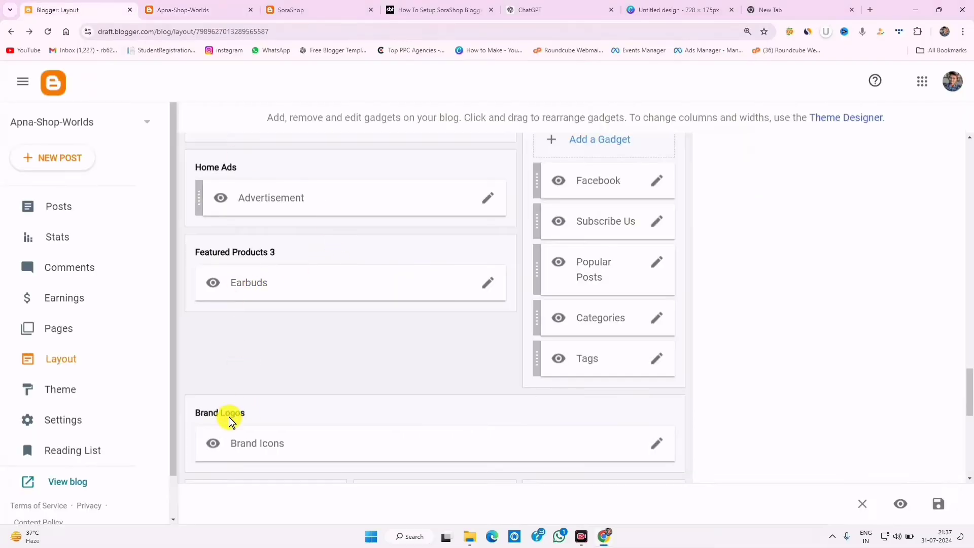
{"action": "left_click", "coordinate": [658, 443]}
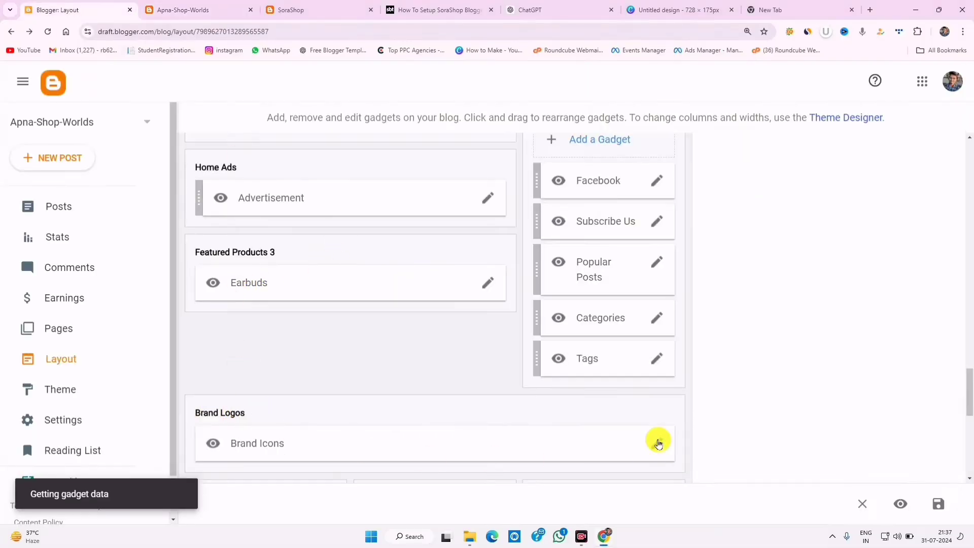
{"action": "scroll", "coordinate": [609, 284], "scroll_direction": "down", "scroll_amount": 3}
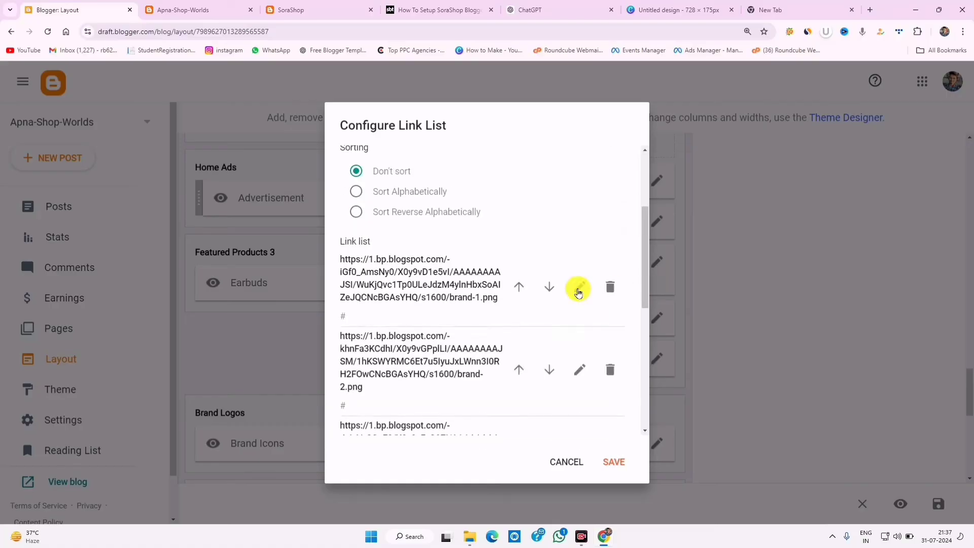
{"action": "left_click", "coordinate": [579, 287]}
{"action": "triple_click", "coordinate": [389, 286]}
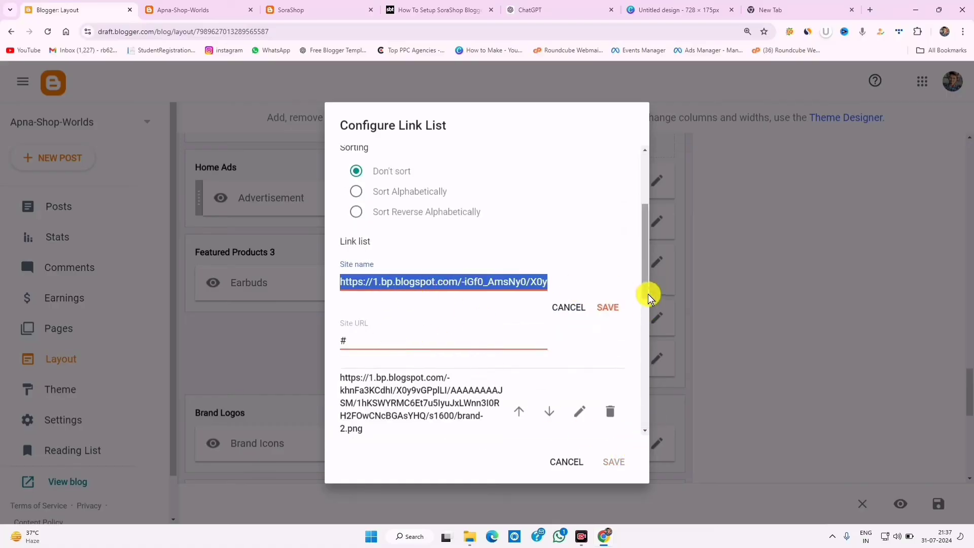
{"action": "left_click_drag", "start_coordinate": [646, 295], "coordinate": [649, 320]}
{"action": "double_click", "coordinate": [387, 268]}
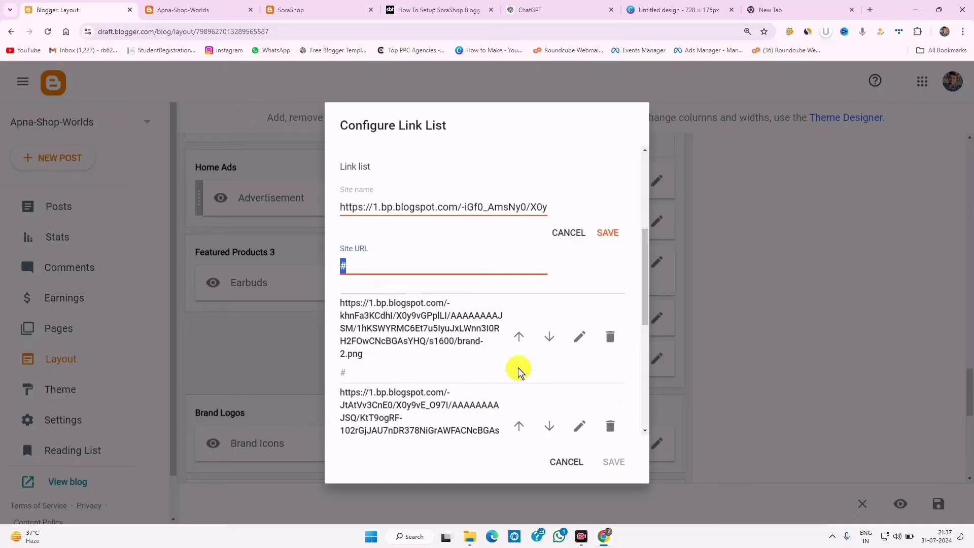
{"action": "left_click", "coordinate": [580, 337]}
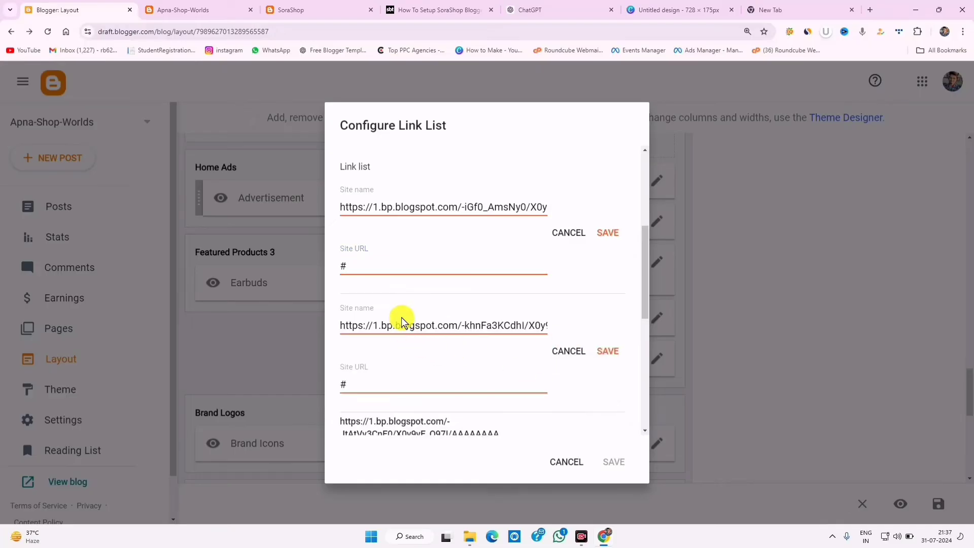
{"action": "left_click", "coordinate": [568, 461]}
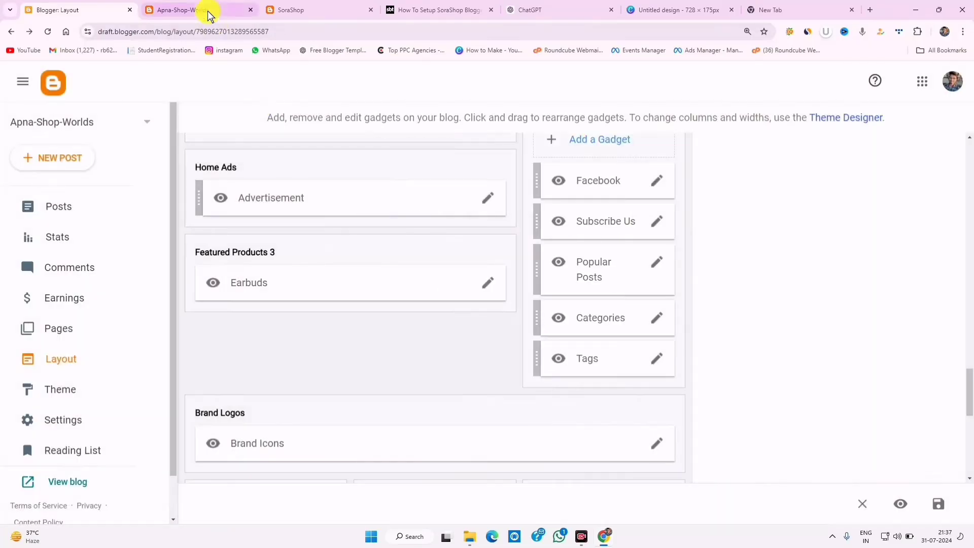
- Review the live footer's empty Recent in Women and Recent in Mens widgets
{"action": "left_click", "coordinate": [206, 11]}
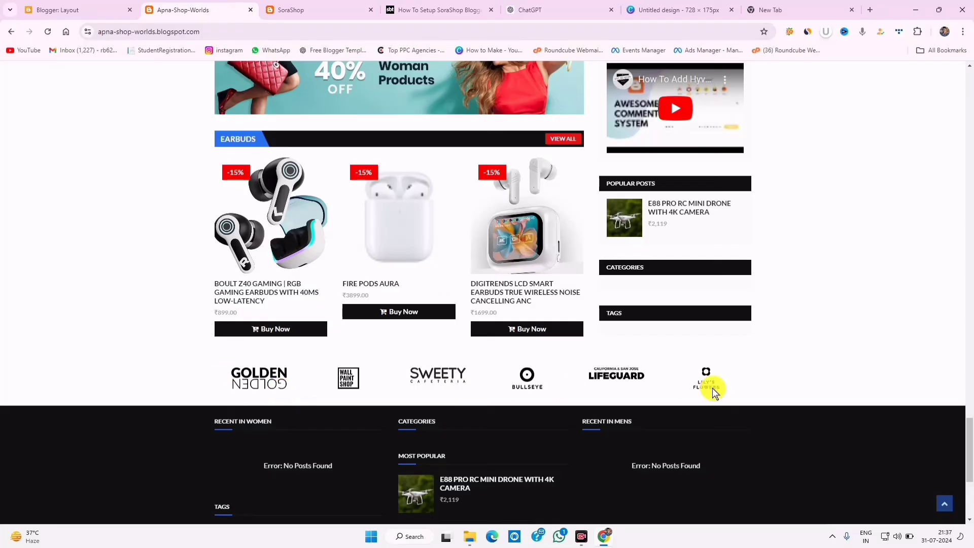
{"action": "scroll", "coordinate": [750, 383], "scroll_direction": "down", "scroll_amount": 3}
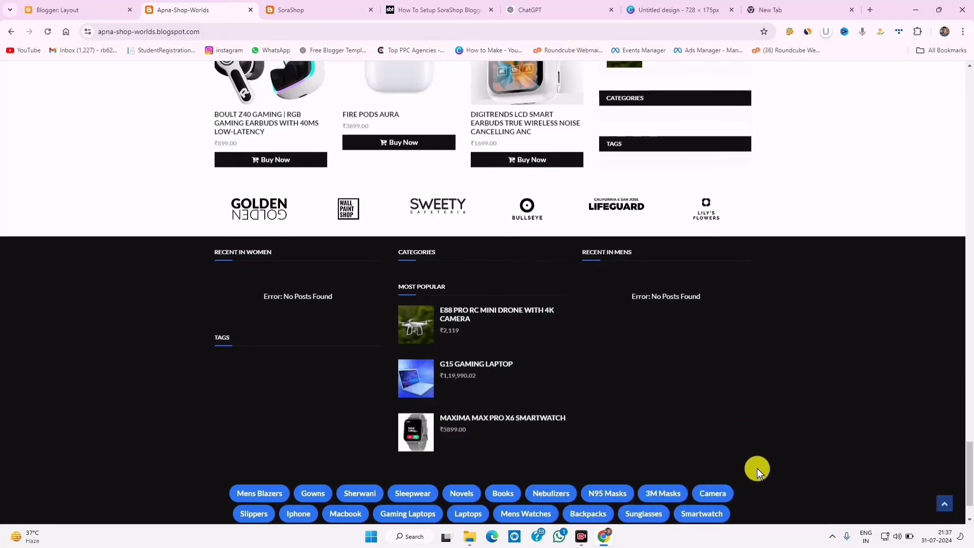
{"action": "key", "text": "ctrl+2"}
{"action": "mouse_move", "coordinate": [208, 242]}
{"action": "left_mouse_down"}
{"action": "mouse_move", "coordinate": [278, 315]}
{"action": "mouse_move", "coordinate": [674, 441]}
{"action": "mouse_move", "coordinate": [832, 458]}
{"action": "left_mouse_up"}
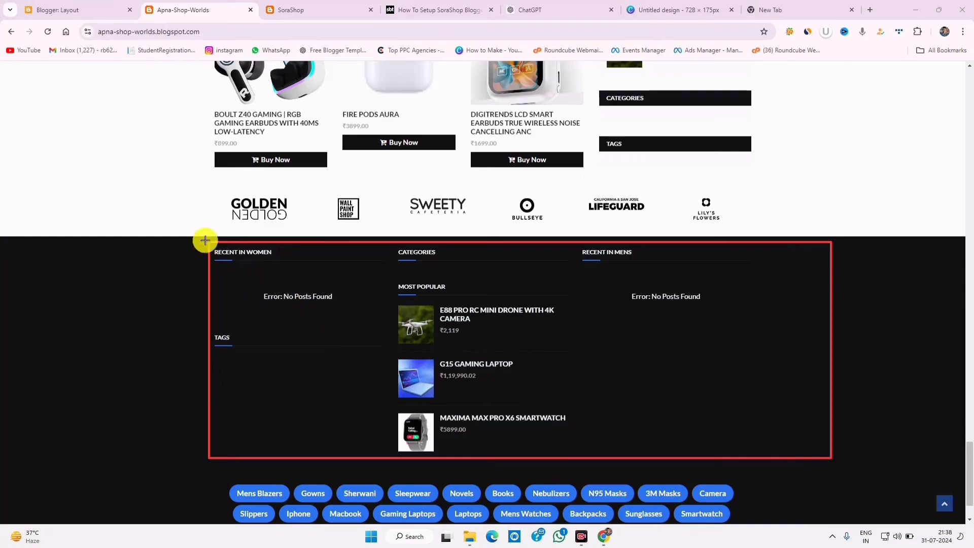
{"action": "left_click_drag", "start_coordinate": [204, 240], "coordinate": [293, 267]}
{"action": "left_click_drag", "start_coordinate": [221, 247], "coordinate": [318, 308]}
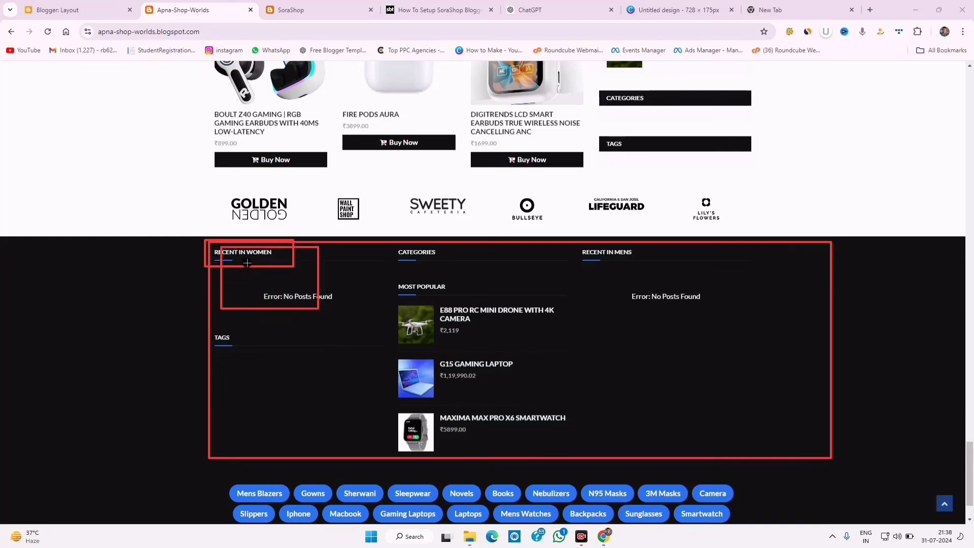
{"action": "left_click_drag", "start_coordinate": [247, 262], "coordinate": [319, 301]}
{"action": "left_click_drag", "start_coordinate": [250, 258], "coordinate": [268, 260]}
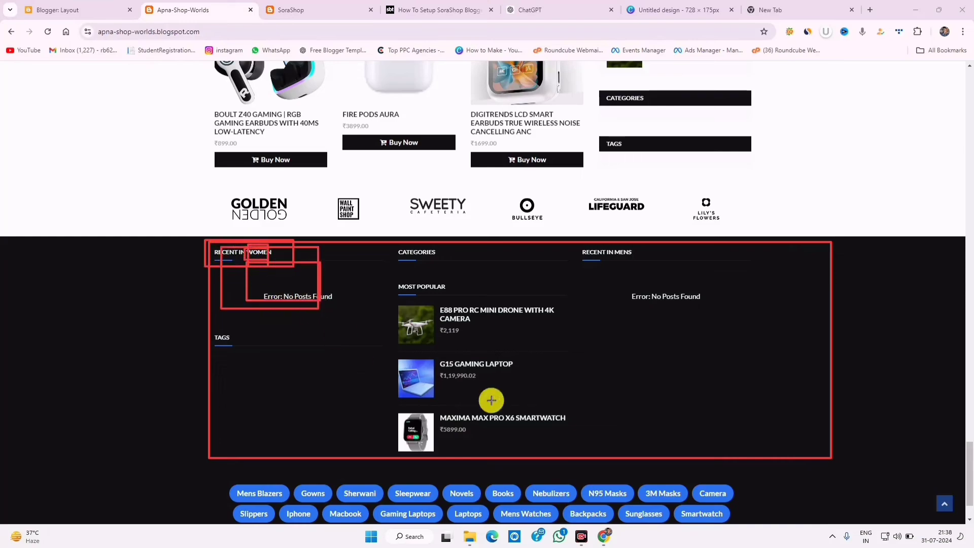
{"action": "left_click", "coordinate": [753, 514]}
{"action": "left_click_drag", "start_coordinate": [575, 241], "coordinate": [742, 404]}
{"action": "left_click_drag", "start_coordinate": [590, 263], "coordinate": [720, 376]}
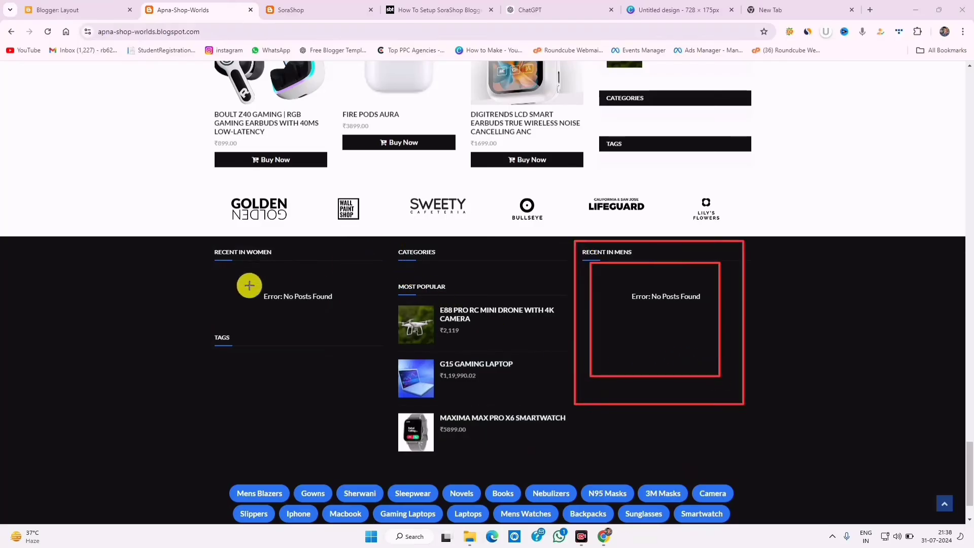
{"action": "left_click_drag", "start_coordinate": [201, 240], "coordinate": [224, 250]}
{"action": "left_click_drag", "start_coordinate": [307, 266], "coordinate": [325, 270]}
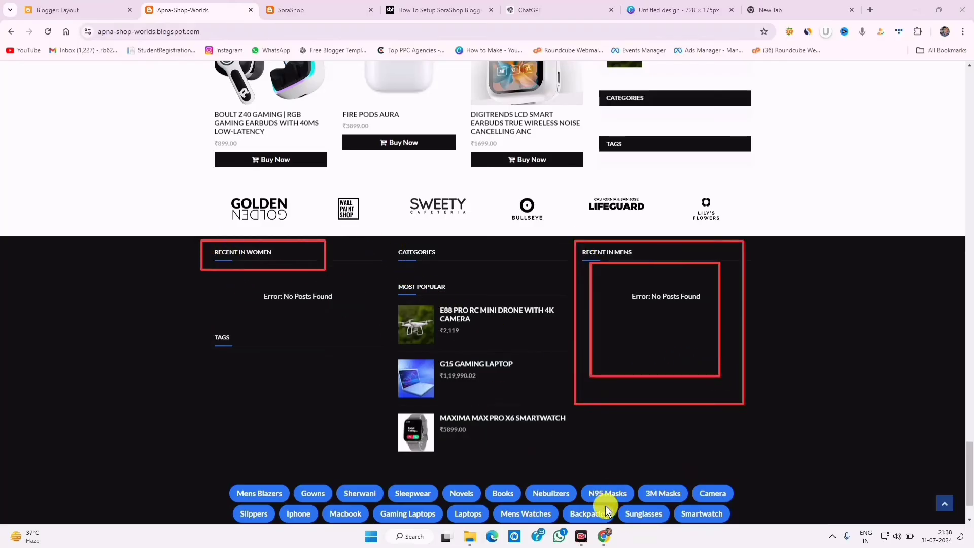
{"action": "left_click", "coordinate": [76, 6]}
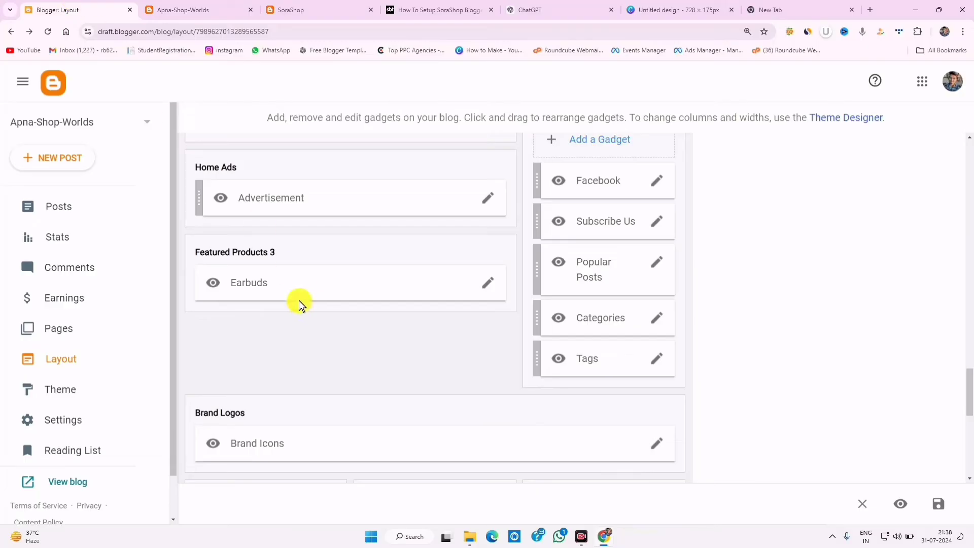
- Rename Recent in Women to Recent in Girl with the Girl content label and save
{"action": "scroll", "coordinate": [299, 304], "scroll_direction": "down", "scroll_amount": 6}
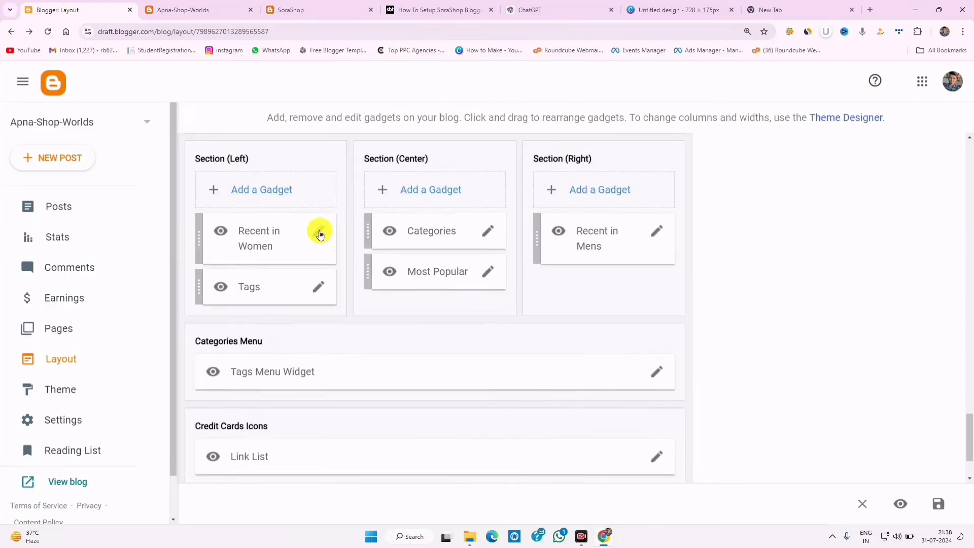
{"action": "left_click", "coordinate": [319, 232]}
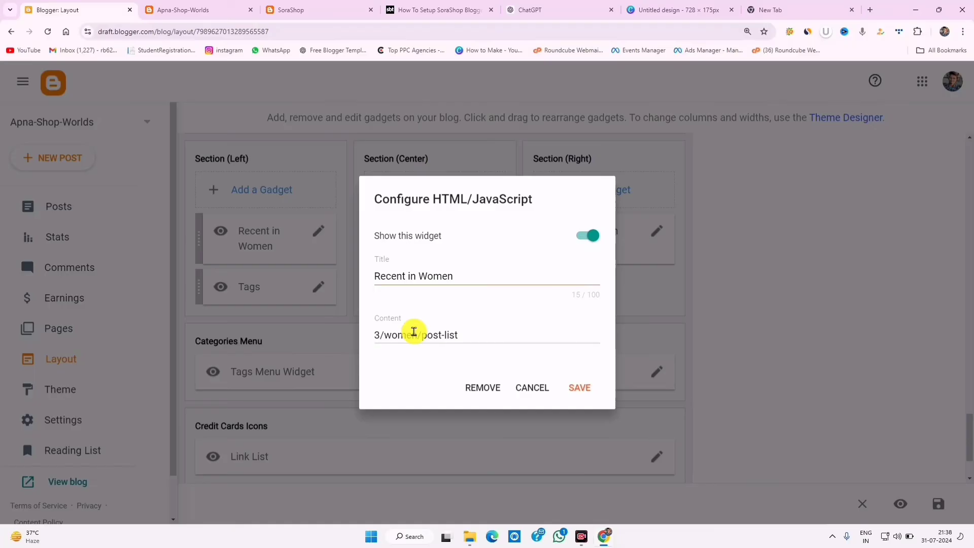
{"action": "double_click", "coordinate": [408, 333]}
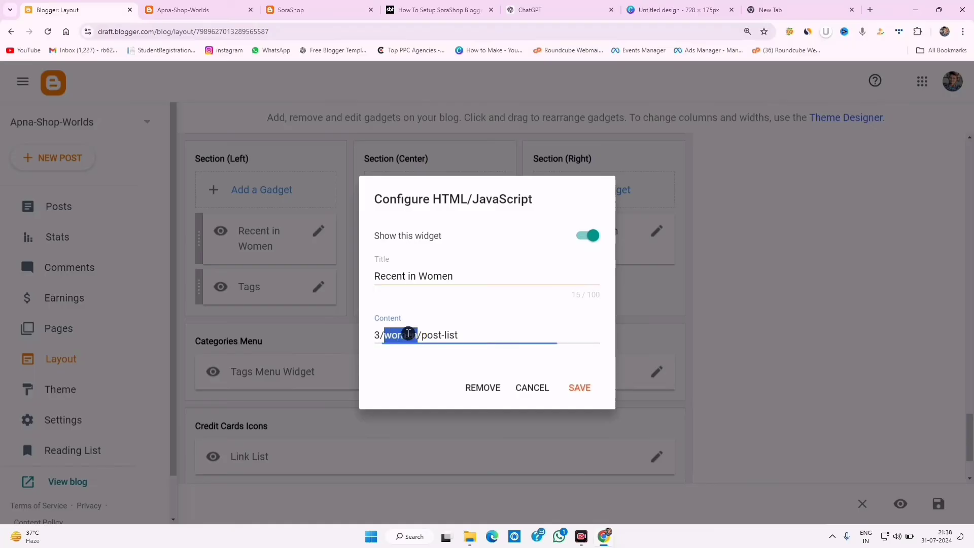
{"action": "type", "text": "G"}
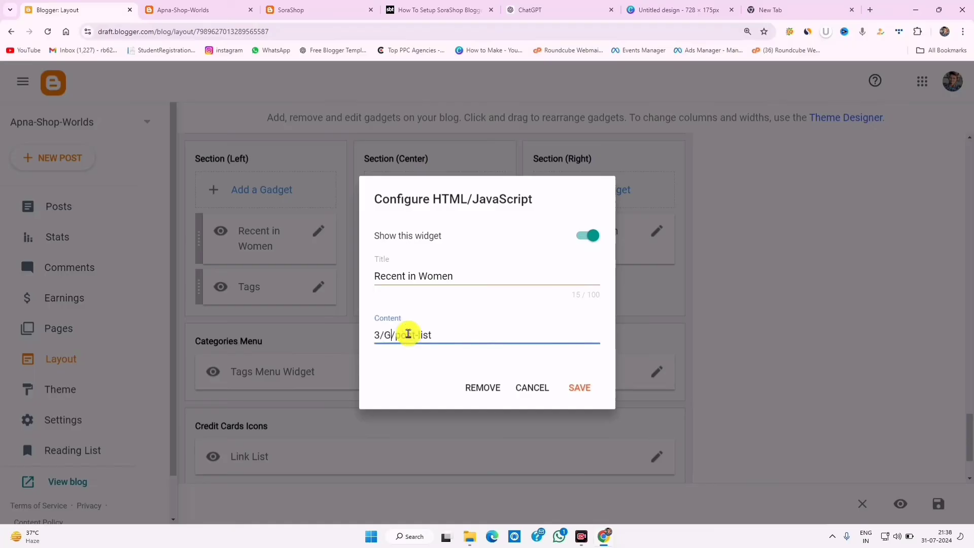
{"action": "type", "text": "irl"}
{"action": "double_click", "coordinate": [435, 275]}
{"action": "right_click", "coordinate": [434, 276]}
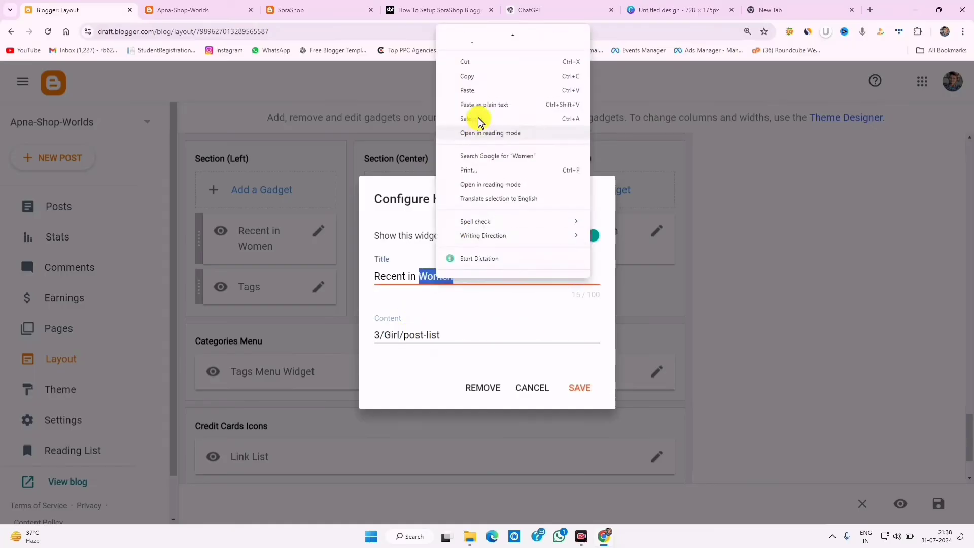
{"action": "left_click", "coordinate": [476, 90]}
{"action": "left_click", "coordinate": [585, 387]}
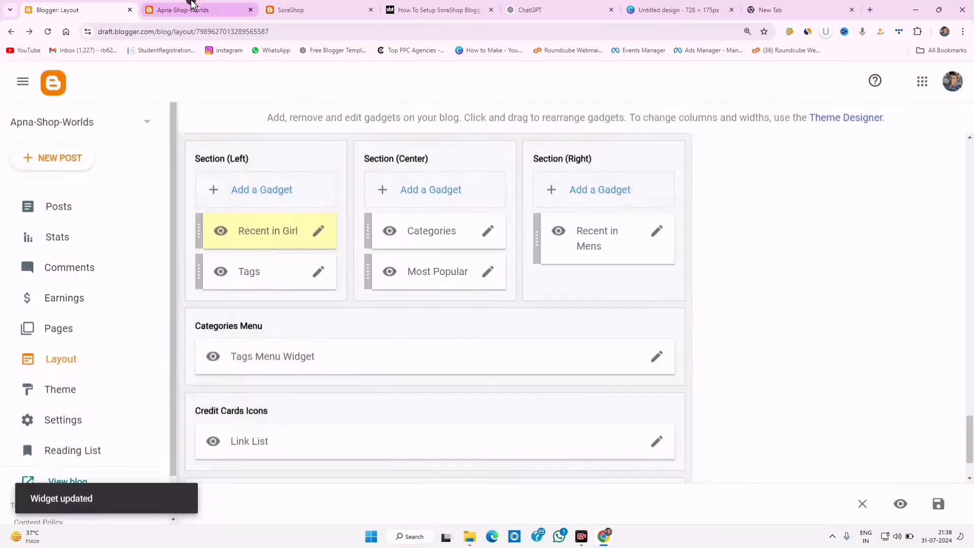
- Check the renamed Recent in Girl widget in the live footer
{"action": "left_click", "coordinate": [191, 9]}
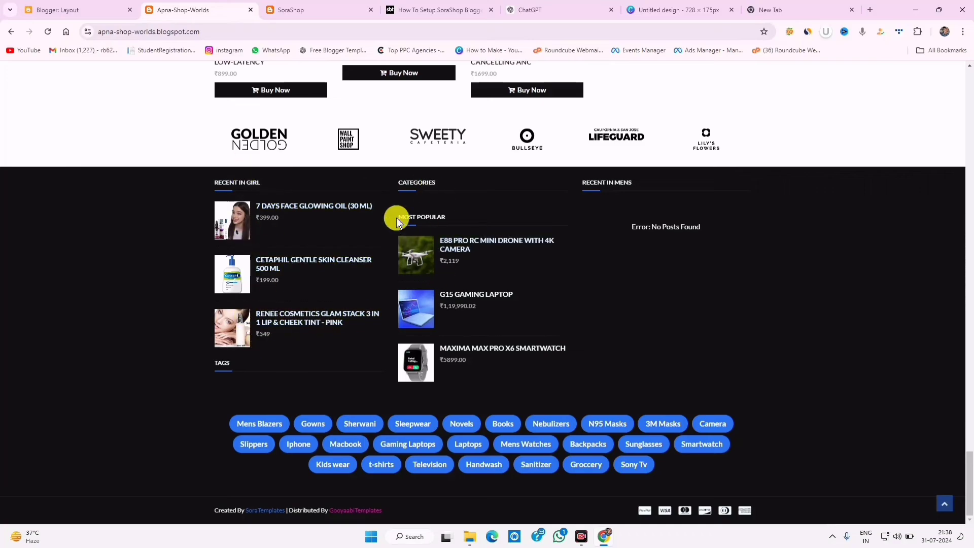
{"action": "left_click_drag", "start_coordinate": [416, 218], "coordinate": [471, 215]}
{"action": "left_click_drag", "start_coordinate": [602, 183], "coordinate": [632, 182]}
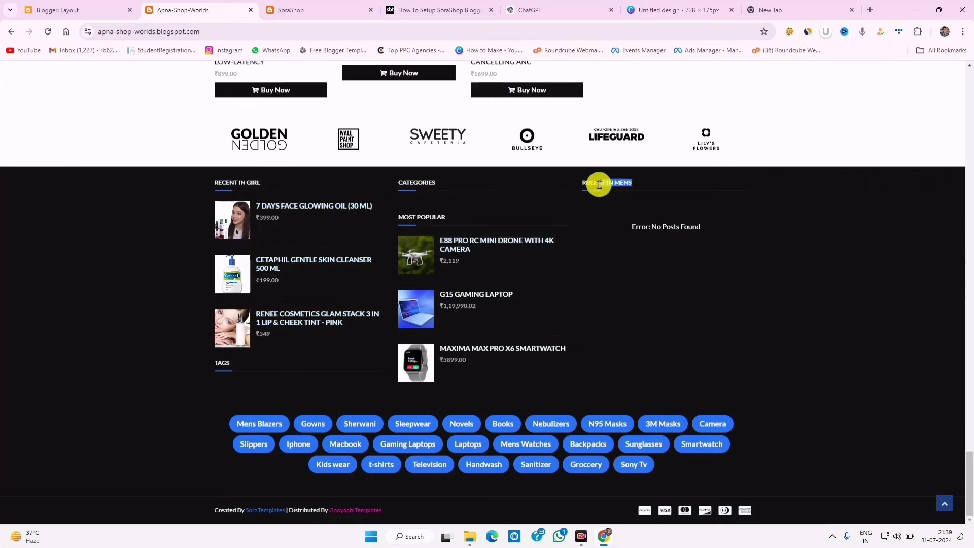
{"action": "left_click_drag", "start_coordinate": [410, 183], "coordinate": [434, 183]}
- Look over the Tags Menu Widget settings unchanged, then open the Categories widget settings
{"action": "left_click", "coordinate": [103, 7]}
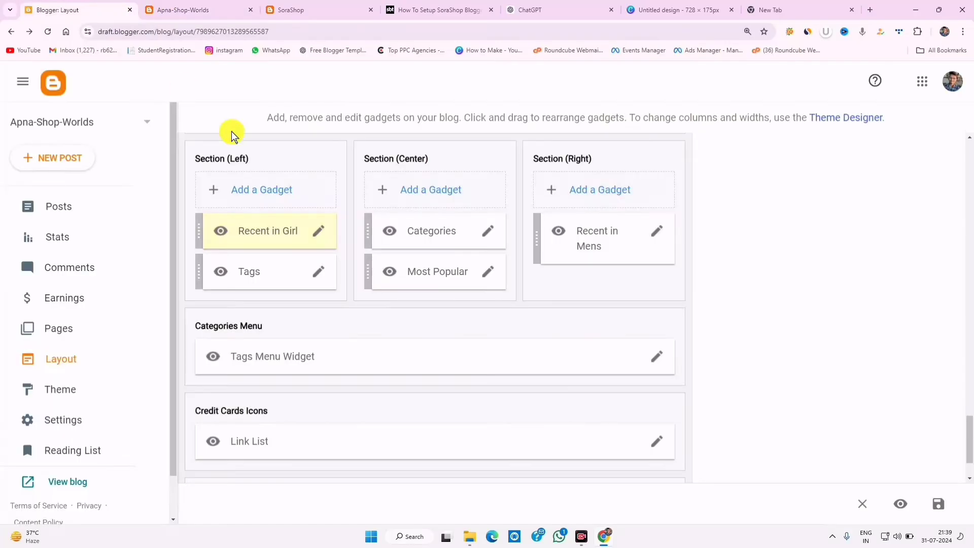
{"action": "left_click", "coordinate": [656, 356]}
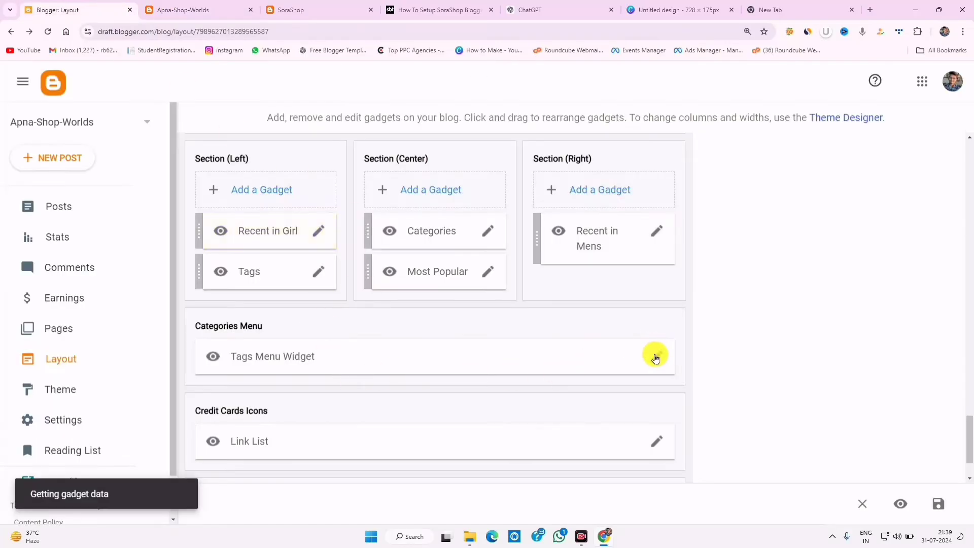
{"action": "left_click", "coordinate": [539, 461]}
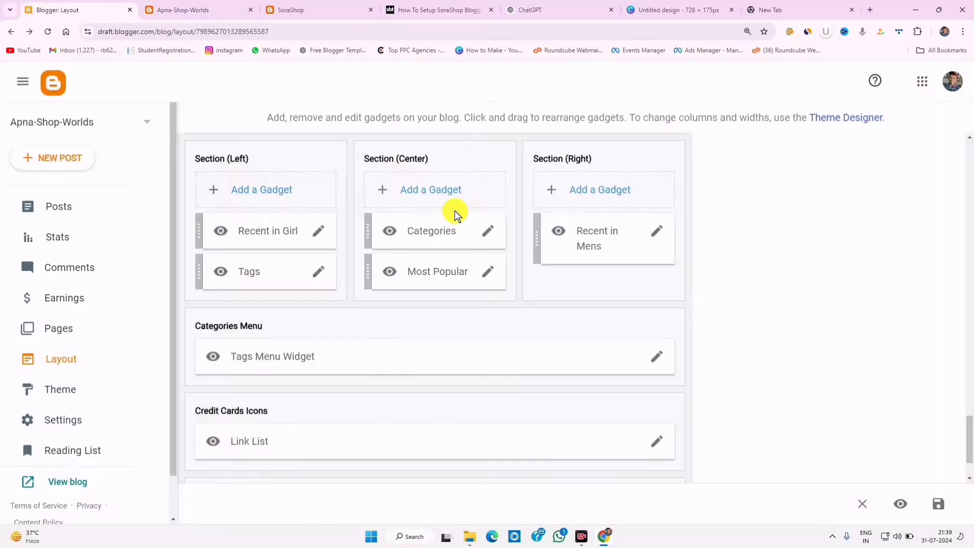
{"action": "left_click", "coordinate": [490, 234]}
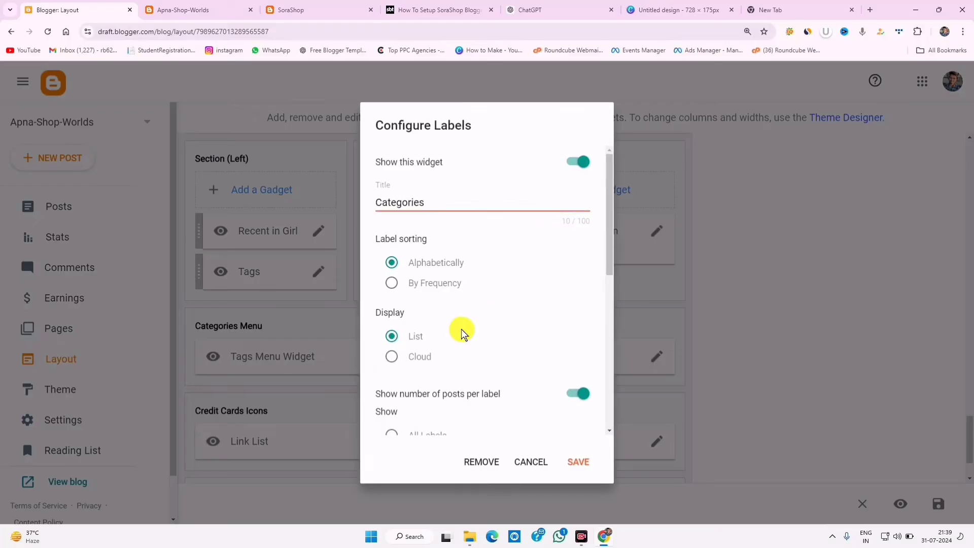
- Hide and save the Categories footer widget, then hide the Tags widget
{"action": "left_click", "coordinate": [575, 160]}
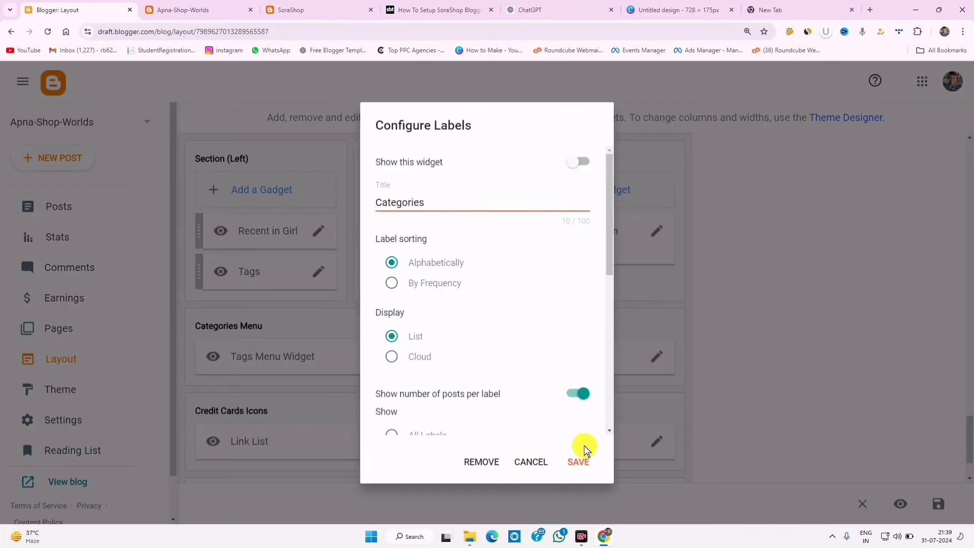
{"action": "left_click", "coordinate": [576, 462]}
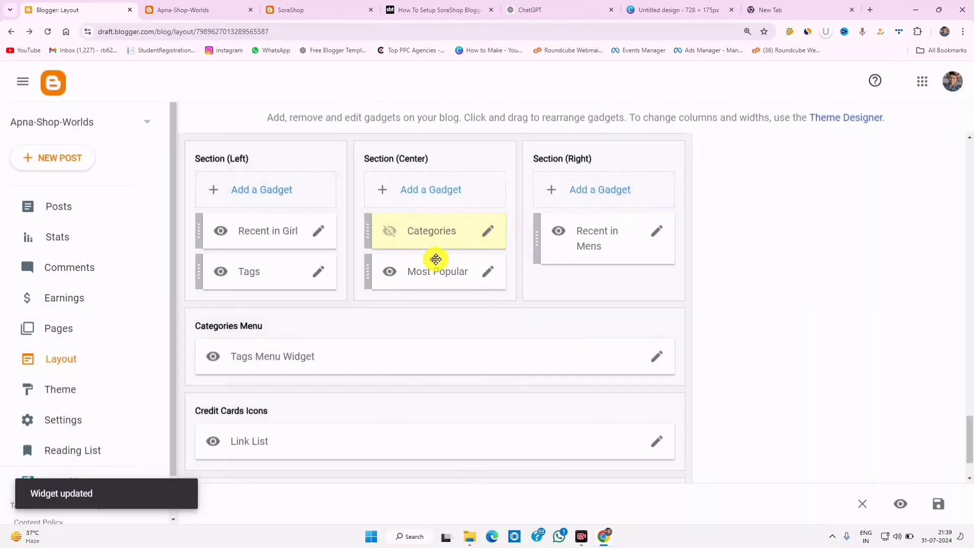
{"action": "left_click", "coordinate": [317, 274]}
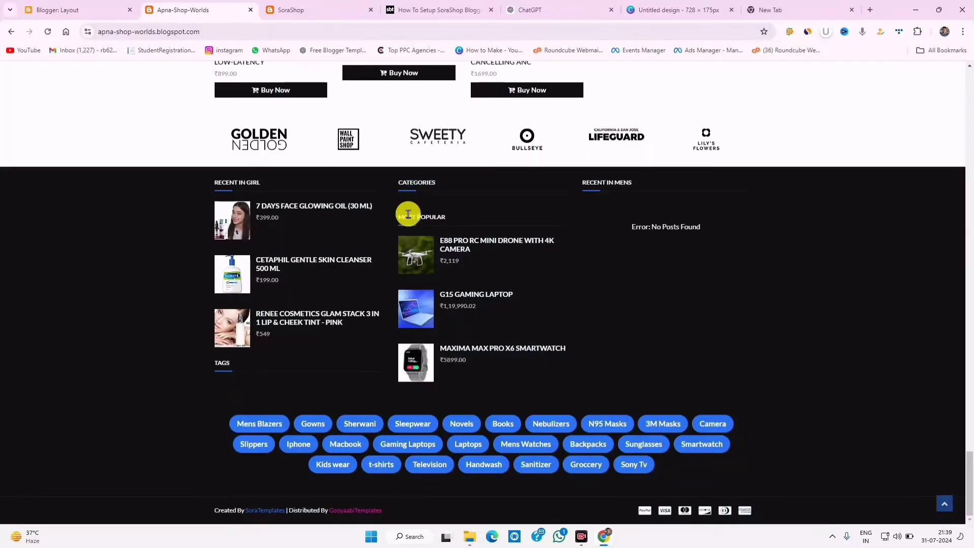
{"action": "left_click_drag", "start_coordinate": [607, 183], "coordinate": [639, 188]}
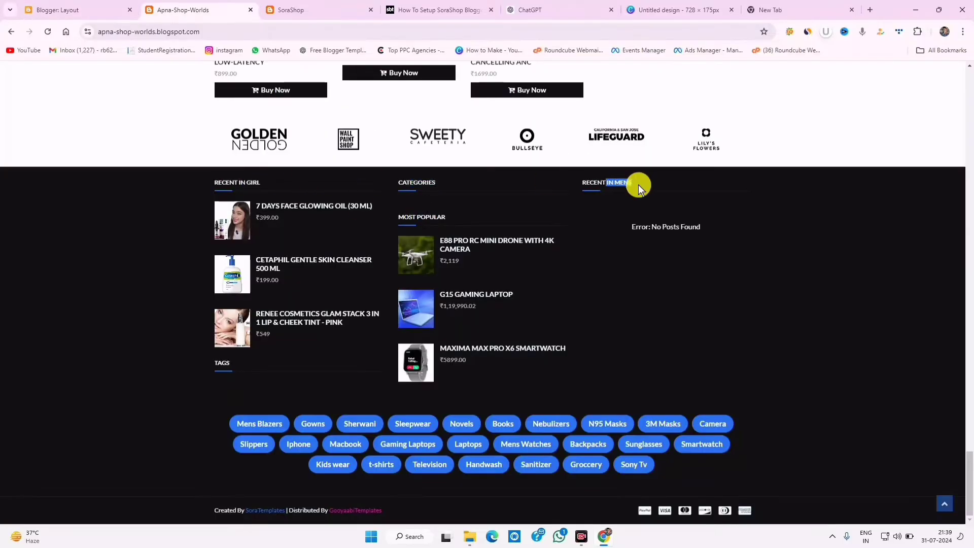
{"action": "left_click", "coordinate": [74, 10]}
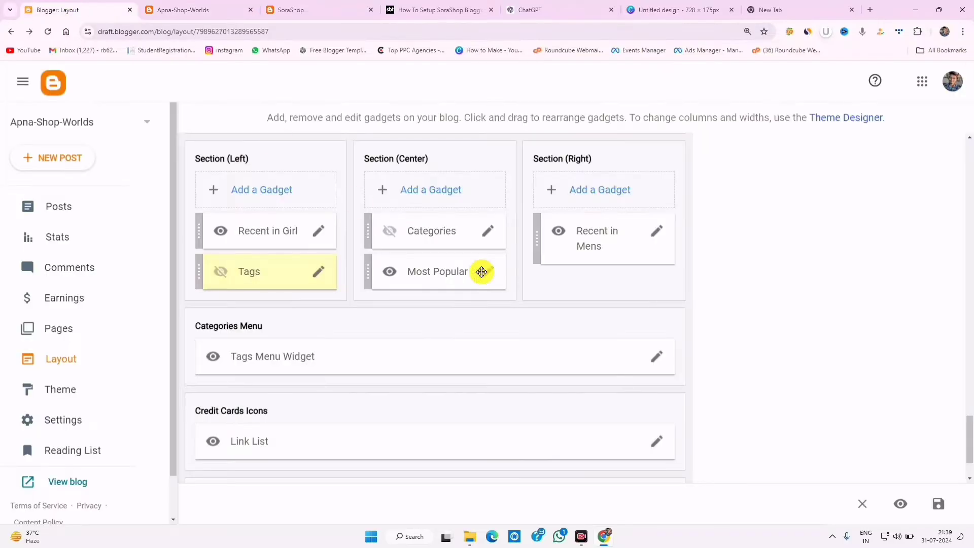
- Set Recent in Mens content to 3/men/post-list, save, and check the men's T-shirt post live
{"action": "left_click", "coordinate": [653, 233]}
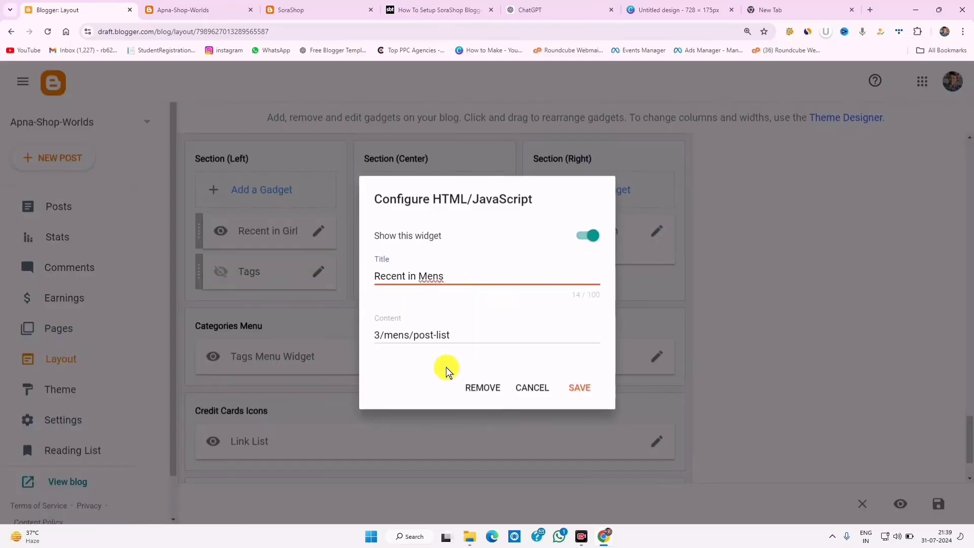
{"action": "left_click", "coordinate": [410, 336]}
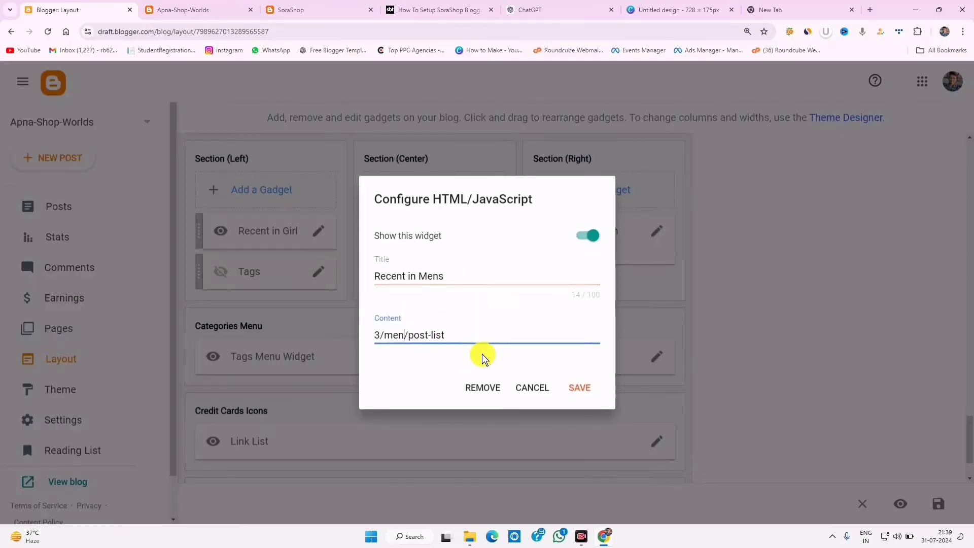
{"action": "left_click", "coordinate": [579, 387]}
{"action": "left_click", "coordinate": [183, 9]}
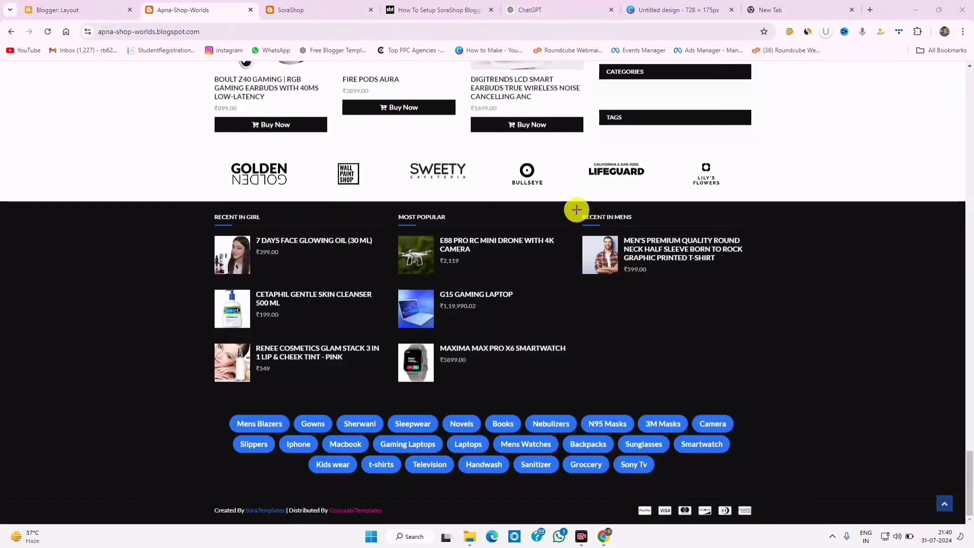
{"action": "left_click_drag", "start_coordinate": [577, 209], "coordinate": [787, 420]}
{"action": "mouse_move", "coordinate": [586, 234]}
{"action": "left_mouse_down"}
{"action": "mouse_move", "coordinate": [699, 290]}
{"action": "mouse_move", "coordinate": [741, 290]}
{"action": "left_mouse_up"}
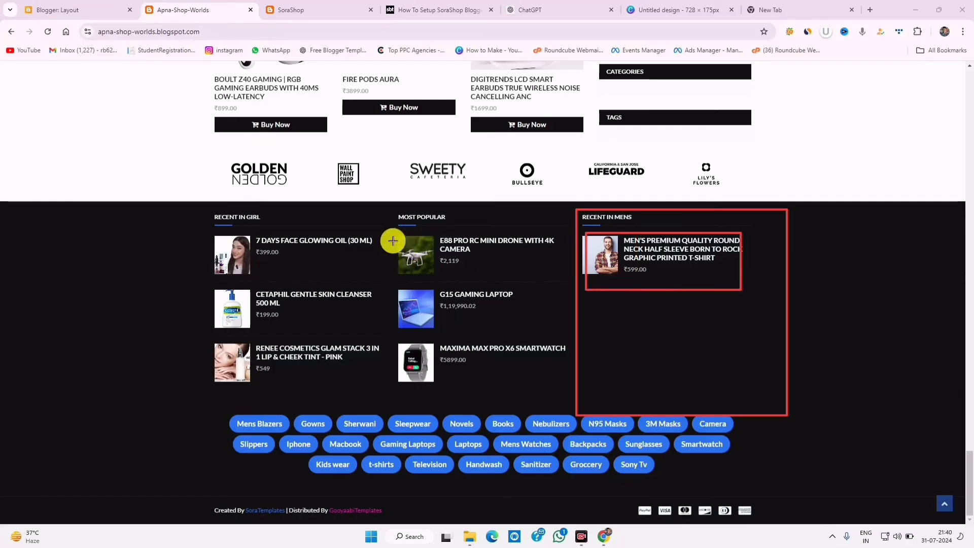
{"action": "left_click_drag", "start_coordinate": [390, 216], "coordinate": [517, 388]}
{"action": "left_click_drag", "start_coordinate": [231, 216], "coordinate": [336, 325]}
{"action": "left_click_drag", "start_coordinate": [213, 238], "coordinate": [326, 338]}
{"action": "left_click_drag", "start_coordinate": [248, 331], "coordinate": [317, 385]}
{"action": "left_click_drag", "start_coordinate": [247, 355], "coordinate": [326, 404]}
{"action": "mouse_move", "coordinate": [218, 407]}
{"action": "left_mouse_down"}
{"action": "mouse_move", "coordinate": [250, 428]}
{"action": "mouse_move", "coordinate": [680, 497]}
{"action": "mouse_move", "coordinate": [762, 493]}
{"action": "mouse_move", "coordinate": [778, 481]}
{"action": "left_mouse_up"}
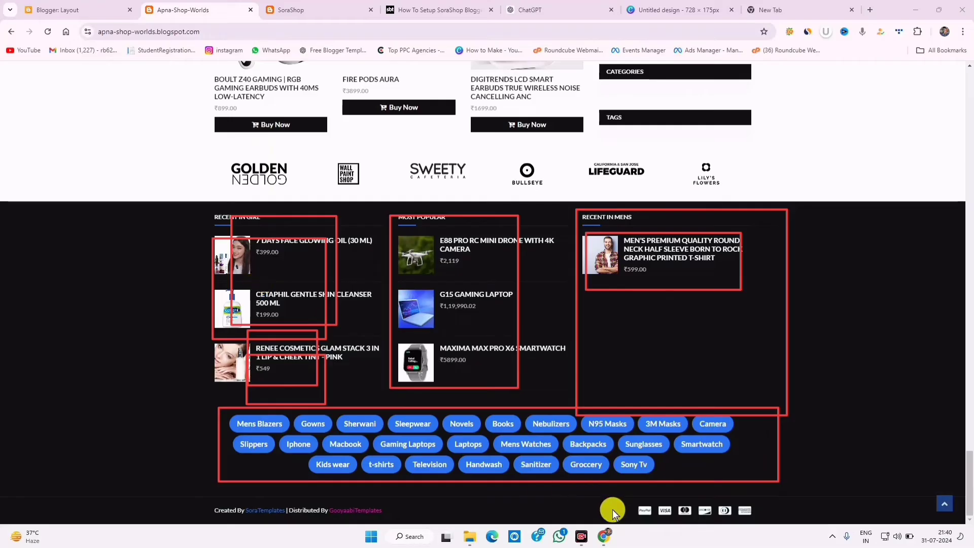
{"action": "left_click", "coordinate": [108, 10]}
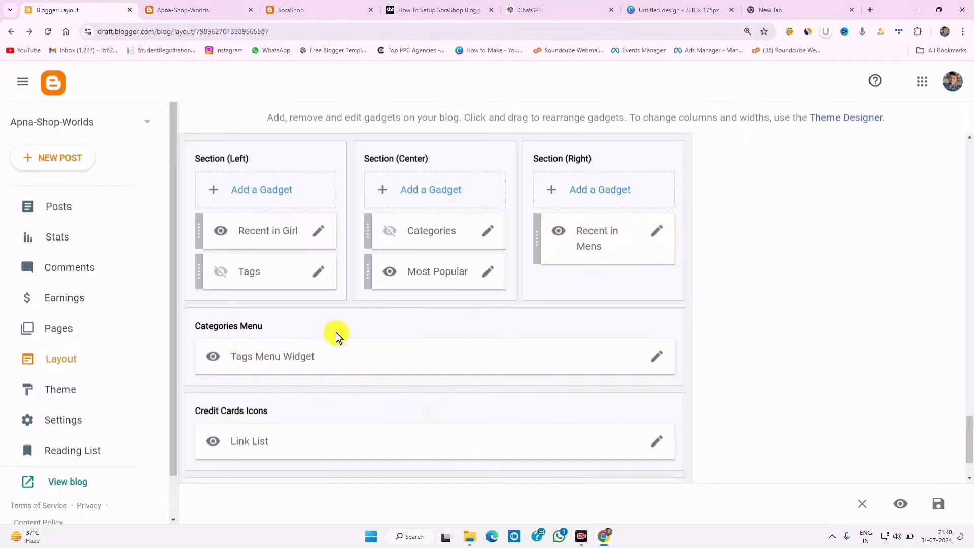
- Hide the Tags Menu Widget in Categories Menu and save
{"action": "left_click", "coordinate": [654, 359]}
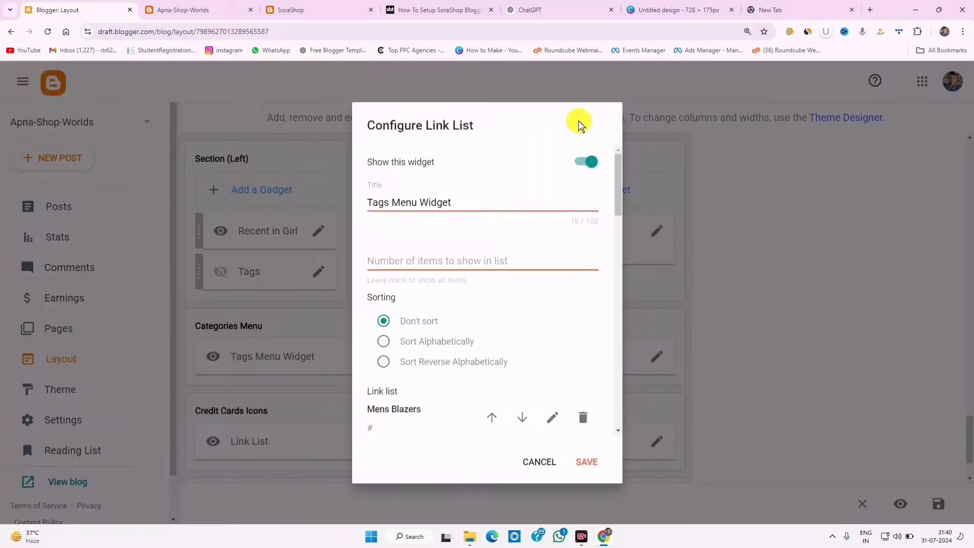
{"action": "left_click", "coordinate": [583, 461]}
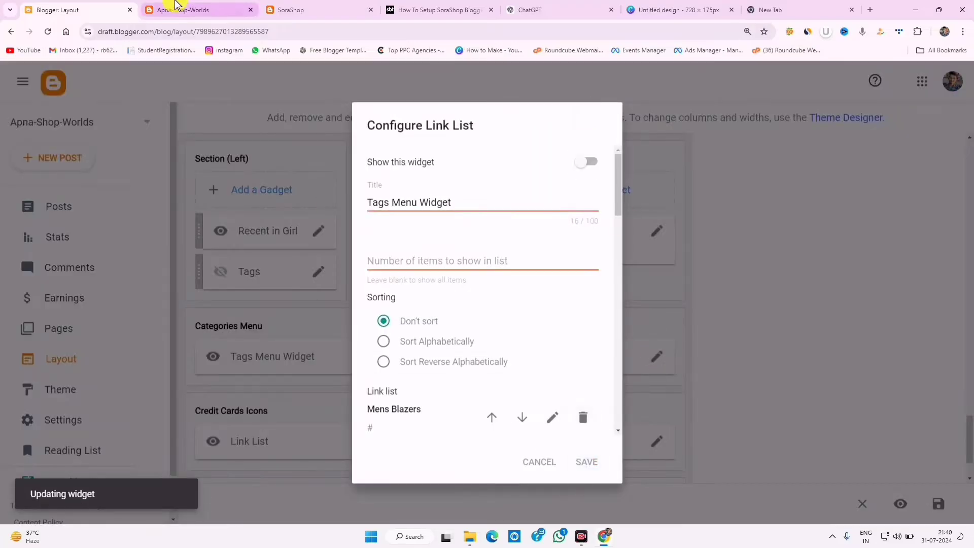
{"action": "left_click", "coordinate": [166, 11]}
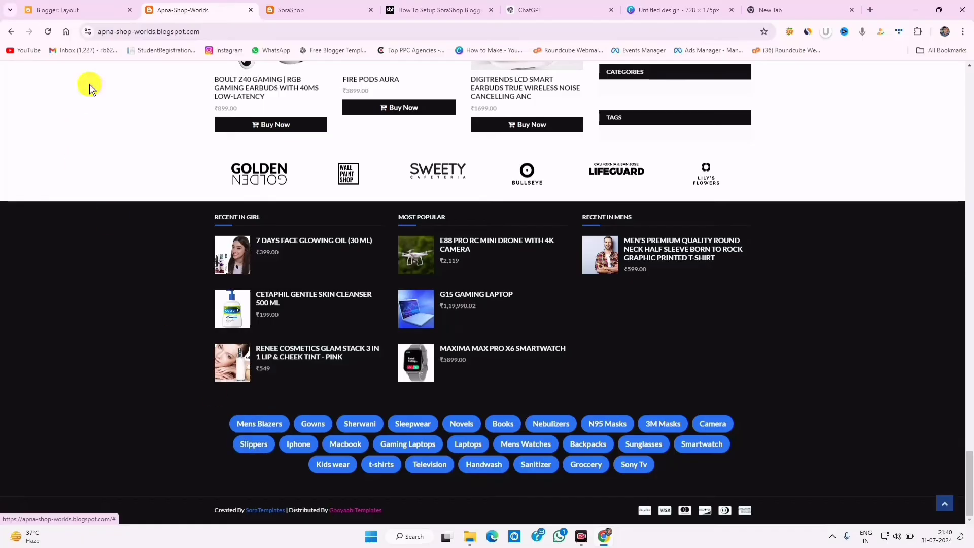
{"action": "left_click", "coordinate": [83, 11]}
- Reload the live store and review the Smartwatch, Earbuds and Mobile sections and Recent in Girl footer
{"action": "left_click", "coordinate": [177, 6]}
{"action": "left_click", "coordinate": [49, 32]}
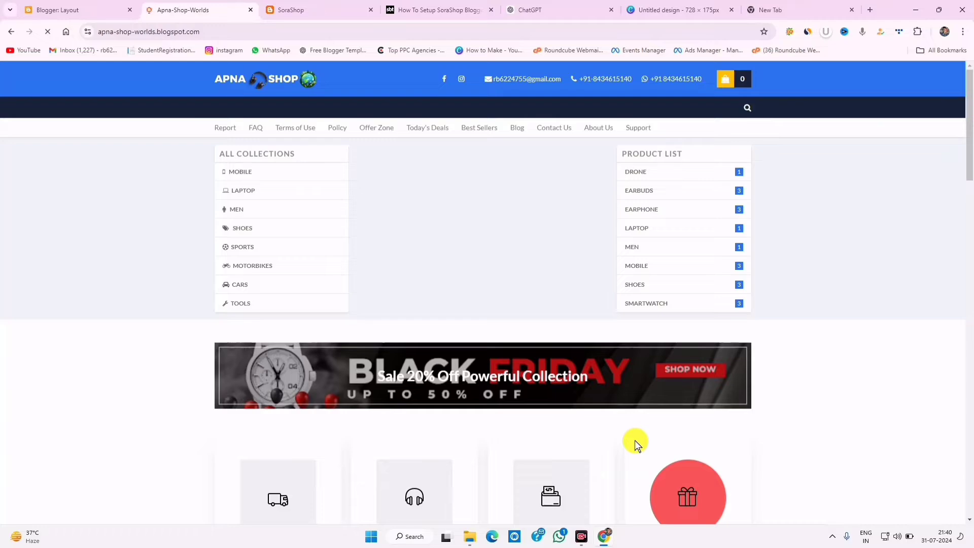
{"action": "scroll", "coordinate": [634, 440], "scroll_direction": "down", "scroll_amount": 15}
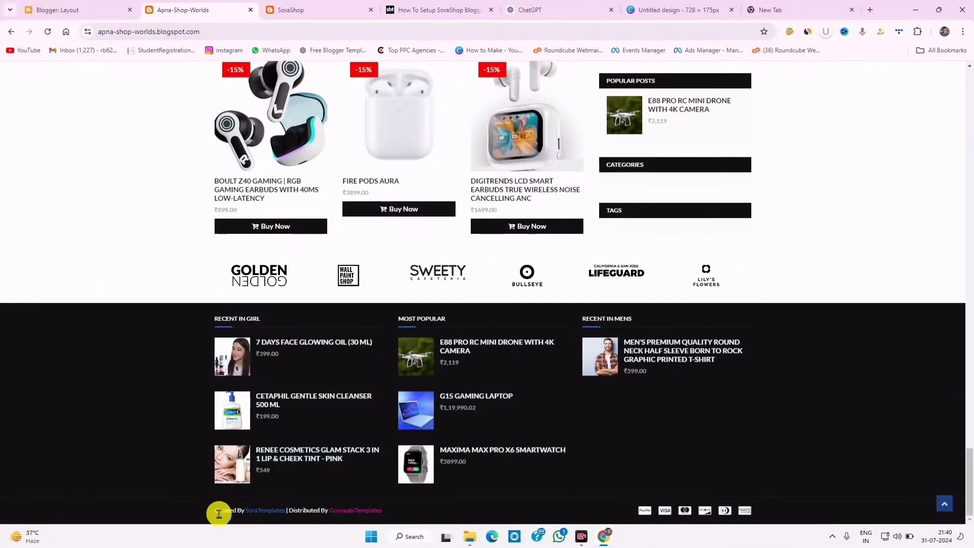
{"action": "left_click_drag", "start_coordinate": [218, 512], "coordinate": [411, 513]}
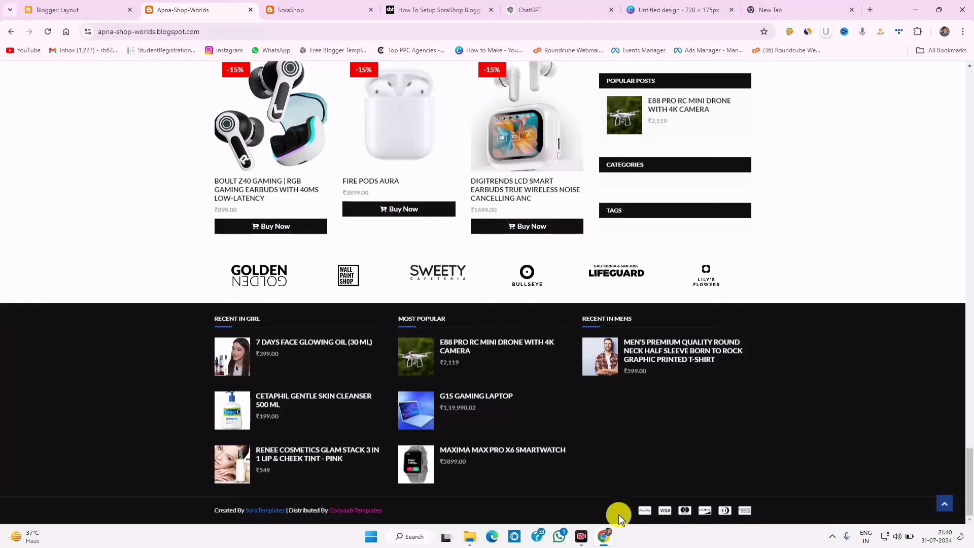
{"action": "left_click", "coordinate": [686, 511]}
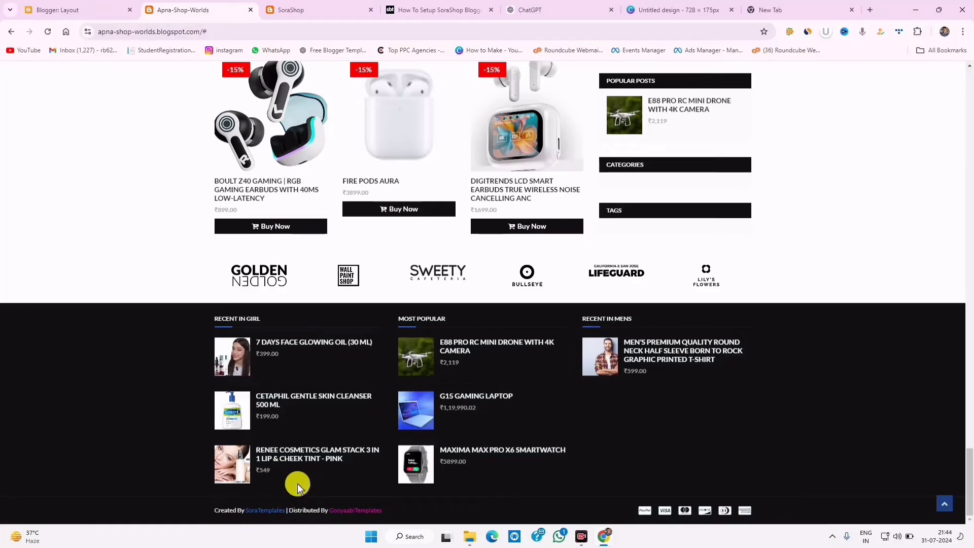
{"action": "scroll", "coordinate": [583, 374], "scroll_direction": "up", "scroll_amount": 10}
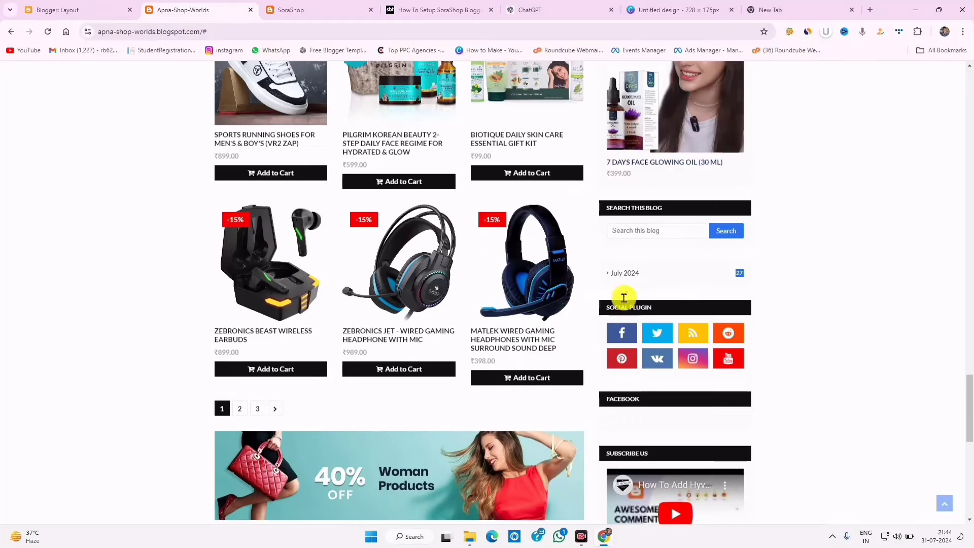
{"action": "scroll", "coordinate": [632, 328], "scroll_direction": "up", "scroll_amount": 10}
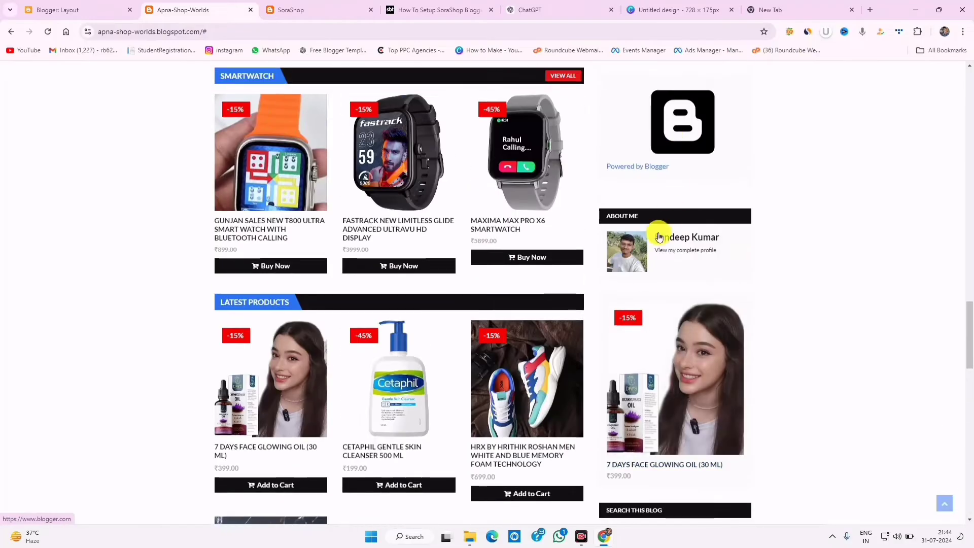
{"action": "scroll", "coordinate": [670, 152], "scroll_direction": "up", "scroll_amount": 6}
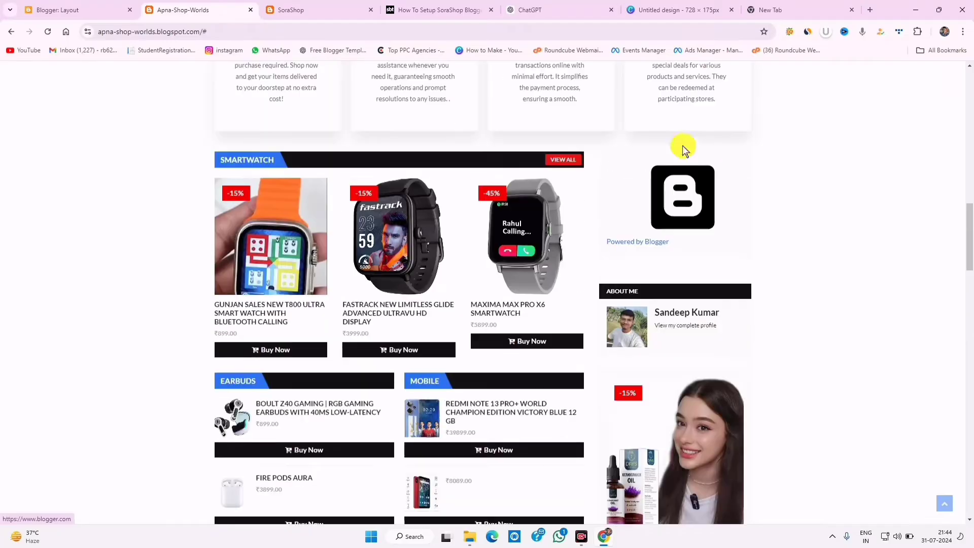
- Hide the Blog Archive and Report Abuse gadgets and save each
{"action": "left_click", "coordinate": [102, 9]}
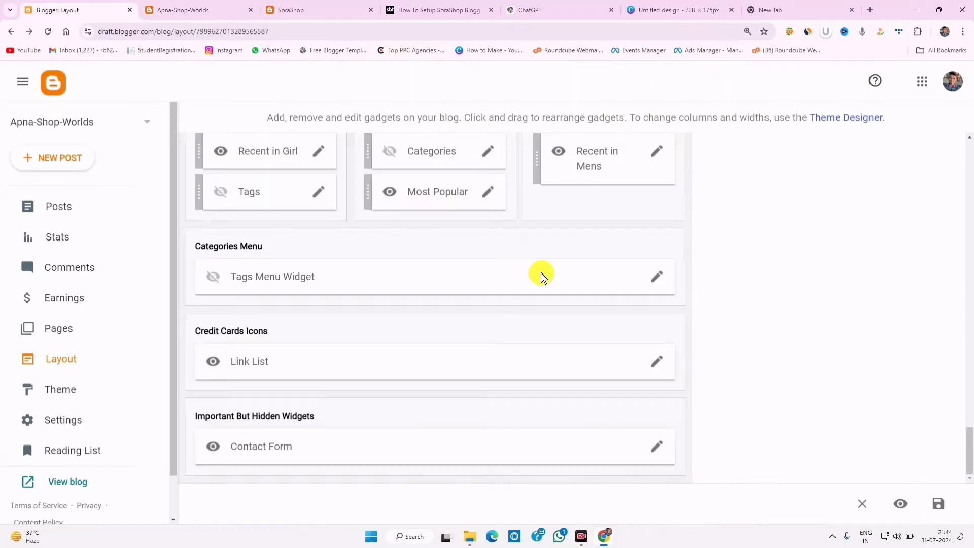
{"action": "scroll", "coordinate": [613, 282], "scroll_direction": "up", "scroll_amount": 9}
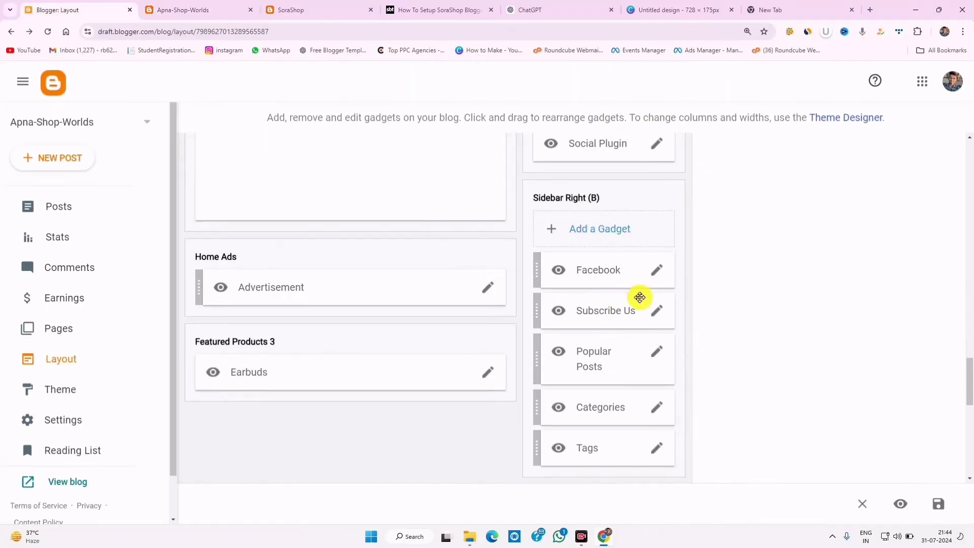
{"action": "scroll", "coordinate": [619, 348], "scroll_direction": "up", "scroll_amount": 3}
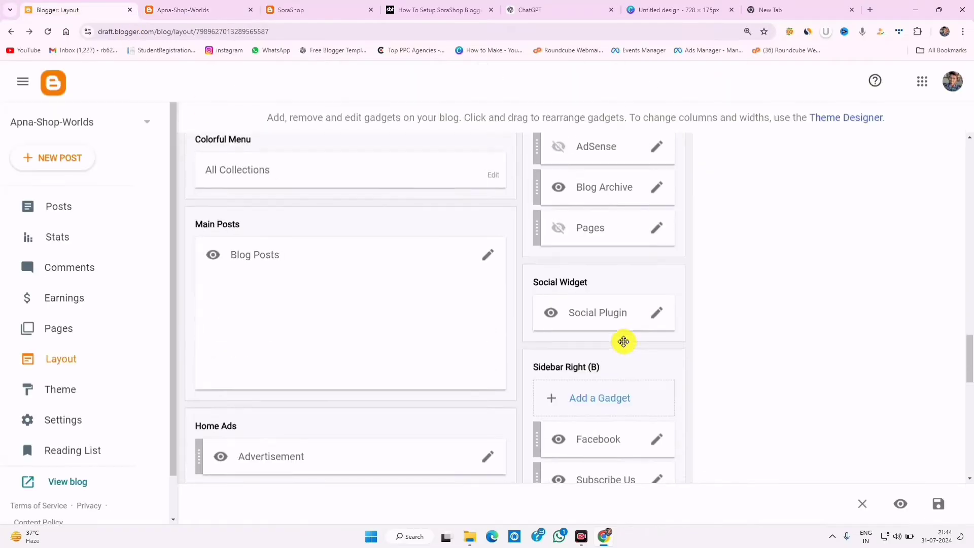
{"action": "left_click", "coordinate": [658, 191]}
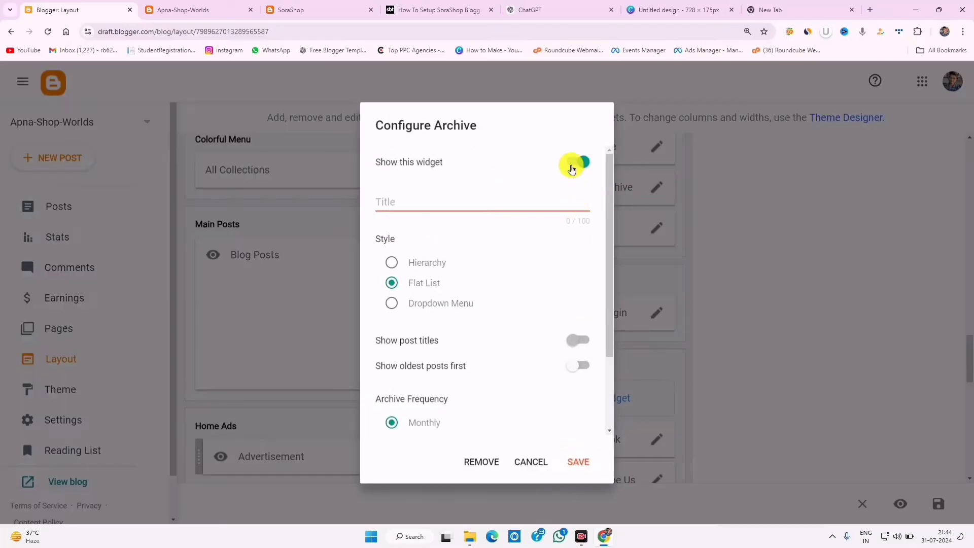
{"action": "left_click", "coordinate": [573, 162]}
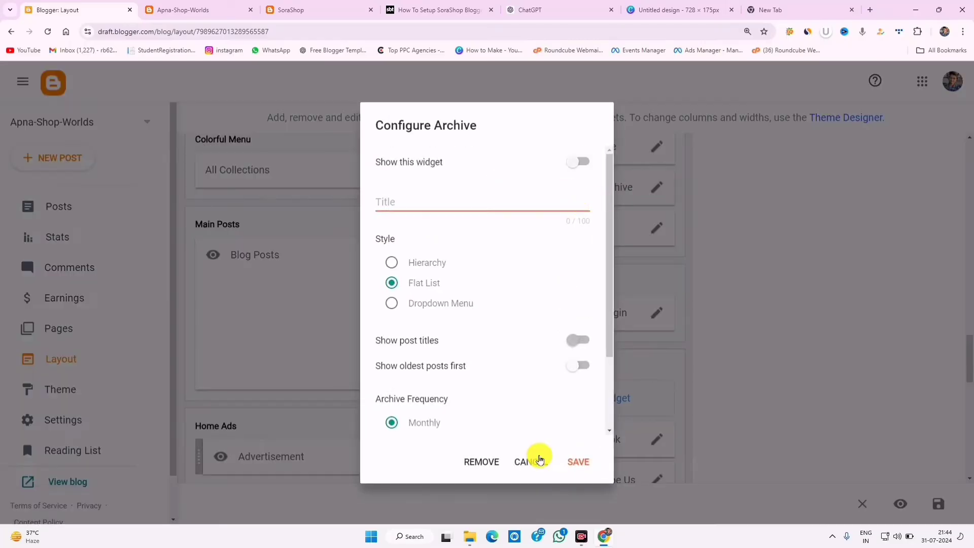
{"action": "left_click", "coordinate": [573, 462]}
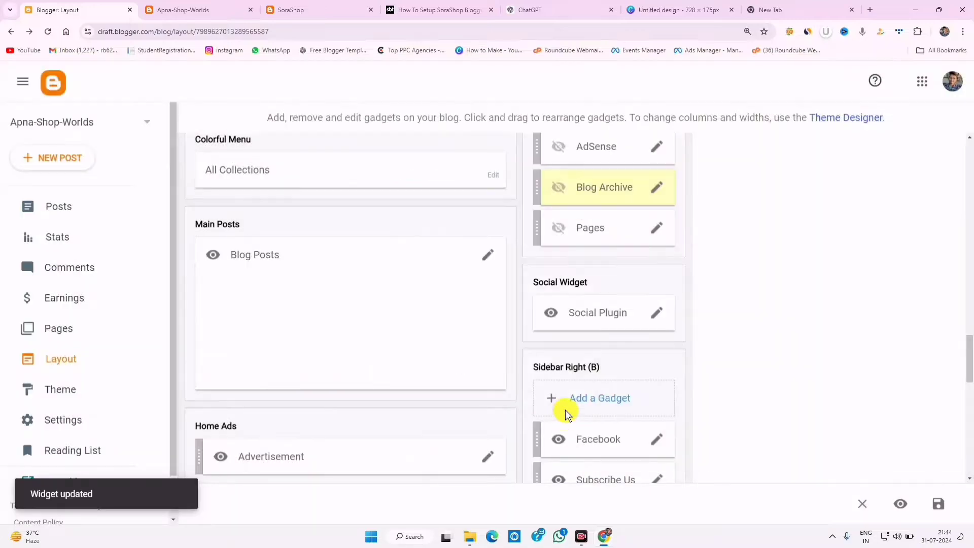
{"action": "scroll", "coordinate": [615, 353], "scroll_direction": "up", "scroll_amount": 7}
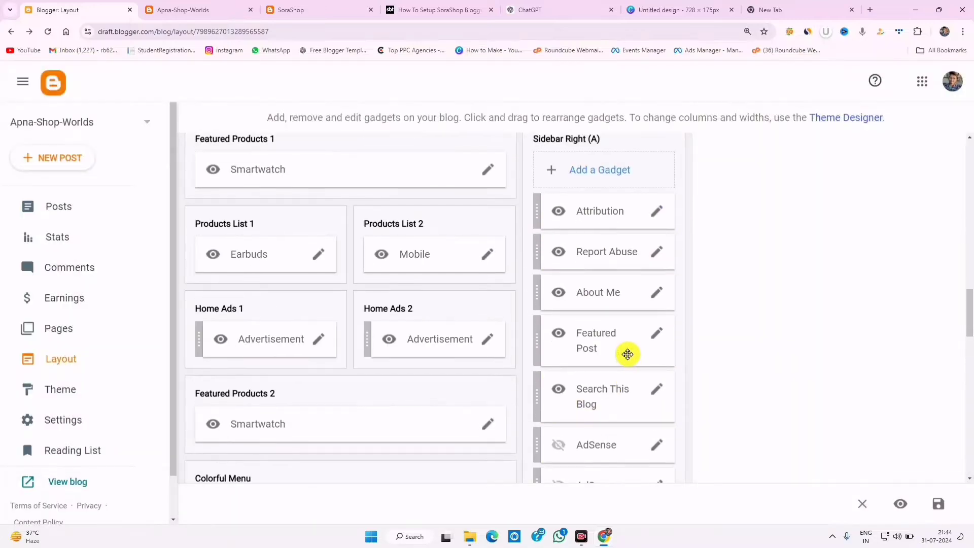
{"action": "left_click", "coordinate": [654, 253]}
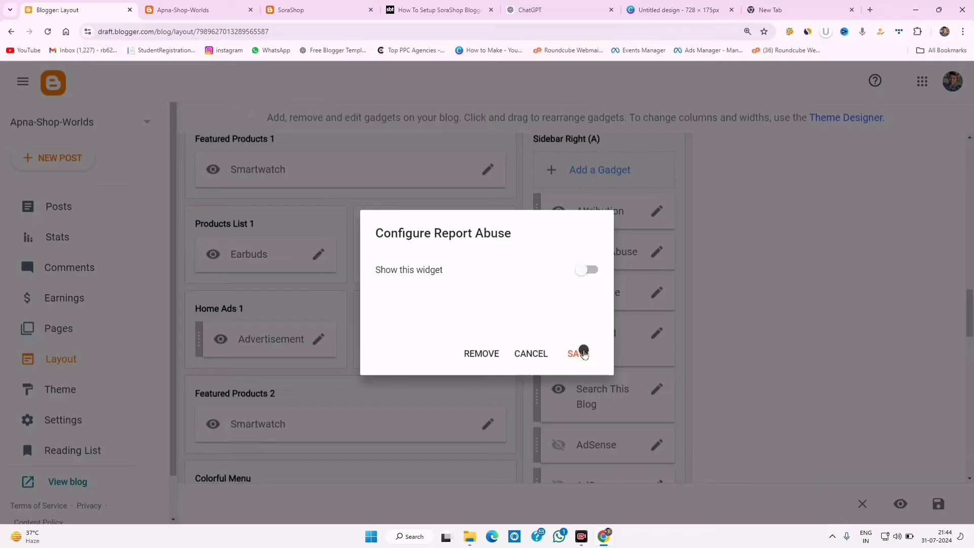
{"action": "left_click", "coordinate": [582, 354]}
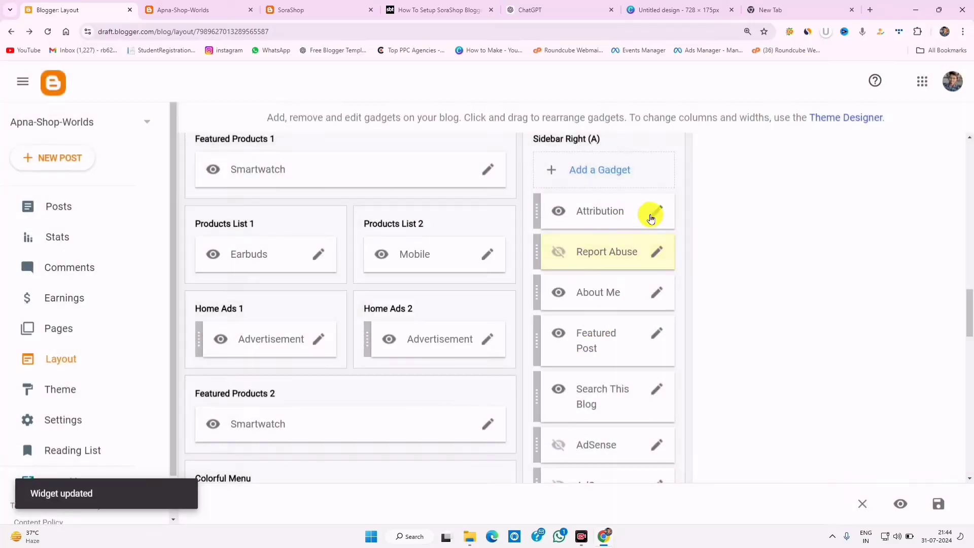
- Remove the Attribution gadget from Sidebar Right (A) and reload the live blog
{"action": "left_click", "coordinate": [653, 217]}
{"action": "left_click", "coordinate": [482, 353]}
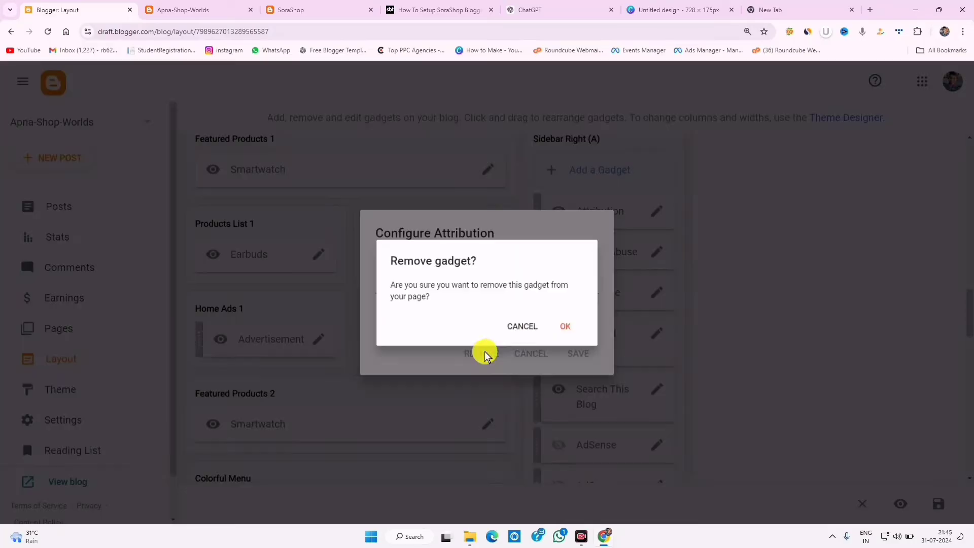
{"action": "left_click", "coordinate": [569, 331]}
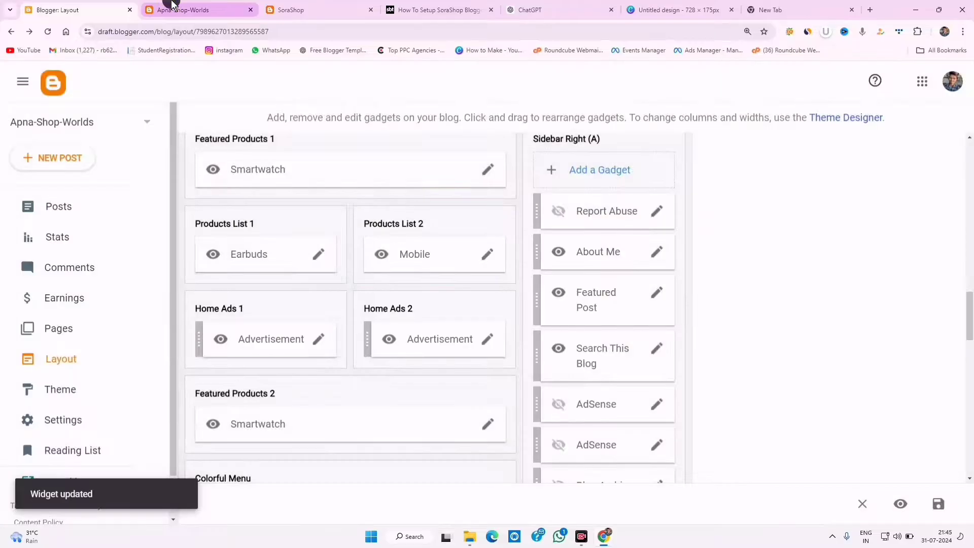
{"action": "left_click", "coordinate": [173, 10]}
{"action": "left_click", "coordinate": [91, 10]}
{"action": "left_click", "coordinate": [172, 10]}
{"action": "left_click", "coordinate": [48, 32]}
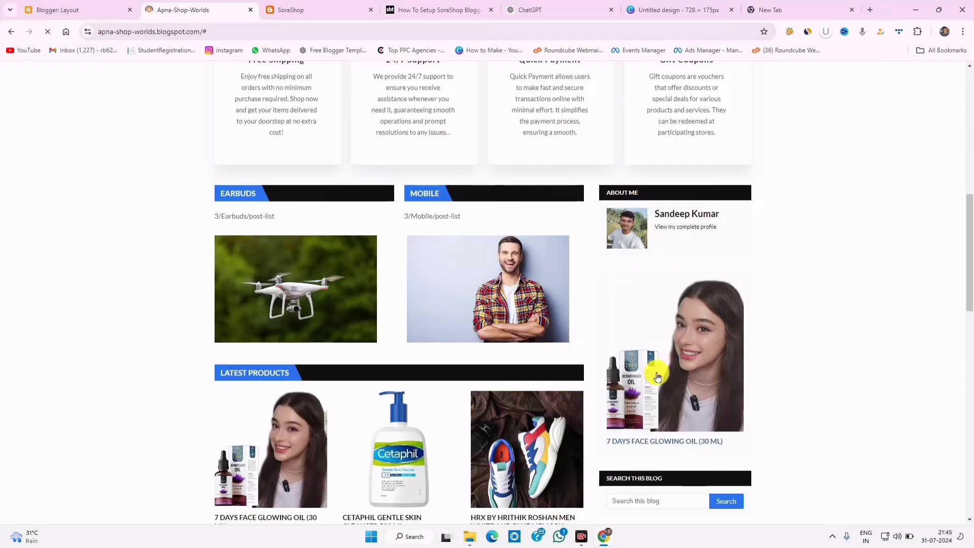
- Drag Search This Blog above About Me in Sidebar Right (A)
{"action": "scroll", "coordinate": [643, 214], "scroll_direction": "down", "scroll_amount": 3}
{"action": "scroll", "coordinate": [668, 222], "scroll_direction": "up", "scroll_amount": 6}
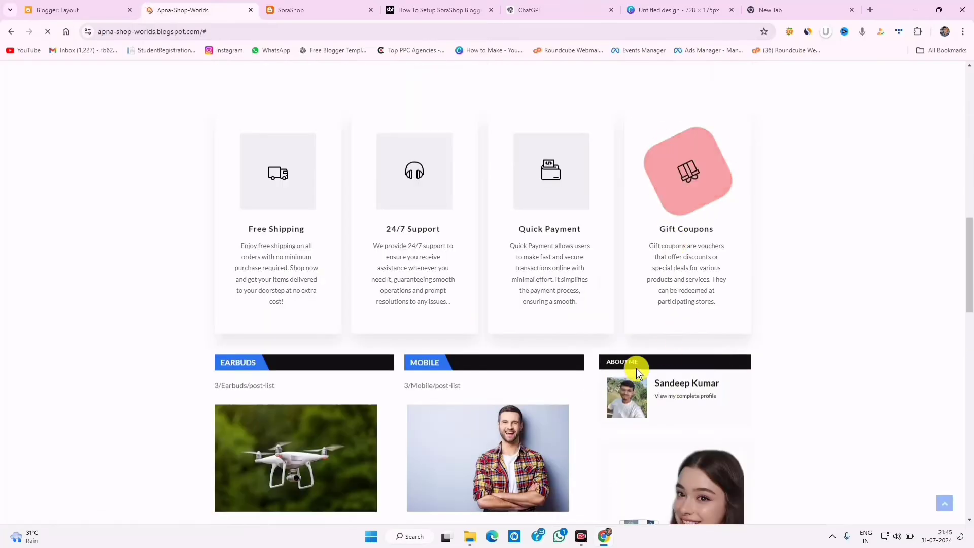
{"action": "scroll", "coordinate": [660, 365], "scroll_direction": "down", "scroll_amount": 6}
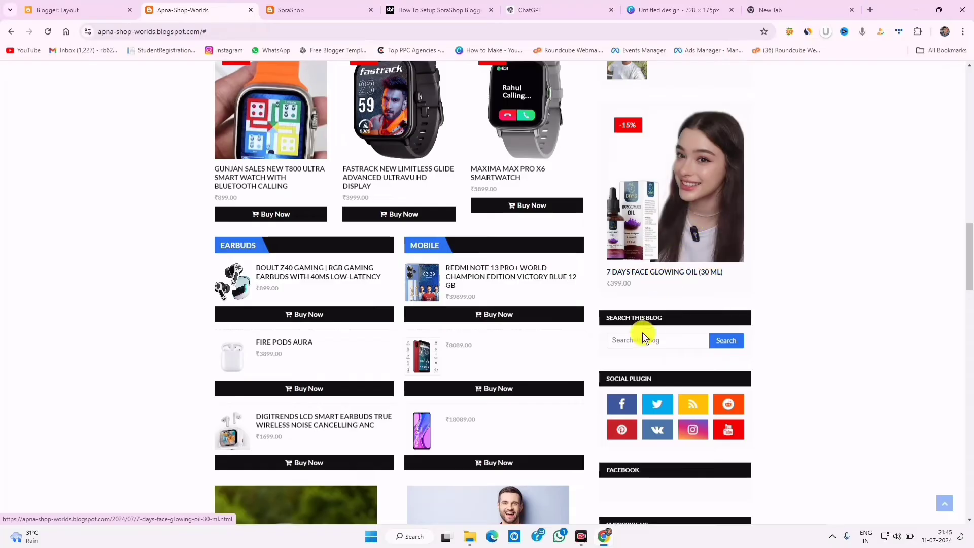
{"action": "left_click", "coordinate": [77, 10]}
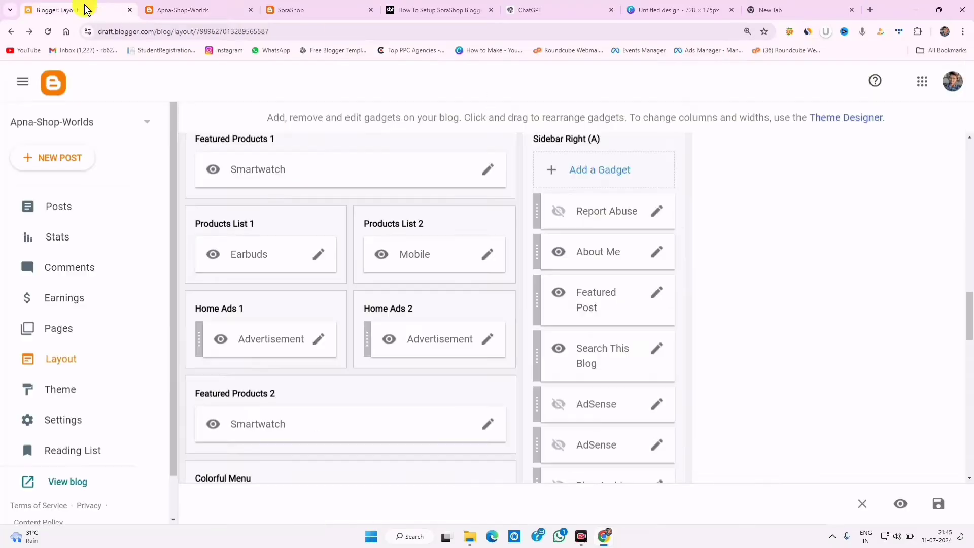
{"action": "scroll", "coordinate": [624, 380], "scroll_direction": "down", "scroll_amount": 3}
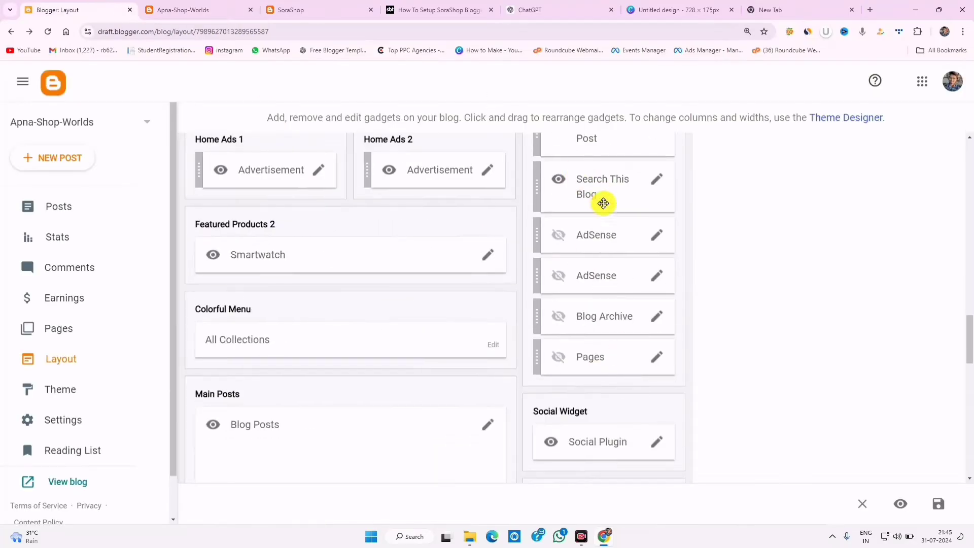
{"action": "scroll", "coordinate": [603, 203], "scroll_direction": "up", "scroll_amount": 3}
{"action": "left_click_drag", "start_coordinate": [606, 358], "coordinate": [643, 287]}
{"action": "scroll", "coordinate": [862, 337], "scroll_direction": "down", "scroll_amount": 15}
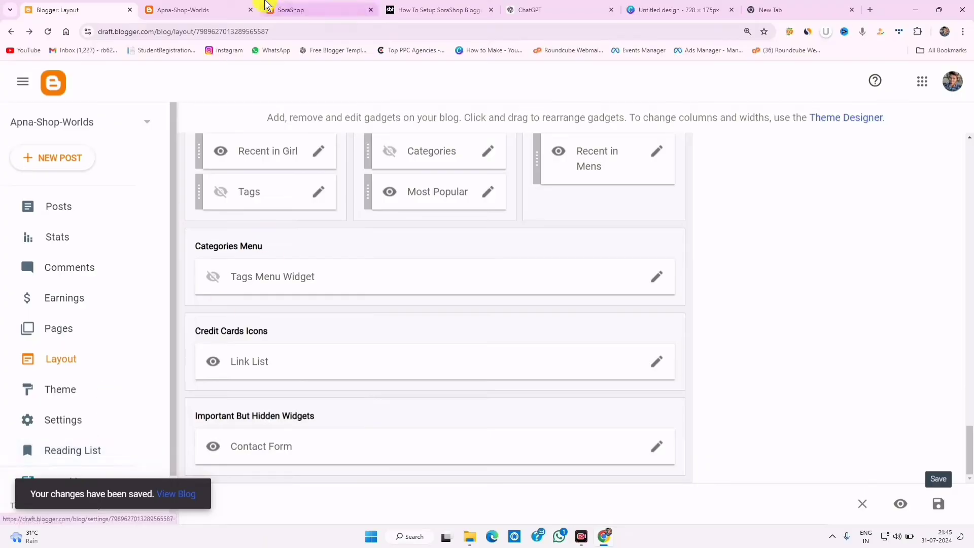
- Save the layout and reload the live blog to confirm Search This Blog above About Me
{"action": "left_click", "coordinate": [148, 11]}
{"action": "left_click", "coordinate": [46, 32]}
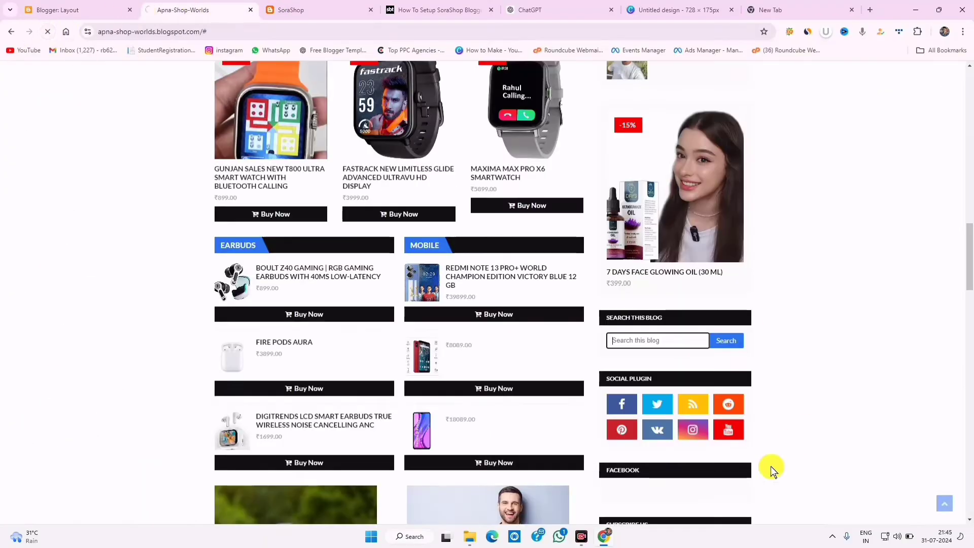
{"action": "scroll", "coordinate": [662, 394], "scroll_direction": "down", "scroll_amount": 15}
{"action": "scroll", "coordinate": [663, 393], "scroll_direction": "up", "scroll_amount": 6}
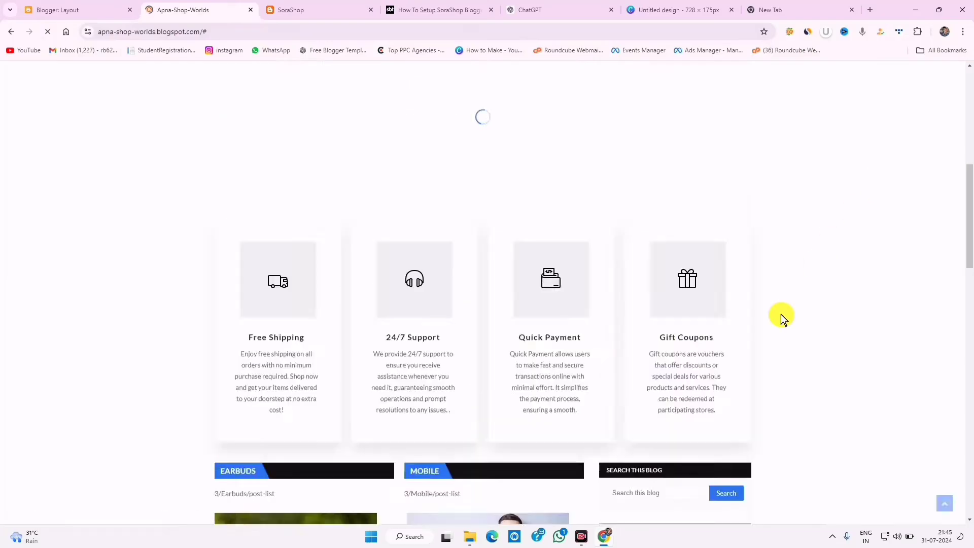
{"action": "scroll", "coordinate": [775, 336], "scroll_direction": "down", "scroll_amount": 3}
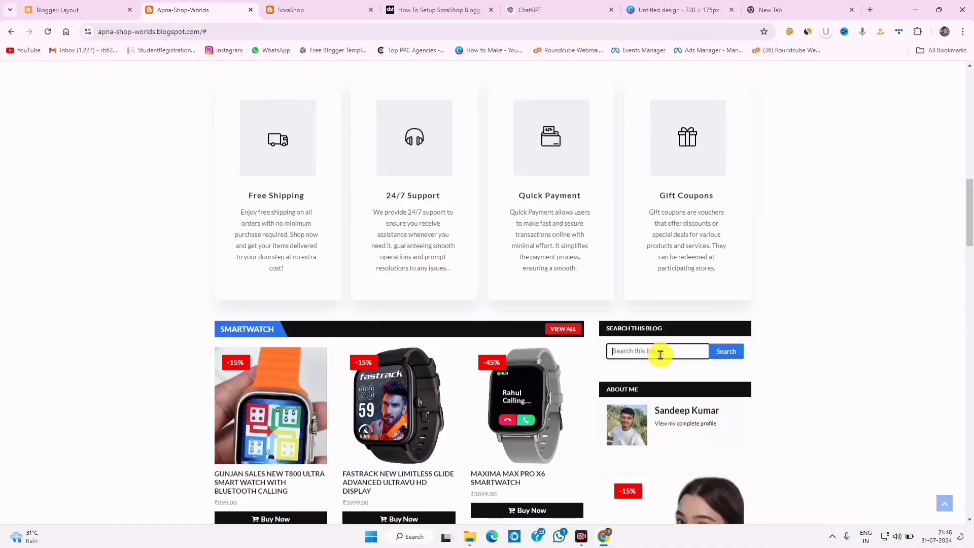
{"action": "scroll", "coordinate": [660, 354], "scroll_direction": "down", "scroll_amount": 6}
{"action": "scroll", "coordinate": [634, 292], "scroll_direction": "up", "scroll_amount": 3}
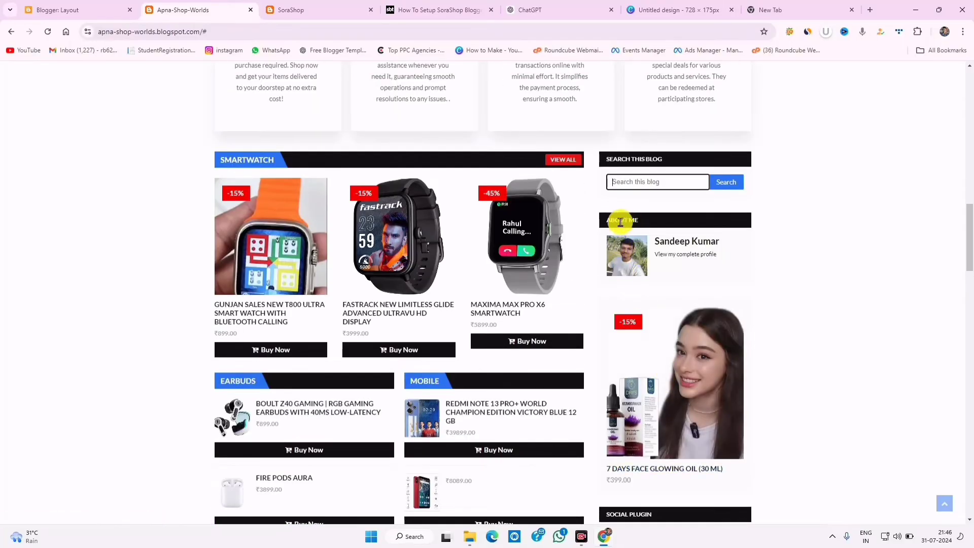
{"action": "scroll", "coordinate": [729, 325], "scroll_direction": "down", "scroll_amount": 8}
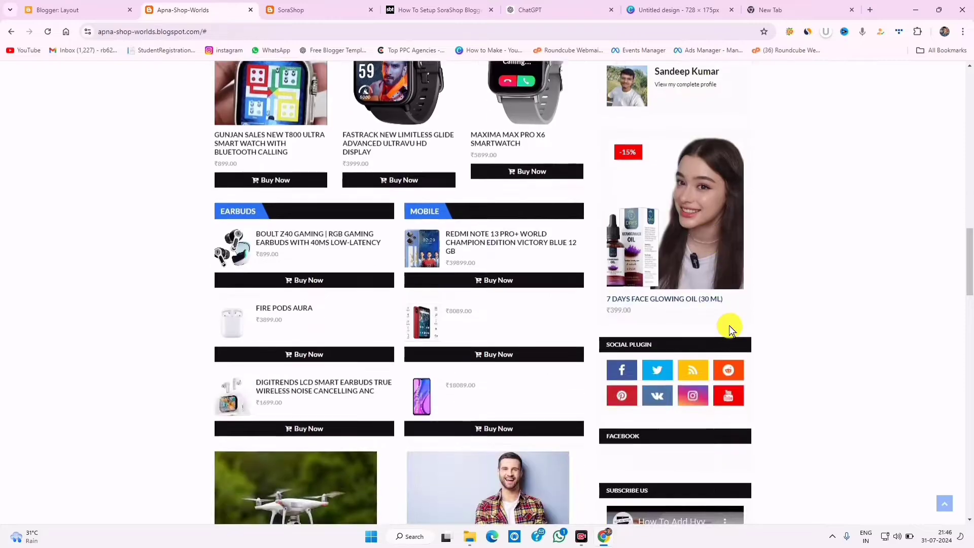
{"action": "scroll", "coordinate": [726, 328], "scroll_direction": "up", "scroll_amount": 3}
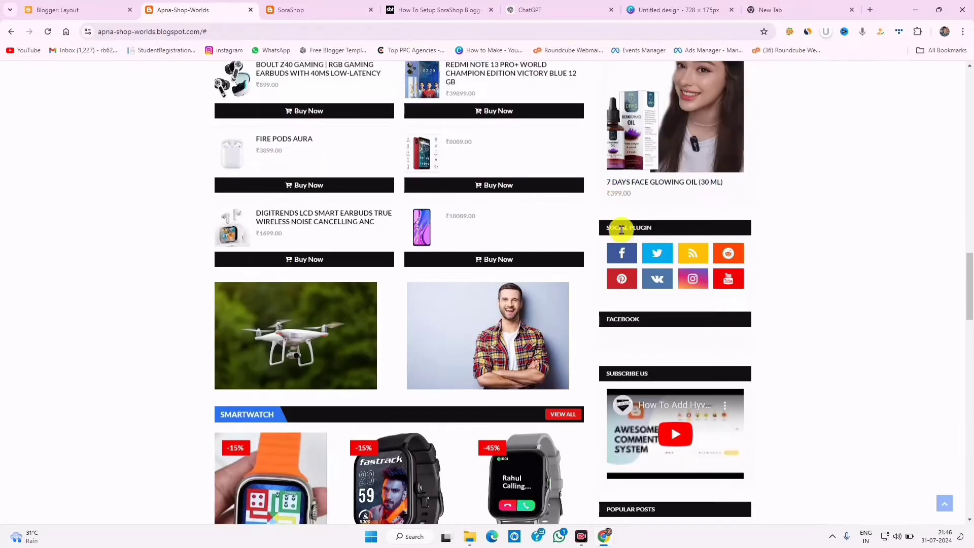
- Mark the live Social Plugin heading, then bring up Sidebar Right (B) in Layout
{"action": "left_click_drag", "start_coordinate": [621, 228], "coordinate": [606, 228]}
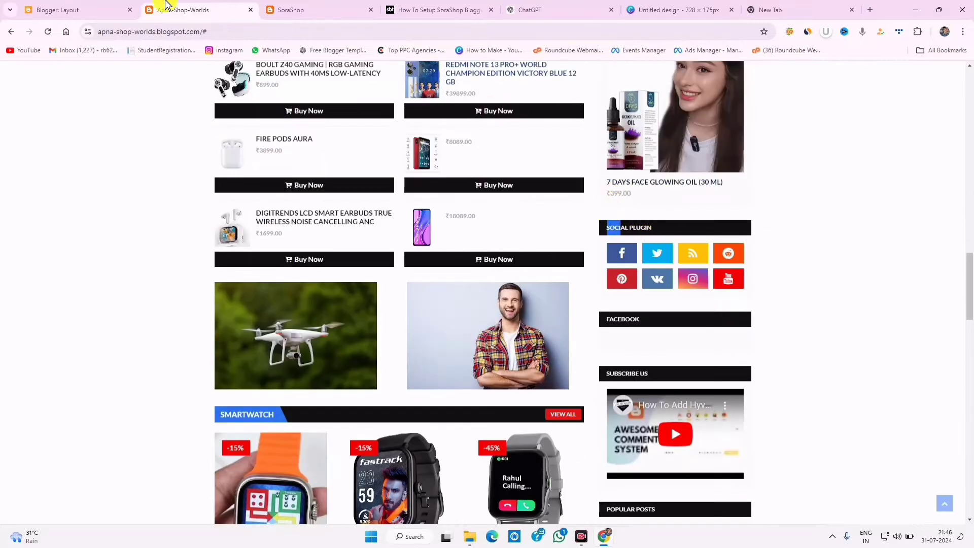
{"action": "left_click", "coordinate": [107, 5]}
{"action": "scroll", "coordinate": [516, 404], "scroll_direction": "up", "scroll_amount": 6}
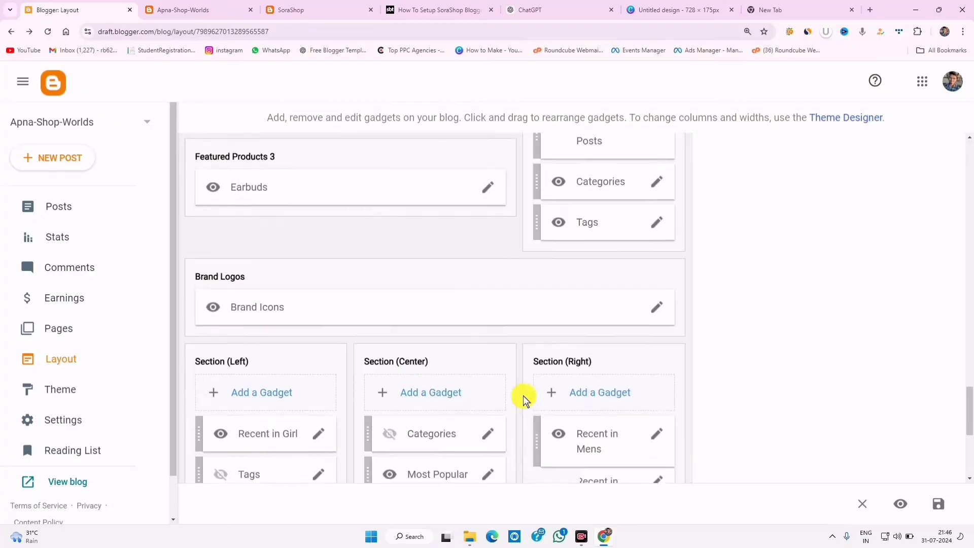
{"action": "scroll", "coordinate": [615, 237], "scroll_direction": "up", "scroll_amount": 3}
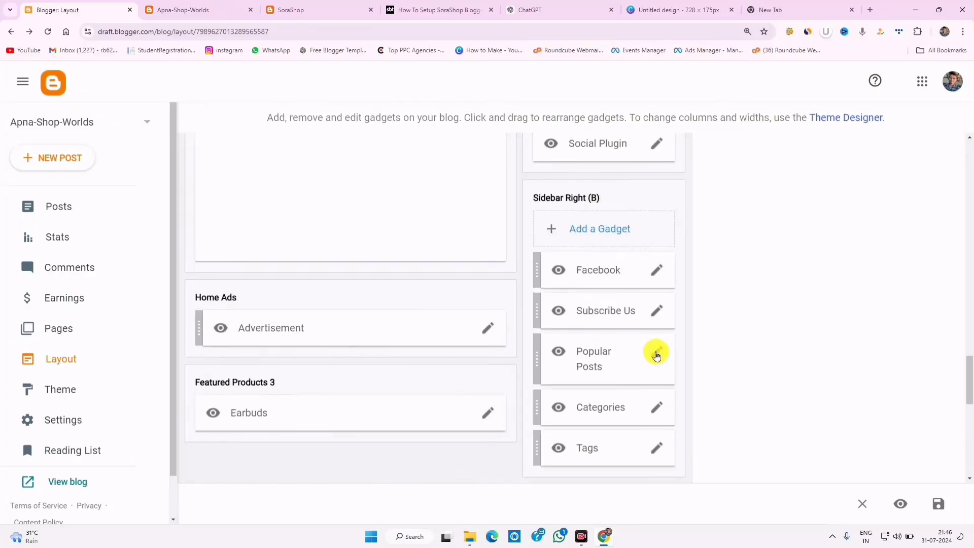
- Open the Social Plugin gadget's settings and review its facebook link entry
{"action": "scroll", "coordinate": [655, 322], "scroll_direction": "up", "scroll_amount": 3}
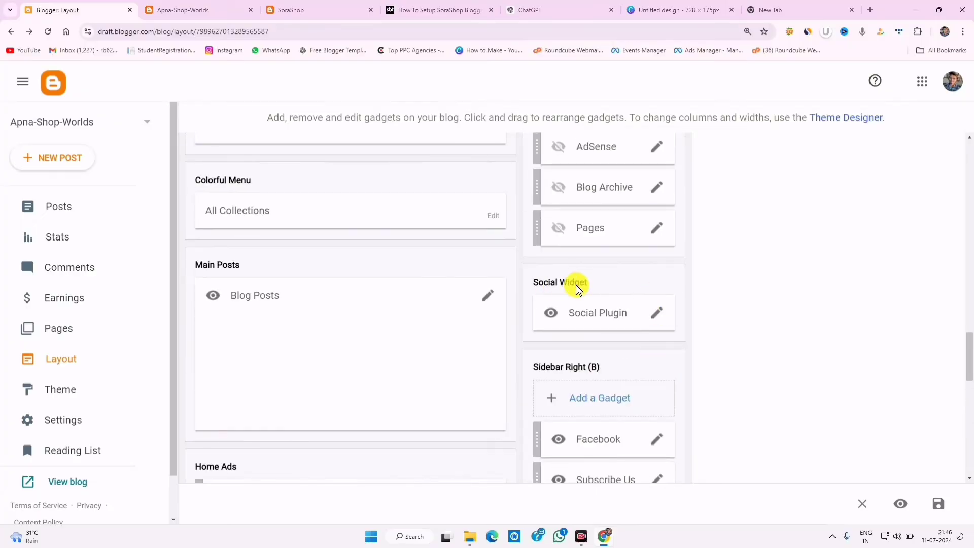
{"action": "left_click", "coordinate": [656, 321]}
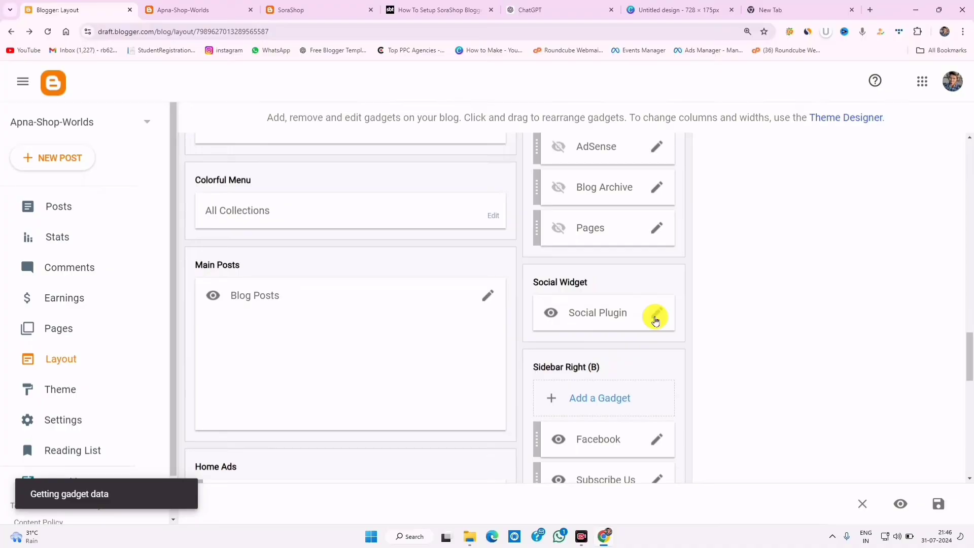
{"action": "scroll", "coordinate": [507, 322], "scroll_direction": "down", "scroll_amount": 5}
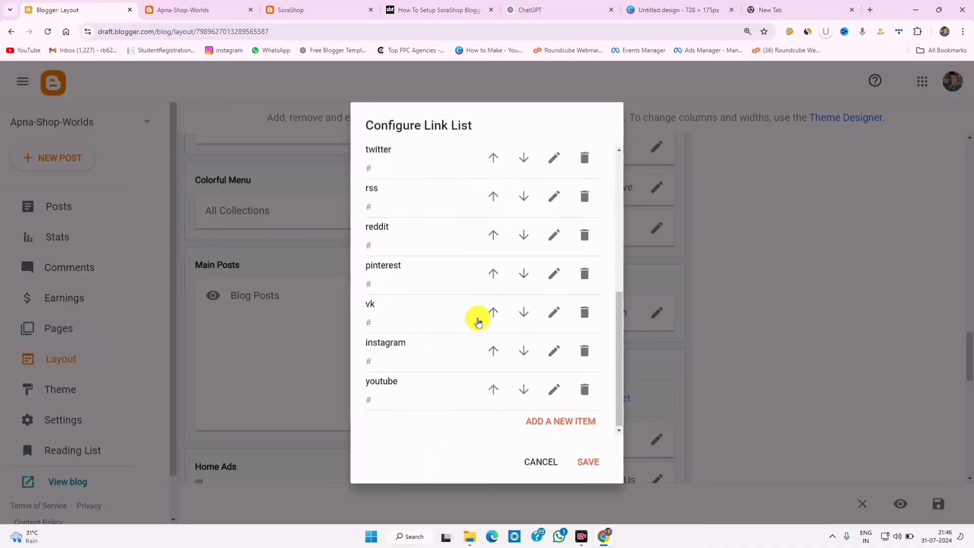
{"action": "scroll", "coordinate": [446, 370], "scroll_direction": "up", "scroll_amount": 5}
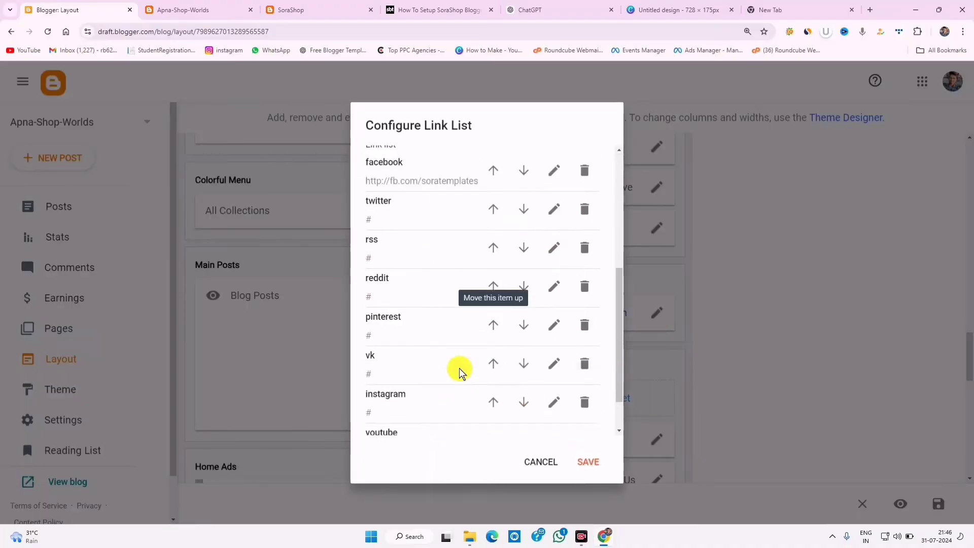
{"action": "scroll", "coordinate": [419, 371], "scroll_direction": "down", "scroll_amount": 3}
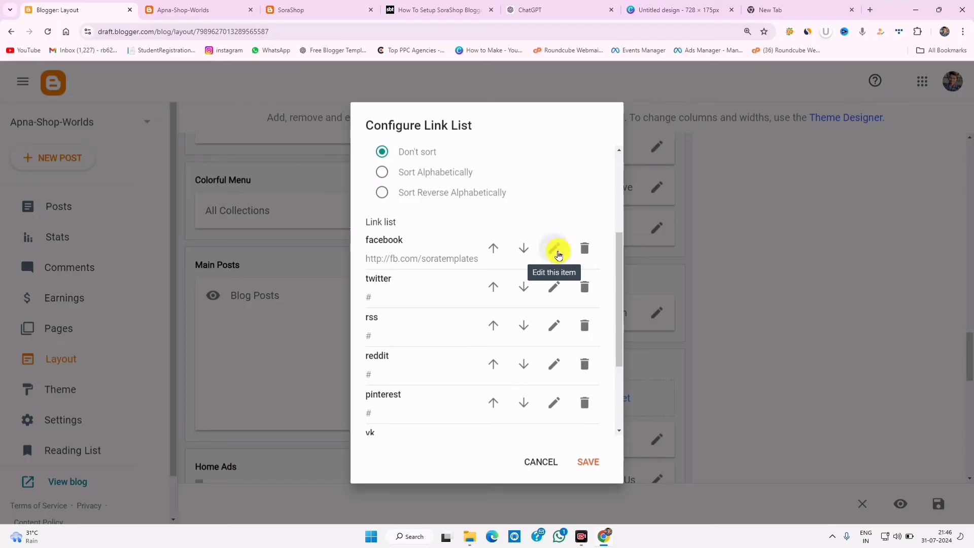
{"action": "left_click", "coordinate": [556, 250]}
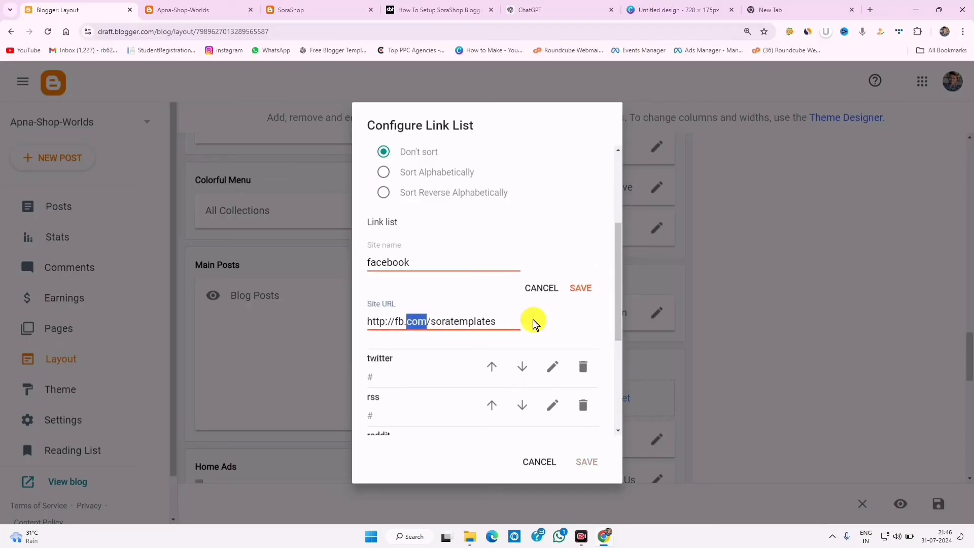
{"action": "triple_click", "coordinate": [454, 315]}
- Remove the rss and pinterest links from the Social Plugin list and return to Layout
{"action": "scroll", "coordinate": [589, 230], "scroll_direction": "down", "scroll_amount": 3}
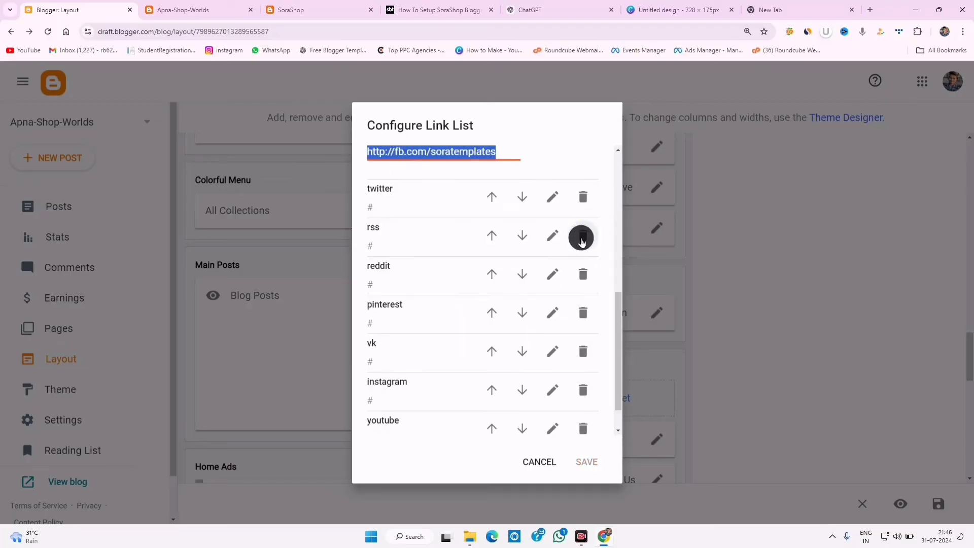
{"action": "left_click", "coordinate": [582, 241]}
{"action": "left_click", "coordinate": [587, 270]}
{"action": "scroll", "coordinate": [489, 310], "scroll_direction": "up", "scroll_amount": 5}
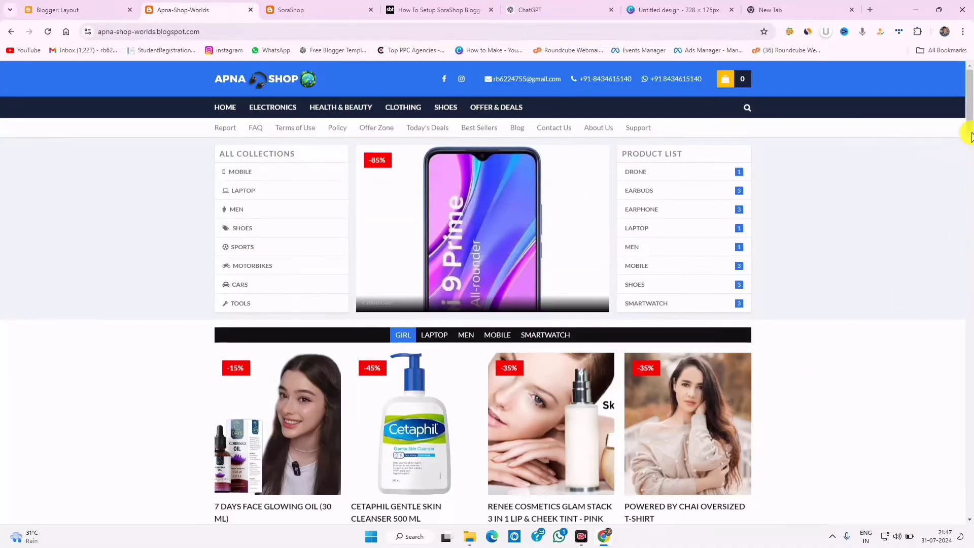
{"action": "left_click_drag", "start_coordinate": [971, 132], "coordinate": [971, 321]}
{"action": "scroll", "coordinate": [909, 303], "scroll_direction": "down", "scroll_amount": 15}
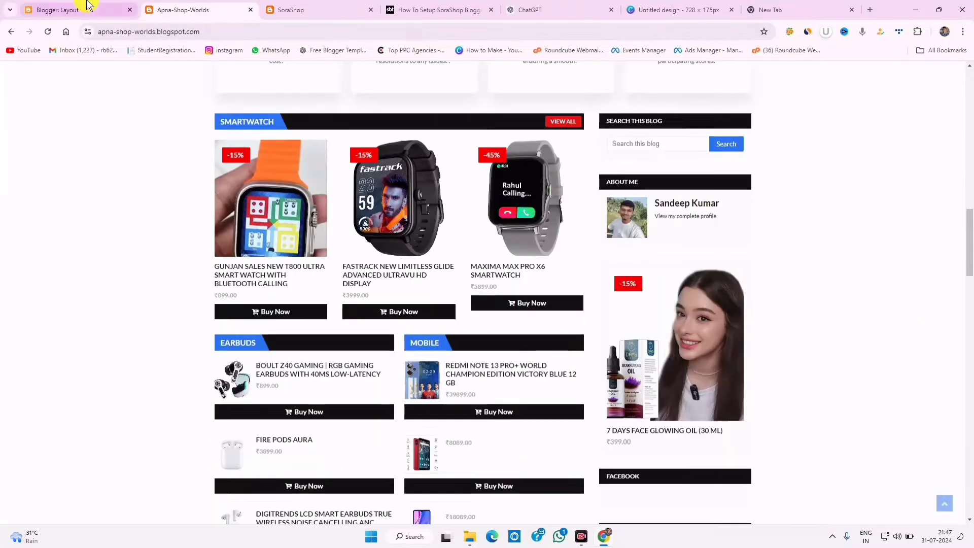
{"action": "left_click", "coordinate": [84, 10]}
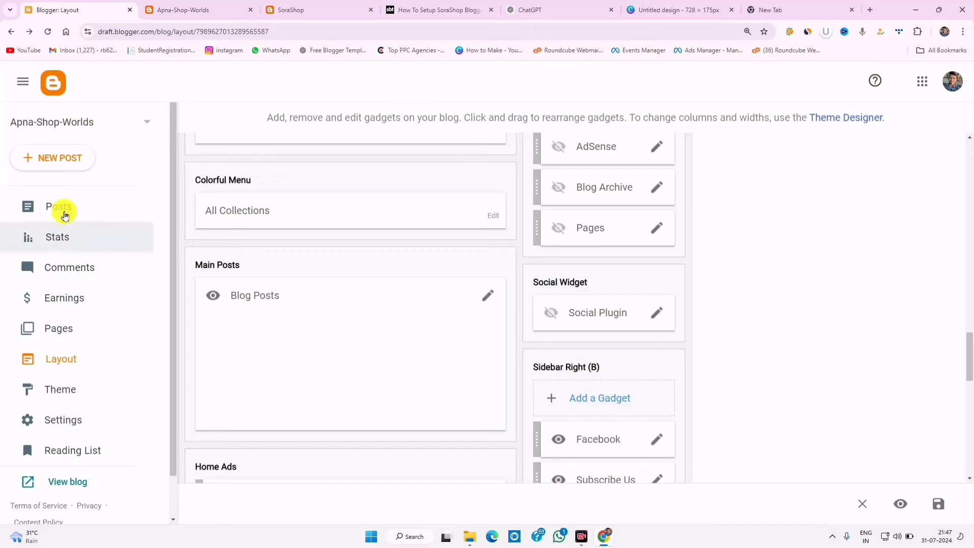
- Start a new blank page and copy the word 'cart' from the setup guide
{"action": "left_click", "coordinate": [75, 332]}
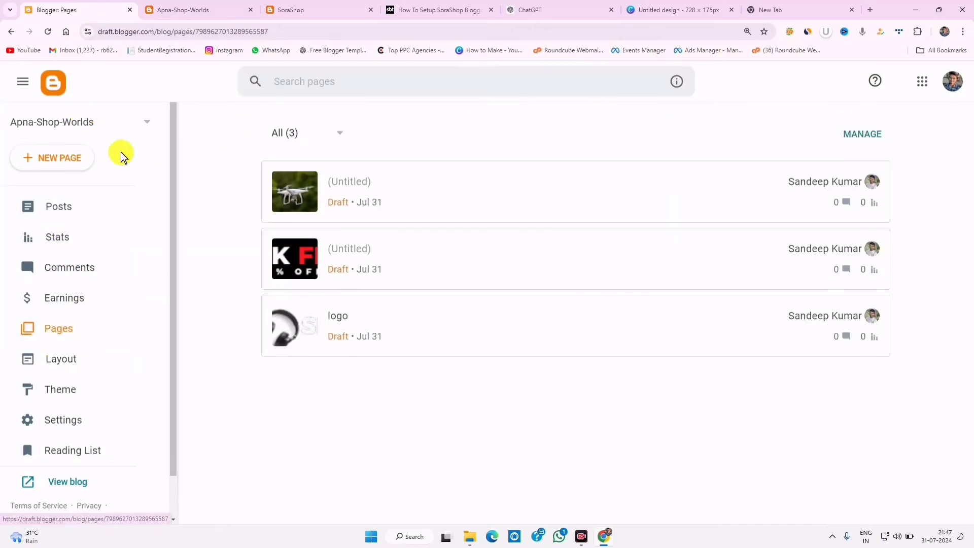
{"action": "left_click", "coordinate": [67, 159]}
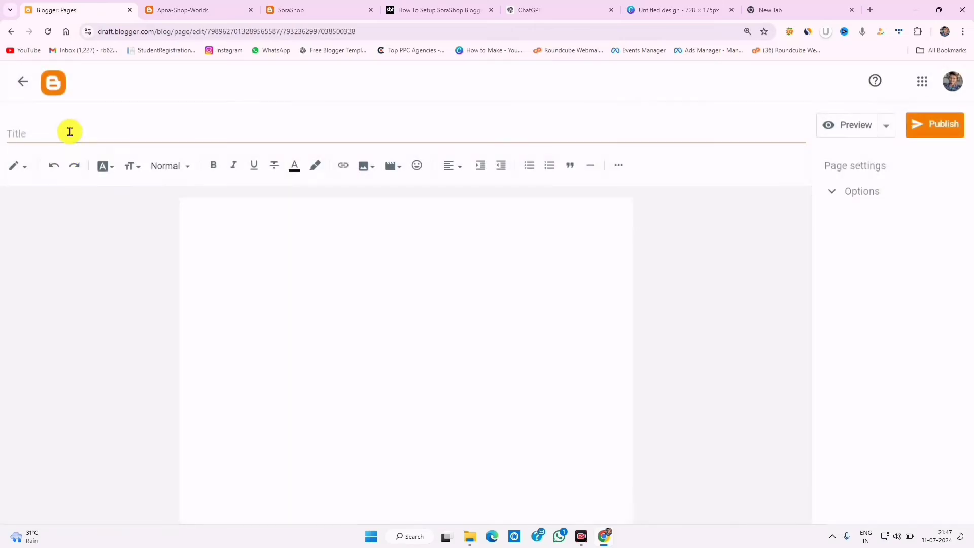
{"action": "left_click", "coordinate": [65, 136]}
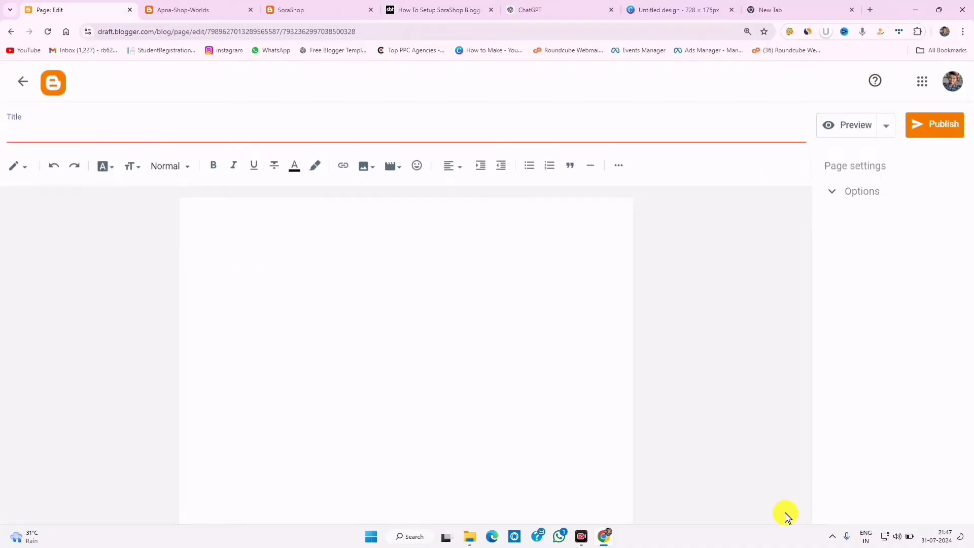
{"action": "left_click", "coordinate": [442, 11]}
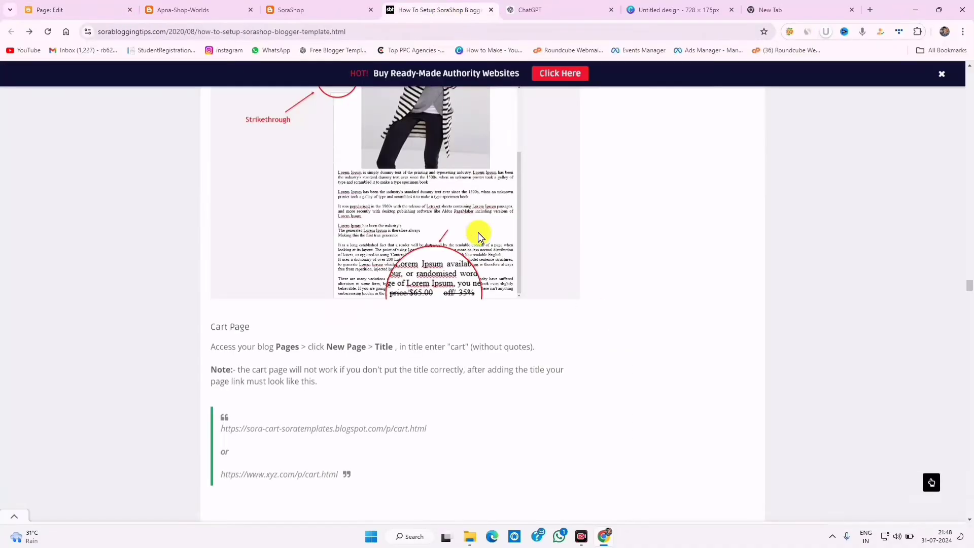
{"action": "right_click", "coordinate": [458, 348]}
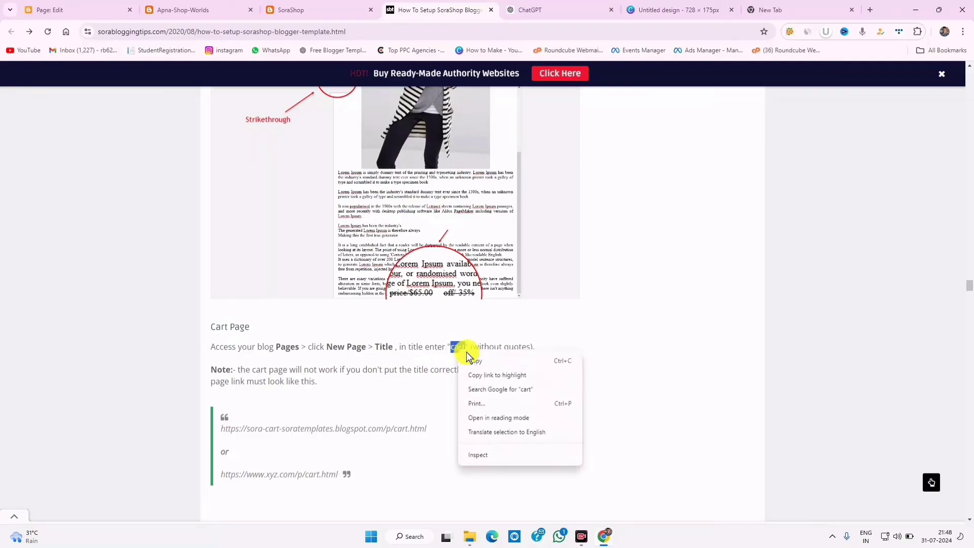
{"action": "left_click", "coordinate": [472, 361]}
- Paste 'cart' as the new page's title and publish it
{"action": "left_click", "coordinate": [76, 9]}
{"action": "left_click", "coordinate": [48, 132]}
{"action": "right_click", "coordinate": [48, 132]}
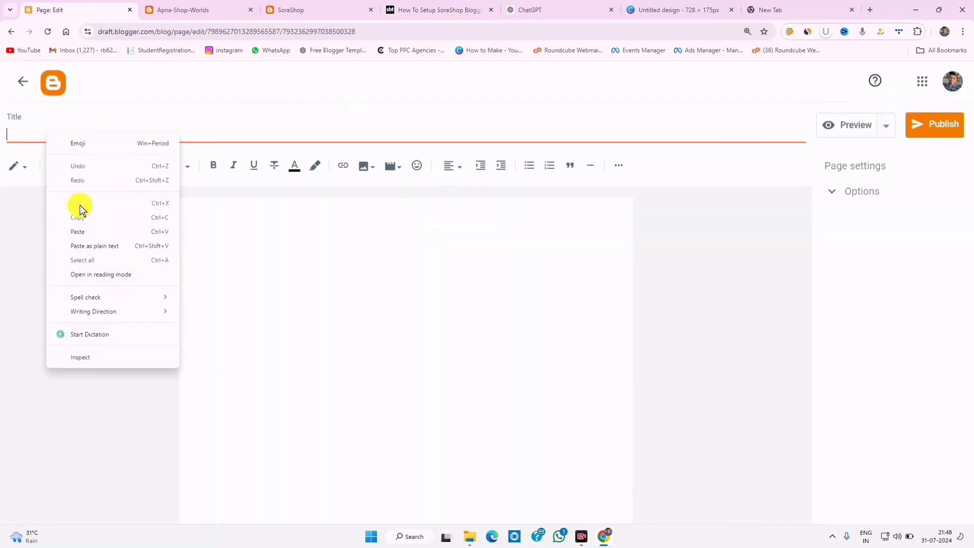
{"action": "left_click", "coordinate": [78, 228]}
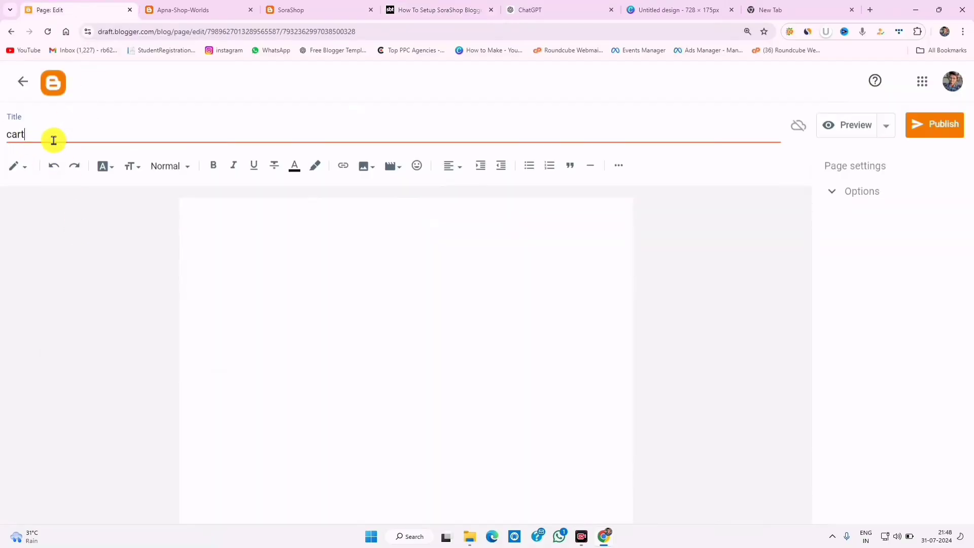
{"action": "left_click", "coordinate": [933, 127]}
{"action": "left_click", "coordinate": [540, 323]}
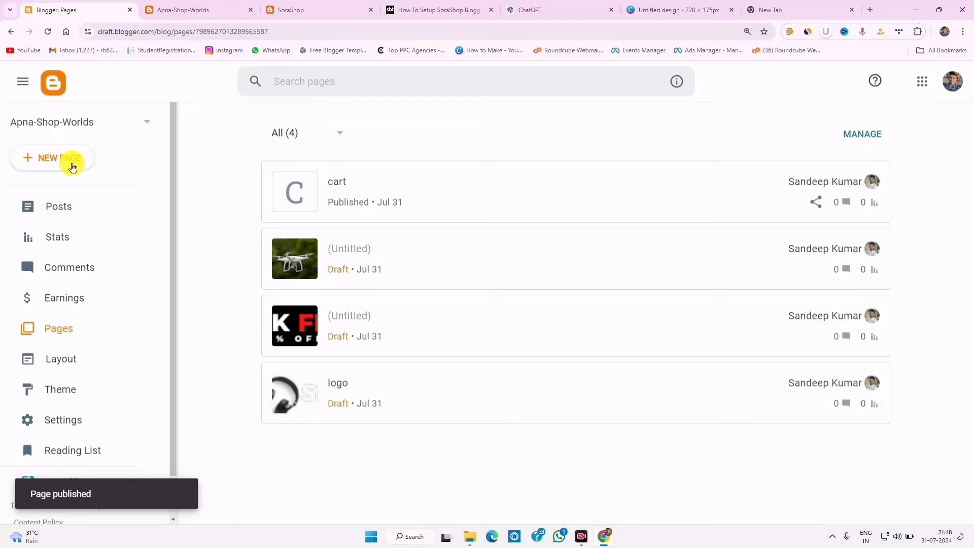
- Create another page titled 'checkout' from the setup guide and publish it
{"action": "left_click", "coordinate": [72, 167]}
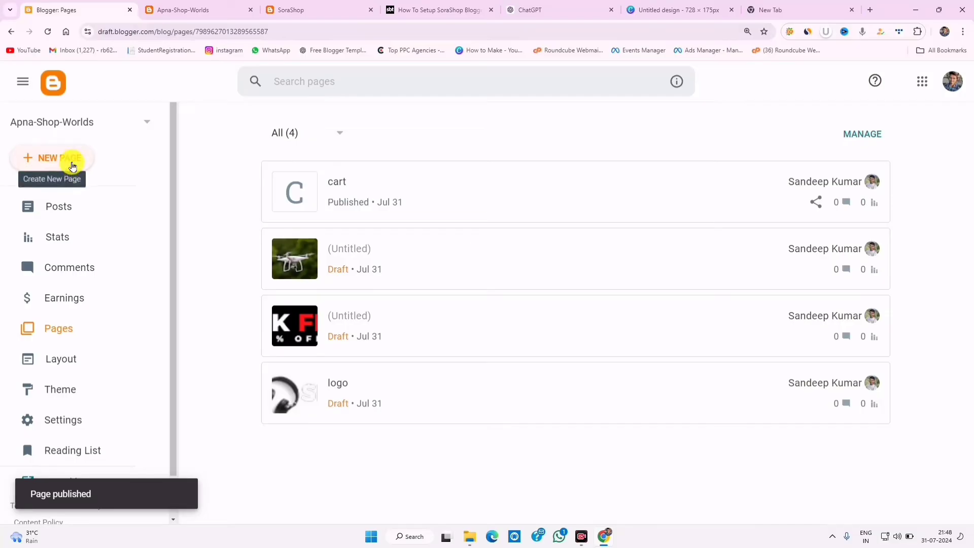
{"action": "left_click", "coordinate": [428, 7]}
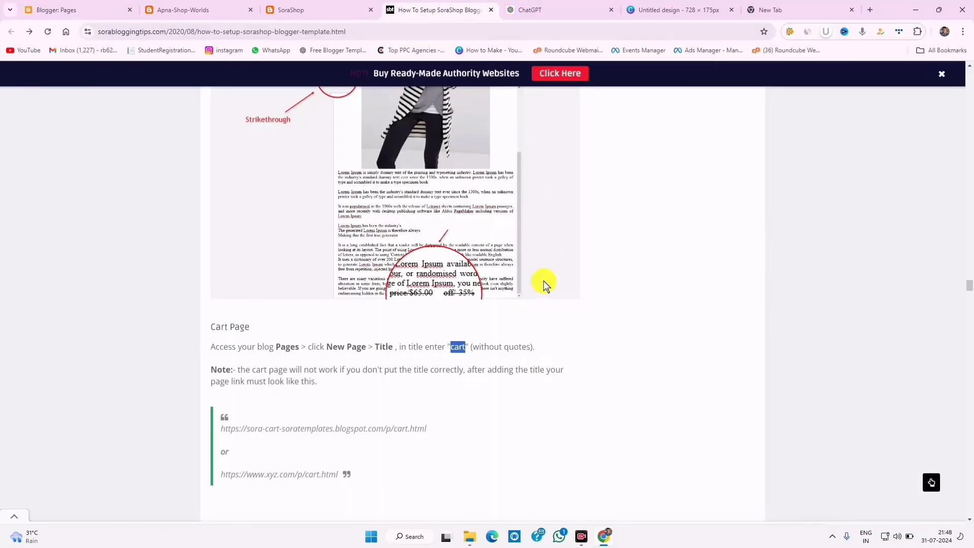
{"action": "scroll", "coordinate": [543, 283], "scroll_direction": "down", "scroll_amount": 3}
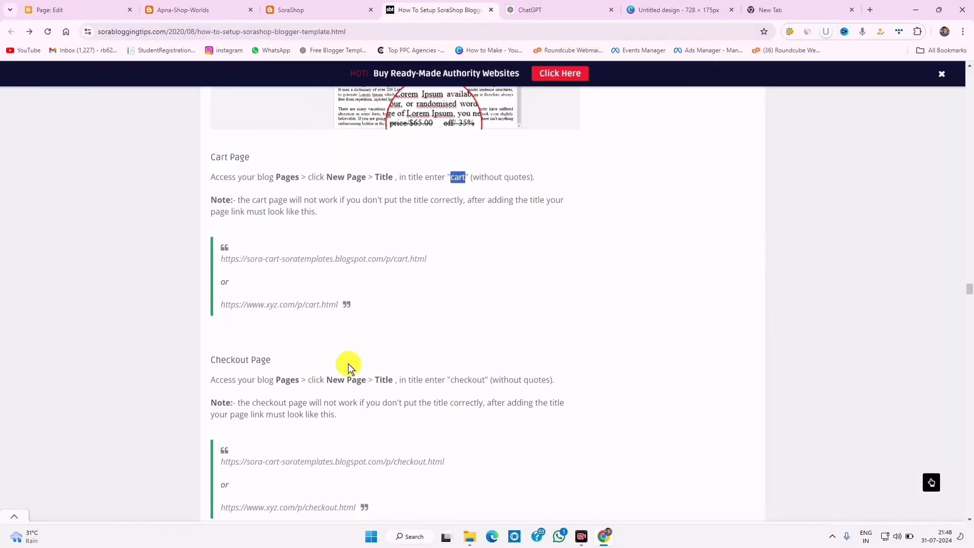
{"action": "left_click", "coordinate": [50, 10]}
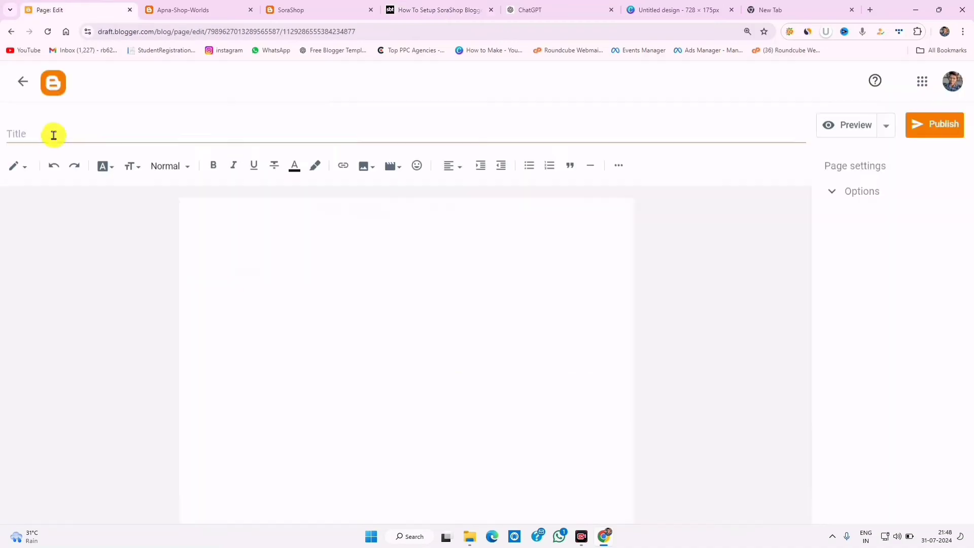
{"action": "left_click", "coordinate": [52, 136]}
{"action": "right_click", "coordinate": [52, 136]}
{"action": "left_click", "coordinate": [88, 234]}
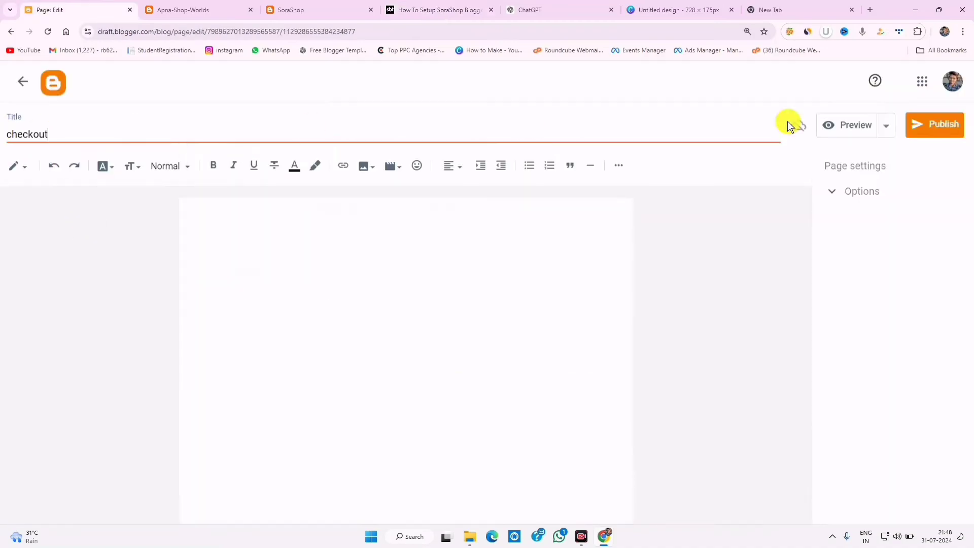
{"action": "left_click", "coordinate": [923, 123]}
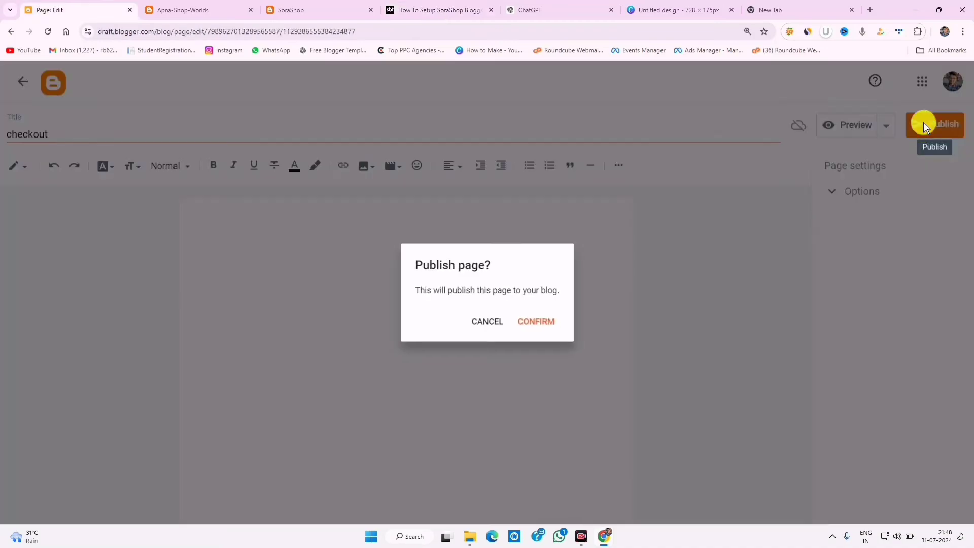
{"action": "left_click", "coordinate": [541, 323]}
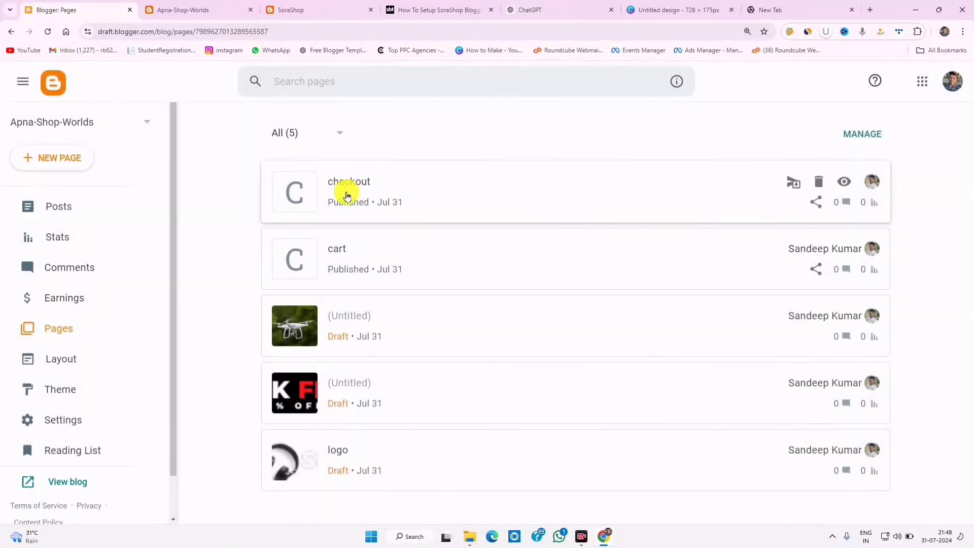
- View the live checkout page and look over its address and content
{"action": "left_click", "coordinate": [844, 181]}
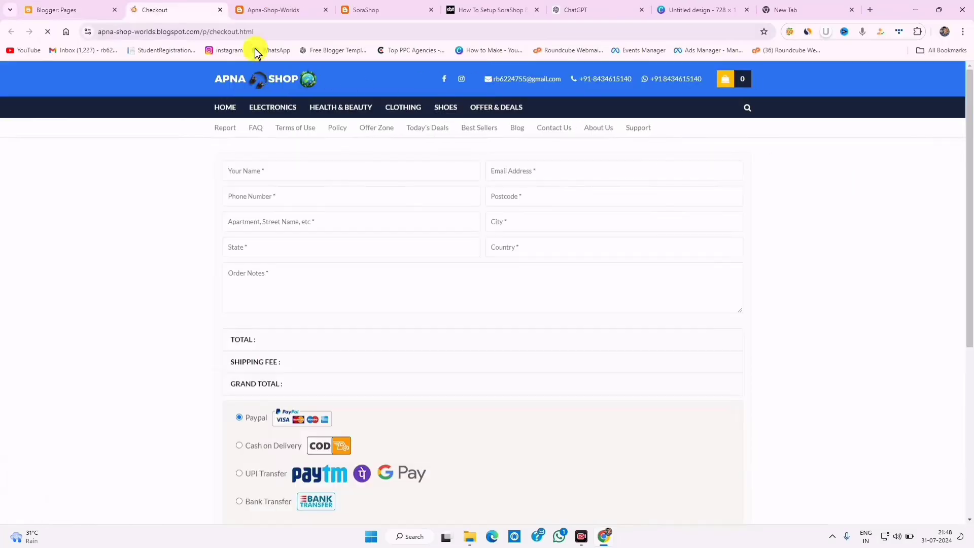
{"action": "left_click_drag", "start_coordinate": [272, 31], "coordinate": [98, 31]}
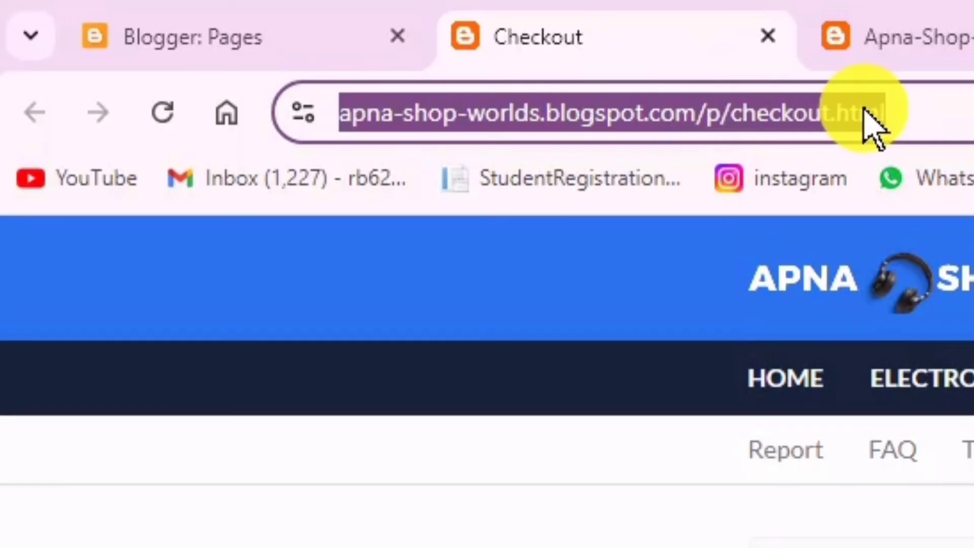
{"action": "left_click", "coordinate": [959, 507]}
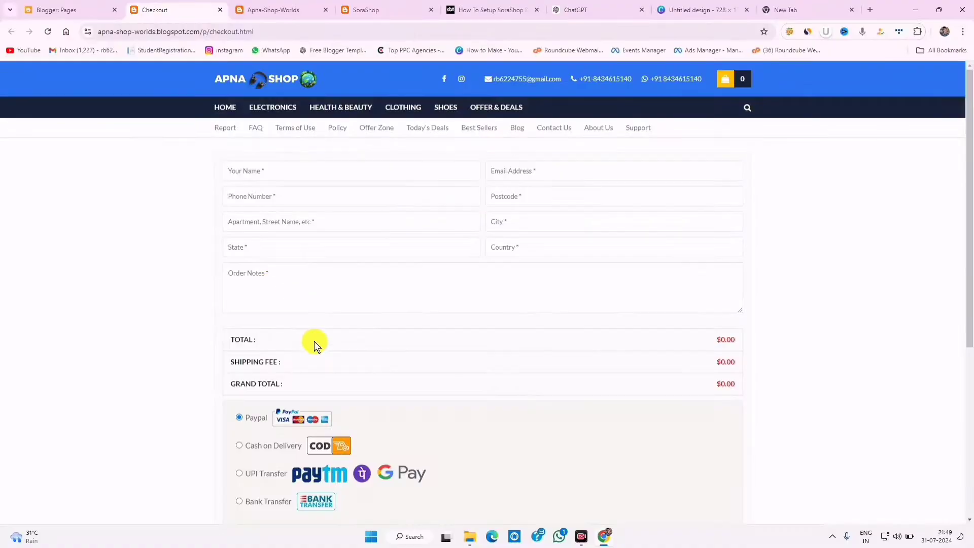
{"action": "scroll", "coordinate": [329, 355], "scroll_direction": "down", "scroll_amount": 5}
{"action": "scroll", "coordinate": [343, 364], "scroll_direction": "up", "scroll_amount": 5}
{"action": "scroll", "coordinate": [436, 385], "scroll_direction": "down", "scroll_amount": 3}
{"action": "scroll", "coordinate": [473, 355], "scroll_direction": "up", "scroll_amount": 10}
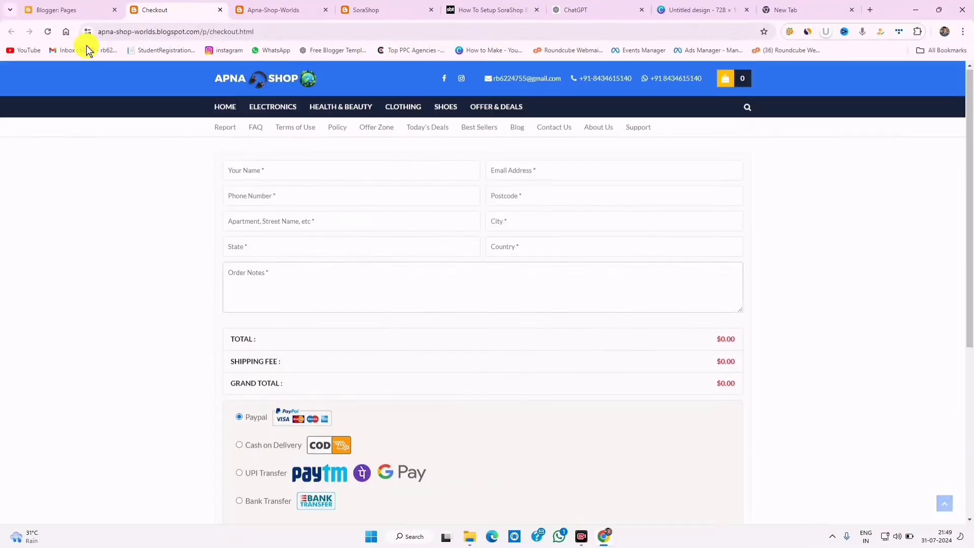
{"action": "left_click", "coordinate": [56, 10]}
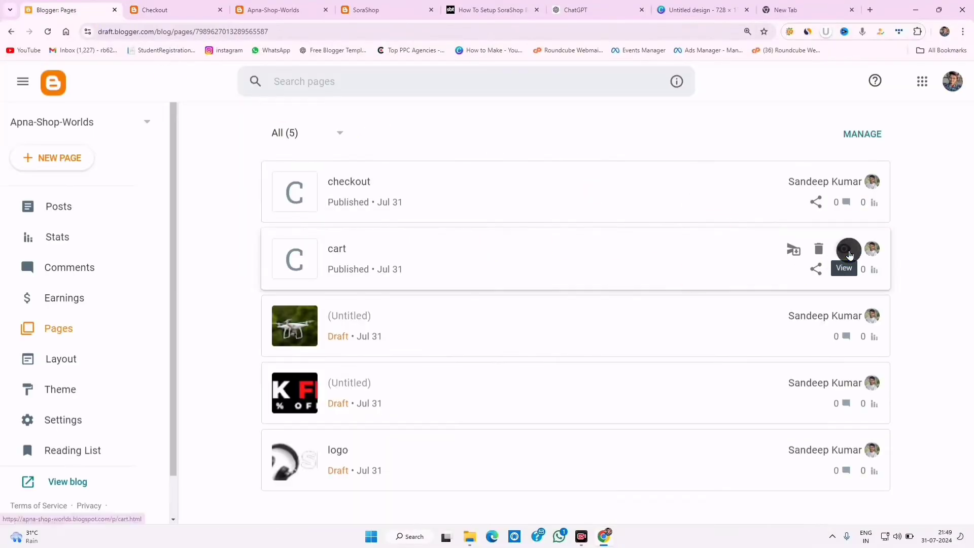
- View the live cart page and inspect its empty-cart message
{"action": "left_click", "coordinate": [844, 249]}
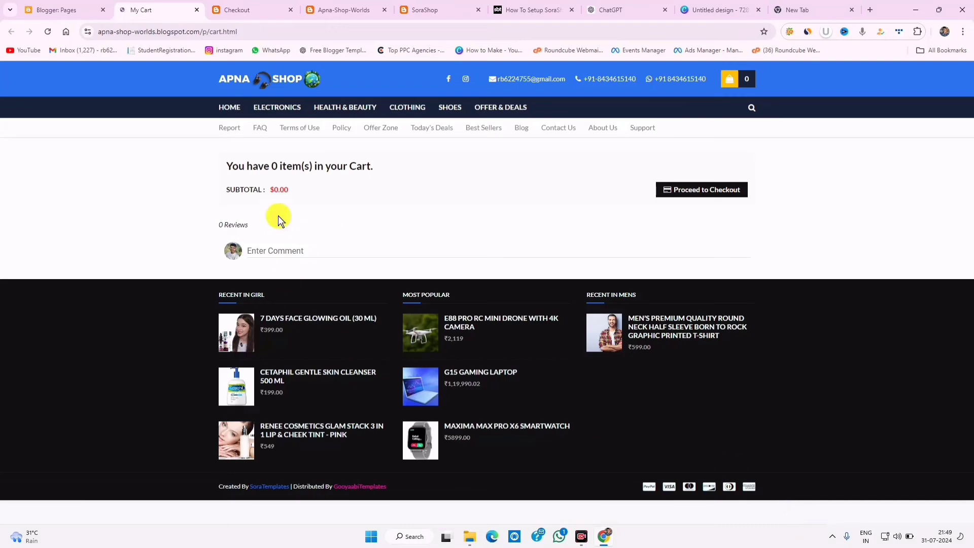
{"action": "left_click_drag", "start_coordinate": [252, 167], "coordinate": [326, 210]}
{"action": "left_click", "coordinate": [358, 202]}
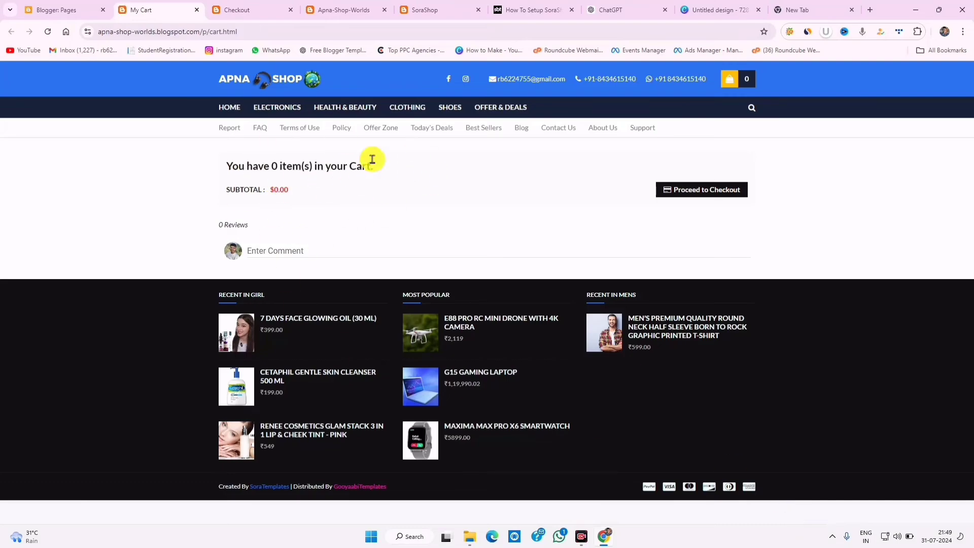
{"action": "left_click_drag", "start_coordinate": [367, 169], "coordinate": [244, 163]}
{"action": "triple_click", "coordinate": [254, 163]}
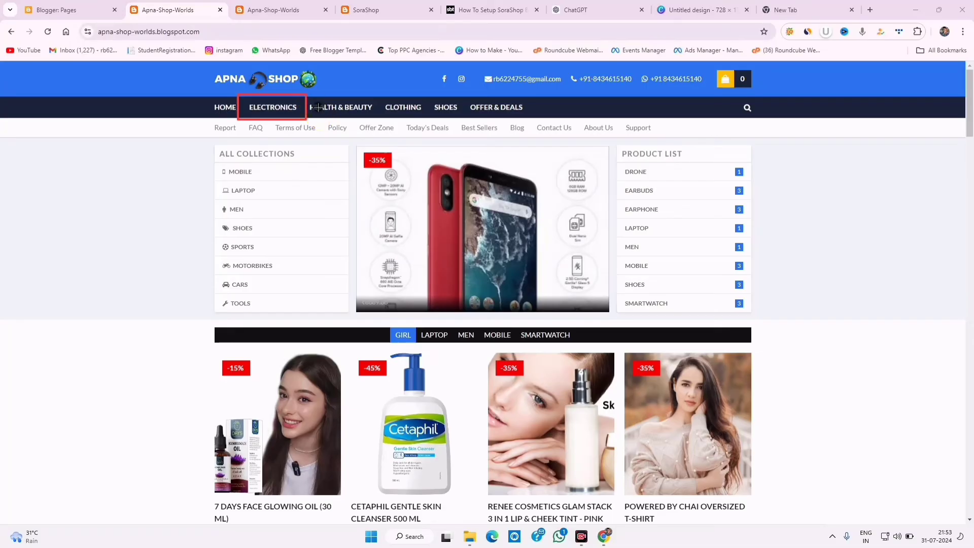
{"action": "left_click_drag", "start_coordinate": [386, 102], "coordinate": [570, 109]}
{"action": "left_click", "coordinate": [758, 513]}
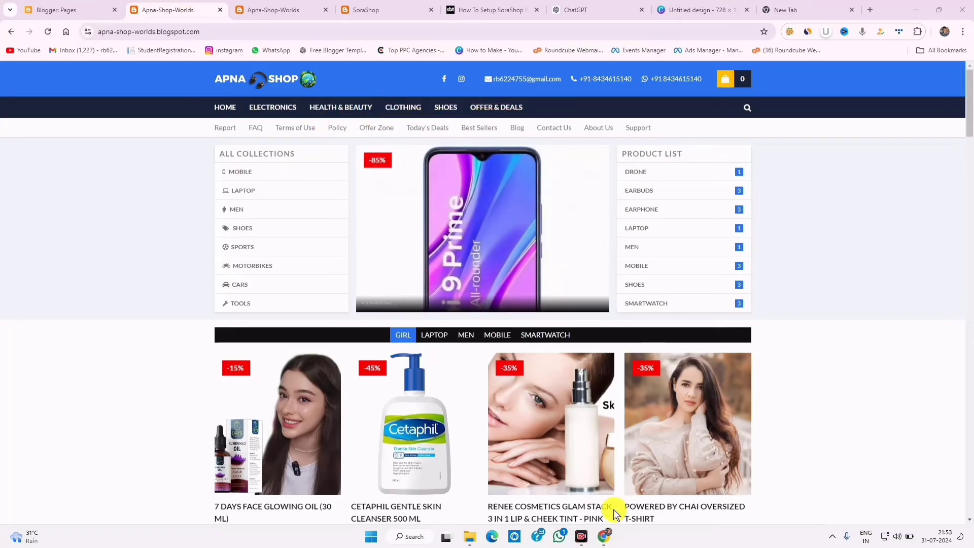
{"action": "left_click", "coordinate": [271, 111]}
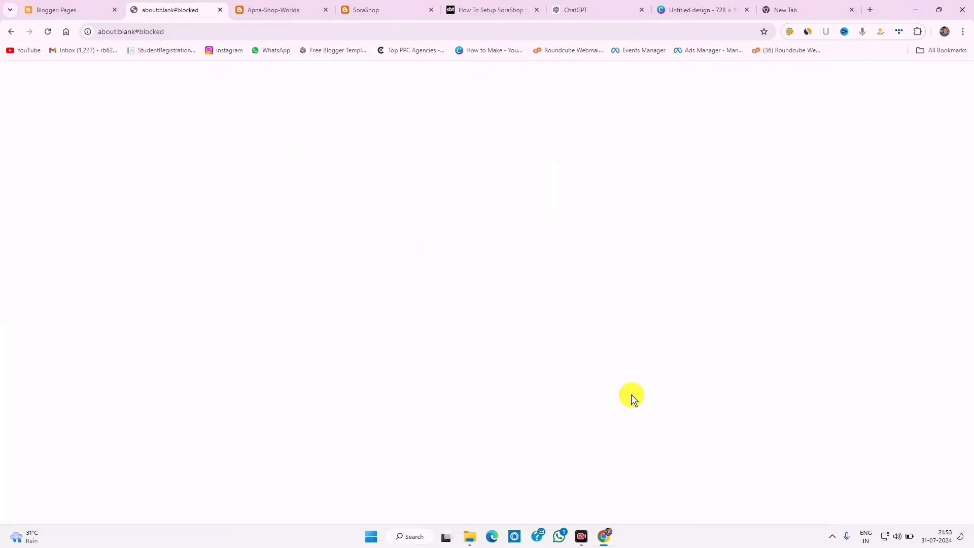
{"action": "left_click_drag", "start_coordinate": [187, 32], "coordinate": [81, 31]}
{"action": "left_click", "coordinate": [11, 32]}
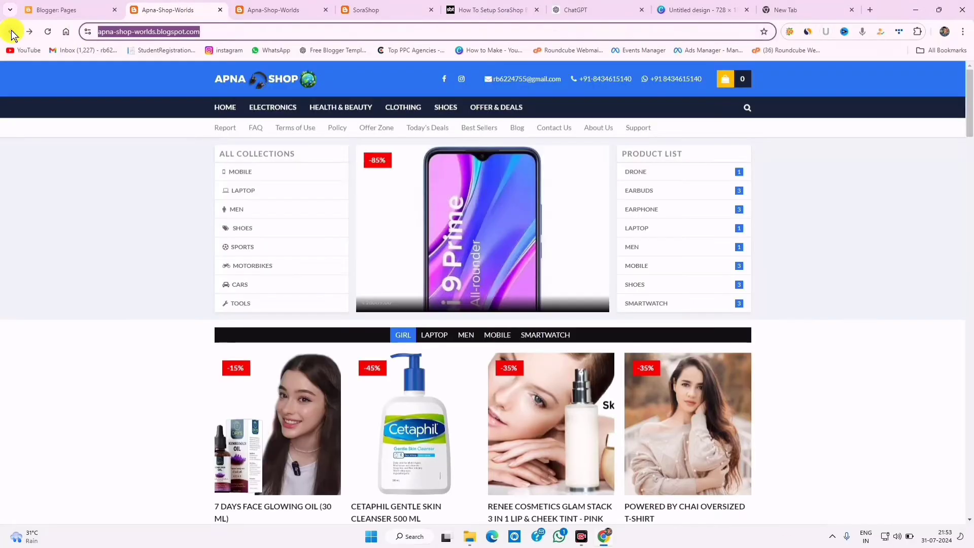
{"action": "left_click", "coordinate": [390, 9]}
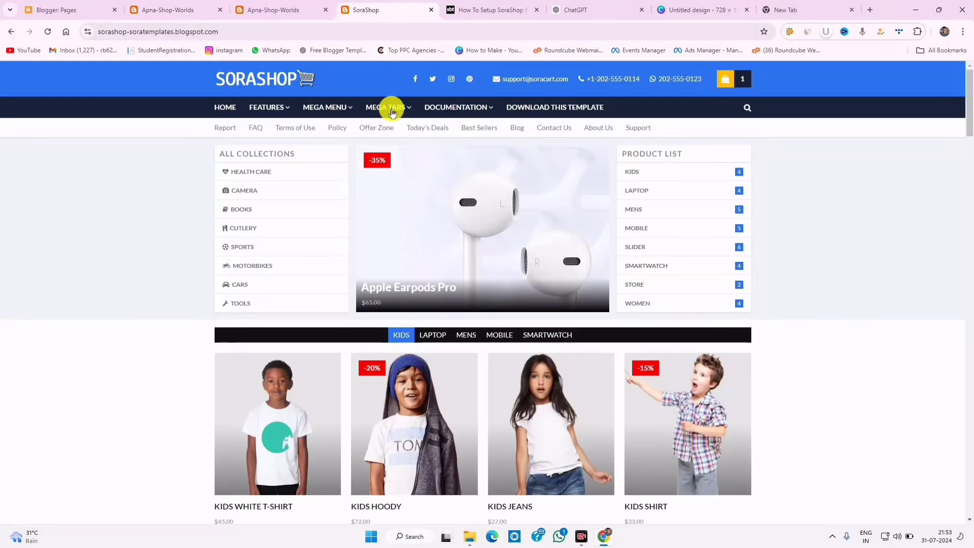
{"action": "mouse_move", "coordinate": [392, 113]}
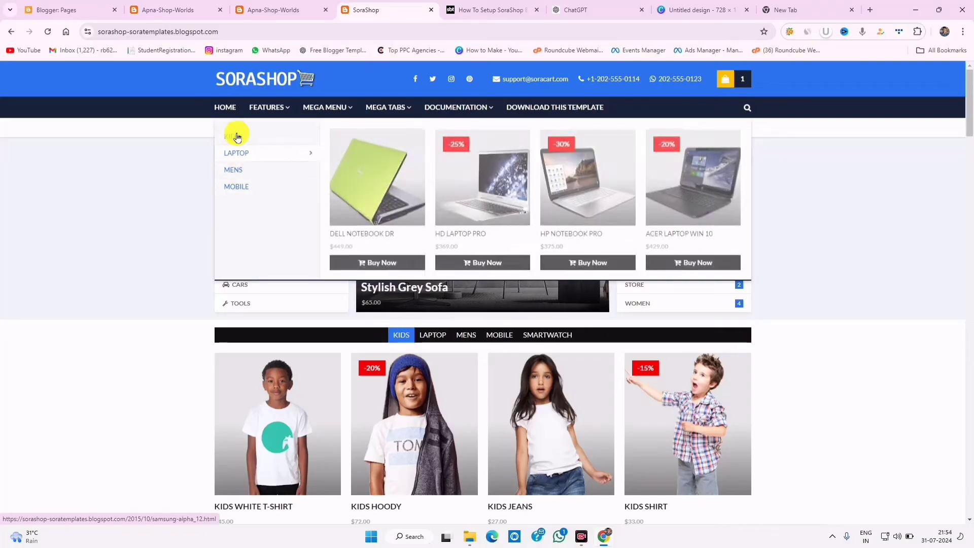
{"action": "left_click", "coordinate": [242, 164]}
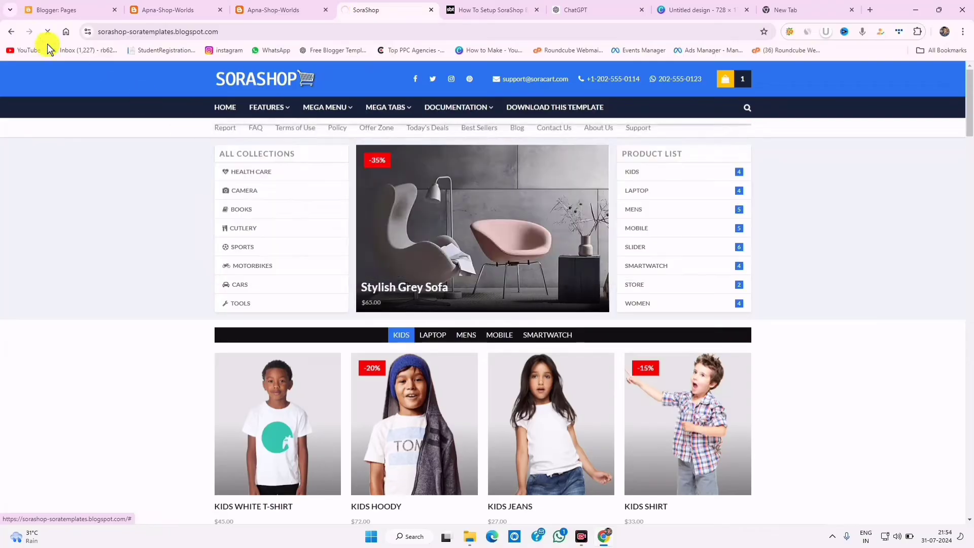
{"action": "left_click", "coordinate": [15, 33]}
{"action": "left_click", "coordinate": [169, 6]}
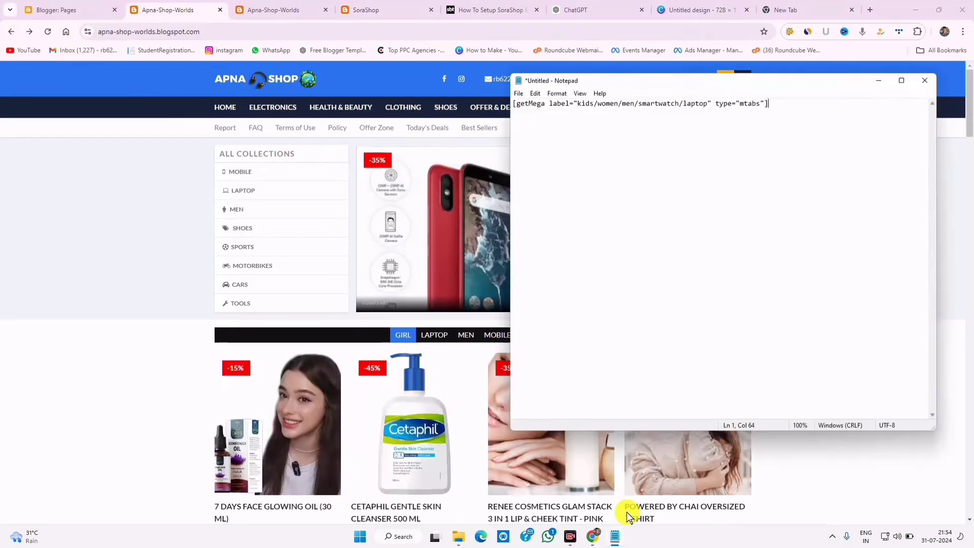
- Switch to Notepad and look over the getMega mtabs shortcode text
{"action": "key", "text": "ctrl+2"}
{"action": "mouse_move", "coordinate": [818, 105]}
{"action": "left_mouse_down"}
{"action": "mouse_move", "coordinate": [539, 121]}
{"action": "mouse_move", "coordinate": [706, 117]}
{"action": "left_mouse_up"}
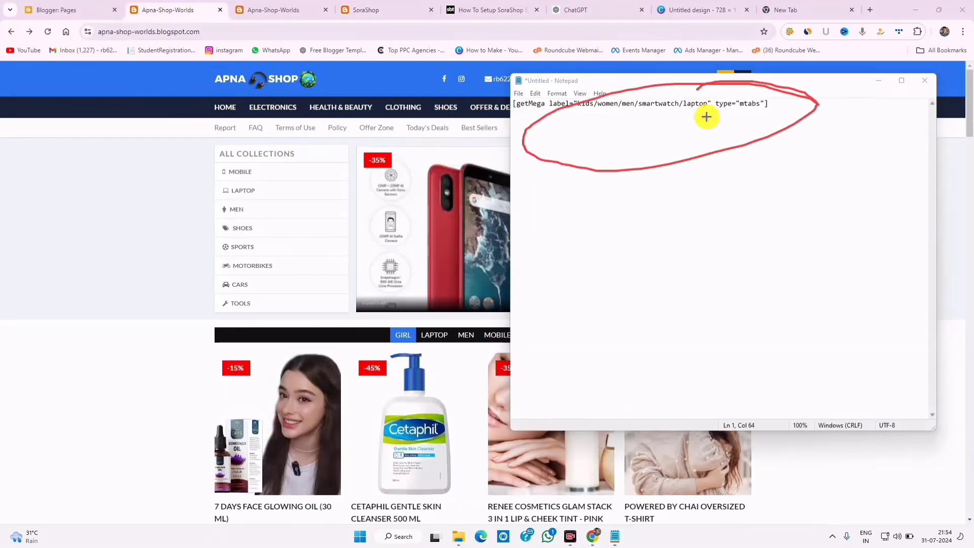
{"action": "left_click", "coordinate": [755, 513]}
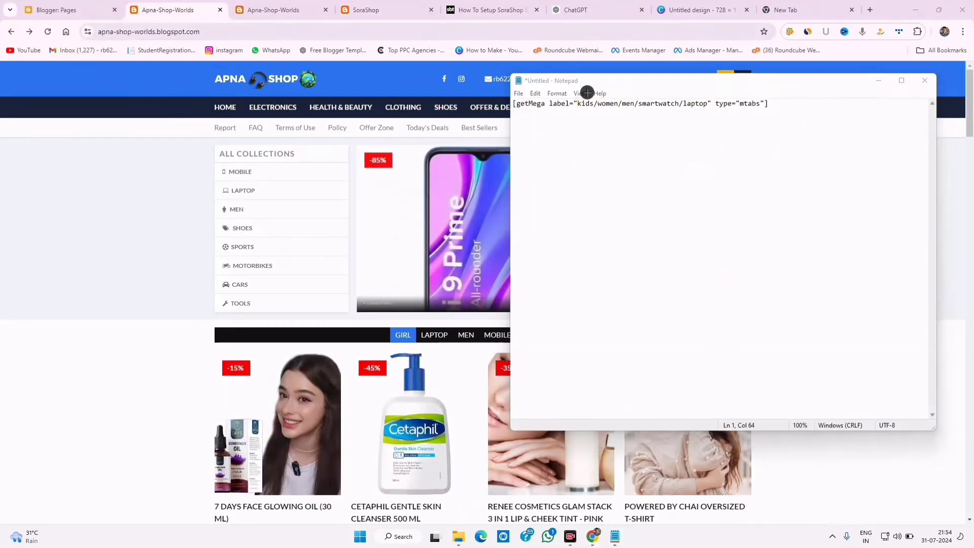
{"action": "left_click_drag", "start_coordinate": [587, 93], "coordinate": [586, 101]}
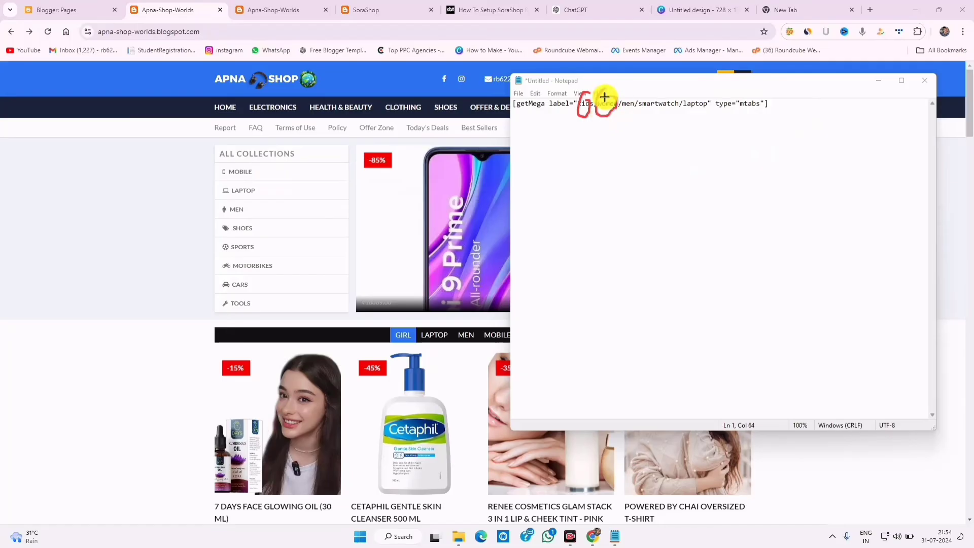
{"action": "left_click_drag", "start_coordinate": [647, 98], "coordinate": [647, 108]}
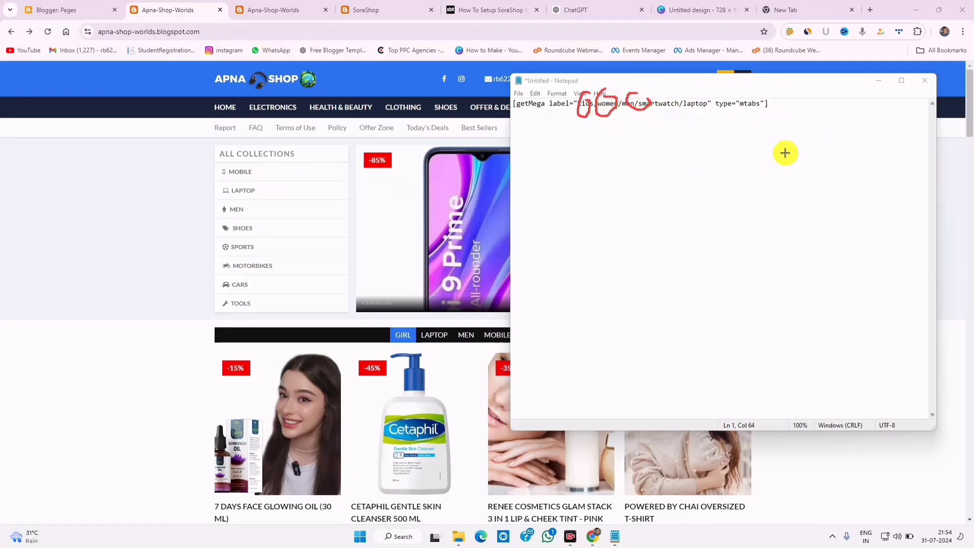
{"action": "left_click", "coordinate": [760, 510]}
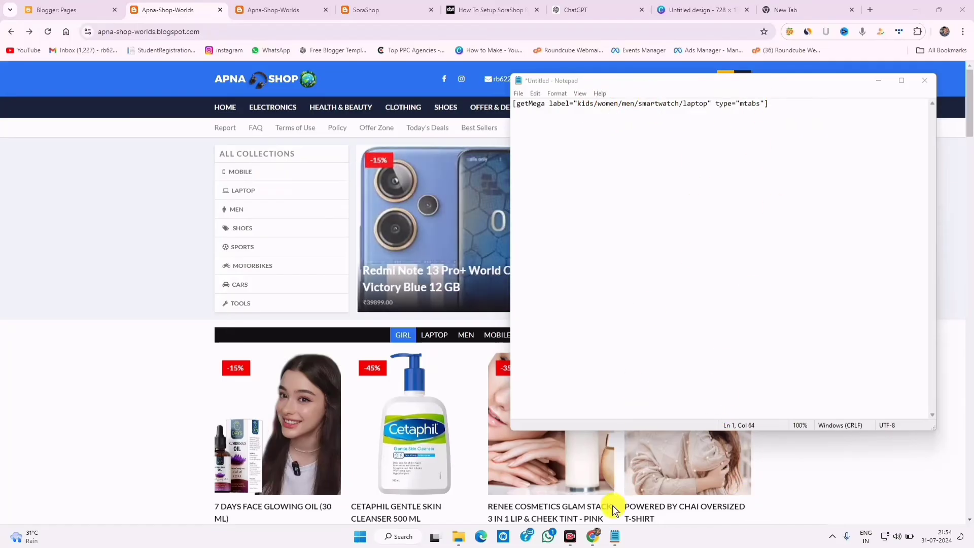
- Select the label="..." part of the shortcode, then go back to Blogger's Pages list
{"action": "left_click_drag", "start_coordinate": [799, 111], "coordinate": [538, 106]}
{"action": "double_click", "coordinate": [582, 105]}
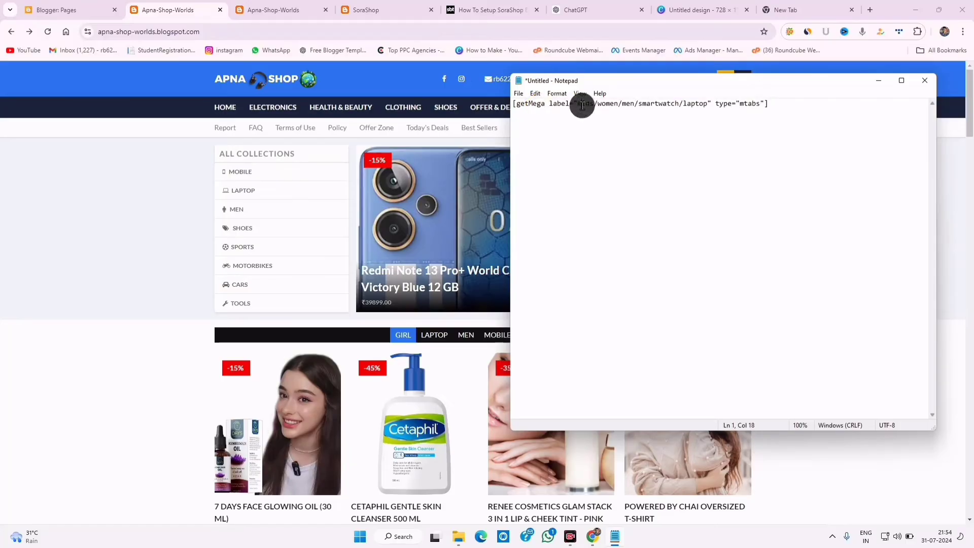
{"action": "left_click", "coordinate": [582, 105]}
{"action": "right_click", "coordinate": [582, 105]}
{"action": "left_click", "coordinate": [576, 103]}
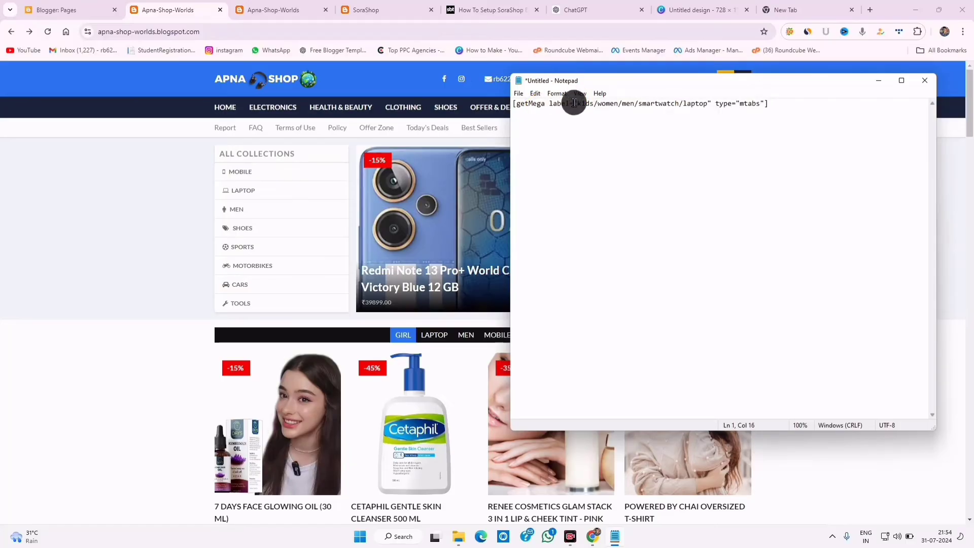
{"action": "double_click", "coordinate": [574, 103]}
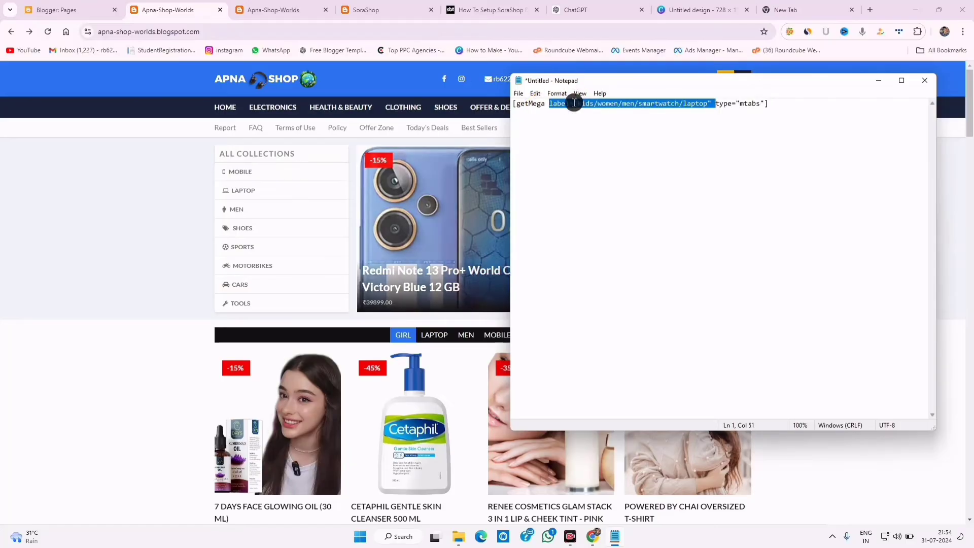
{"action": "left_click", "coordinate": [103, 7]}
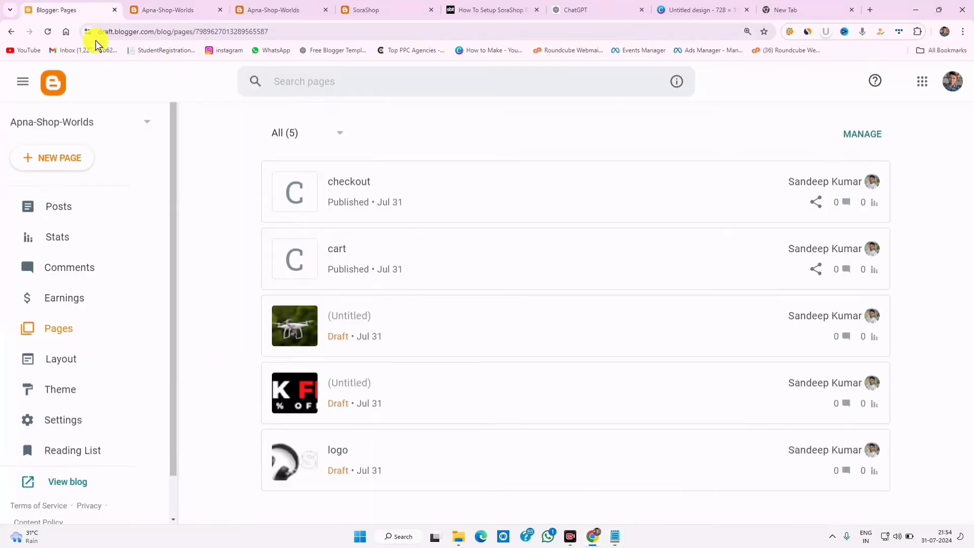
- Open the Main Menu link list's Health & Beauty item for editing
{"action": "left_click", "coordinate": [70, 359]}
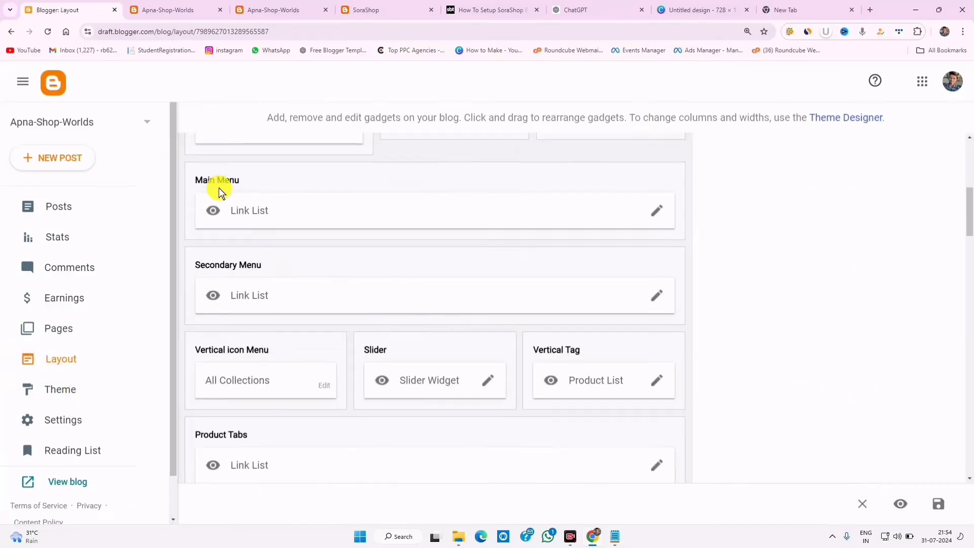
{"action": "left_click", "coordinate": [302, 8]}
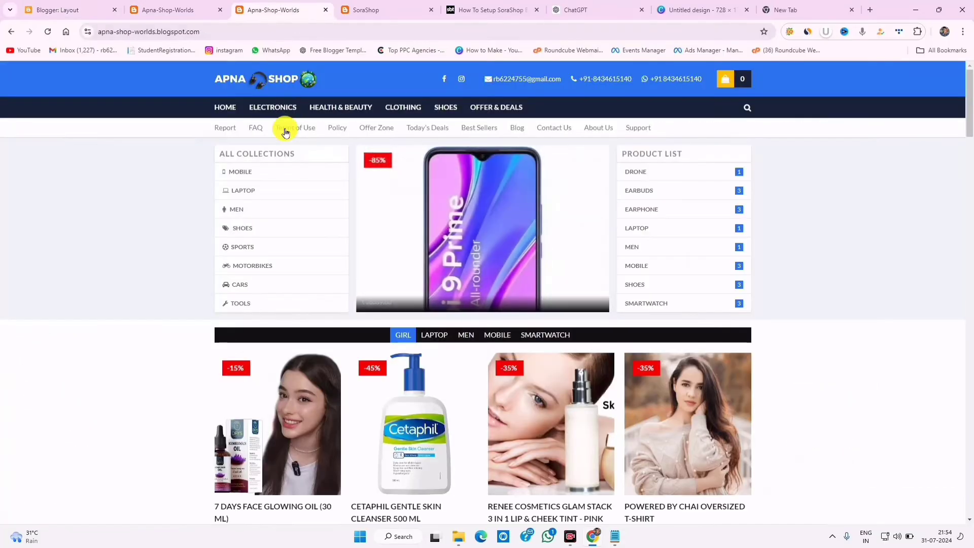
{"action": "left_click", "coordinate": [58, 8]}
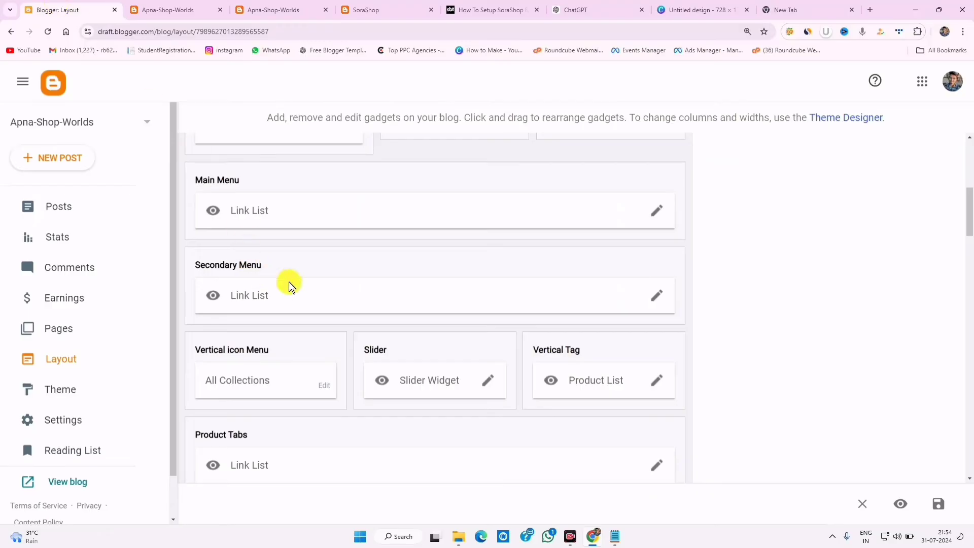
{"action": "left_click", "coordinate": [657, 211]}
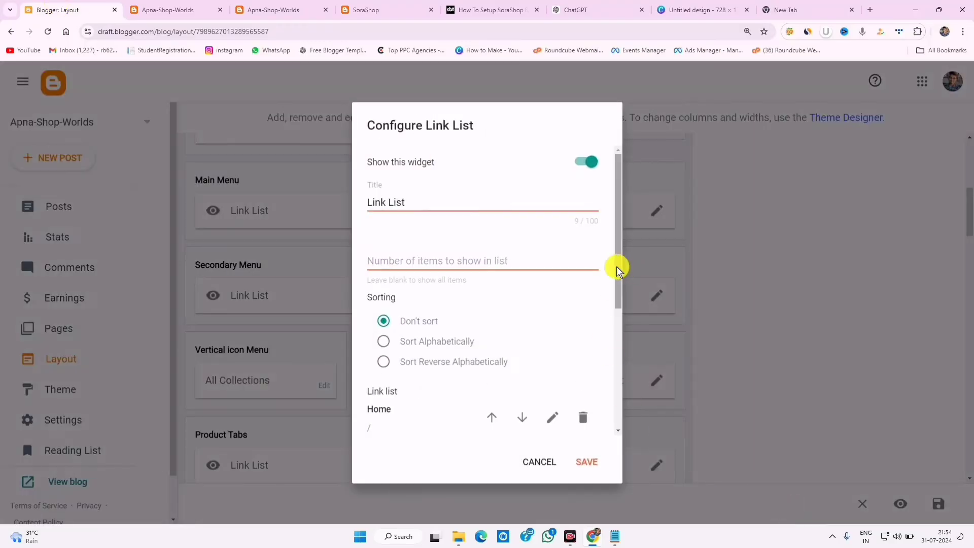
{"action": "left_click_drag", "start_coordinate": [617, 267], "coordinate": [619, 354]}
{"action": "left_click_drag", "start_coordinate": [374, 321], "coordinate": [451, 321]}
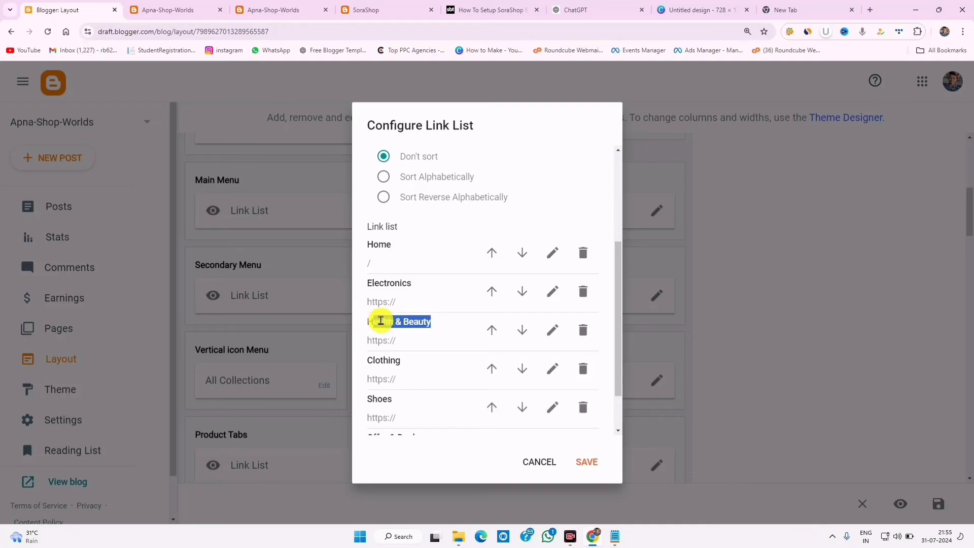
{"action": "left_click", "coordinate": [551, 330]}
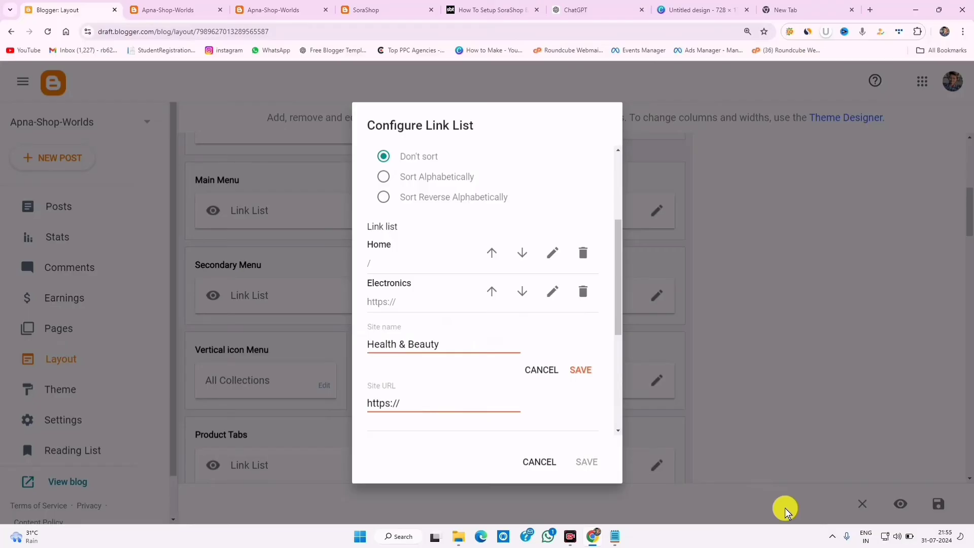
- Paste the getMega shortcode as the item's Site URL and clear the Health & Beauty name
{"action": "left_click_drag", "start_coordinate": [463, 408], "coordinate": [319, 393]}
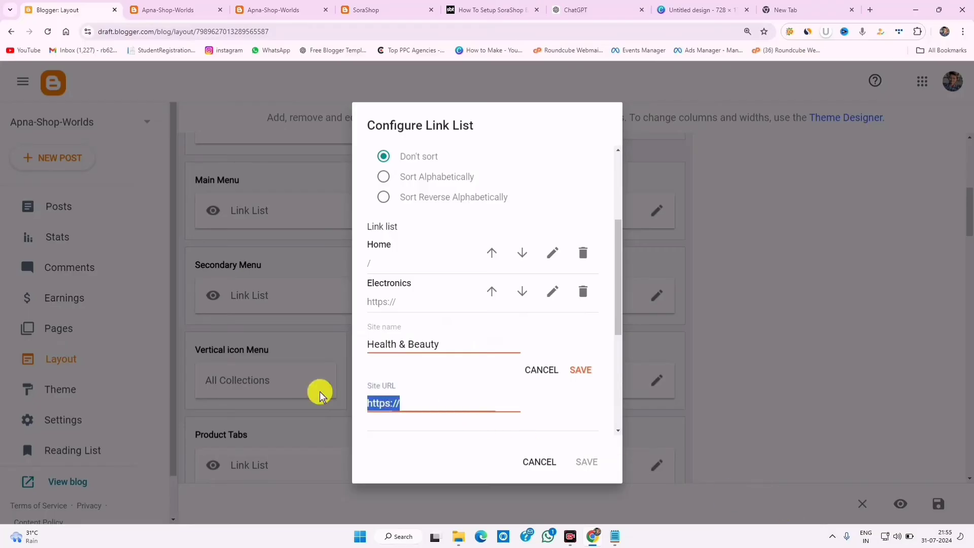
{"action": "right_click", "coordinate": [385, 402]}
{"action": "left_click", "coordinate": [413, 199]}
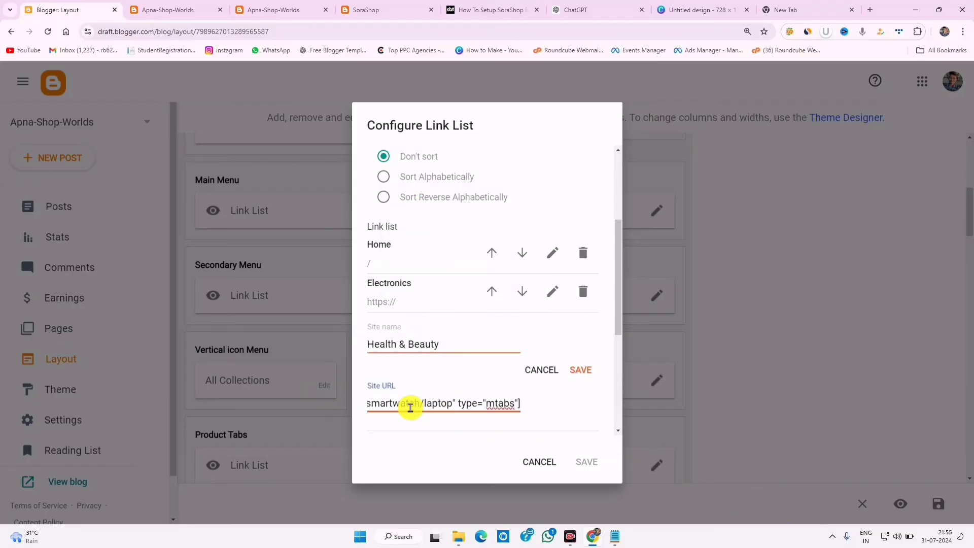
{"action": "left_click_drag", "start_coordinate": [410, 406], "coordinate": [283, 403]}
{"action": "left_click", "coordinate": [433, 406]}
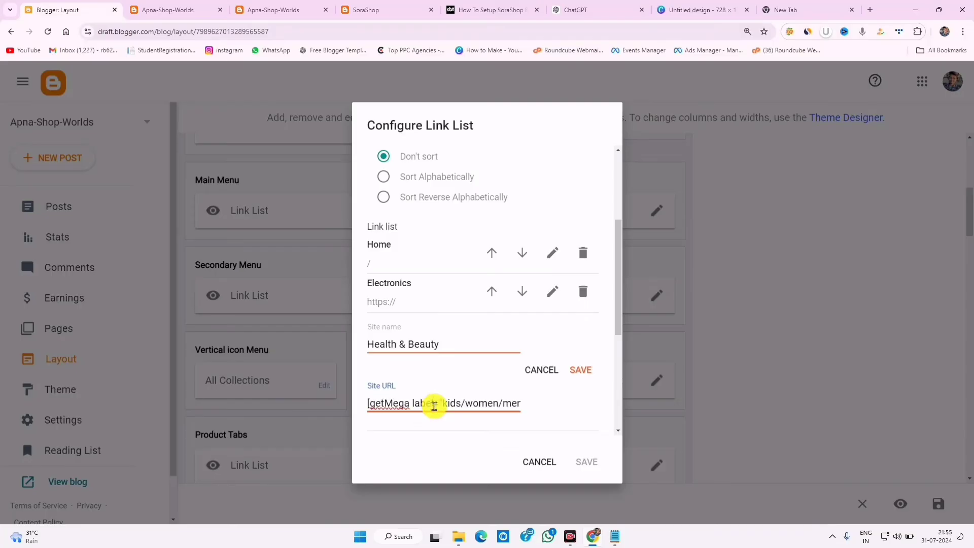
{"action": "key", "text": "shift+Tab"}
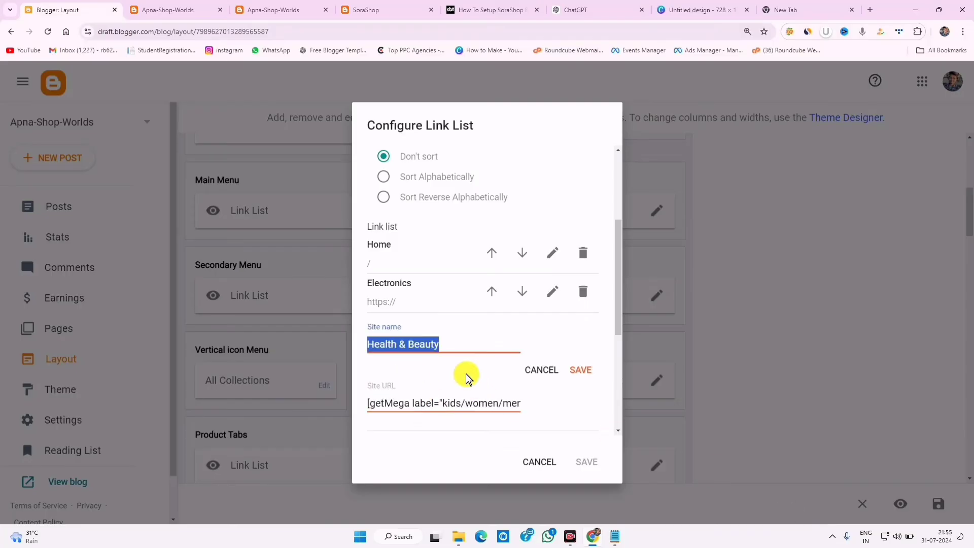
{"action": "key", "text": "BackSpace"}
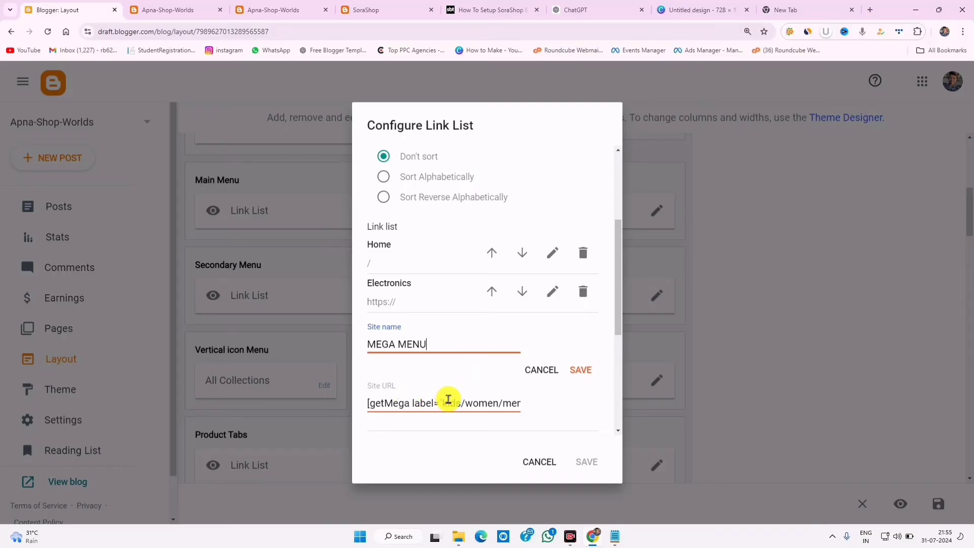
- Change 'kids' to 'girl' in the shortcode labels and save the item and Main Menu list
{"action": "left_click_drag", "start_coordinate": [460, 401], "coordinate": [444, 400]}
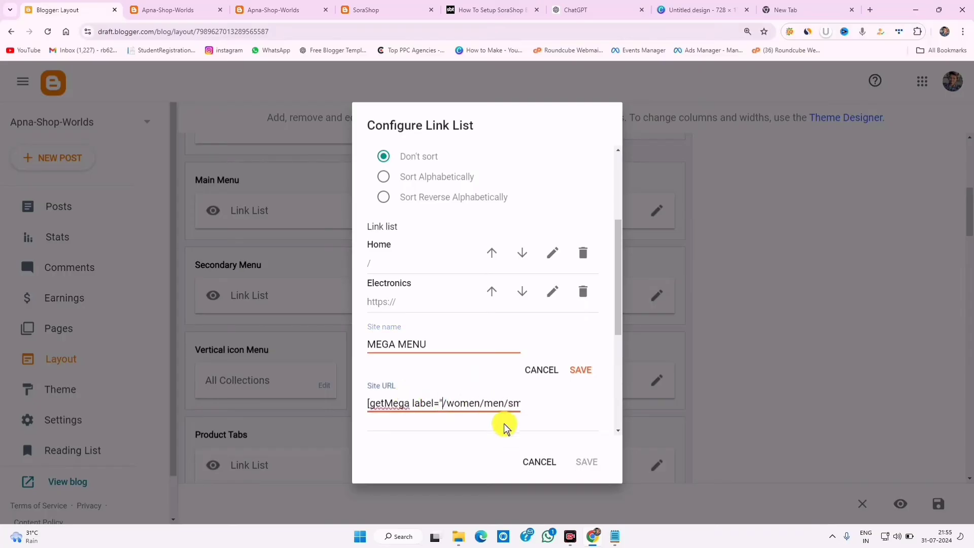
{"action": "type", "text": "girl"}
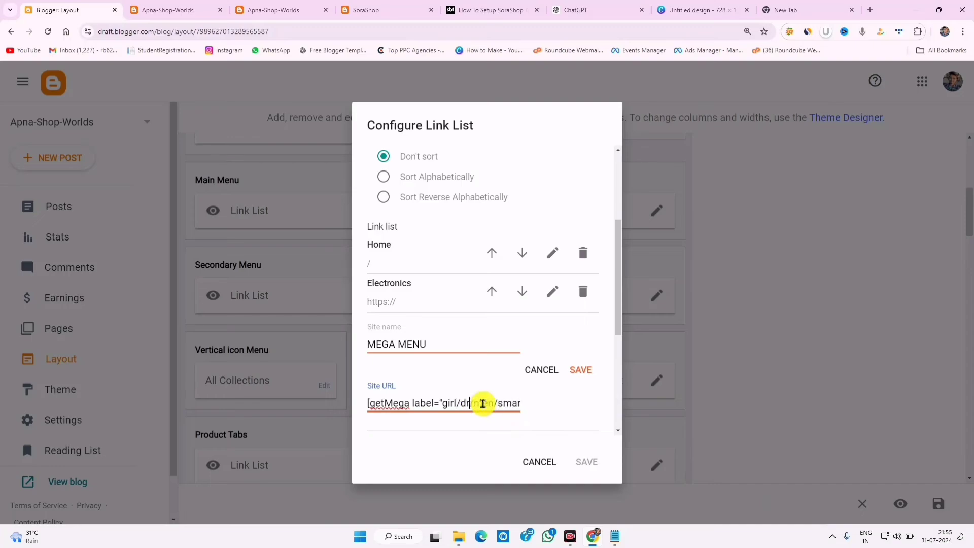
{"action": "left_click_drag", "start_coordinate": [483, 403], "coordinate": [540, 405]}
{"action": "left_click", "coordinate": [399, 405]}
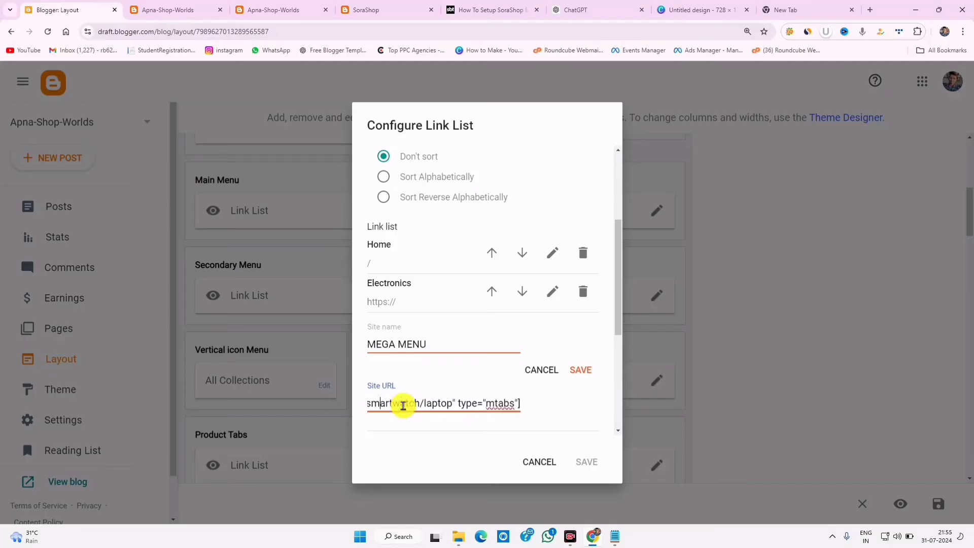
{"action": "left_click_drag", "start_coordinate": [419, 404], "coordinate": [357, 405]}
{"action": "left_click", "coordinate": [581, 369]}
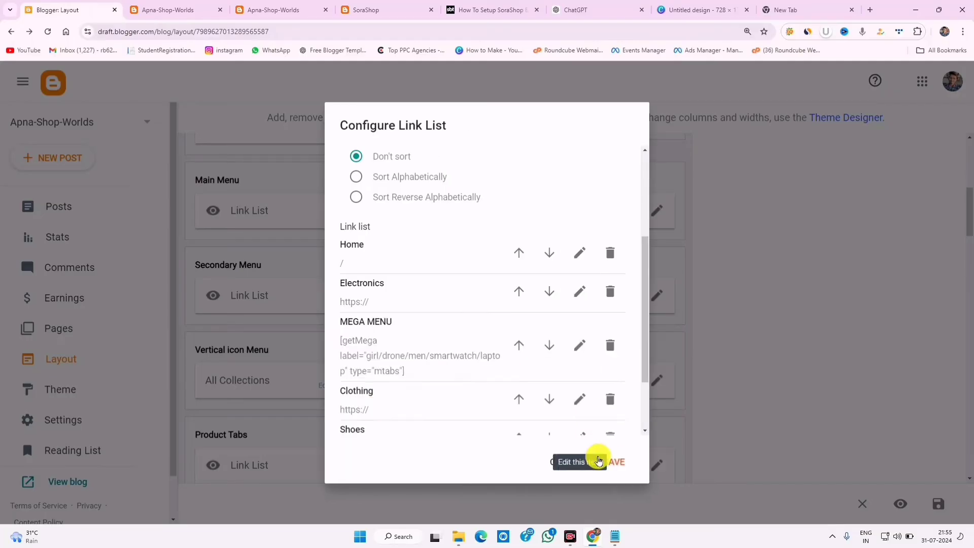
{"action": "left_click", "coordinate": [615, 461]}
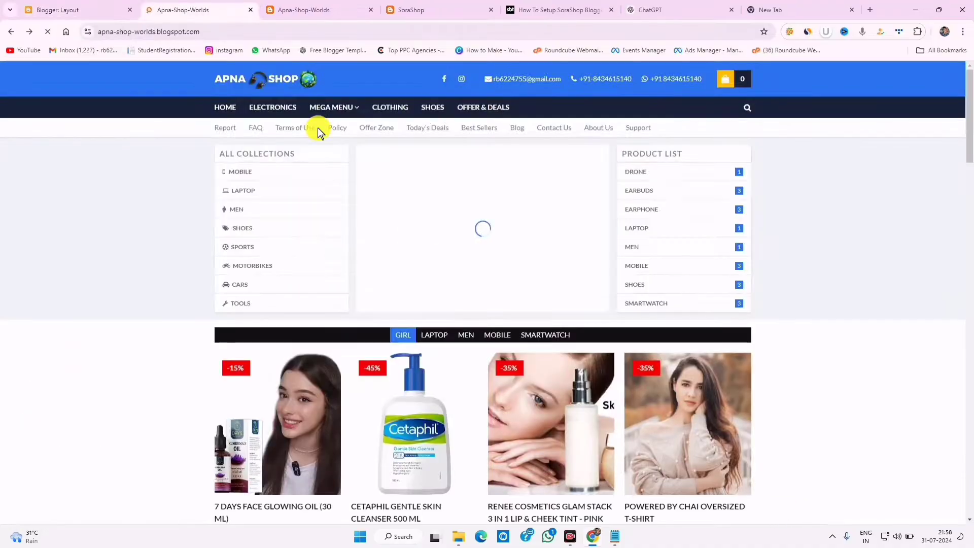
- Check the mega menu on the live store, then reopen the MEGA MENU item in Main Menu
{"action": "mouse_move", "coordinate": [335, 106]}
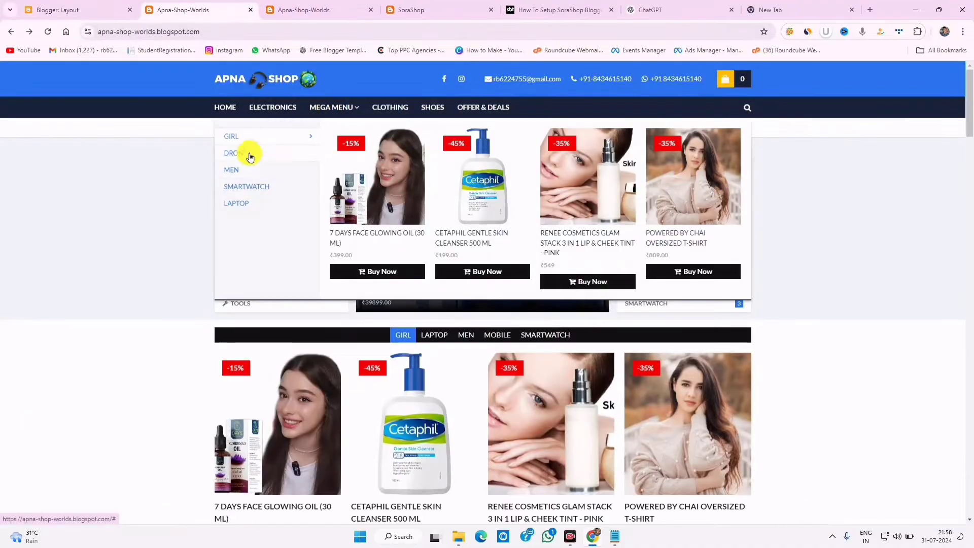
{"action": "mouse_move", "coordinate": [246, 176]}
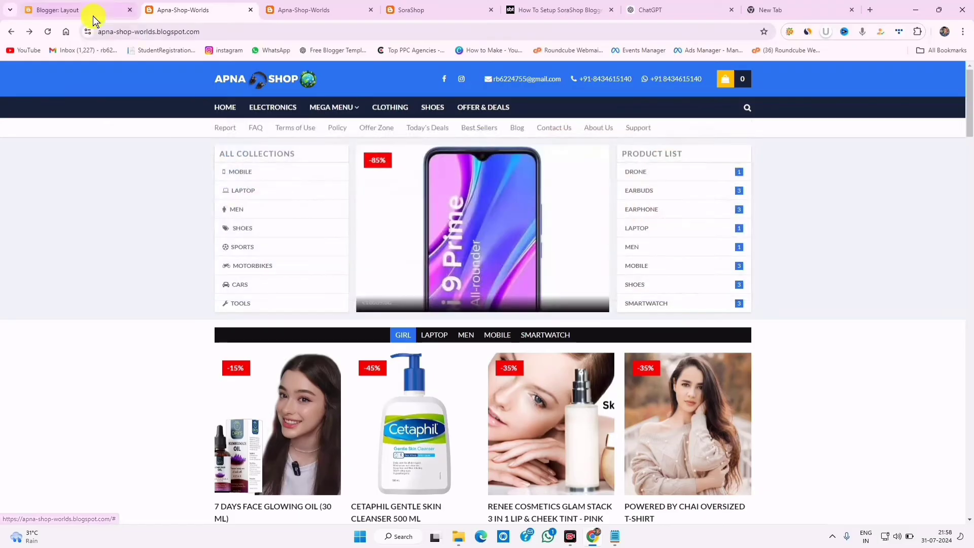
{"action": "left_click", "coordinate": [92, 14]}
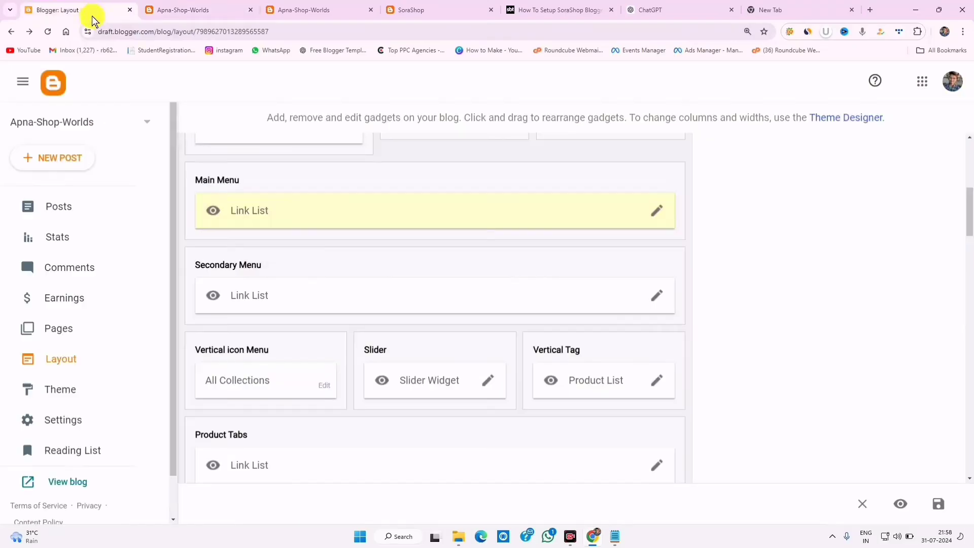
{"action": "left_click", "coordinate": [657, 211]}
{"action": "left_click", "coordinate": [573, 364]}
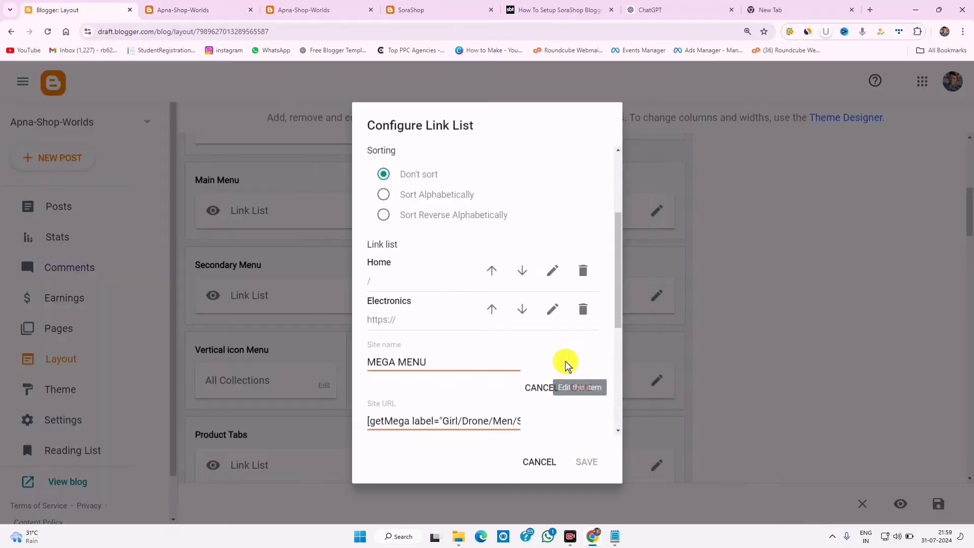
- Set the labels to Girl/Drone/Men/Smartwatch/Laptop, save the item and list, and view the store
{"action": "left_click", "coordinate": [447, 420]}
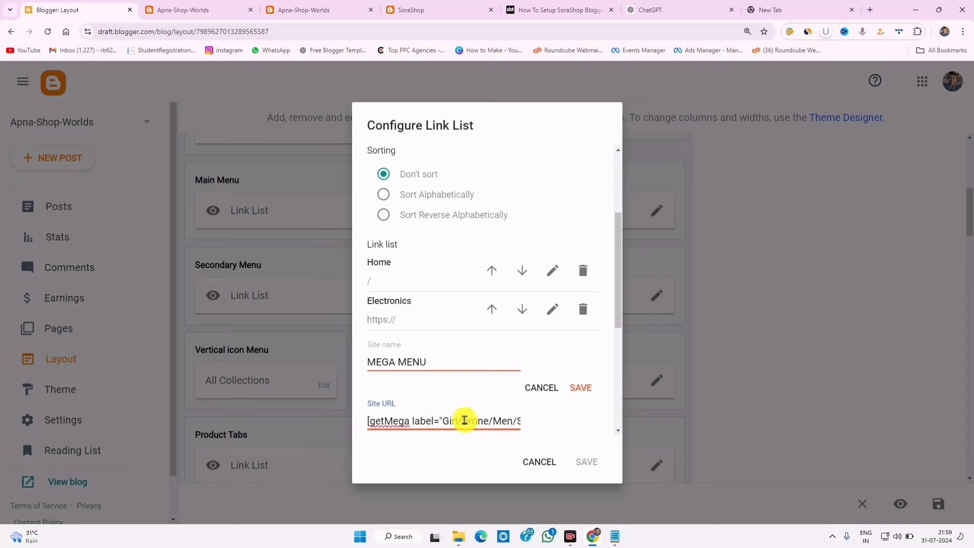
{"action": "left_click", "coordinate": [542, 388]}
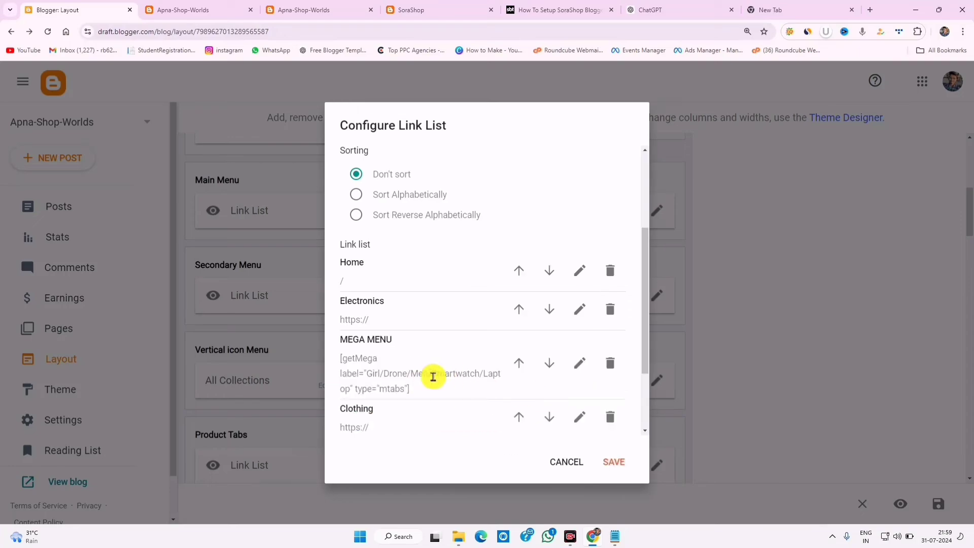
{"action": "left_click", "coordinate": [467, 377]}
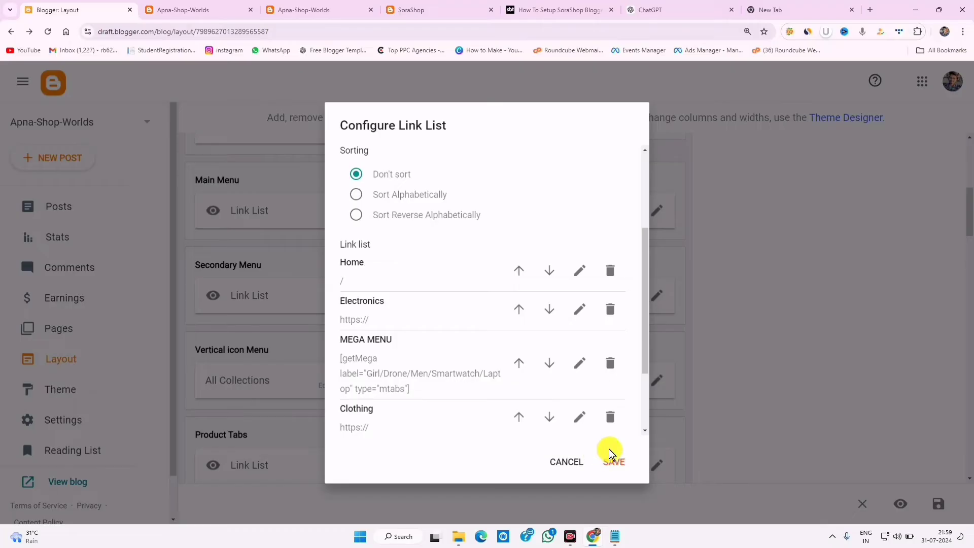
{"action": "left_click", "coordinate": [609, 459]}
{"action": "left_click", "coordinate": [208, 8]}
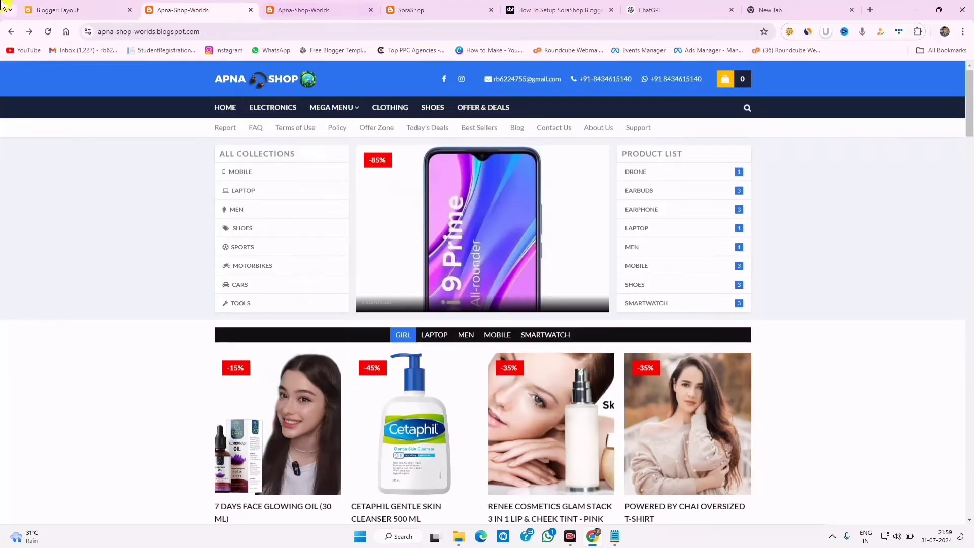
- Compare the live store's menu with the SoraShop demo's mega menu
{"action": "left_click", "coordinate": [304, 9]}
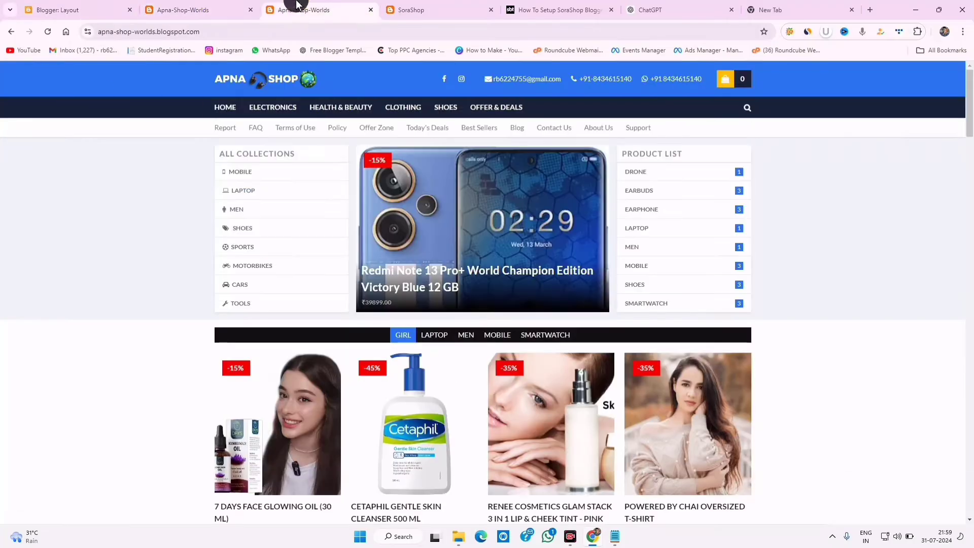
{"action": "left_click", "coordinate": [428, 6]}
{"action": "mouse_move", "coordinate": [402, 113]}
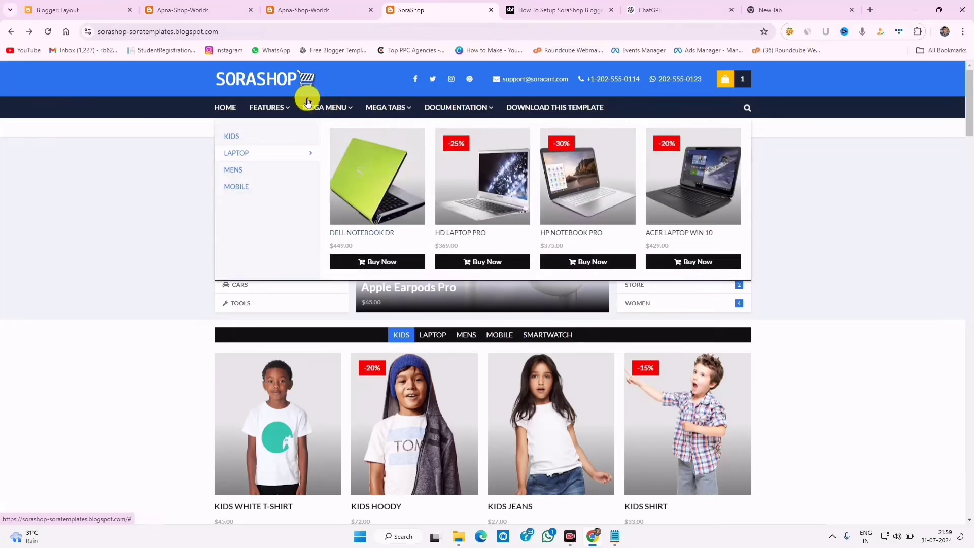
{"action": "left_click", "coordinate": [109, 6]}
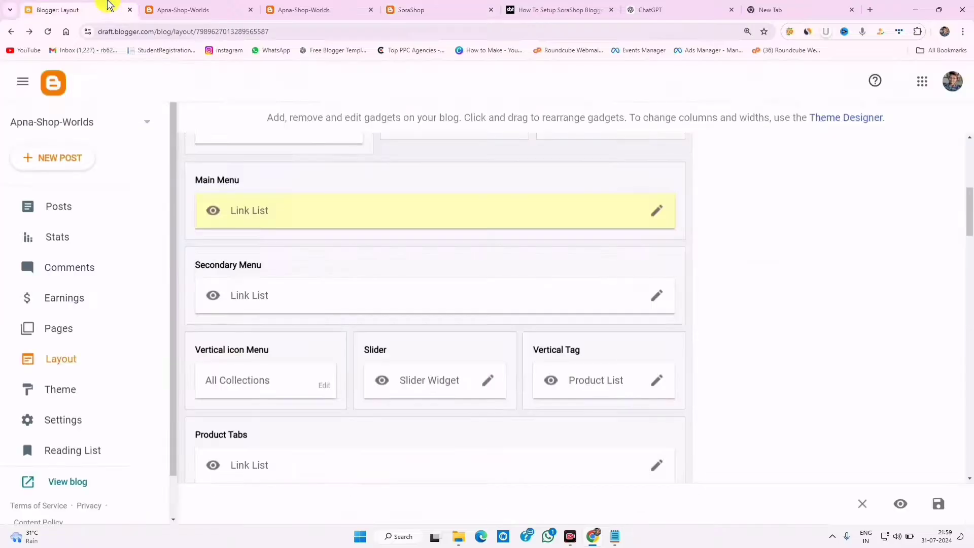
- Check the live store's mega menu again and resave the Main Menu link list
{"action": "left_click", "coordinate": [301, 15]}
{"action": "left_click", "coordinate": [184, 7]}
{"action": "mouse_move", "coordinate": [340, 108]}
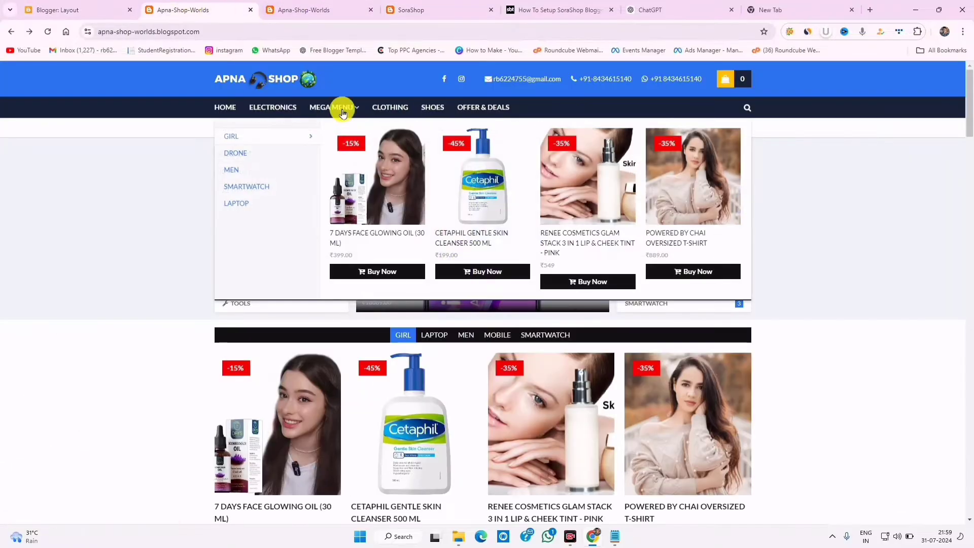
{"action": "left_click", "coordinate": [65, 11]}
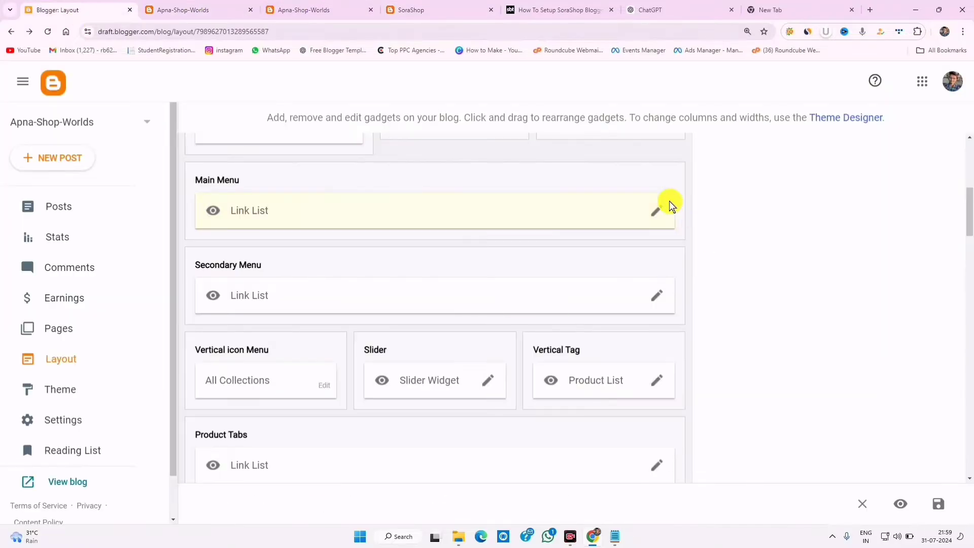
{"action": "left_click", "coordinate": [657, 210]}
{"action": "left_click", "coordinate": [627, 461]}
- Compare the store against the SoraShop demo menu once more and return to Layout
{"action": "left_click", "coordinate": [303, 10]}
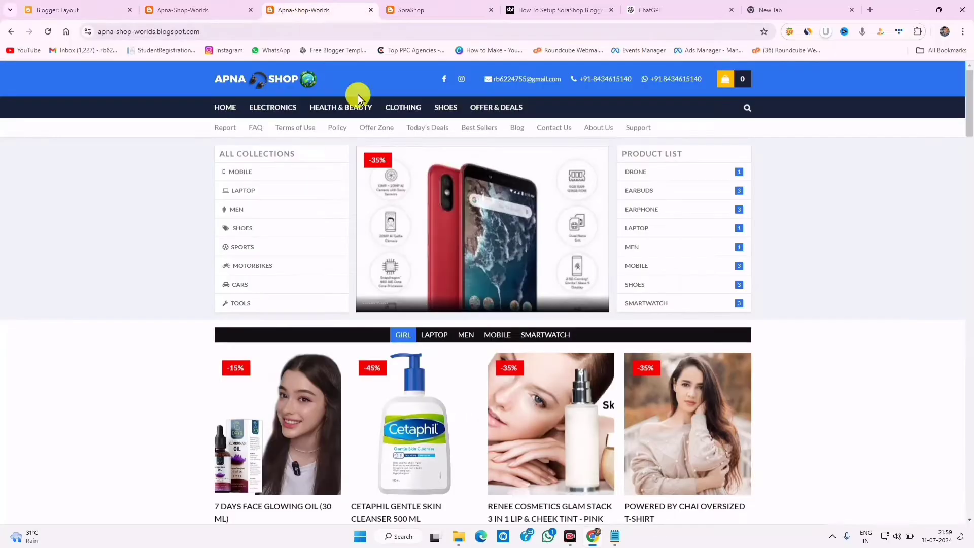
{"action": "left_click", "coordinate": [442, 6]}
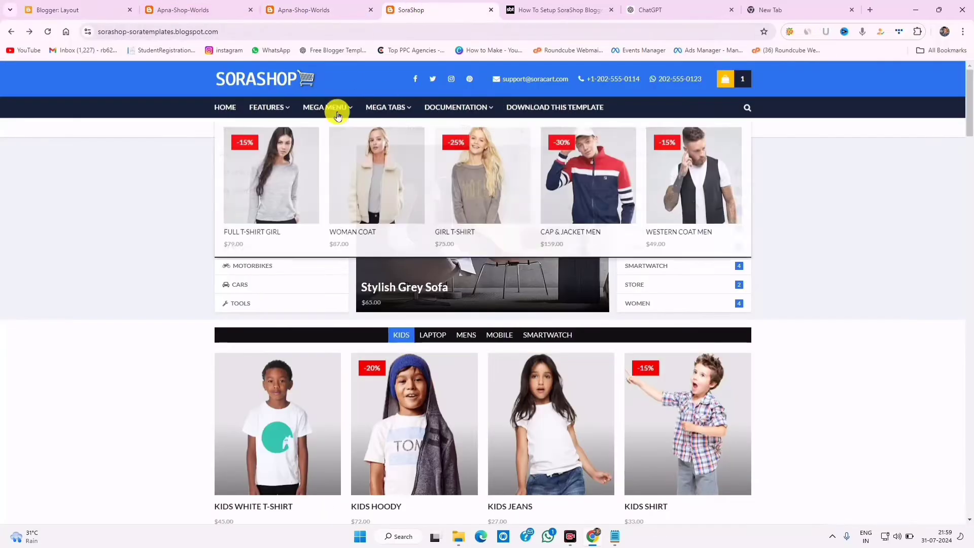
{"action": "mouse_move", "coordinate": [321, 105]}
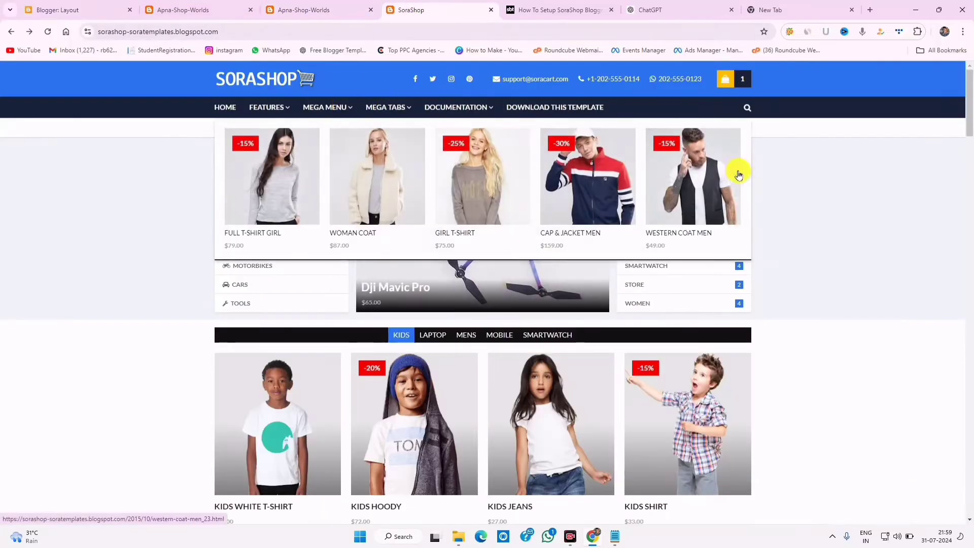
{"action": "left_click", "coordinate": [87, 10]}
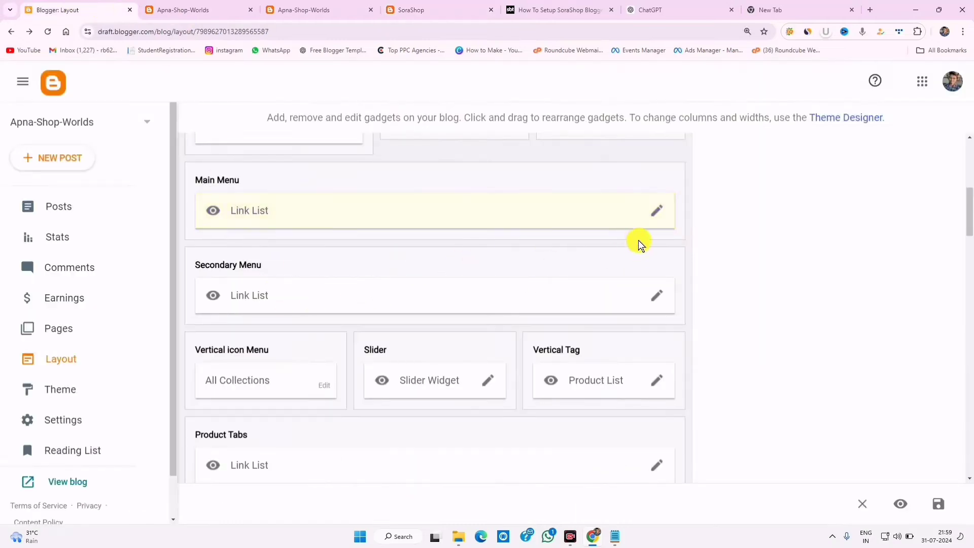
- Open the Electronics entry in the Main Menu link list and select its name for renaming
{"action": "left_click", "coordinate": [653, 212]}
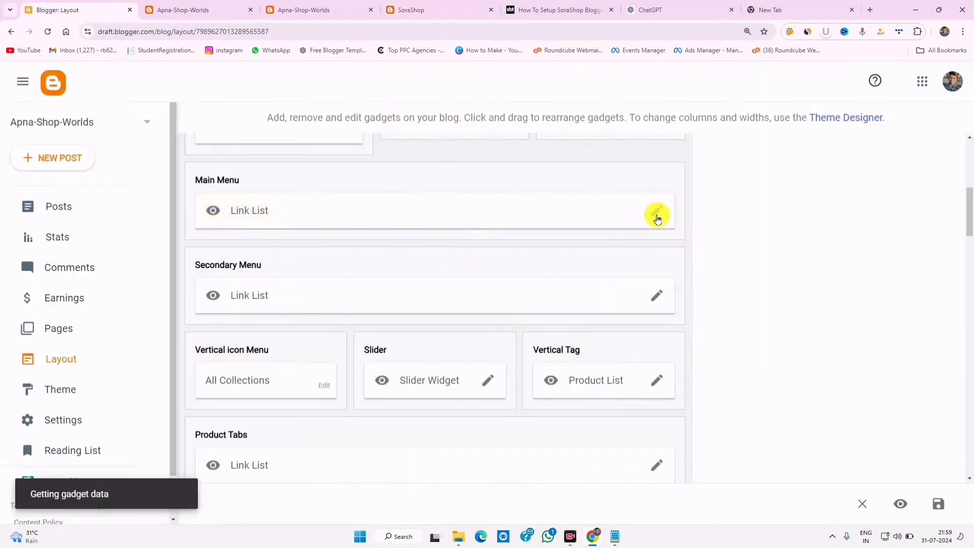
{"action": "left_click_drag", "start_coordinate": [644, 269], "coordinate": [654, 334]}
{"action": "scroll", "coordinate": [626, 330], "scroll_direction": "down", "scroll_amount": 1}
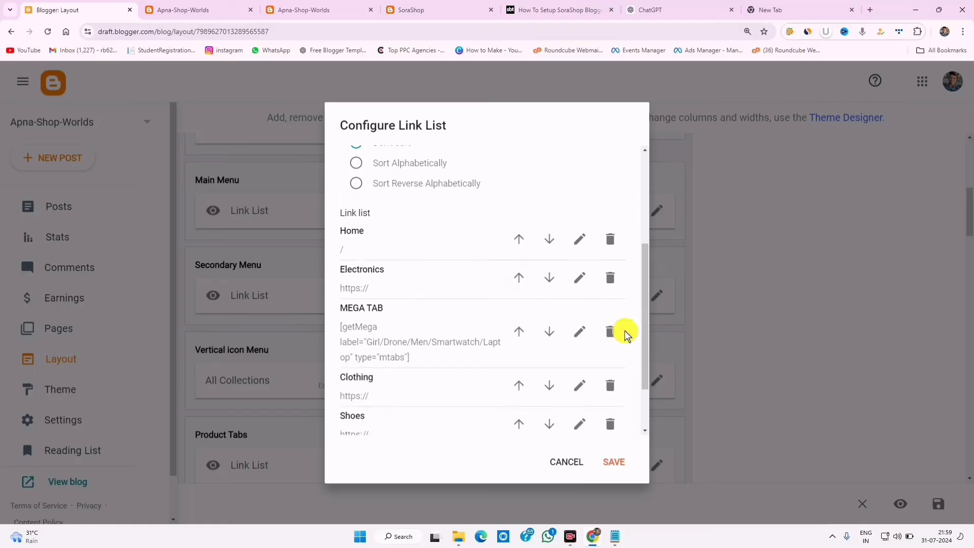
{"action": "left_click", "coordinate": [584, 279]}
{"action": "left_click_drag", "start_coordinate": [415, 296], "coordinate": [196, 293]}
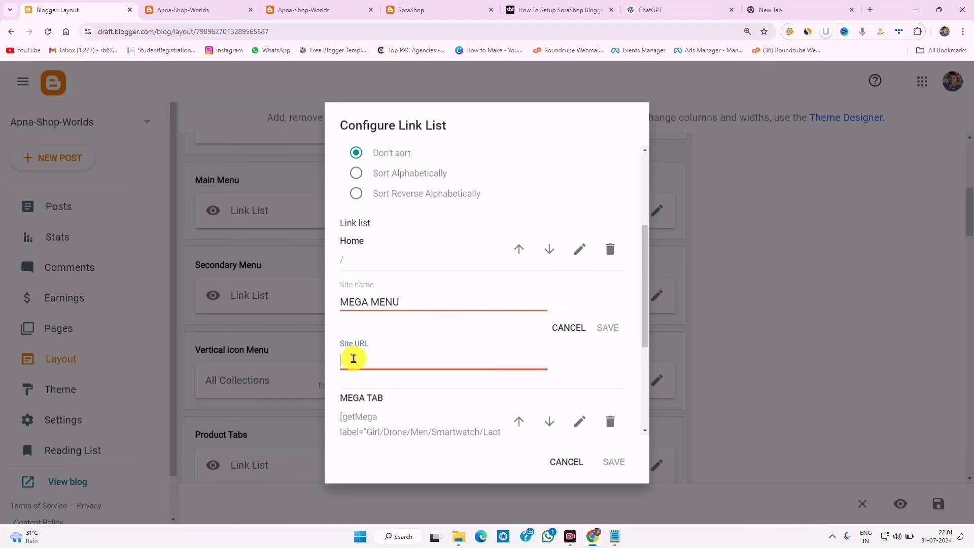
- Paste random/mega-menu as the MEGA MENU link address, save the list, and reload the live store
{"action": "right_click", "coordinate": [354, 359]}
{"action": "left_click", "coordinate": [386, 217]}
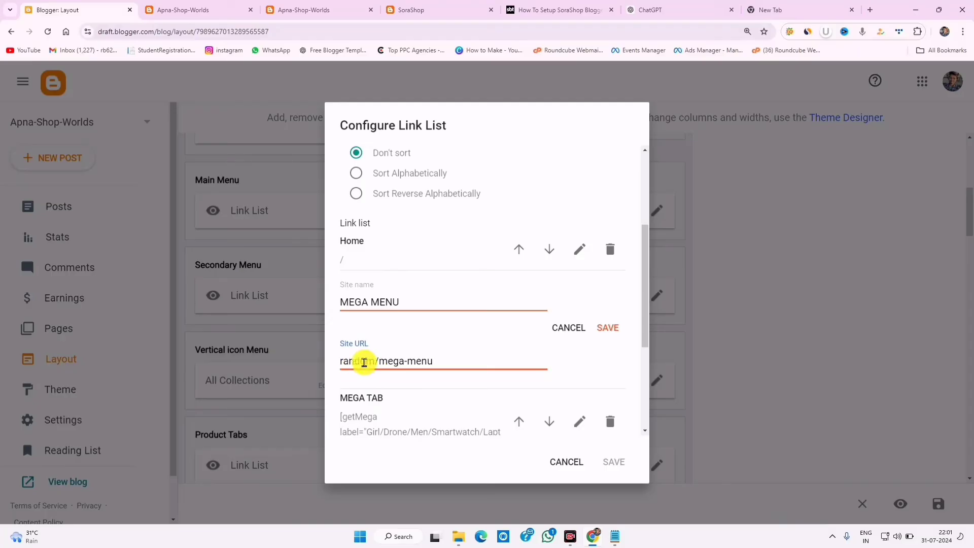
{"action": "left_click_drag", "start_coordinate": [455, 361], "coordinate": [366, 361]}
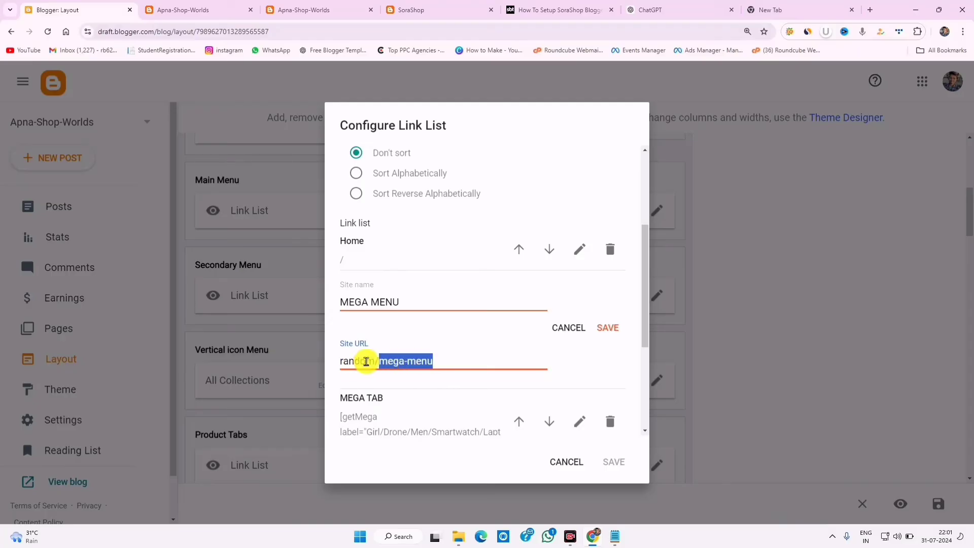
{"action": "triple_click", "coordinate": [363, 360]}
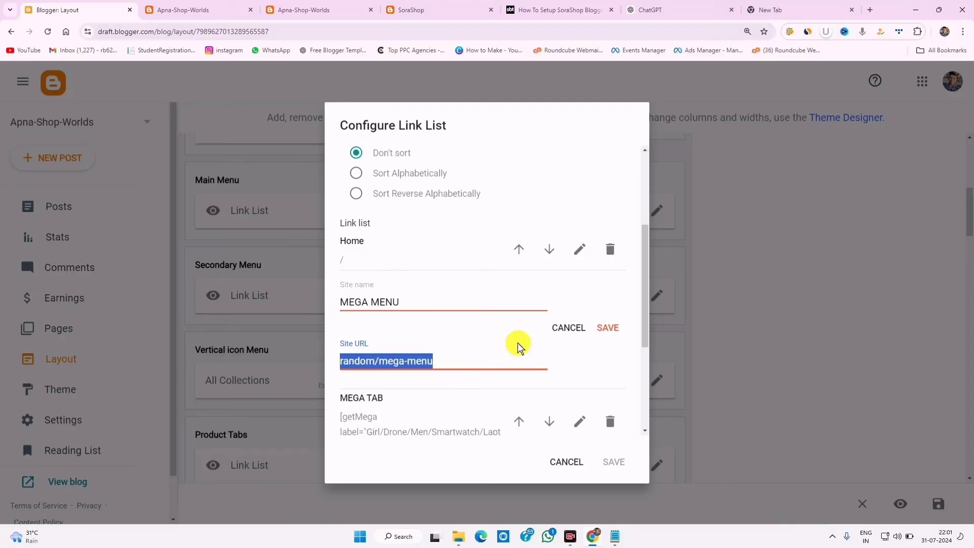
{"action": "left_click", "coordinate": [607, 327]}
{"action": "left_click", "coordinate": [613, 461]}
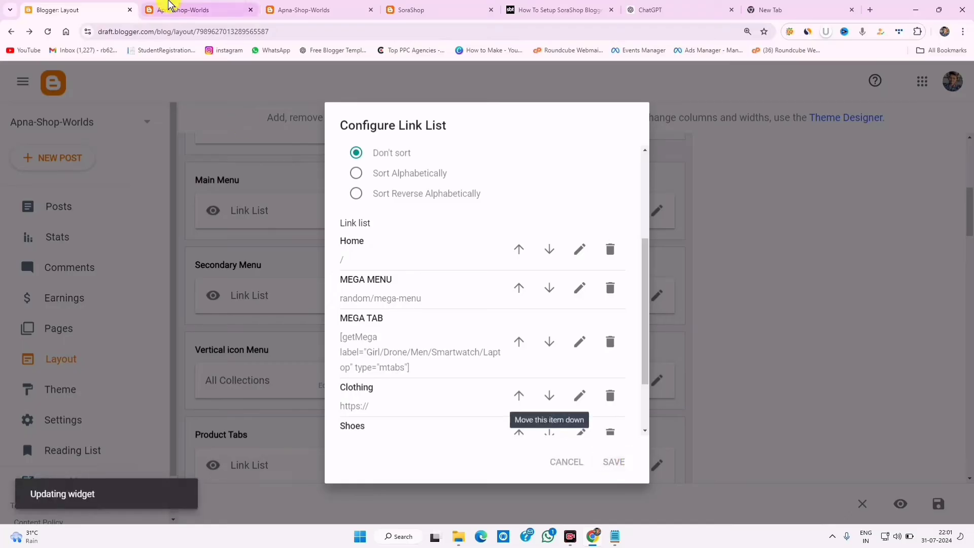
{"action": "left_click", "coordinate": [169, 7]}
{"action": "left_click", "coordinate": [51, 34]}
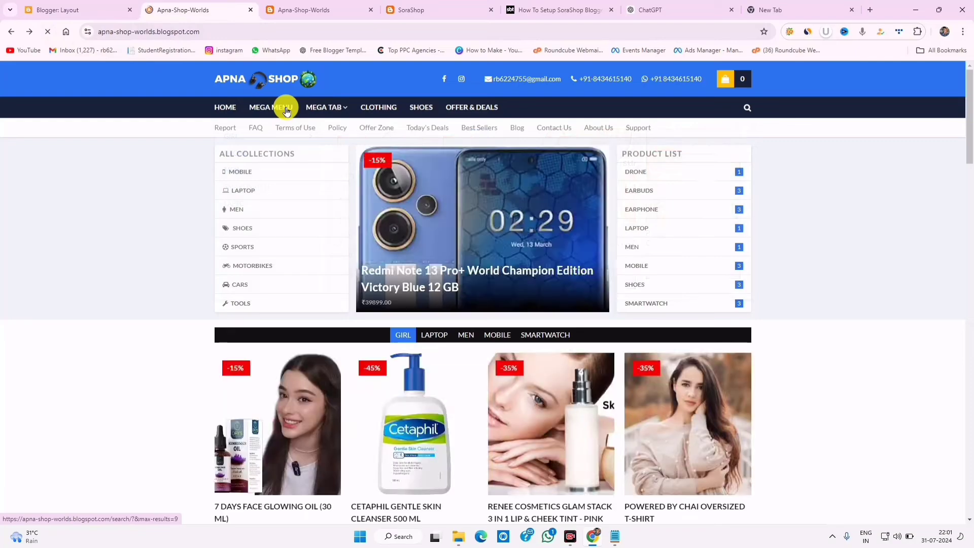
- Check the MEGA MENU dropdown's products on the live store, then follow the SHOES link
{"action": "mouse_move", "coordinate": [286, 111]}
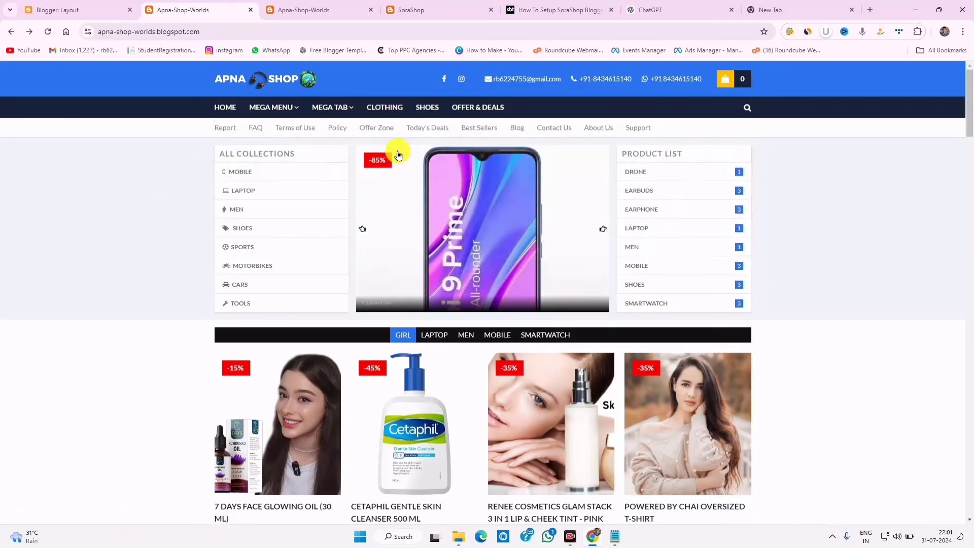
{"action": "left_click", "coordinate": [427, 108]}
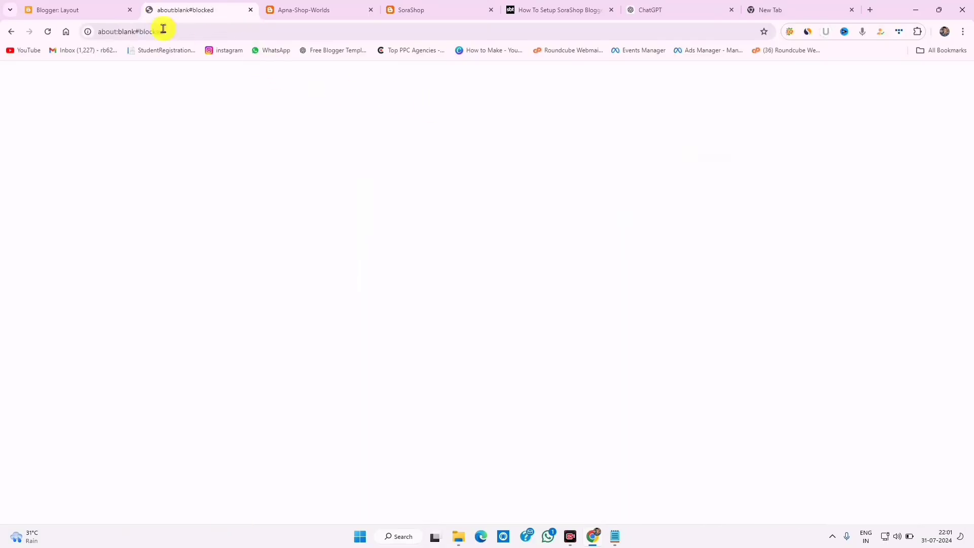
- Copy the Shoes label page address from the store's Product List
{"action": "left_click", "coordinate": [76, 9]}
{"action": "left_click", "coordinate": [167, 9]}
{"action": "left_click", "coordinate": [11, 32]}
{"action": "left_click", "coordinate": [634, 292]}
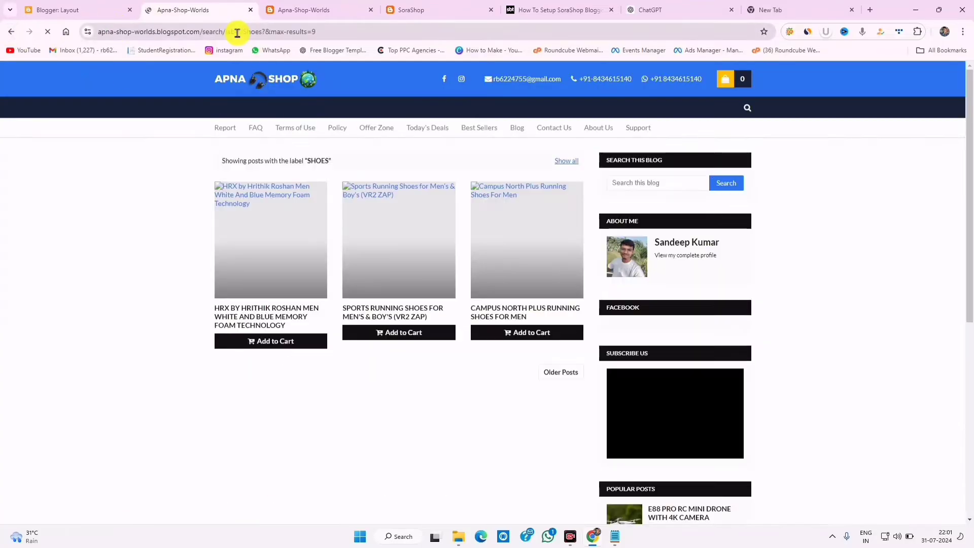
{"action": "left_click", "coordinate": [237, 32]}
{"action": "right_click", "coordinate": [236, 32]}
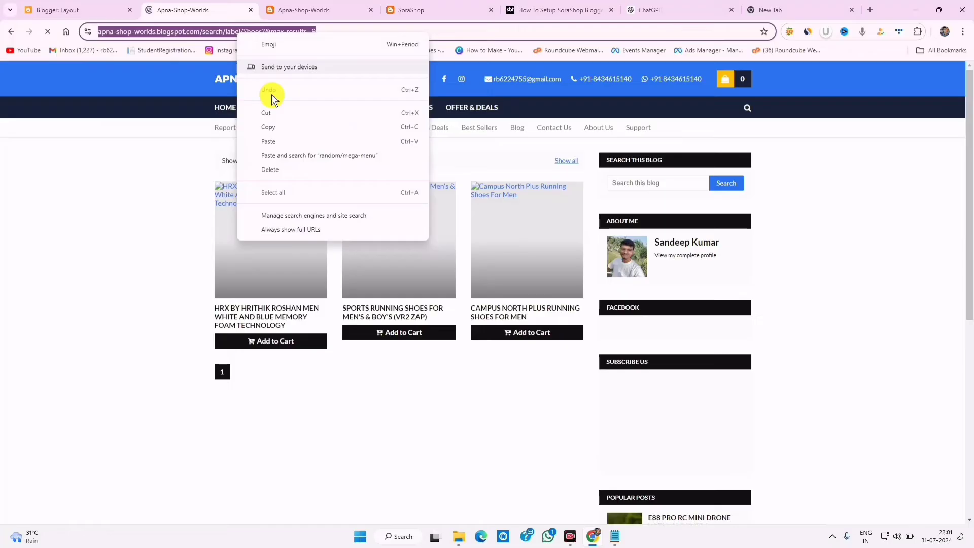
{"action": "left_click", "coordinate": [281, 124]}
- Paste the Shoes label page address into the Main Menu's Shoes link and save
{"action": "left_click", "coordinate": [81, 5]}
{"action": "left_click_drag", "start_coordinate": [642, 246], "coordinate": [664, 349]}
{"action": "left_click", "coordinate": [579, 382]}
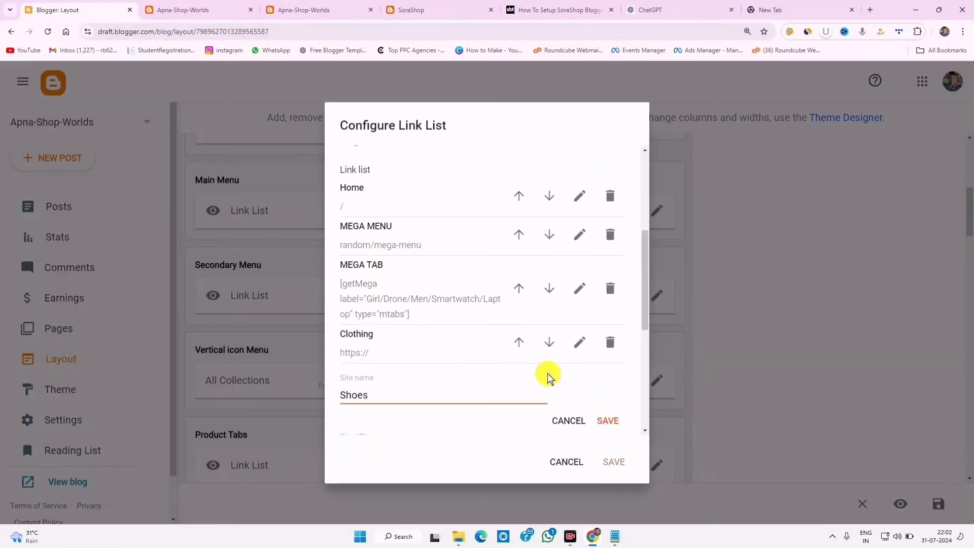
{"action": "scroll", "coordinate": [404, 325], "scroll_direction": "down", "scroll_amount": 3}
{"action": "right_click", "coordinate": [359, 284]}
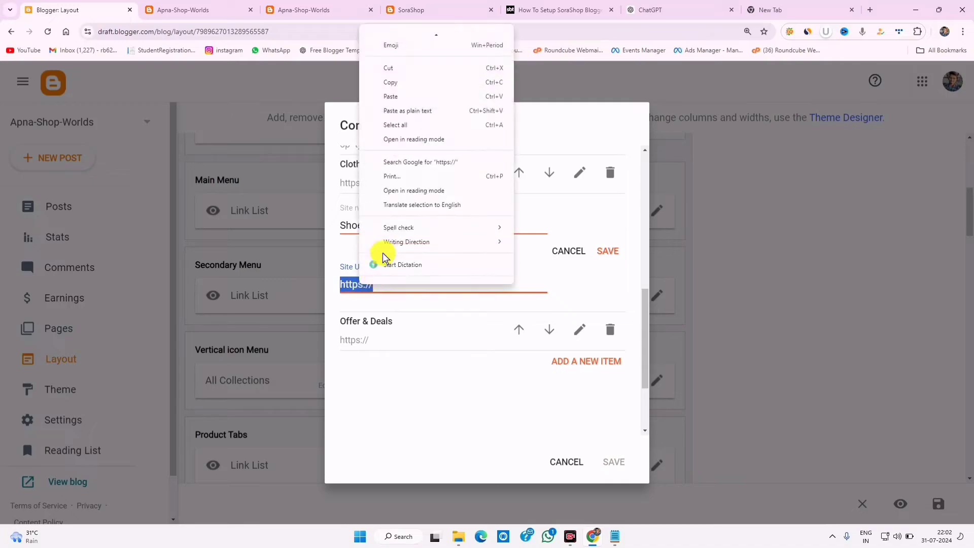
{"action": "left_click", "coordinate": [397, 93]}
{"action": "left_click", "coordinate": [611, 264]}
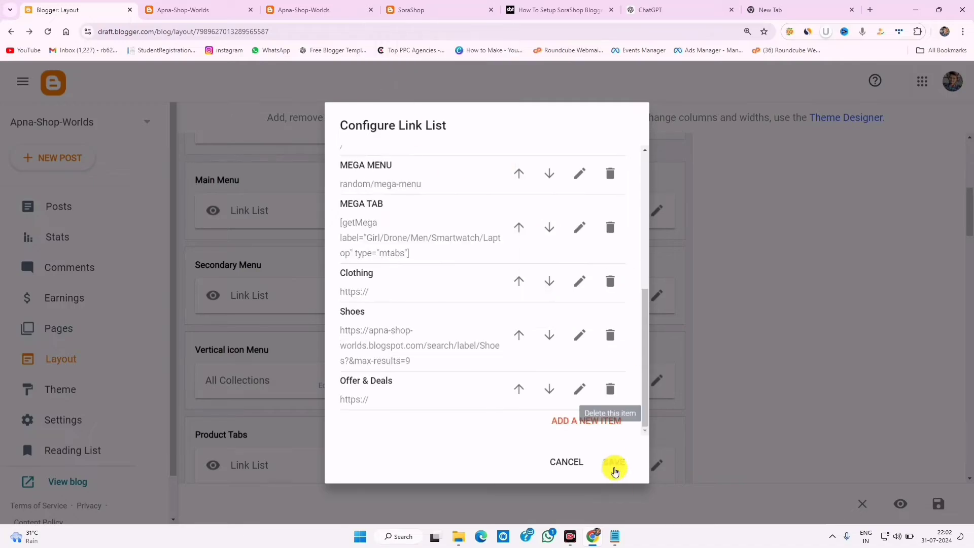
{"action": "left_click", "coordinate": [614, 462]}
- Reload the live store to confirm the Shoes page lists the ₹699, ₹899 and ₹989 products
{"action": "left_click", "coordinate": [232, 8]}
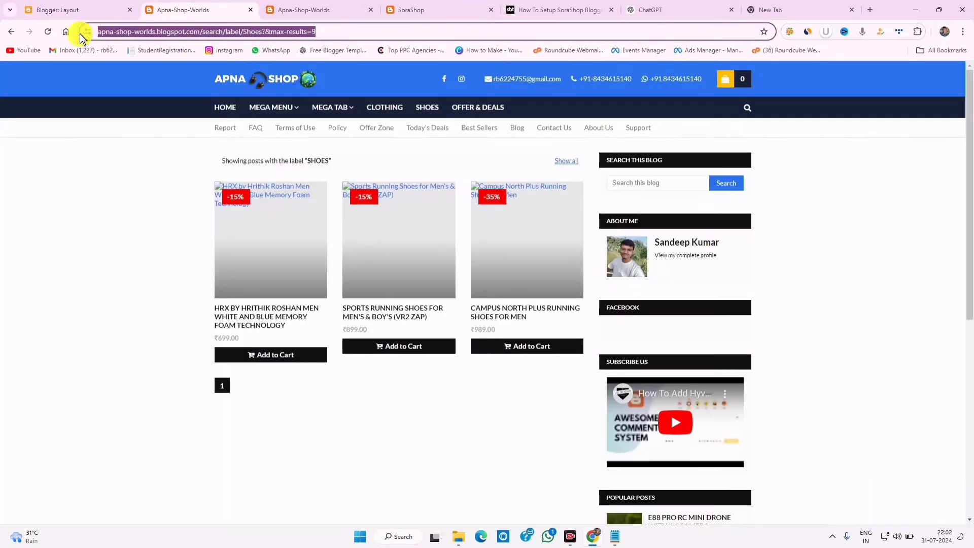
{"action": "left_click", "coordinate": [47, 33]}
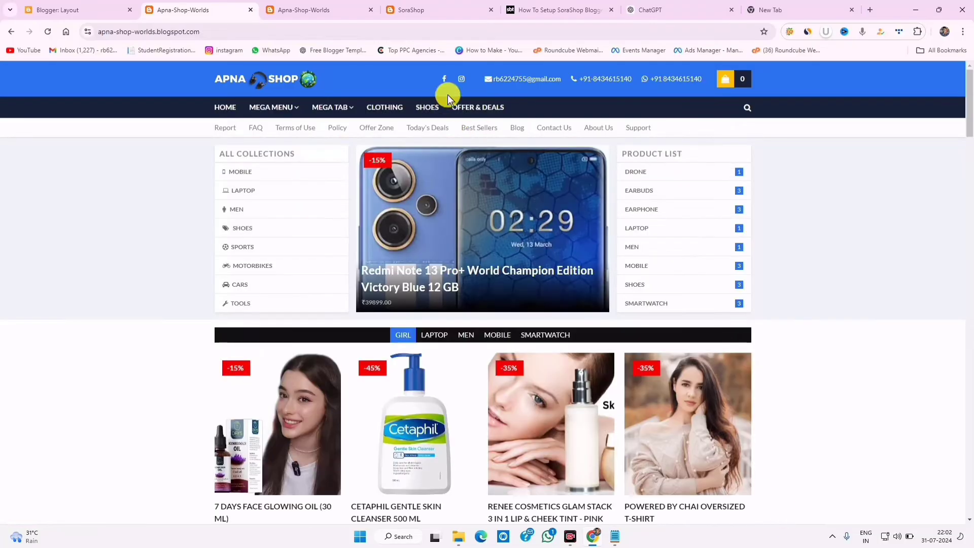
{"action": "left_click", "coordinate": [427, 110]}
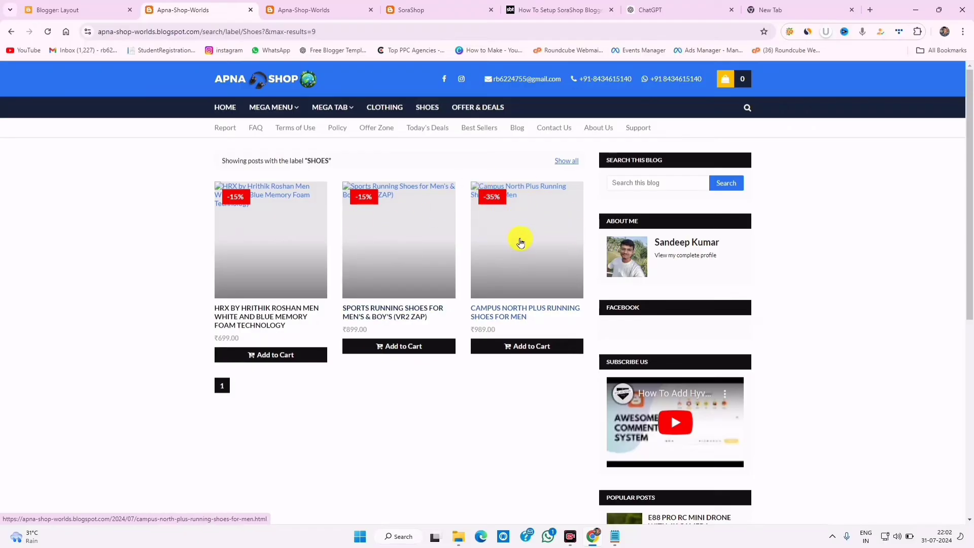
{"action": "scroll", "coordinate": [520, 242], "scroll_direction": "down", "scroll_amount": 3}
{"action": "scroll", "coordinate": [504, 239], "scroll_direction": "up", "scroll_amount": 3}
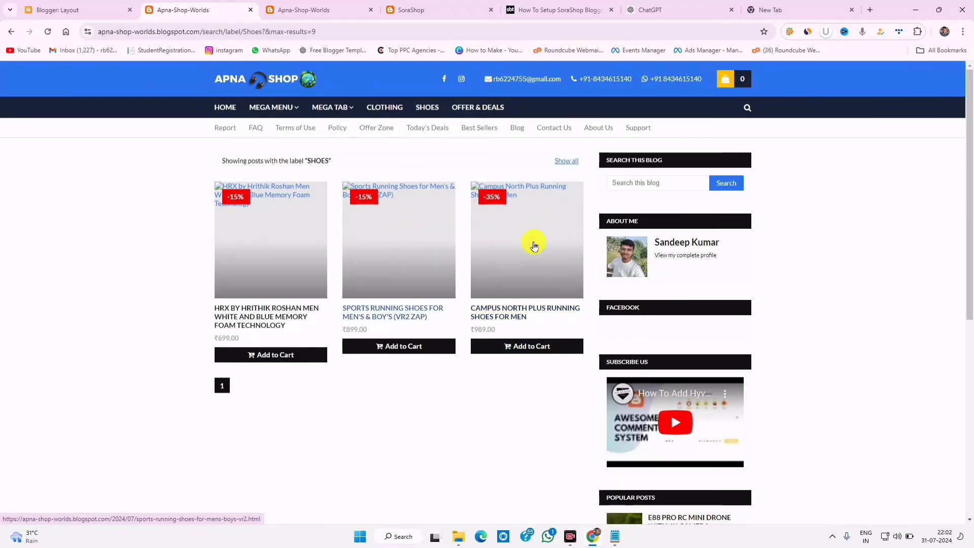
{"action": "scroll", "coordinate": [697, 341], "scroll_direction": "down", "scroll_amount": 2}
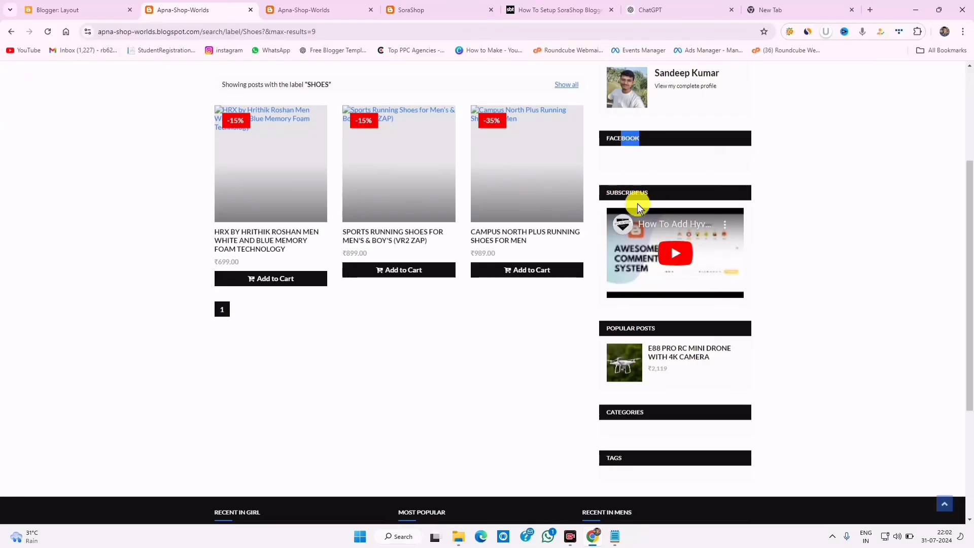
{"action": "scroll", "coordinate": [633, 363], "scroll_direction": "down", "scroll_amount": 3}
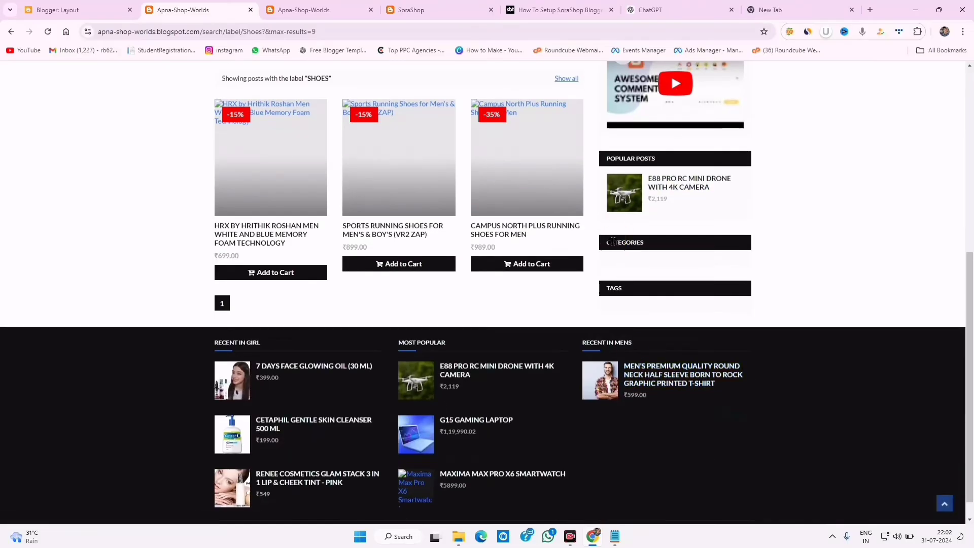
{"action": "key", "text": "F5"}
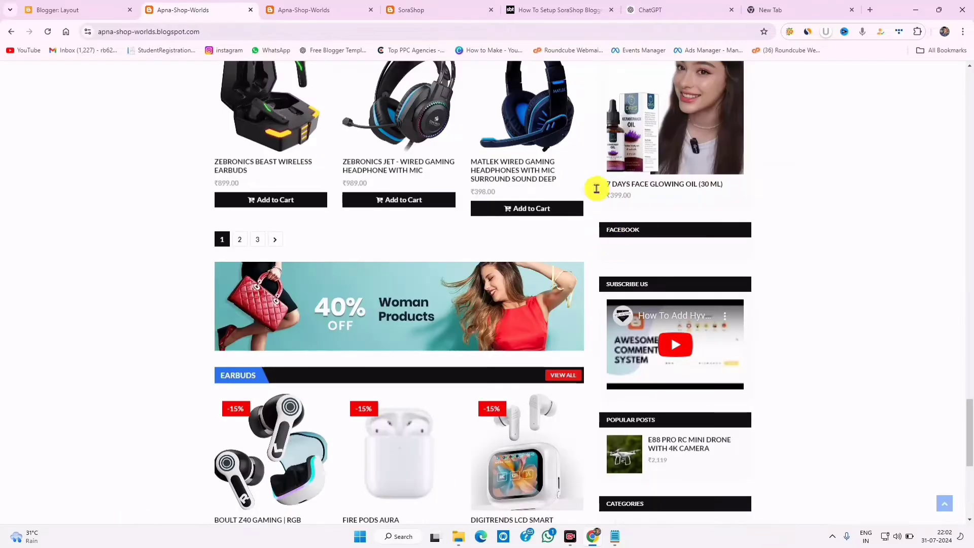
- Check the Facebook gadget's page address in the sidebar and close it unchanged
{"action": "left_click", "coordinate": [109, 10]}
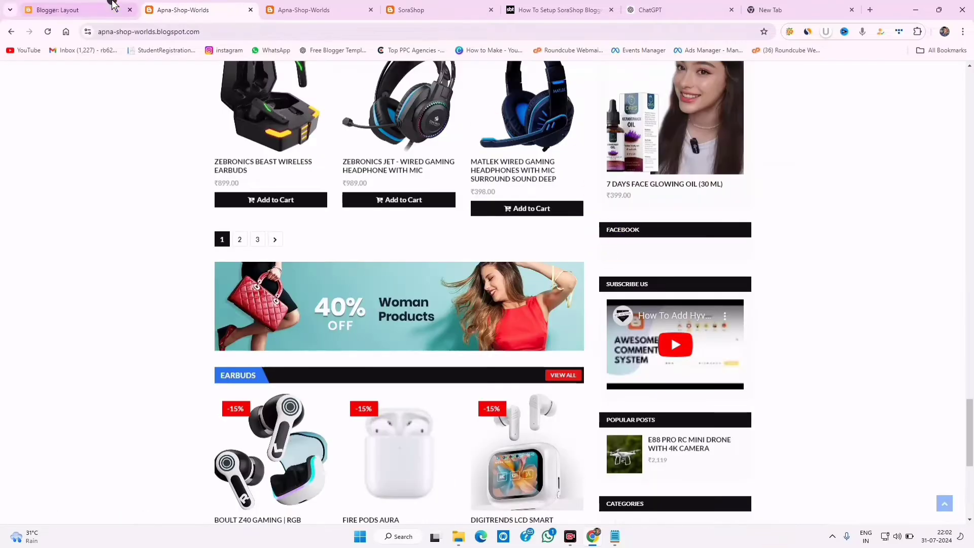
{"action": "scroll", "coordinate": [571, 378], "scroll_direction": "down", "scroll_amount": 3}
{"action": "scroll", "coordinate": [619, 289], "scroll_direction": "up", "scroll_amount": 8}
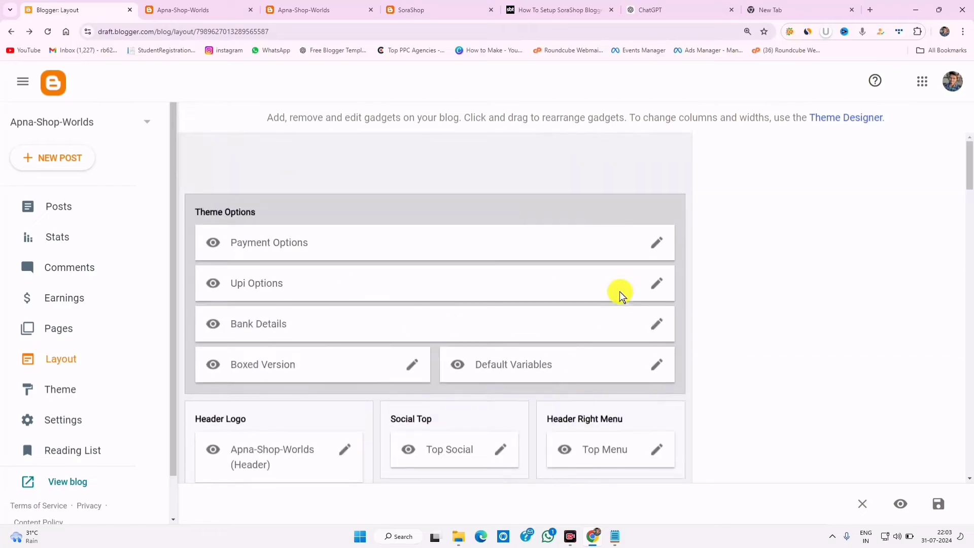
{"action": "scroll", "coordinate": [619, 289], "scroll_direction": "down", "scroll_amount": 14}
{"action": "scroll", "coordinate": [624, 305], "scroll_direction": "down", "scroll_amount": 3}
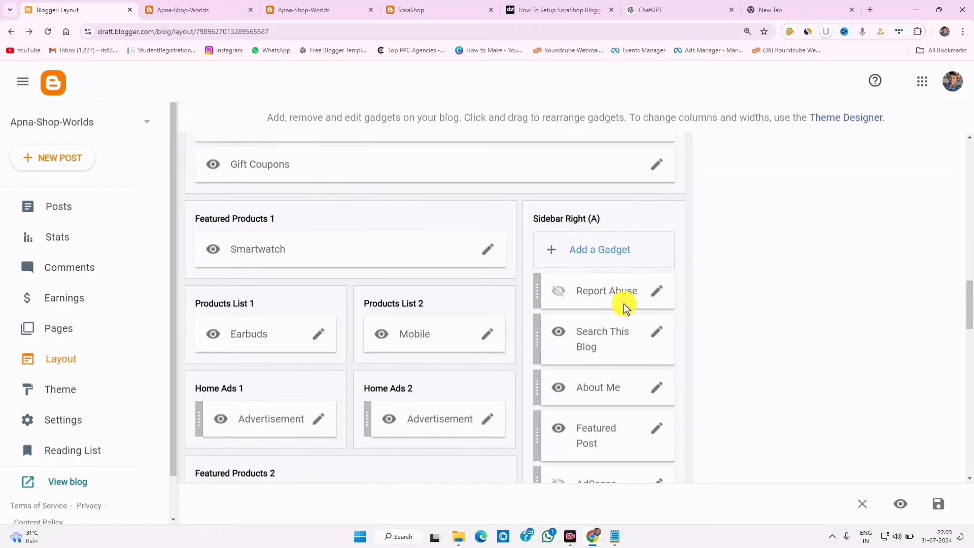
{"action": "scroll", "coordinate": [631, 372], "scroll_direction": "down", "scroll_amount": 3}
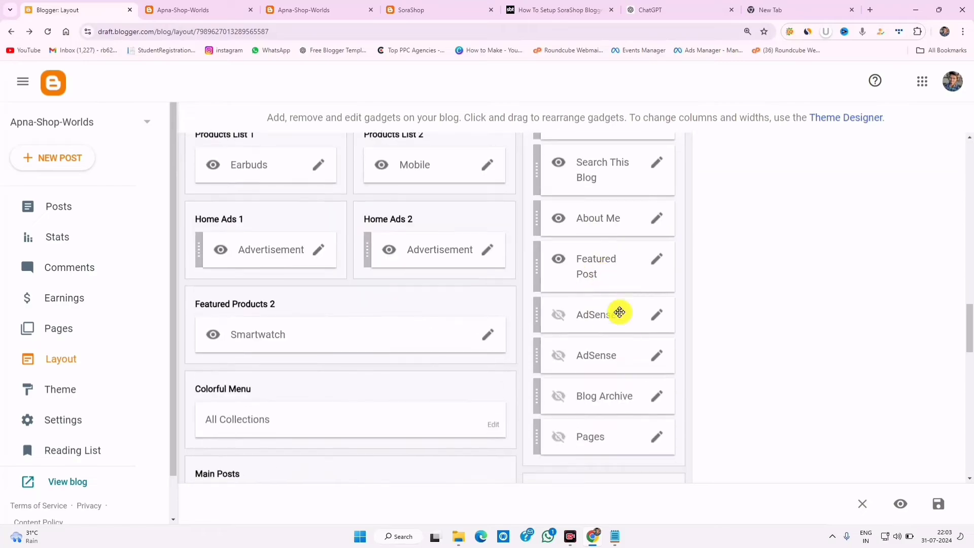
{"action": "scroll", "coordinate": [619, 312], "scroll_direction": "down", "scroll_amount": 6}
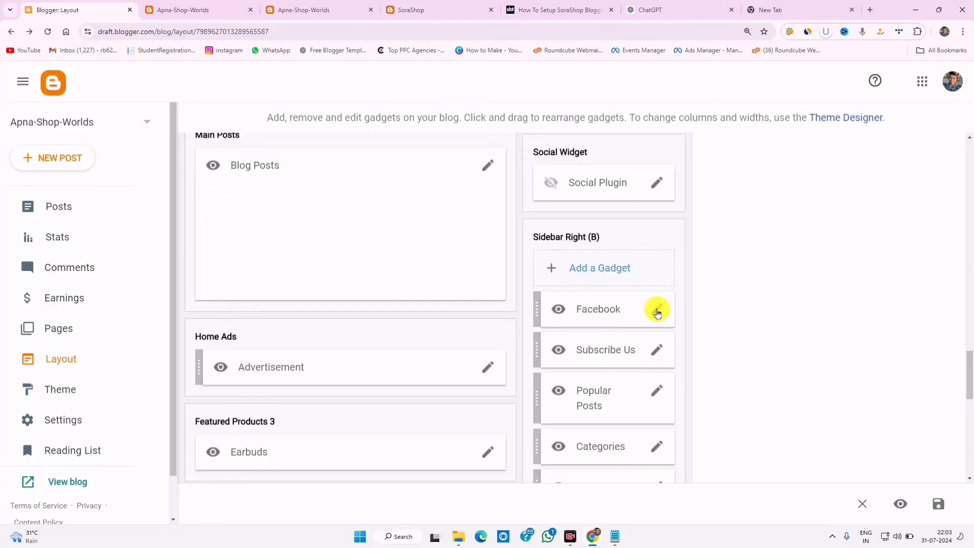
{"action": "left_click", "coordinate": [658, 312]}
{"action": "left_click_drag", "start_coordinate": [406, 312], "coordinate": [576, 312]}
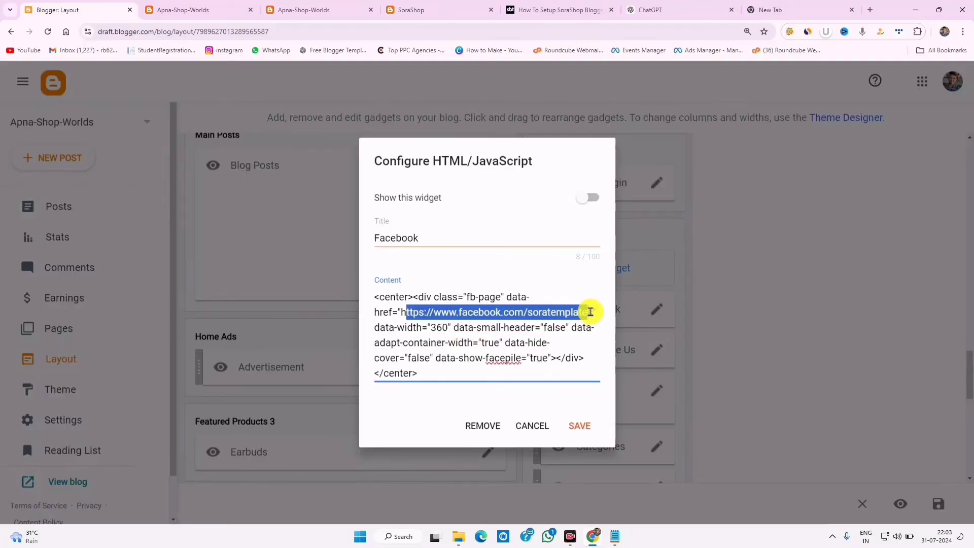
{"action": "left_click", "coordinate": [536, 431]}
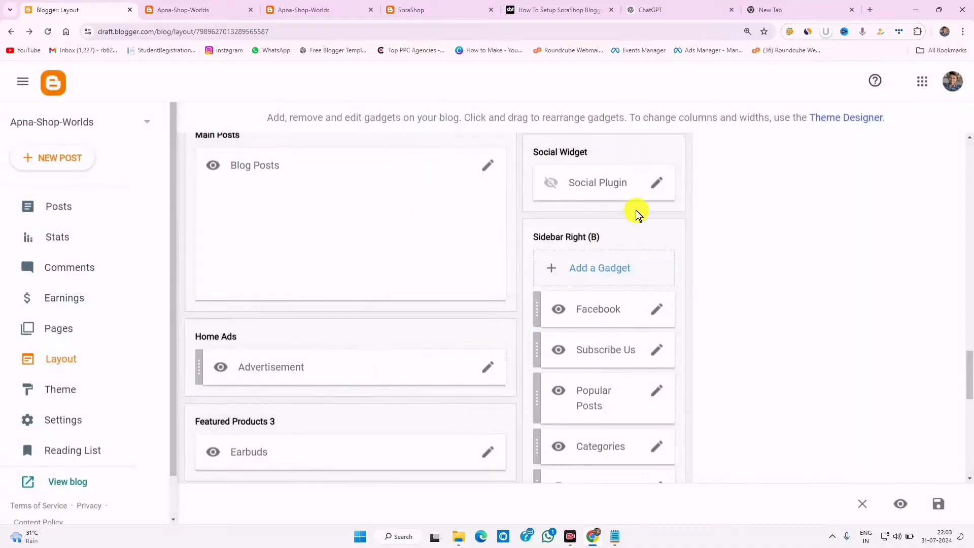
- Hide the Facebook and Subscribe Us sidebar gadgets
{"action": "left_click", "coordinate": [653, 311]}
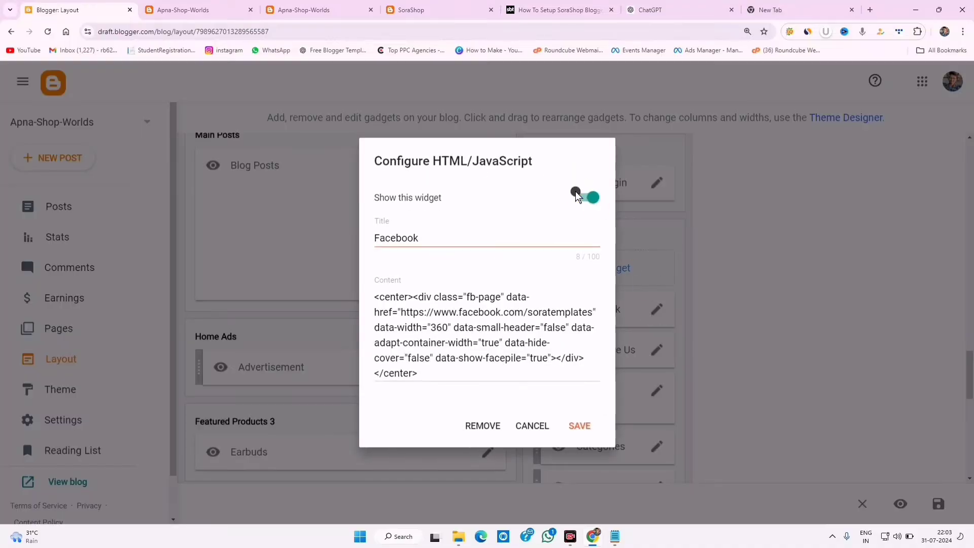
{"action": "left_click", "coordinate": [568, 200]}
{"action": "left_click", "coordinate": [580, 421]}
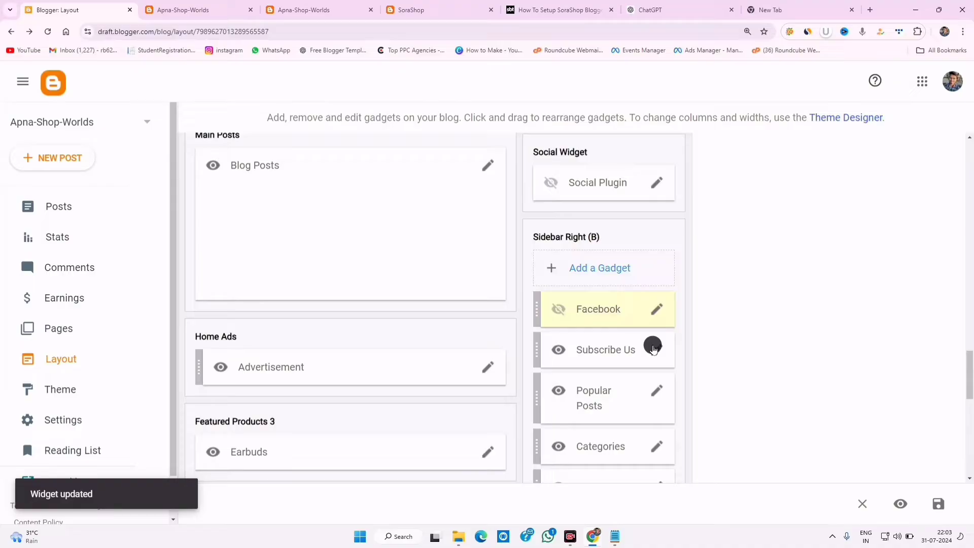
{"action": "left_click", "coordinate": [653, 349]}
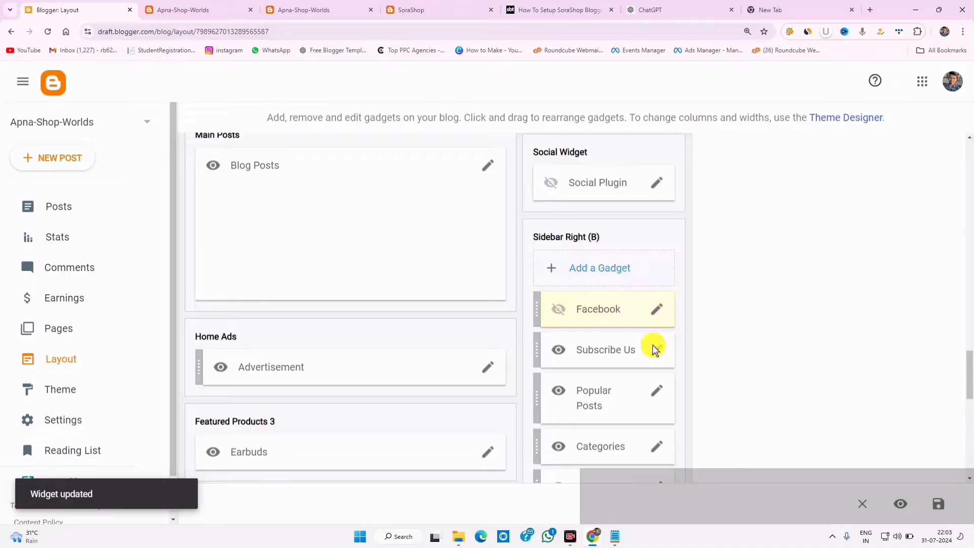
{"action": "left_click", "coordinate": [573, 162]}
{"action": "left_click", "coordinate": [585, 461]}
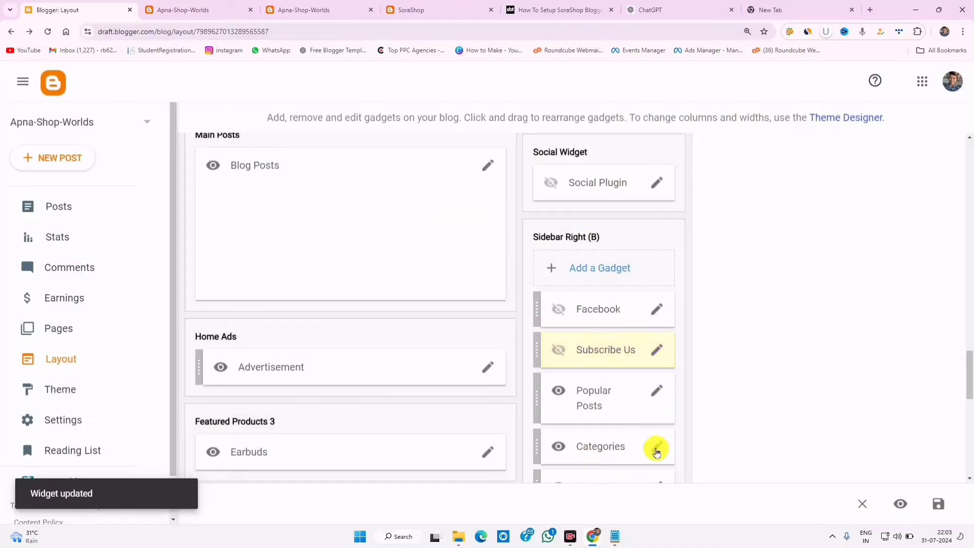
- Hide the Categories gadget after comparing against the live blog's sidebar
{"action": "left_click", "coordinate": [656, 450]}
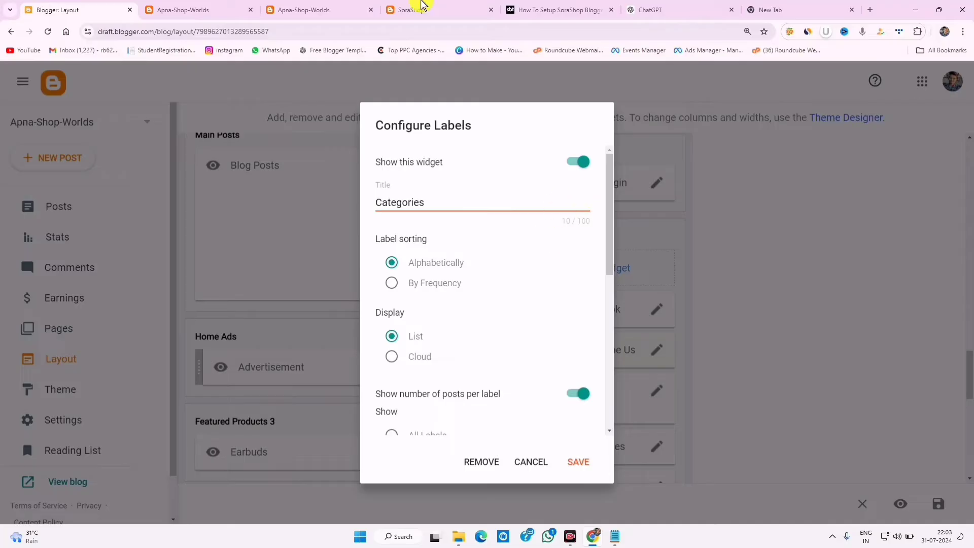
{"action": "left_click", "coordinate": [421, 8]}
{"action": "left_click", "coordinate": [191, 8]}
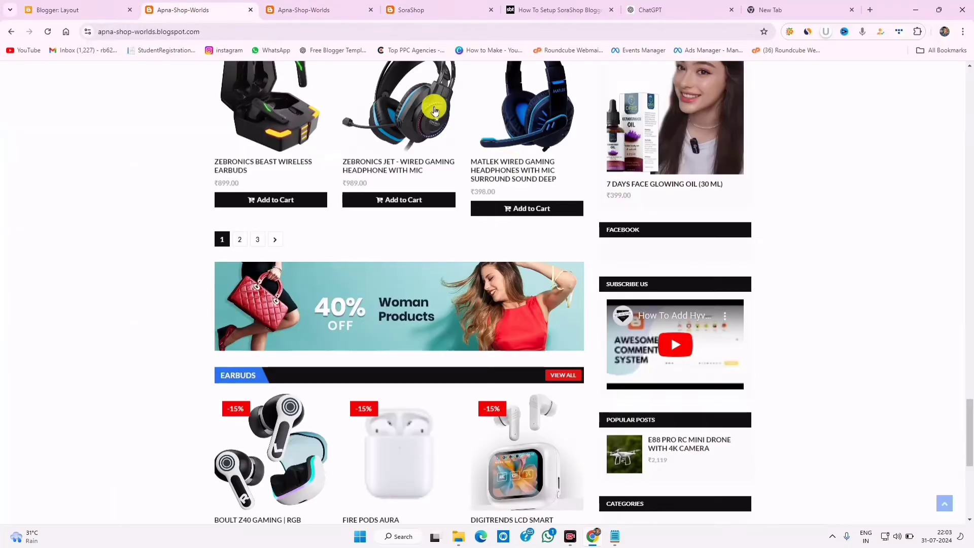
{"action": "scroll", "coordinate": [648, 359], "scroll_direction": "down", "scroll_amount": 7}
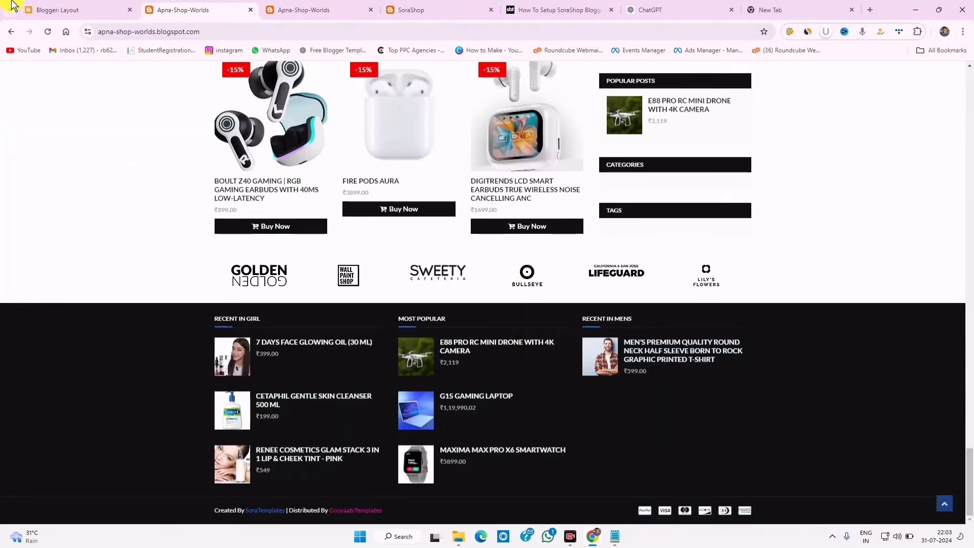
{"action": "left_click", "coordinate": [97, 9]}
{"action": "left_click", "coordinate": [578, 161]}
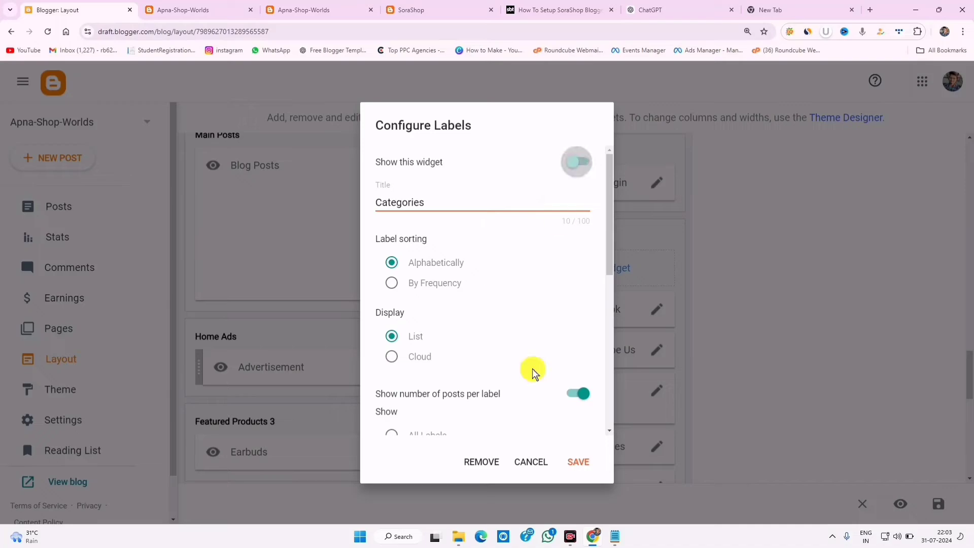
{"action": "left_click", "coordinate": [580, 461]}
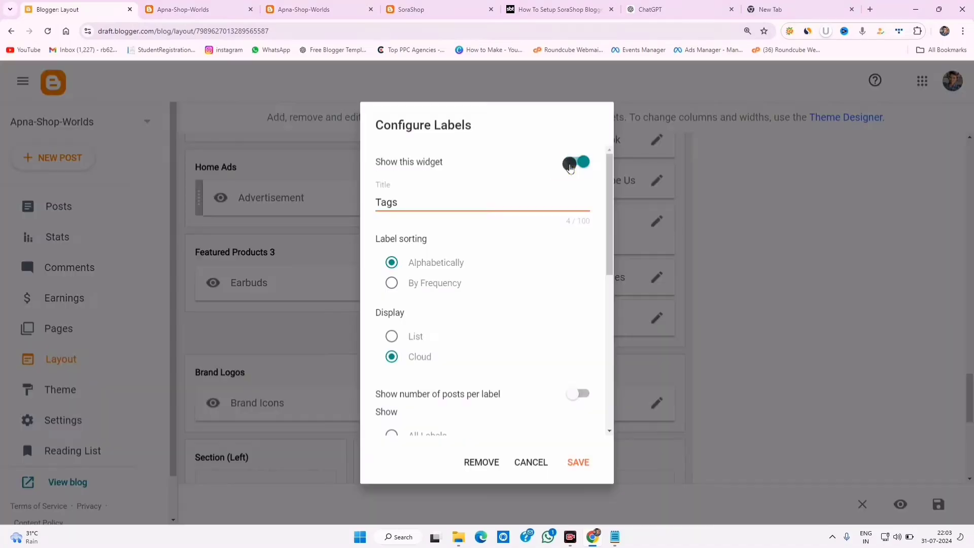
- Hide the Tags gadget and view the live APNA SHOP store page
{"action": "left_click", "coordinate": [576, 161]}
{"action": "left_click", "coordinate": [578, 461]}
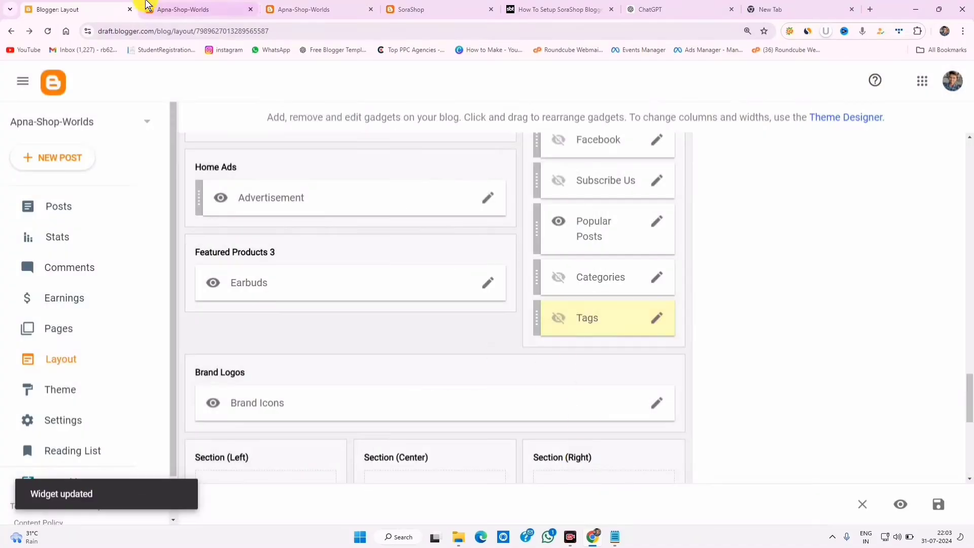
{"action": "left_click", "coordinate": [183, 10]}
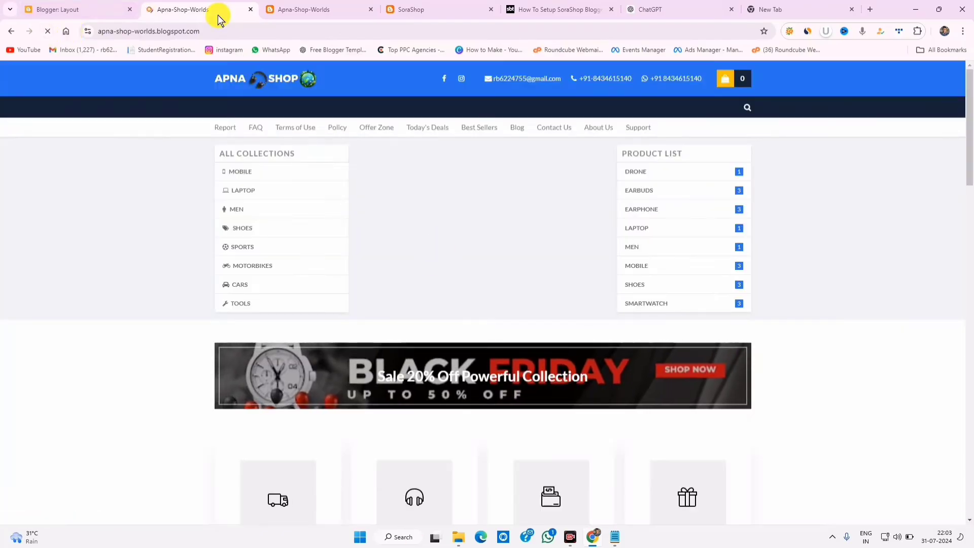
{"action": "left_click_drag", "start_coordinate": [219, 30], "coordinate": [110, 32]}
{"action": "scroll", "coordinate": [531, 269], "scroll_direction": "up", "scroll_amount": 3}
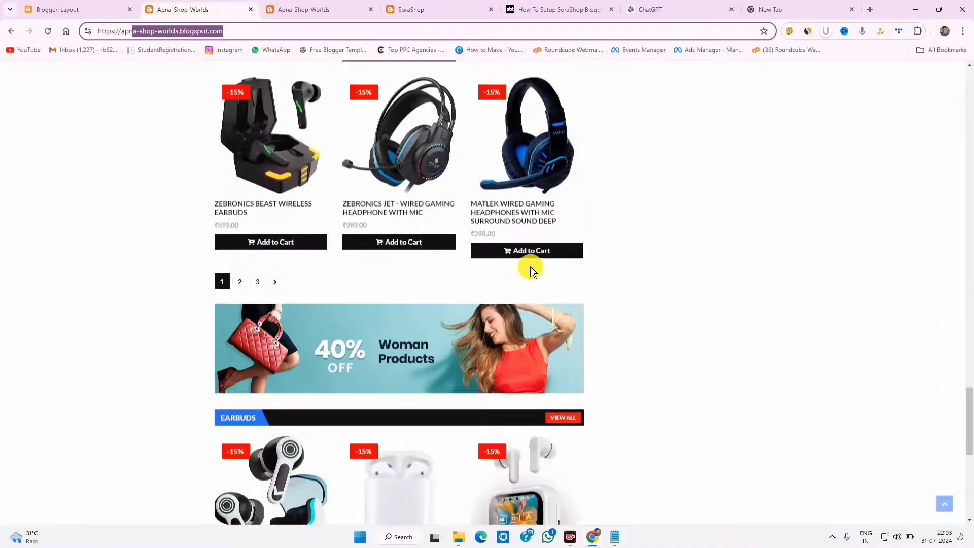
{"action": "scroll", "coordinate": [535, 293], "scroll_direction": "up", "scroll_amount": 15}
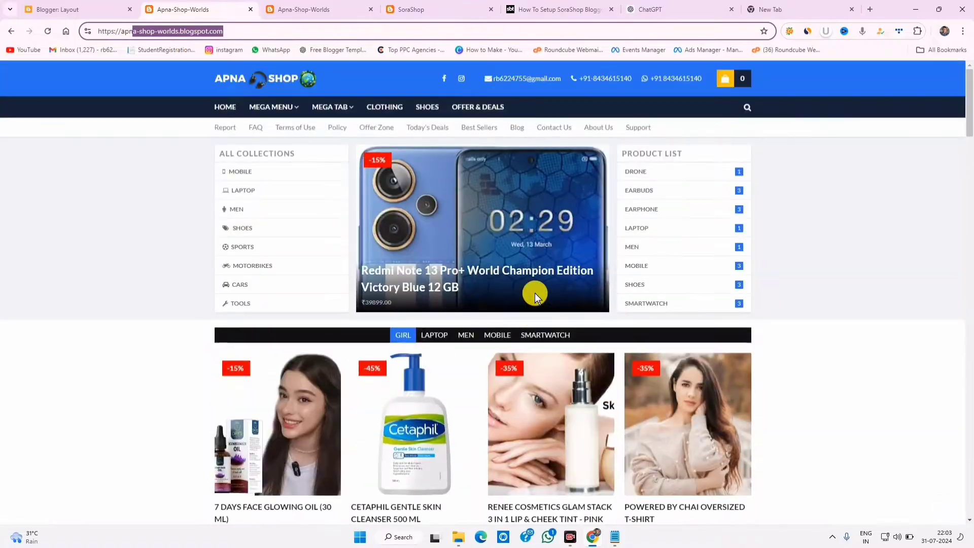
{"action": "scroll", "coordinate": [534, 294], "scroll_direction": "down", "scroll_amount": 20}
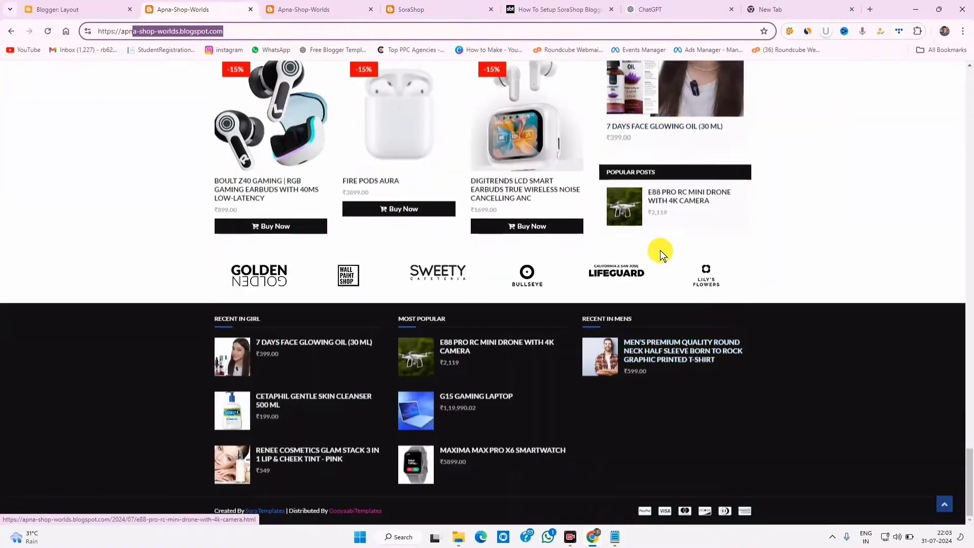
{"action": "scroll", "coordinate": [659, 250], "scroll_direction": "up", "scroll_amount": 3}
{"action": "scroll", "coordinate": [674, 256], "scroll_direction": "down", "scroll_amount": 3}
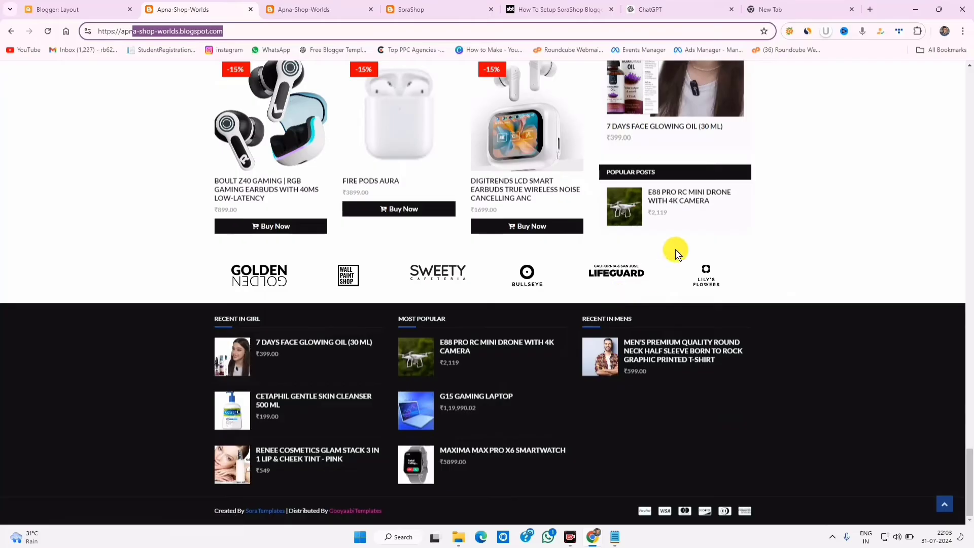
{"action": "scroll", "coordinate": [674, 249], "scroll_direction": "up", "scroll_amount": 20}
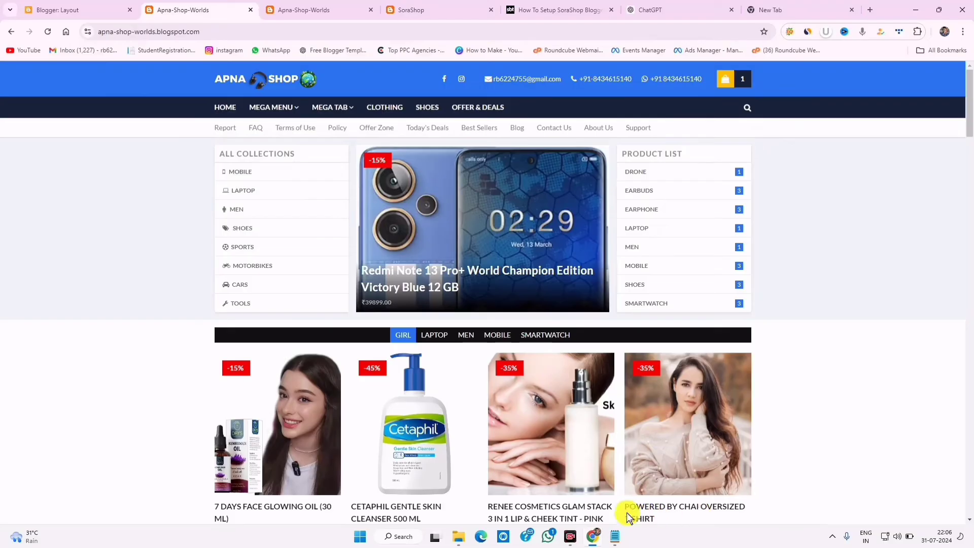
{"action": "mouse_move", "coordinate": [670, 127]}
{"action": "left_mouse_down"}
{"action": "mouse_move", "coordinate": [296, 156]}
{"action": "mouse_move", "coordinate": [495, 109]}
{"action": "mouse_move", "coordinate": [524, 124]}
{"action": "mouse_move", "coordinate": [624, 122]}
{"action": "left_mouse_up"}
{"action": "mouse_move", "coordinate": [532, 118]}
{"action": "left_mouse_down"}
{"action": "mouse_move", "coordinate": [504, 123]}
{"action": "mouse_move", "coordinate": [542, 125]}
{"action": "left_mouse_up"}
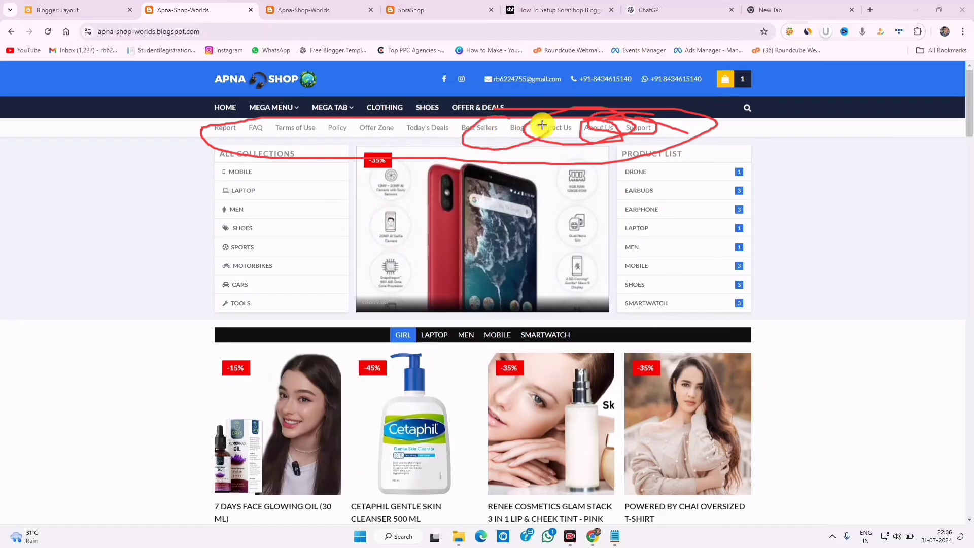
{"action": "left_click_drag", "start_coordinate": [596, 108], "coordinate": [616, 152]}
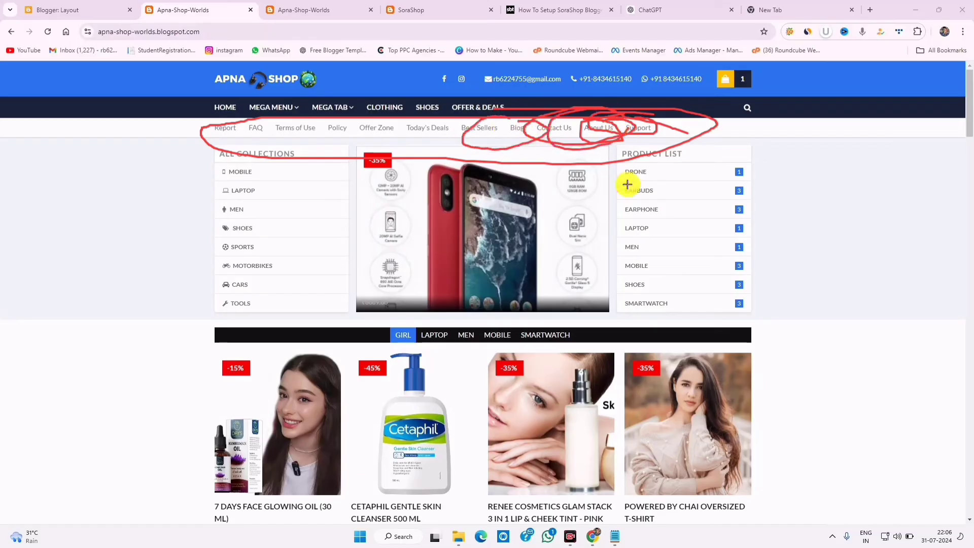
{"action": "left_click", "coordinate": [760, 510]}
{"action": "mouse_move", "coordinate": [226, 130]}
{"action": "left_mouse_down"}
{"action": "mouse_move", "coordinate": [636, 143]}
{"action": "mouse_move", "coordinate": [617, 140]}
{"action": "left_mouse_up"}
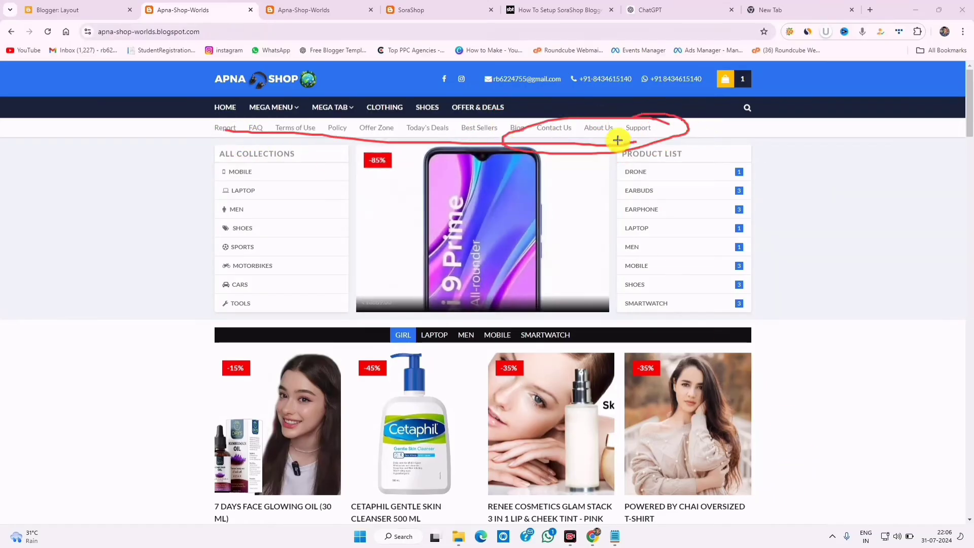
{"action": "left_click", "coordinate": [591, 512]}
{"action": "left_click", "coordinate": [838, 251]}
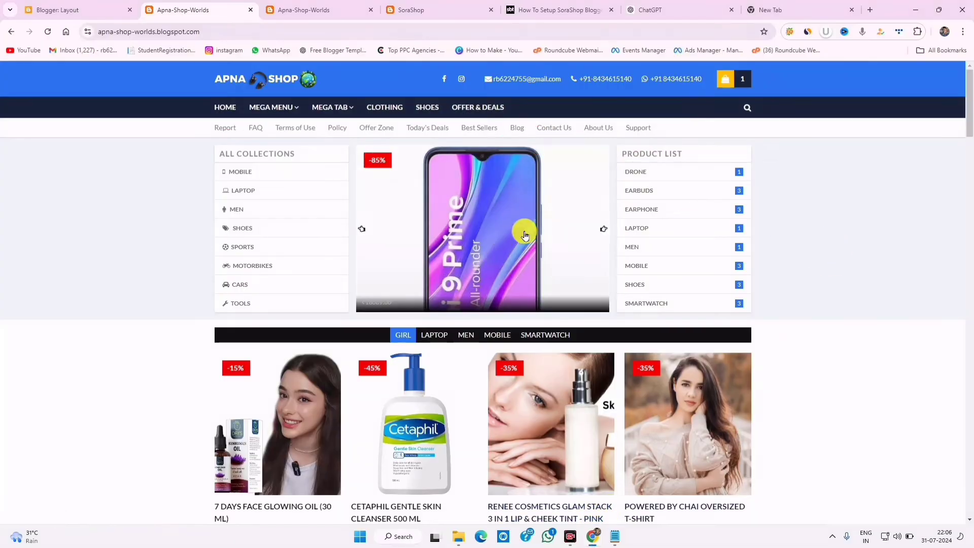
{"action": "scroll", "coordinate": [807, 280], "scroll_direction": "down", "scroll_amount": 20}
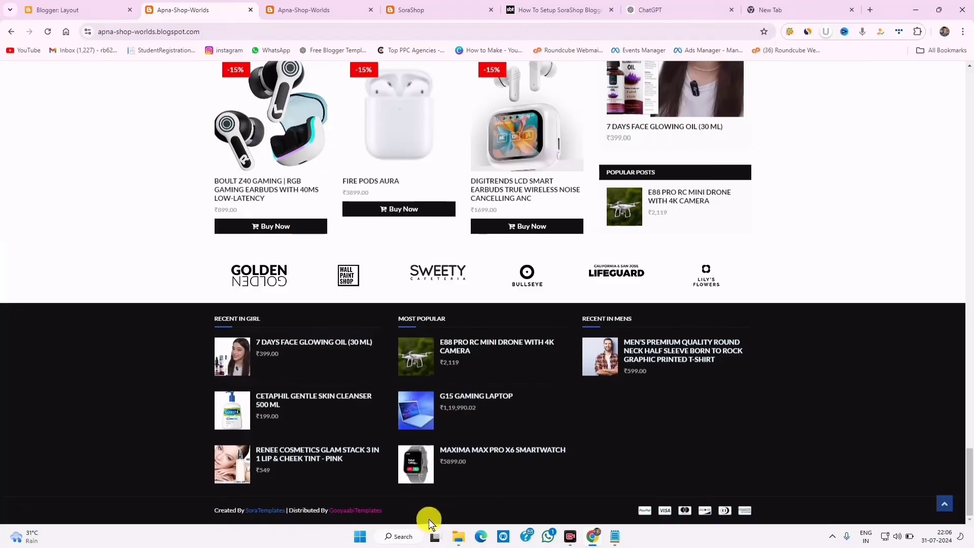
{"action": "scroll", "coordinate": [558, 408], "scroll_direction": "up", "scroll_amount": 1}
{"action": "scroll", "coordinate": [568, 413], "scroll_direction": "down", "scroll_amount": 1}
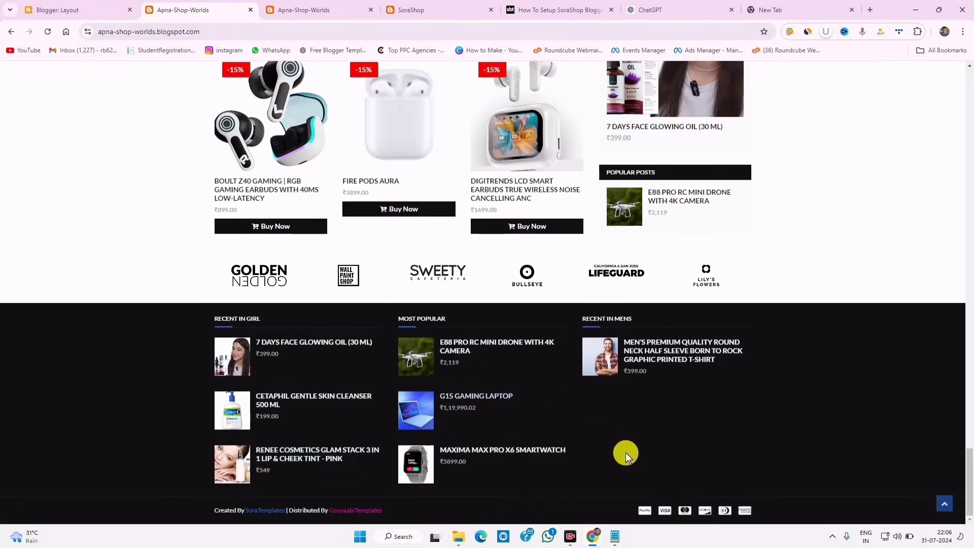
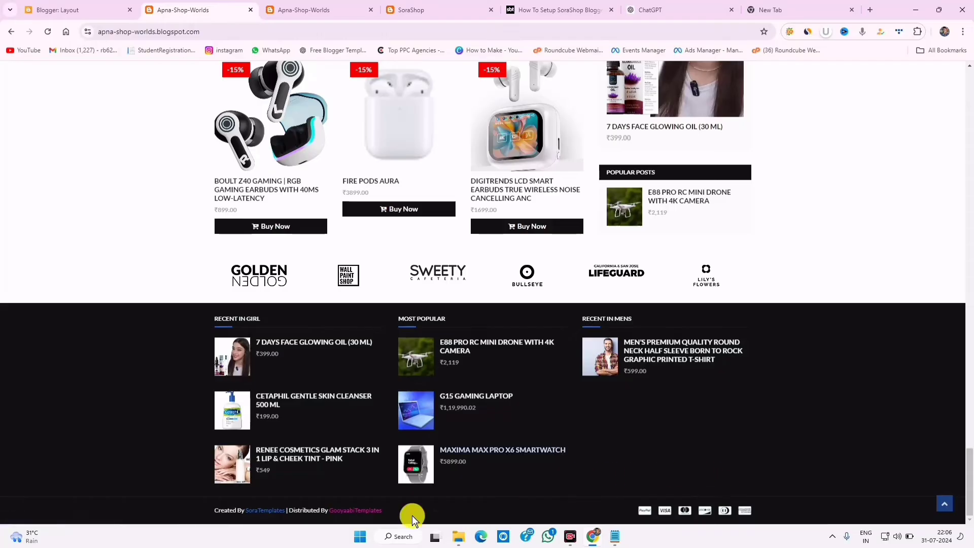
- Add the Redmi 9 Prime phone to the cart and view the cart
{"action": "left_click_drag", "start_coordinate": [228, 504], "coordinate": [445, 506]}
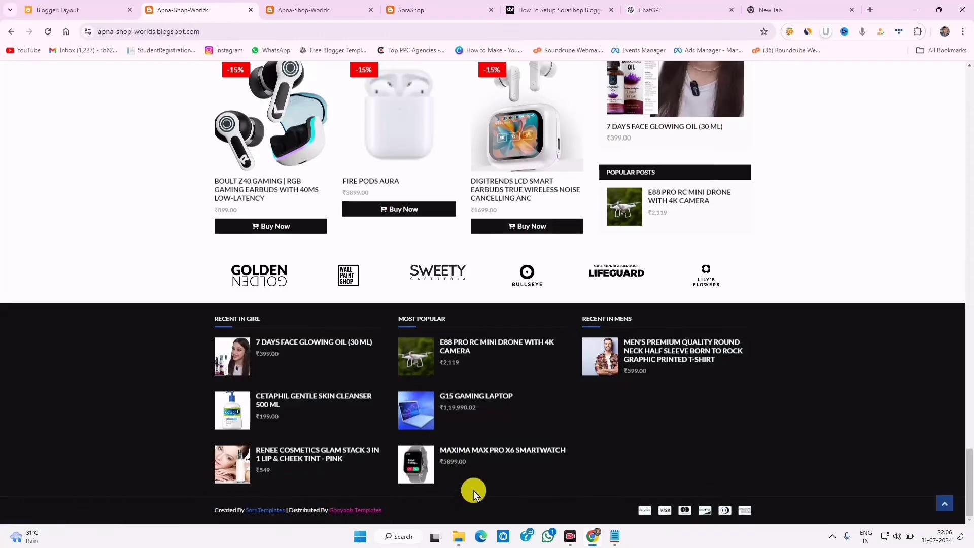
{"action": "scroll", "coordinate": [558, 380], "scroll_direction": "up", "scroll_amount": 20}
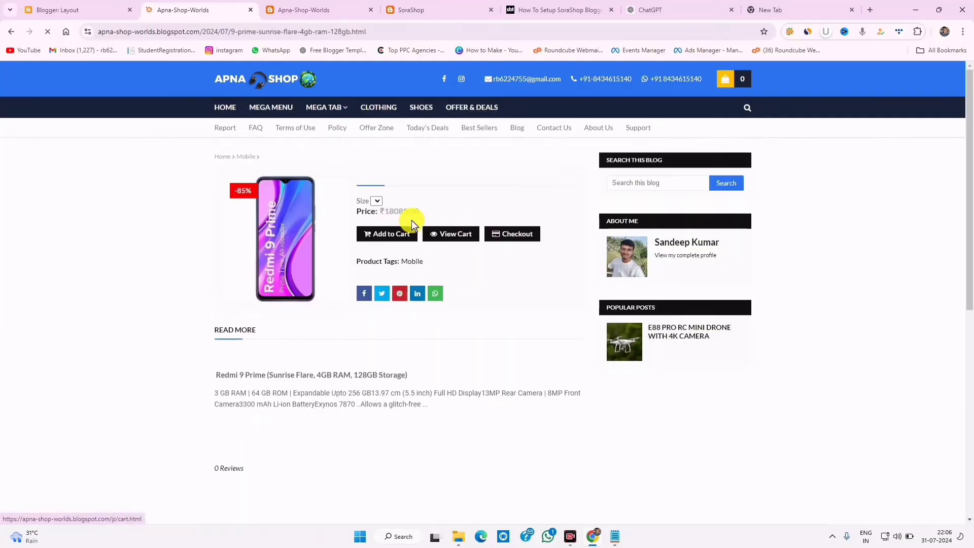
{"action": "left_click", "coordinate": [383, 234]}
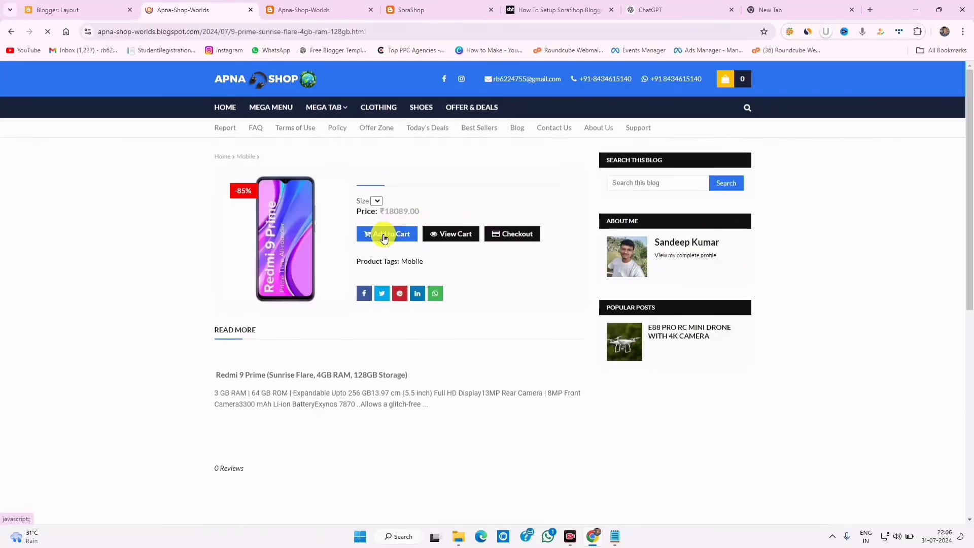
{"action": "left_click", "coordinate": [473, 235]}
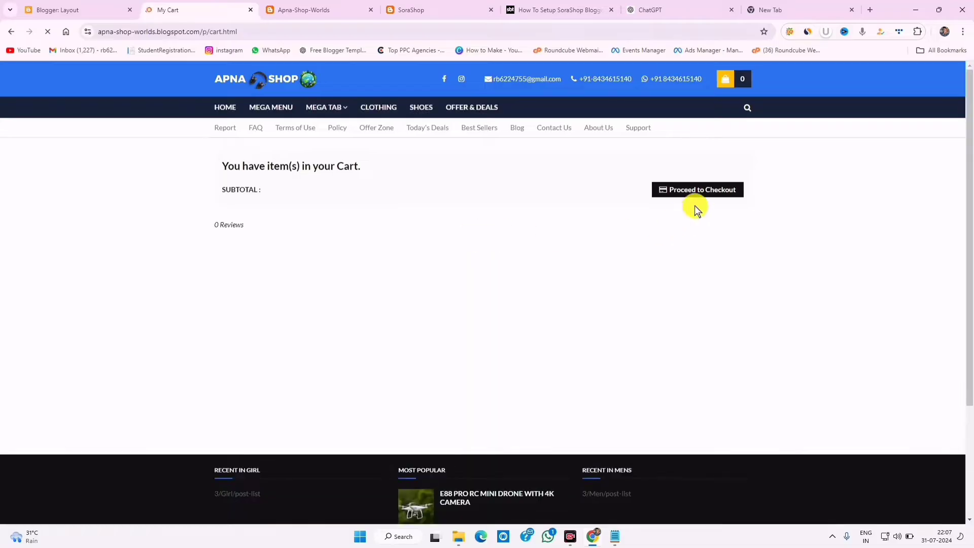
- Proceed to checkout with the $18,508.00 total, then return to Blogger's Layout page
{"action": "left_click", "coordinate": [698, 196]}
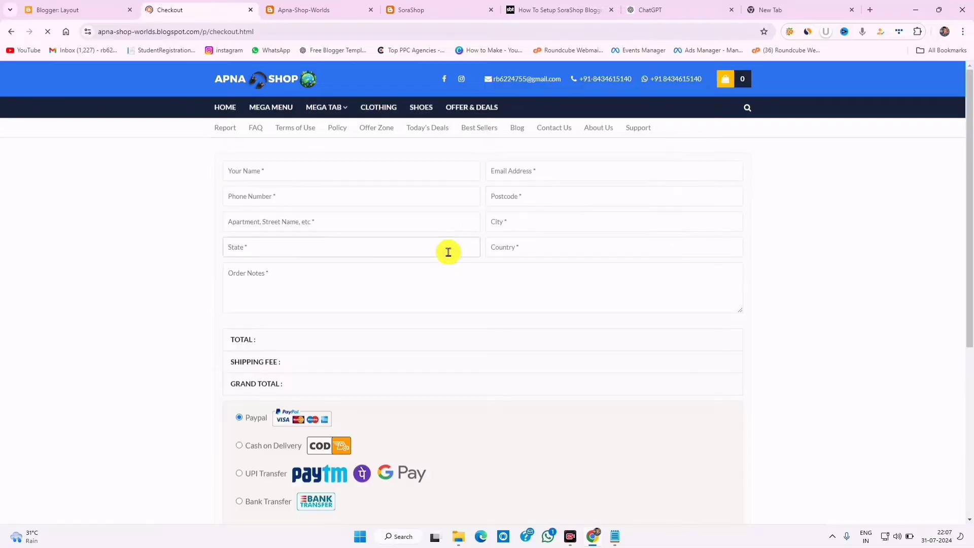
{"action": "scroll", "coordinate": [433, 385], "scroll_direction": "down", "scroll_amount": 6}
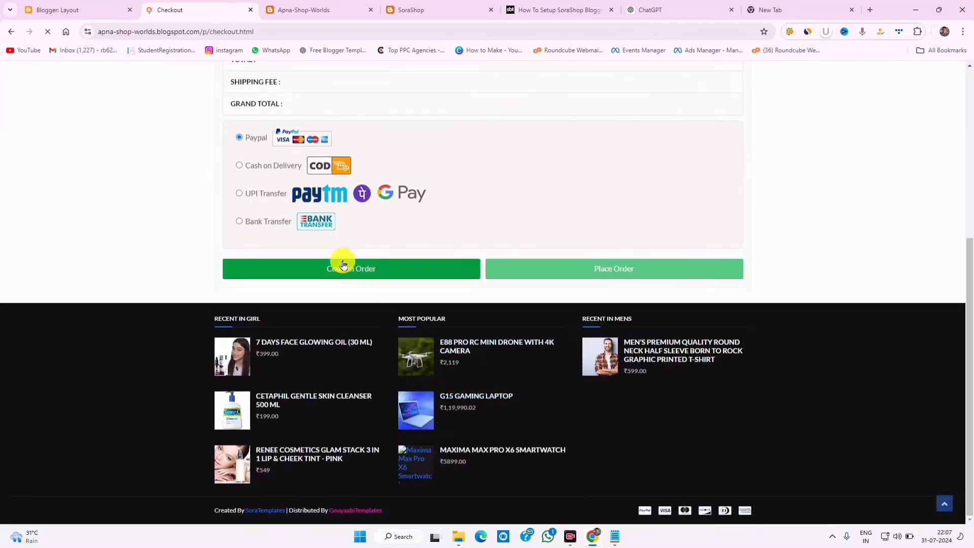
{"action": "left_click", "coordinate": [272, 167]}
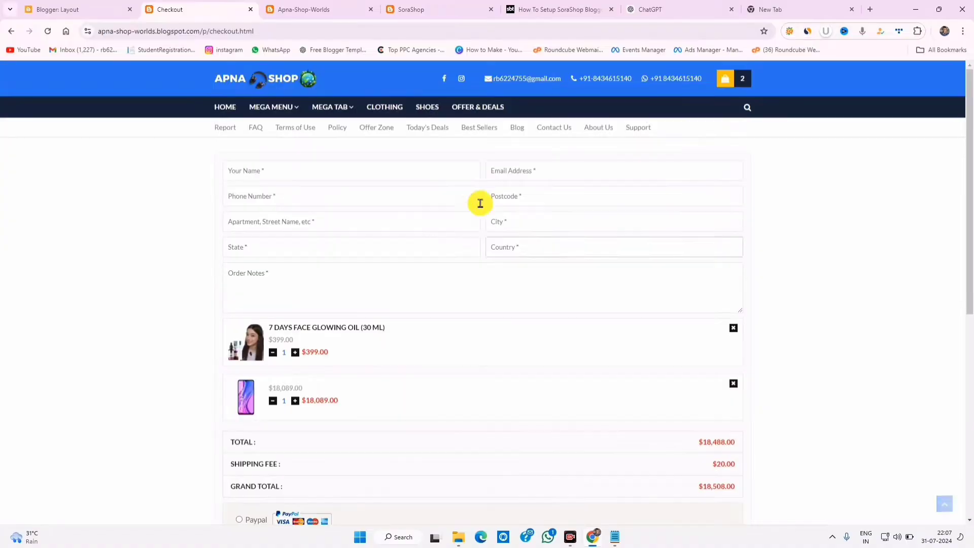
{"action": "left_click", "coordinate": [107, 7]}
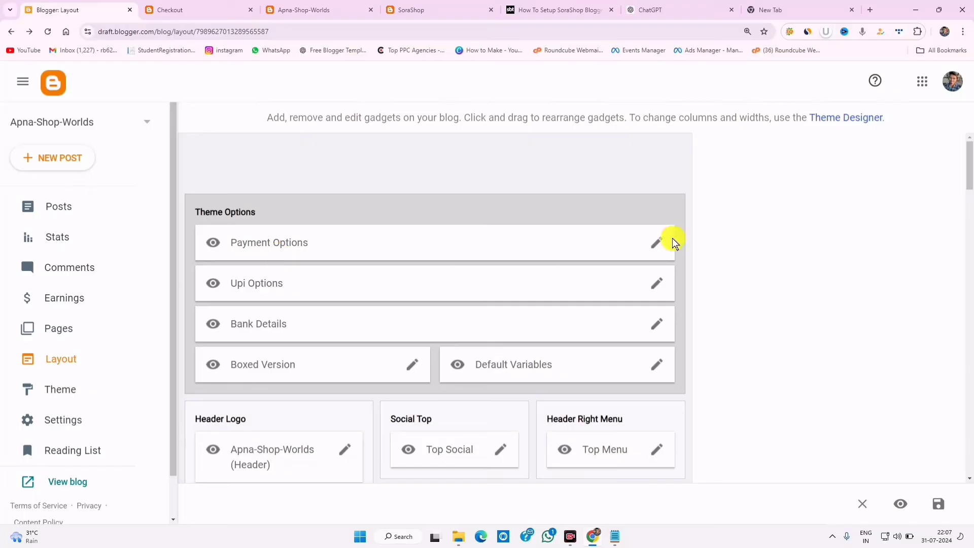
- Replace the Payment Options paypalMail entry with the shop owner's email, keep USD currency, and save
{"action": "left_click", "coordinate": [658, 245]}
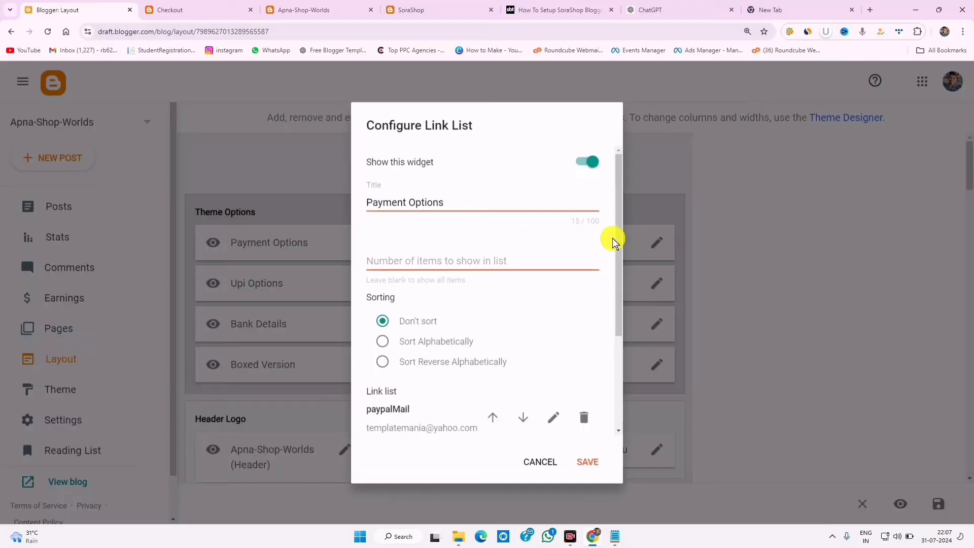
{"action": "left_click_drag", "start_coordinate": [619, 236], "coordinate": [619, 326]}
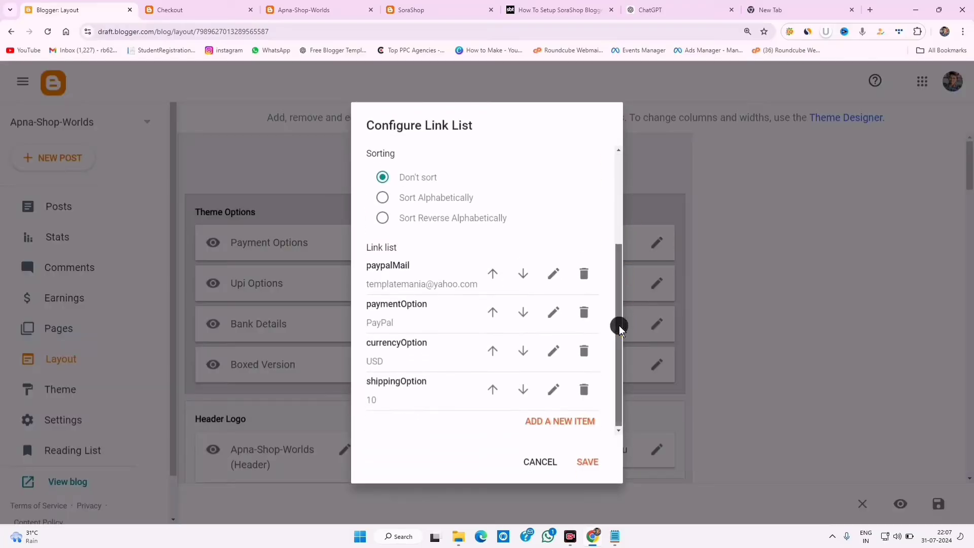
{"action": "left_click_drag", "start_coordinate": [387, 263], "coordinate": [450, 282]}
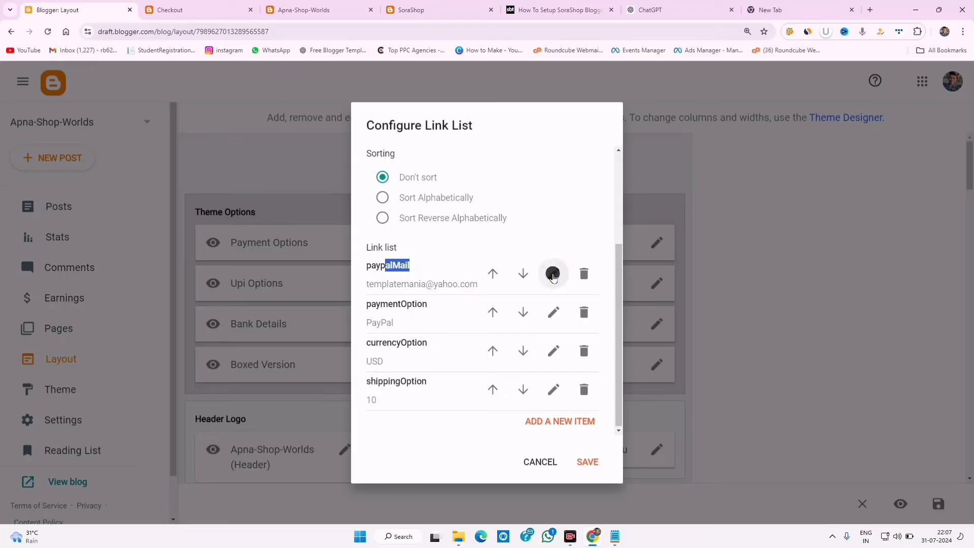
{"action": "left_click", "coordinate": [553, 273]}
{"action": "key", "text": "ctrl+a"}
{"action": "key", "text": "ctrl+v"}
{"action": "left_click", "coordinate": [580, 313]}
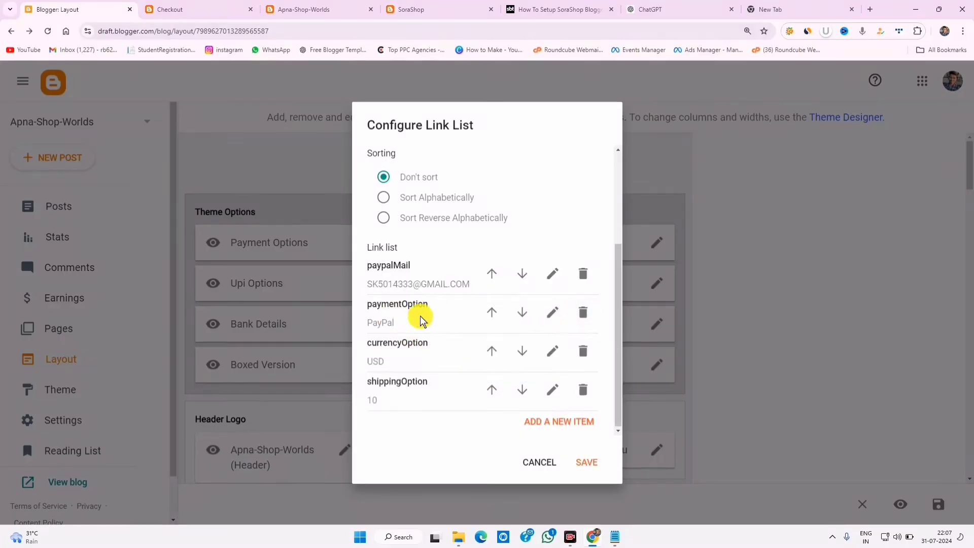
{"action": "left_click_drag", "start_coordinate": [378, 344], "coordinate": [428, 344]}
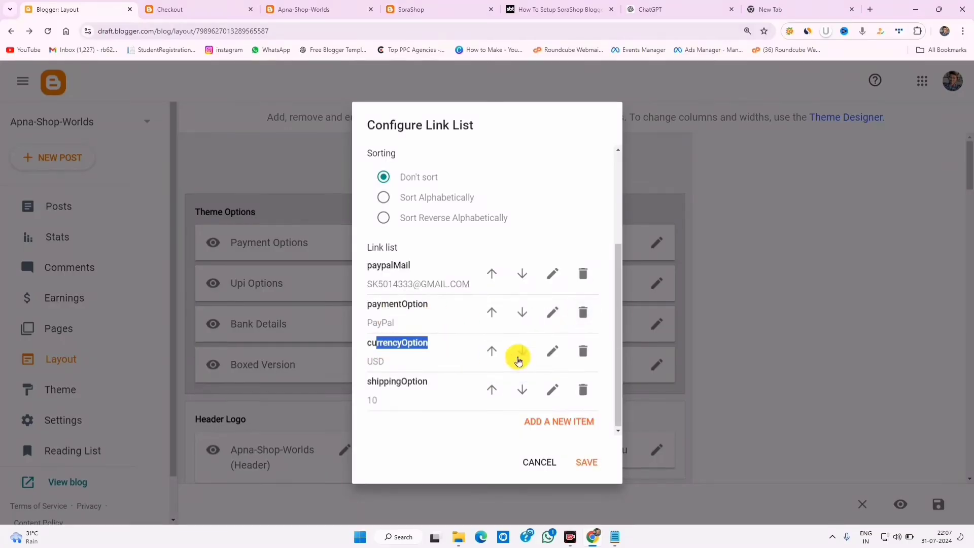
{"action": "left_click", "coordinate": [553, 351]}
{"action": "left_click", "coordinate": [539, 391]}
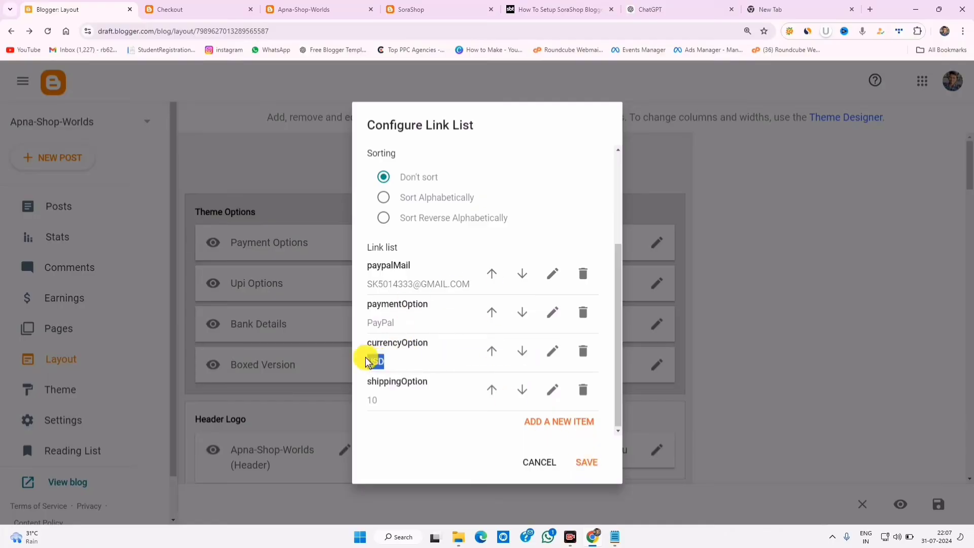
{"action": "left_click", "coordinate": [585, 459]}
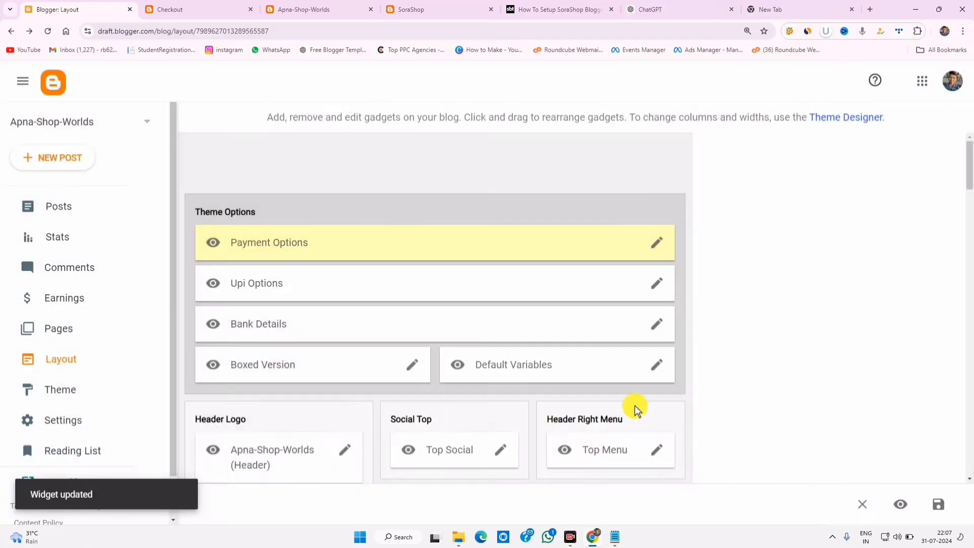
- Open the Upi Options gadget settings and scroll through its link items
{"action": "left_click", "coordinate": [654, 286]}
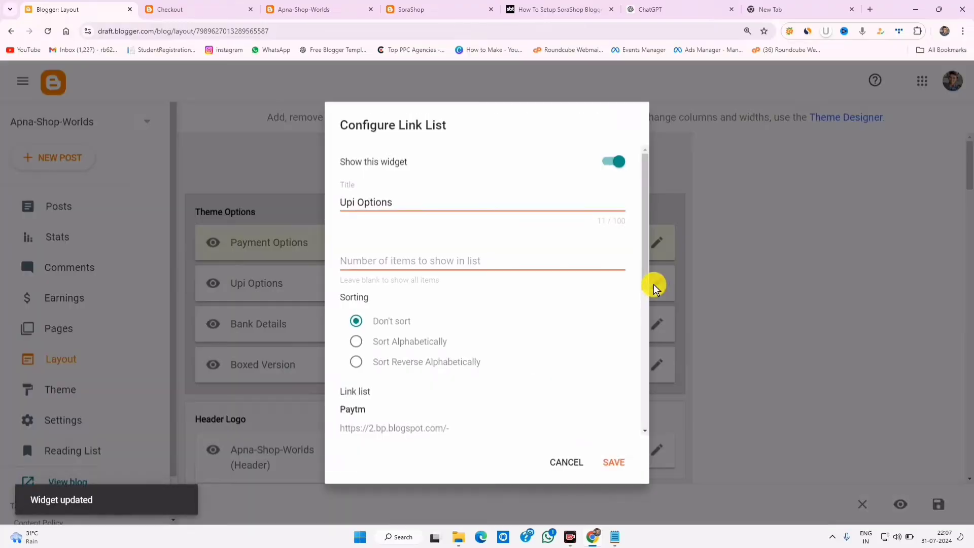
{"action": "left_click_drag", "start_coordinate": [643, 255], "coordinate": [647, 330]}
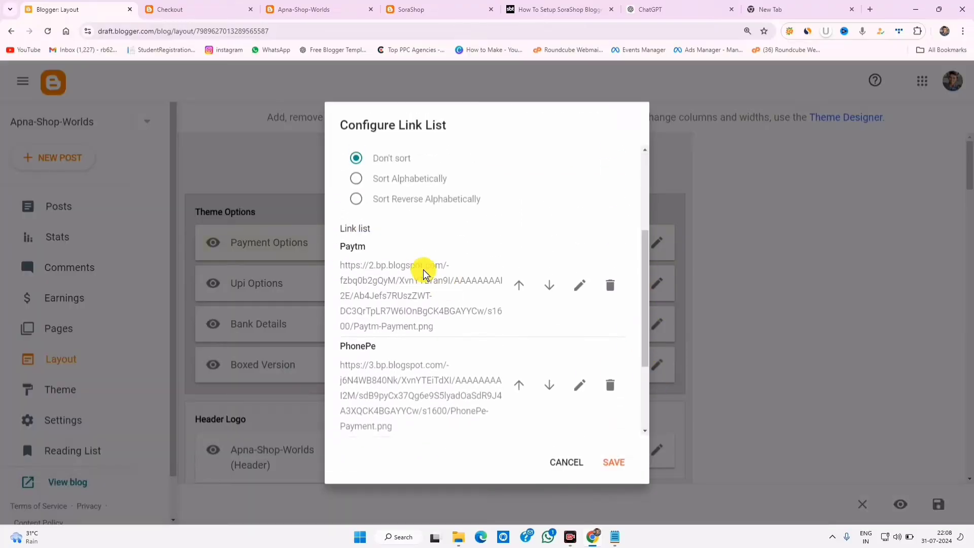
{"action": "scroll", "coordinate": [445, 276], "scroll_direction": "up", "scroll_amount": 2}
{"action": "scroll", "coordinate": [445, 278], "scroll_direction": "down", "scroll_amount": 4}
{"action": "scroll", "coordinate": [445, 278], "scroll_direction": "down", "scroll_amount": 1}
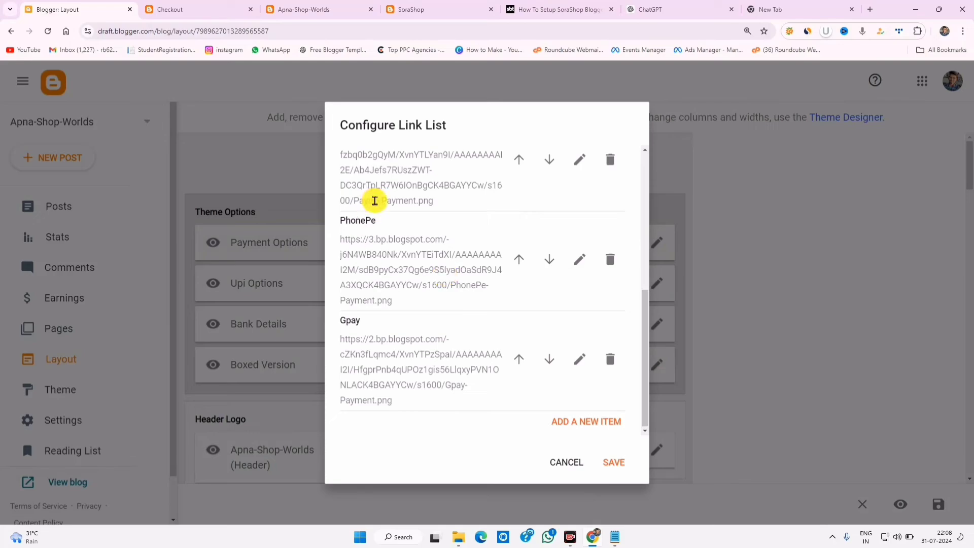
{"action": "scroll", "coordinate": [374, 200], "scroll_direction": "up", "scroll_amount": 3}
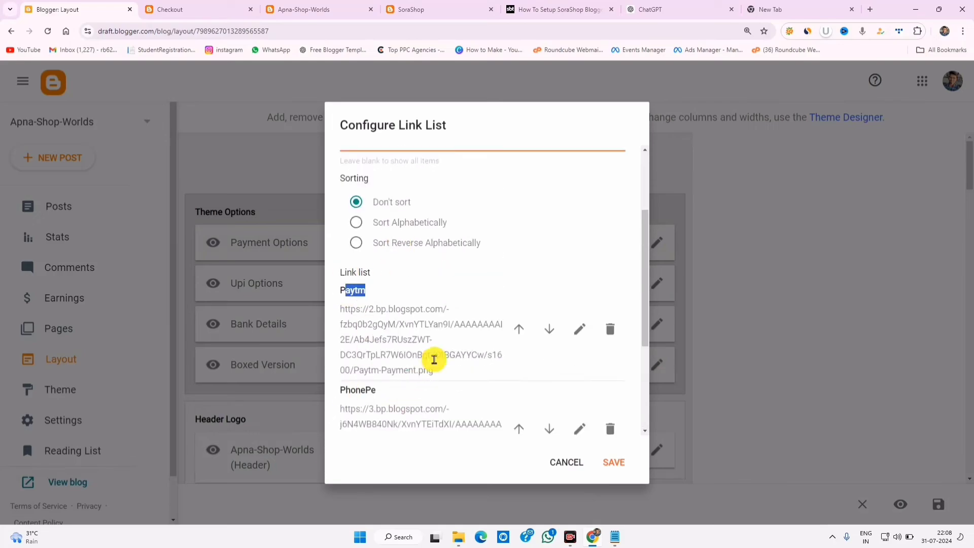
{"action": "scroll", "coordinate": [435, 359], "scroll_direction": "down", "scroll_amount": 3}
{"action": "scroll", "coordinate": [444, 337], "scroll_direction": "up", "scroll_amount": 3}
{"action": "scroll", "coordinate": [528, 325], "scroll_direction": "down", "scroll_amount": 3}
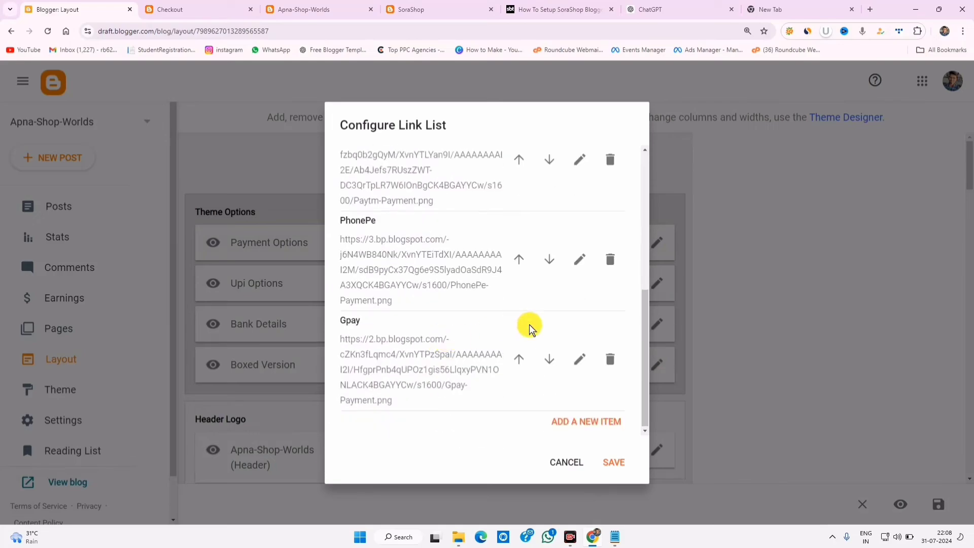
{"action": "scroll", "coordinate": [362, 354], "scroll_direction": "up", "scroll_amount": 2}
{"action": "left_click_drag", "start_coordinate": [350, 335], "coordinate": [377, 339]}
{"action": "scroll", "coordinate": [538, 265], "scroll_direction": "up", "scroll_amount": 2}
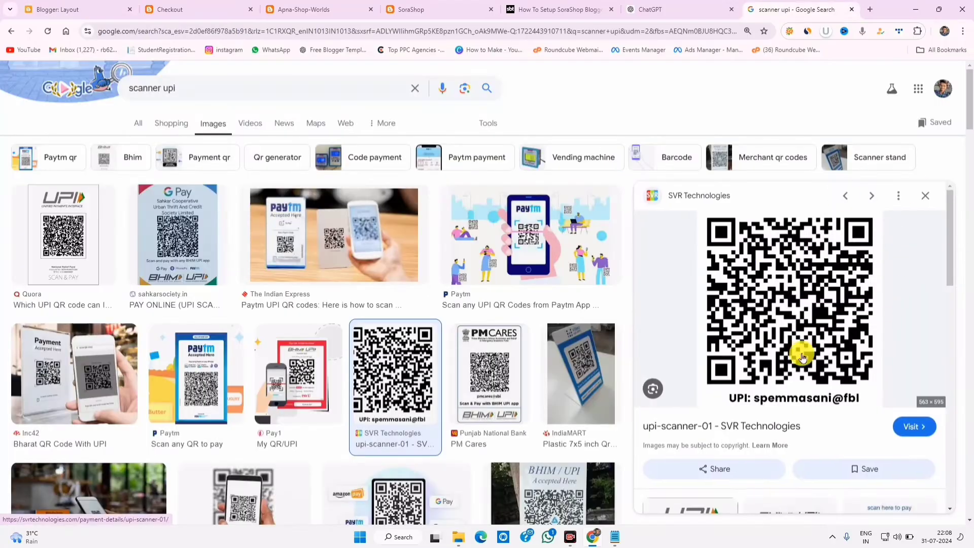
- Check the UPI QR image's options and the store tabs, then cancel the Upi Options edit
{"action": "right_click", "coordinate": [765, 322]}
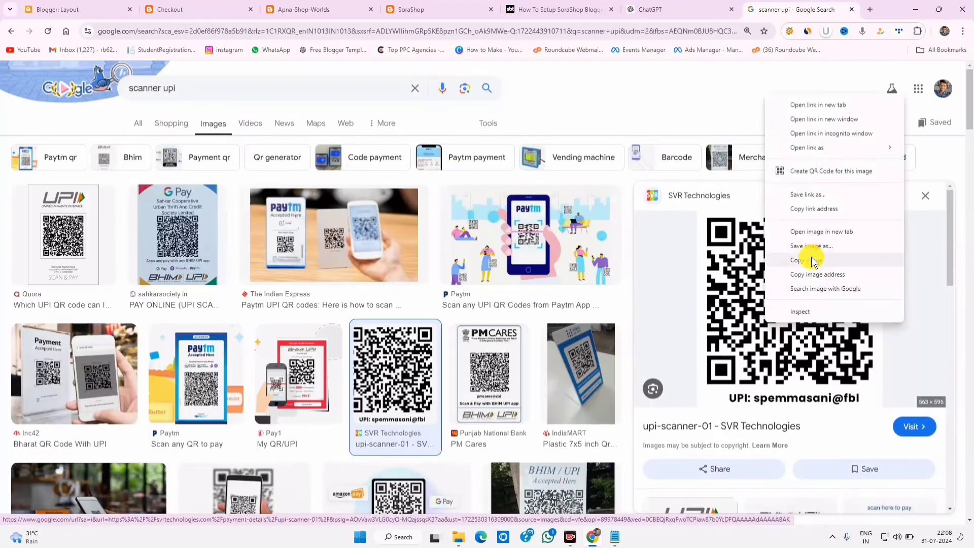
{"action": "left_click", "coordinate": [818, 274]}
{"action": "left_click", "coordinate": [195, 9]}
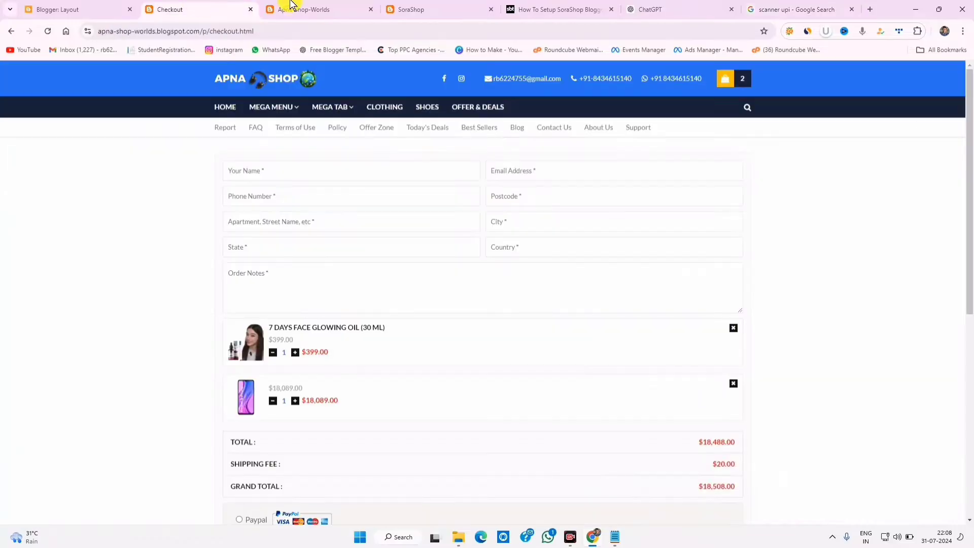
{"action": "left_click", "coordinate": [282, 9]}
{"action": "left_click", "coordinate": [95, 7]}
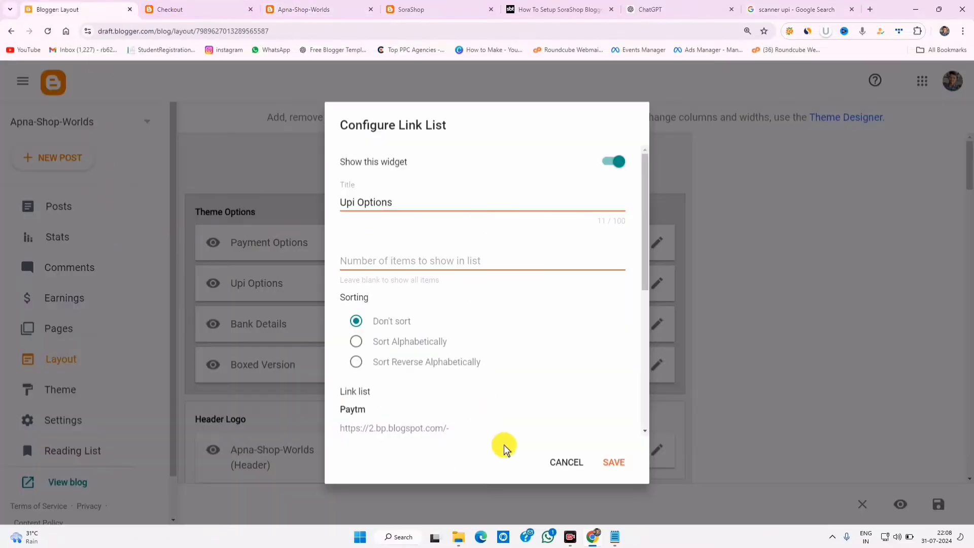
{"action": "left_click", "coordinate": [563, 456]}
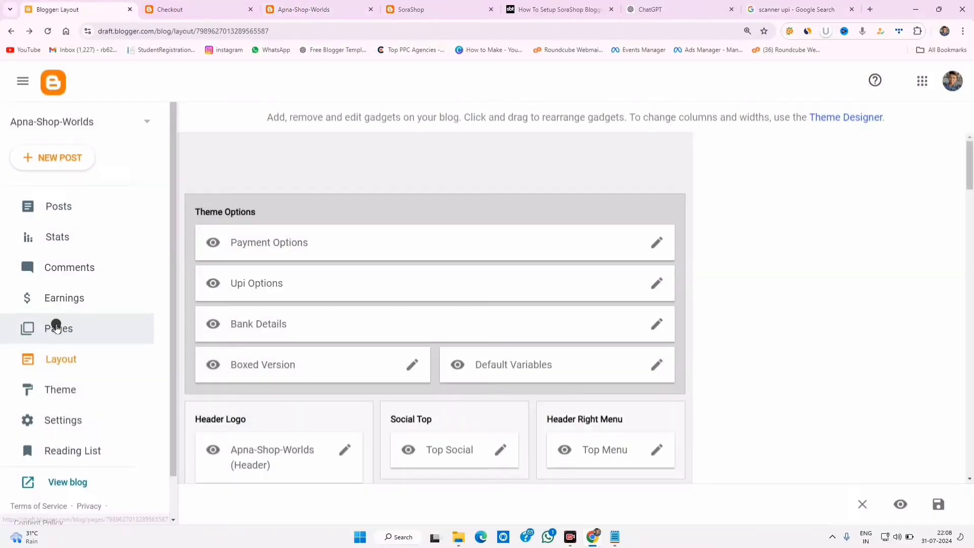
- Start a new blank page and look at the image insertion options
{"action": "left_click", "coordinate": [56, 323]}
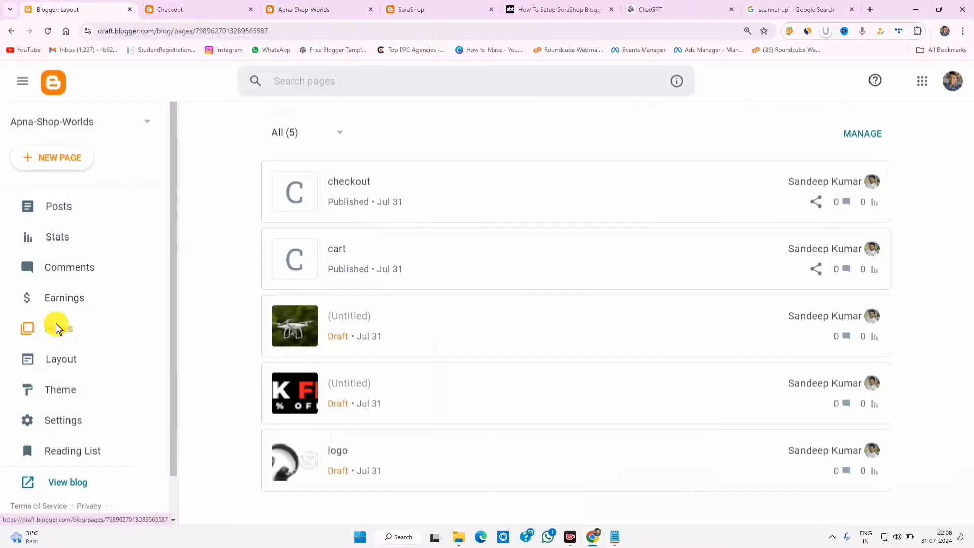
{"action": "left_click", "coordinate": [71, 157]}
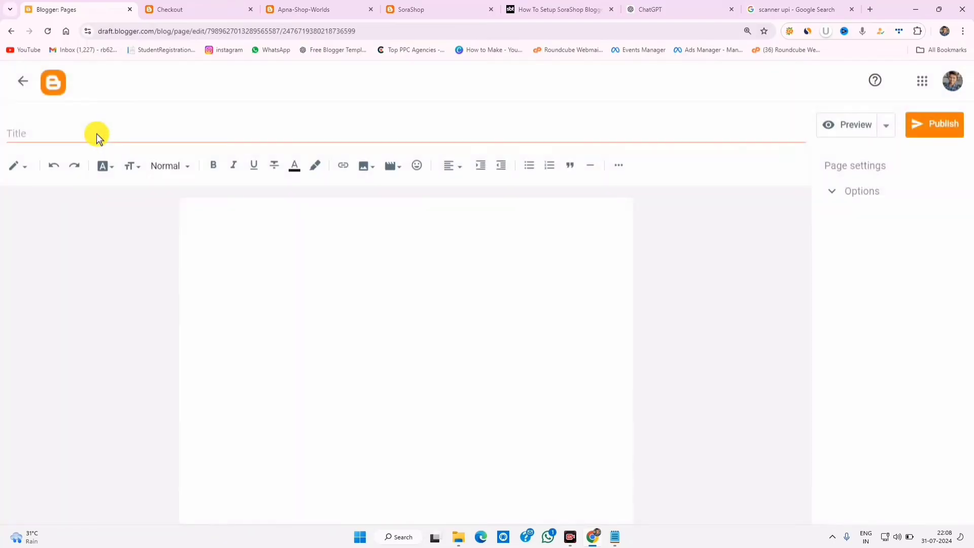
{"action": "left_click", "coordinate": [284, 259]}
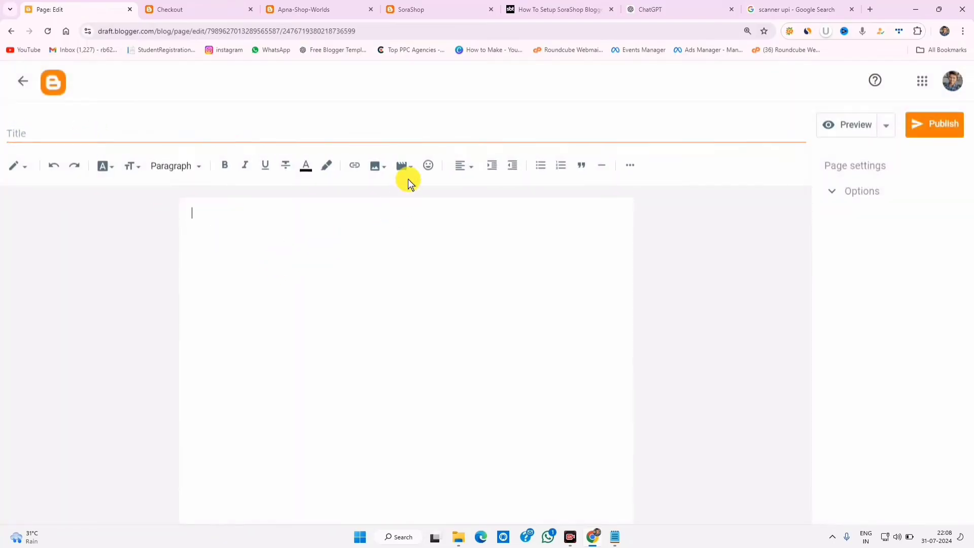
{"action": "left_click", "coordinate": [378, 165]}
{"action": "left_click", "coordinate": [766, 8]}
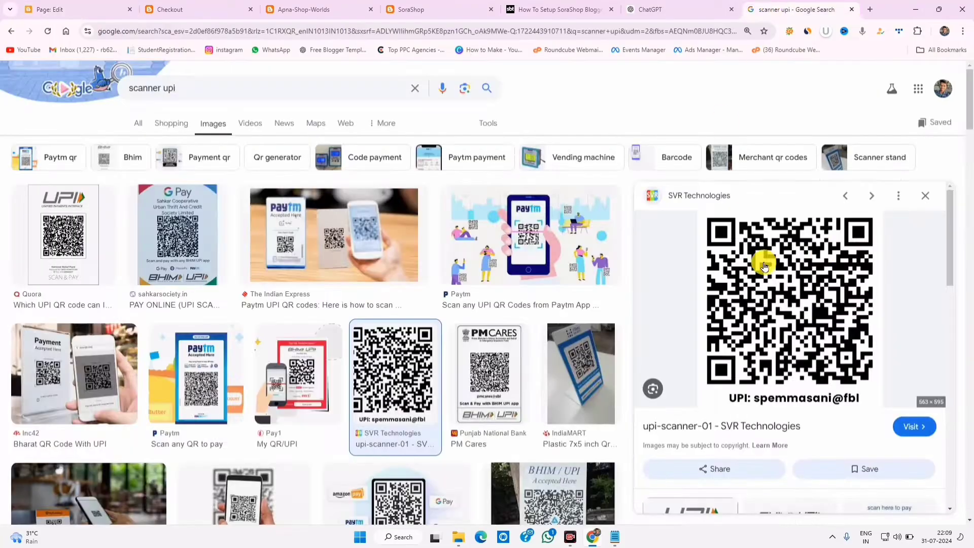
{"action": "left_click", "coordinate": [76, 9]}
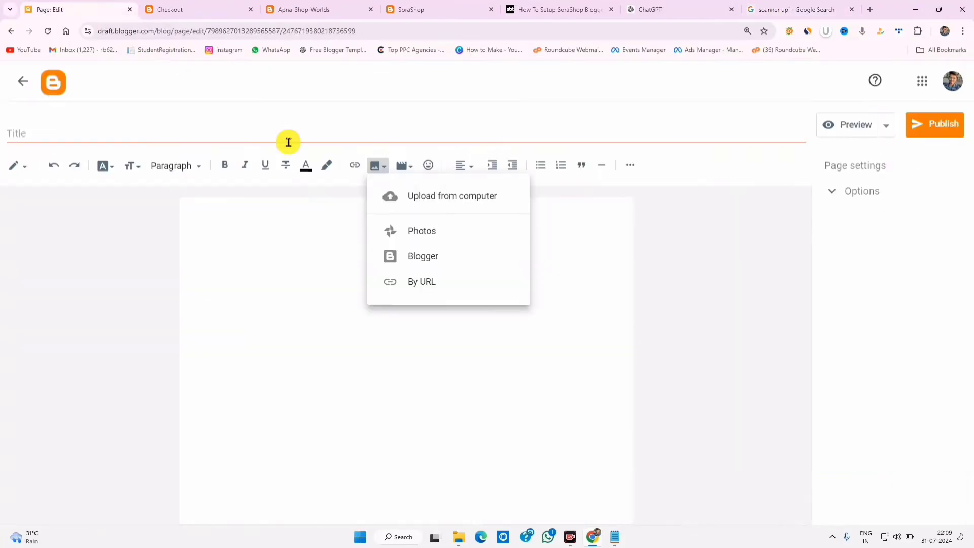
{"action": "left_click", "coordinate": [440, 198]}
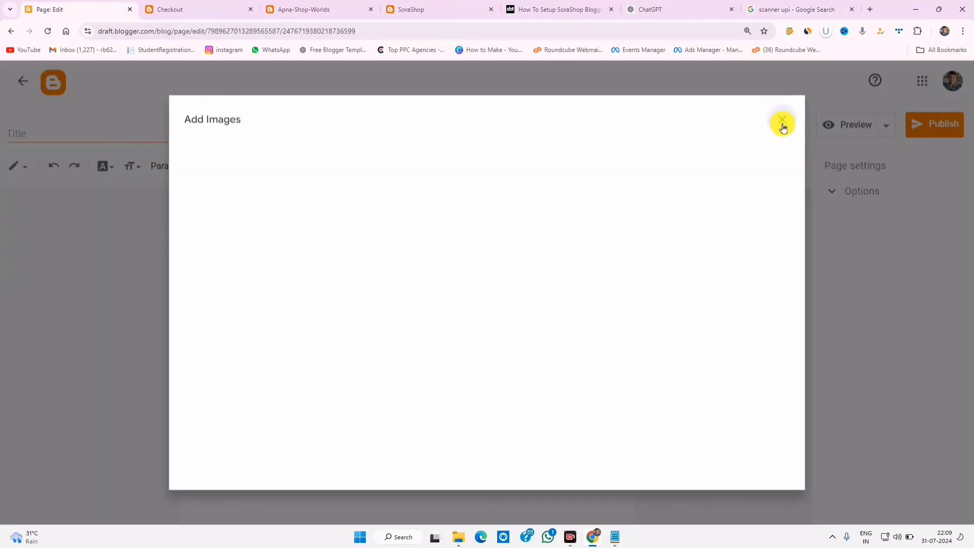
{"action": "left_click", "coordinate": [782, 123]}
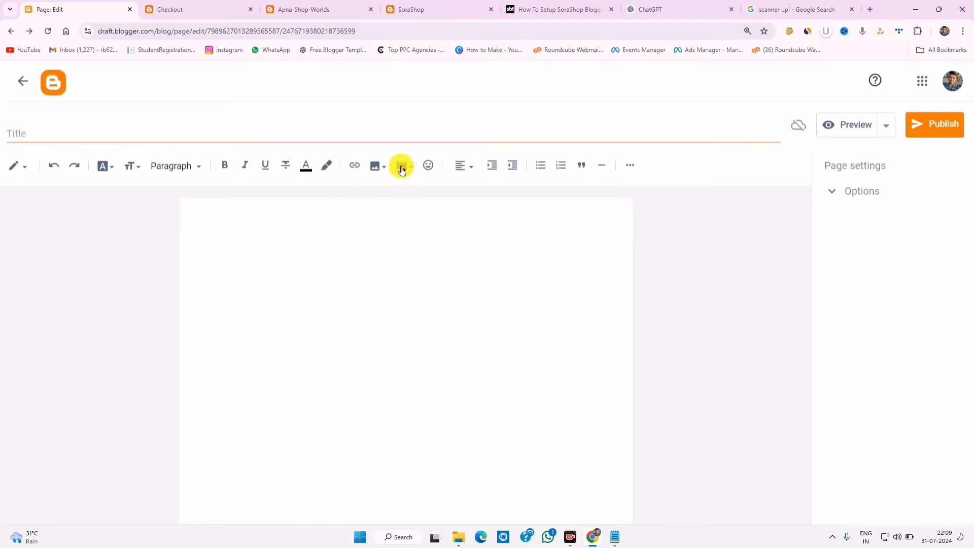
- Insert the UPI QR code image into the page by pasting its web address
{"action": "left_click", "coordinate": [368, 166]}
{"action": "left_click", "coordinate": [422, 283]}
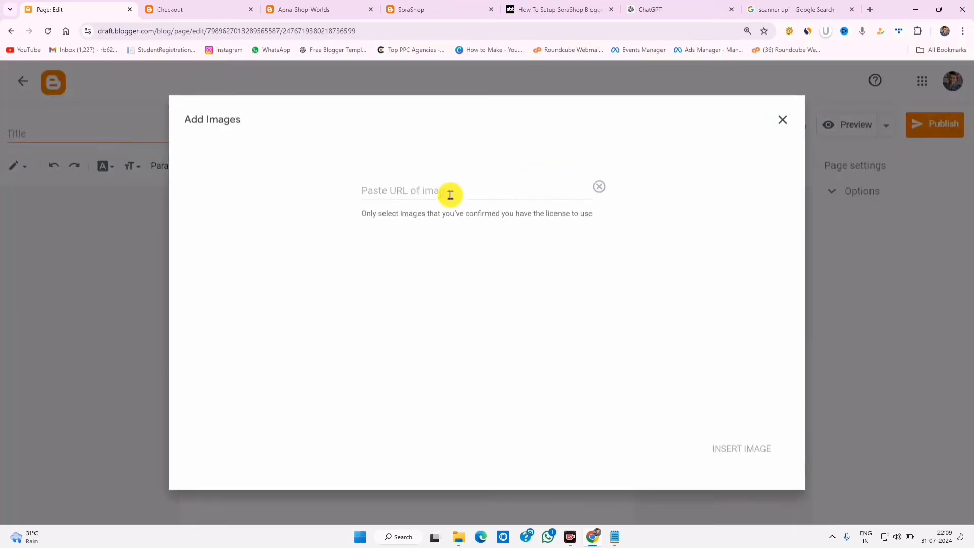
{"action": "right_click", "coordinate": [449, 195]}
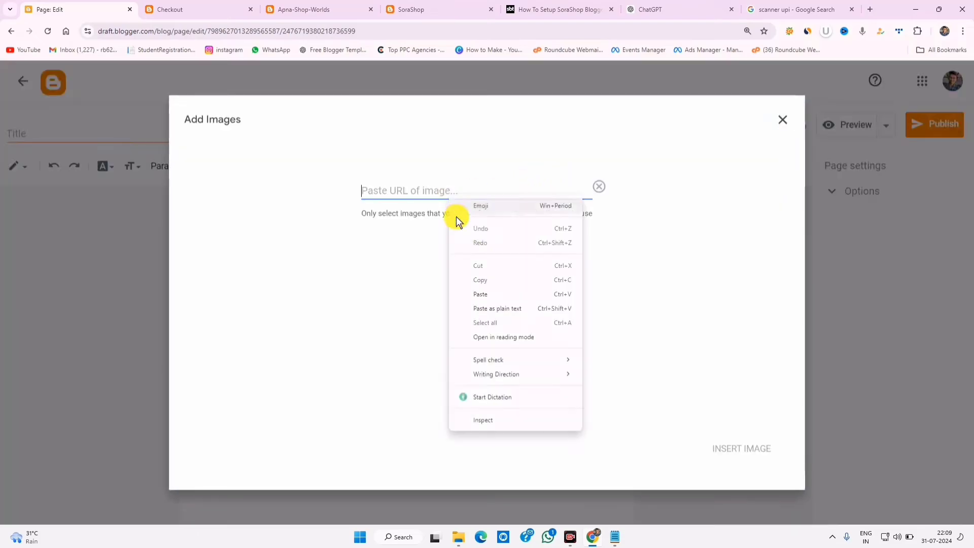
{"action": "left_click", "coordinate": [482, 293]}
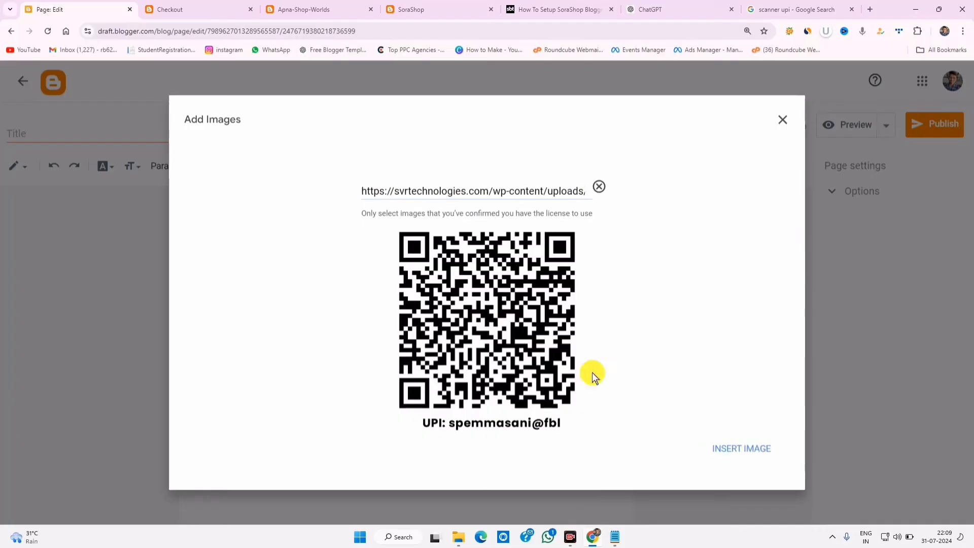
{"action": "left_click", "coordinate": [730, 449]}
{"action": "left_click", "coordinate": [607, 301]}
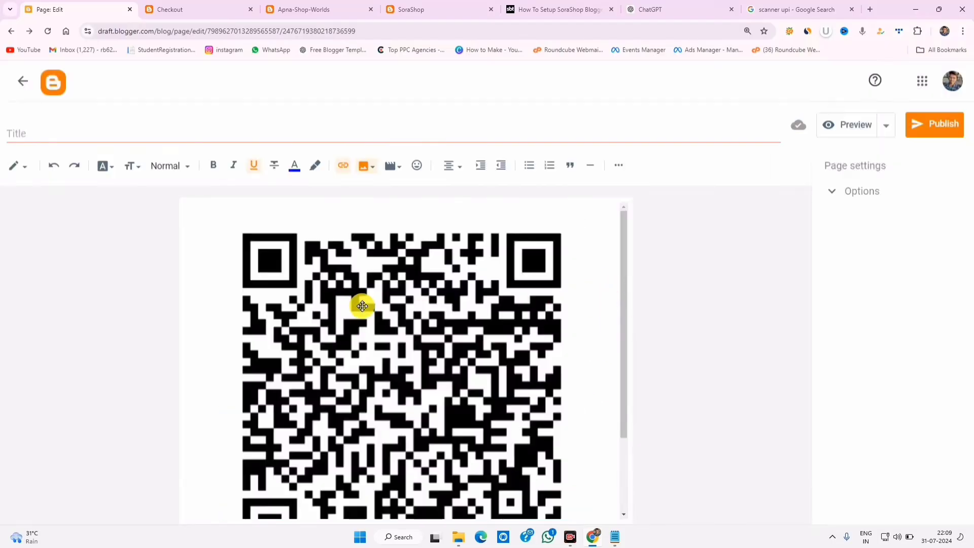
- Copy the inserted QR image's address and go back to the Layout page
{"action": "left_click", "coordinate": [445, 290]}
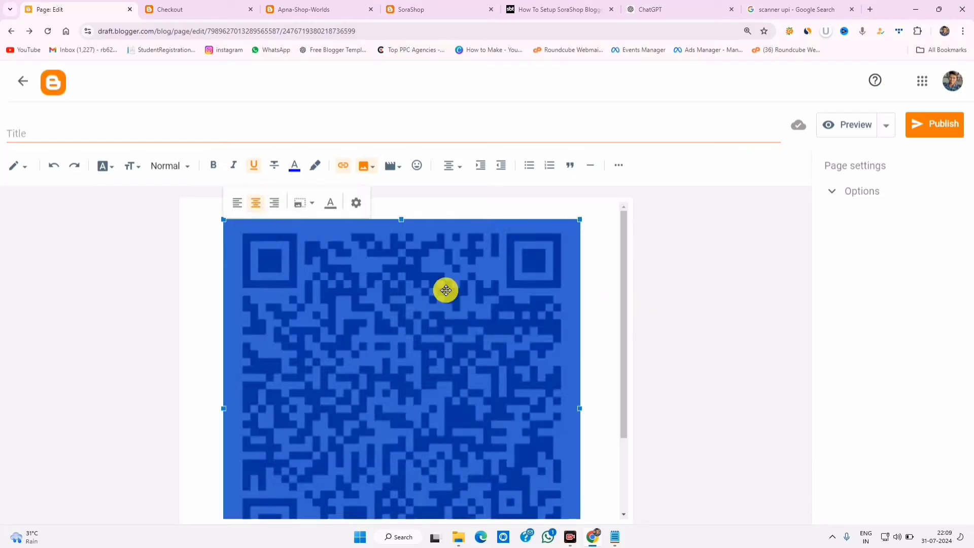
{"action": "right_click", "coordinate": [446, 290]}
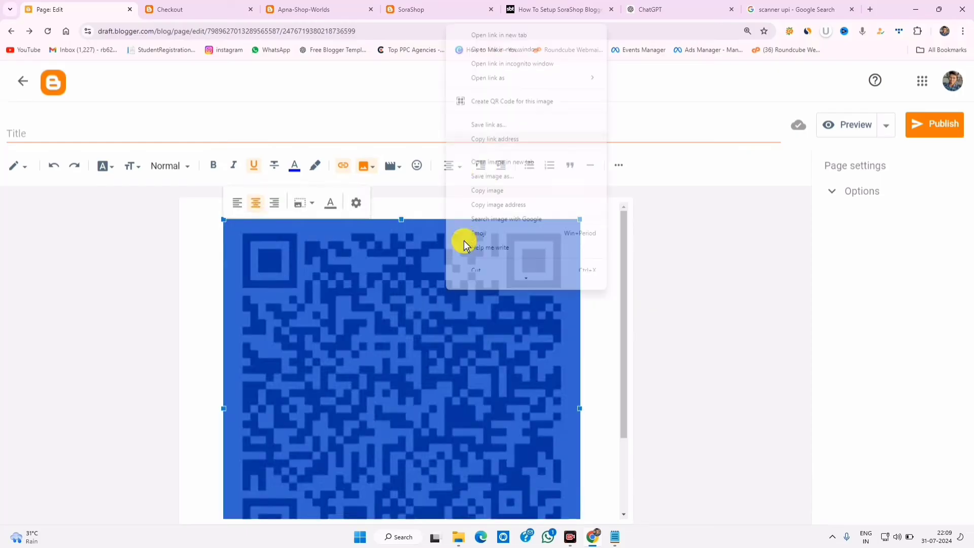
{"action": "left_click", "coordinate": [501, 205]}
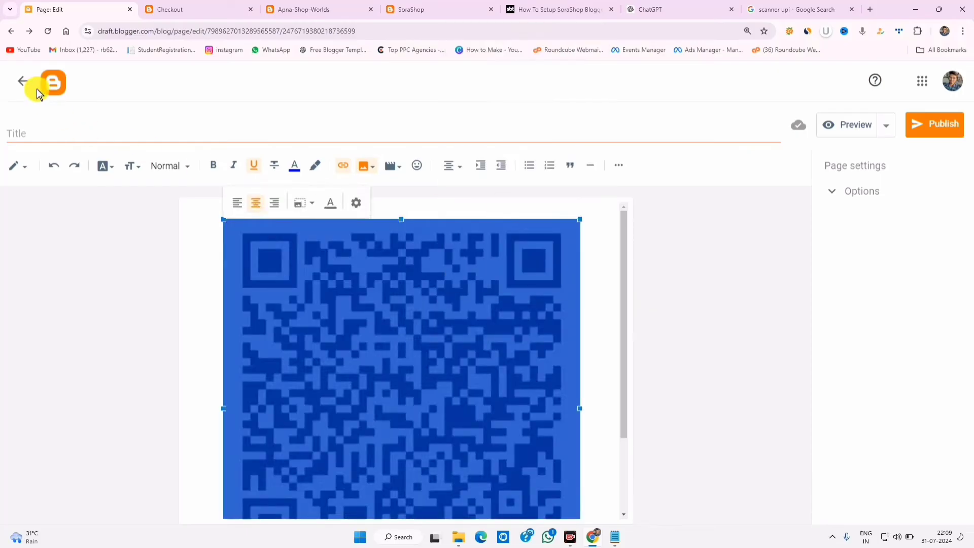
{"action": "left_click", "coordinate": [23, 81]}
{"action": "left_click", "coordinate": [56, 368]}
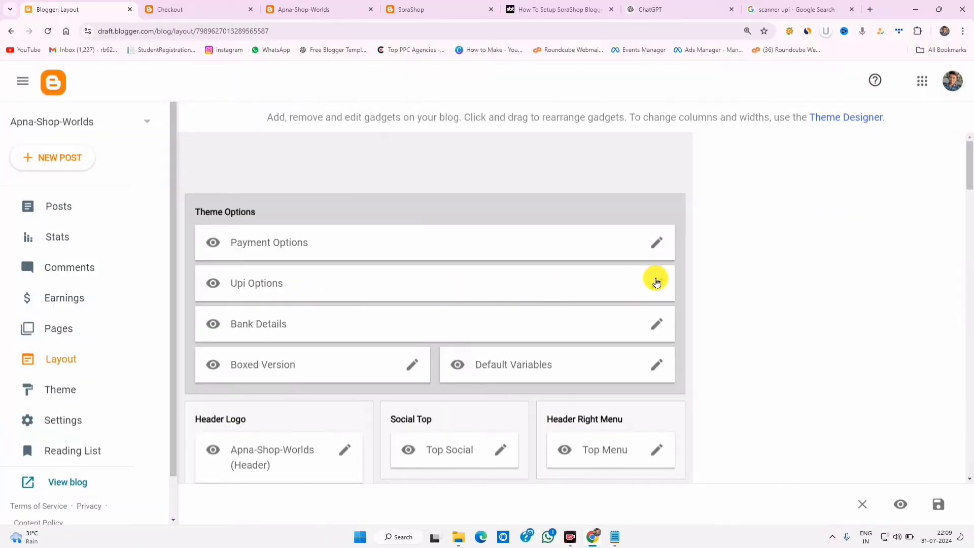
- Replace the Paytm item's URL with the copied upi-scanner-01.webp QR image address
{"action": "left_click", "coordinate": [656, 282]}
{"action": "left_click_drag", "start_coordinate": [644, 263], "coordinate": [650, 325]}
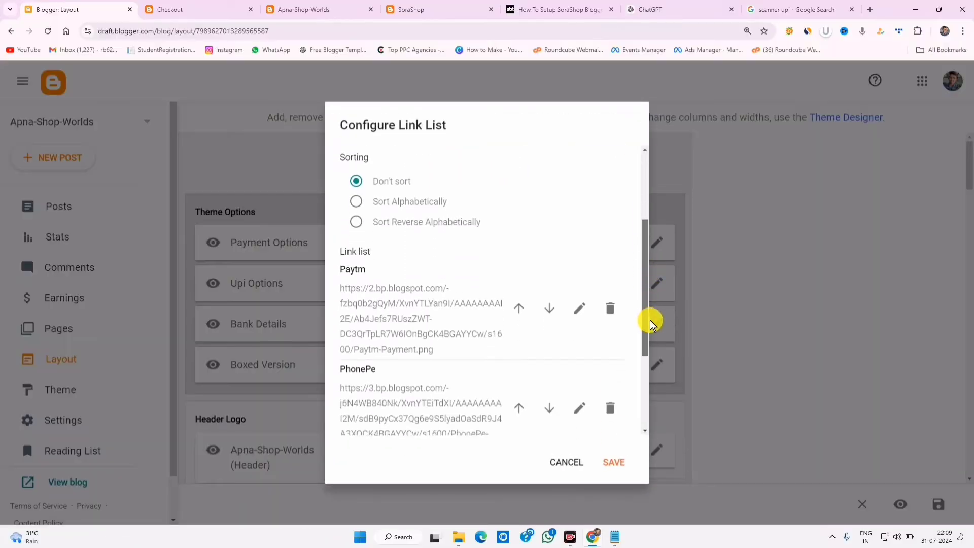
{"action": "scroll", "coordinate": [604, 302], "scroll_direction": "up", "scroll_amount": 2}
{"action": "left_click", "coordinate": [578, 356]}
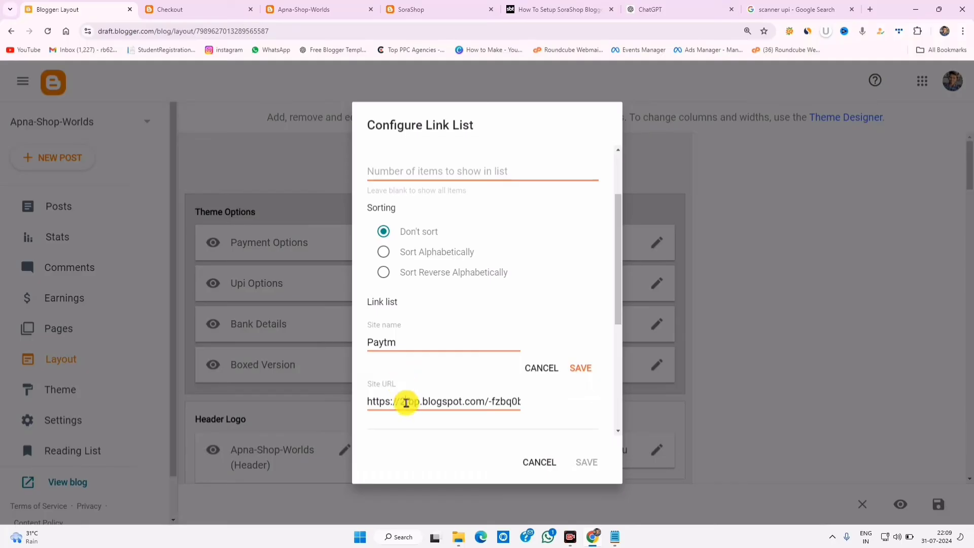
{"action": "triple_click", "coordinate": [406, 402]}
{"action": "right_click", "coordinate": [424, 402]}
{"action": "left_click", "coordinate": [447, 210]}
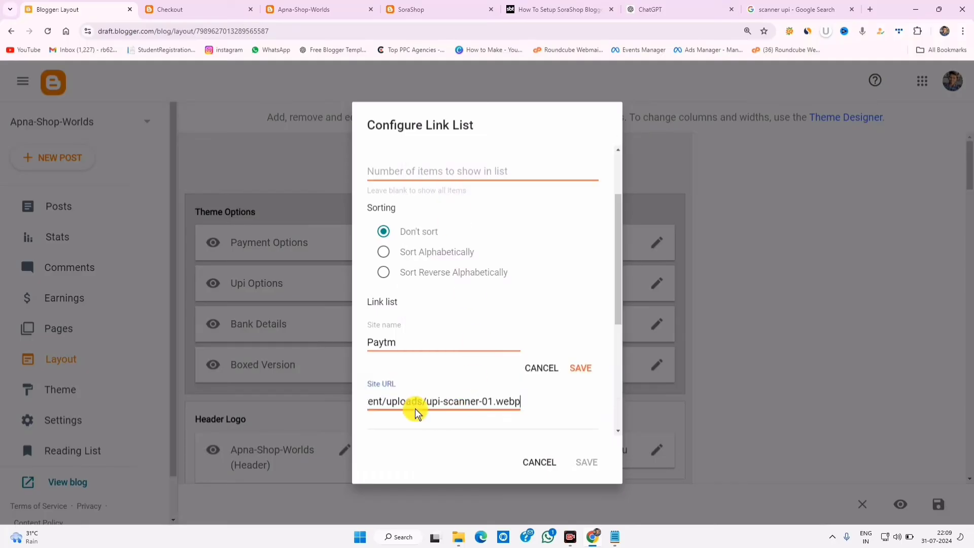
{"action": "left_click_drag", "start_coordinate": [423, 403], "coordinate": [326, 413]}
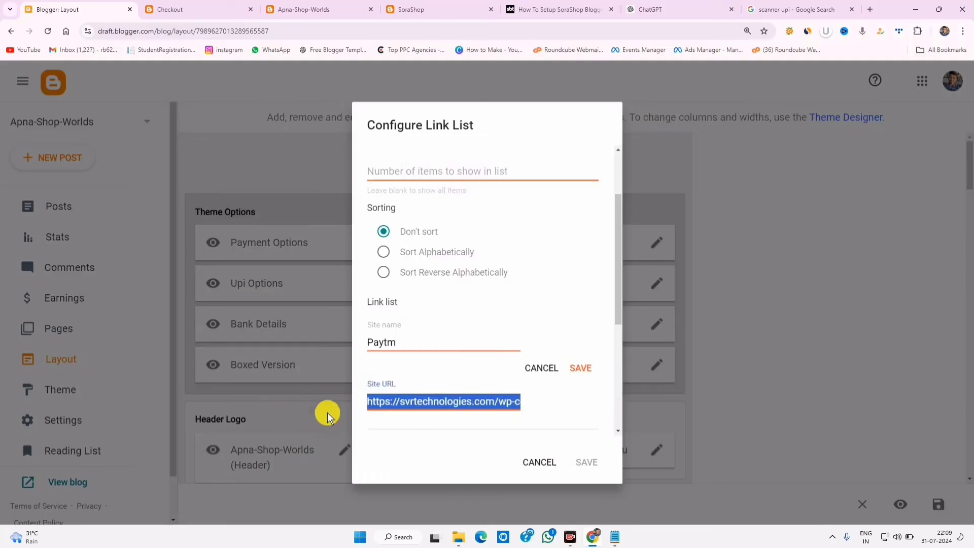
{"action": "left_click", "coordinate": [580, 367]}
- Rename the item to 'ALL IN ONE' and save the Upi Options gadget
{"action": "left_click", "coordinate": [578, 380]}
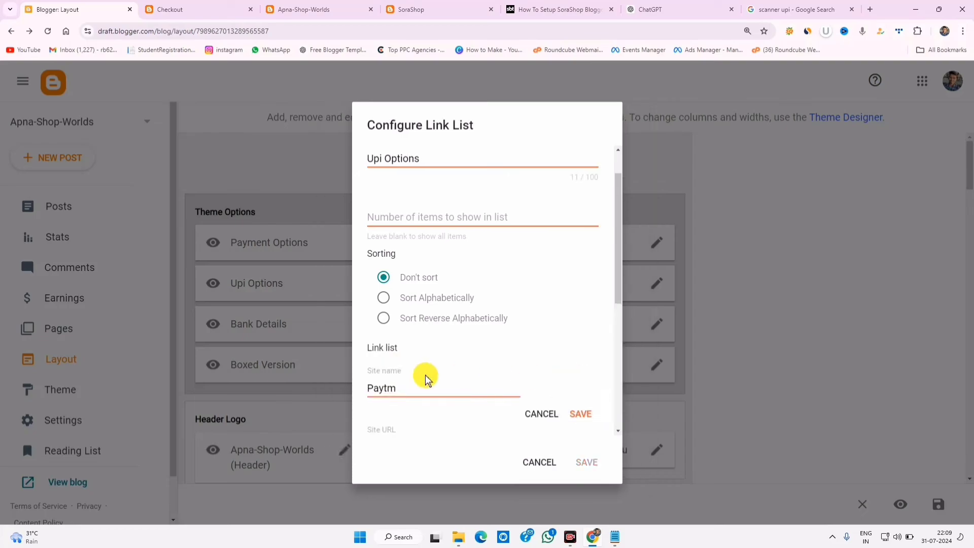
{"action": "left_click_drag", "start_coordinate": [419, 385], "coordinate": [274, 394]}
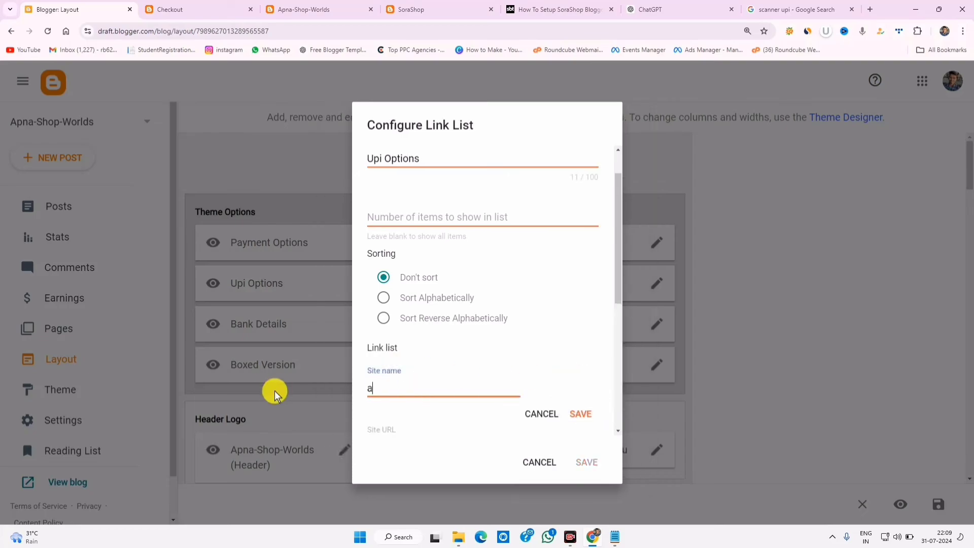
{"action": "type", "text": "aLL IN ONE"}
{"action": "left_click", "coordinate": [580, 414]}
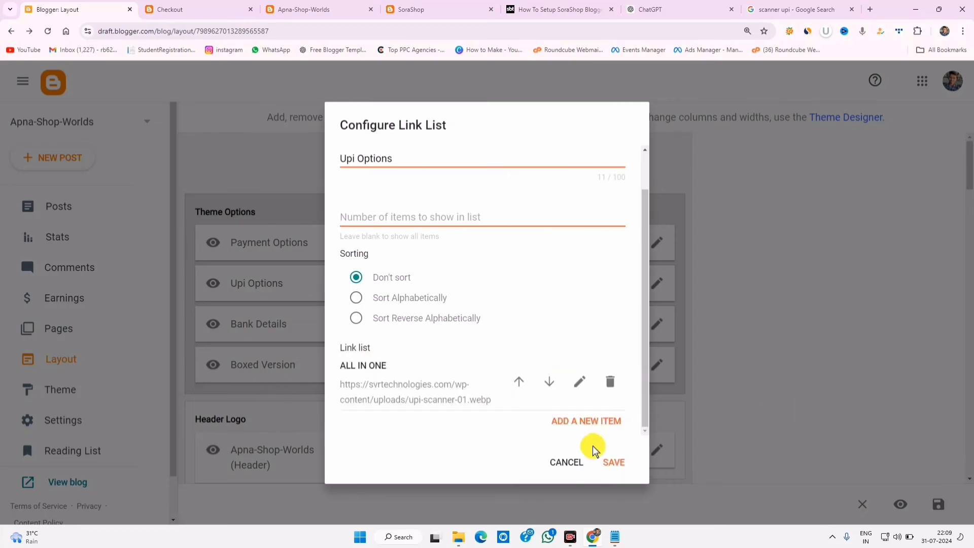
{"action": "left_click", "coordinate": [615, 461]}
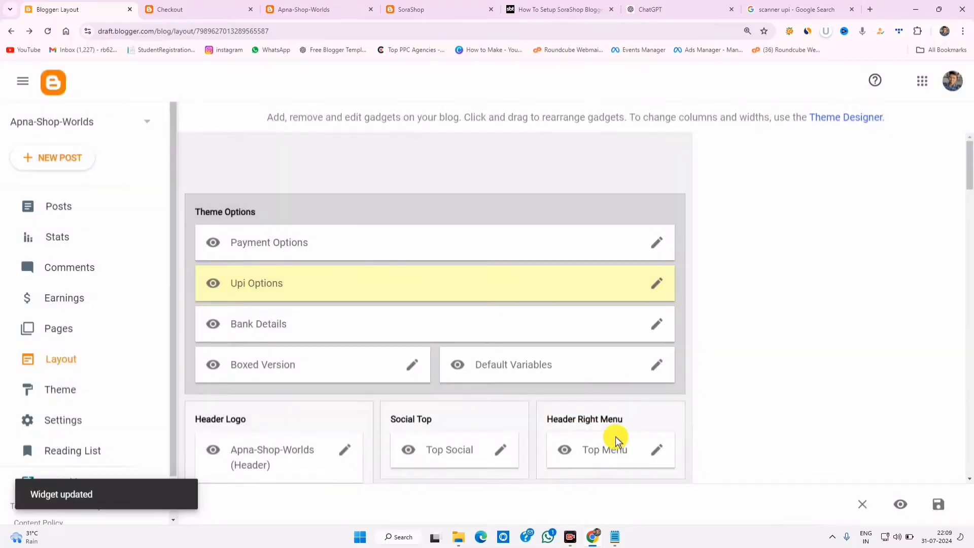
- Change the Bank Details bank name from American Bank to STATE BANK OF INDIA
{"action": "left_click", "coordinate": [653, 325]}
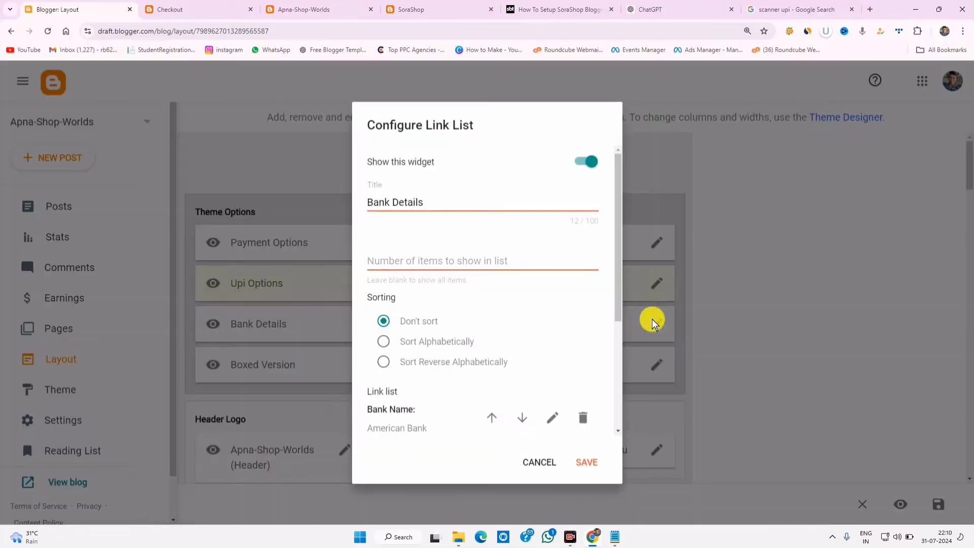
{"action": "scroll", "coordinate": [619, 296], "scroll_direction": "down", "scroll_amount": 3}
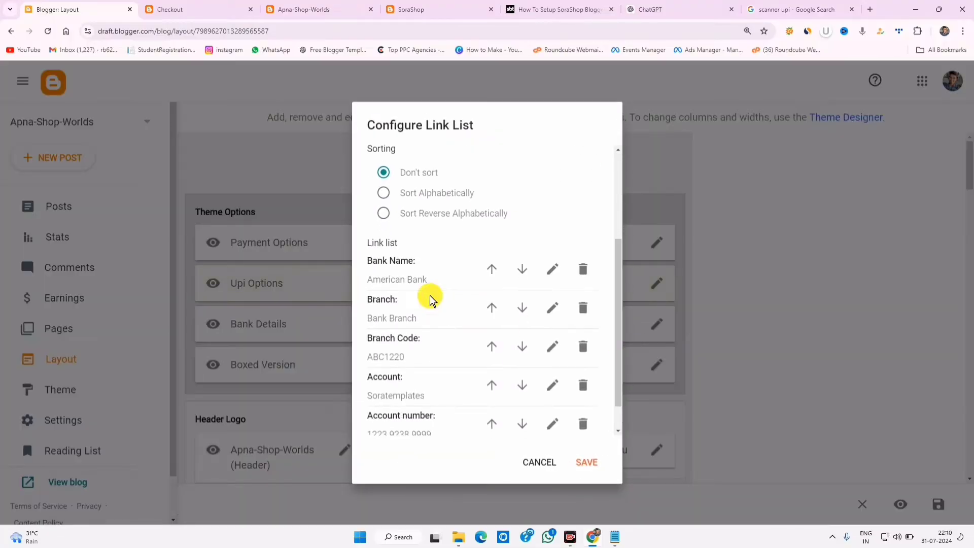
{"action": "left_click", "coordinate": [551, 268]}
{"action": "left_click_drag", "start_coordinate": [431, 283], "coordinate": [257, 287]}
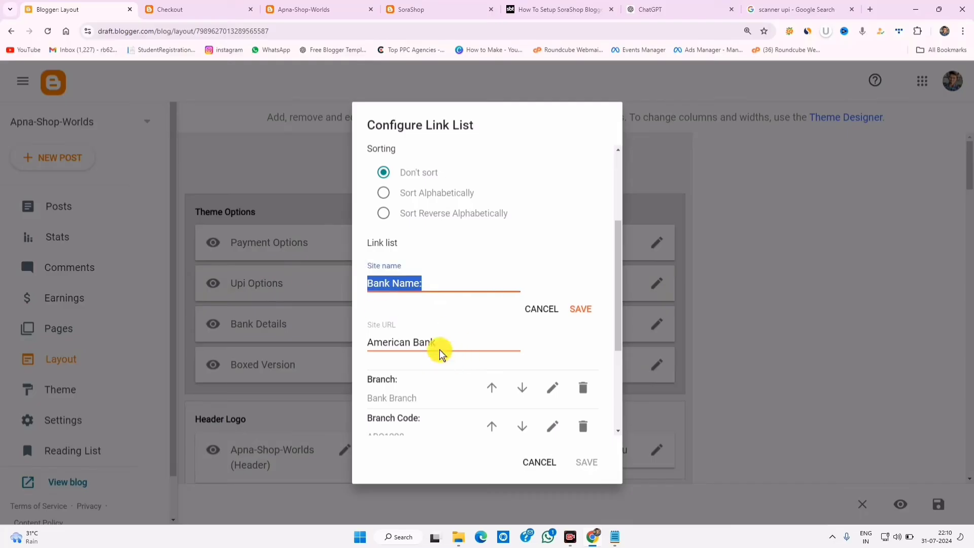
{"action": "left_click_drag", "start_coordinate": [441, 343], "coordinate": [253, 307]}
{"action": "type", "text": "STATE BANK OF INDIA"}
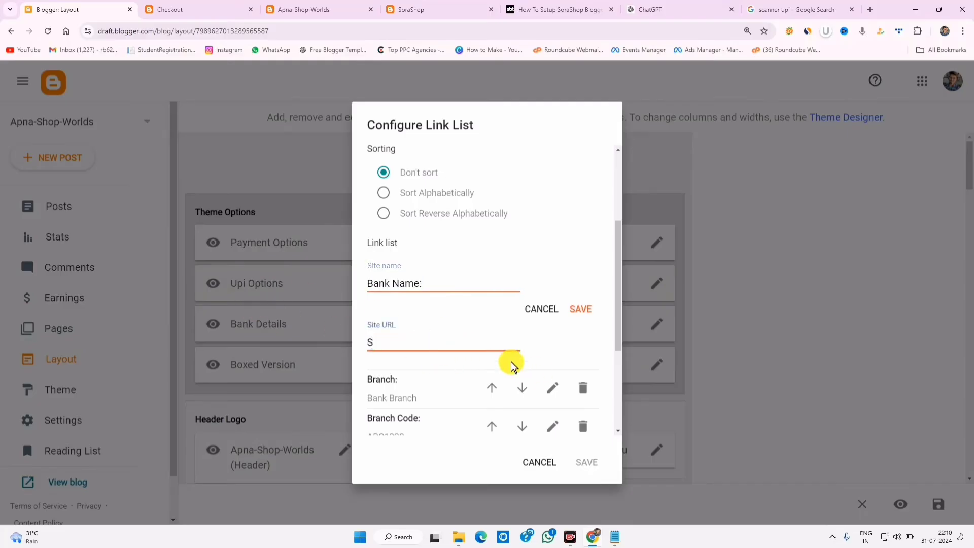
{"action": "left_click", "coordinate": [581, 309]}
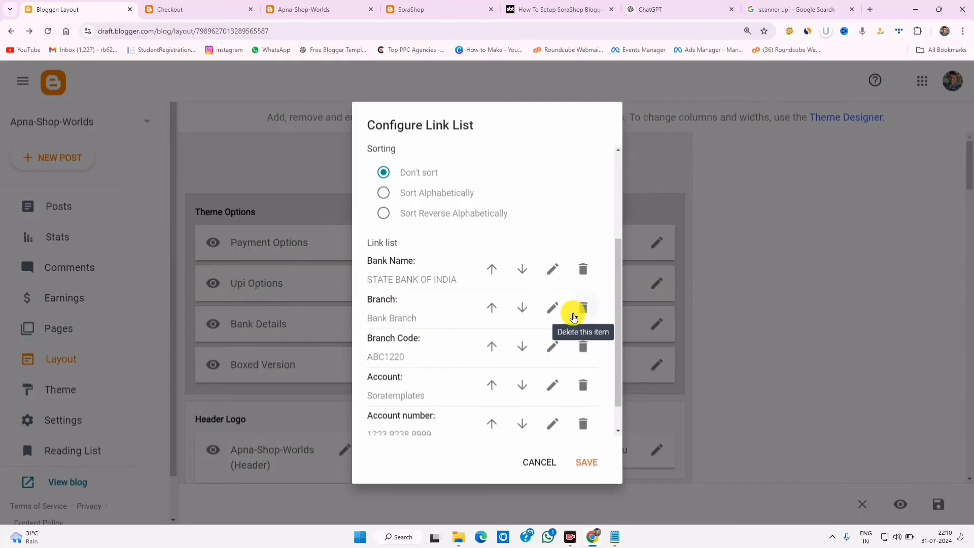
- Review the Branch and Branch Code (ABC1220) items, leaving them unchanged
{"action": "left_click", "coordinate": [552, 308]}
{"action": "left_click_drag", "start_coordinate": [412, 382], "coordinate": [330, 381]}
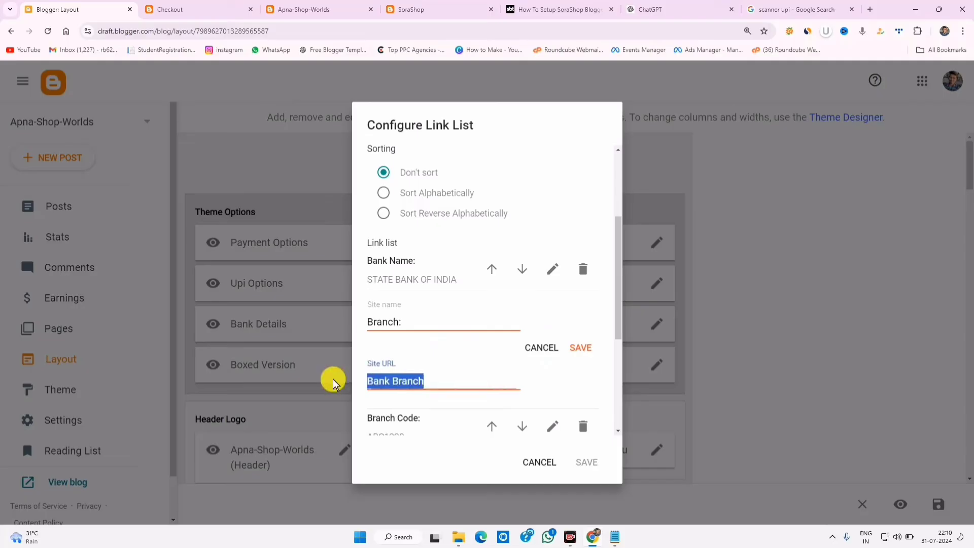
{"action": "left_click", "coordinate": [581, 347]}
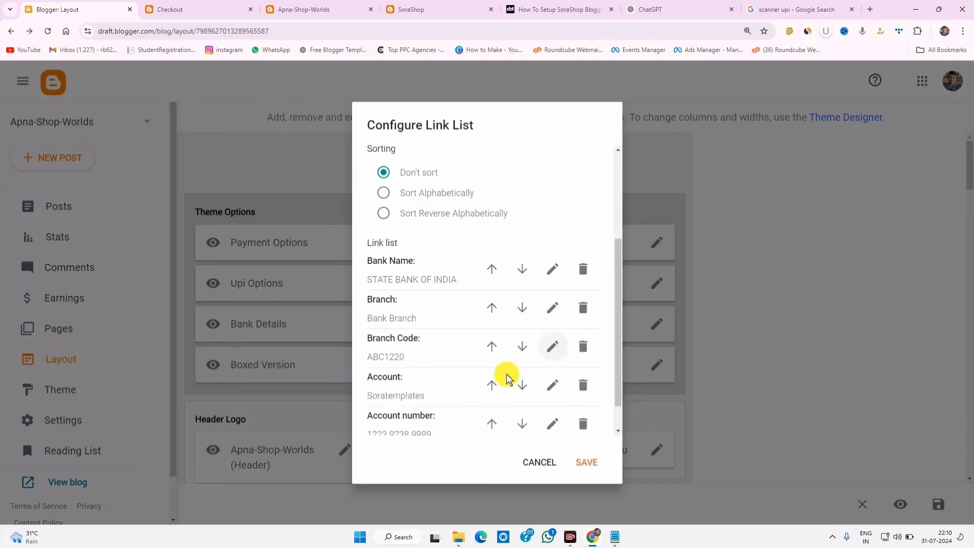
{"action": "left_click", "coordinate": [552, 346]}
{"action": "left_click_drag", "start_coordinate": [405, 417], "coordinate": [341, 421]}
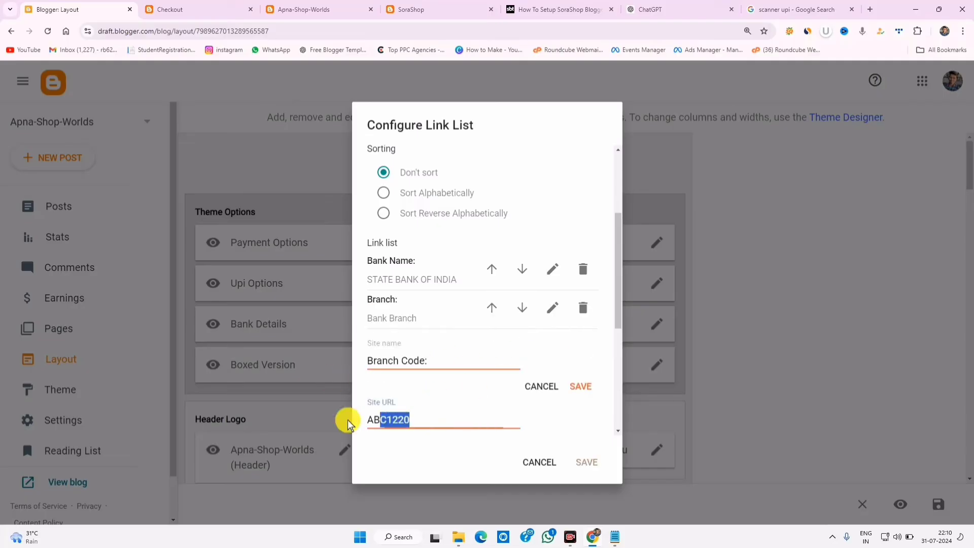
{"action": "left_click", "coordinate": [542, 384]}
- Enter the account holder's name in the Account item and save the Bank Details gadget
{"action": "left_click", "coordinate": [550, 384]}
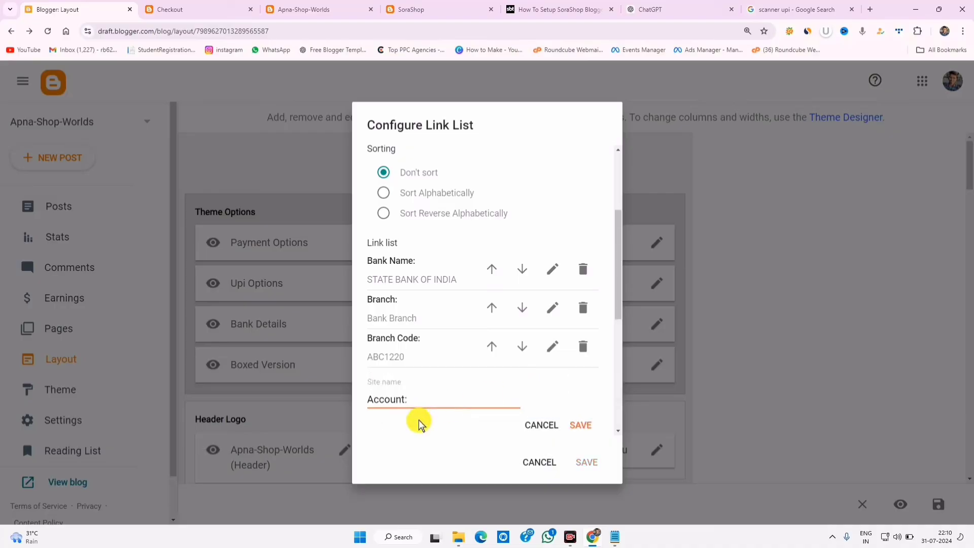
{"action": "scroll", "coordinate": [464, 384], "scroll_direction": "down", "scroll_amount": 3}
{"action": "left_click_drag", "start_coordinate": [433, 290], "coordinate": [278, 282]}
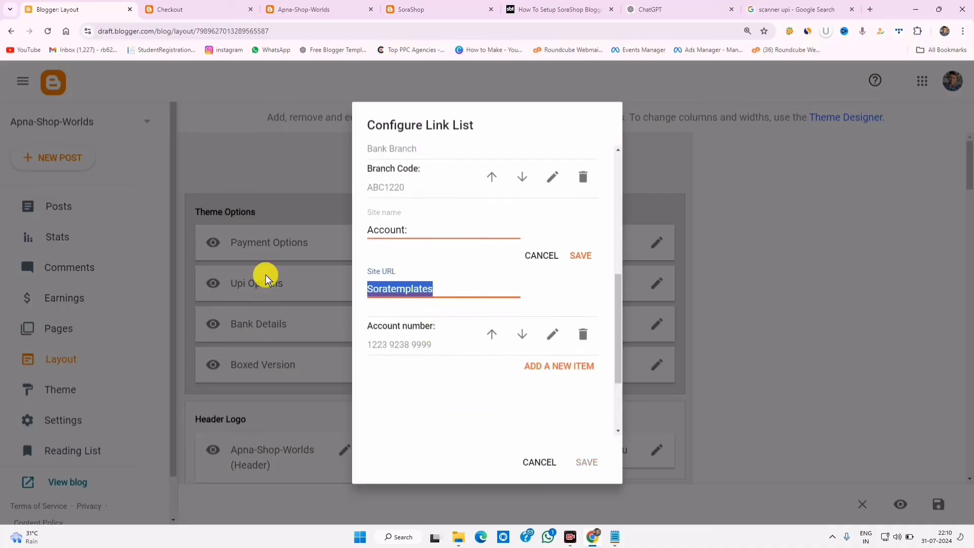
{"action": "type", "text": "SANDEE"}
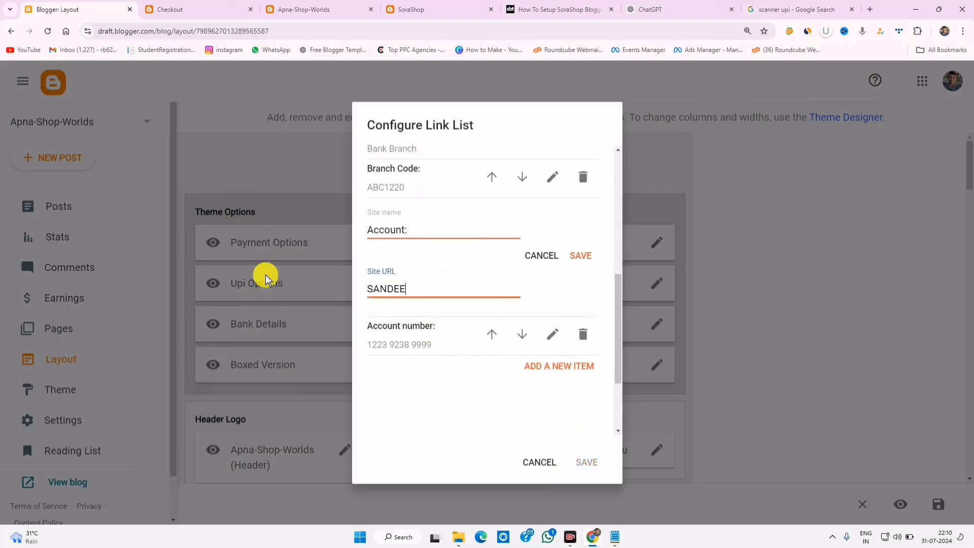
{"action": "type", "text": "P"}
{"action": "left_click", "coordinate": [589, 255]}
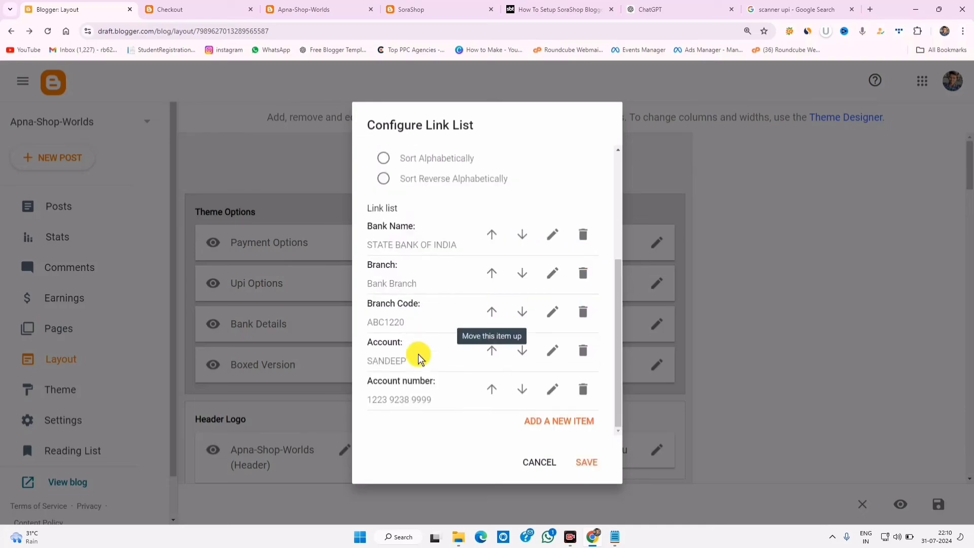
{"action": "left_click", "coordinate": [550, 390]}
{"action": "left_click_drag", "start_coordinate": [462, 296], "coordinate": [238, 291]}
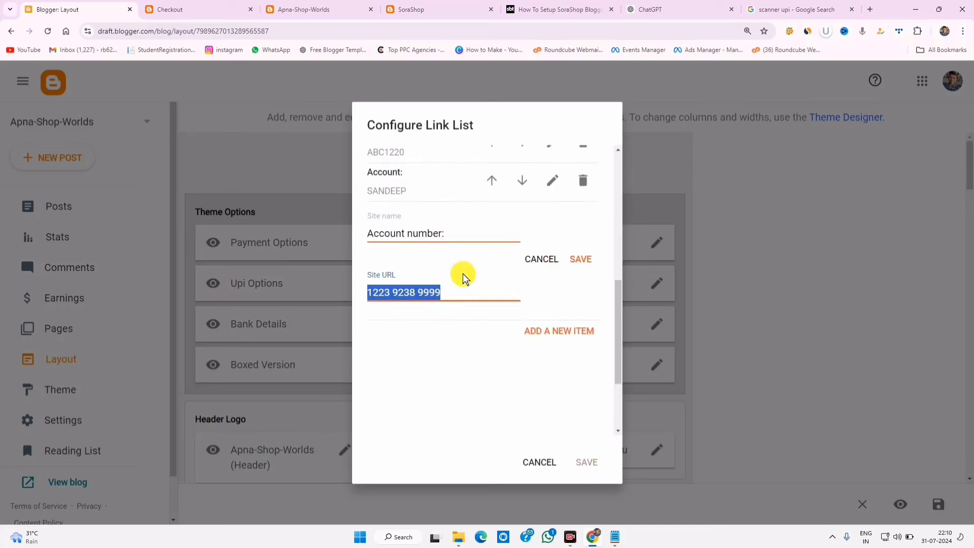
{"action": "left_click", "coordinate": [546, 269]}
{"action": "left_click", "coordinate": [588, 462]}
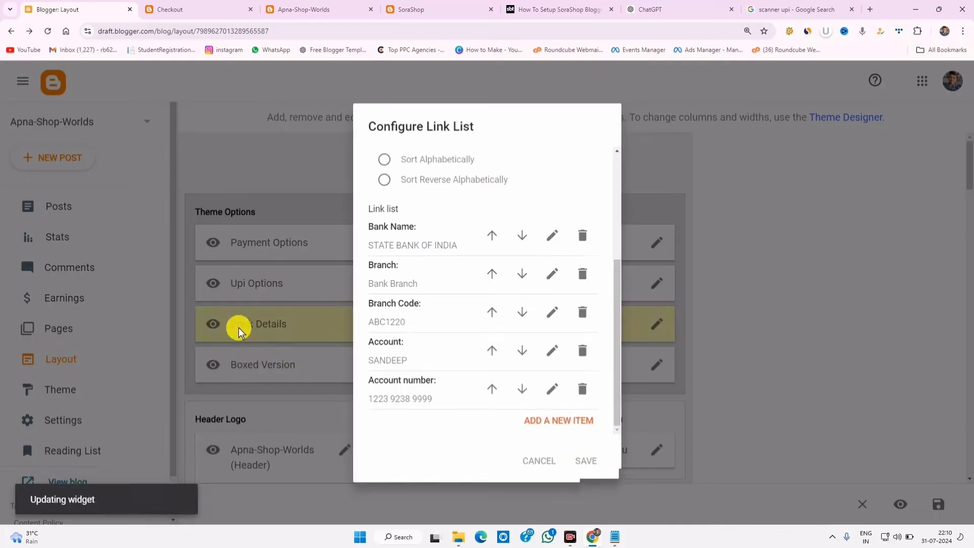
{"action": "key", "text": "ctrl+Tab"}
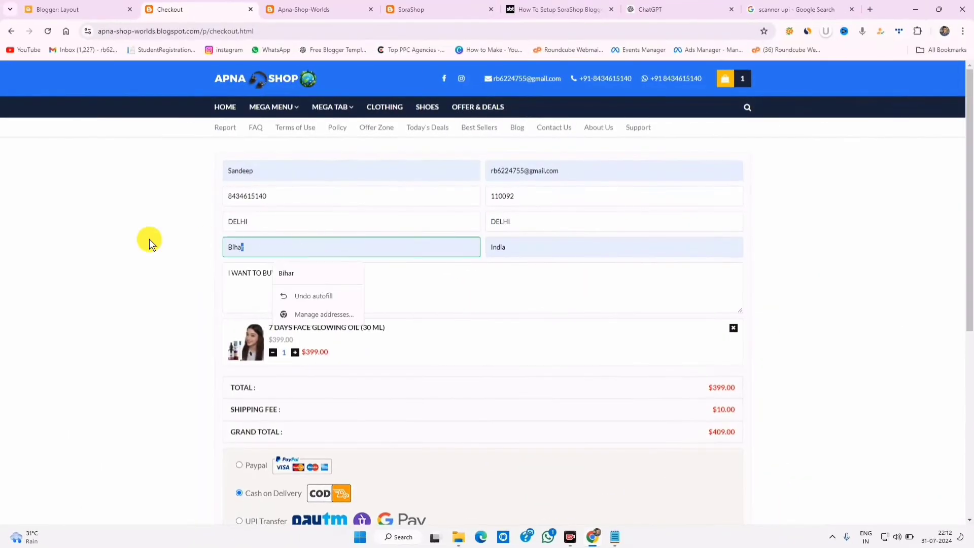
- Complete the checkout form's remaining text and scroll to review the payment options
{"action": "type", "text": "DELHI"}
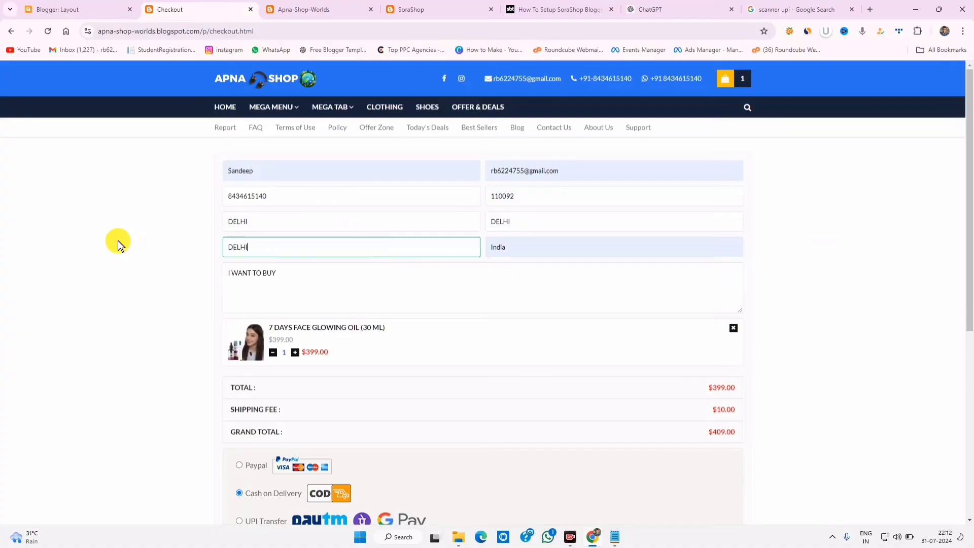
{"action": "left_click", "coordinate": [333, 276]}
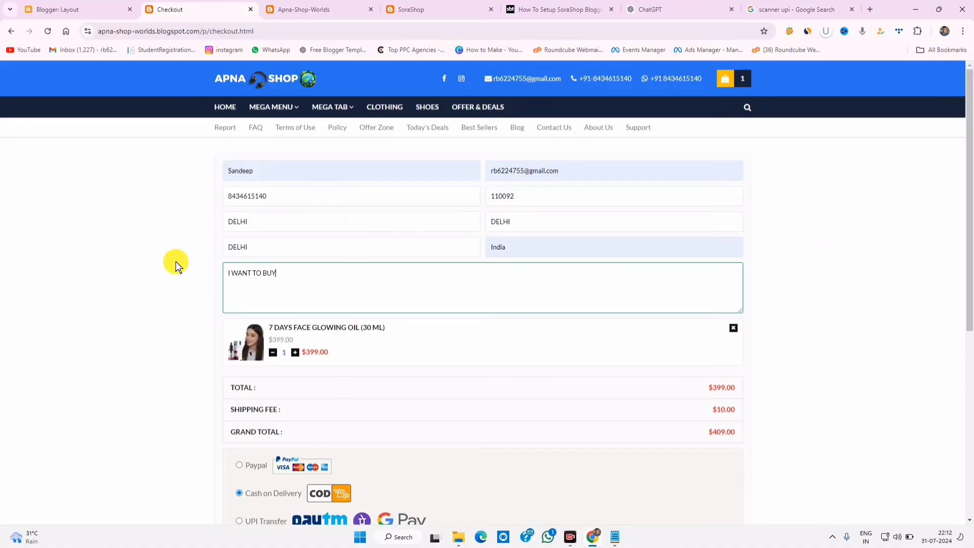
{"action": "left_click", "coordinate": [175, 262]}
{"action": "scroll", "coordinate": [473, 361], "scroll_direction": "down", "scroll_amount": 3}
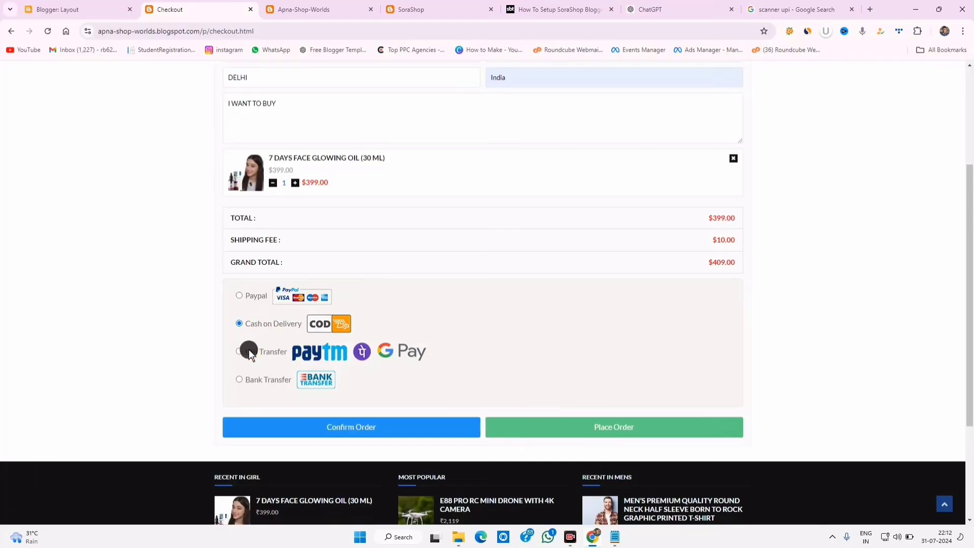
{"action": "scroll", "coordinate": [337, 382], "scroll_direction": "up", "scroll_amount": 3}
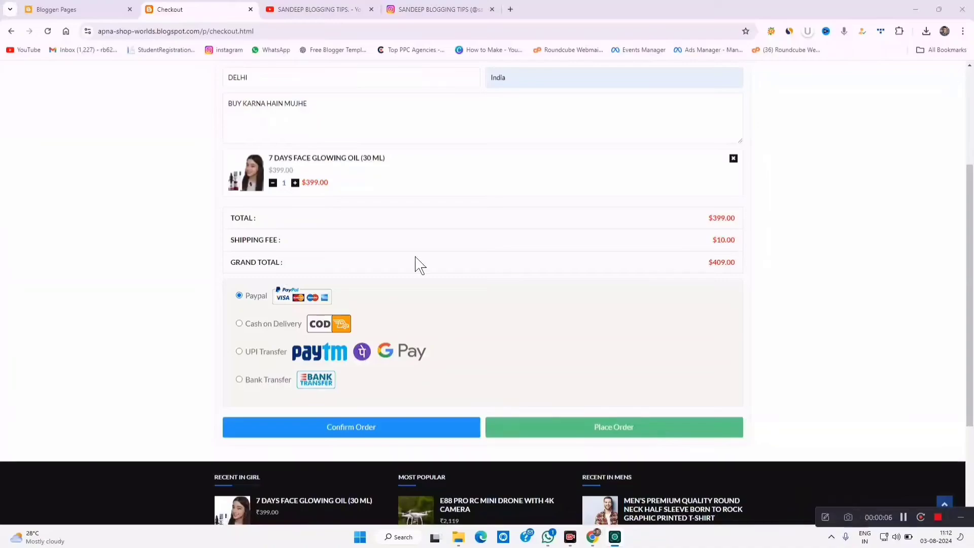
- Title the untitled QR code page 'Pay me', update it, and return to Layout
{"action": "left_click", "coordinate": [112, 11]}
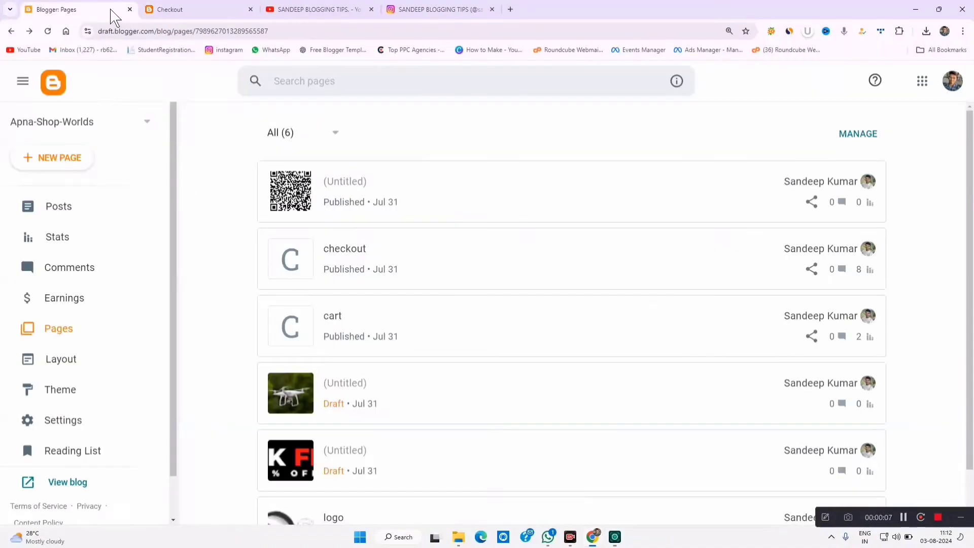
{"action": "left_click", "coordinate": [524, 205]}
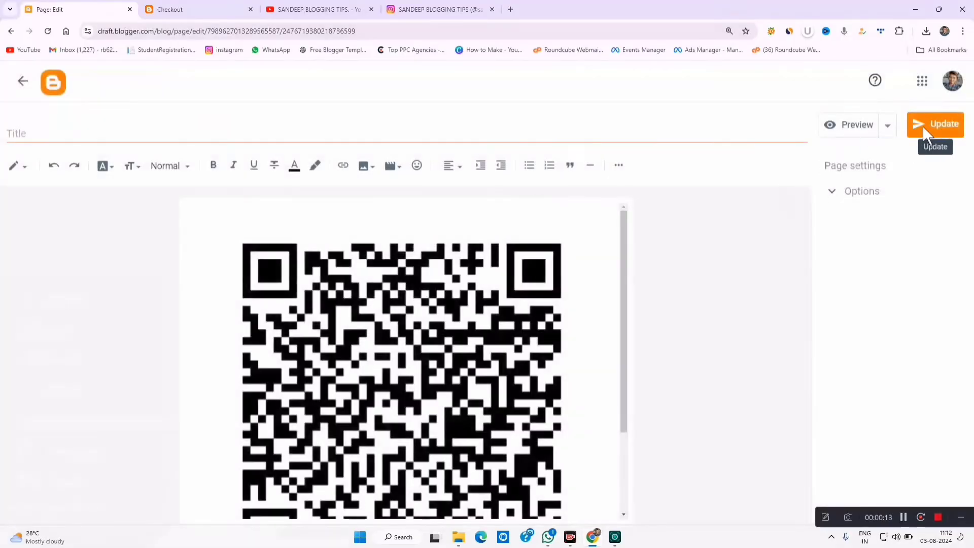
{"action": "left_click", "coordinate": [60, 138]}
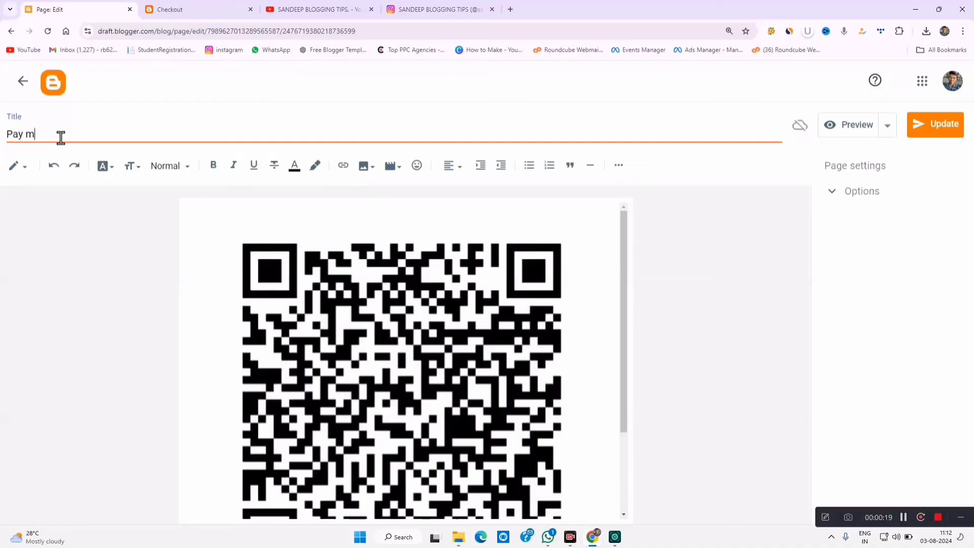
{"action": "left_click", "coordinate": [957, 129]}
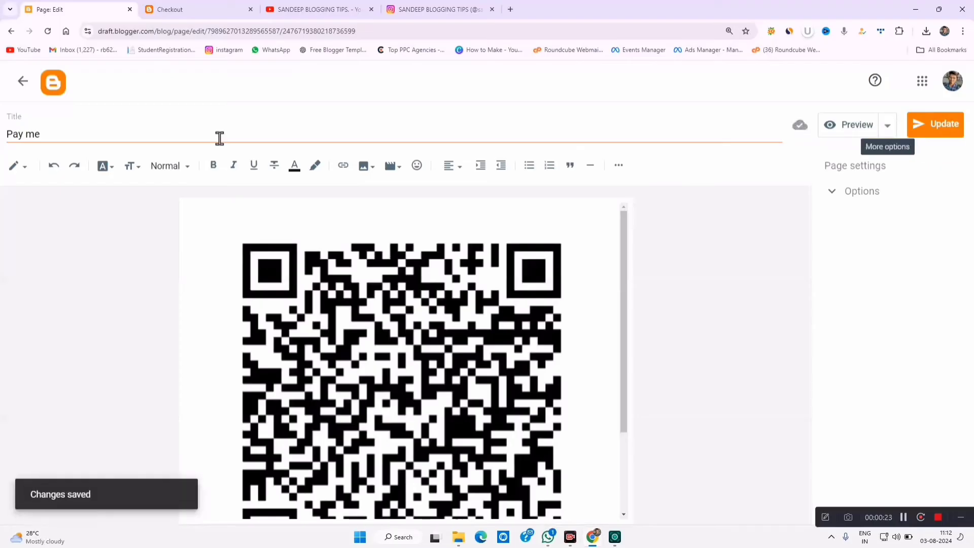
{"action": "left_click", "coordinate": [23, 82]}
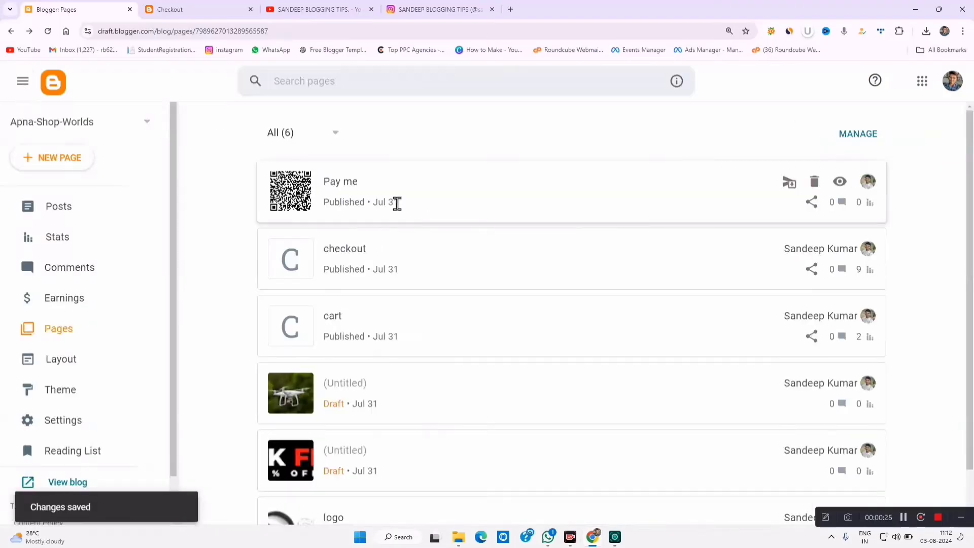
{"action": "left_click", "coordinate": [86, 369]}
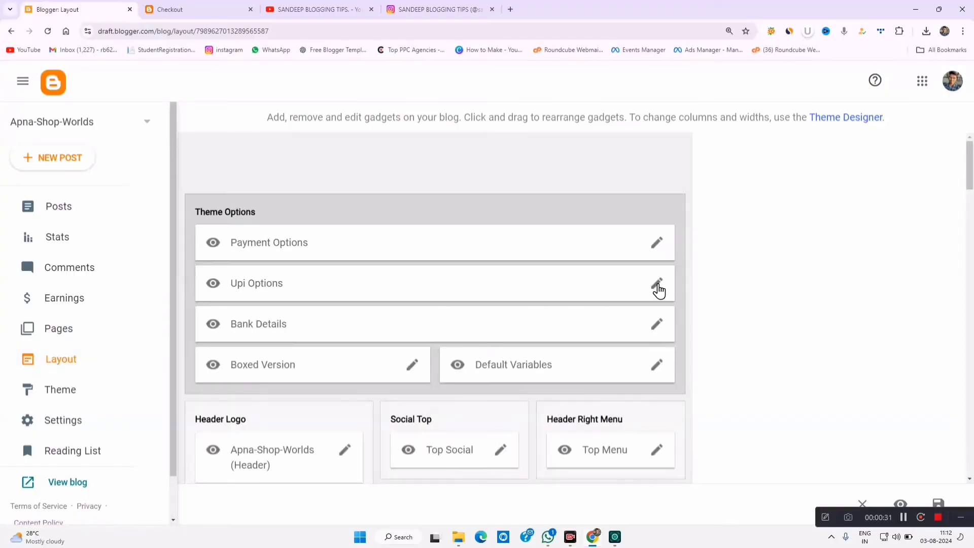
- Inspect the ALL IN ONE item's QR image address in Upi Options, then cancel without changes
{"action": "left_click", "coordinate": [657, 285]}
{"action": "scroll", "coordinate": [507, 398], "scroll_direction": "down", "scroll_amount": 1}
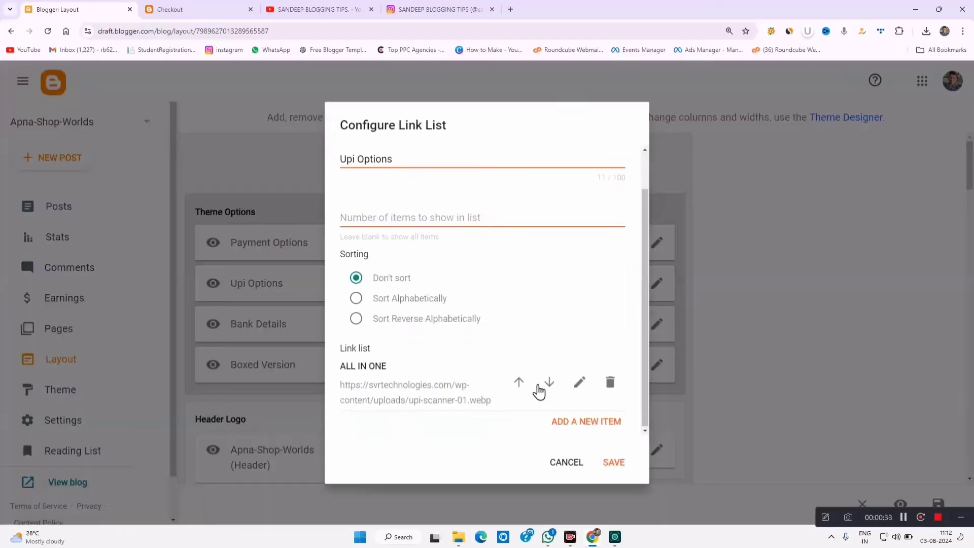
{"action": "left_click", "coordinate": [578, 381]}
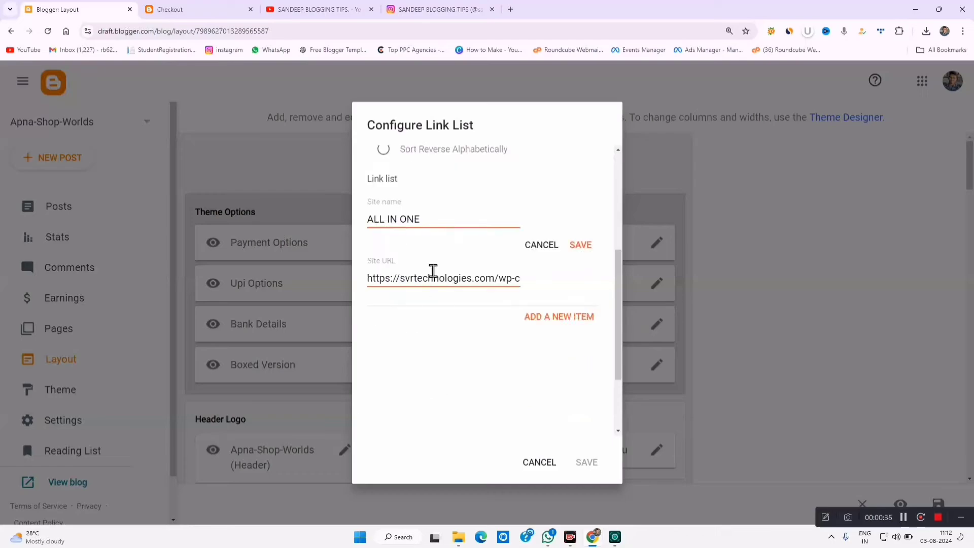
{"action": "triple_click", "coordinate": [437, 278]}
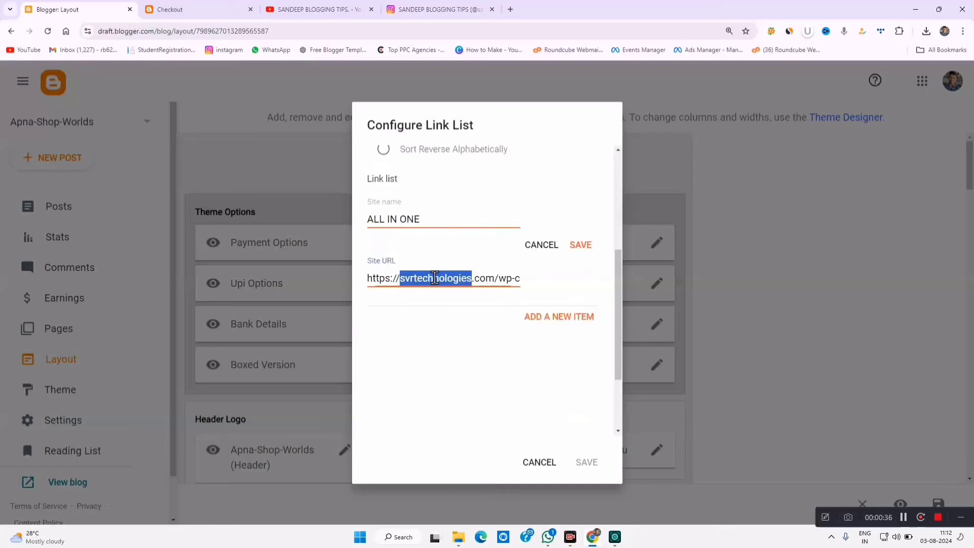
{"action": "left_click", "coordinate": [531, 246]}
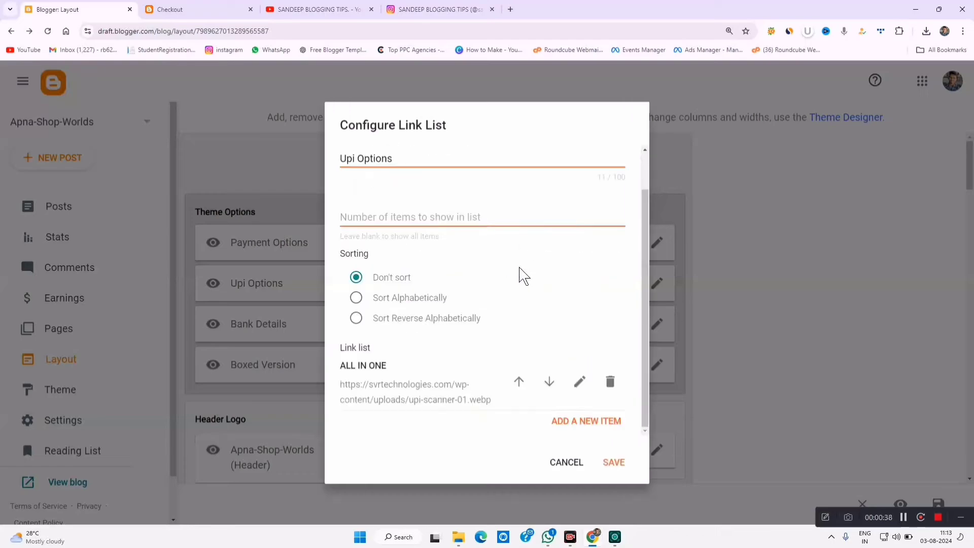
{"action": "left_click", "coordinate": [578, 463]}
{"action": "key", "text": "ctrl+Tab"}
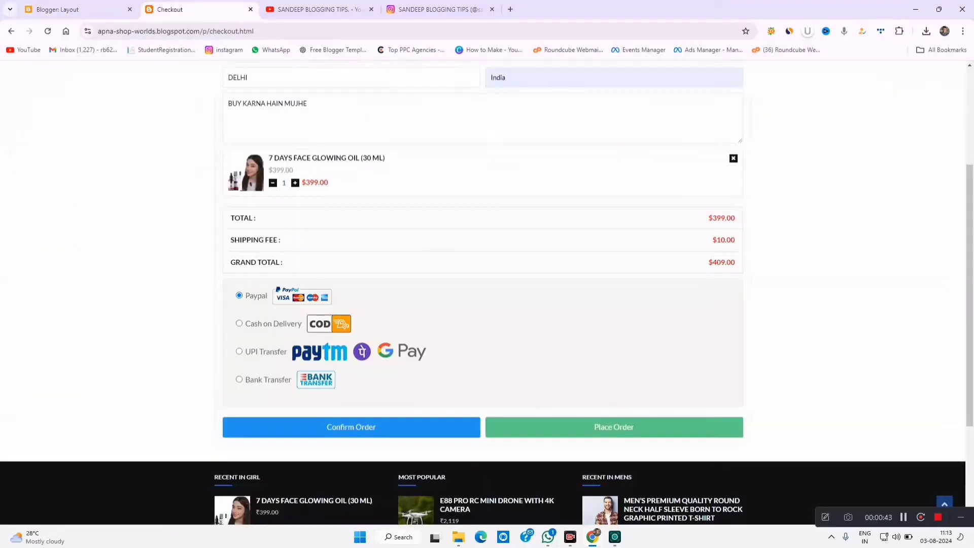
{"action": "scroll", "coordinate": [324, 261], "scroll_direction": "up", "scroll_amount": 4}
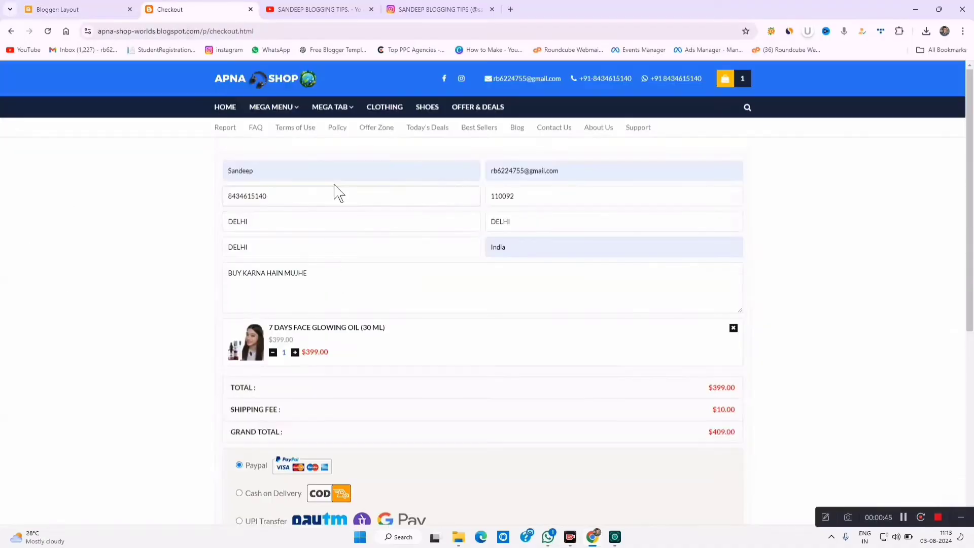
{"action": "scroll", "coordinate": [274, 263], "scroll_direction": "down", "scroll_amount": 3}
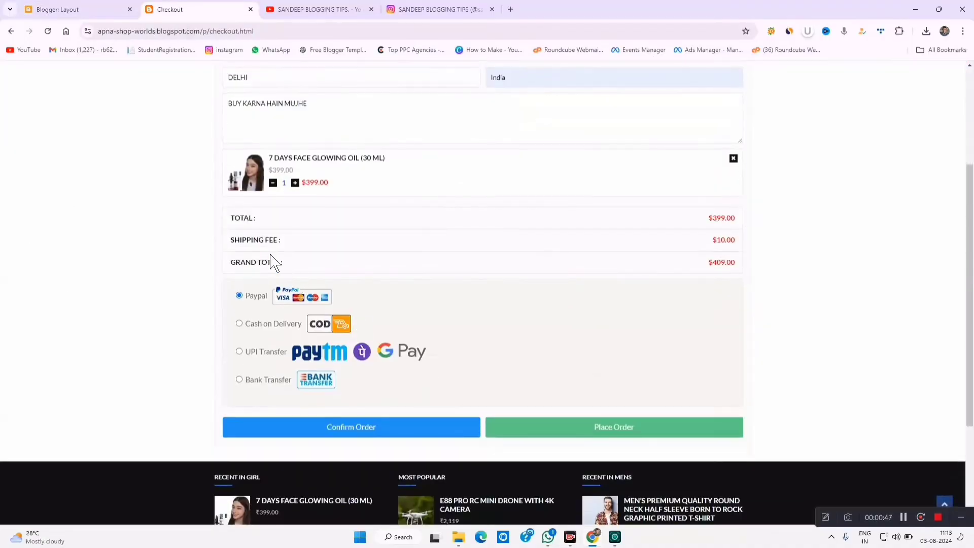
{"action": "left_click_drag", "start_coordinate": [713, 219], "coordinate": [702, 262]}
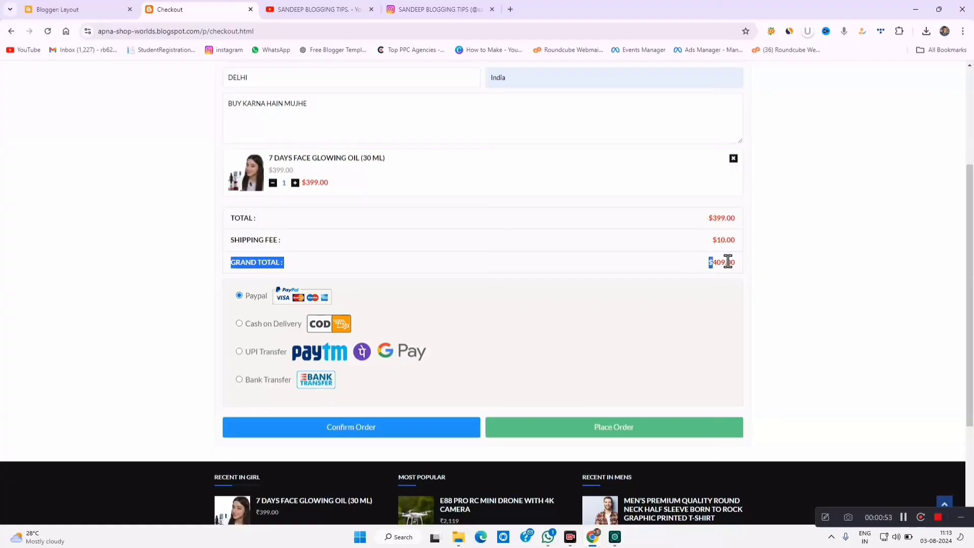
{"action": "left_click", "coordinate": [725, 261]}
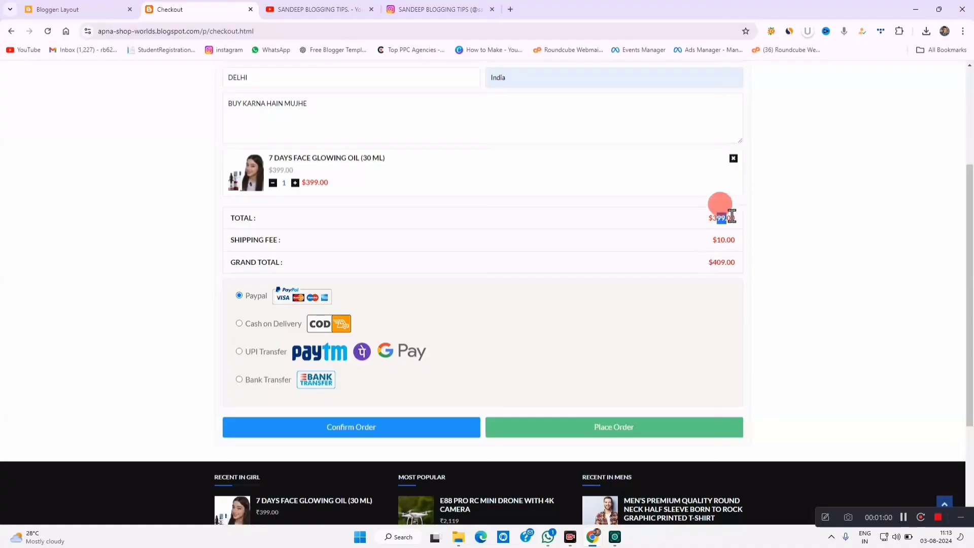
{"action": "left_click_drag", "start_coordinate": [716, 219], "coordinate": [709, 221]}
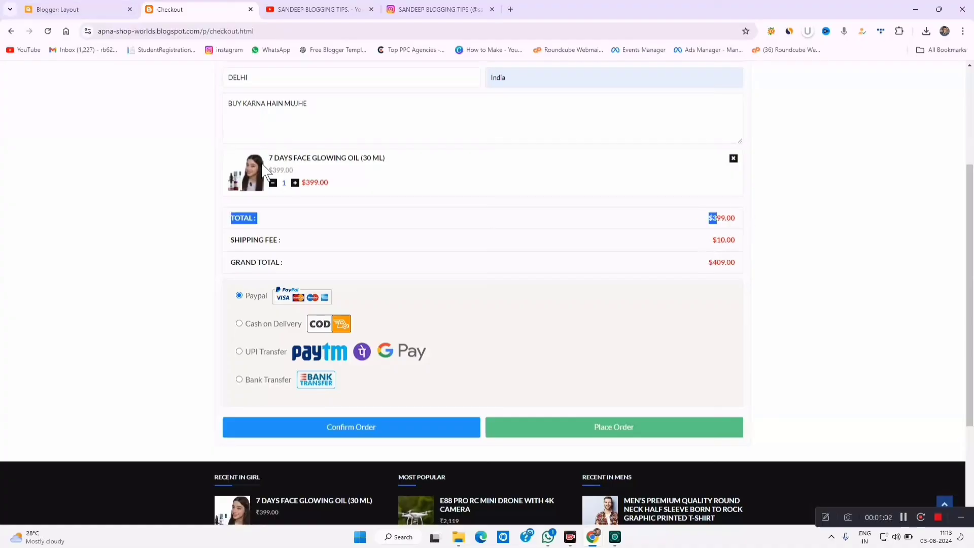
{"action": "left_click_drag", "start_coordinate": [717, 225], "coordinate": [710, 216]}
{"action": "left_click", "coordinate": [714, 234]}
{"action": "double_click", "coordinate": [255, 242]}
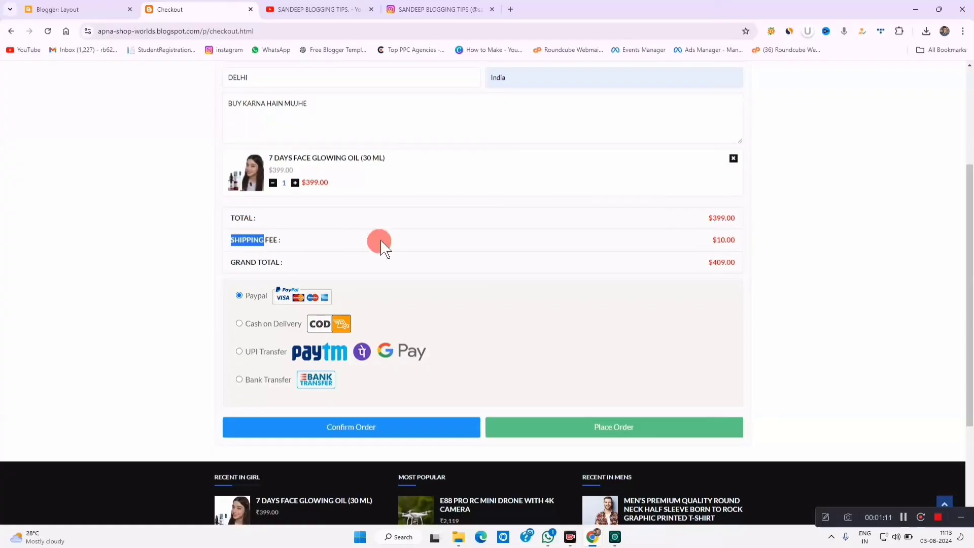
{"action": "left_click", "coordinate": [653, 243]}
{"action": "left_click", "coordinate": [76, 9]}
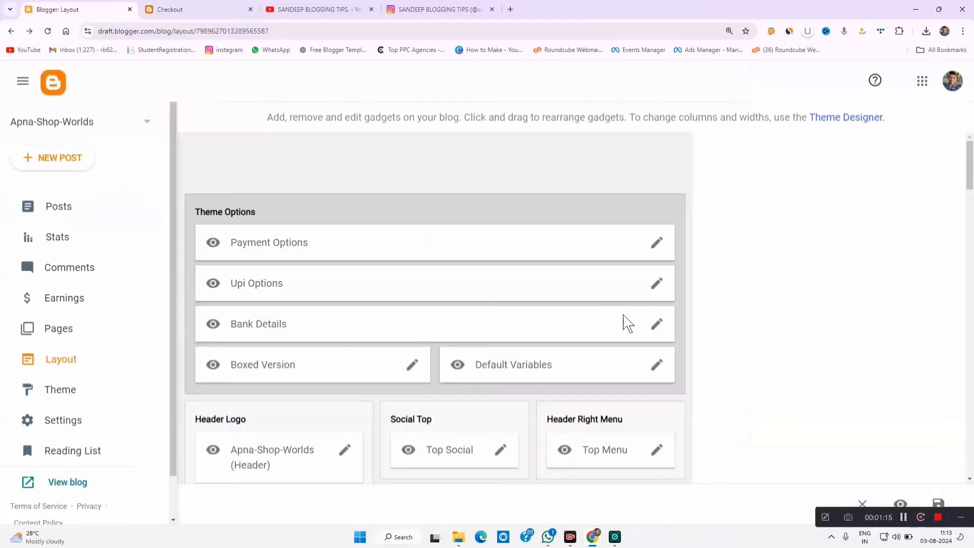
{"action": "left_click", "coordinate": [656, 244]}
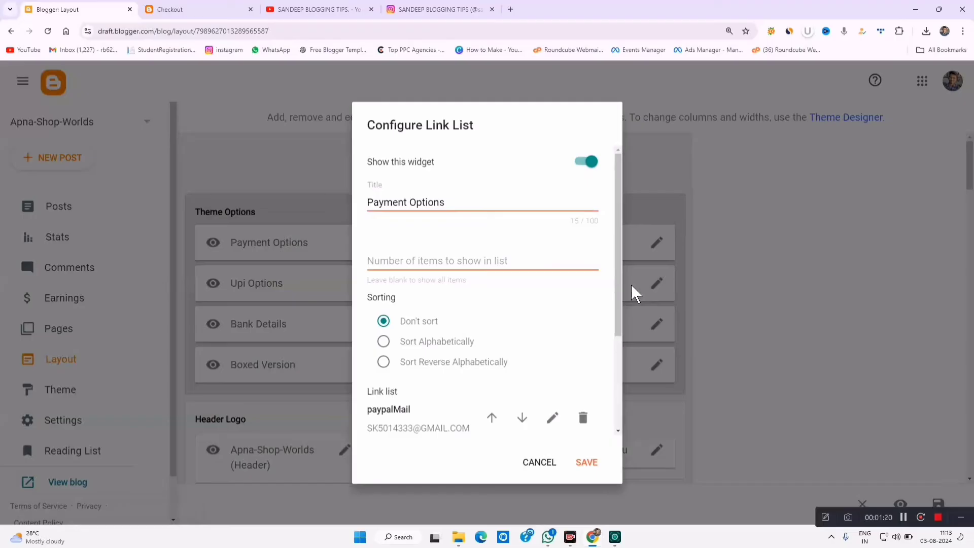
{"action": "scroll", "coordinate": [548, 319], "scroll_direction": "down", "scroll_amount": 3}
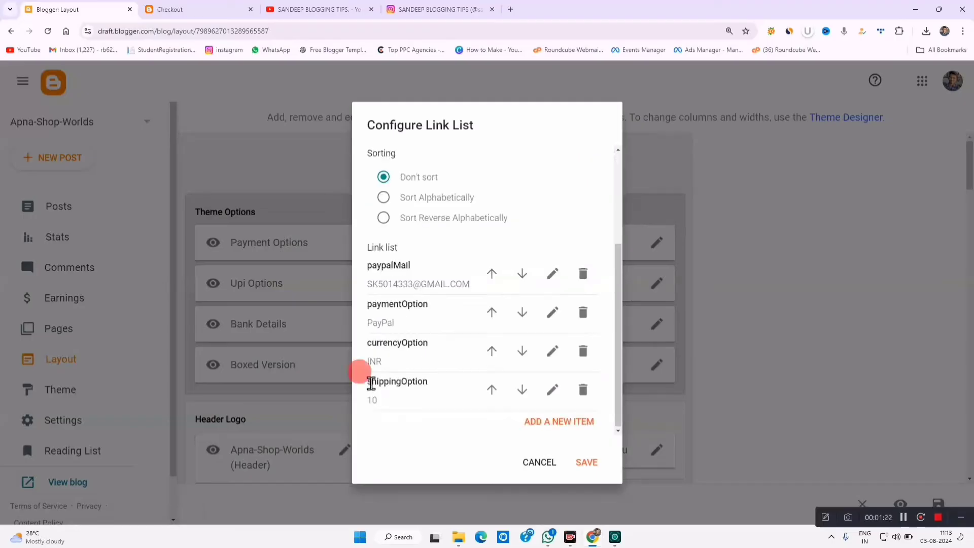
{"action": "left_click_drag", "start_coordinate": [371, 383], "coordinate": [417, 382]}
{"action": "double_click", "coordinate": [373, 400]}
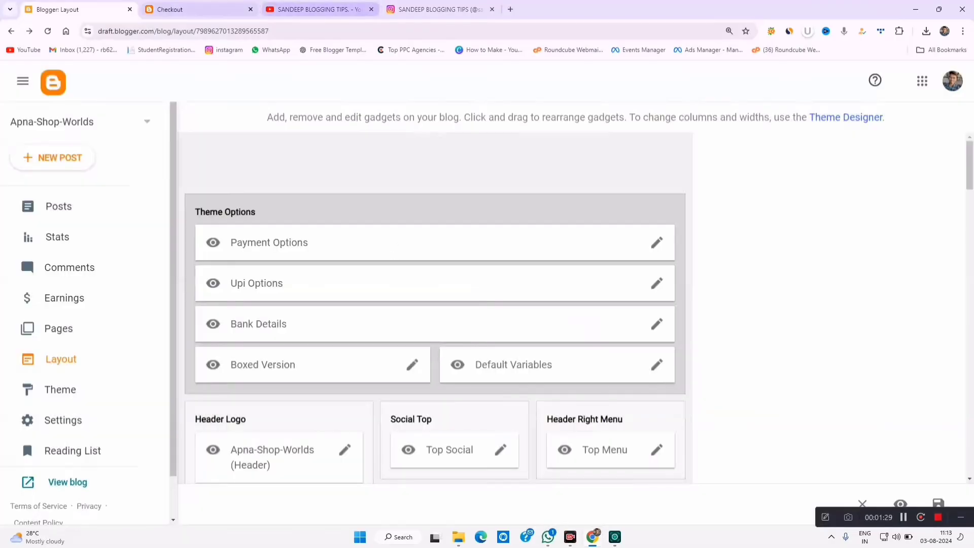
{"action": "left_click", "coordinate": [182, 9]}
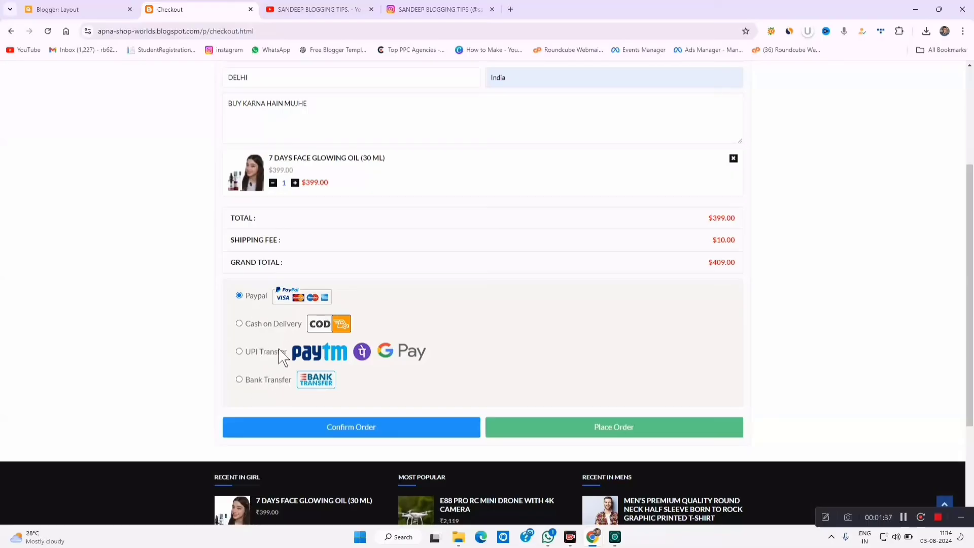
- Place the $409.00 test order with UPI Transfer as the payment method
{"action": "left_click", "coordinate": [255, 352]}
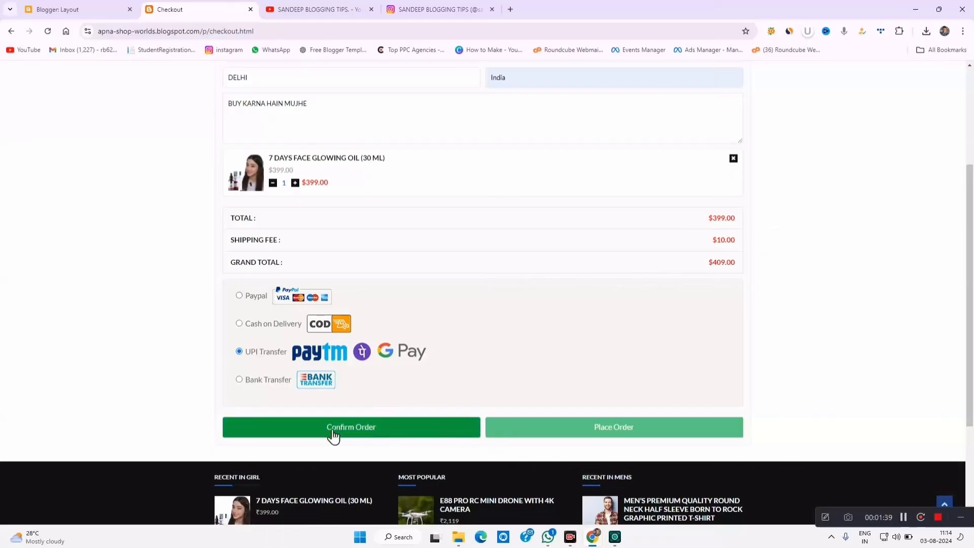
{"action": "left_click", "coordinate": [381, 429]}
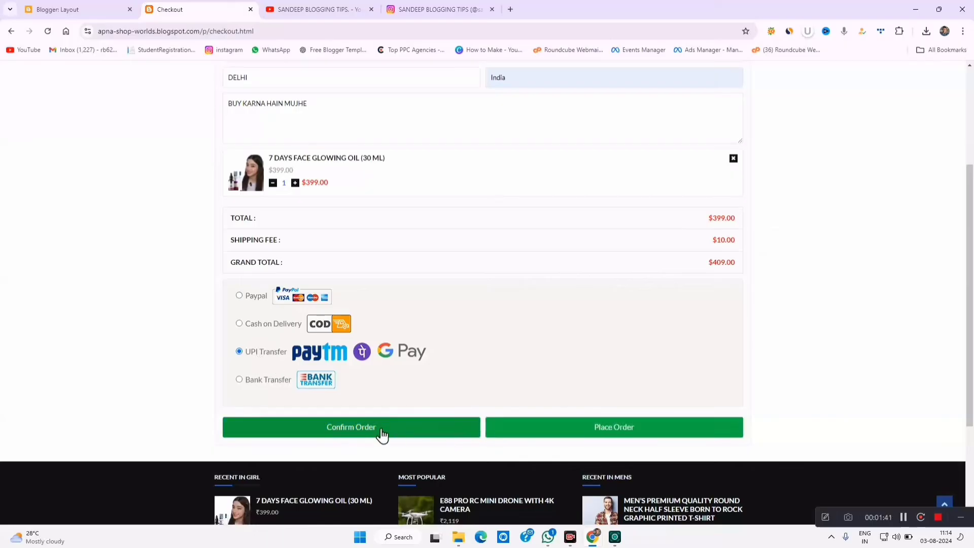
{"action": "left_click", "coordinate": [603, 430]}
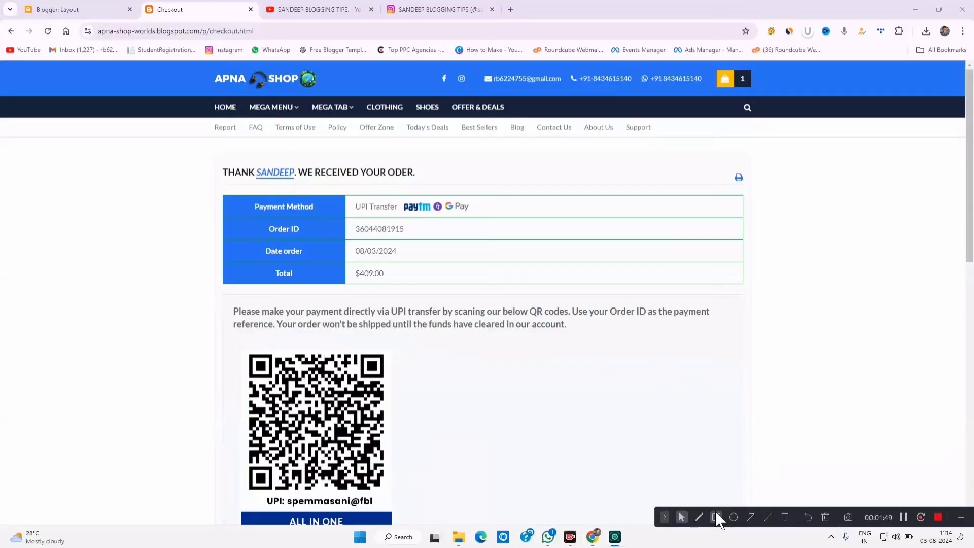
{"action": "left_click", "coordinate": [713, 512]}
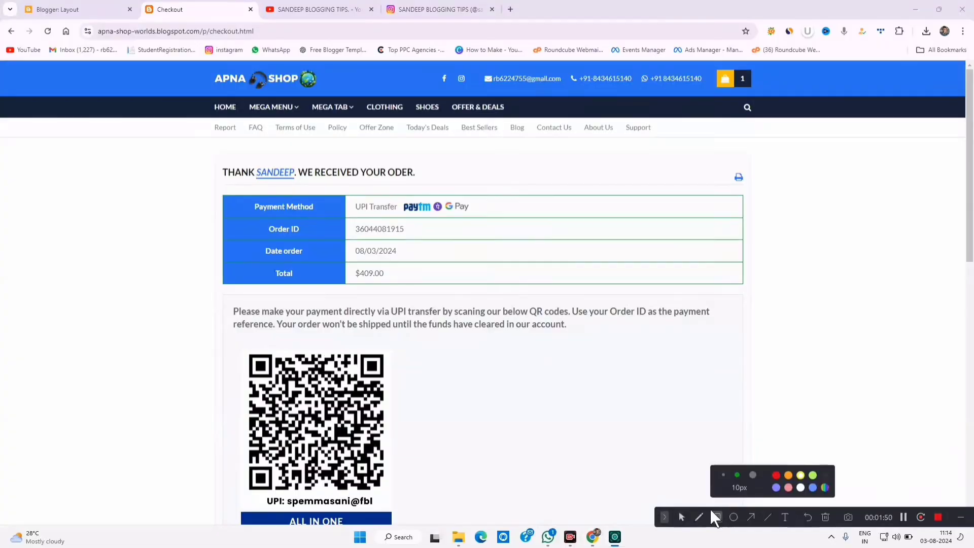
- Mark up the confirmation's order date, $409.00 total and payment QR code
{"action": "left_click_drag", "start_coordinate": [213, 152], "coordinate": [294, 189]}
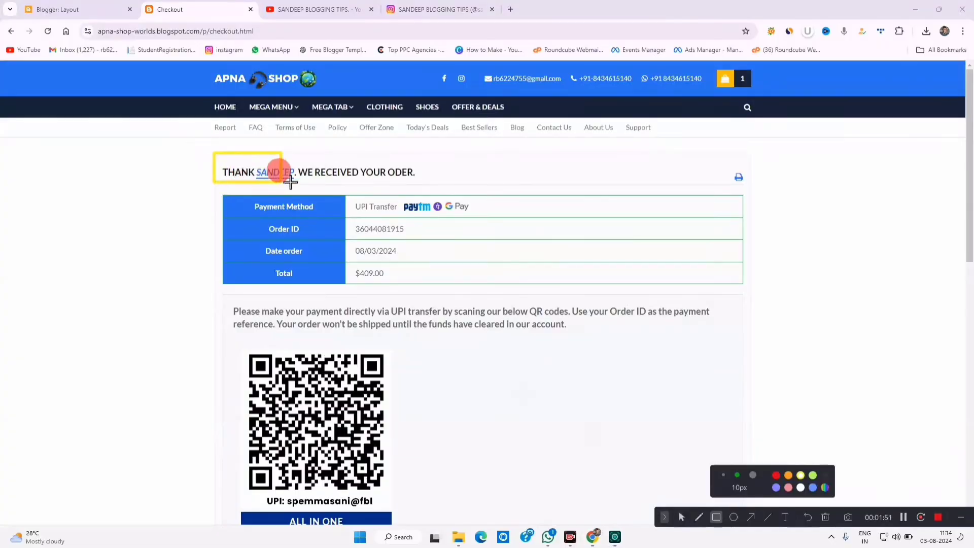
{"action": "left_click_drag", "start_coordinate": [294, 189], "coordinate": [373, 190]}
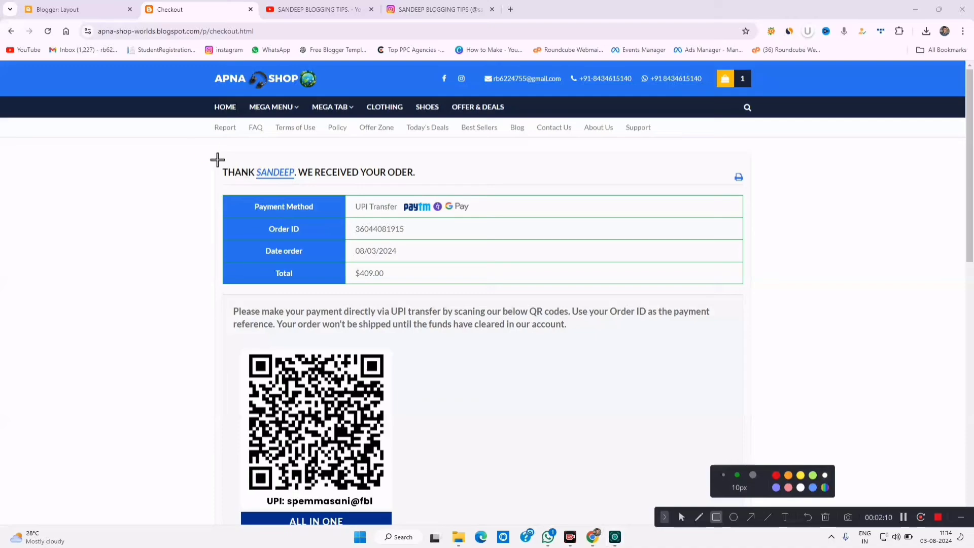
{"action": "mouse_move", "coordinate": [217, 159]}
{"action": "left_mouse_down"}
{"action": "mouse_move", "coordinate": [294, 191]}
{"action": "mouse_move", "coordinate": [436, 187]}
{"action": "left_mouse_up"}
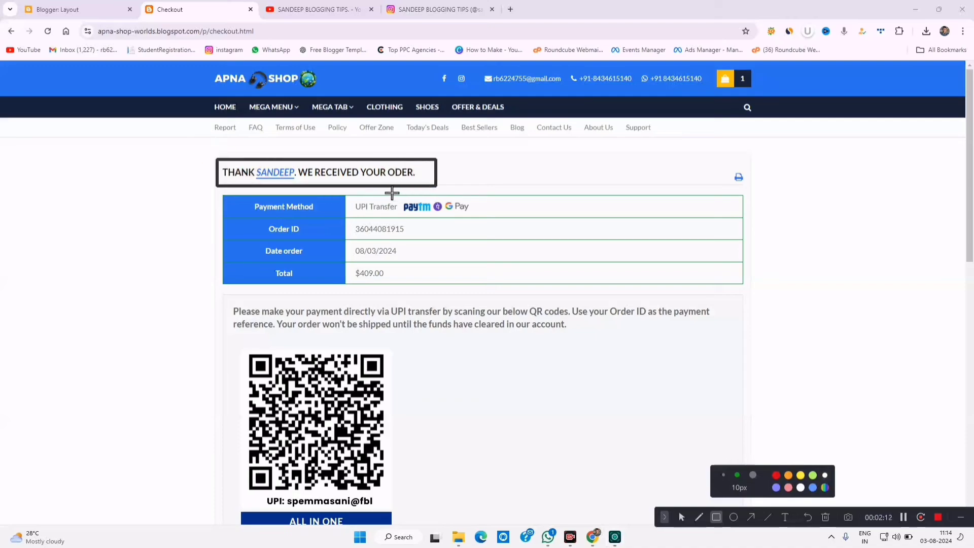
{"action": "left_click_drag", "start_coordinate": [351, 221], "coordinate": [424, 237]}
{"action": "left_click_drag", "start_coordinate": [339, 239], "coordinate": [435, 255]}
{"action": "left_click_drag", "start_coordinate": [343, 264], "coordinate": [418, 283]}
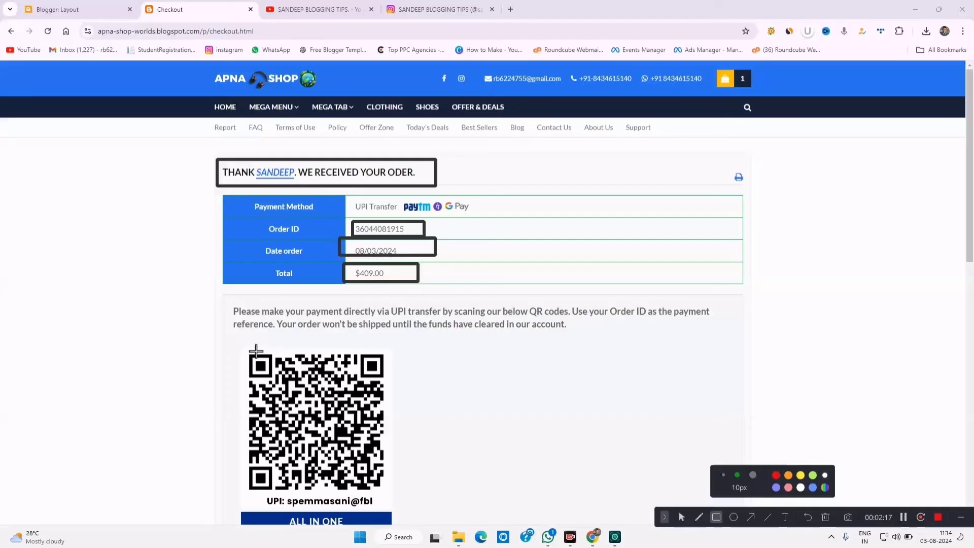
{"action": "mouse_move", "coordinate": [238, 345]}
{"action": "left_mouse_down"}
{"action": "mouse_move", "coordinate": [276, 402]}
{"action": "mouse_move", "coordinate": [430, 508]}
{"action": "left_mouse_up"}
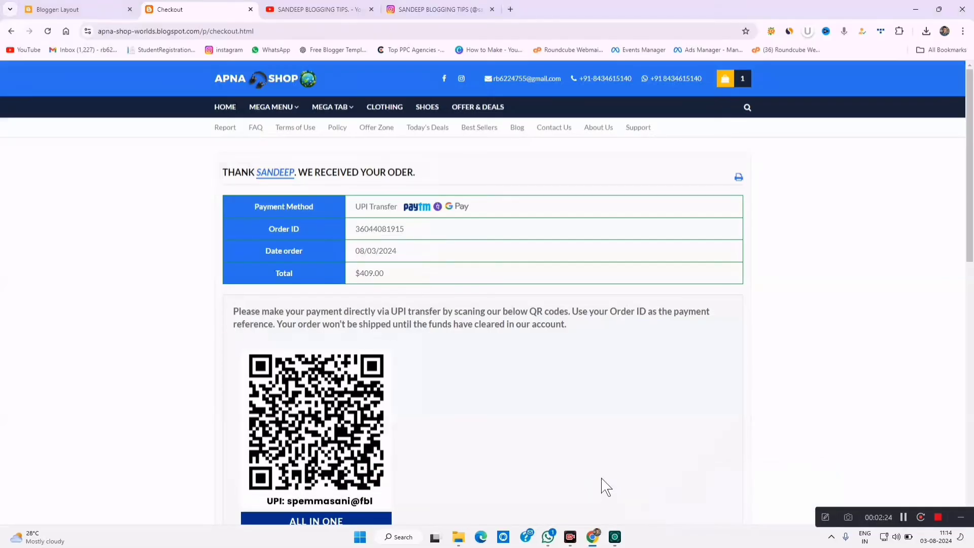
- Highlight the ordered product, quantity, price breakdown and customer details
{"action": "scroll", "coordinate": [659, 437], "scroll_direction": "down", "scroll_amount": 3}
{"action": "scroll", "coordinate": [548, 355], "scroll_direction": "down", "scroll_amount": 3}
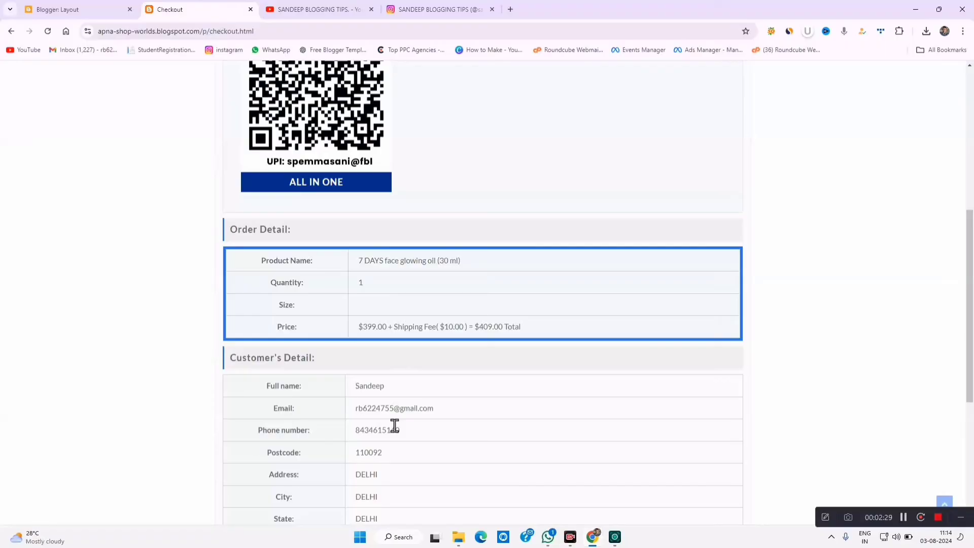
{"action": "left_click_drag", "start_coordinate": [357, 261], "coordinate": [461, 263]}
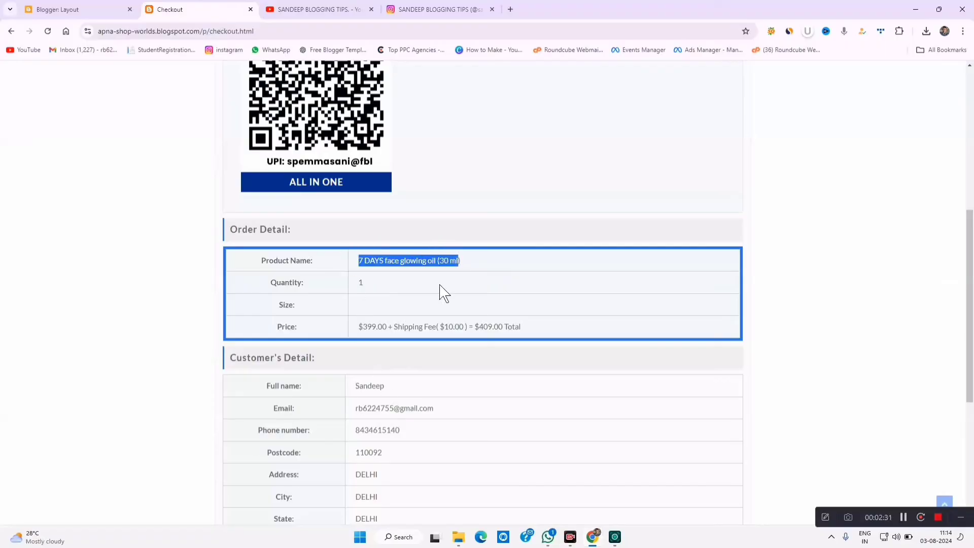
{"action": "left_click_drag", "start_coordinate": [357, 282], "coordinate": [365, 285]}
{"action": "left_click_drag", "start_coordinate": [363, 326], "coordinate": [538, 327]}
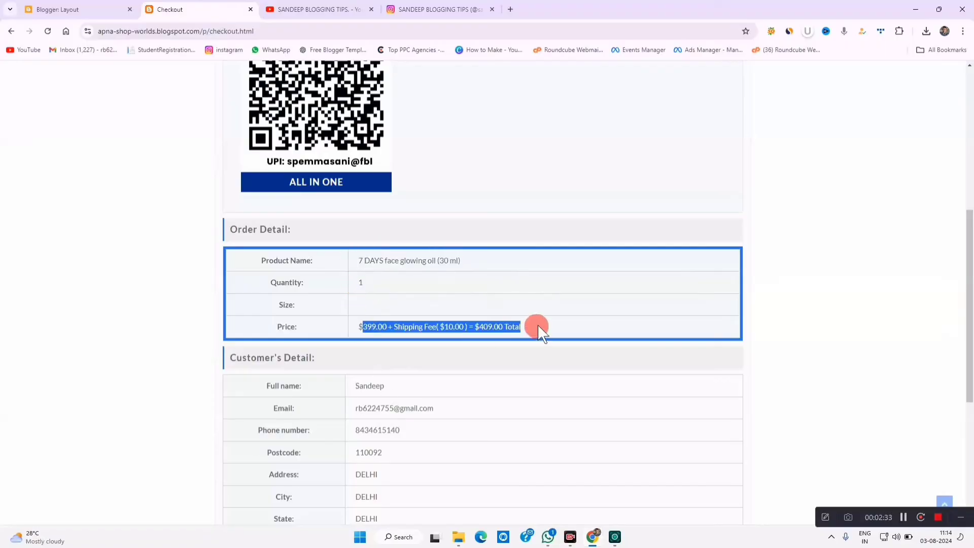
{"action": "scroll", "coordinate": [463, 392], "scroll_direction": "down", "scroll_amount": 3}
{"action": "left_click_drag", "start_coordinate": [362, 203], "coordinate": [398, 374]}
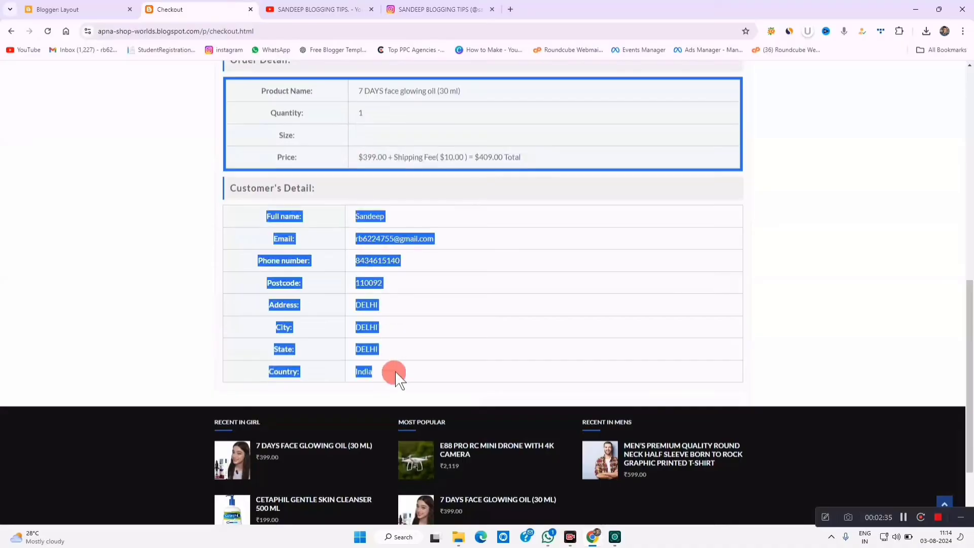
{"action": "left_click", "coordinate": [400, 392]}
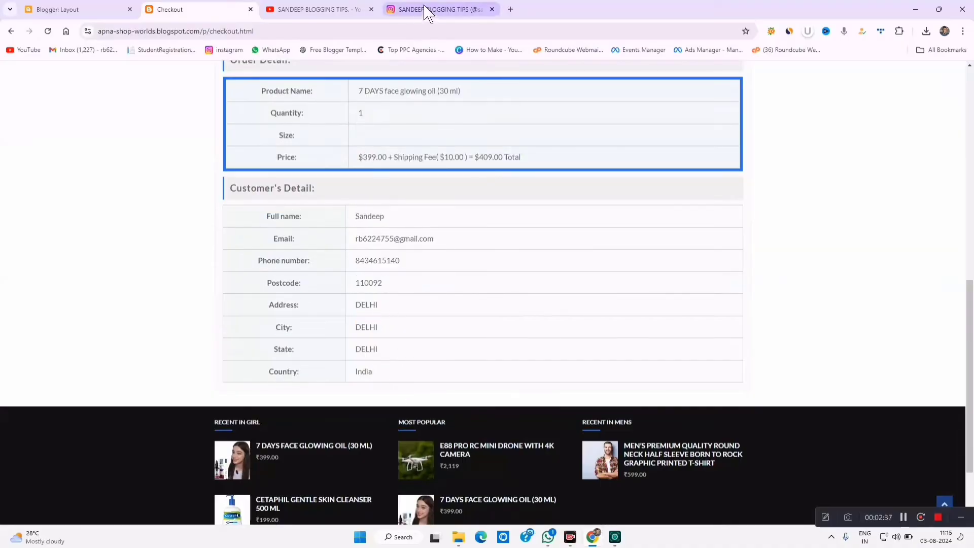
- Load the Gmail inbox in a new tab and open the '[Apna-Shop-Worlds] New message received.' email
{"action": "left_click", "coordinate": [510, 9]}
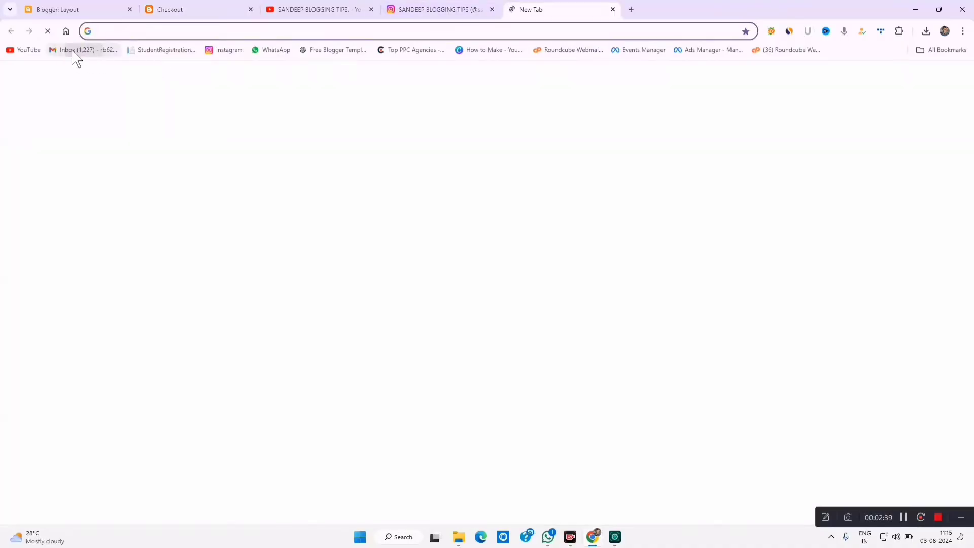
{"action": "left_click", "coordinate": [187, 10]}
{"action": "scroll", "coordinate": [366, 264], "scroll_direction": "up", "scroll_amount": 10}
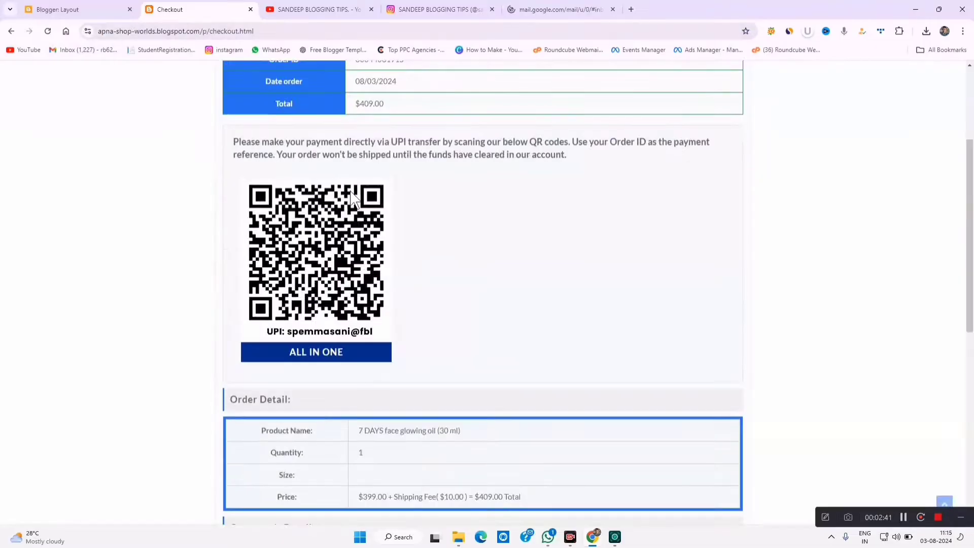
{"action": "scroll", "coordinate": [378, 375], "scroll_direction": "down", "scroll_amount": 2}
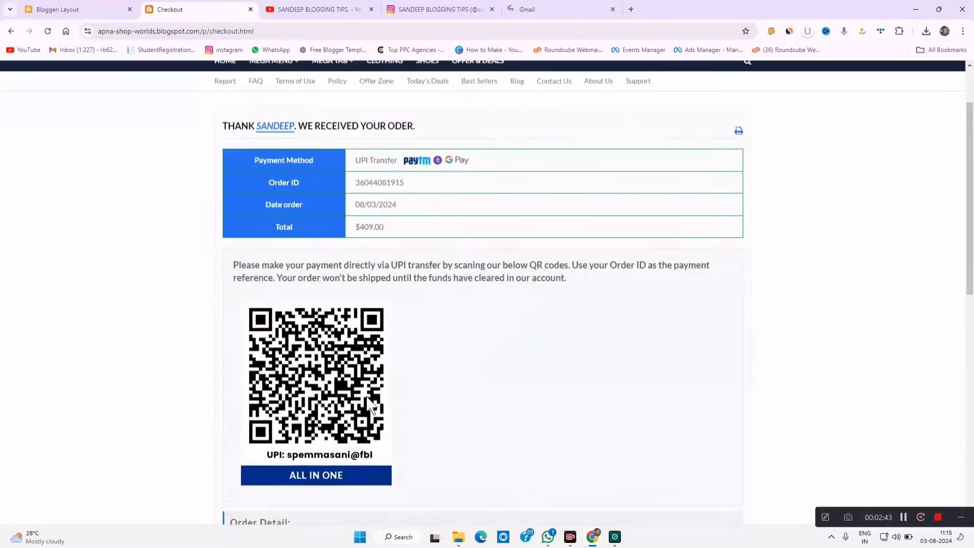
{"action": "scroll", "coordinate": [378, 375], "scroll_direction": "up", "scroll_amount": 2}
{"action": "left_click", "coordinate": [558, 11]}
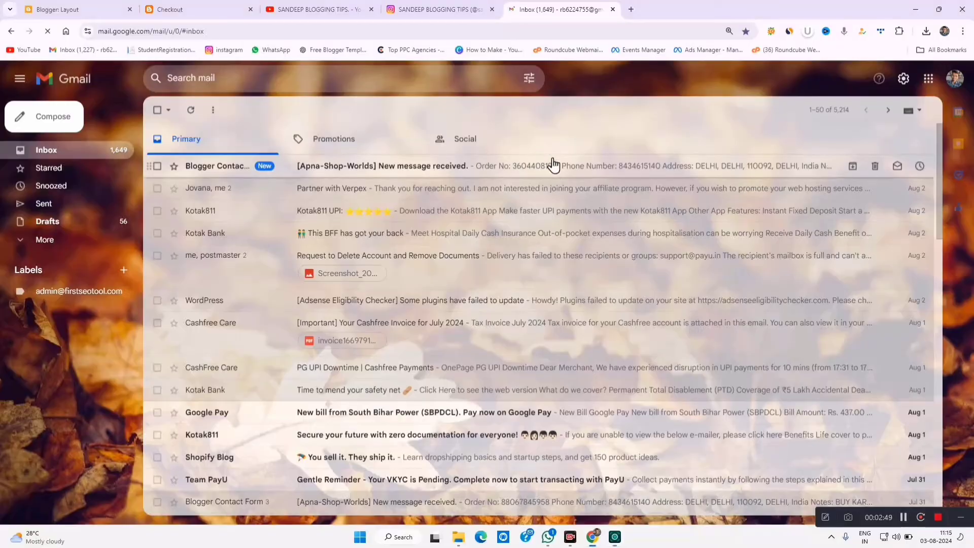
{"action": "left_click", "coordinate": [553, 165]}
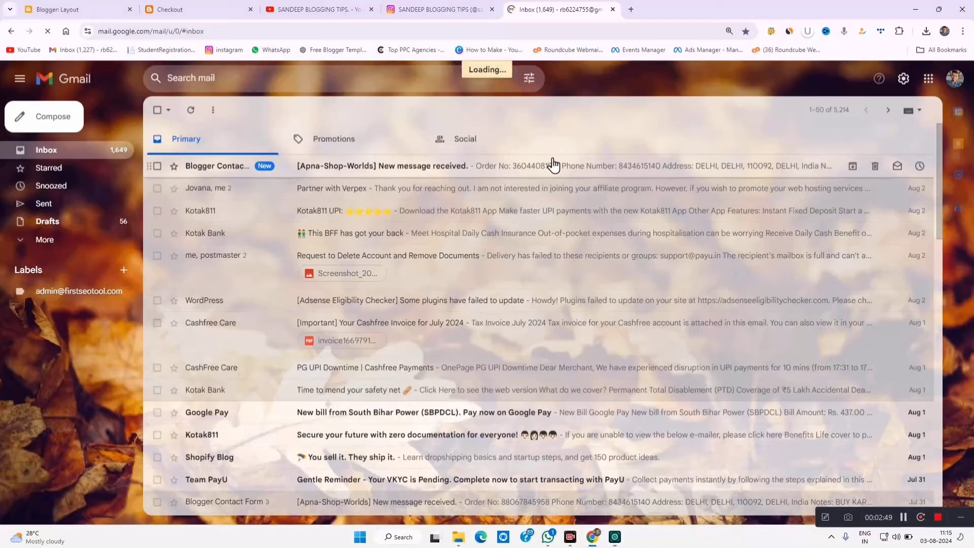
- Highlight the email's order number, address, notes and product lines
{"action": "left_click_drag", "start_coordinate": [210, 193], "coordinate": [320, 219]}
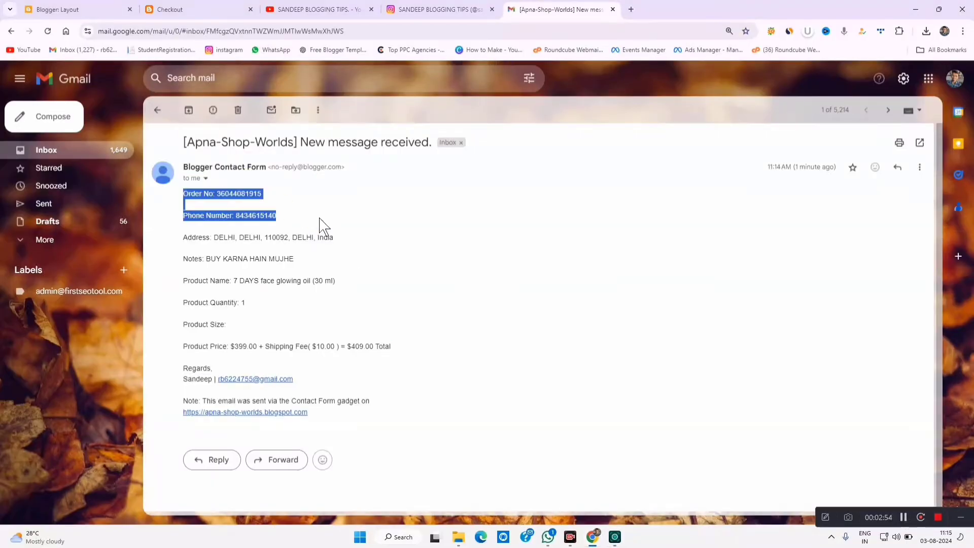
{"action": "left_click_drag", "start_coordinate": [227, 238], "coordinate": [339, 241]}
{"action": "left_click_drag", "start_coordinate": [227, 259], "coordinate": [324, 281]}
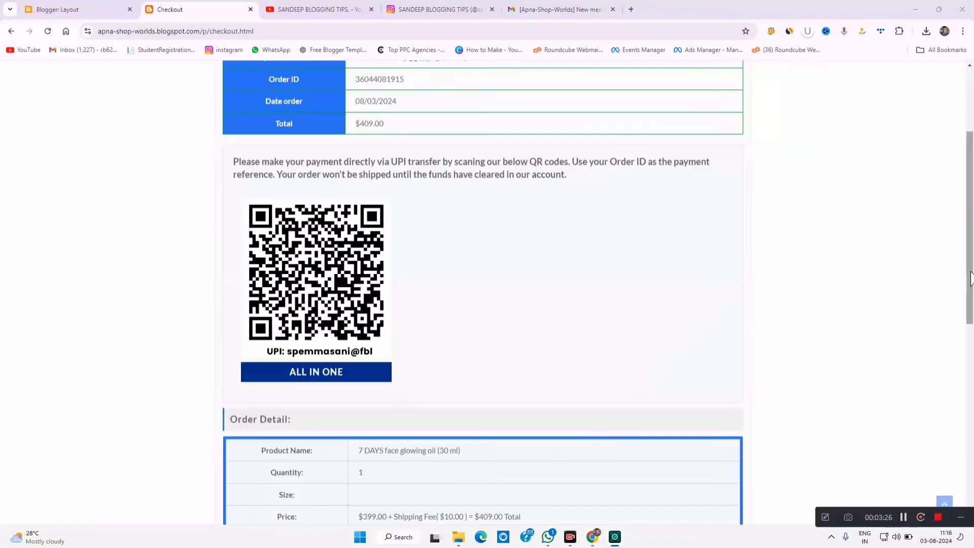
- Clear the highlighted customer details, scroll the Checkout page to the top and go HOME
{"action": "scroll", "coordinate": [952, 289], "scroll_direction": "down", "scroll_amount": 8}
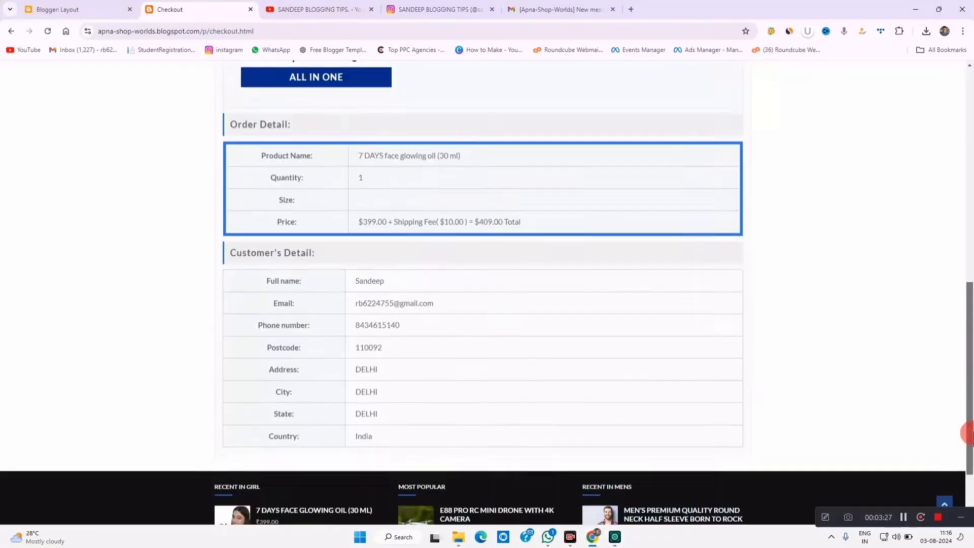
{"action": "left_click_drag", "start_coordinate": [352, 183], "coordinate": [402, 339]}
{"action": "left_click", "coordinate": [432, 341]}
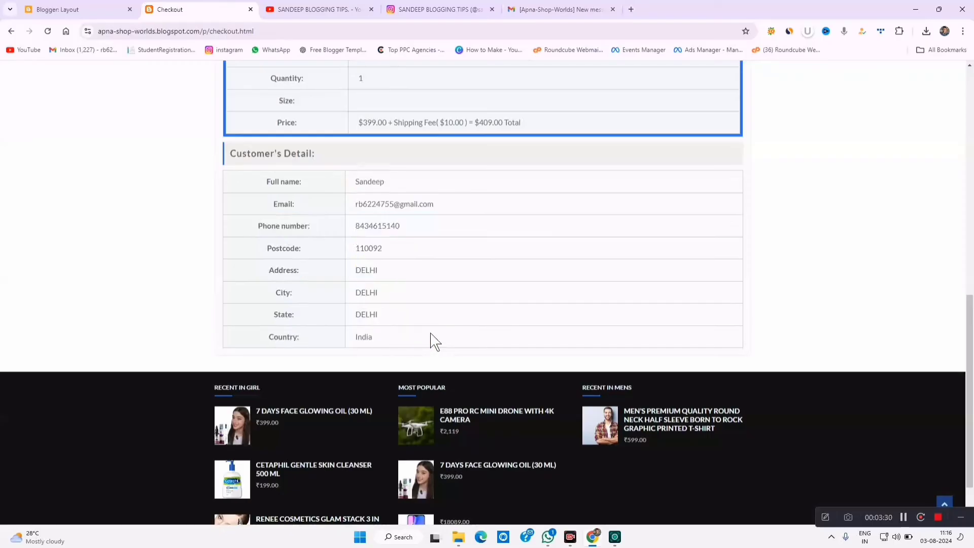
{"action": "scroll", "coordinate": [434, 338], "scroll_direction": "up", "scroll_amount": 4}
{"action": "scroll", "coordinate": [441, 304], "scroll_direction": "up", "scroll_amount": 6}
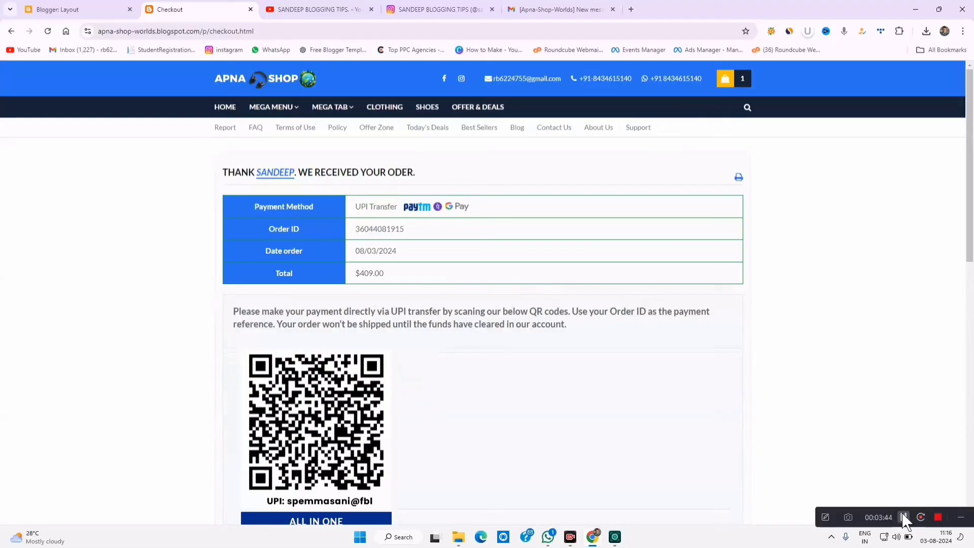
{"action": "left_click", "coordinate": [226, 112]}
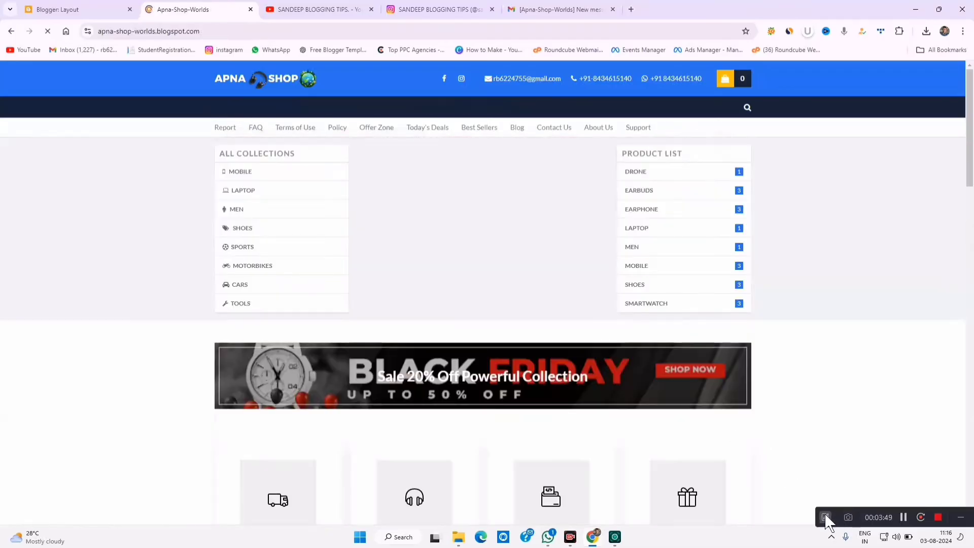
- Scribble a freehand mark beside the store logo on the home page
{"action": "left_click", "coordinate": [825, 517]}
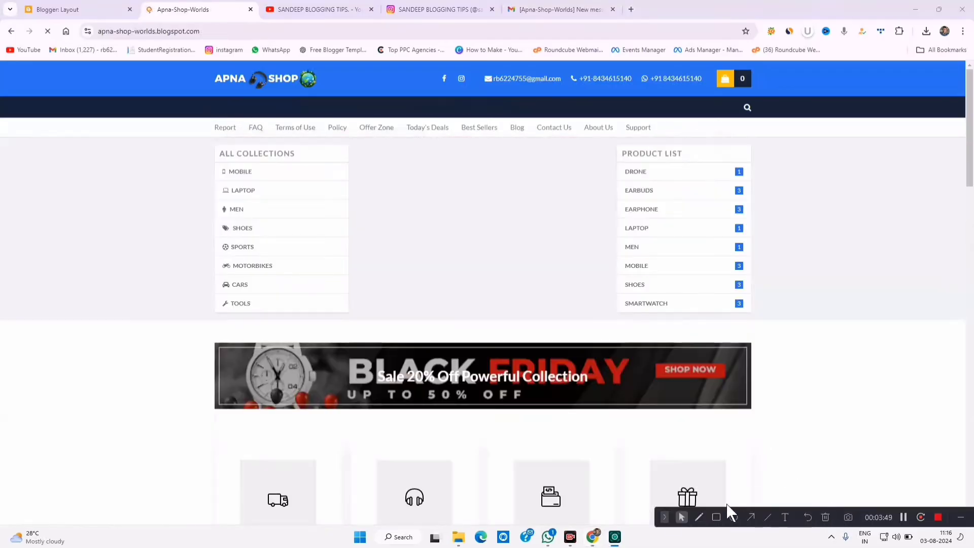
{"action": "left_click", "coordinate": [699, 518]}
{"action": "mouse_move", "coordinate": [174, 58]}
{"action": "left_mouse_down"}
{"action": "mouse_move", "coordinate": [123, 60]}
{"action": "mouse_move", "coordinate": [157, 104]}
{"action": "mouse_move", "coordinate": [189, 104]}
{"action": "mouse_move", "coordinate": [167, 93]}
{"action": "left_mouse_up"}
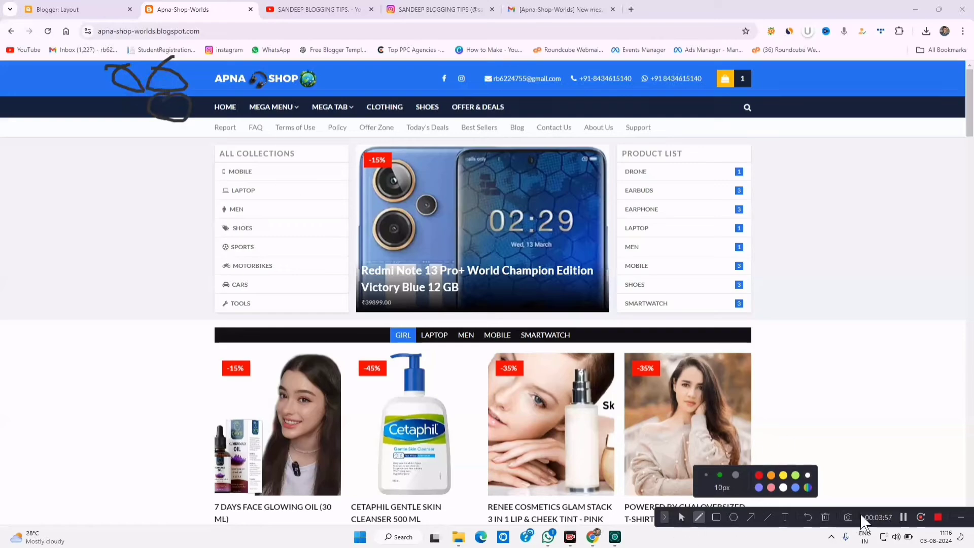
{"action": "left_click", "coordinate": [902, 517]}
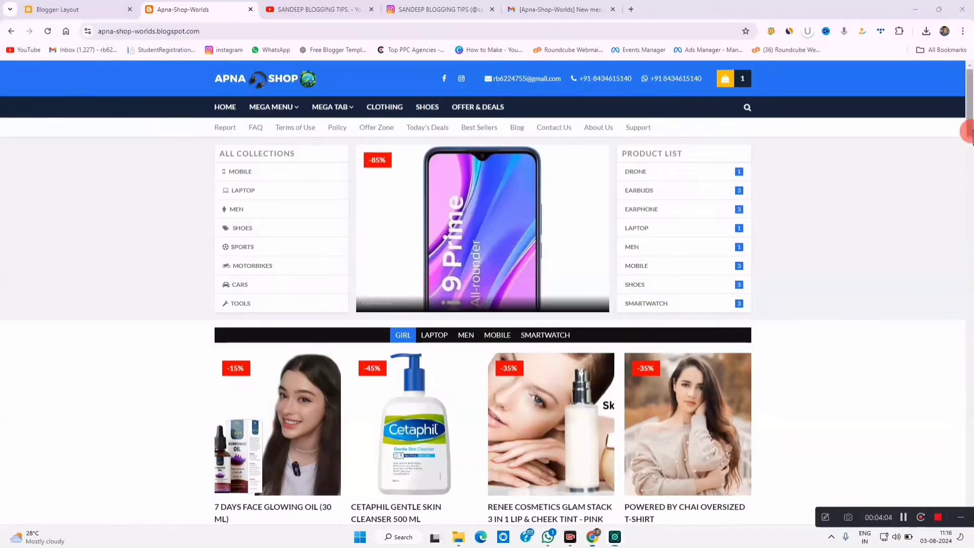
- Frame the footer's 'Created By SoraTemplates' credit, clear the annotation and return to Blogger Layout
{"action": "left_click_drag", "start_coordinate": [965, 123], "coordinate": [965, 337]}
{"action": "scroll", "coordinate": [889, 290], "scroll_direction": "up", "scroll_amount": 15}
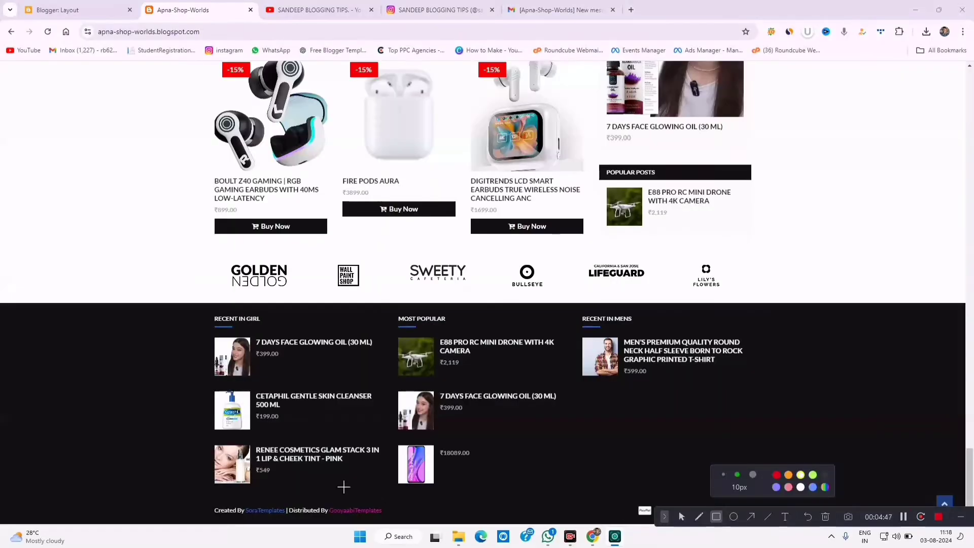
{"action": "mouse_move", "coordinate": [208, 498]}
{"action": "left_mouse_down"}
{"action": "mouse_move", "coordinate": [264, 520]}
{"action": "mouse_move", "coordinate": [399, 520]}
{"action": "left_mouse_up"}
{"action": "left_click", "coordinate": [664, 516]}
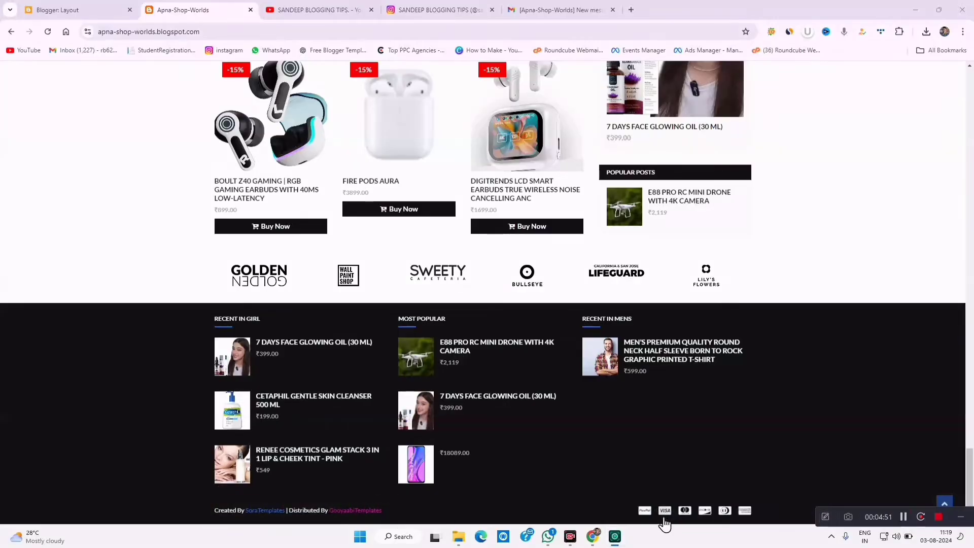
{"action": "left_click", "coordinate": [76, 10]}
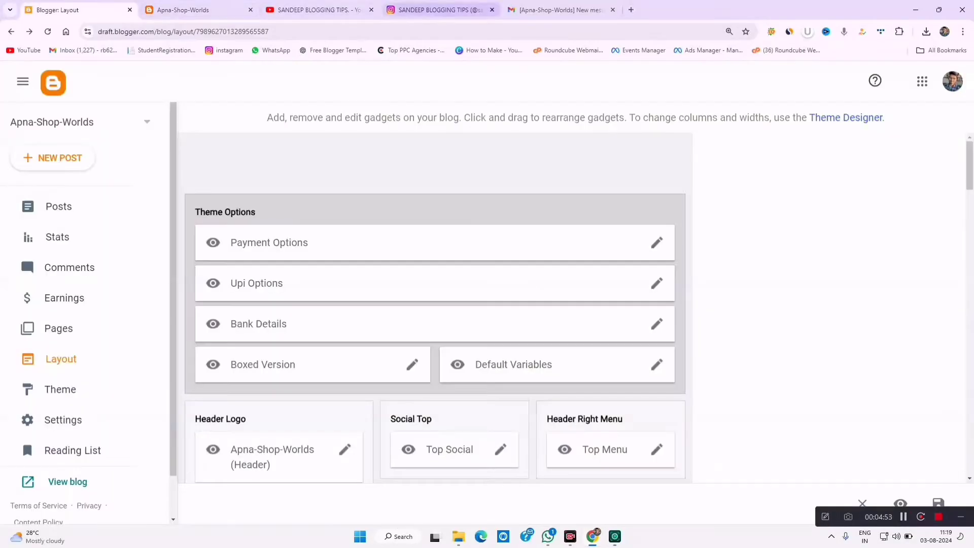
- Glance at the store and Instagram profile tabs, then return to the channel's 'footer' YouTube results
{"action": "left_click", "coordinate": [321, 10]}
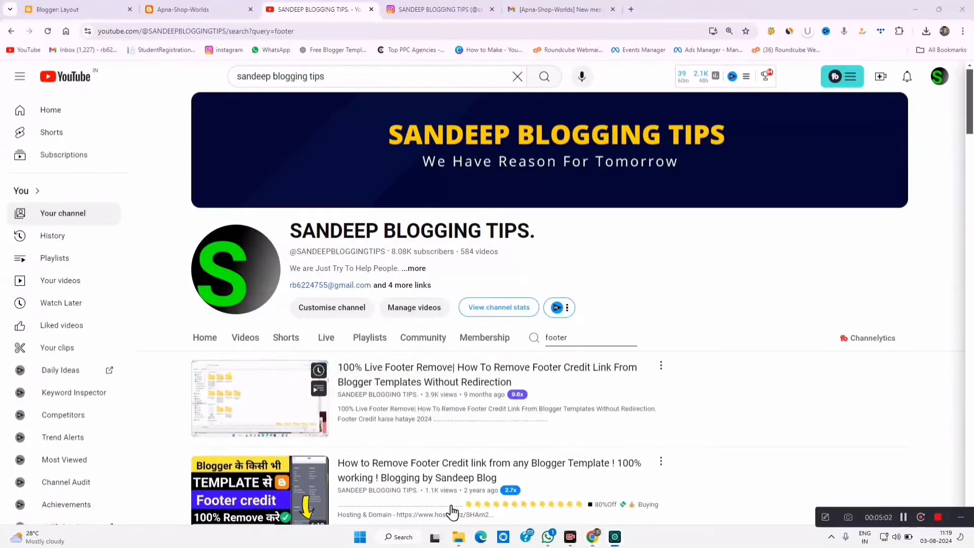
{"action": "left_click", "coordinate": [183, 9]}
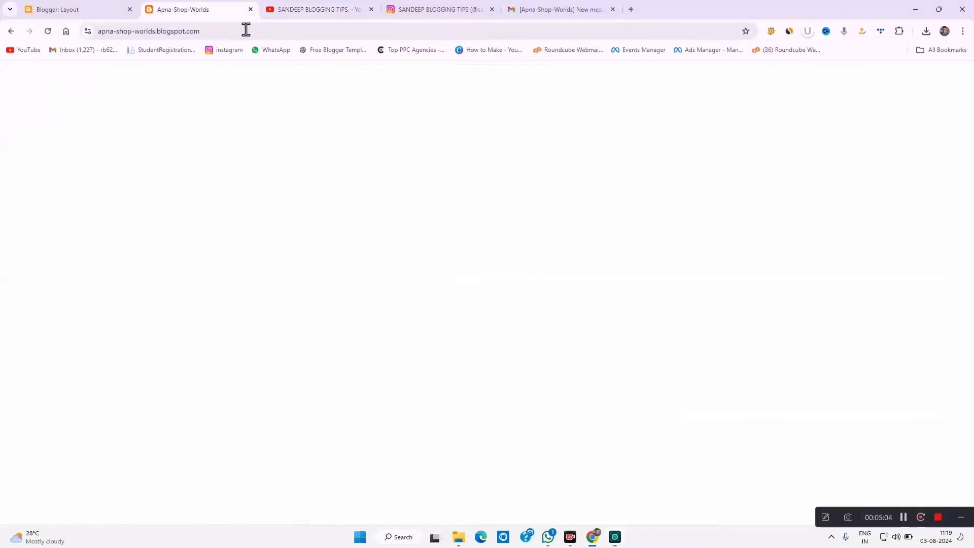
{"action": "left_click", "coordinate": [903, 517]}
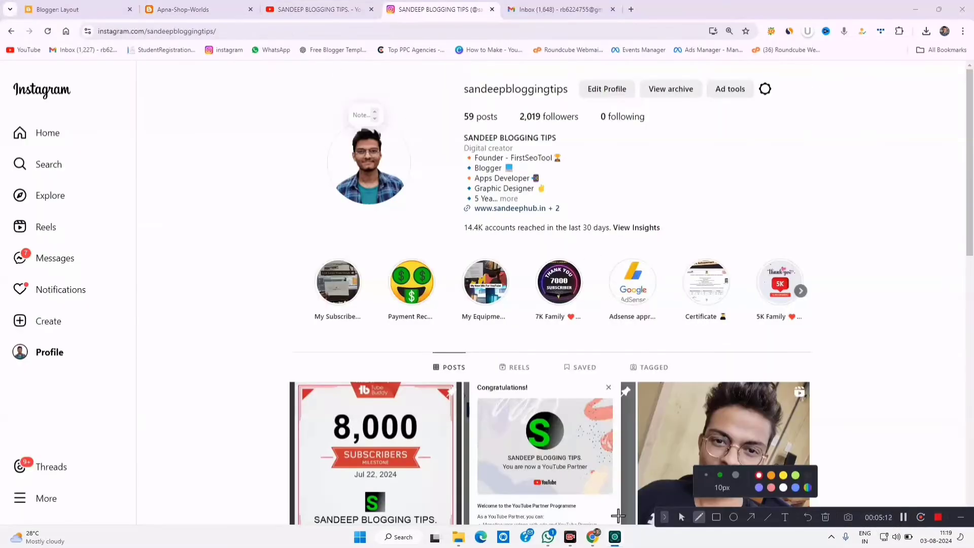
{"action": "left_click", "coordinate": [662, 518]}
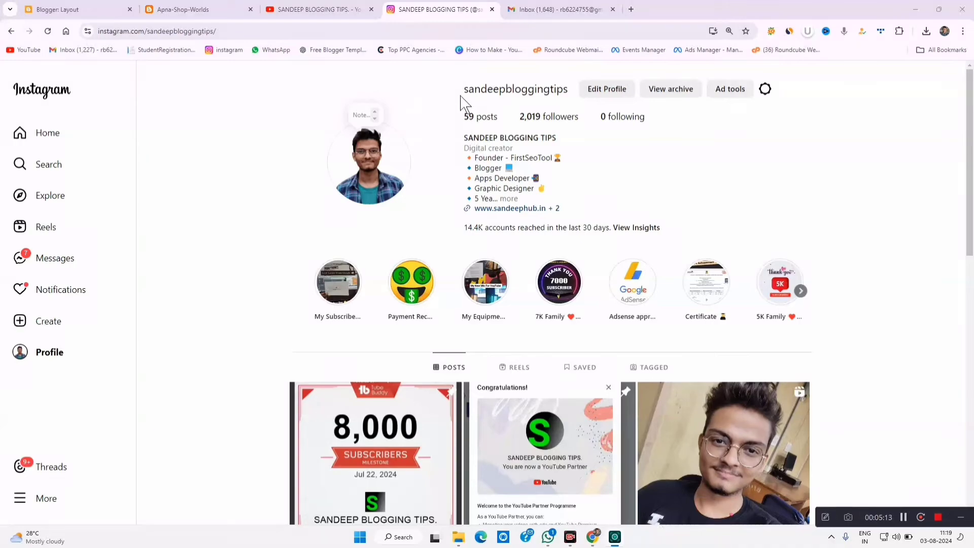
{"action": "left_click_drag", "start_coordinate": [473, 138], "coordinate": [557, 138]}
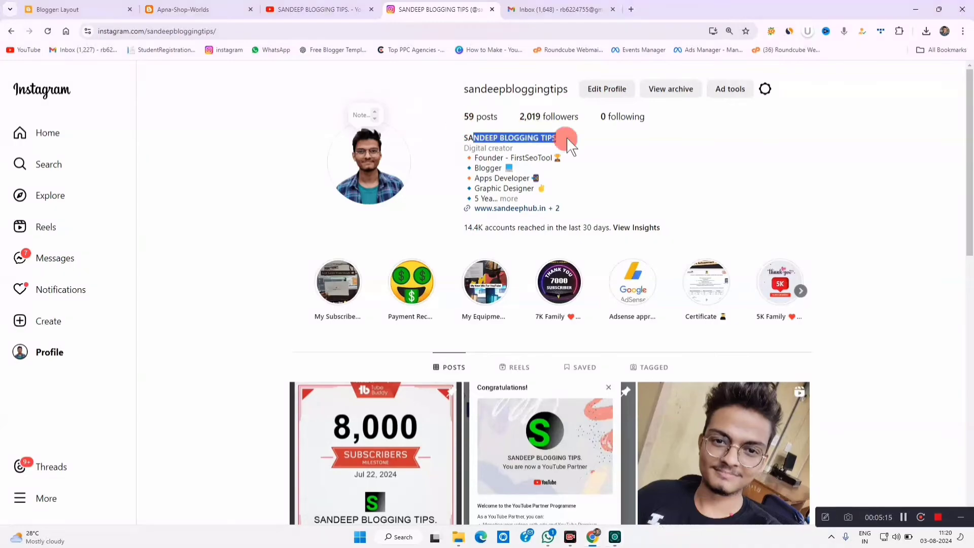
{"action": "left_click", "coordinate": [530, 133]}
{"action": "left_click", "coordinate": [319, 9]}
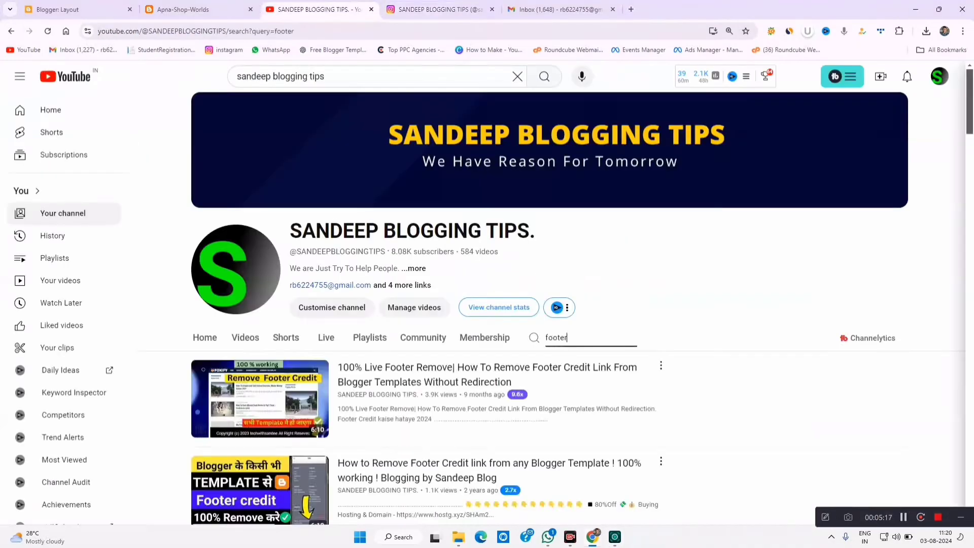